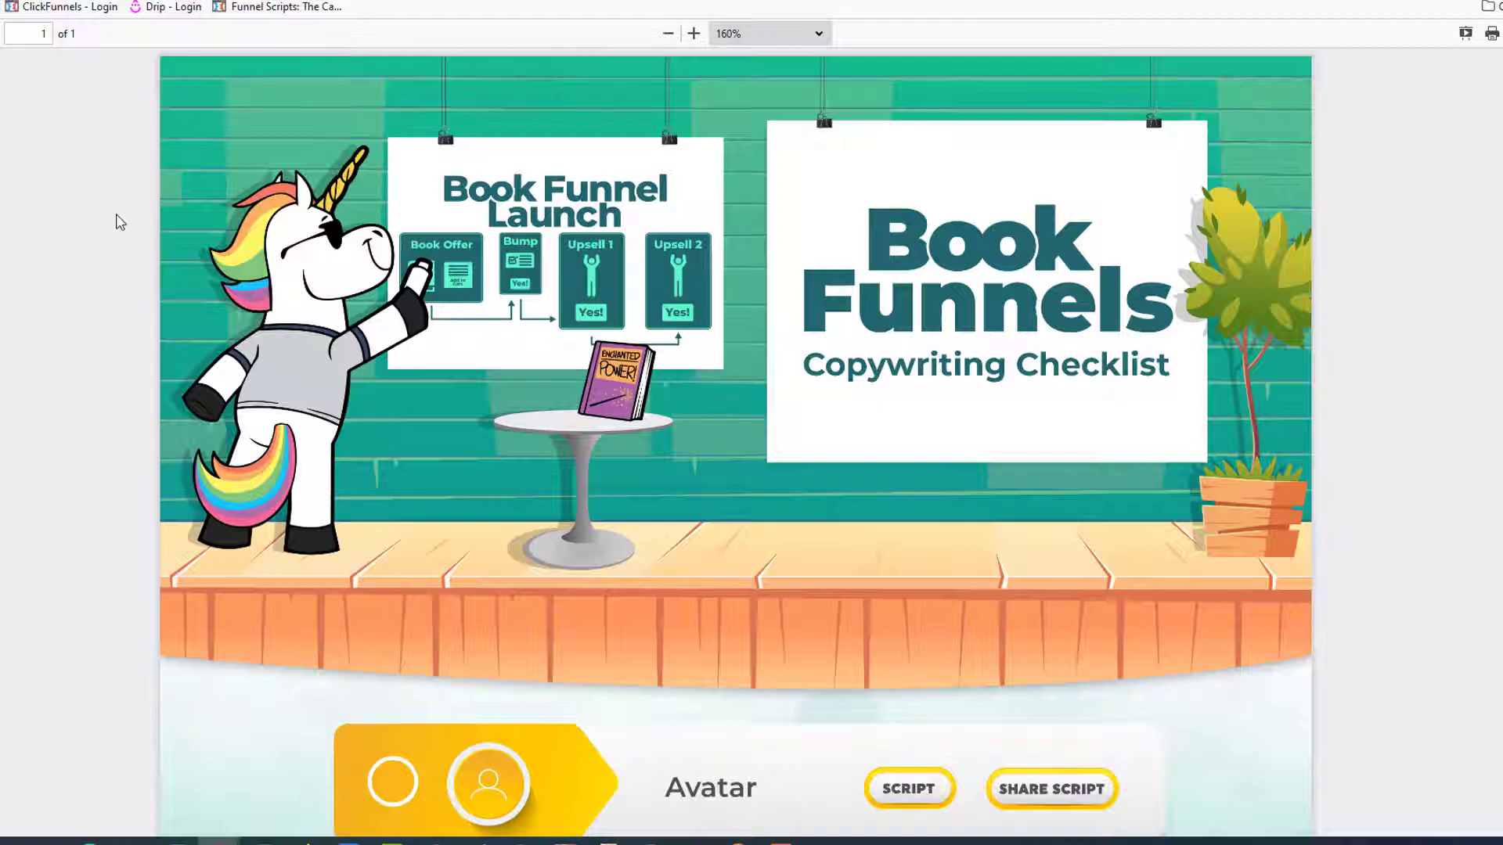
# - Open the Avatar script from the Book Funnels copywriting checklist in a new browser tab and switch to that tab
pyautogui.scroll(-1, 92, 216)
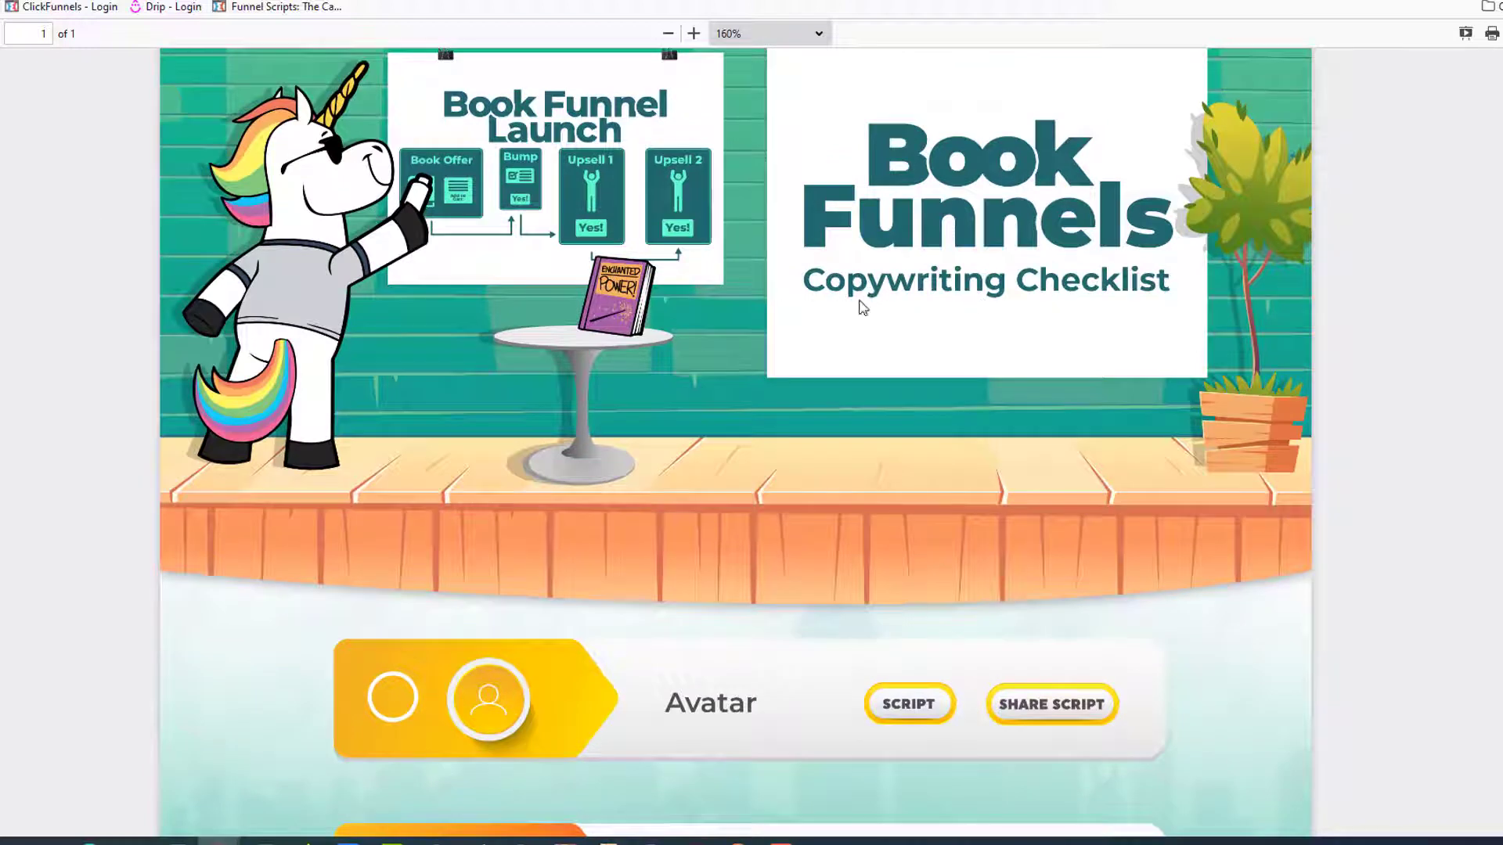
pyautogui.scroll(1, 504, 235)
pyautogui.scroll(1, 502, 235)
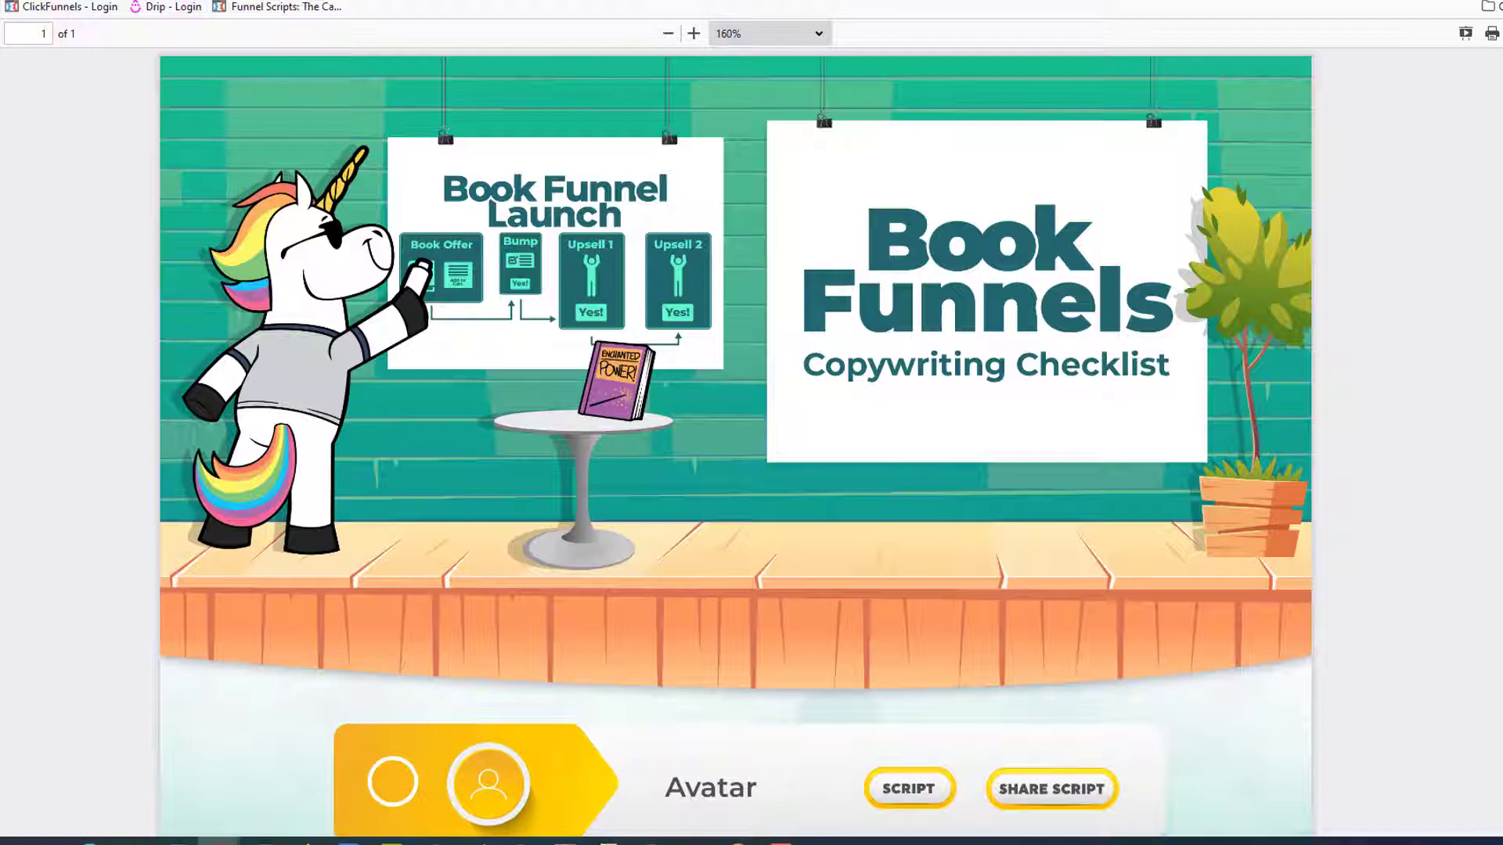
pyautogui.scroll(-1, 83, 229)
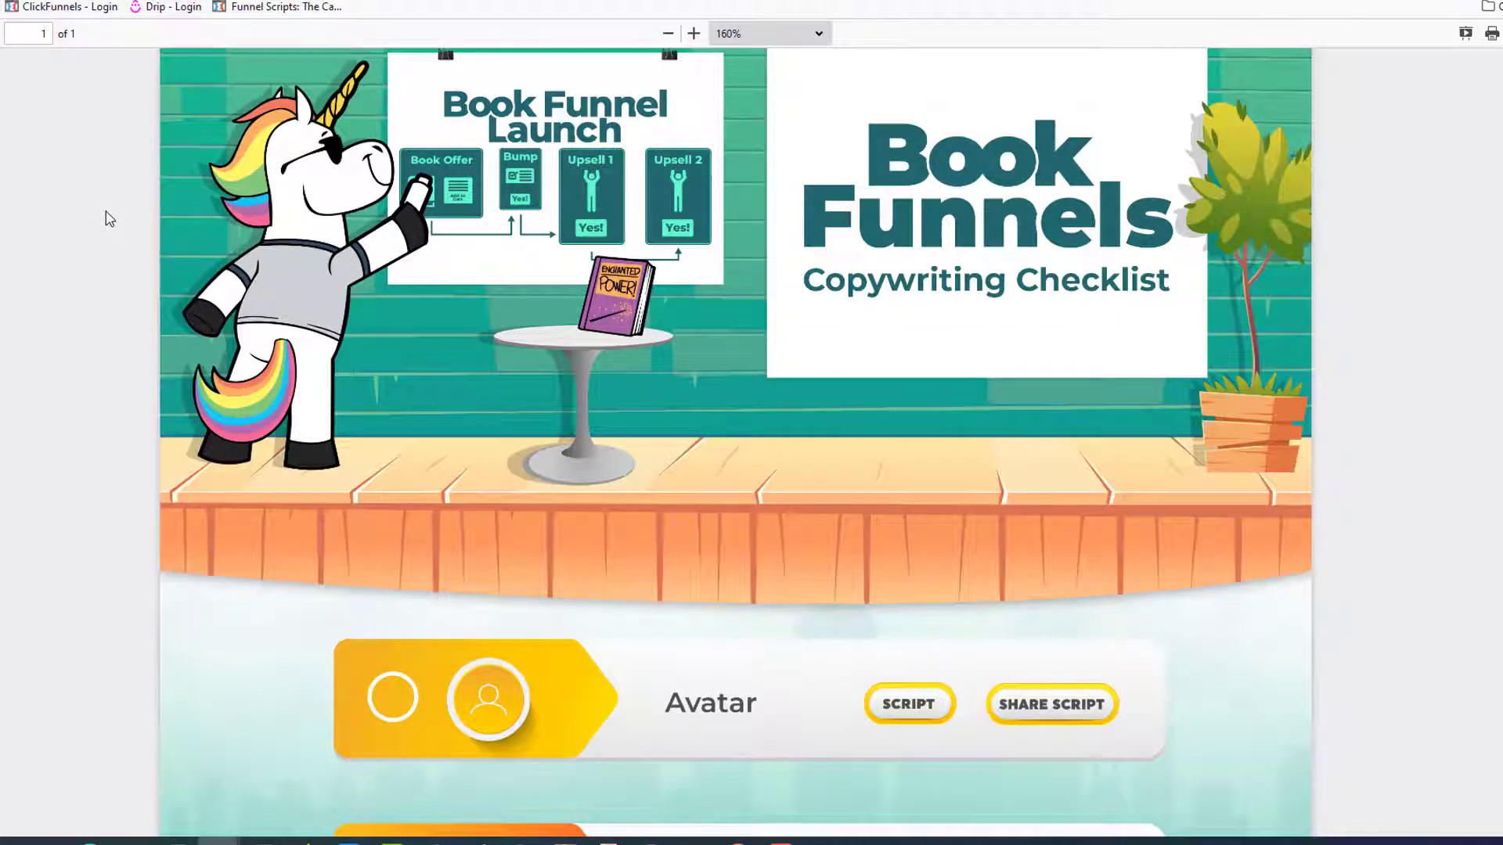
pyautogui.scroll(-4, 109, 219)
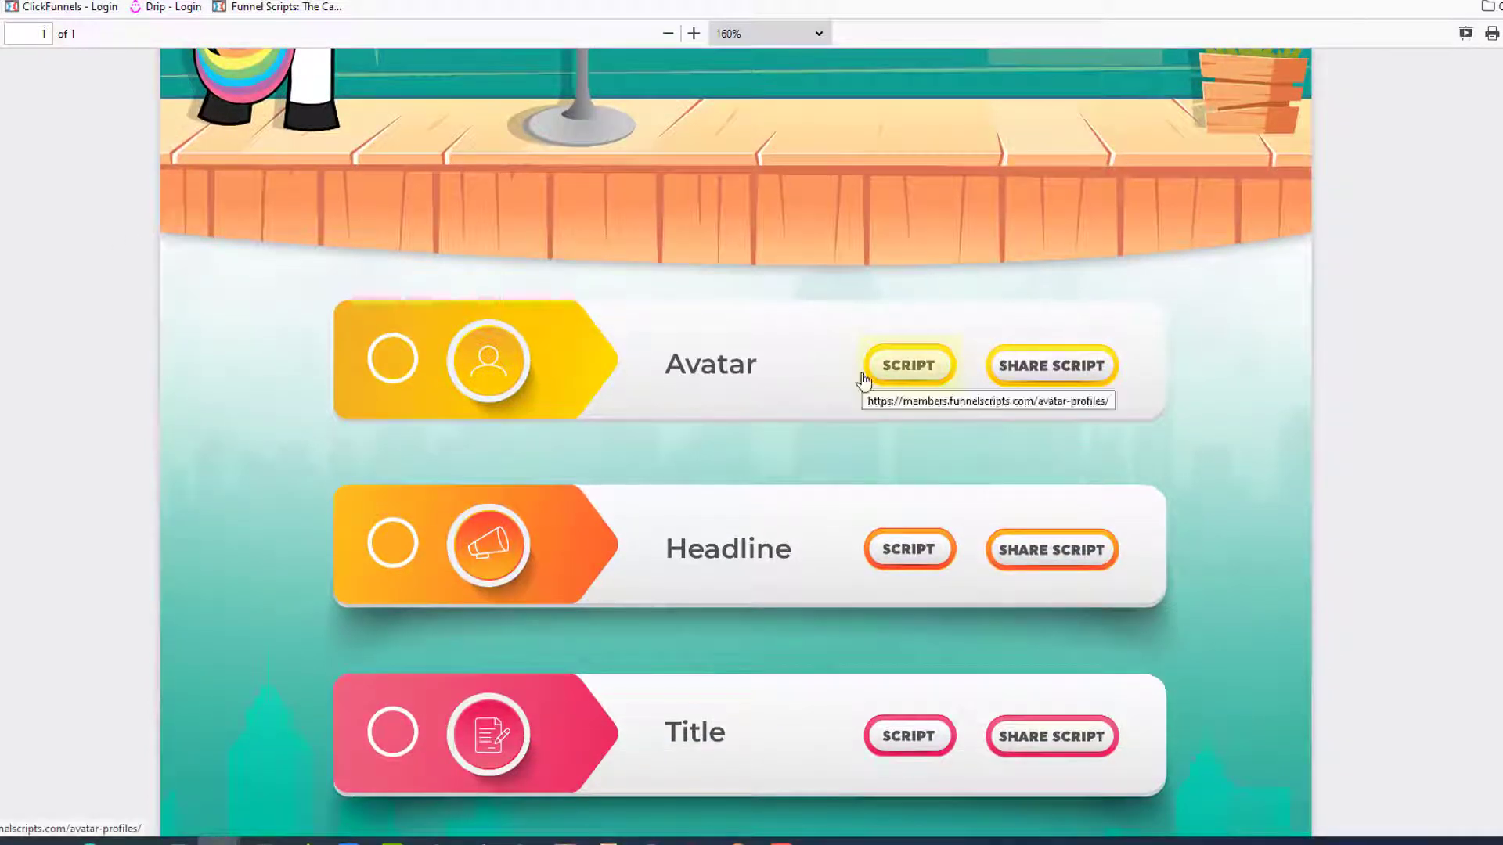
pyautogui.rightClick(908, 369)
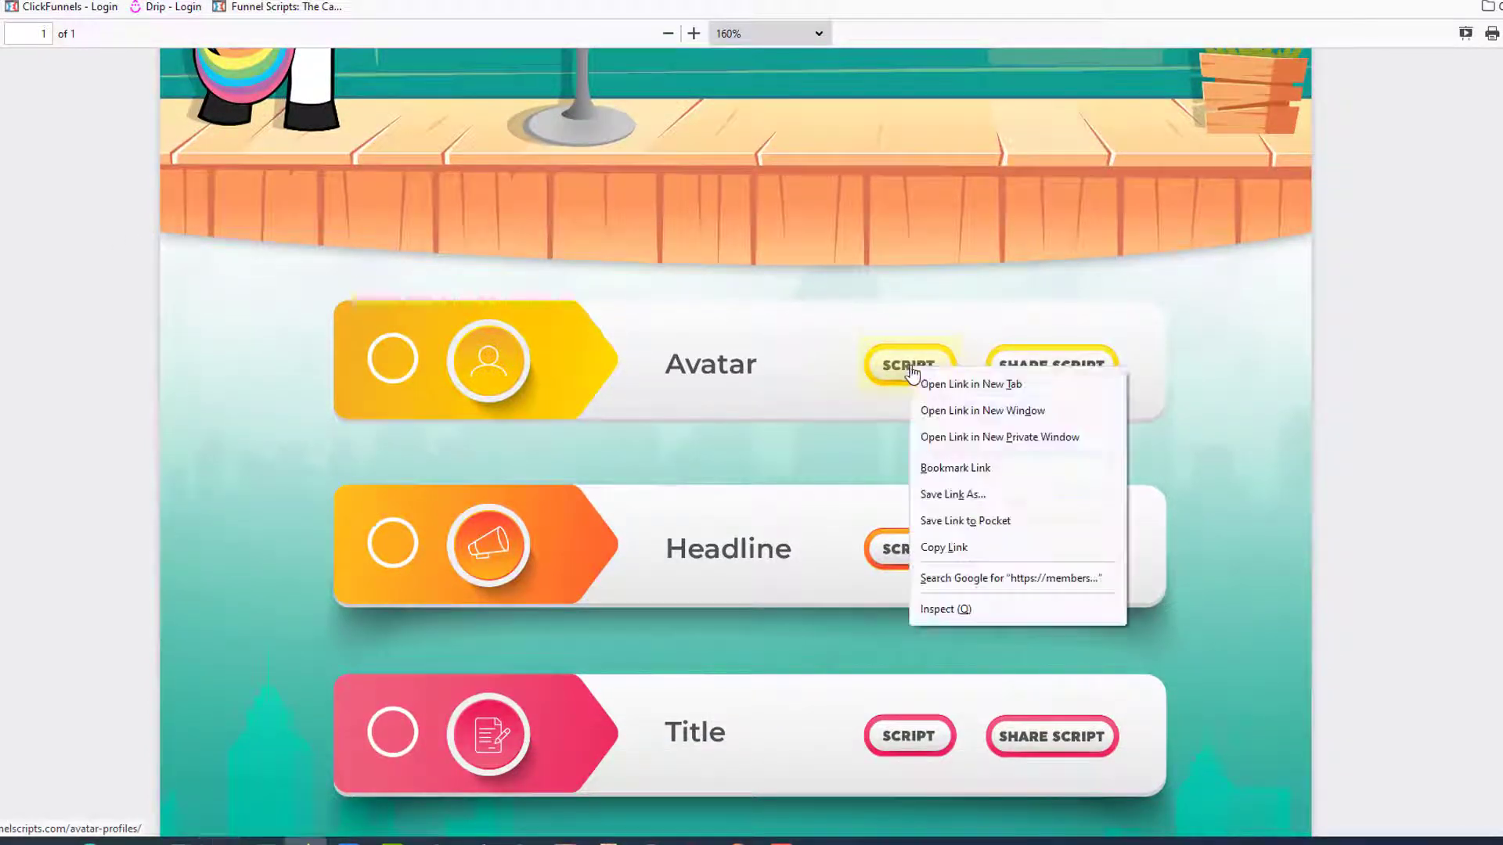
pyautogui.click(931, 381)
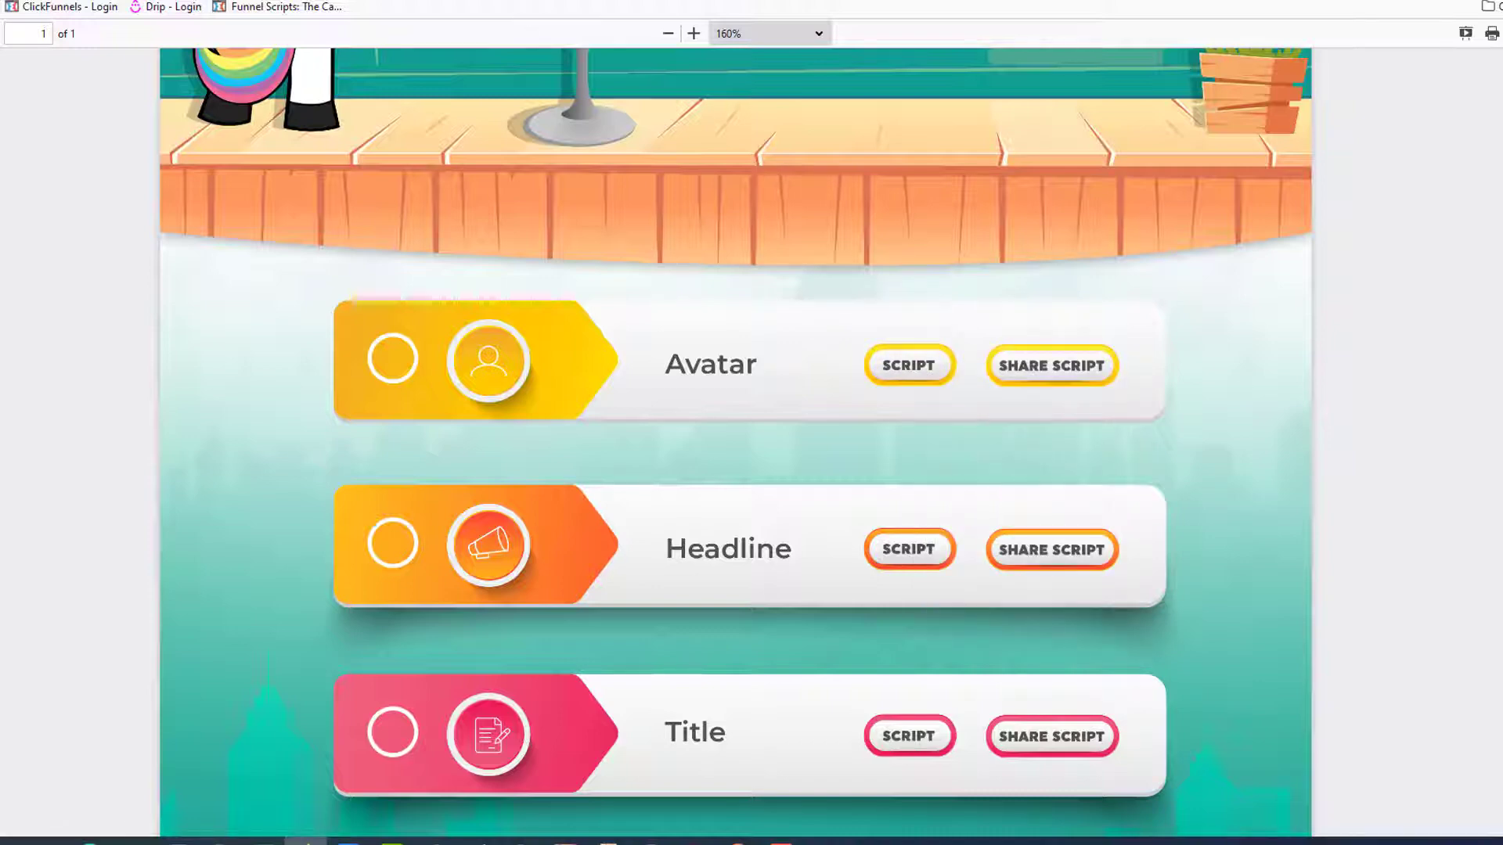
pyautogui.click(187, 1)
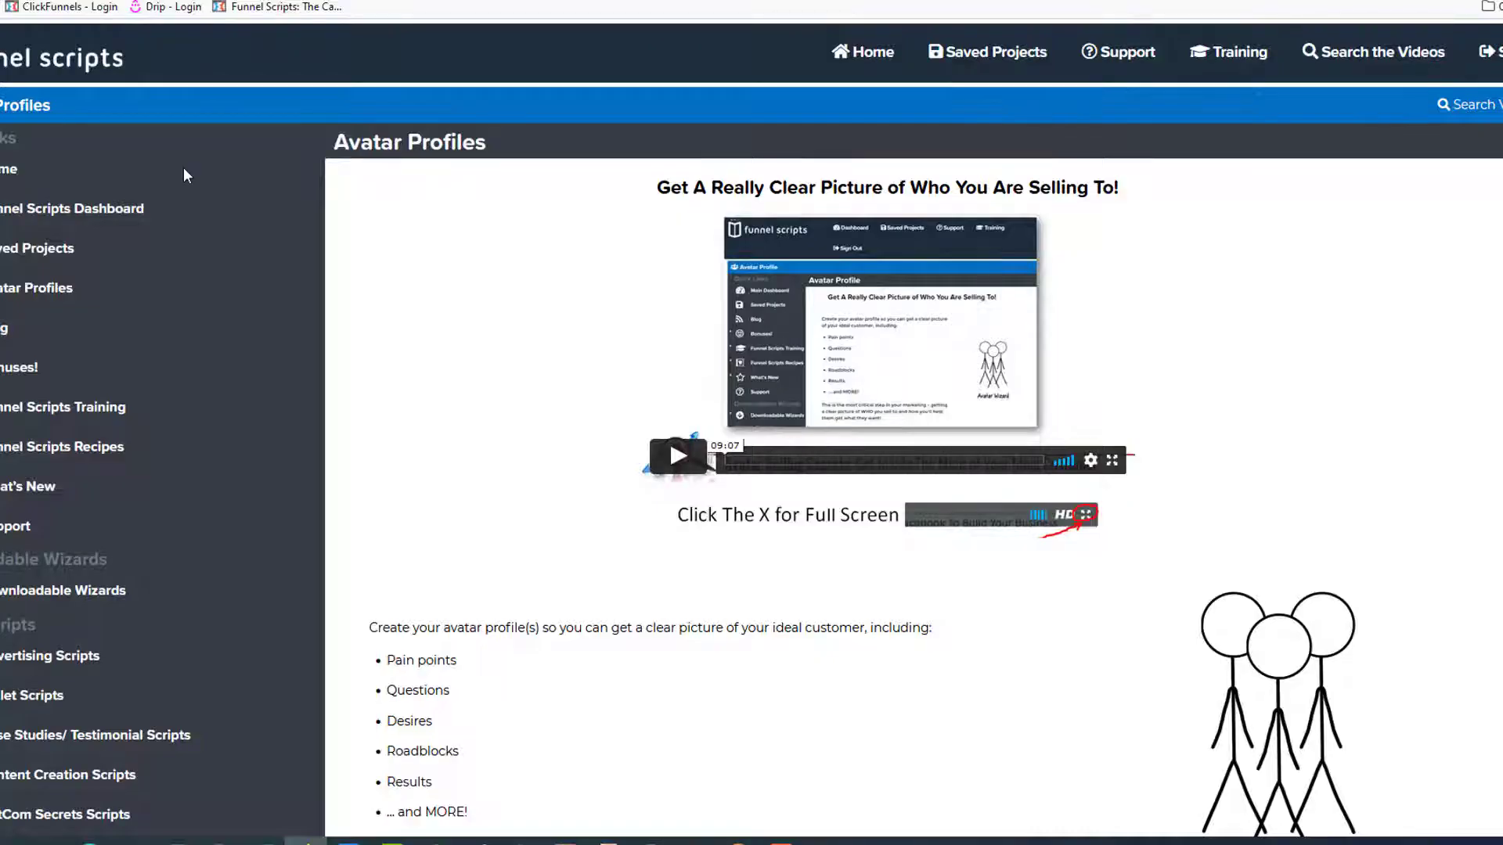
# - Examine the Avatar Profiles page, from its directions and example avatars through the identity questions to the offer value and timeframe questions
pyautogui.scroll(-2, 424, 198)
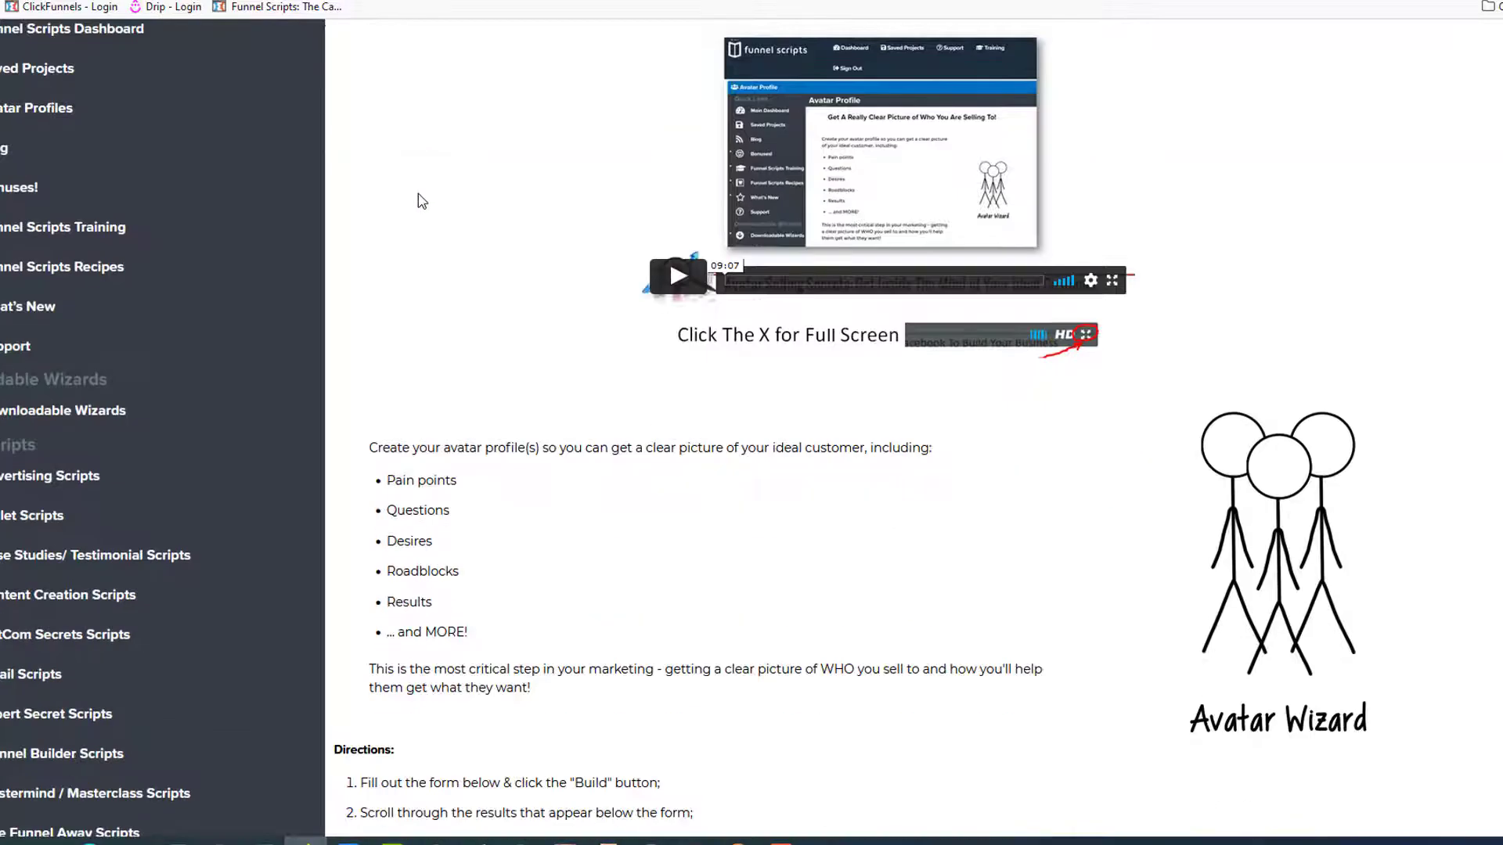
pyautogui.scroll(-5, 420, 200)
pyautogui.scroll(-5, 452, 332)
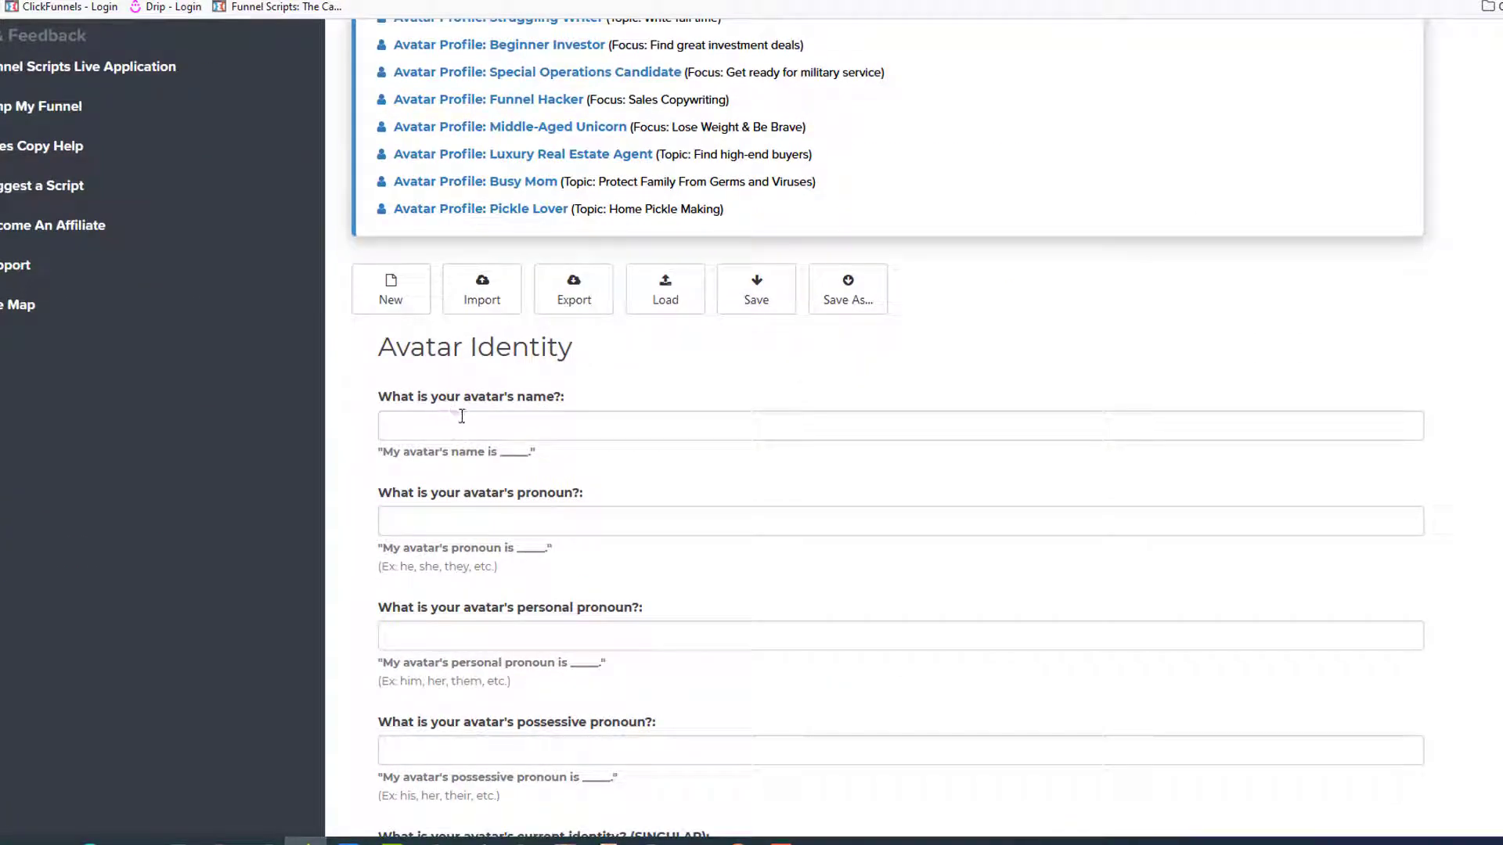
pyautogui.click(462, 420)
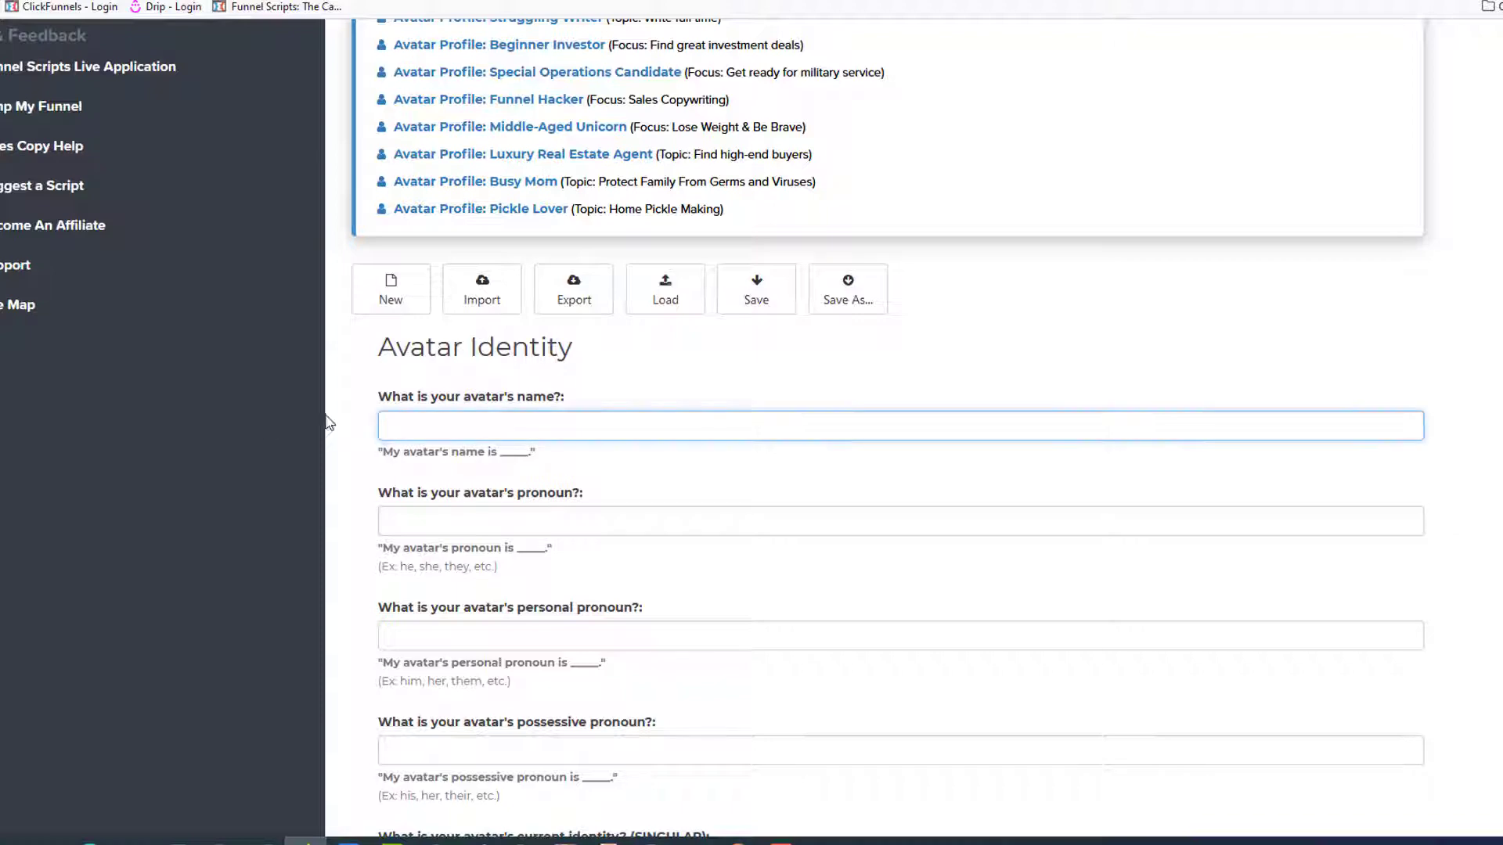
pyautogui.scroll(-2, 454, 430)
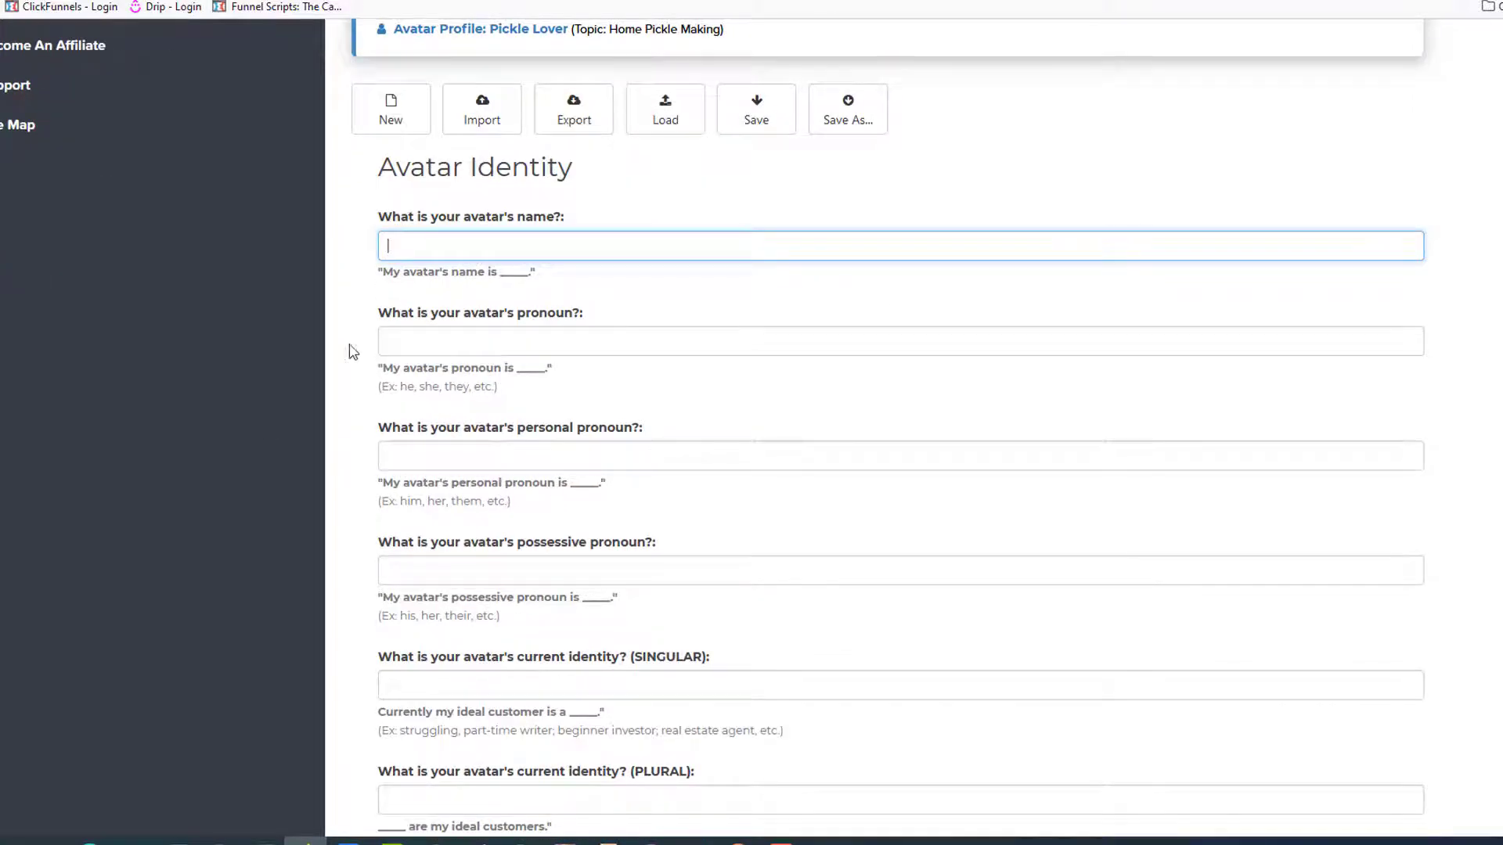
pyautogui.scroll(-2, 367, 379)
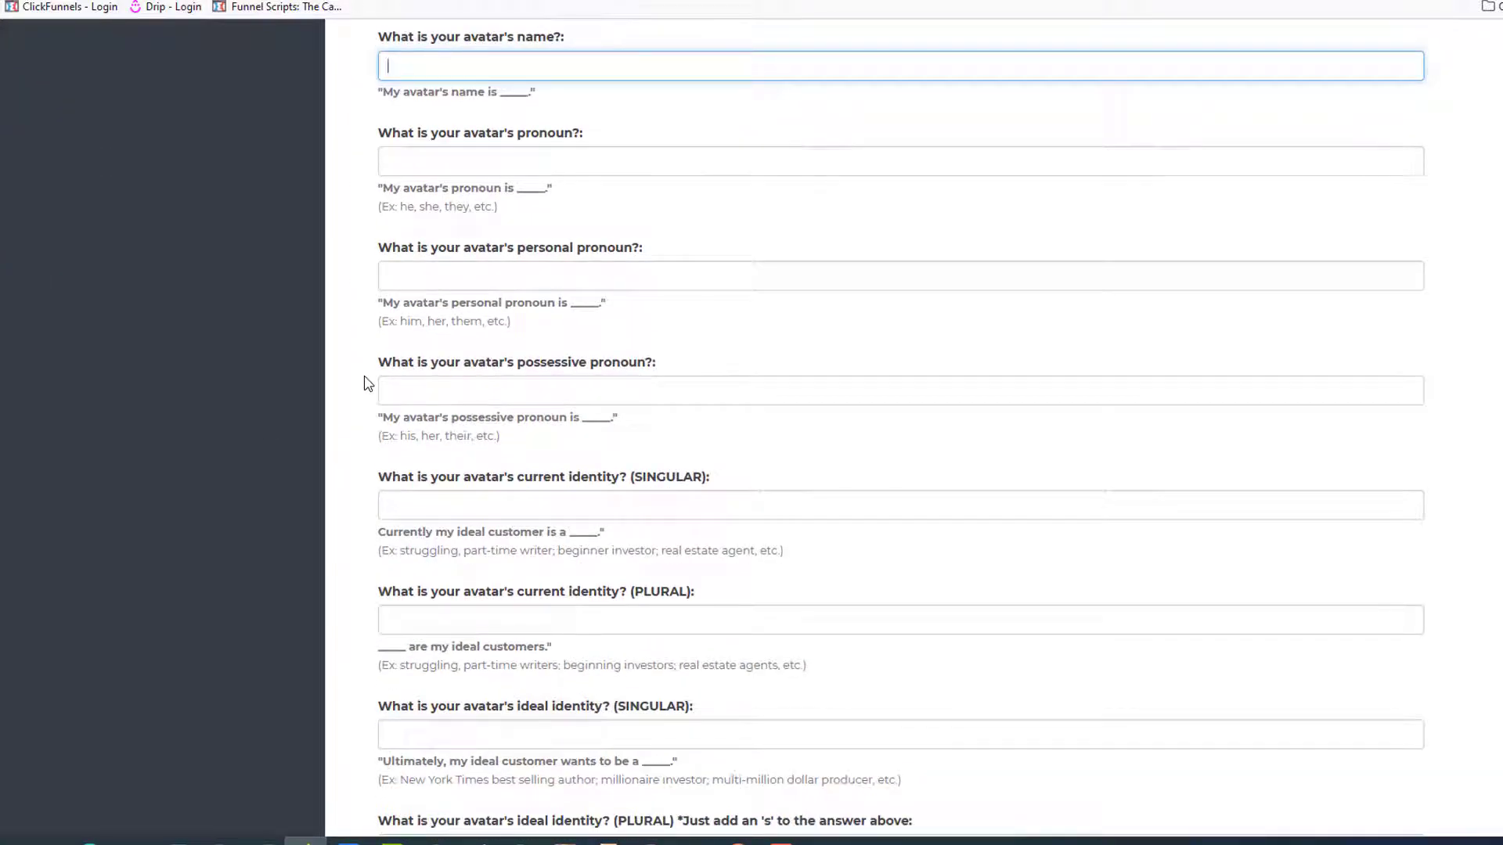
pyautogui.scroll(-2, 366, 383)
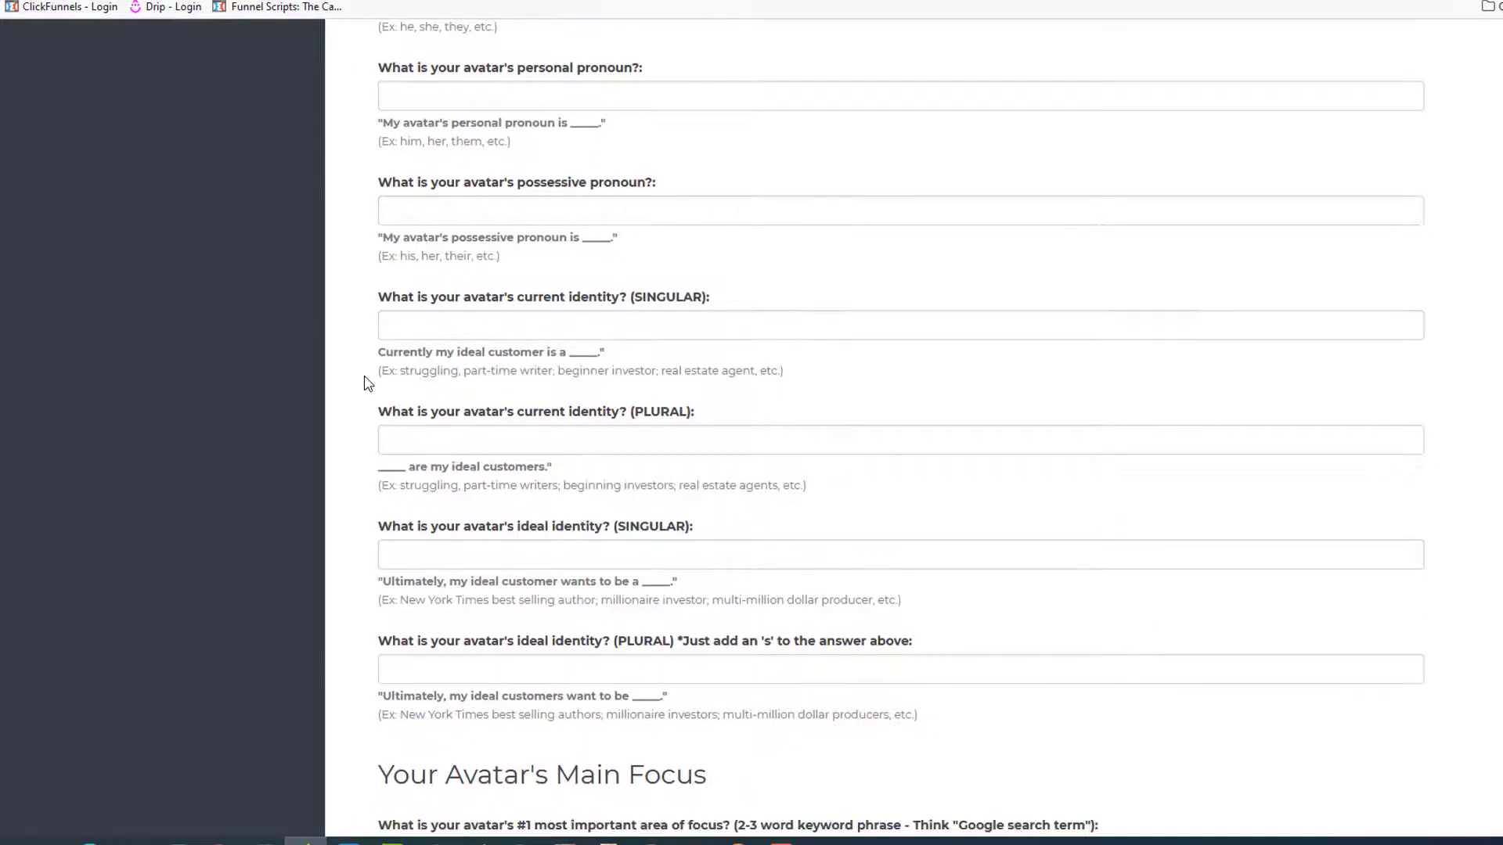
pyautogui.scroll(-12, 366, 382)
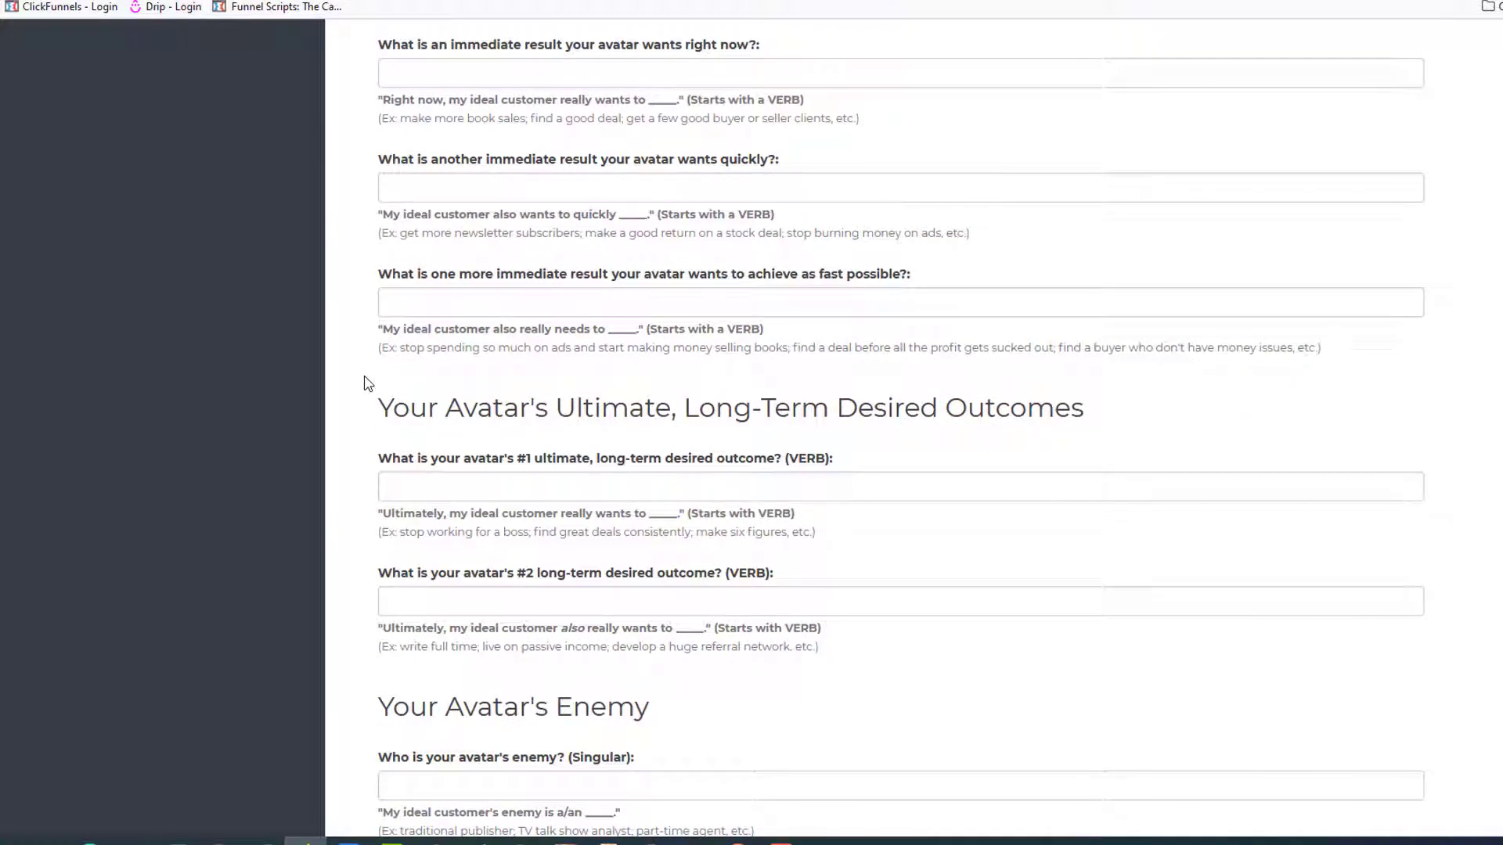
pyautogui.scroll(-8, 302, 315)
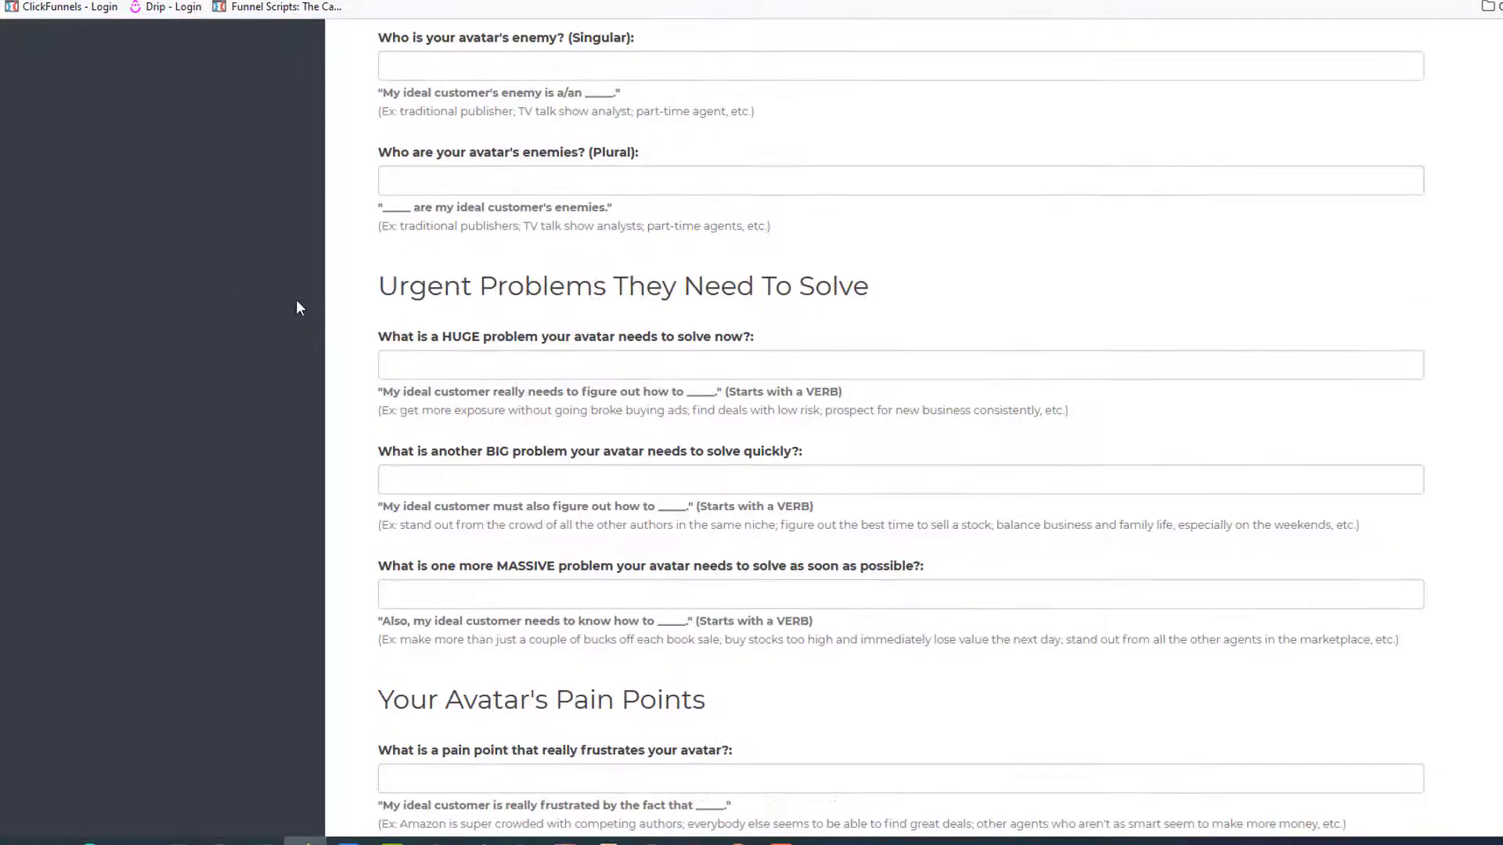
pyautogui.scroll(-20, 296, 305)
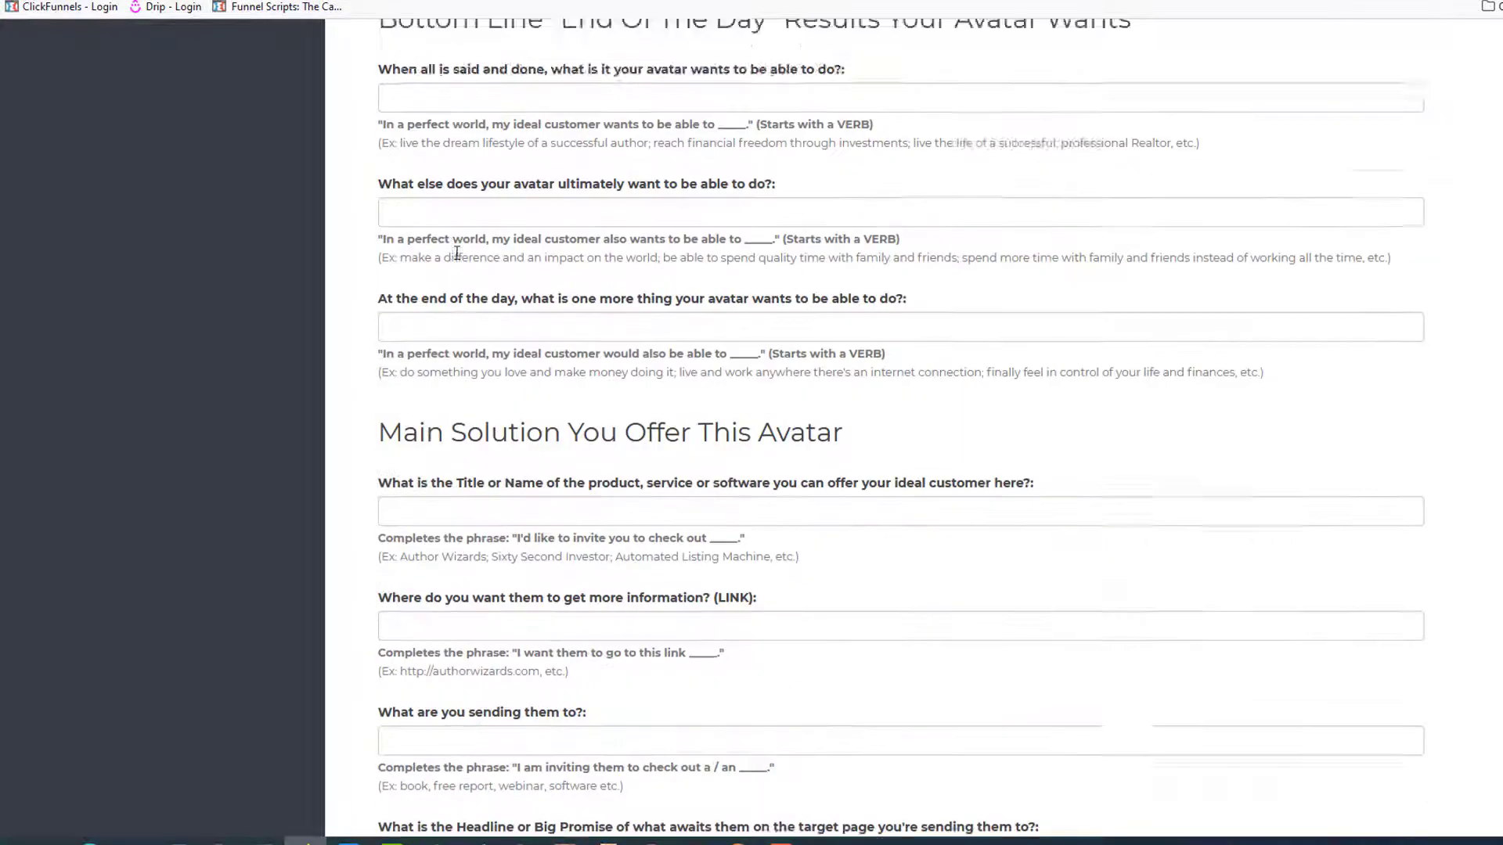
pyautogui.scroll(-20, 456, 253)
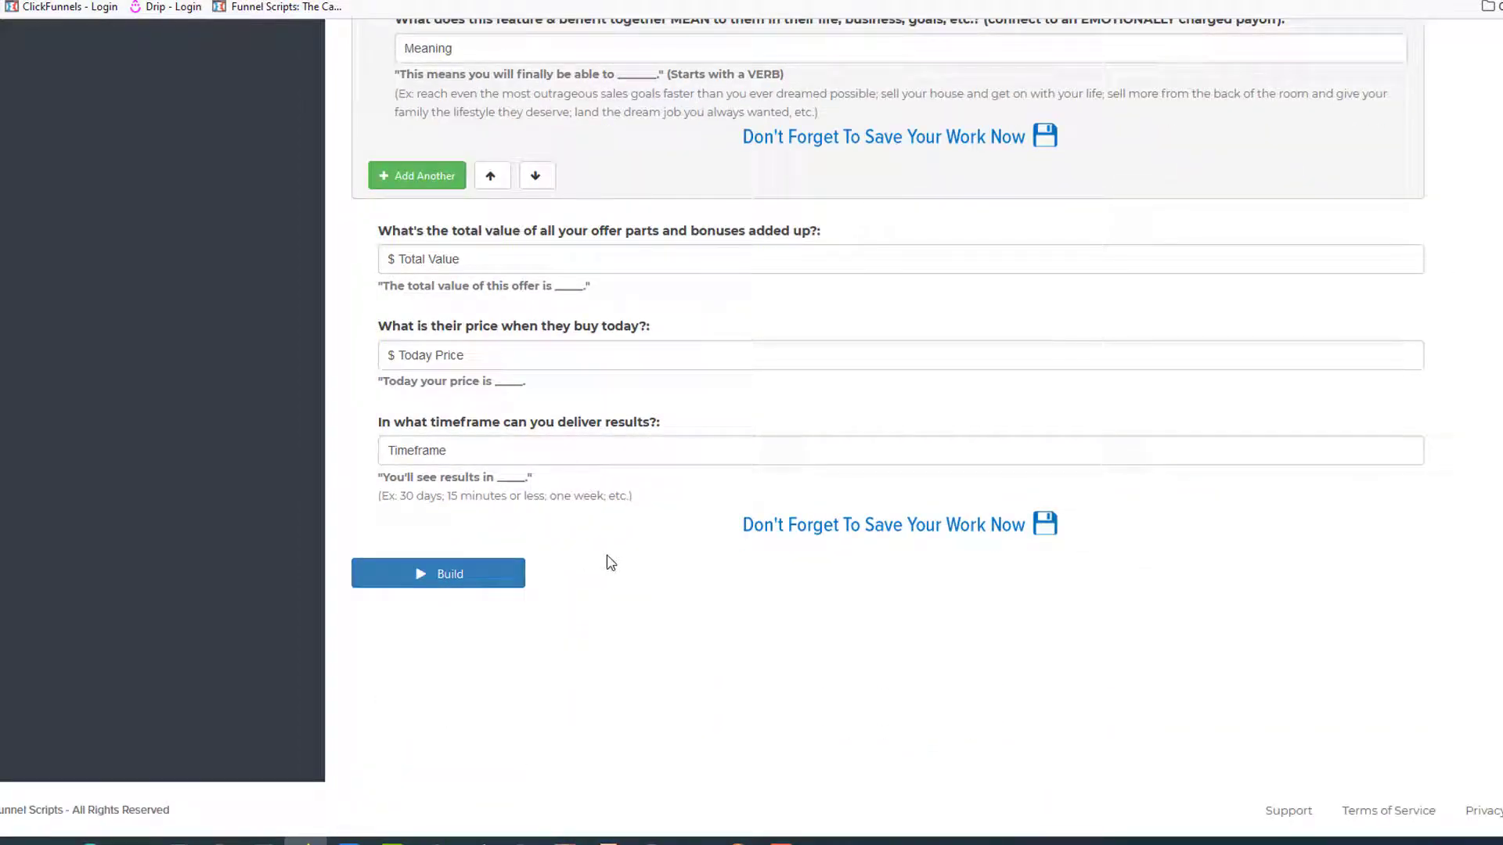
pyautogui.scroll(15, 610, 562)
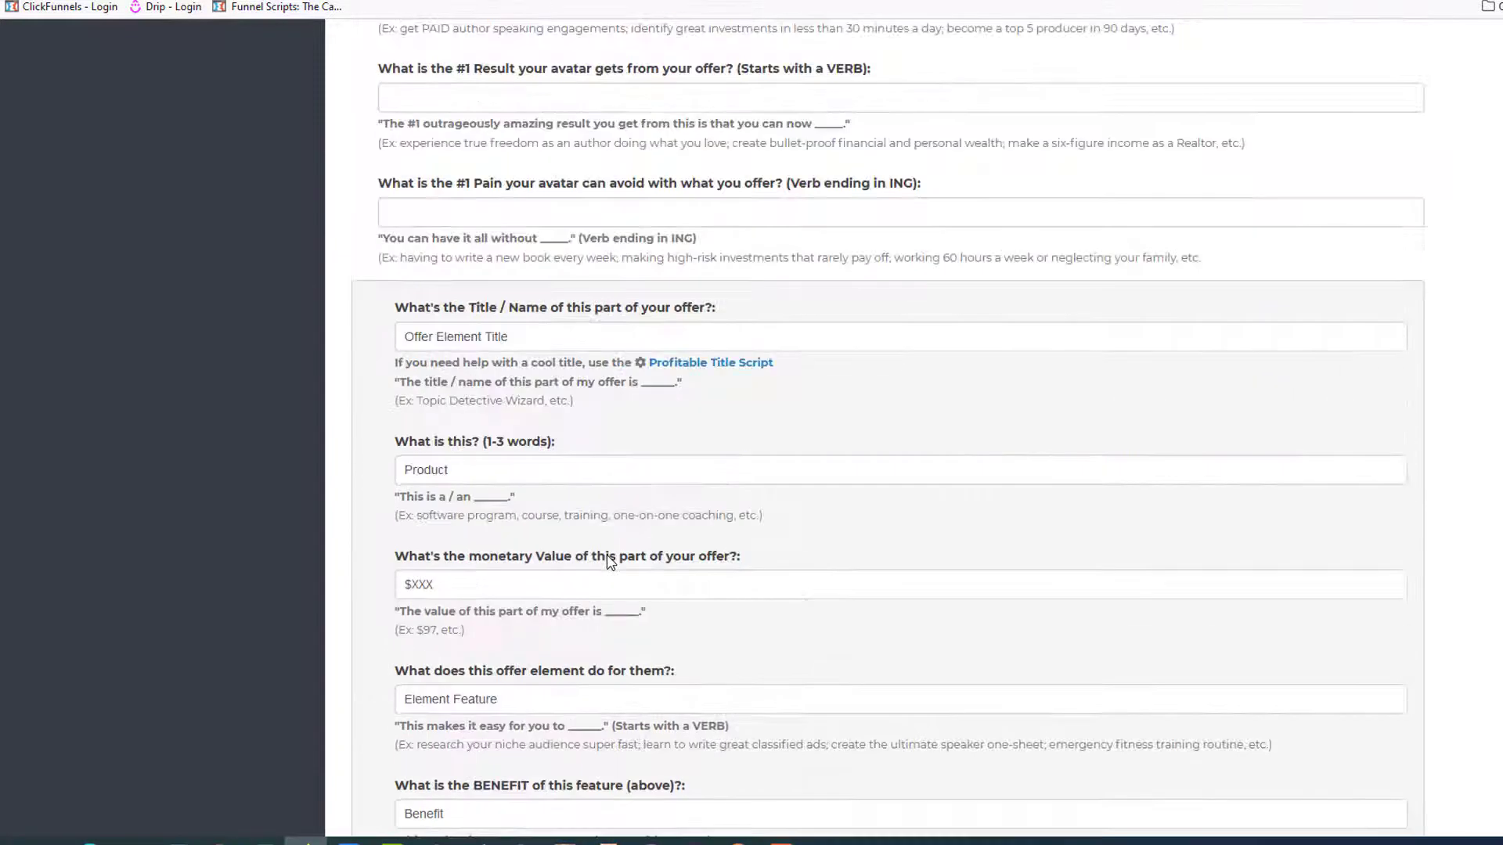
pyautogui.scroll(20, 608, 555)
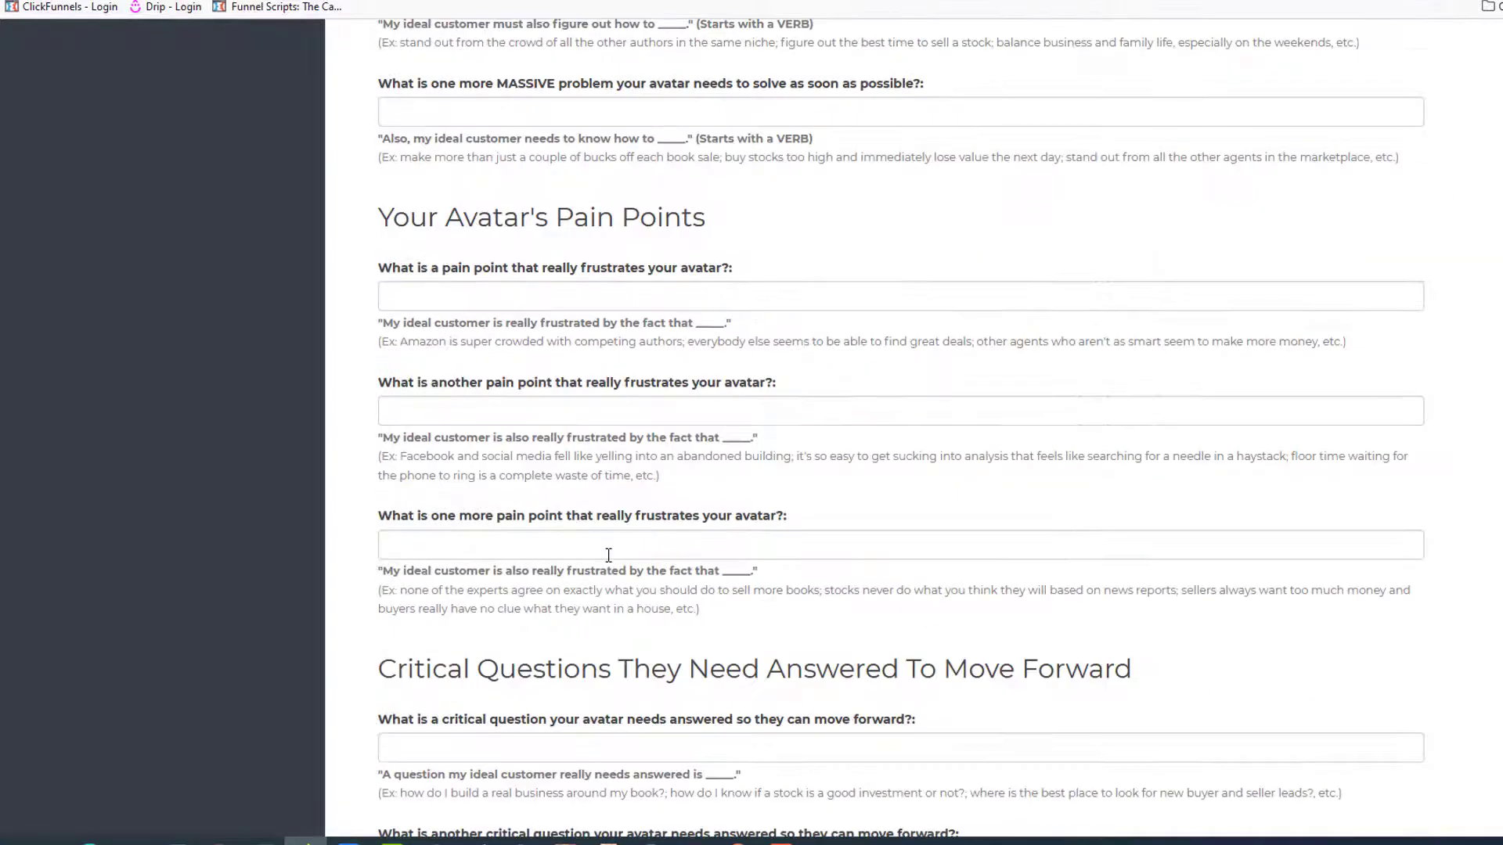
pyautogui.scroll(20, 569, 520)
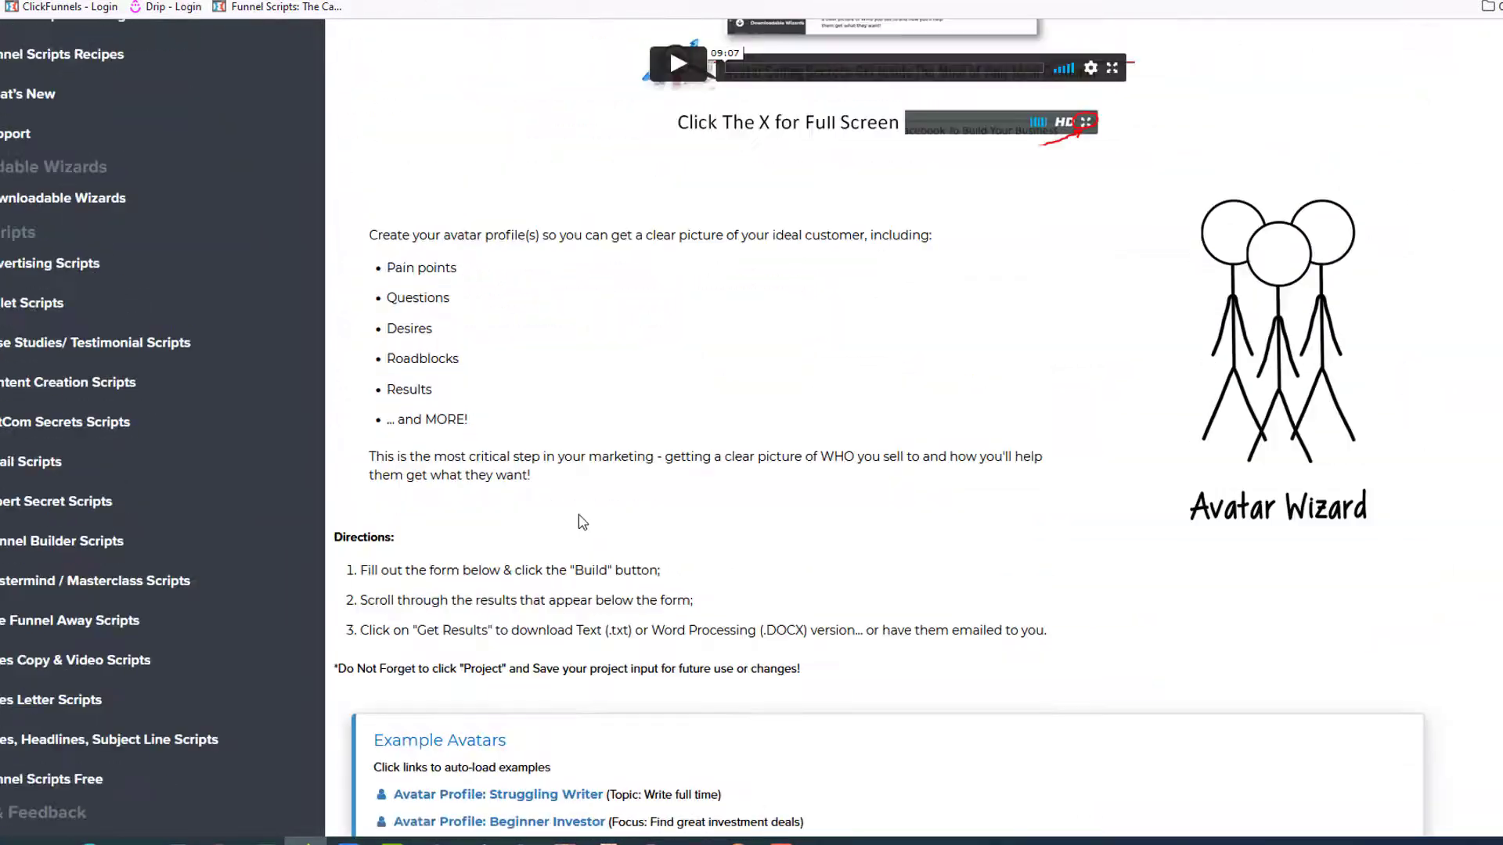
pyautogui.scroll(-5, 579, 520)
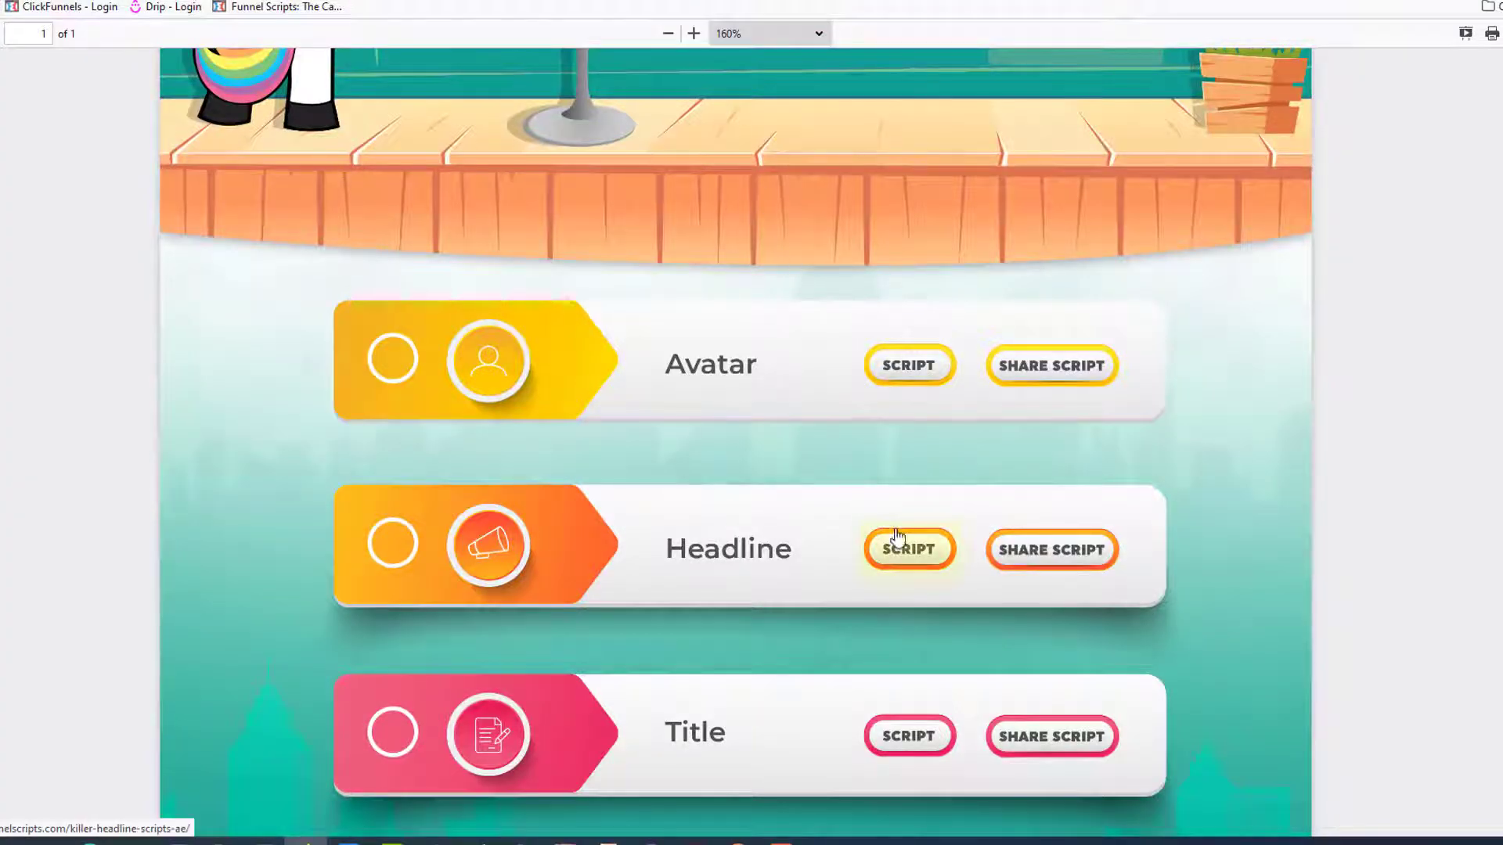
# - Examine the remaining checklist items on the Book Funnels PDF, from Headline through OTO #1
pyautogui.scroll(-2, 884, 552)
pyautogui.scroll(-2, 888, 710)
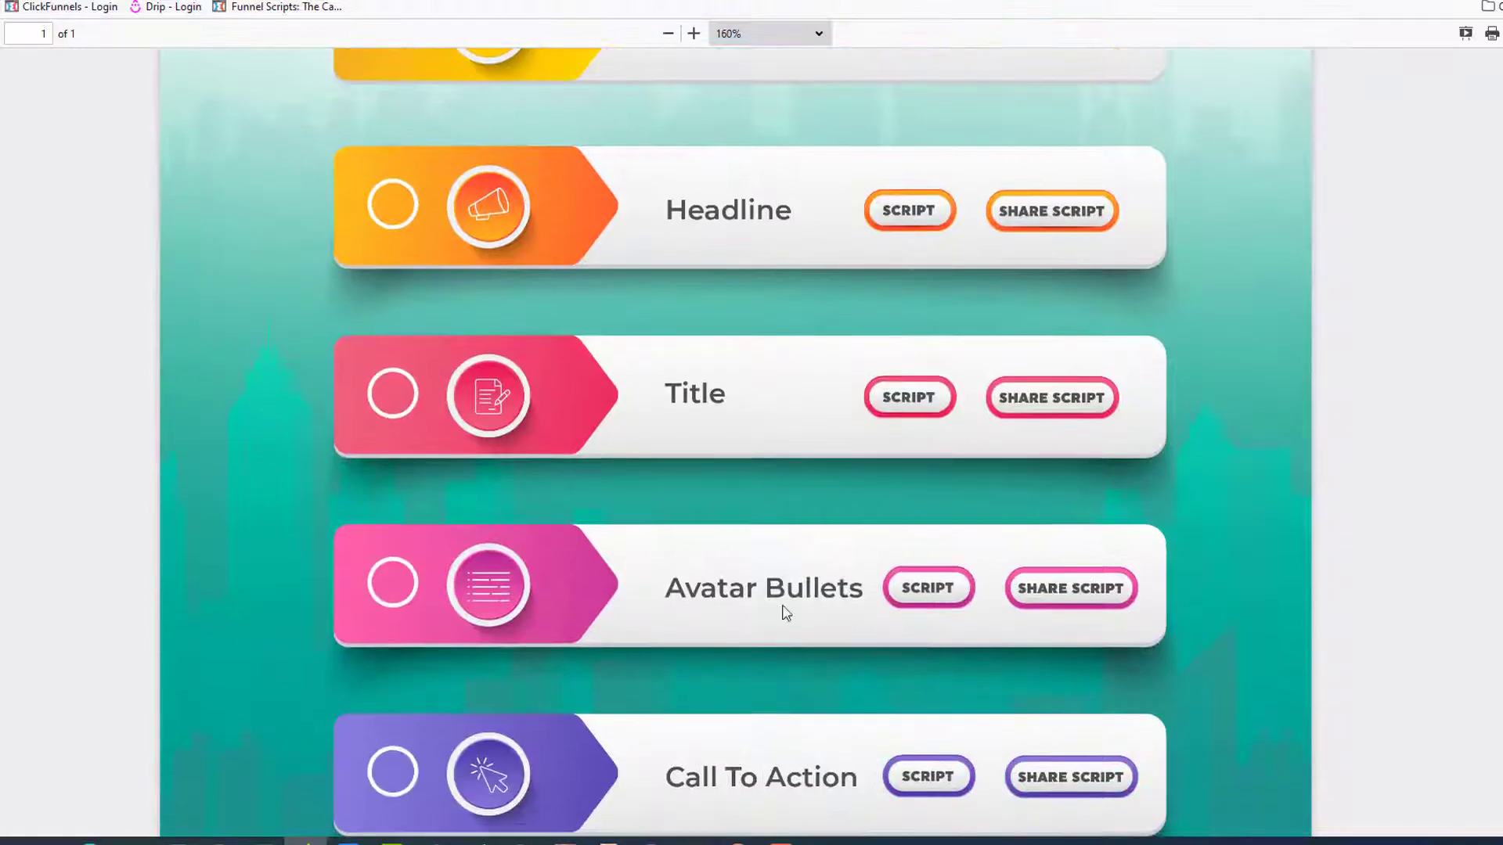
pyautogui.scroll(-3, 867, 580)
pyautogui.scroll(-2, 629, 550)
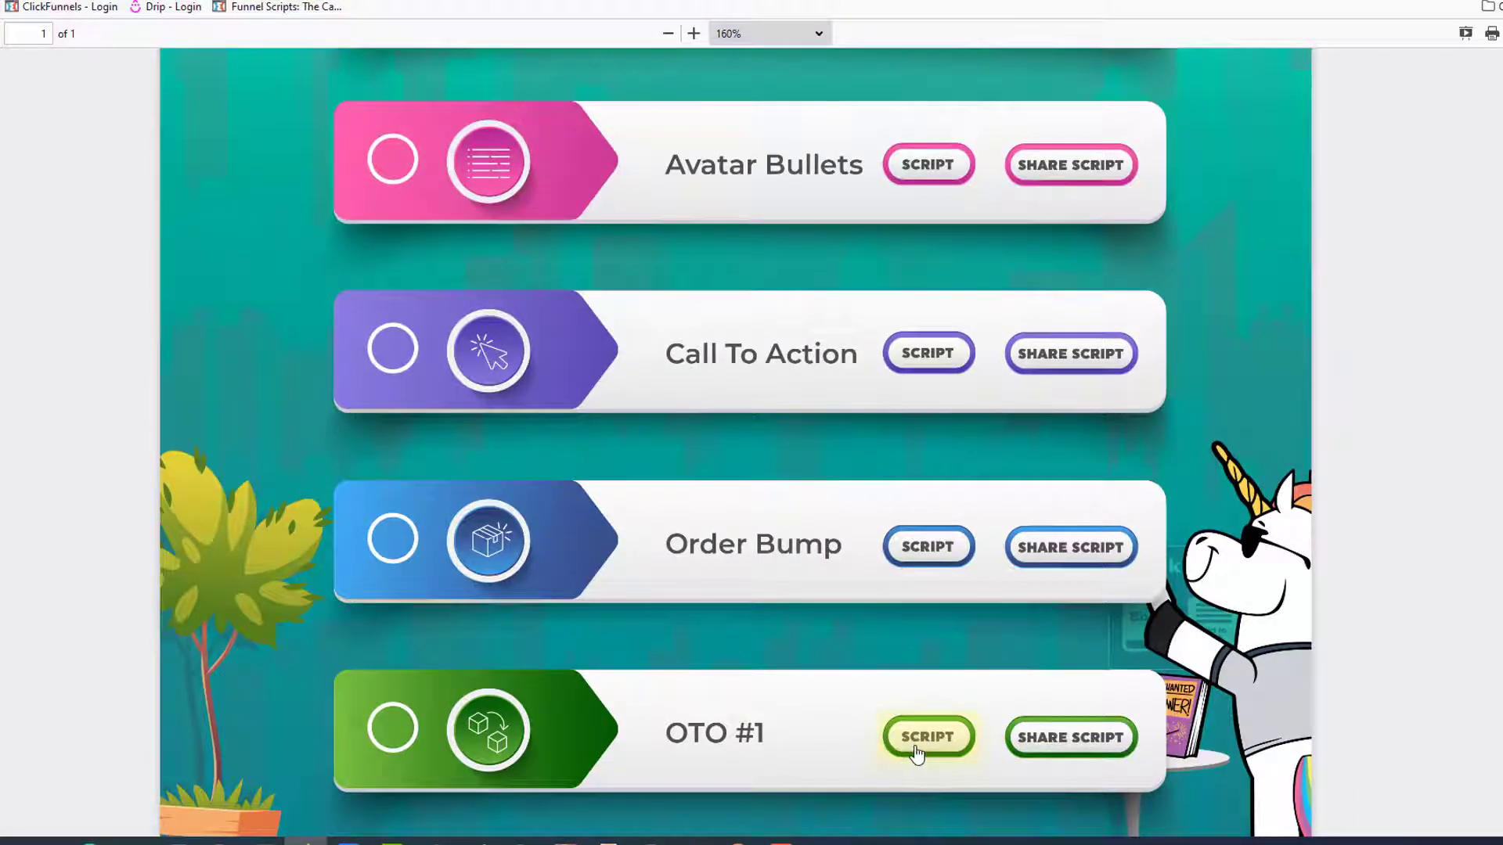
pyautogui.scroll(5, 561, 546)
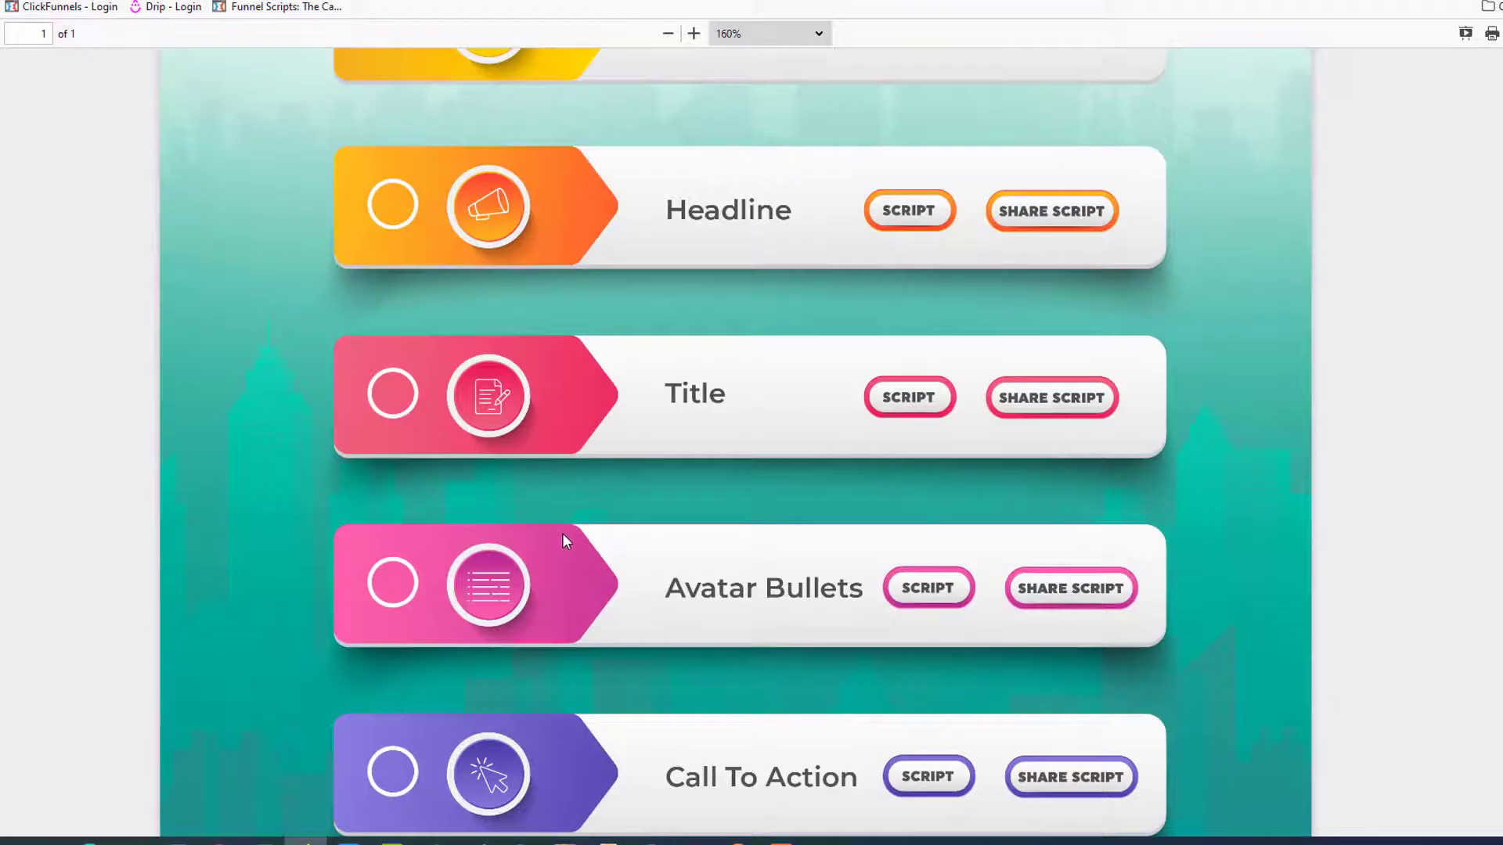
pyautogui.scroll(-7, 694, 589)
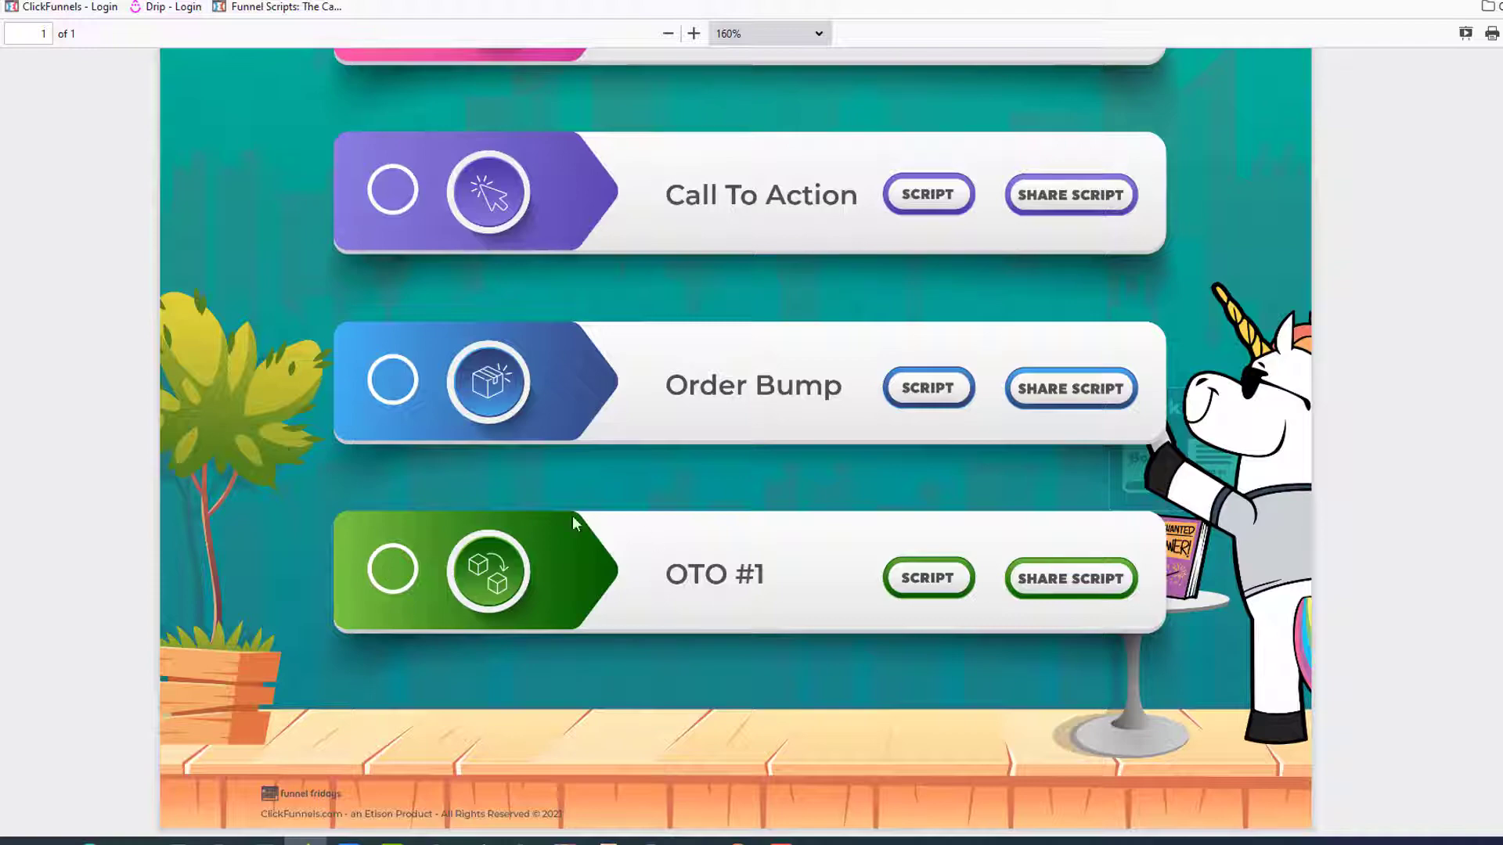
pyautogui.scroll(15, 290, 430)
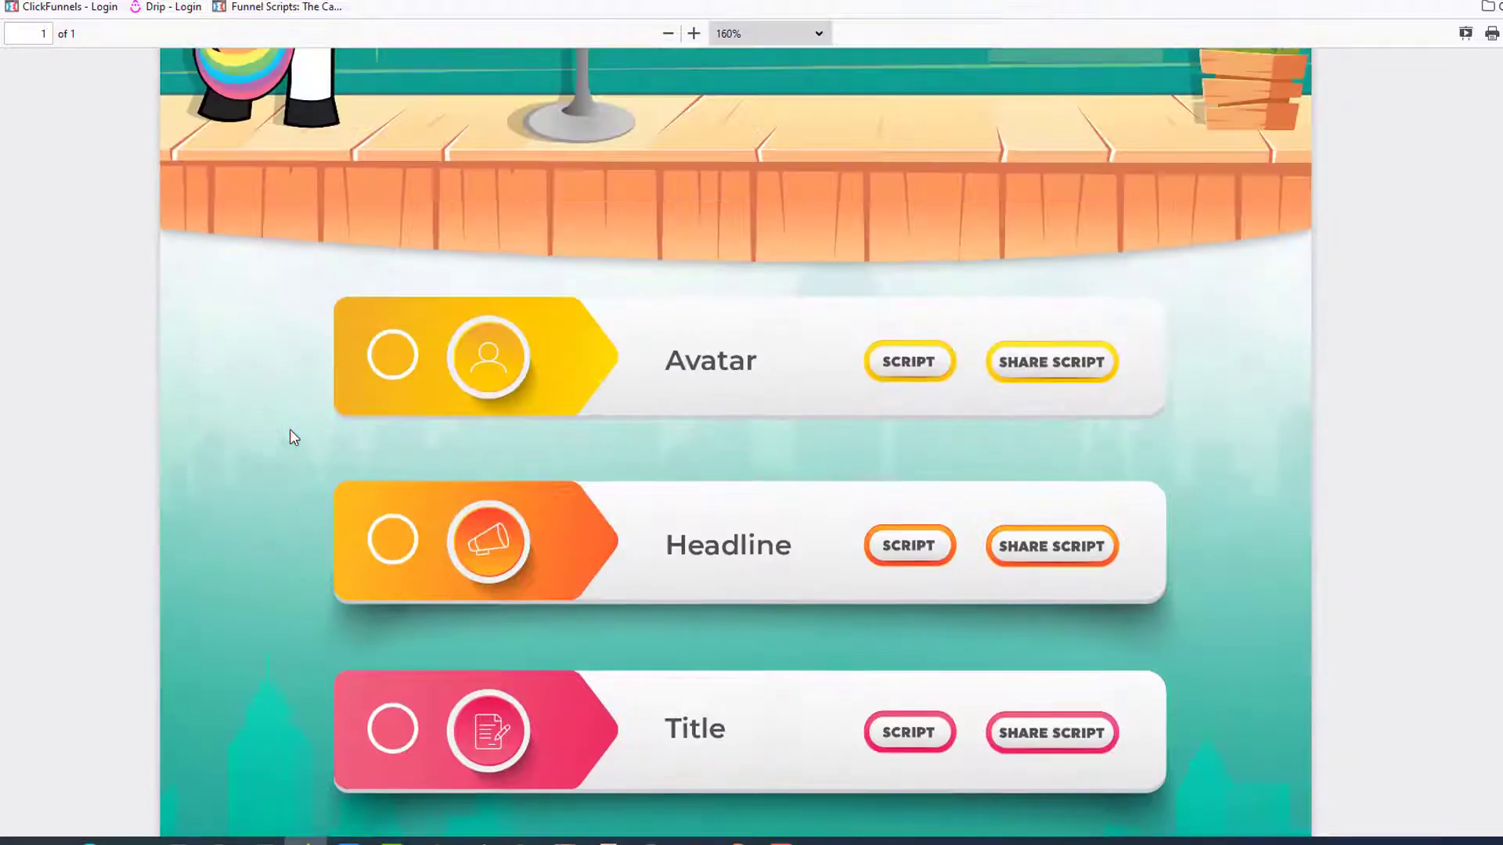
pyautogui.scroll(-1, 290, 430)
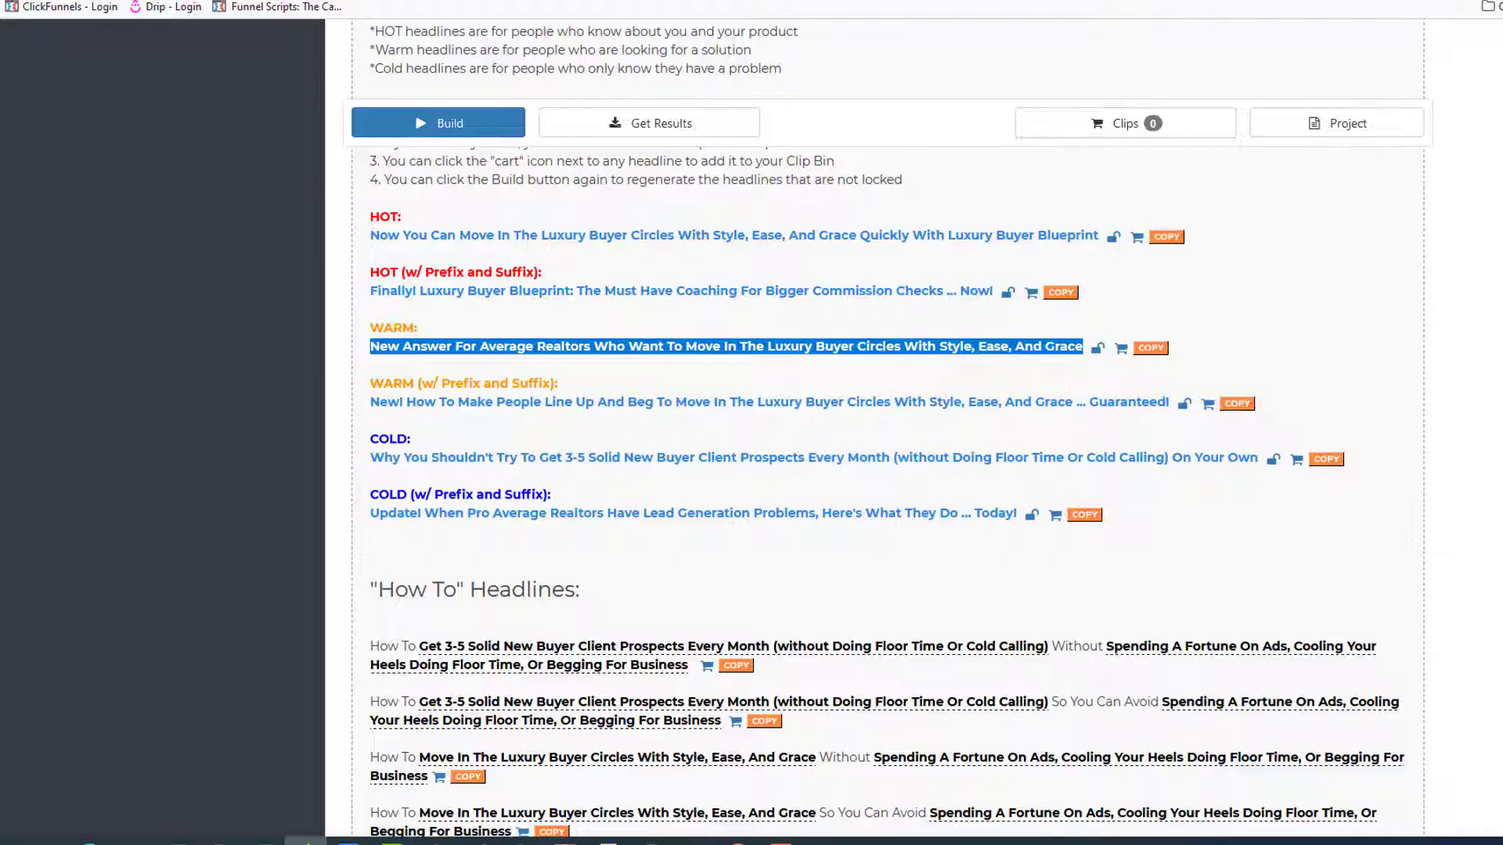
# - Load the most recently updated private avatar into the headline script's form
pyautogui.scroll(20, 294, 209)
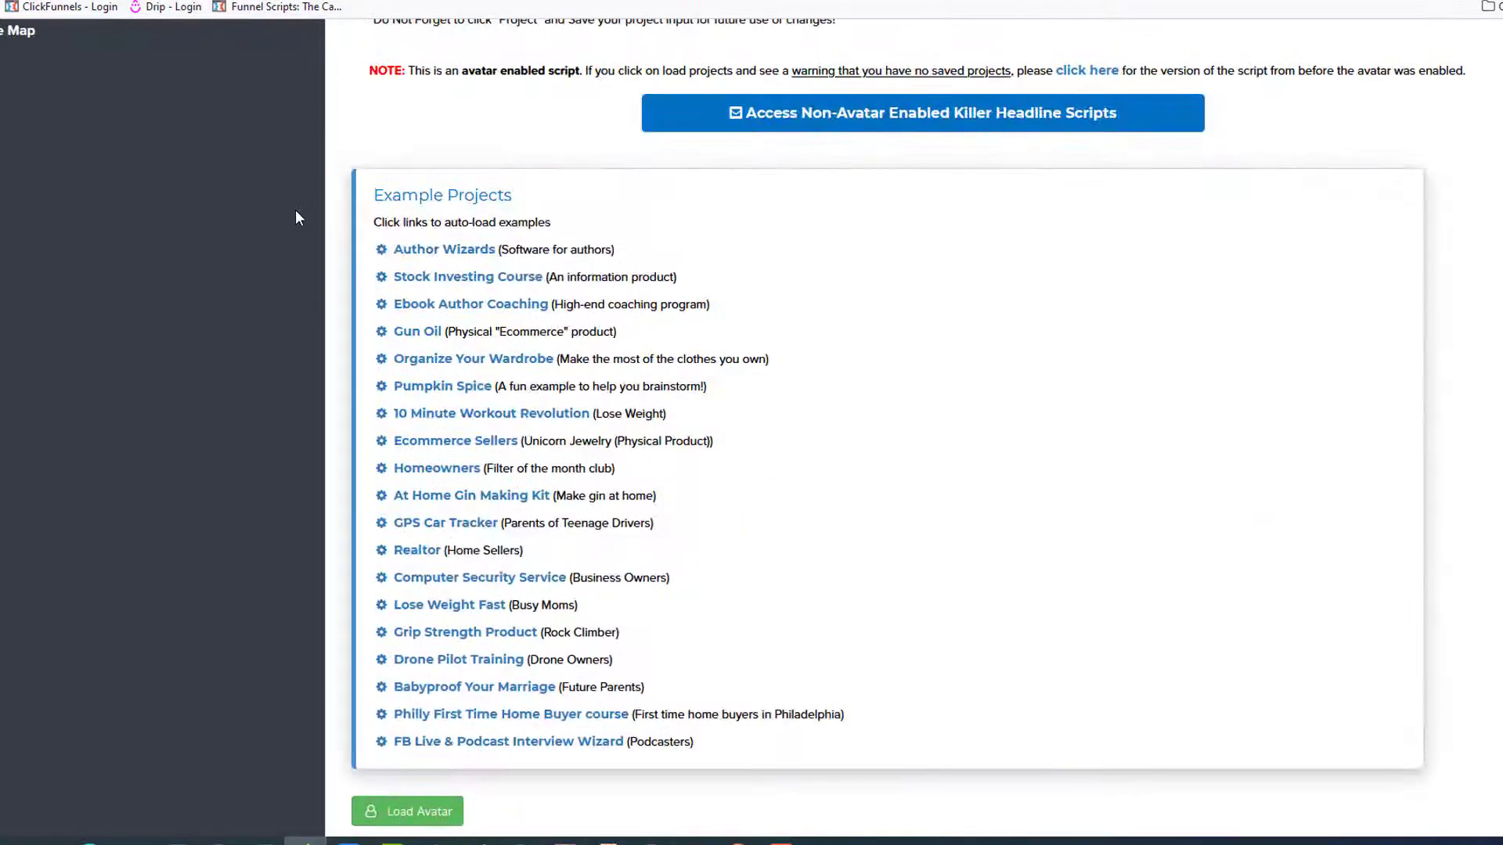
pyautogui.scroll(-5, 291, 215)
pyautogui.click(430, 369)
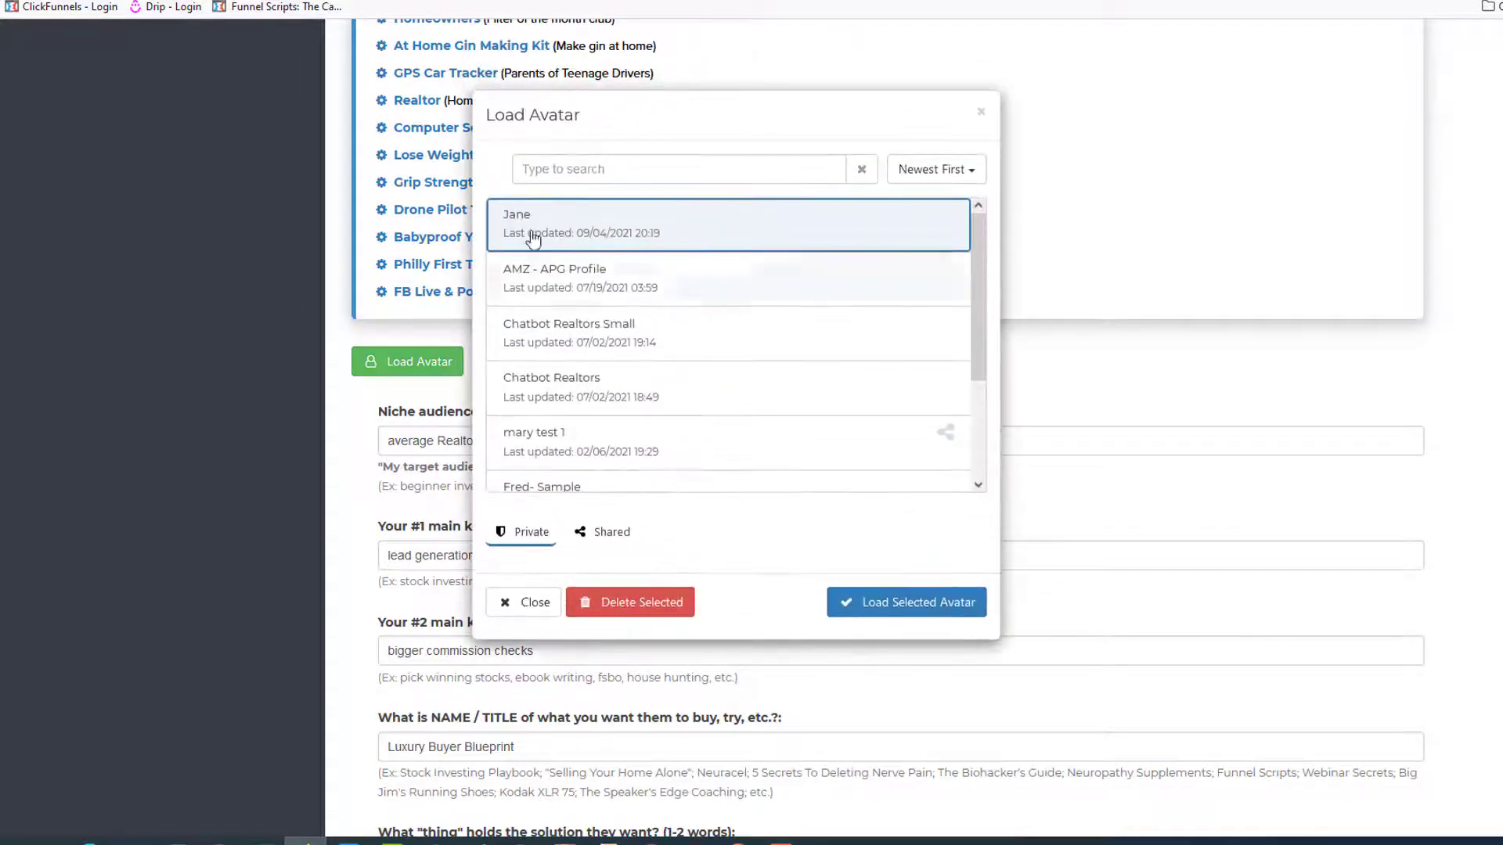
pyautogui.click(913, 612)
pyautogui.scroll(-3, 200, 453)
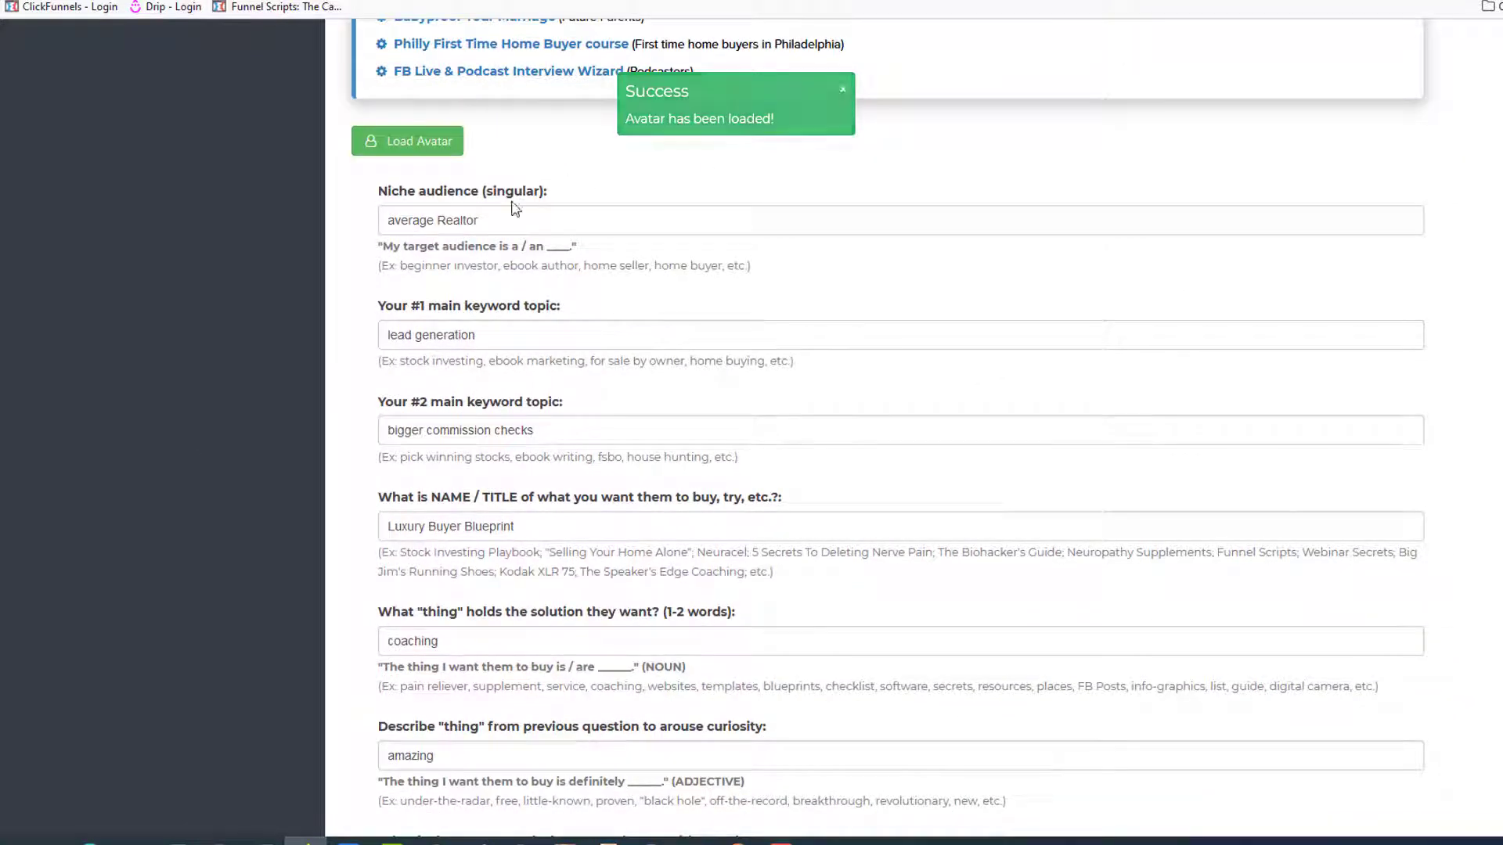
# - Build a fresh batch of headlines from the completed form and review the HOT, Warm and Cold headline sets
pyautogui.scroll(-6, 415, 629)
pyautogui.scroll(-6, 415, 629)
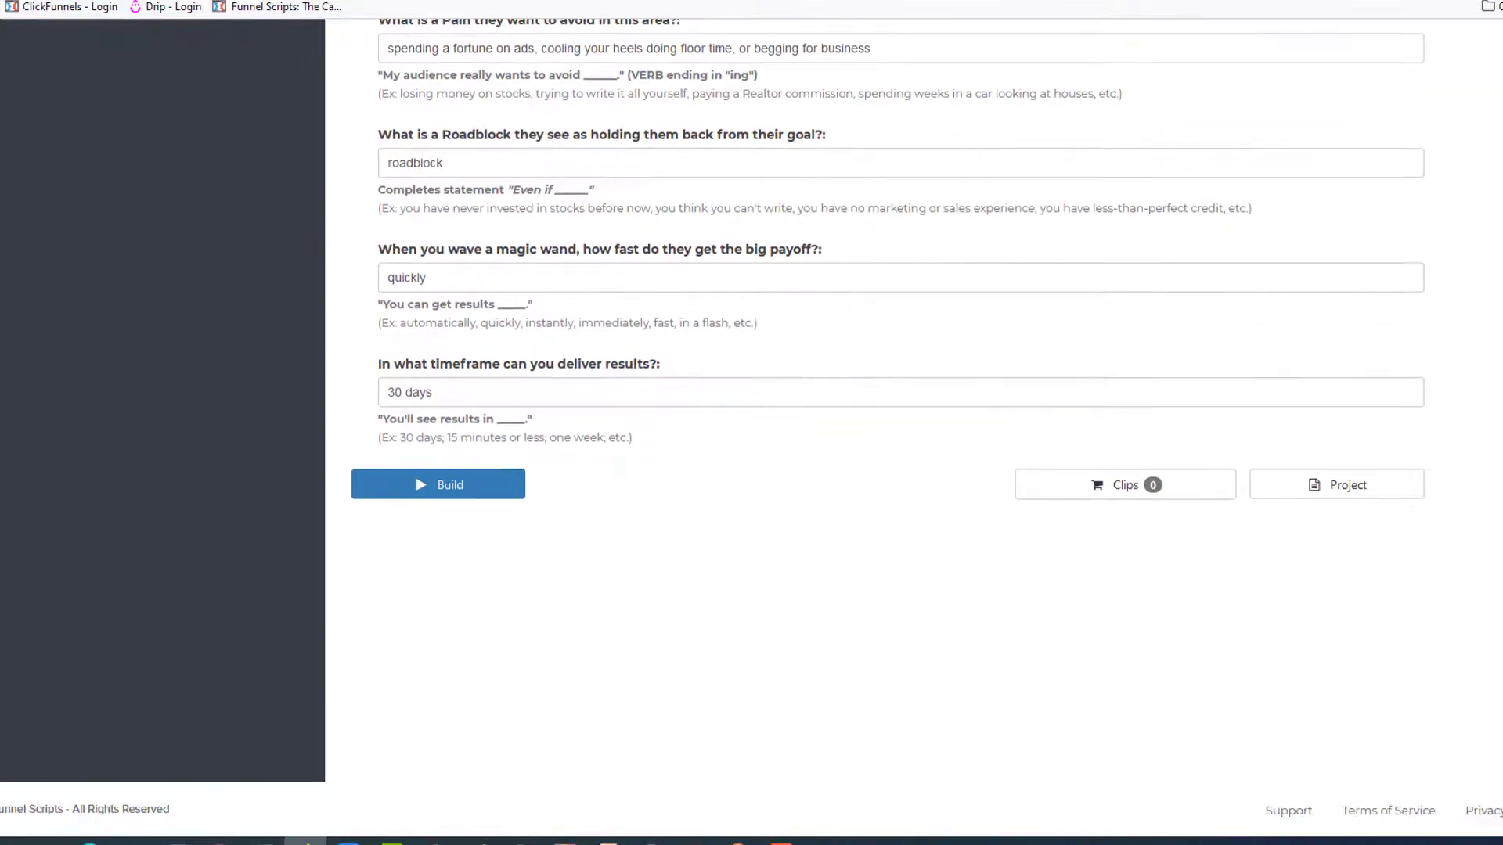
pyautogui.click(425, 490)
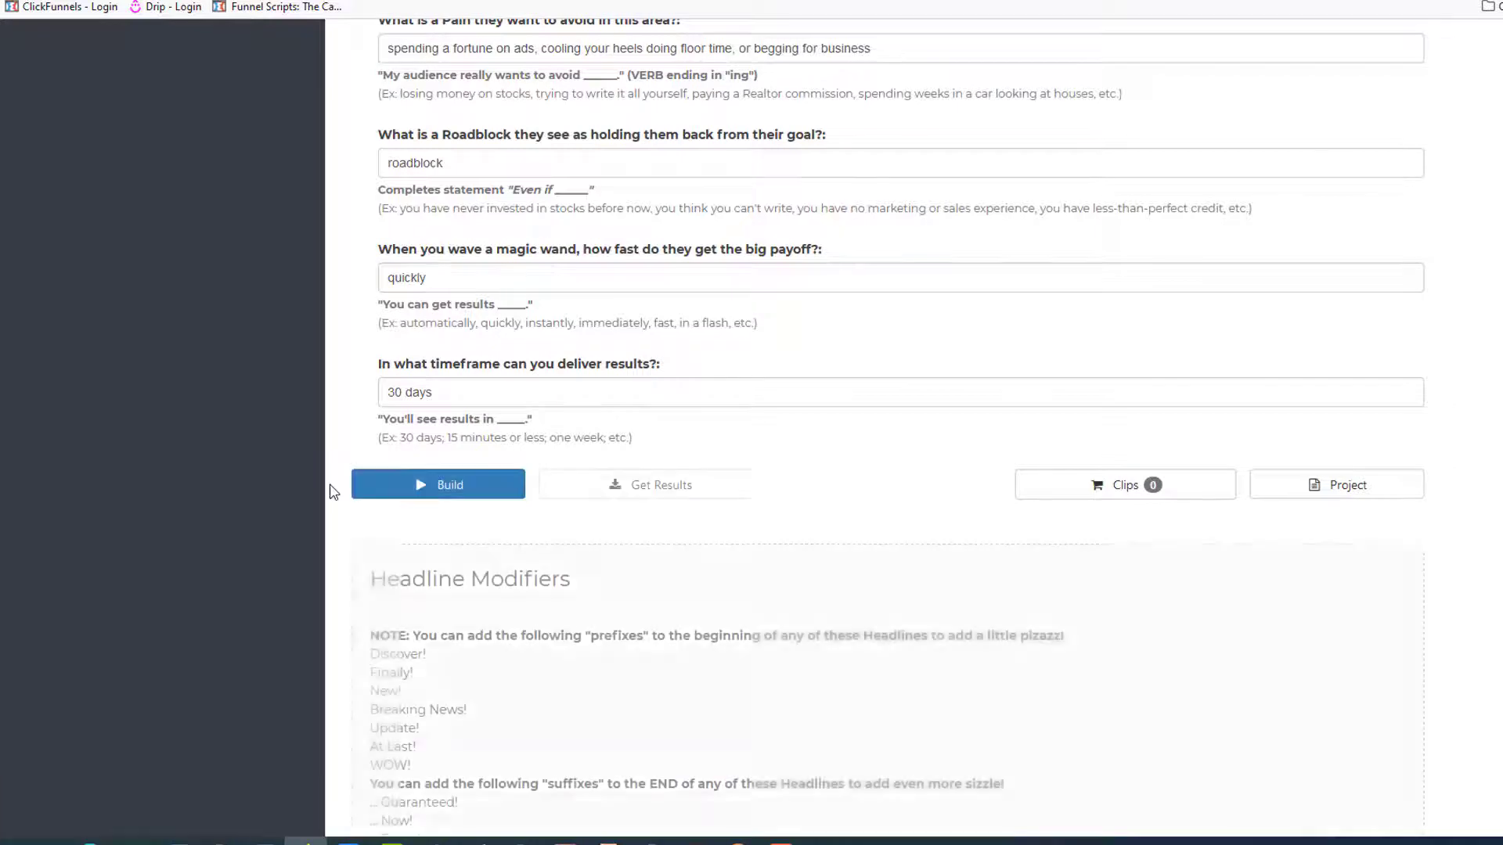
pyautogui.scroll(-4, 222, 410)
pyautogui.scroll(-16, 224, 416)
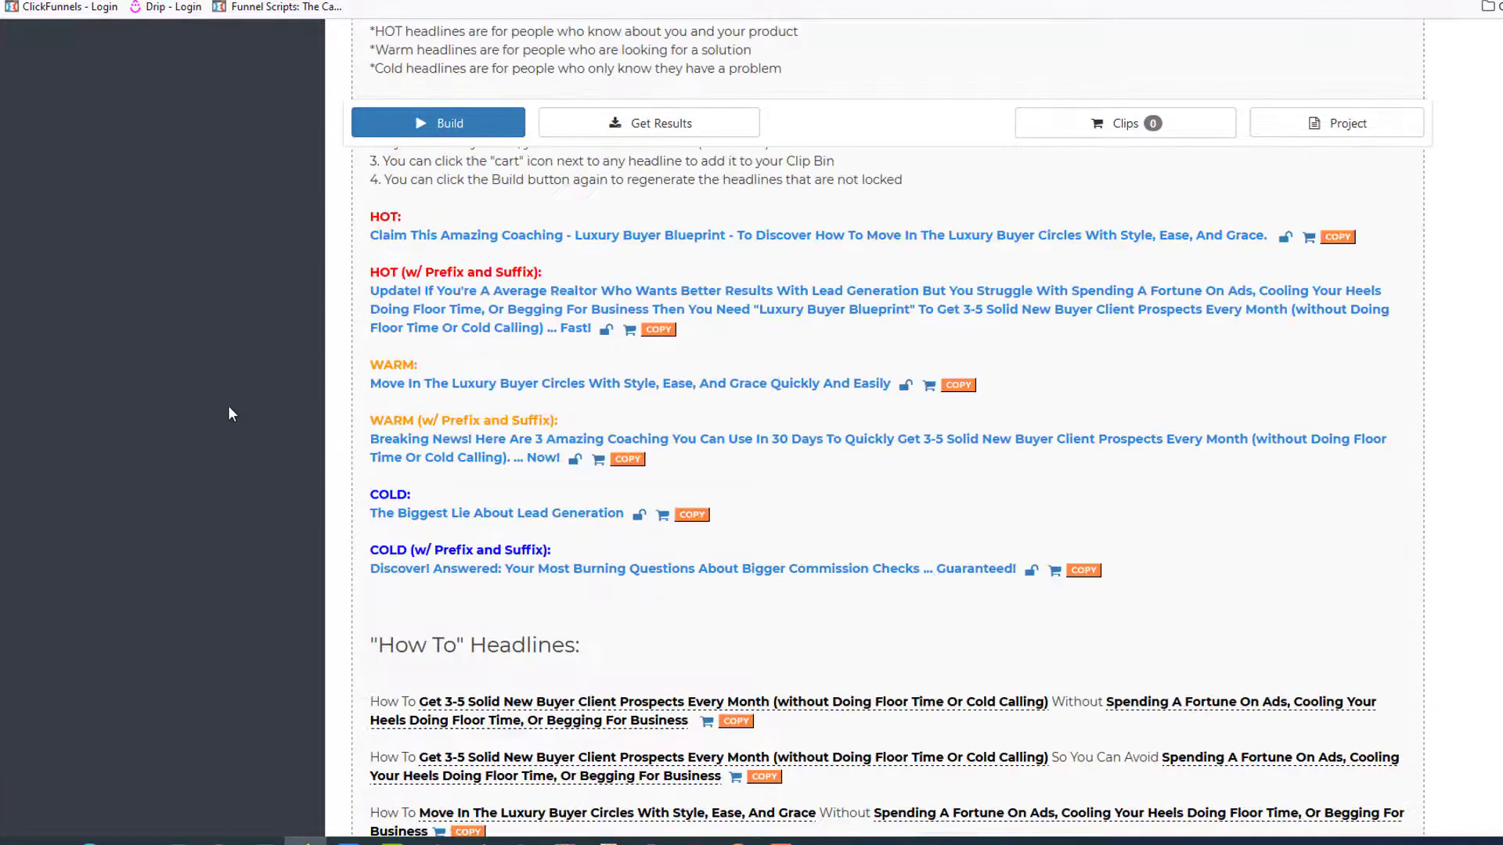
pyautogui.scroll(-10, 218, 419)
pyautogui.scroll(17, 218, 420)
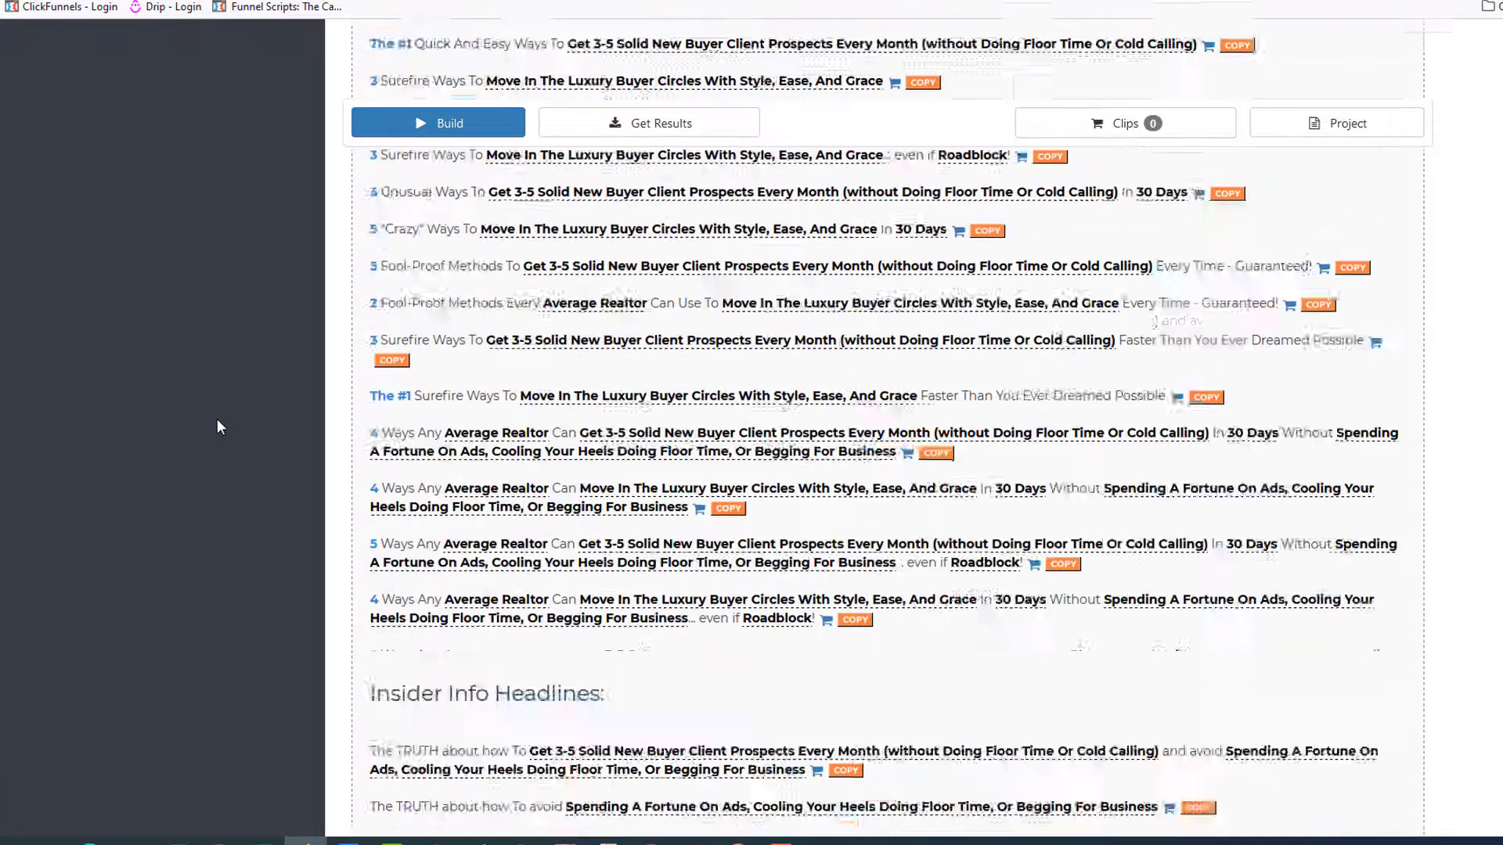
pyautogui.scroll(9, 210, 427)
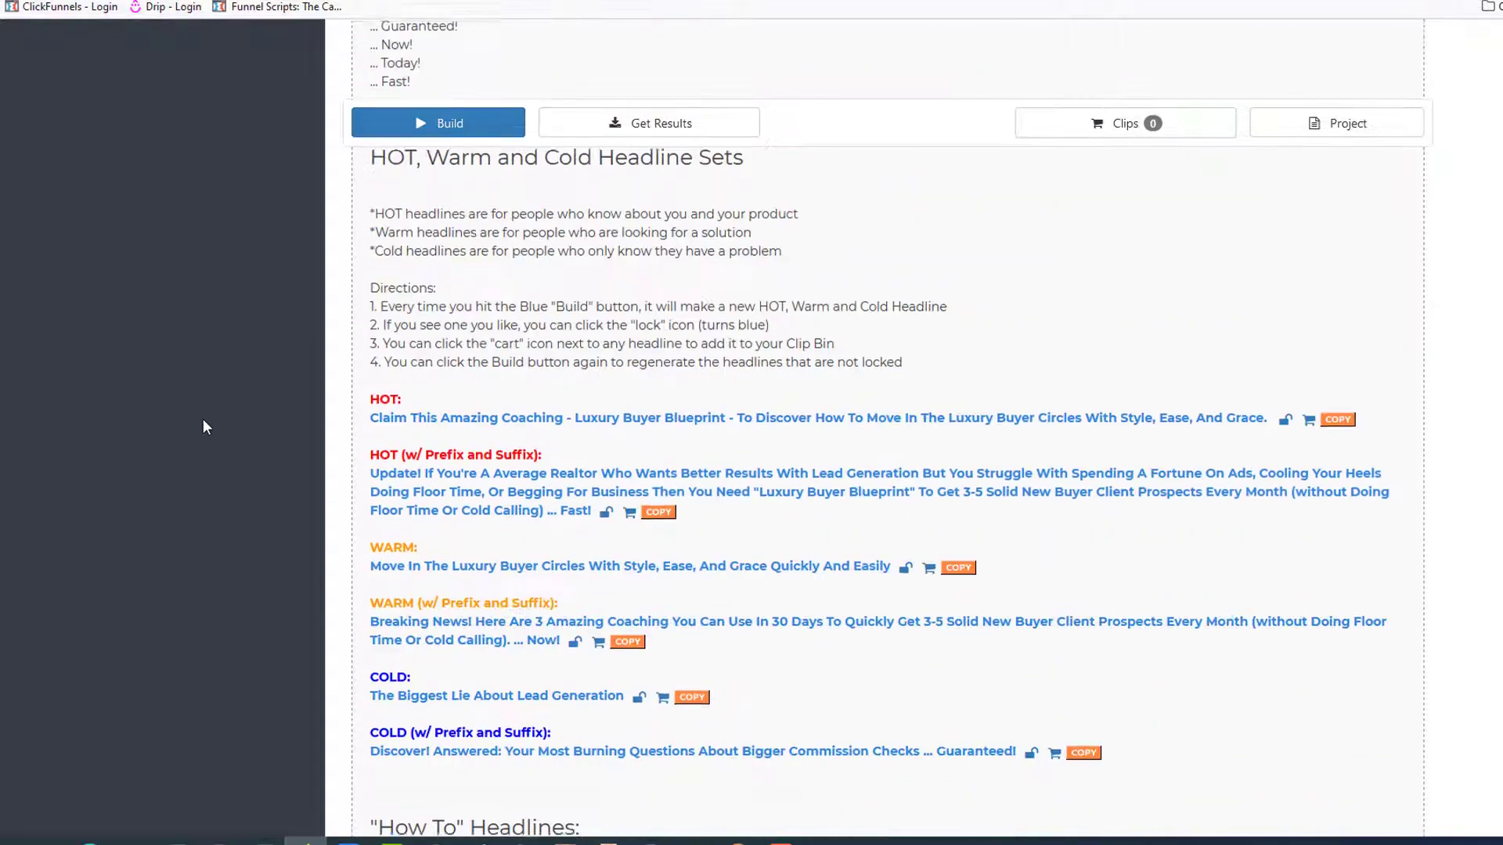
# - Regenerate the HOT, Warm and Cold headline sets four times to find a usable headline
pyautogui.click(458, 127)
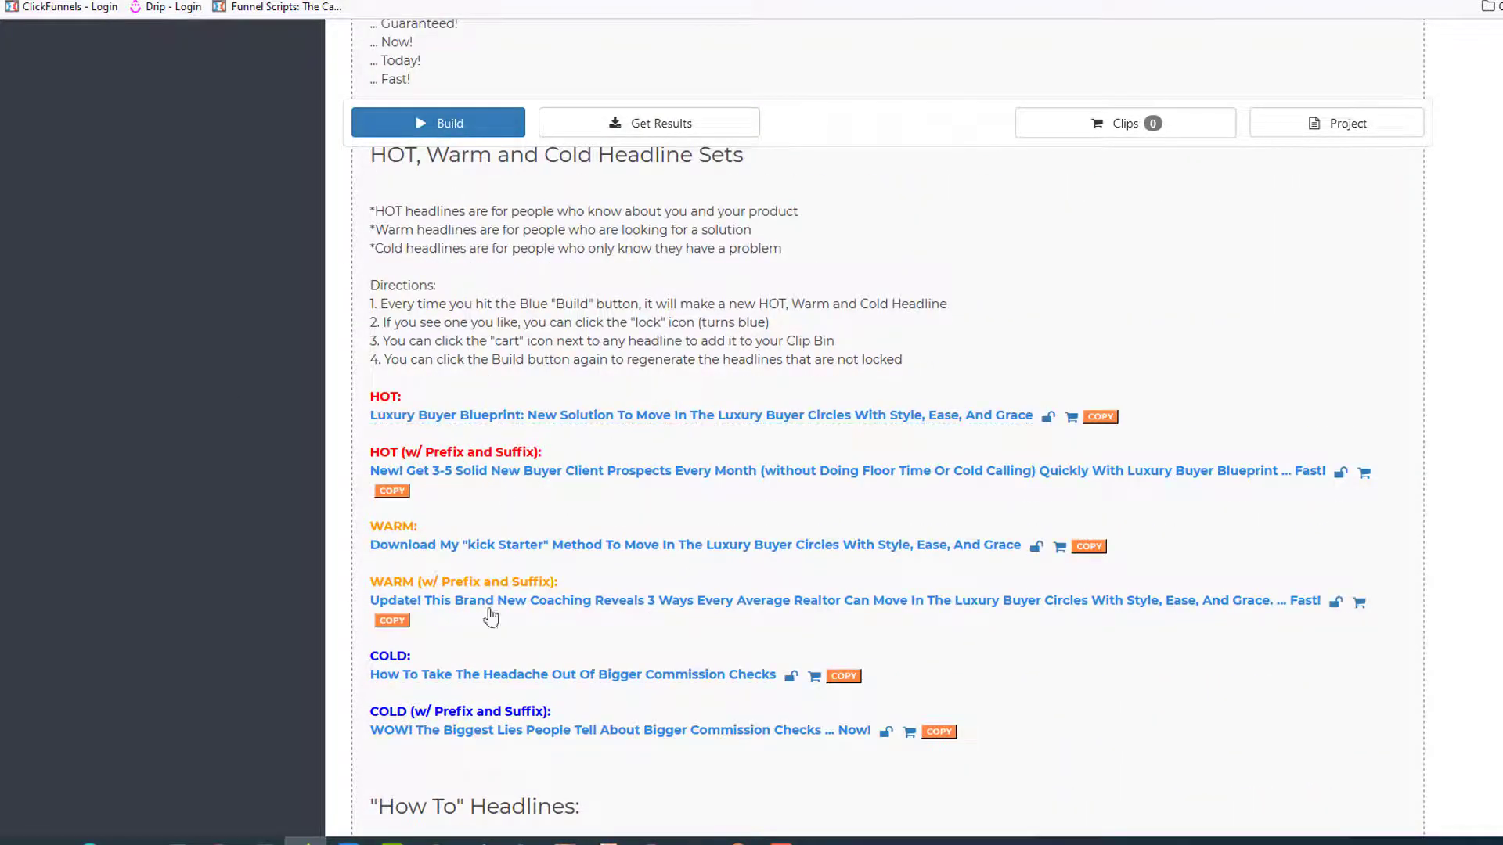
pyautogui.click(452, 126)
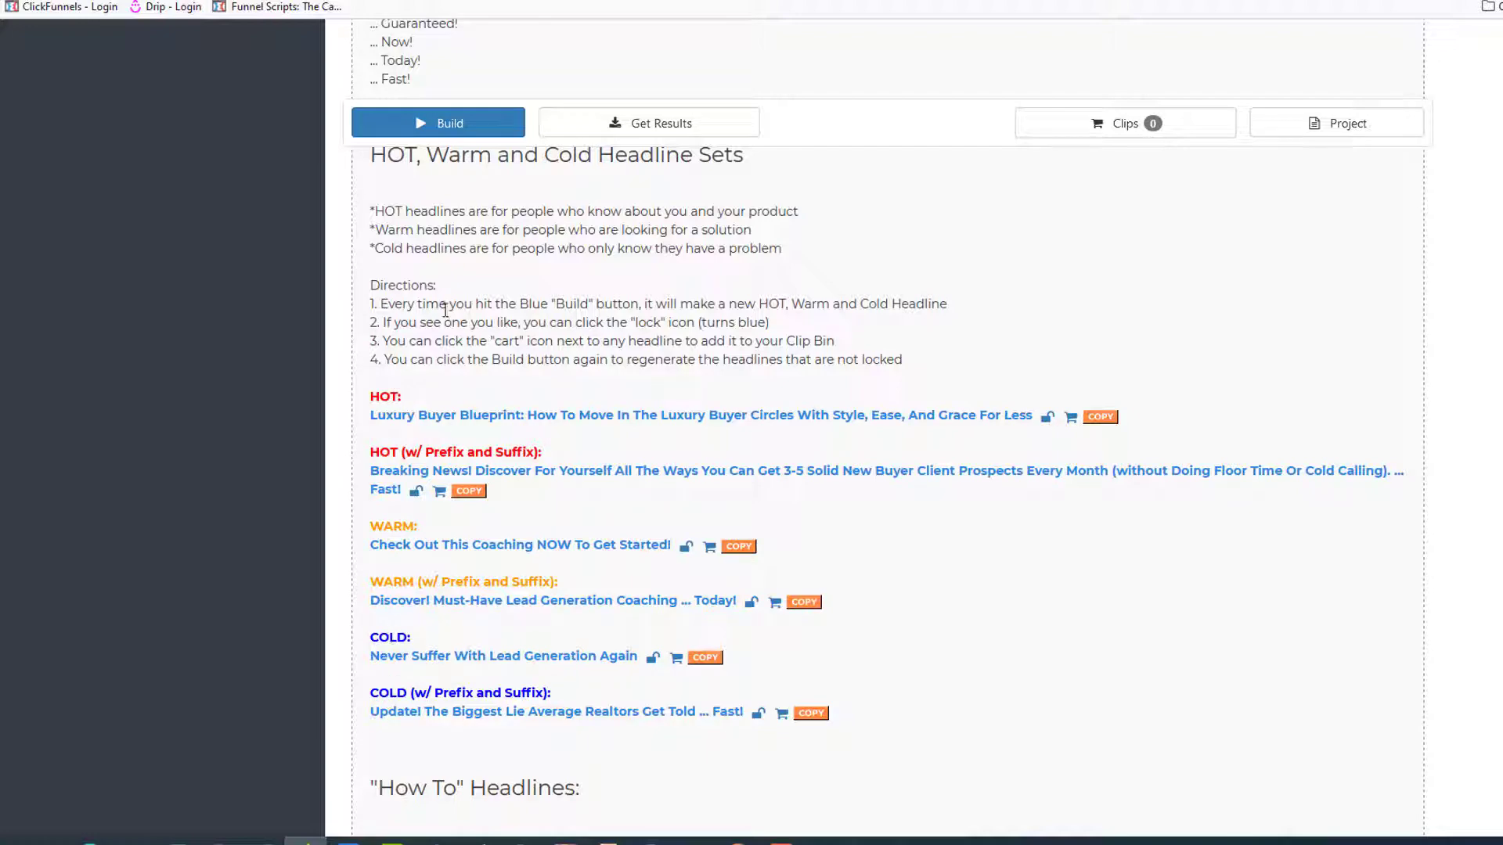
pyautogui.click(435, 125)
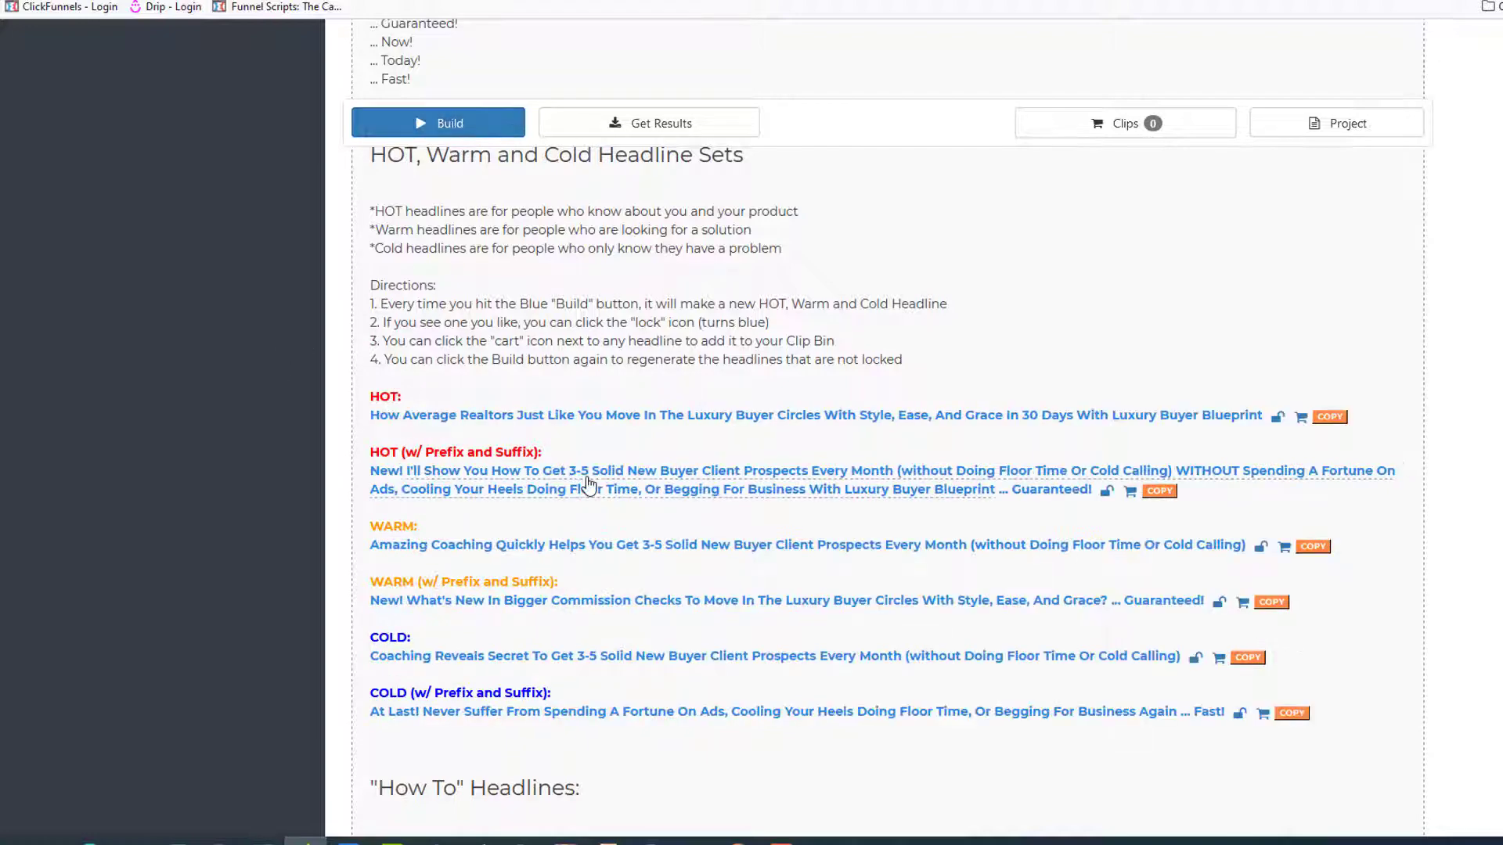
pyautogui.click(466, 127)
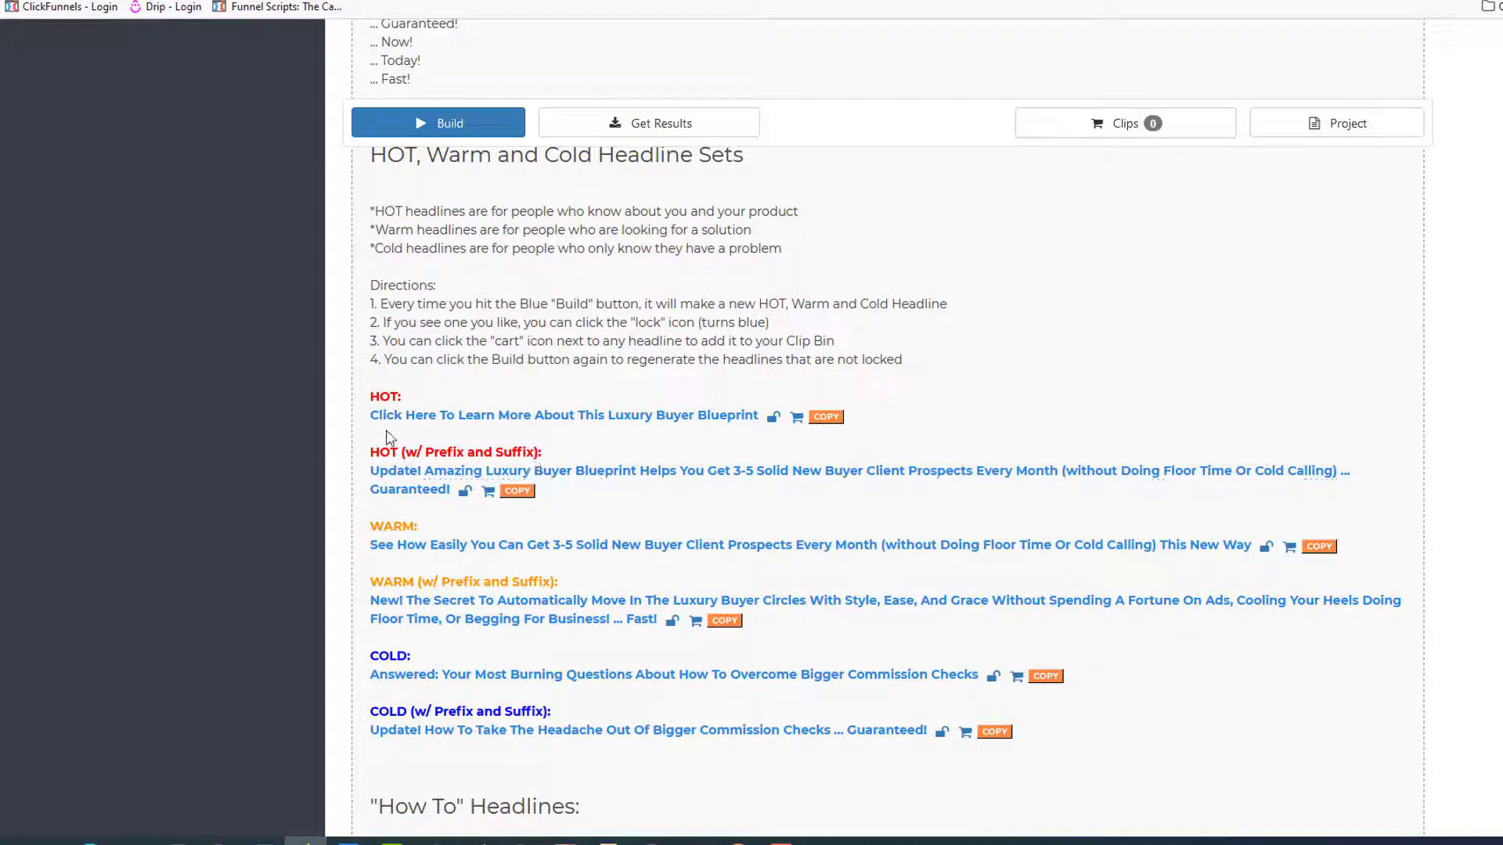
# - Copy the plain WARM headline starting "See How Easily You Can Get 3-5 Solid" and paste it as text only into the blank Word document
pyautogui.click(1318, 546)
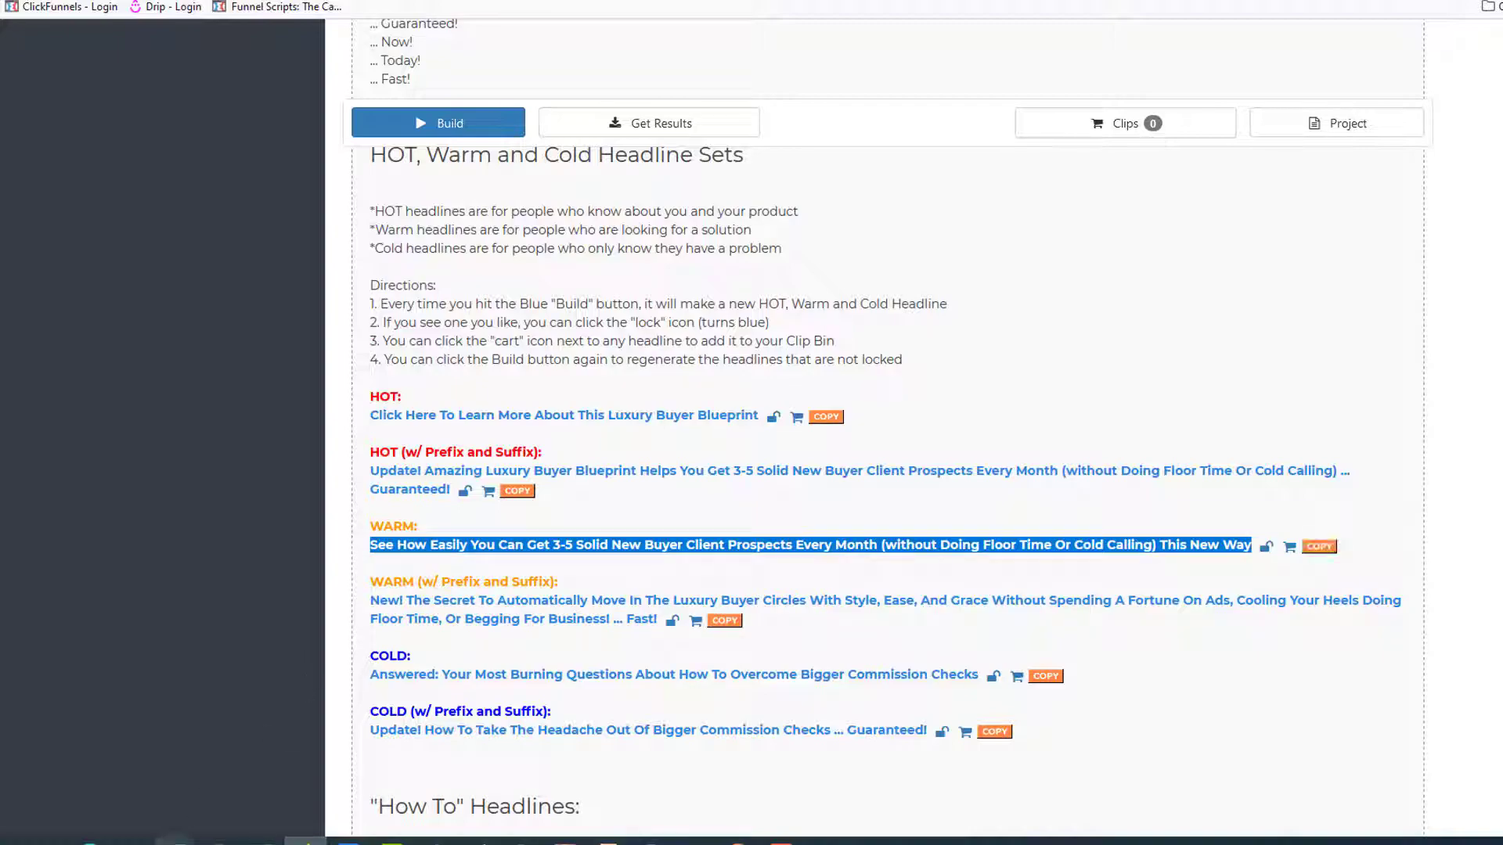
pyautogui.click(509, 742)
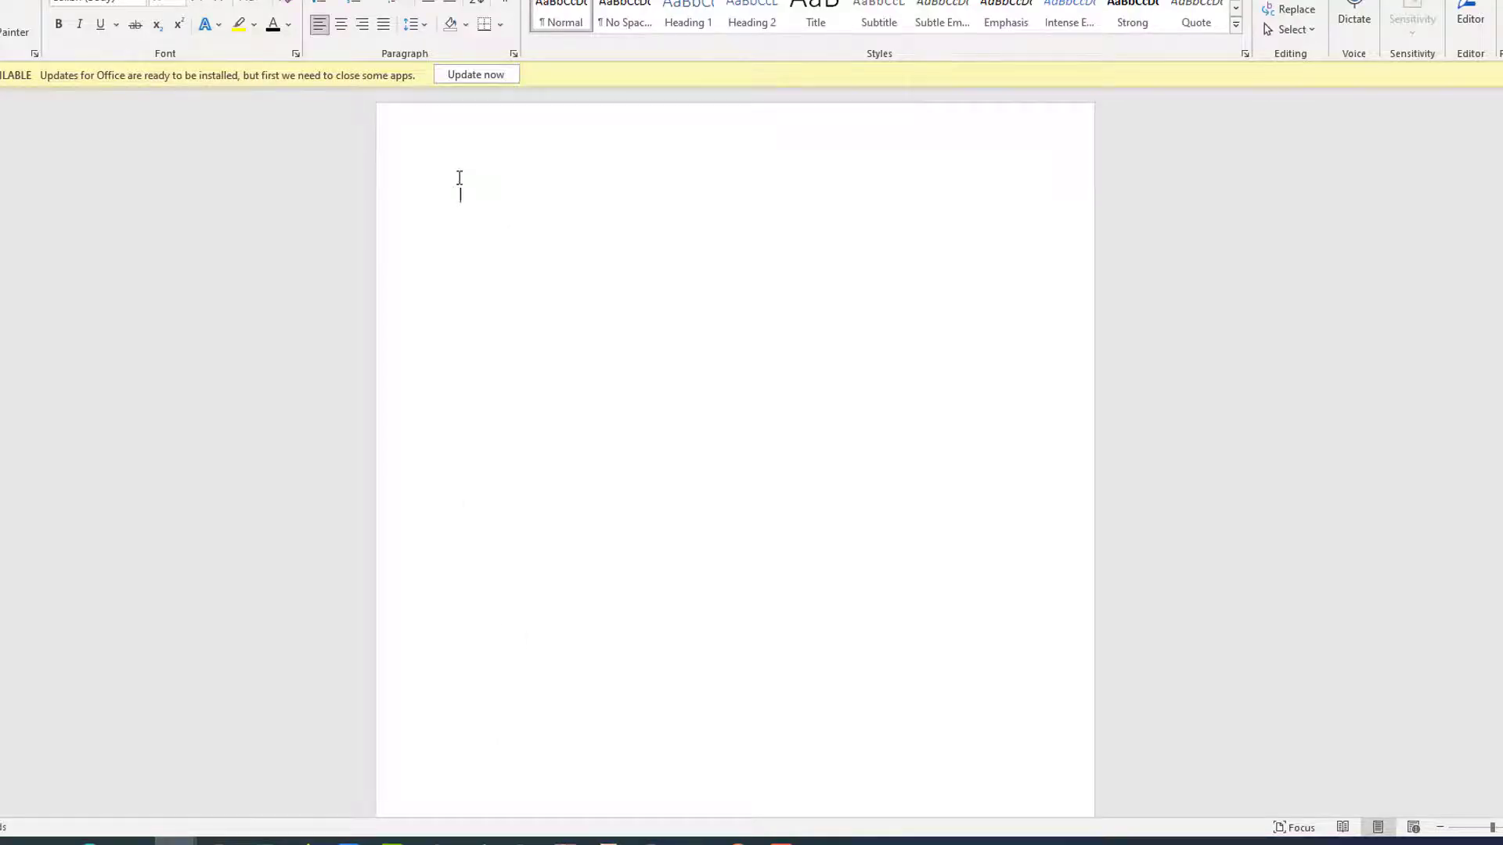
pyautogui.rightClick(451, 153)
pyautogui.click(463, 193)
pyautogui.rightClick(462, 195)
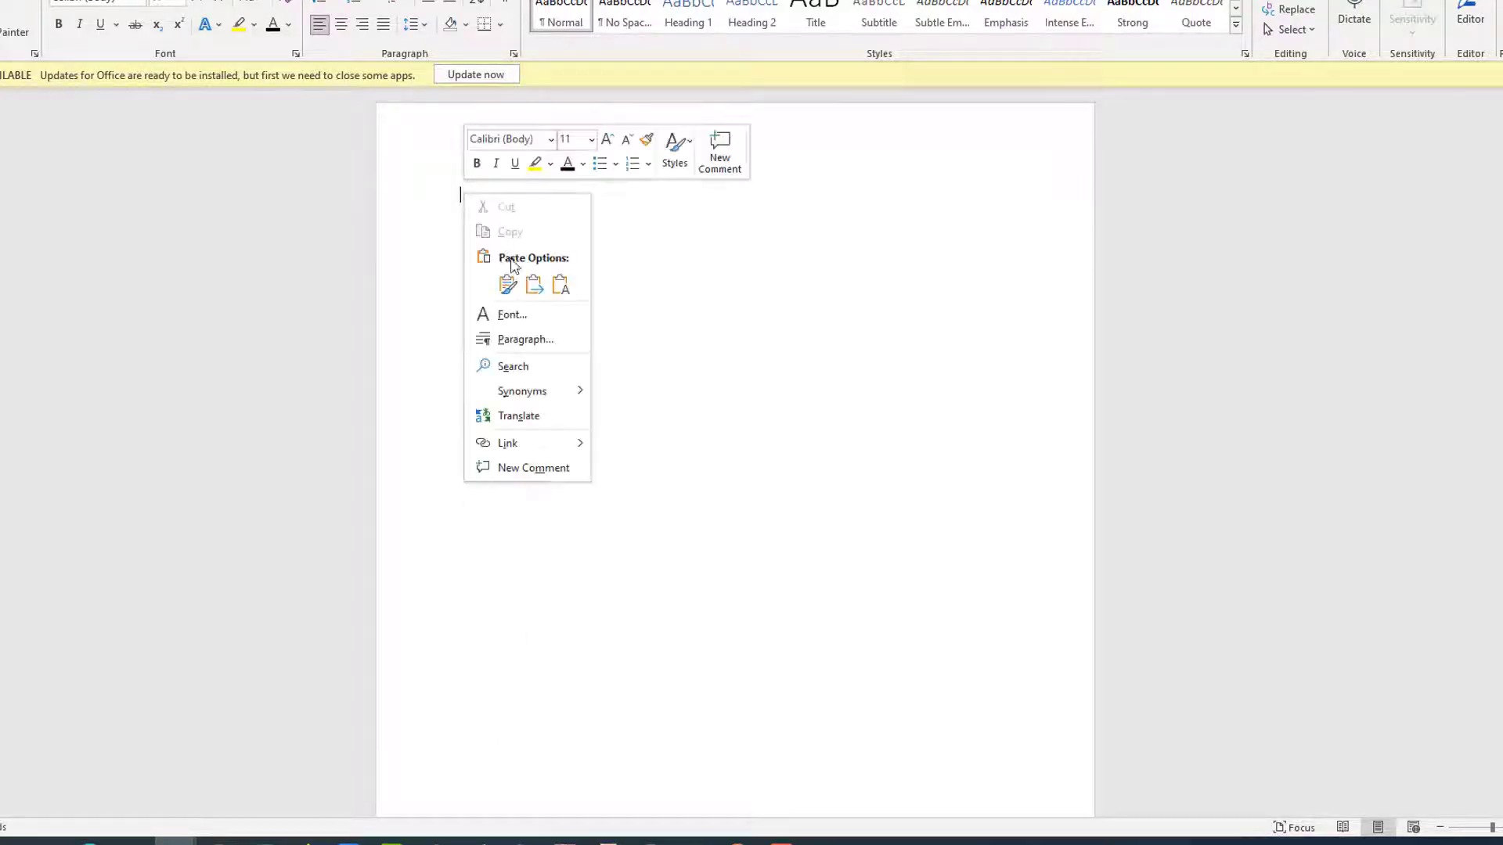
pyautogui.click(561, 288)
# - Format the pasted headline as bold, 16 pt and centred
pyautogui.moveTo(664, 213); pyautogui.dragTo(461, 81)
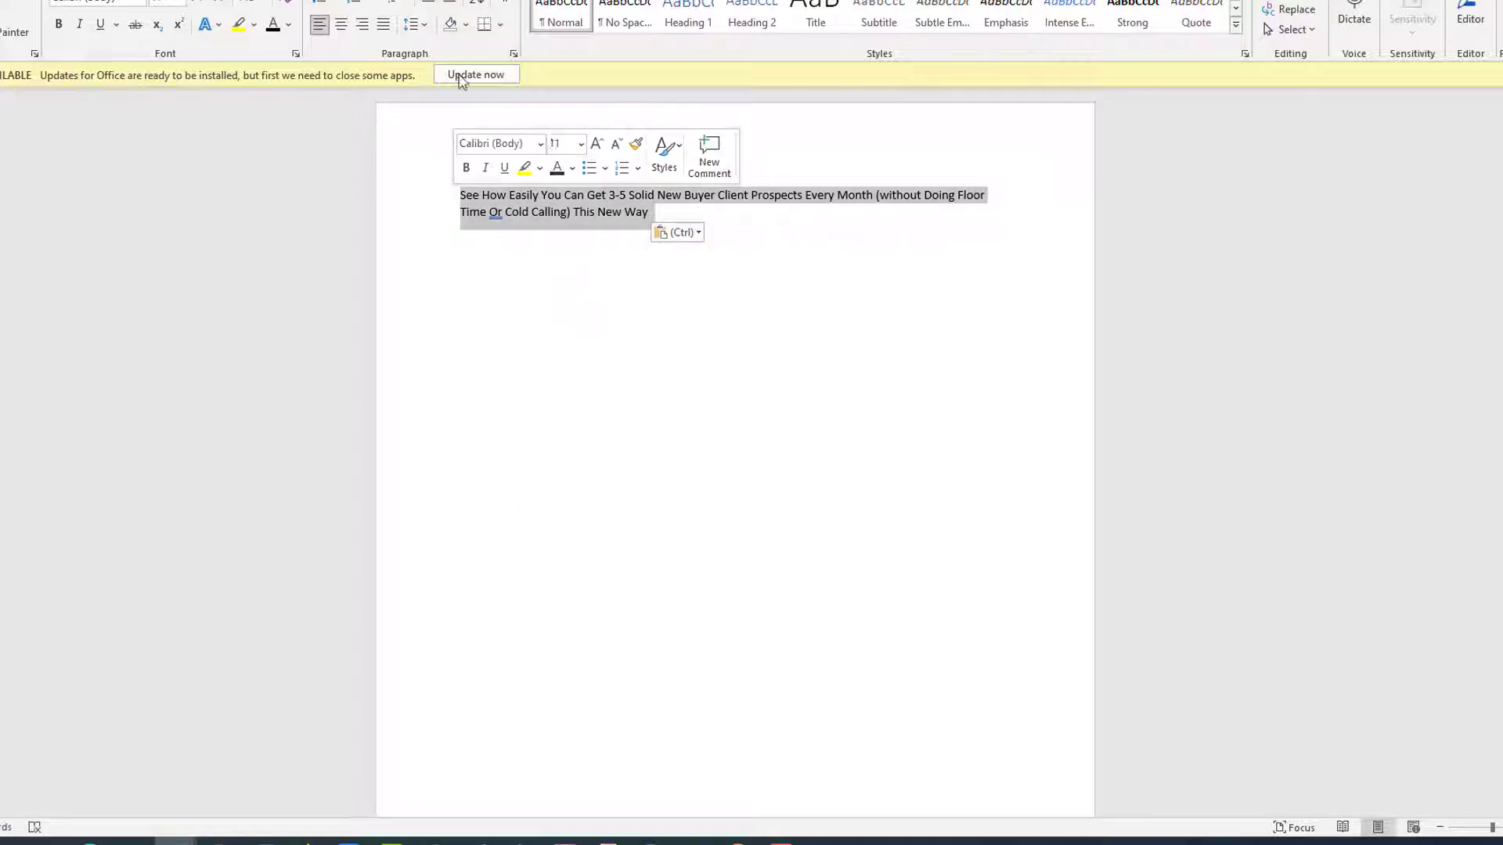
pyautogui.click(58, 23)
pyautogui.click(178, 5)
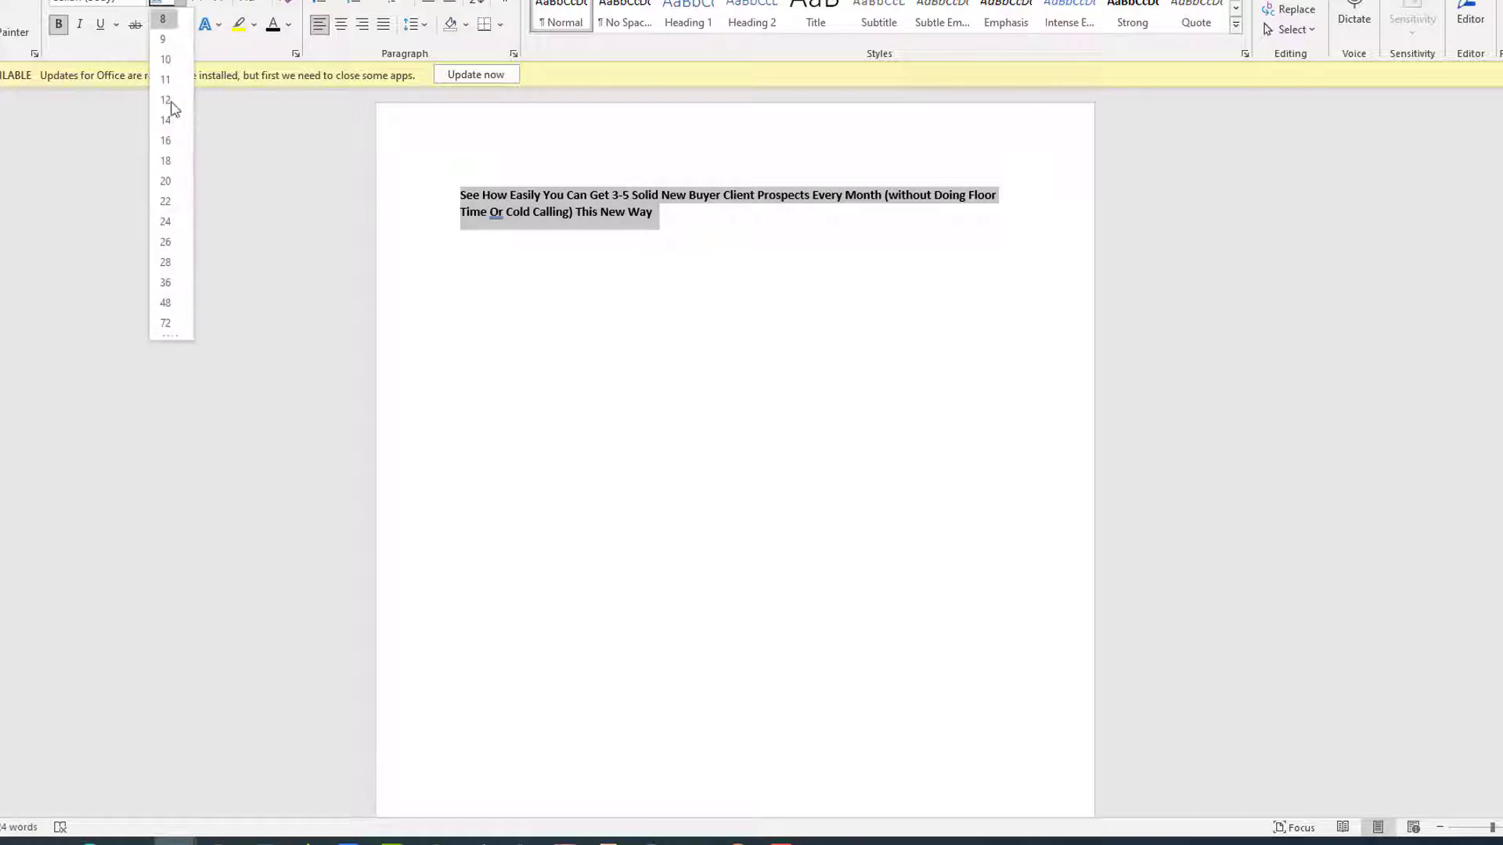
pyautogui.click(165, 140)
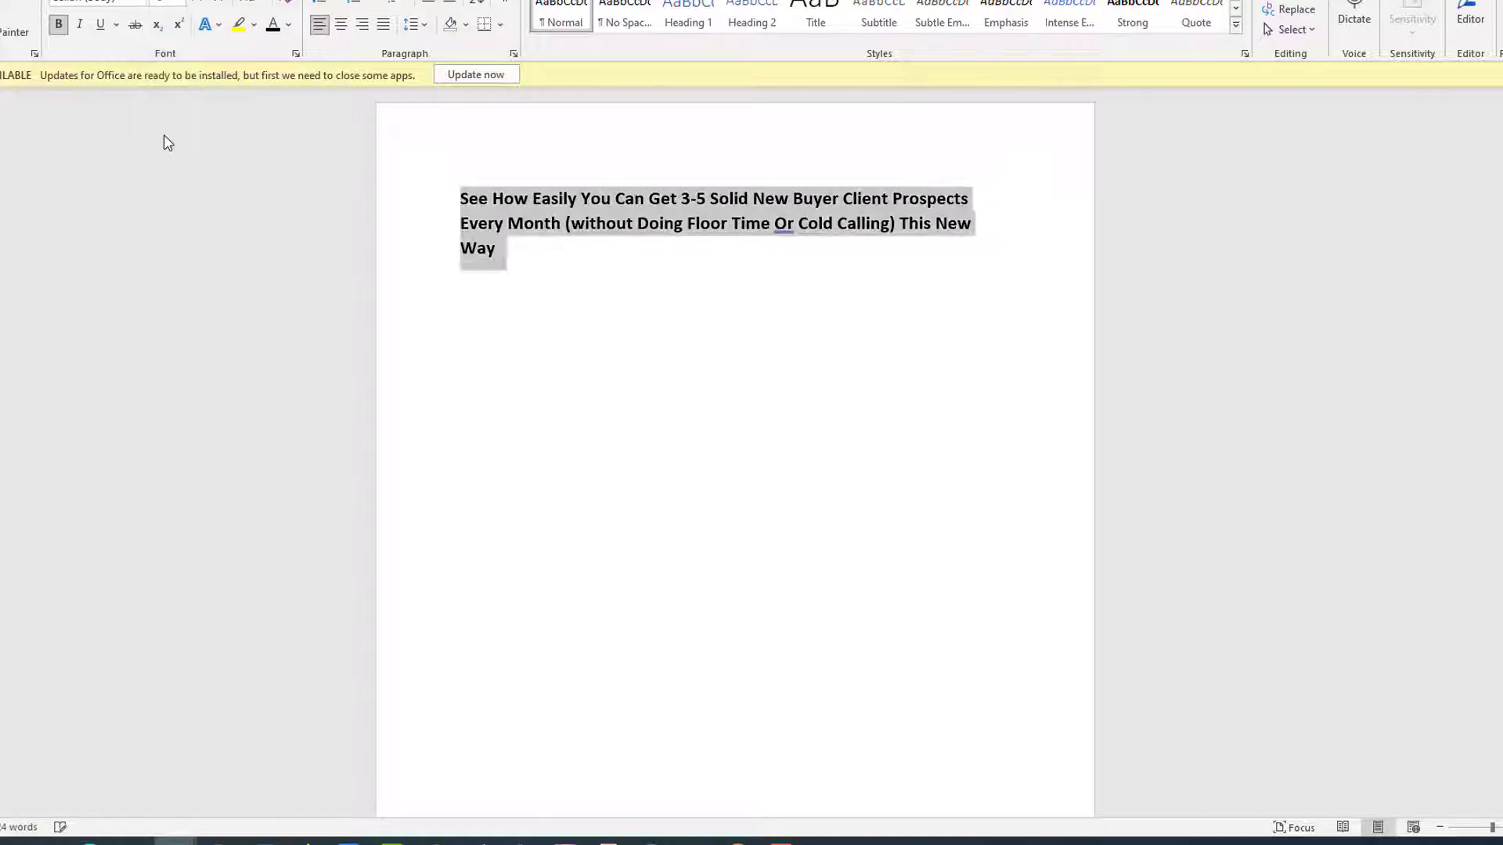
pyautogui.click(340, 24)
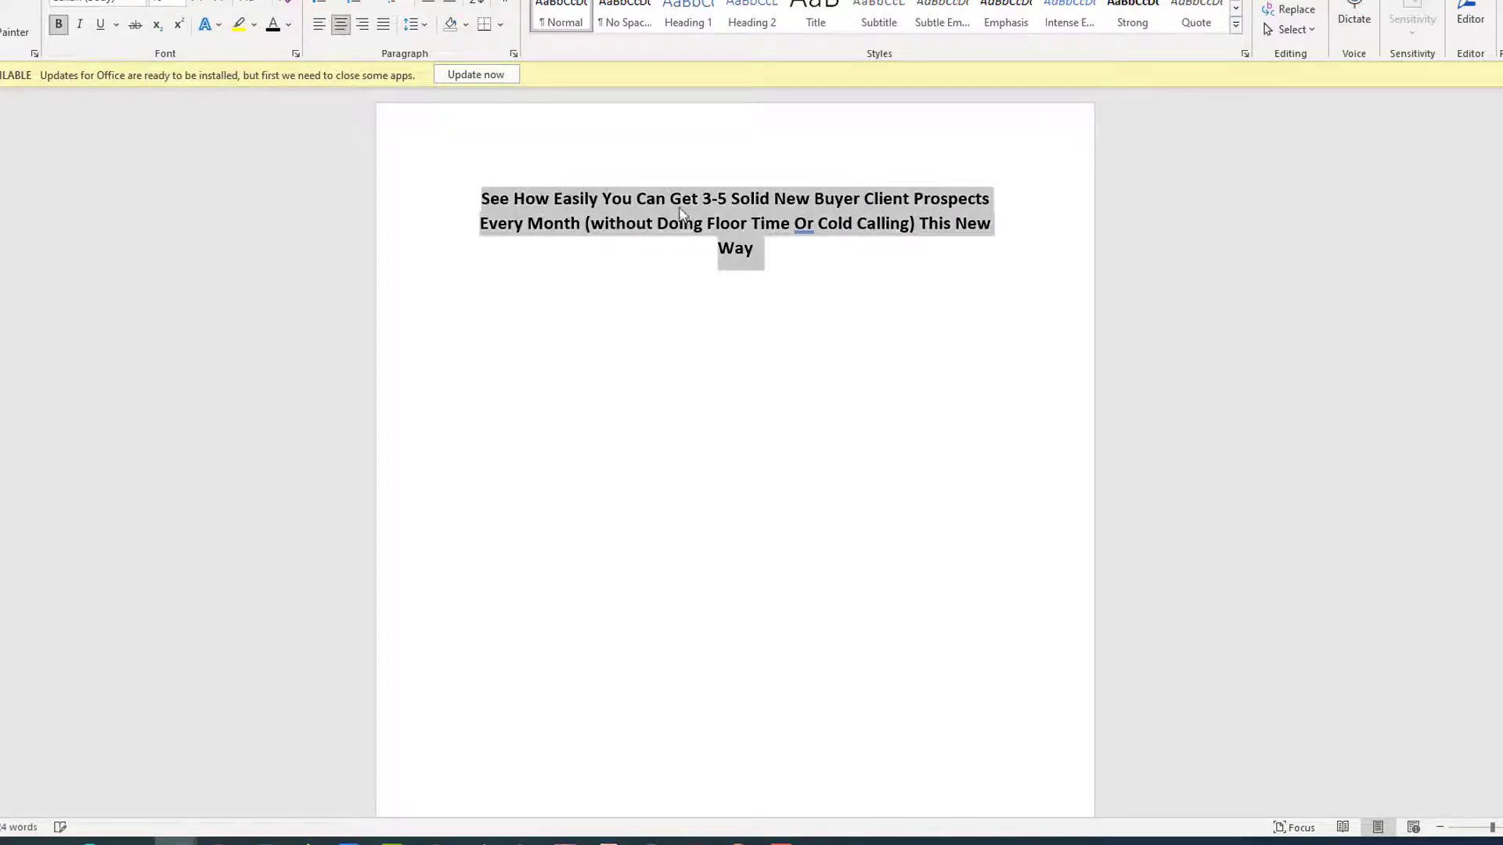
pyautogui.click(753, 244)
# - Split the headline into three lines with line breaks before "Buyer" and "(without", and delete the closing words "This New Way"
pyautogui.click(851, 200)
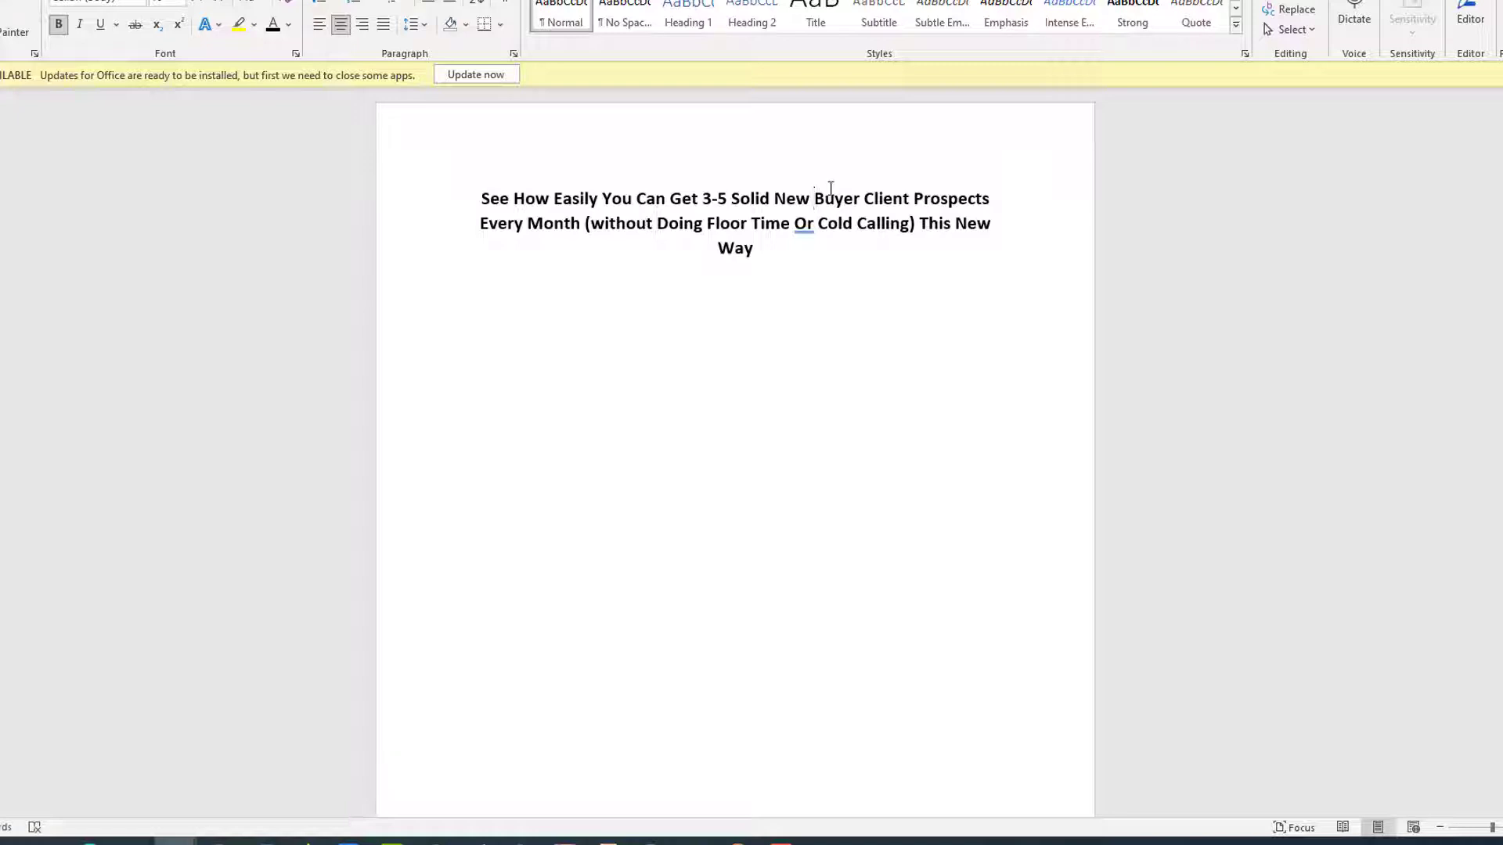
pyautogui.press('Return')
pyautogui.press('BackSpace')
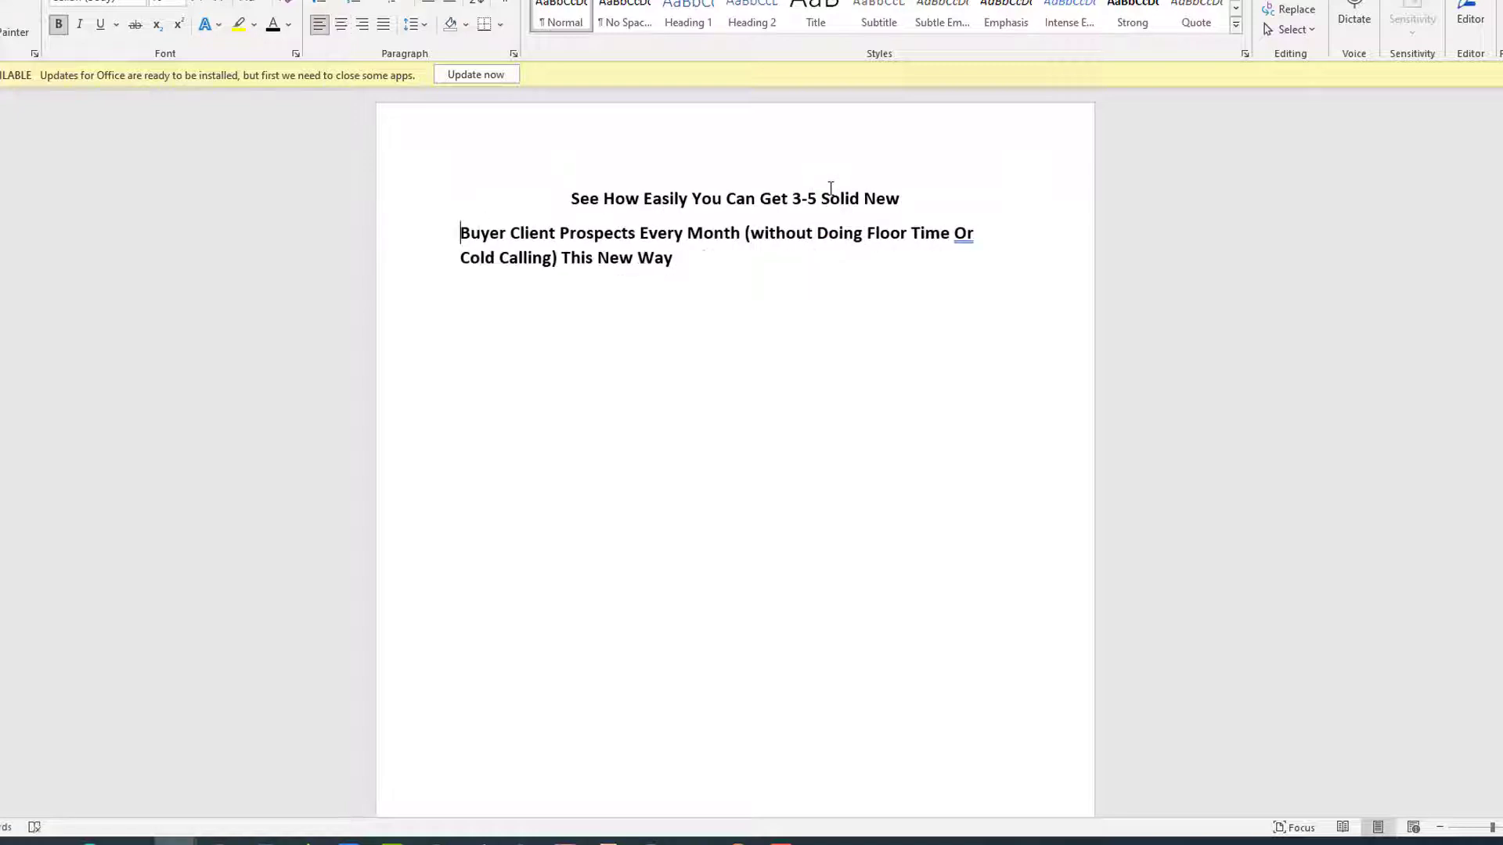
pyautogui.press('BackSpace')
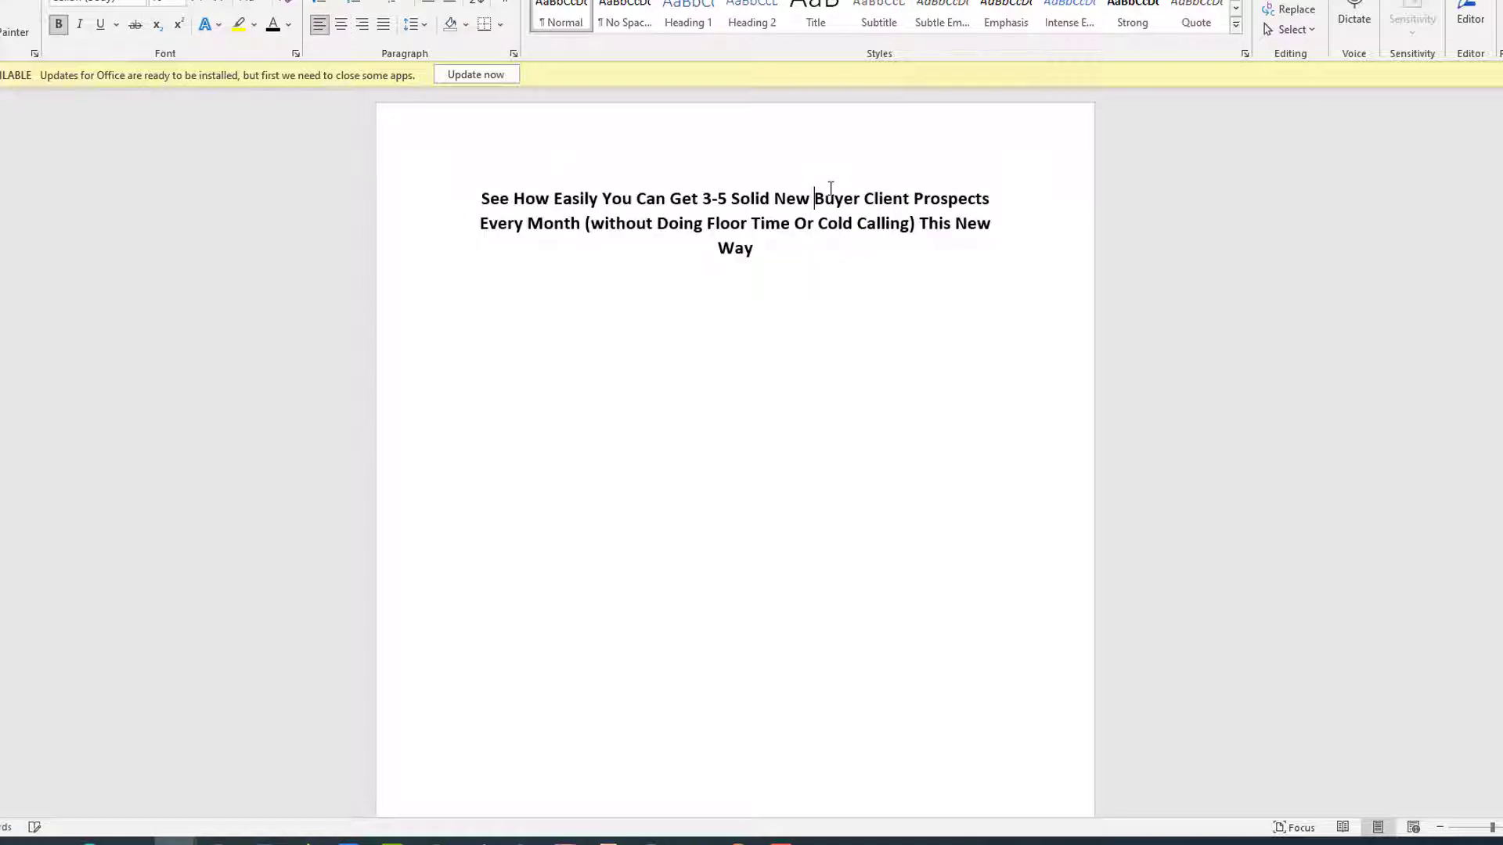
pyautogui.press('F12')
pyautogui.press('Escape')
pyautogui.hotkey('shift', 'Return')
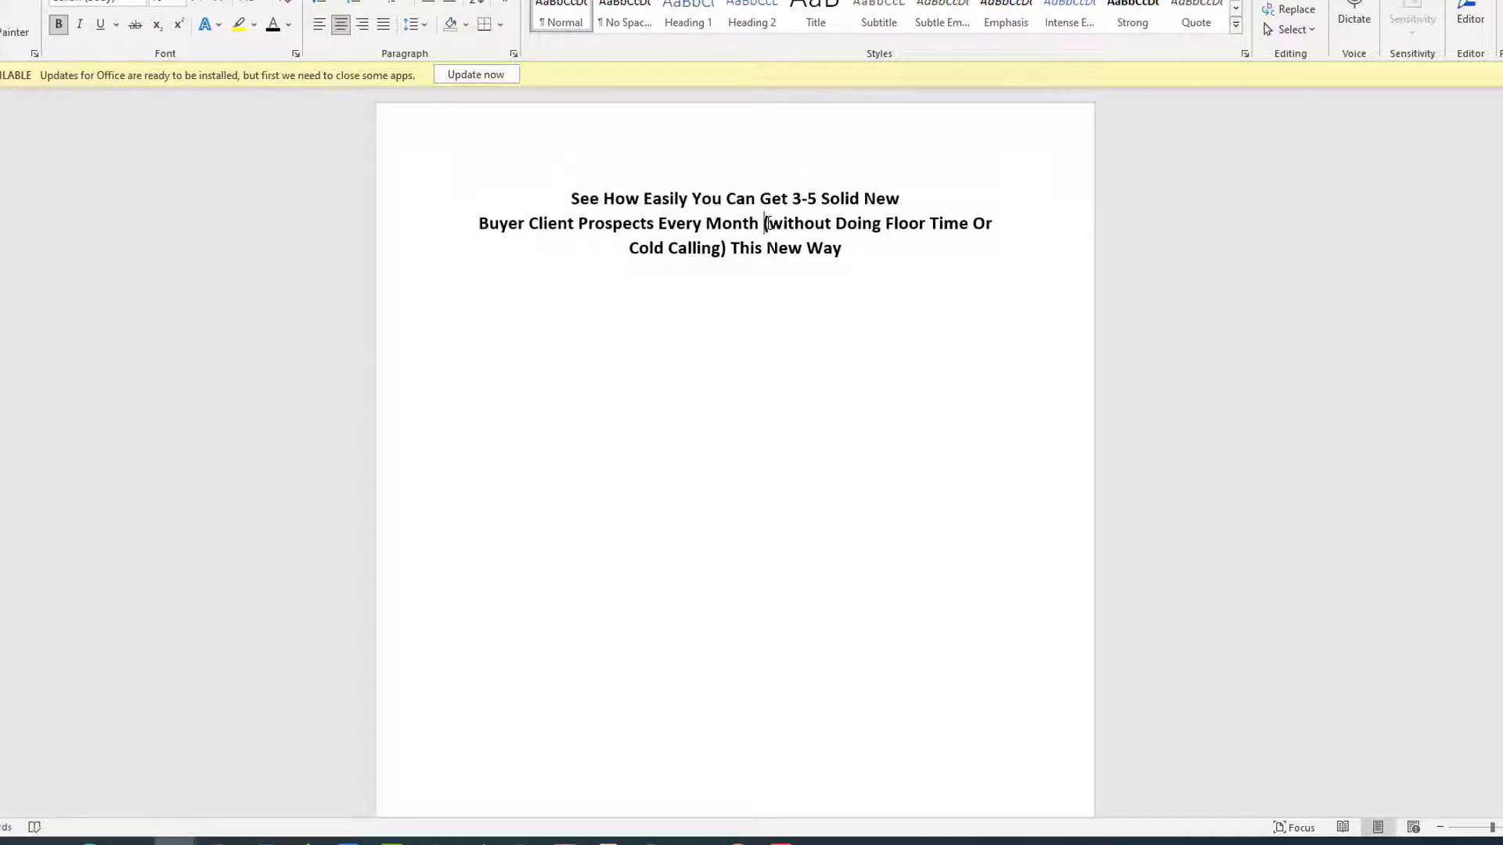
pyautogui.hotkey('shift', 'Return')
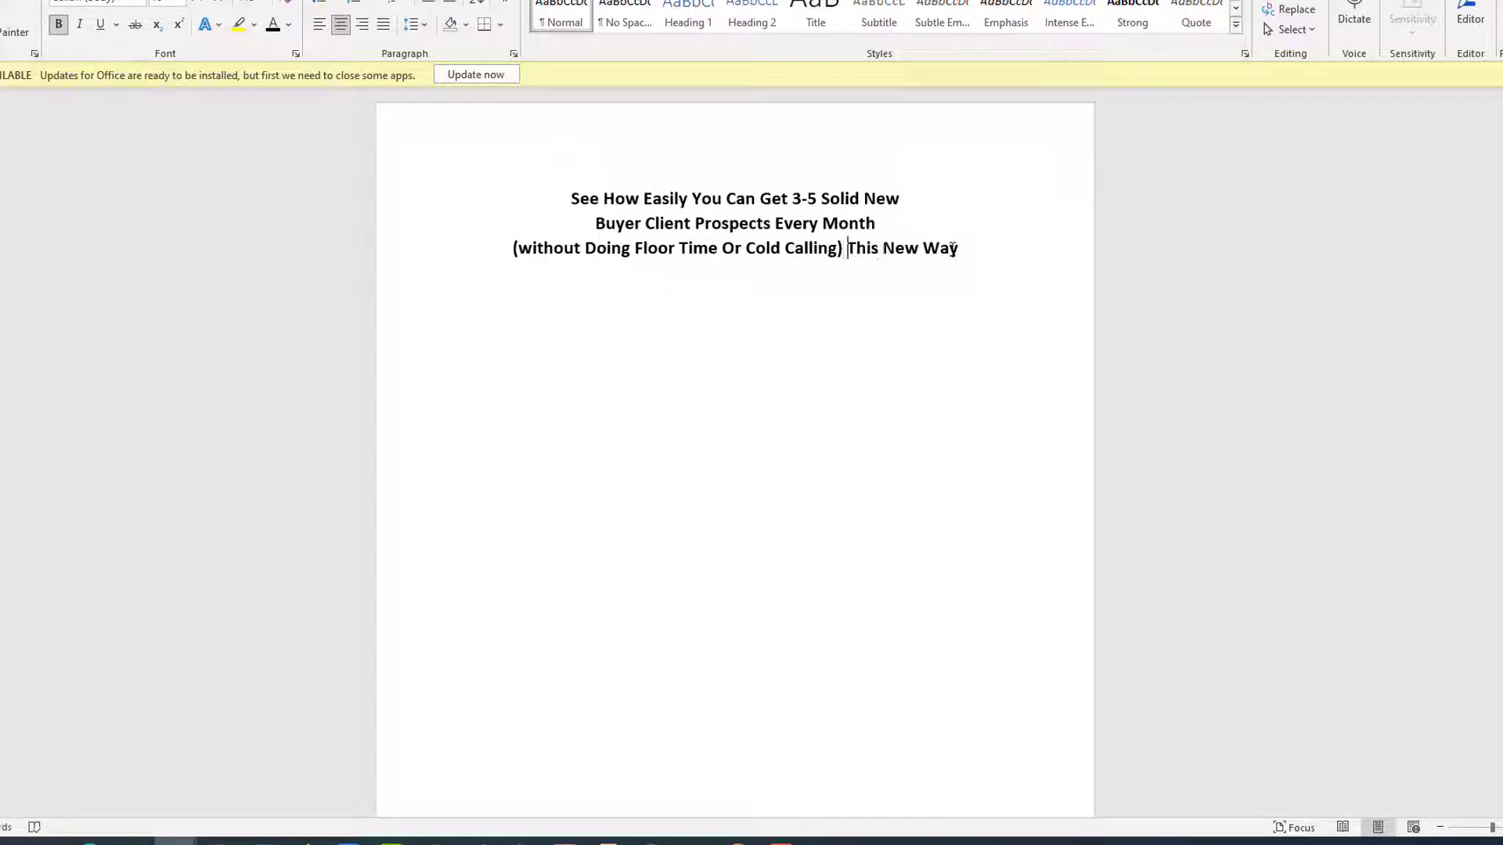
pyautogui.keyDown('shift'); pyautogui.click(954, 248); pyautogui.keyUp('shift')
pyautogui.press('Delete')
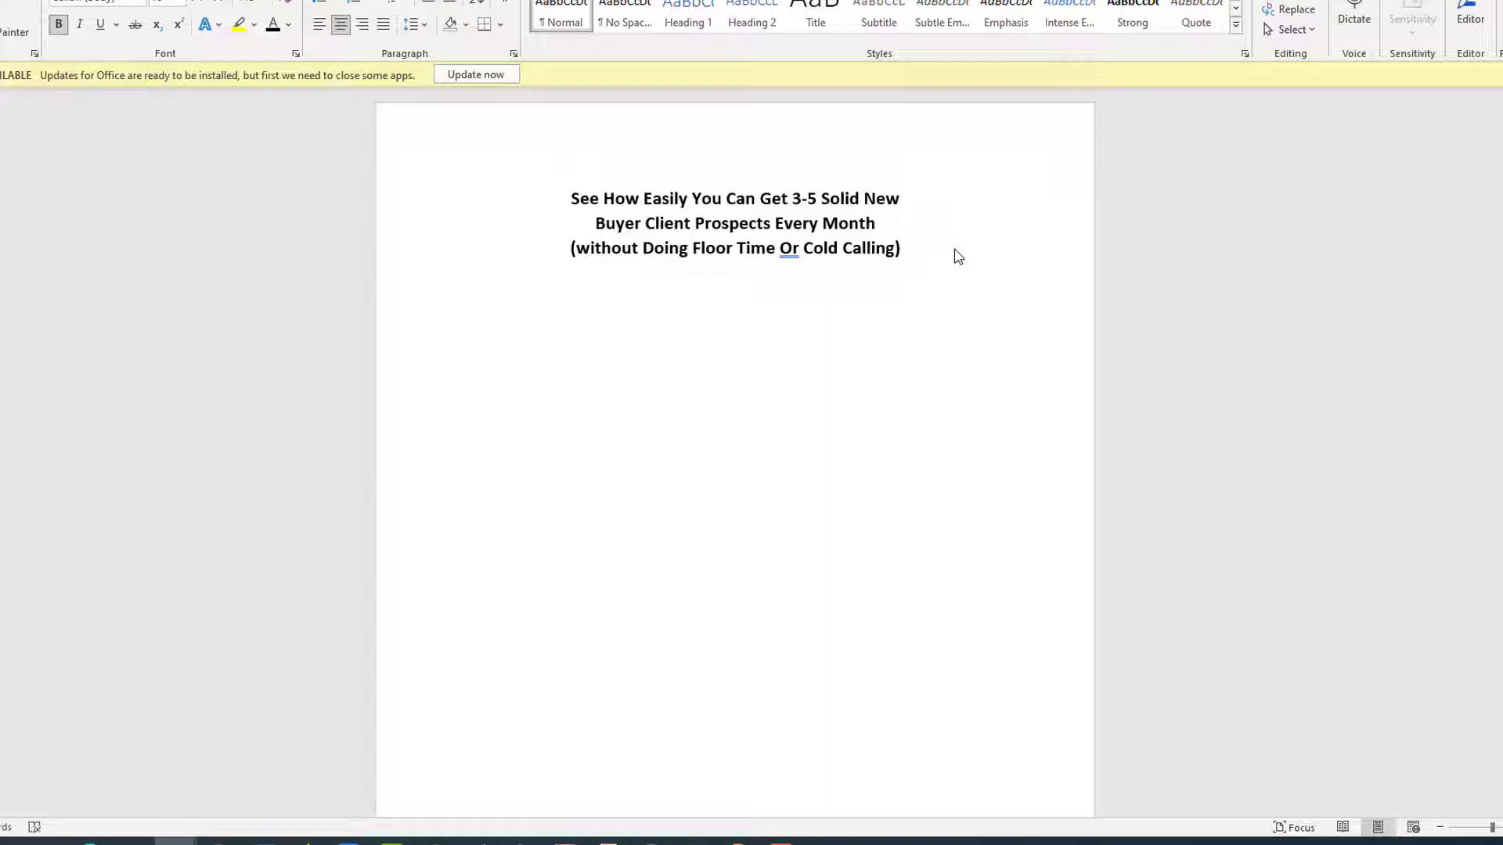
pyautogui.click(655, 288)
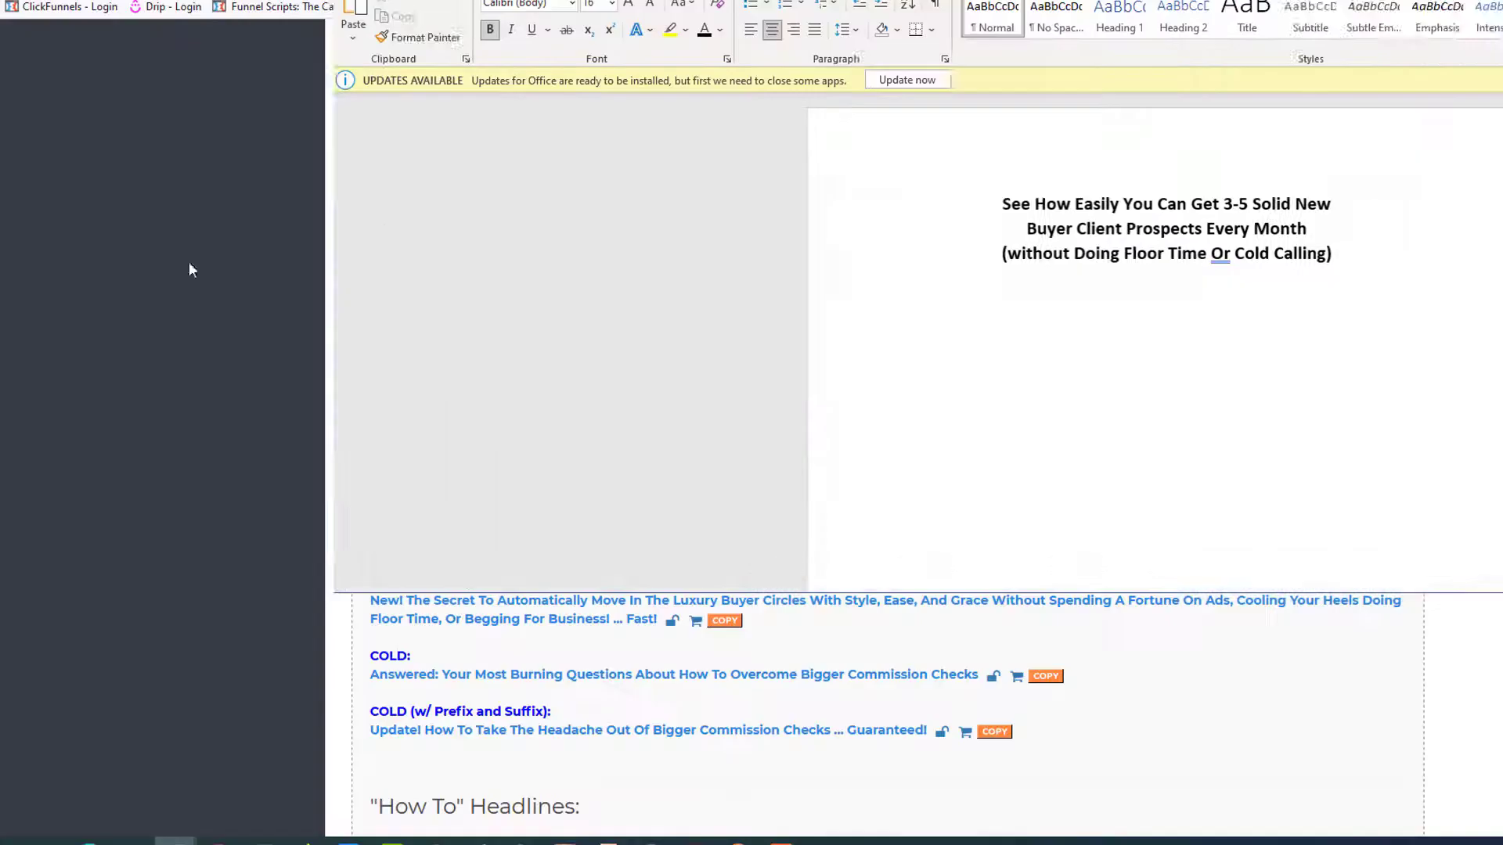
# - Switch back to Funnel Scripts and view the headline project's save options and the "How To" headlines
pyautogui.click(191, 268)
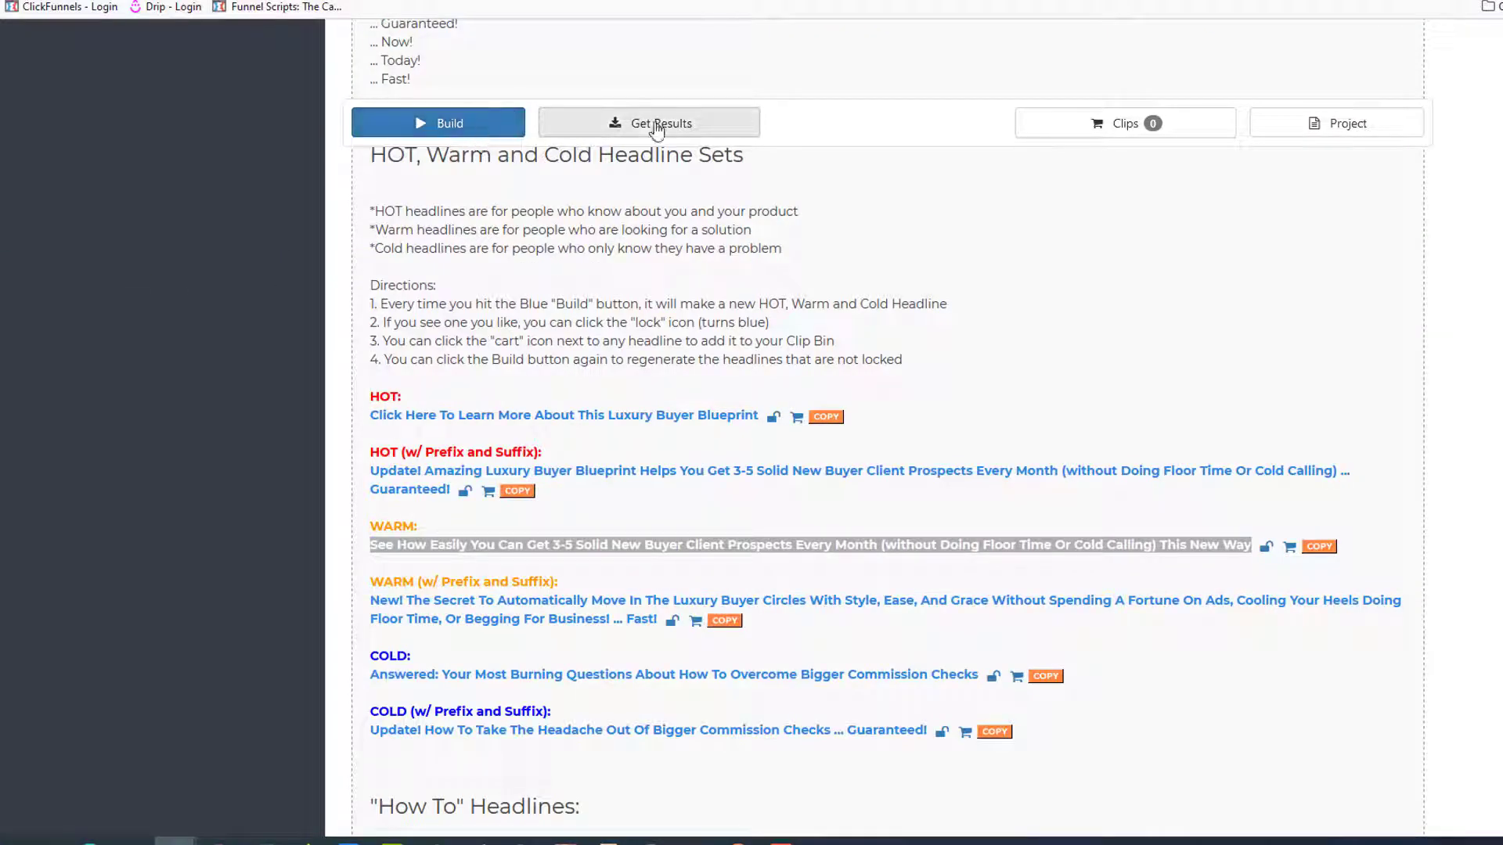
pyautogui.click(1331, 138)
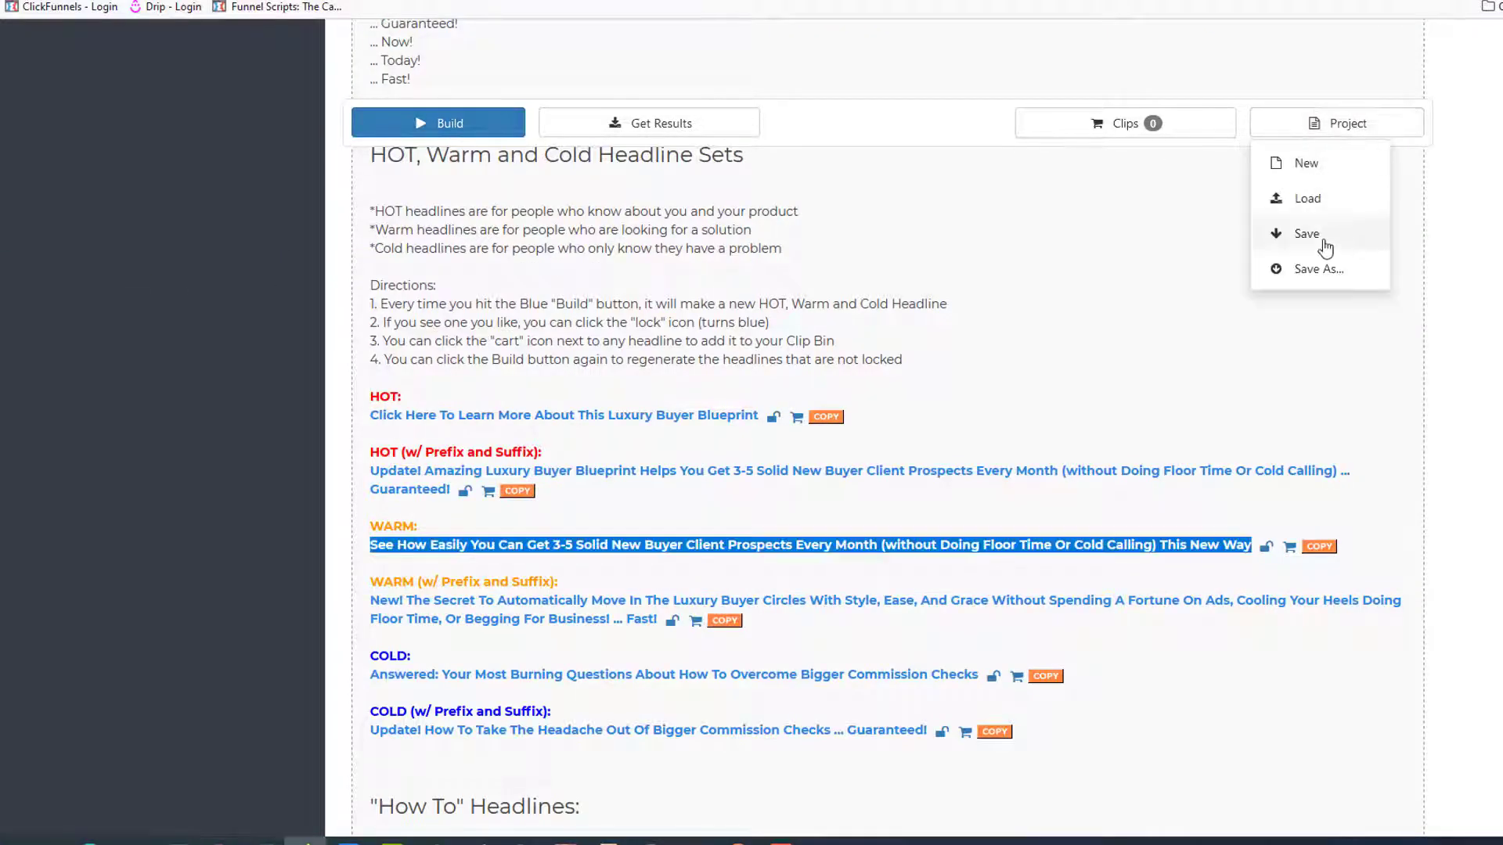
pyautogui.scroll(-5, 670, 447)
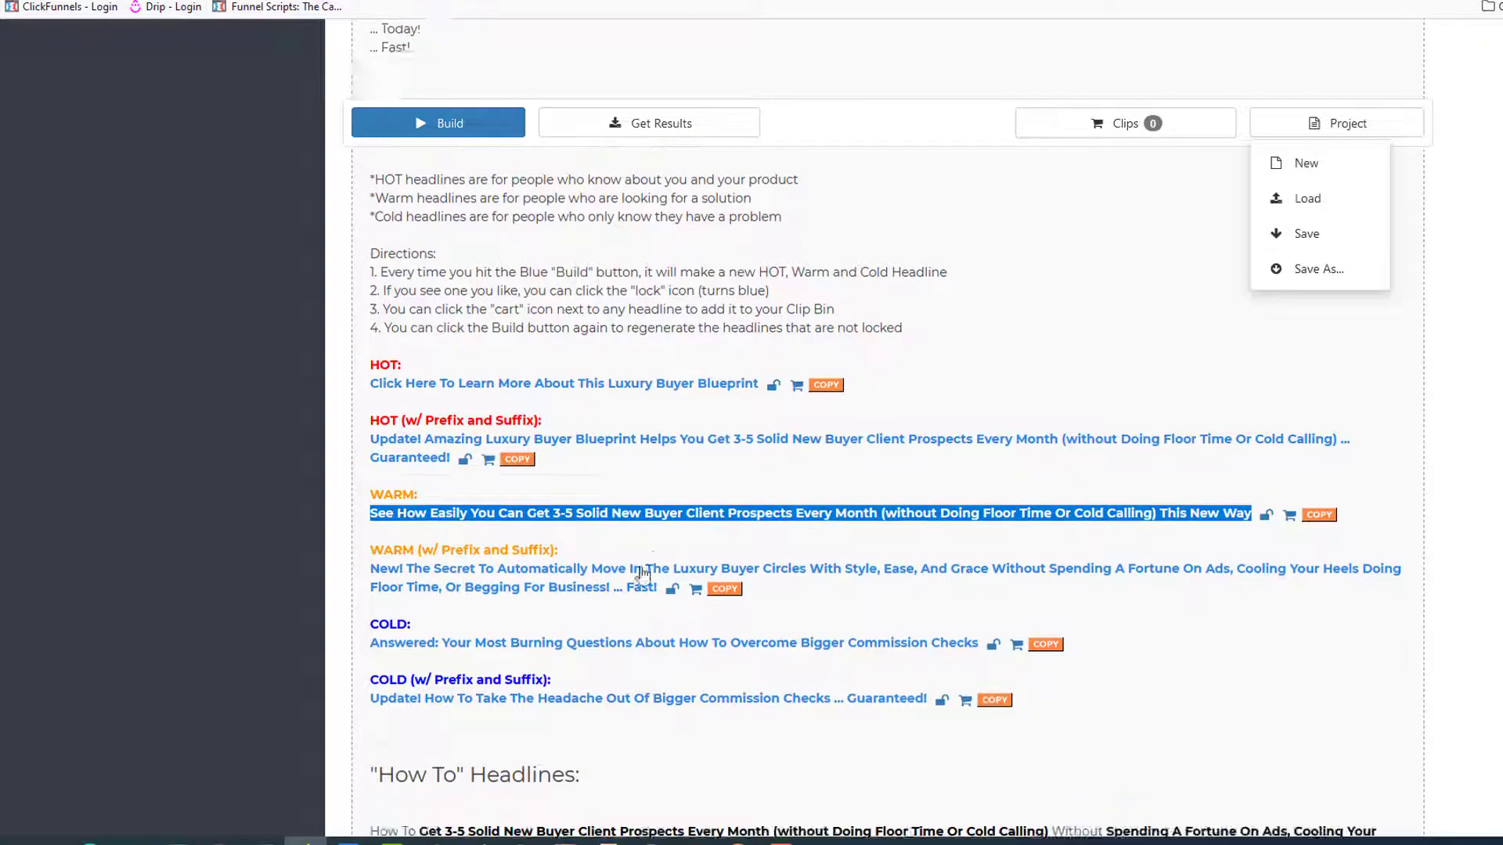
pyautogui.scroll(3, 671, 447)
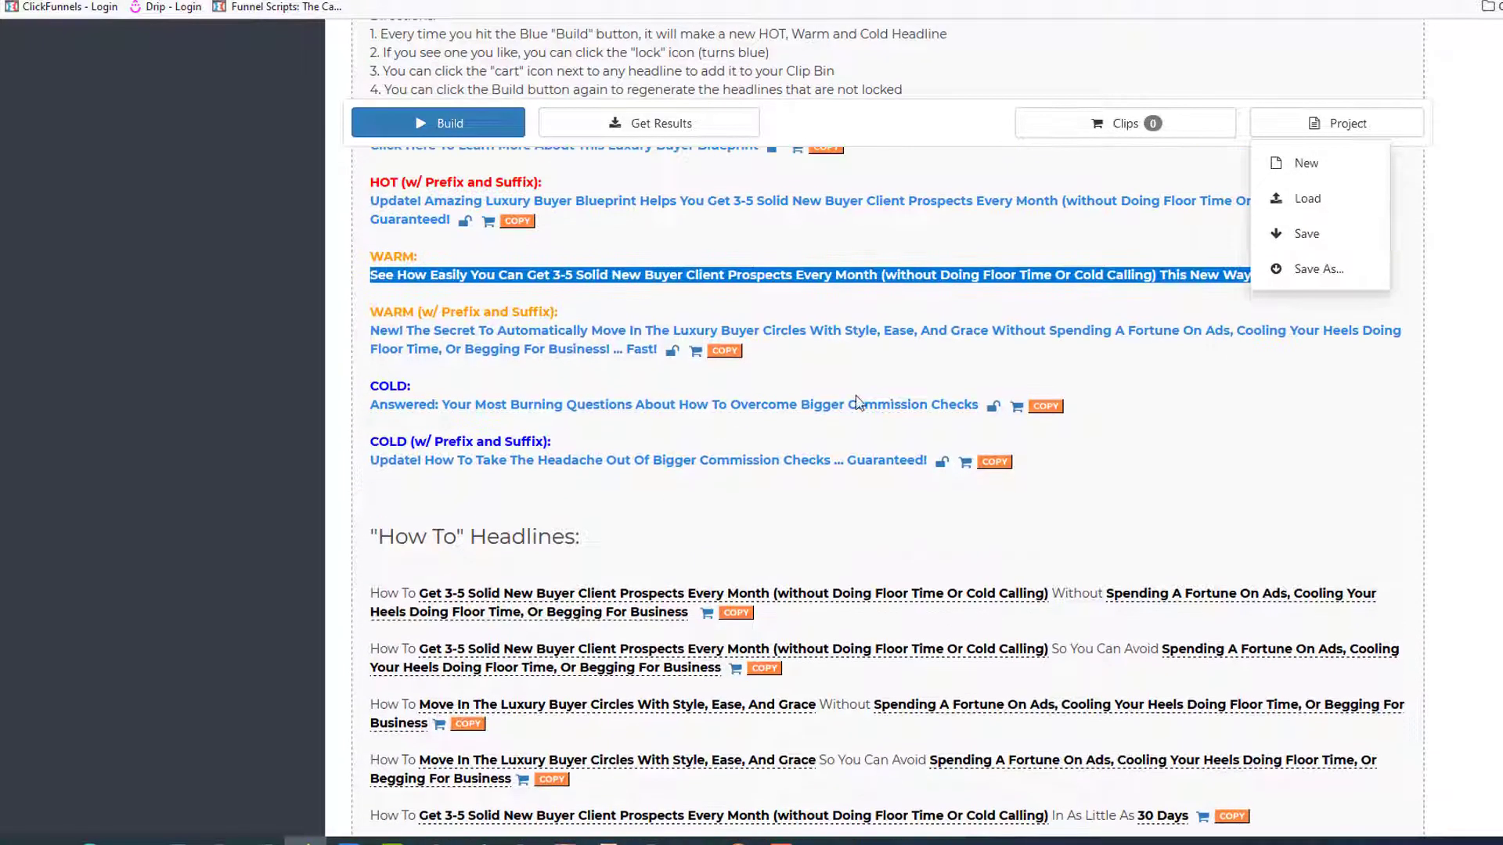
pyautogui.scroll(2, 901, 407)
# - Switch to the profitable titles script and load the most recently updated private avatar into its form
pyautogui.click(1035, 296)
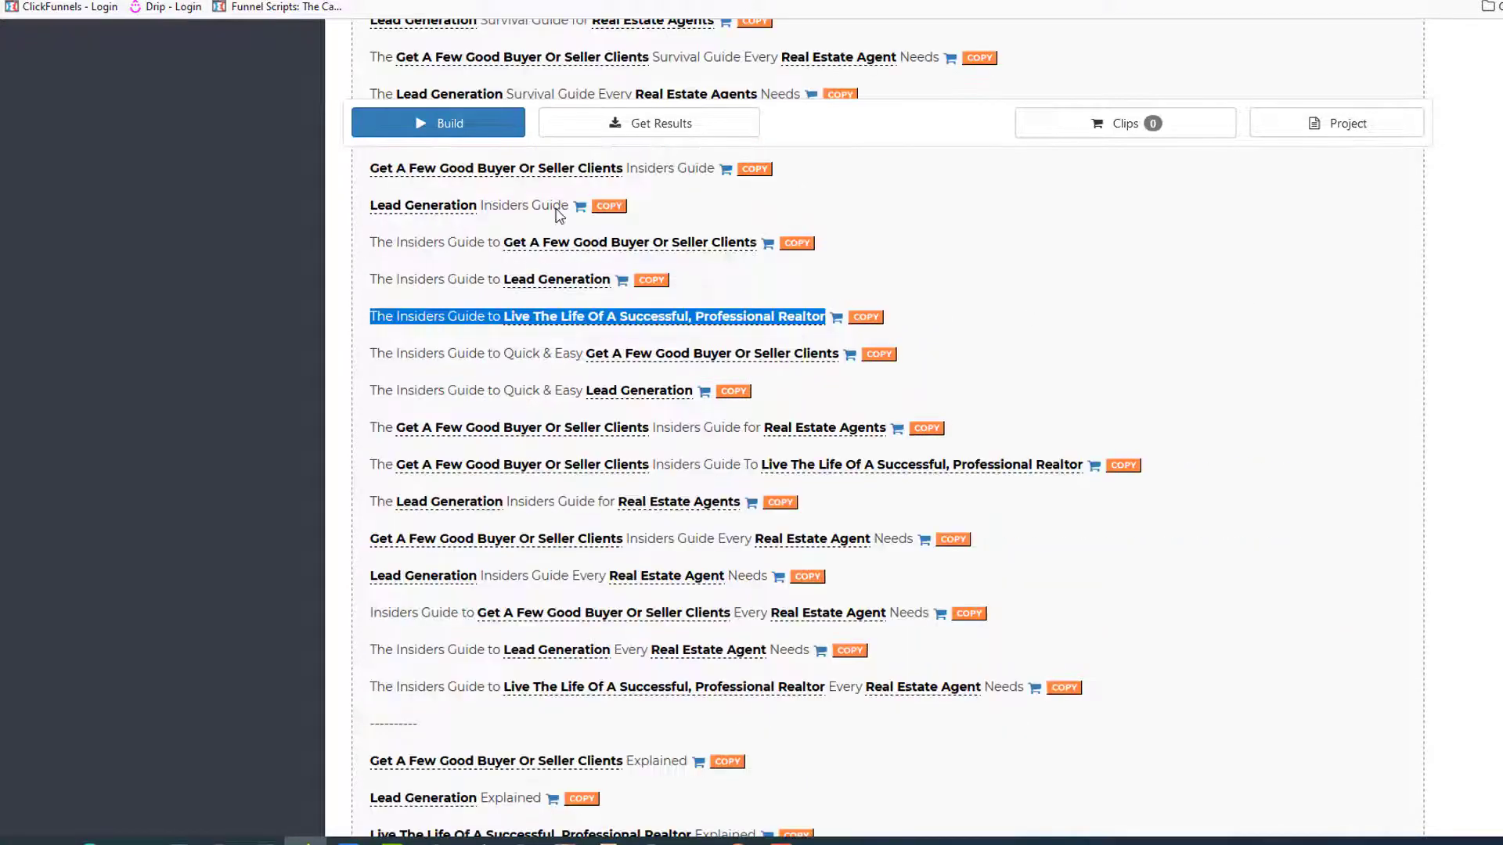
pyautogui.scroll(20, 233, 264)
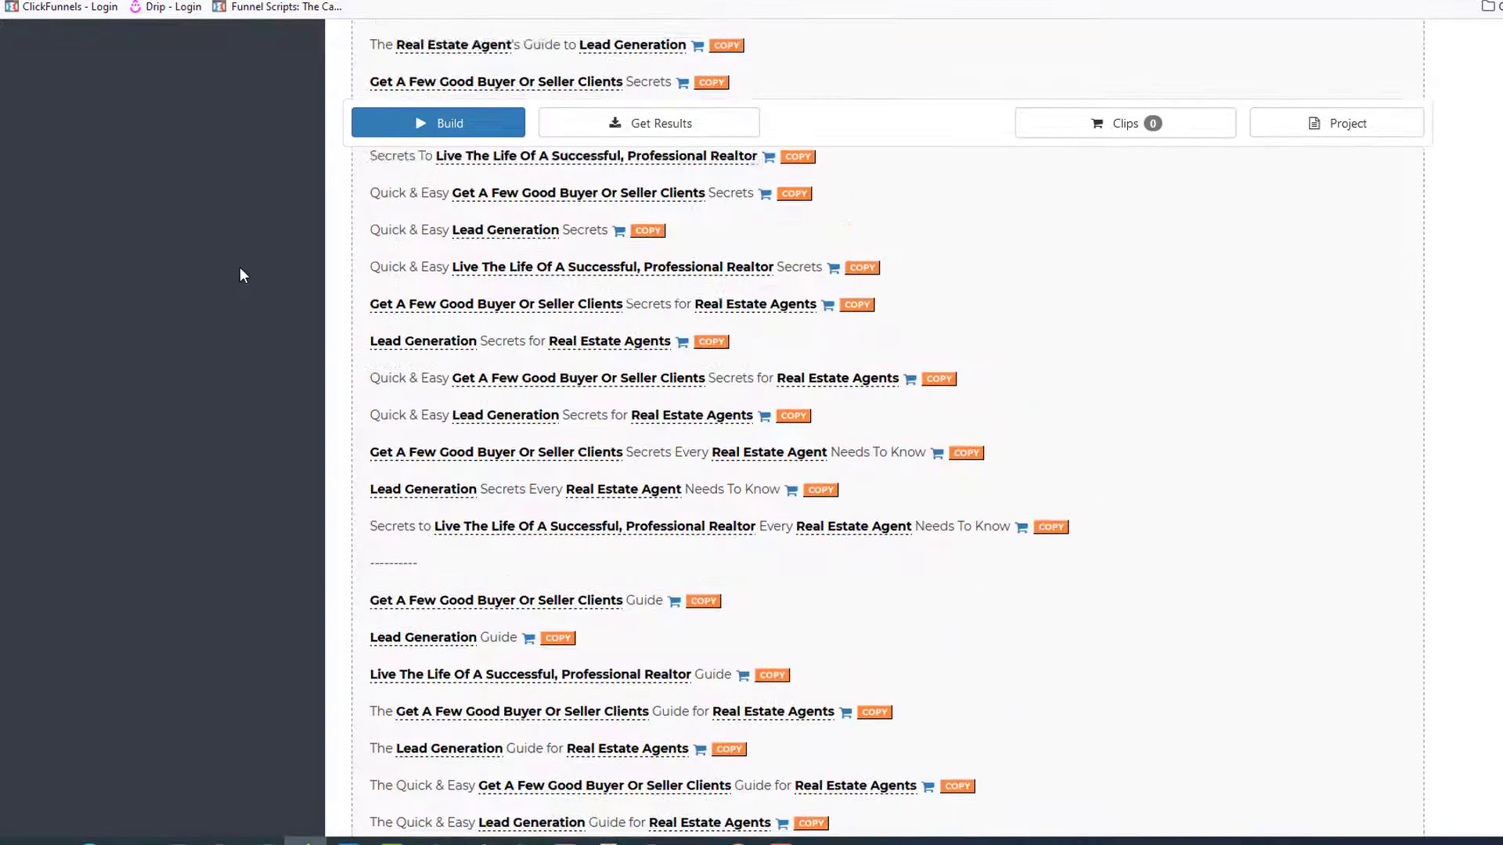
pyautogui.scroll(3, 248, 275)
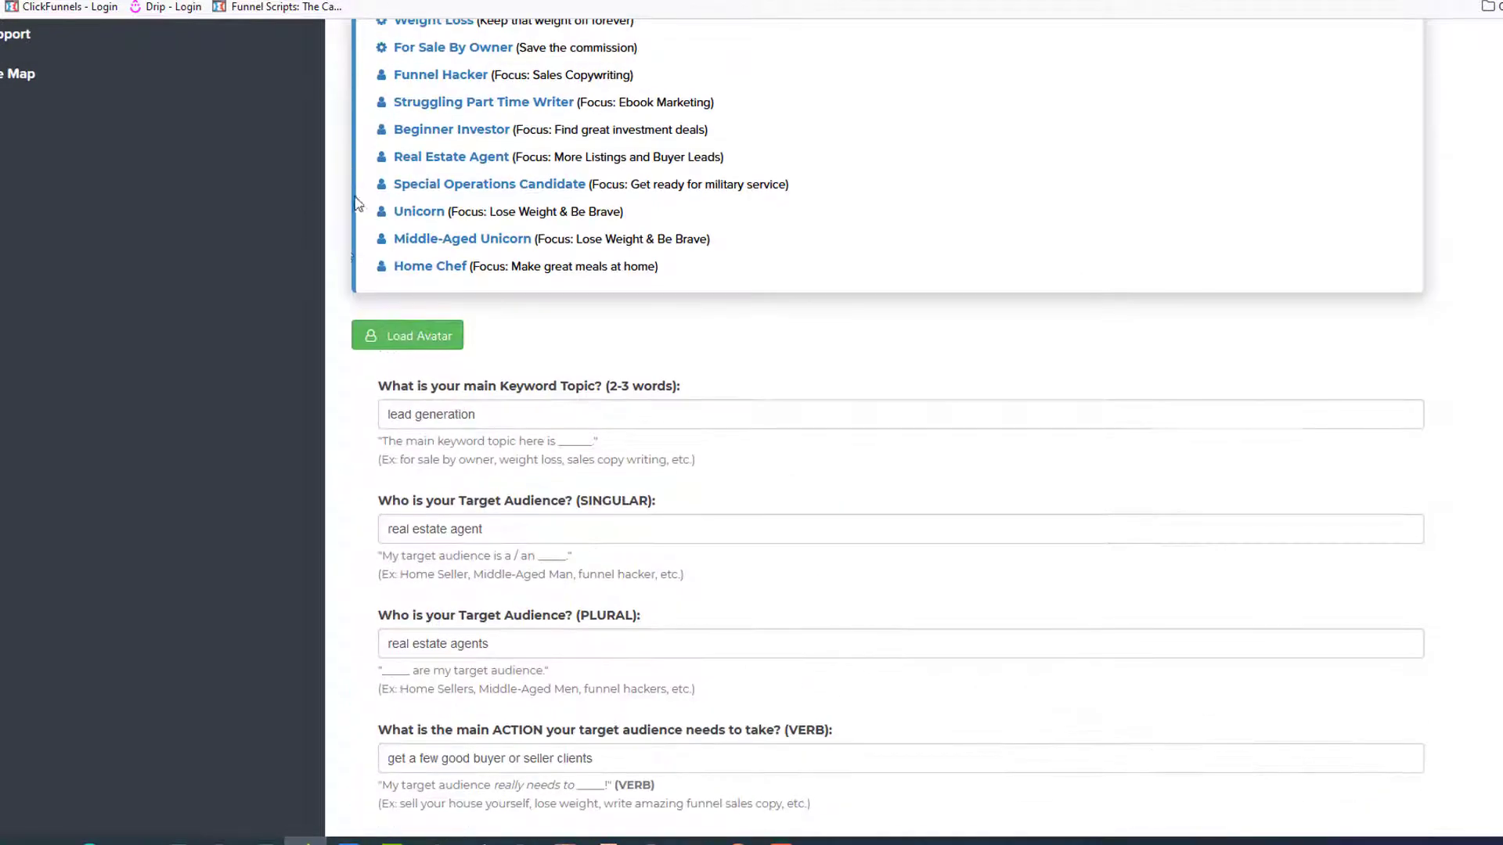
pyautogui.click(435, 344)
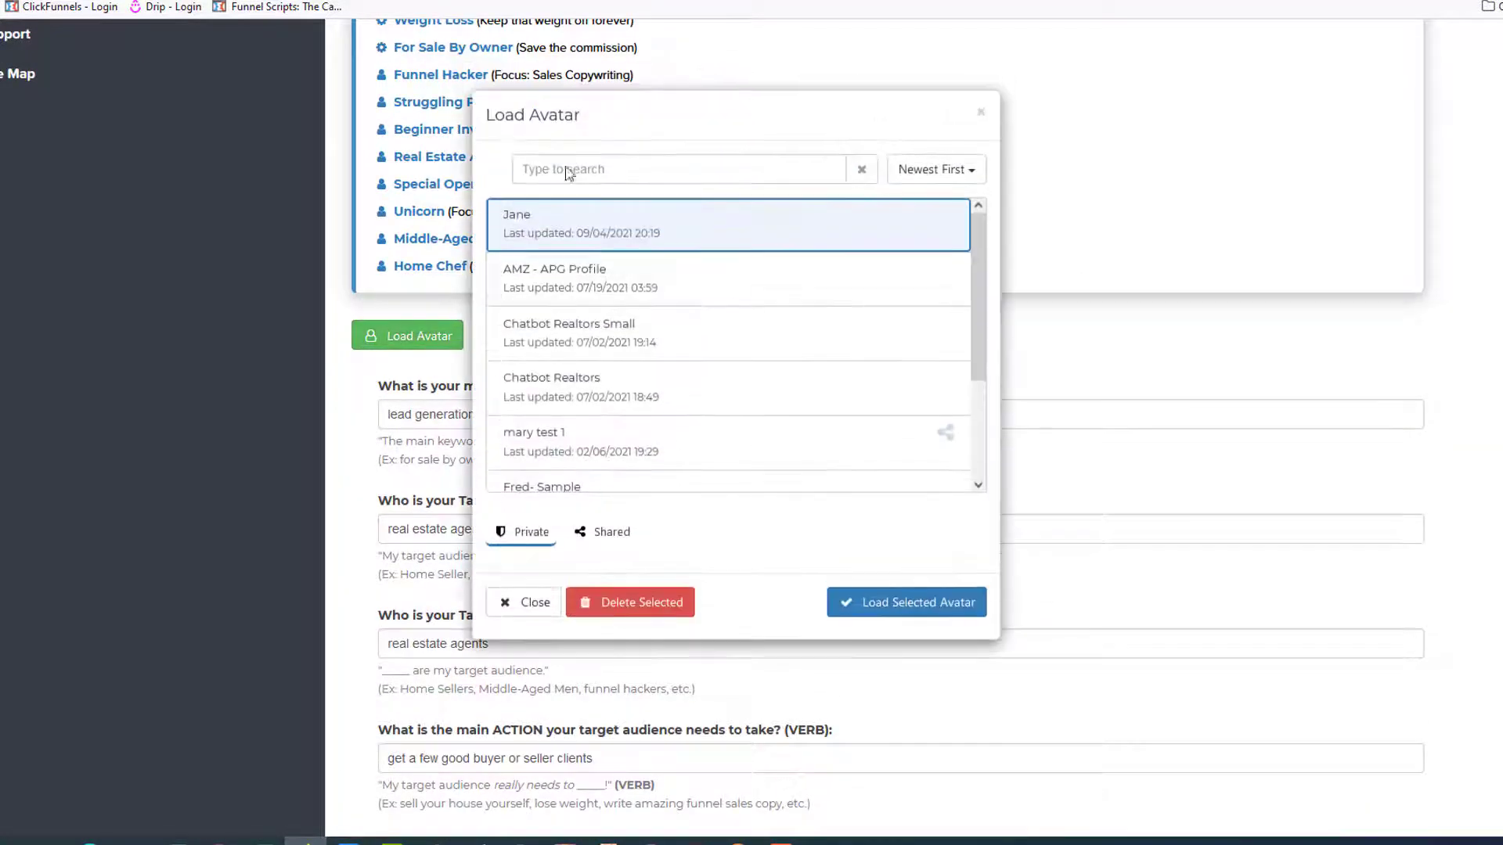
pyautogui.click(871, 591)
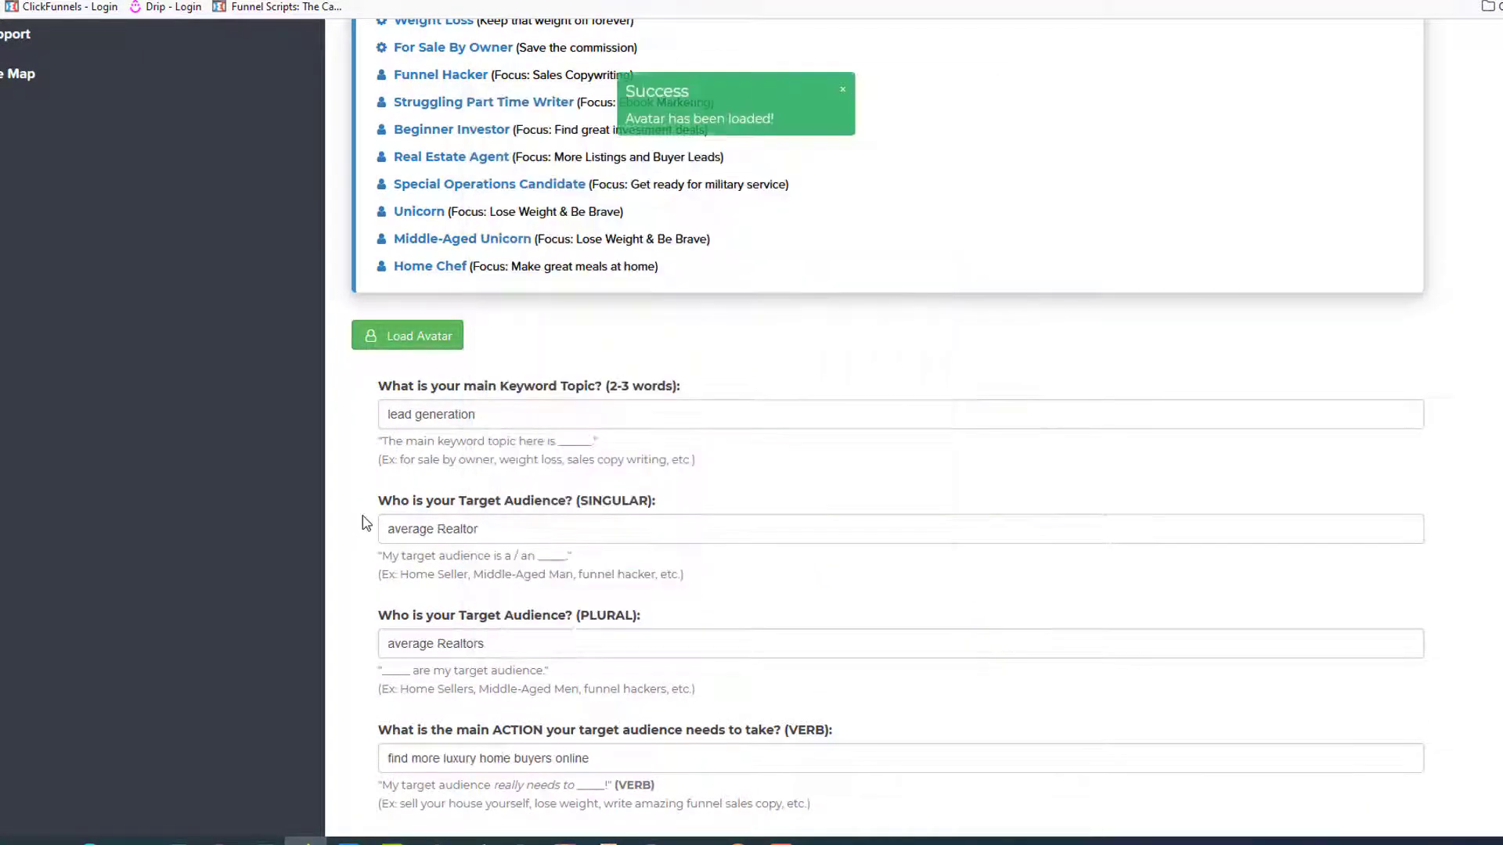
# - Build the profitable titles from the loaded avatar's answers and dismiss the success notification
pyautogui.scroll(-2, 302, 328)
pyautogui.scroll(-3, 289, 341)
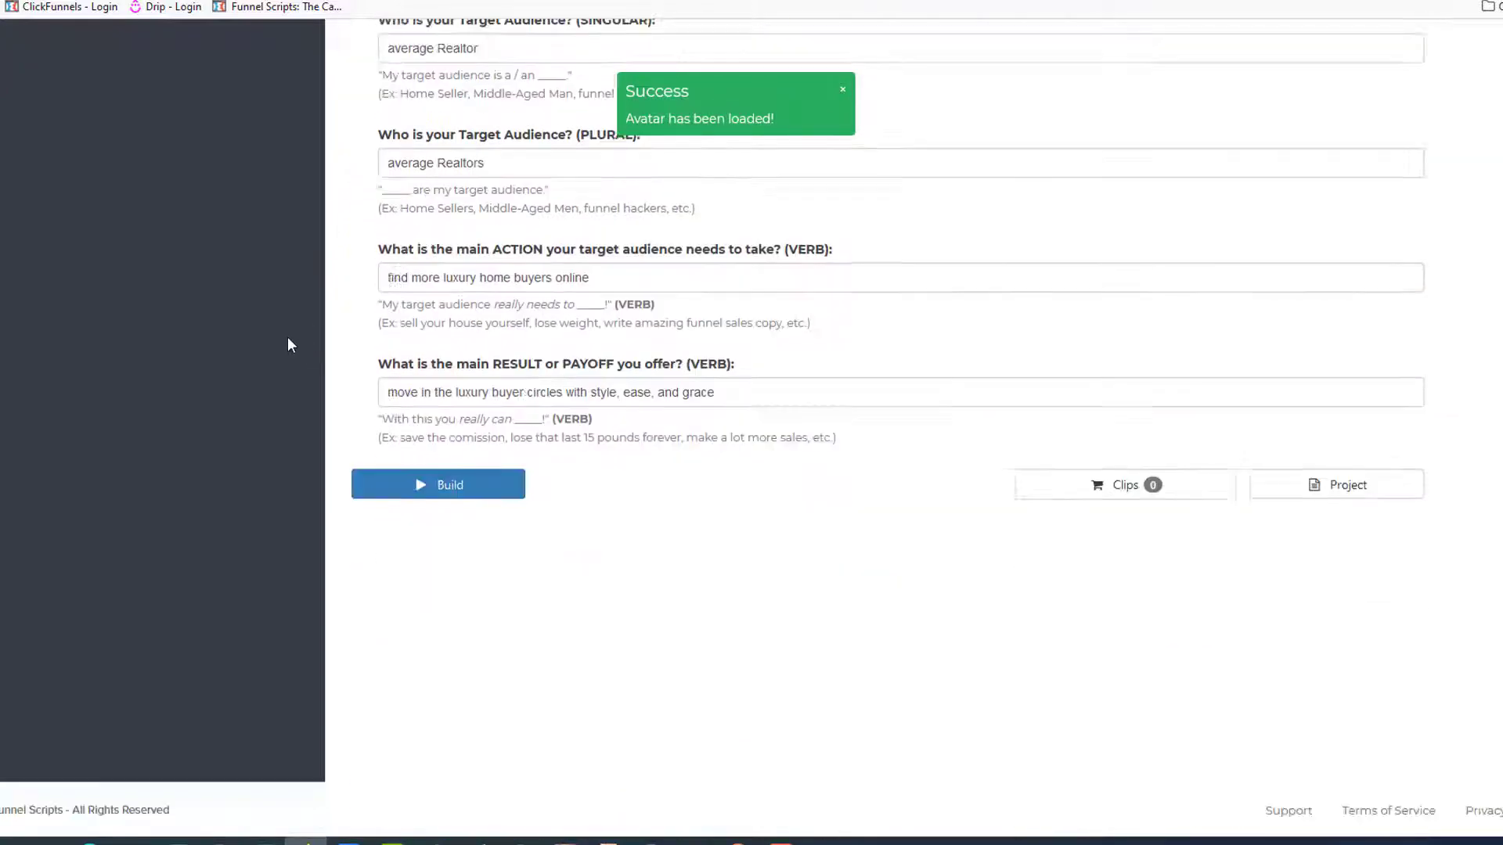
pyautogui.click(480, 490)
pyautogui.scroll(-5, 251, 387)
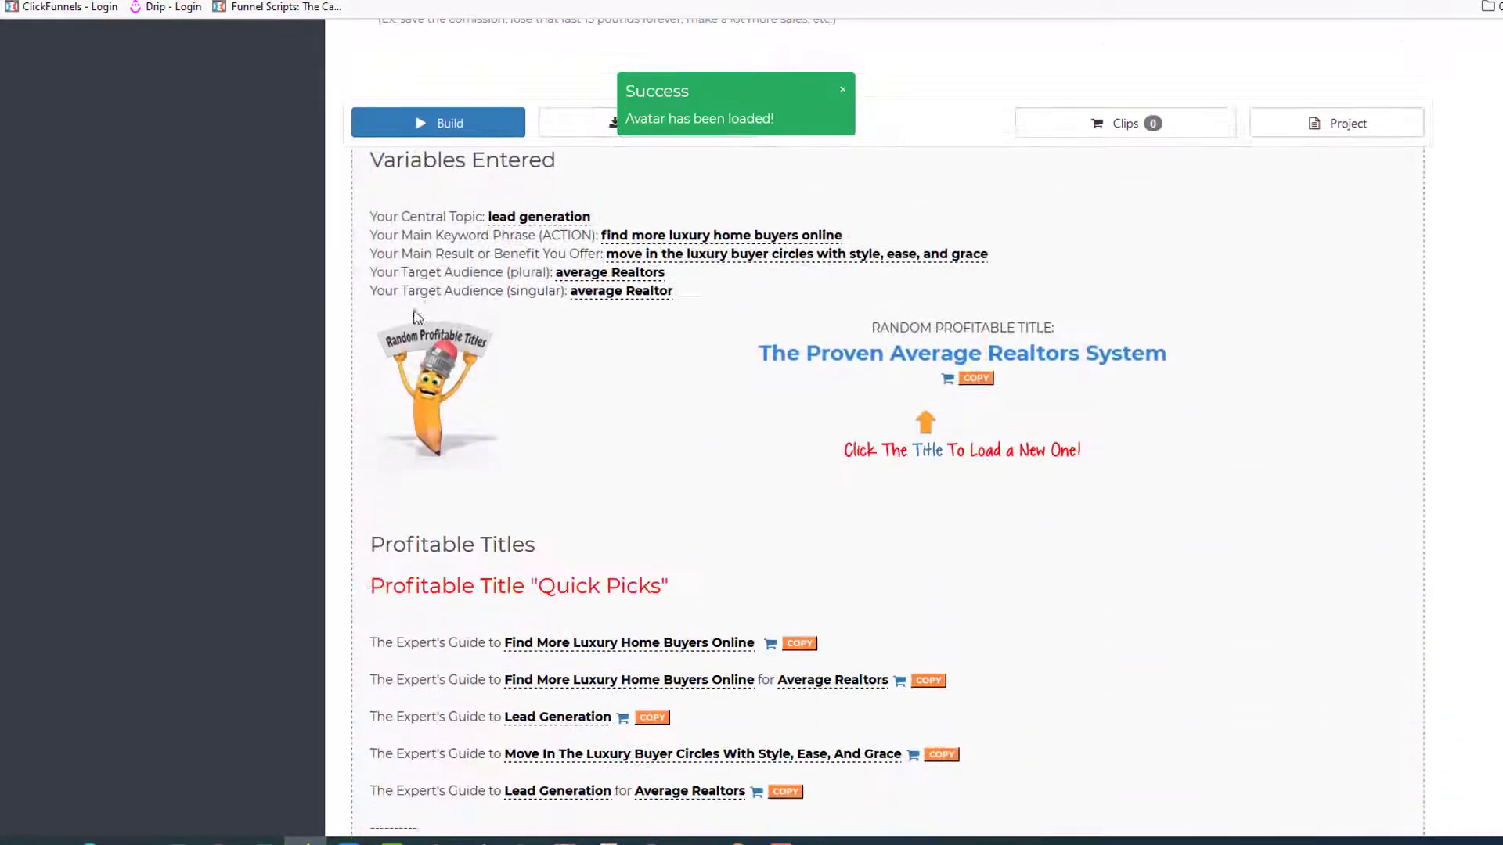
pyautogui.click(839, 90)
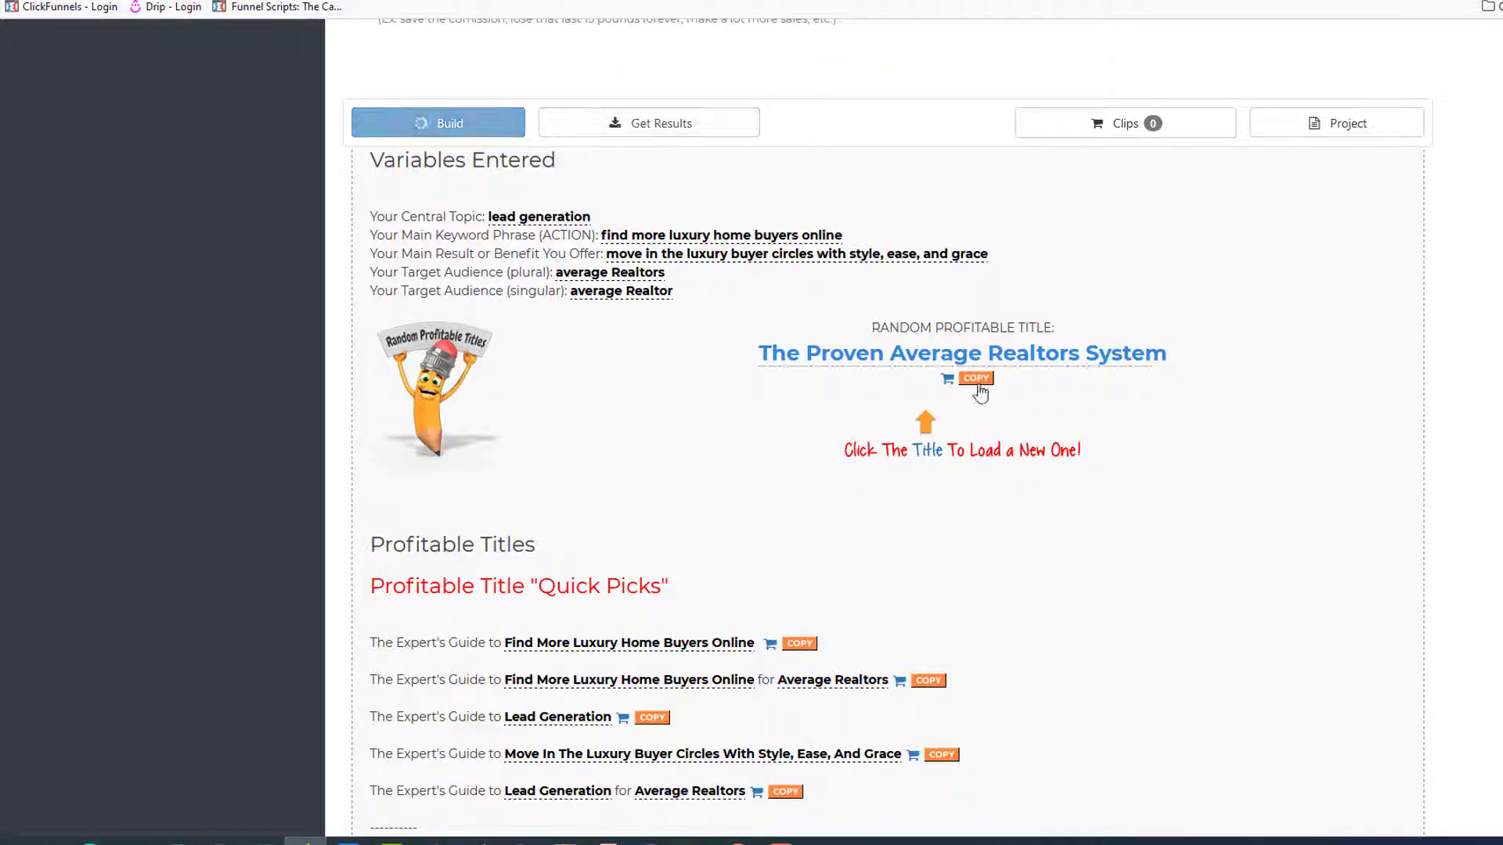
# - Generate several new random profitable titles and review the title list through the Survival Guide, Insiders Guide, Explained and Bible variations
pyautogui.click(876, 355)
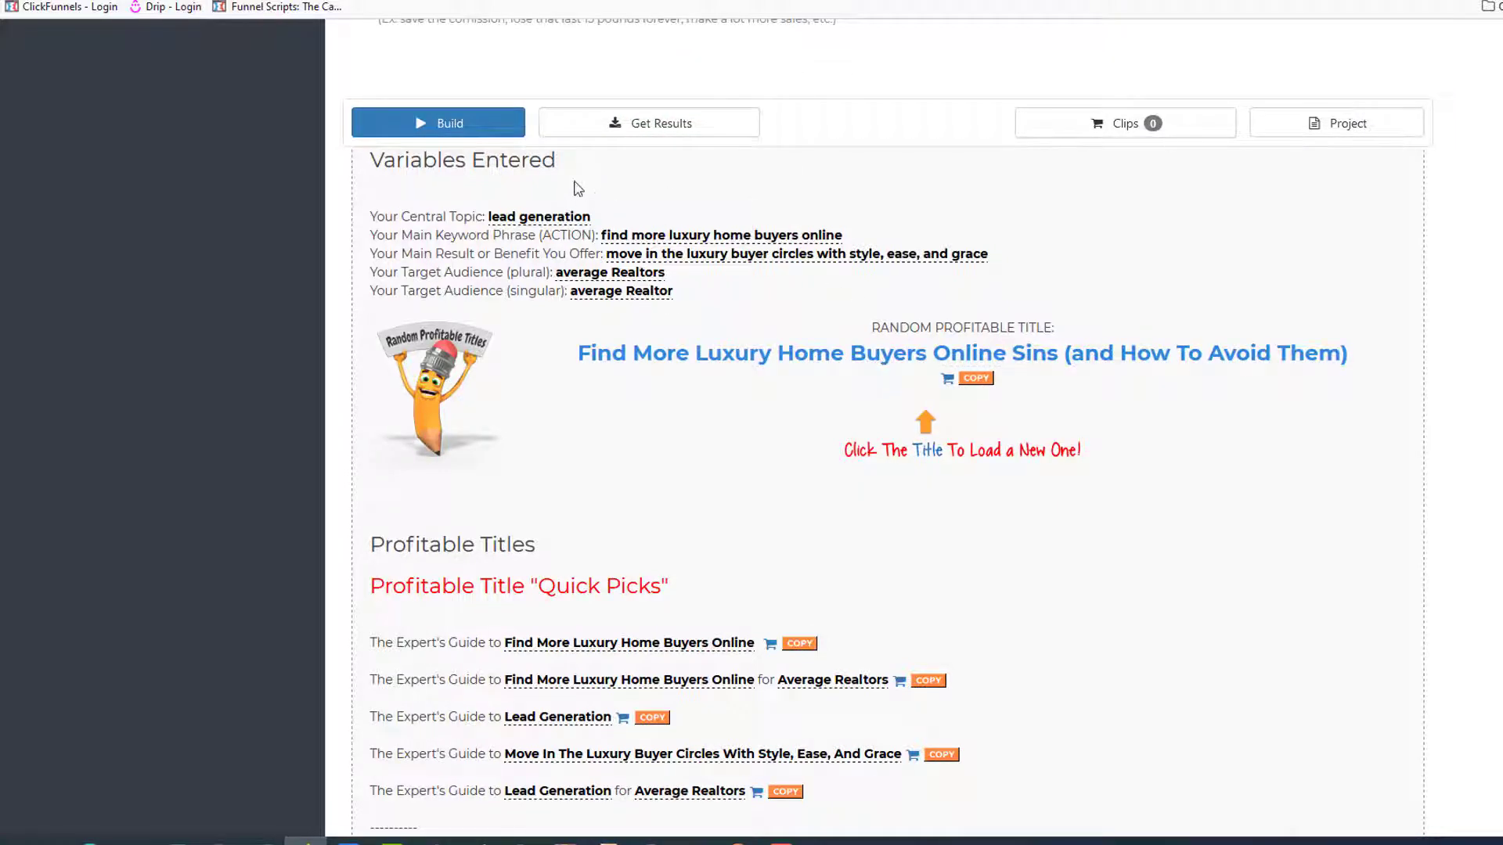
pyautogui.click(500, 129)
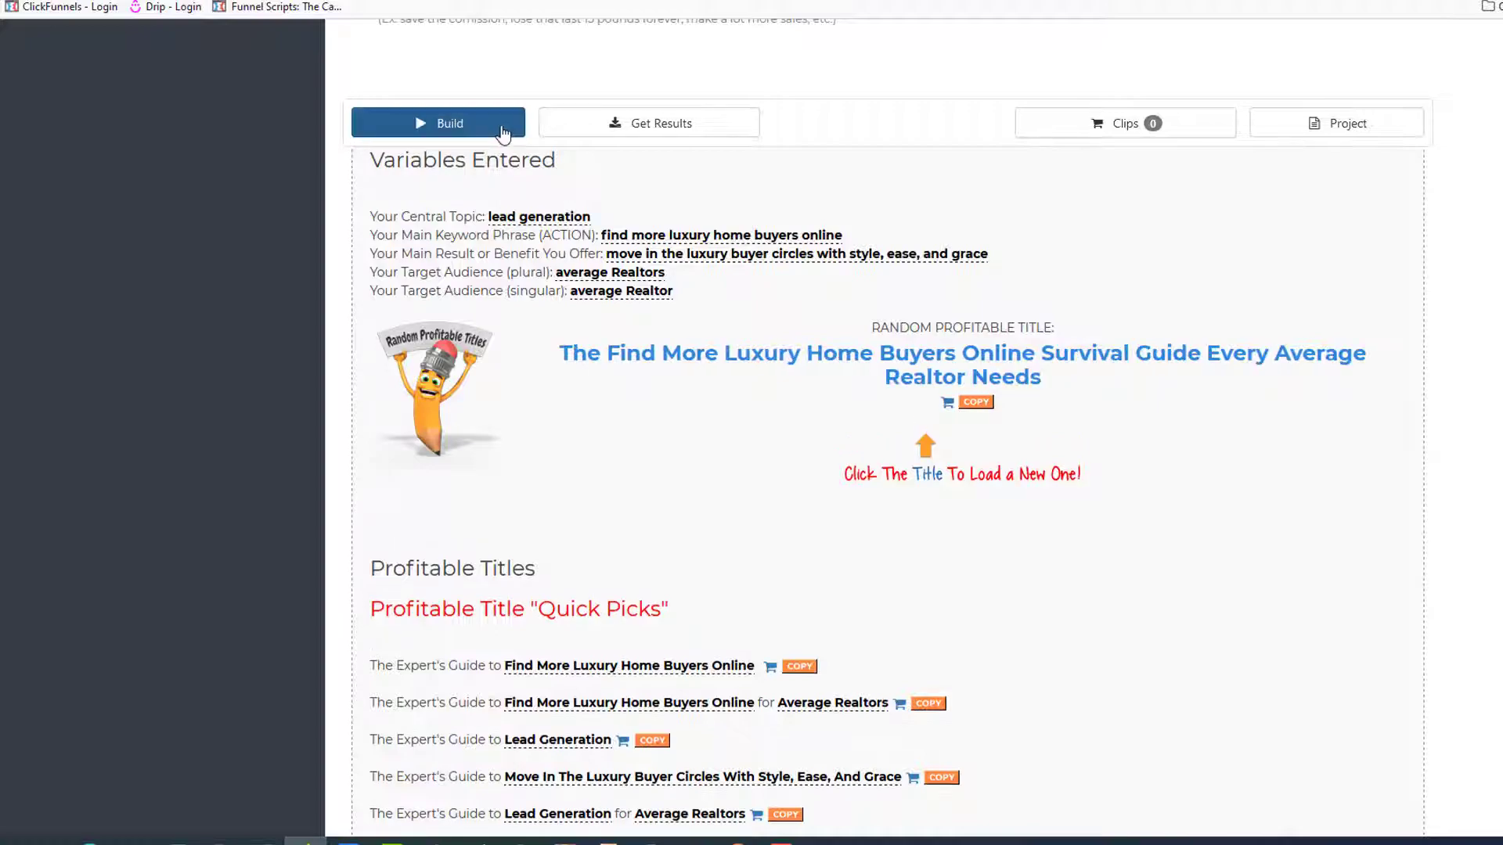
pyautogui.click(502, 127)
pyautogui.click(502, 127)
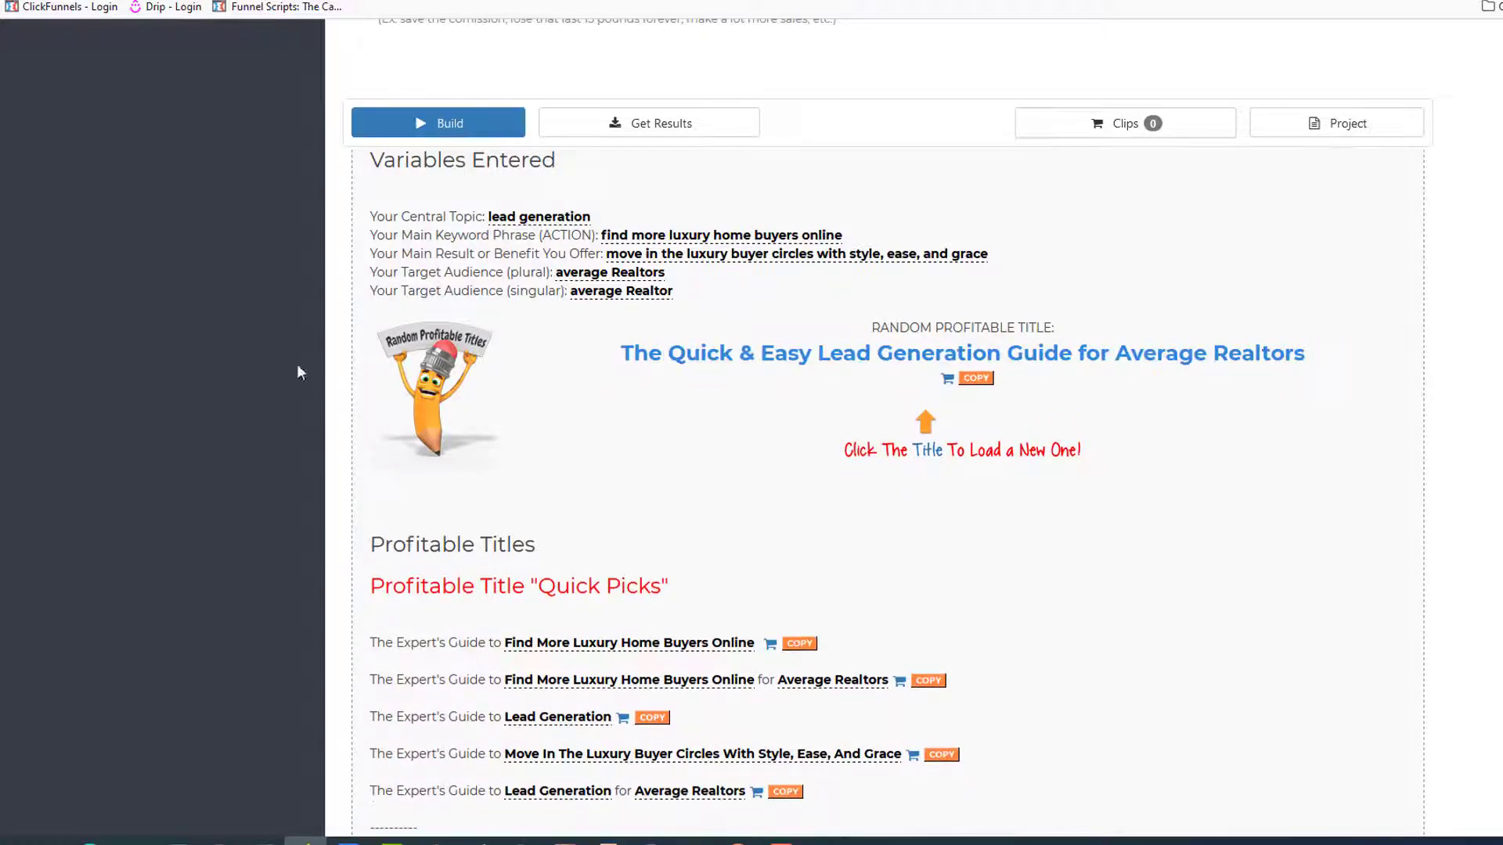
pyautogui.scroll(-20, 338, 429)
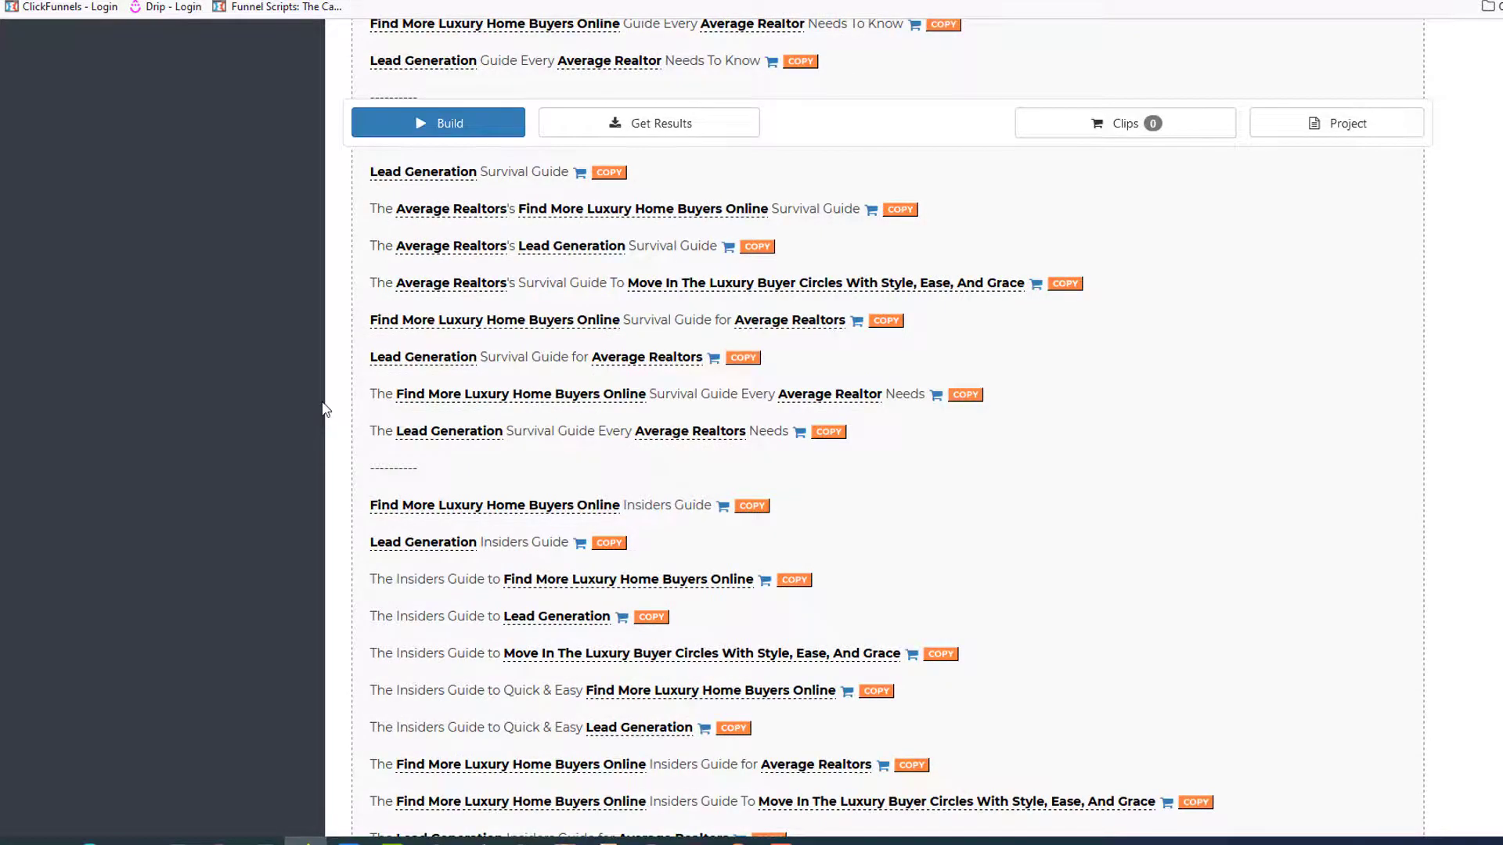
pyautogui.scroll(-8, 325, 409)
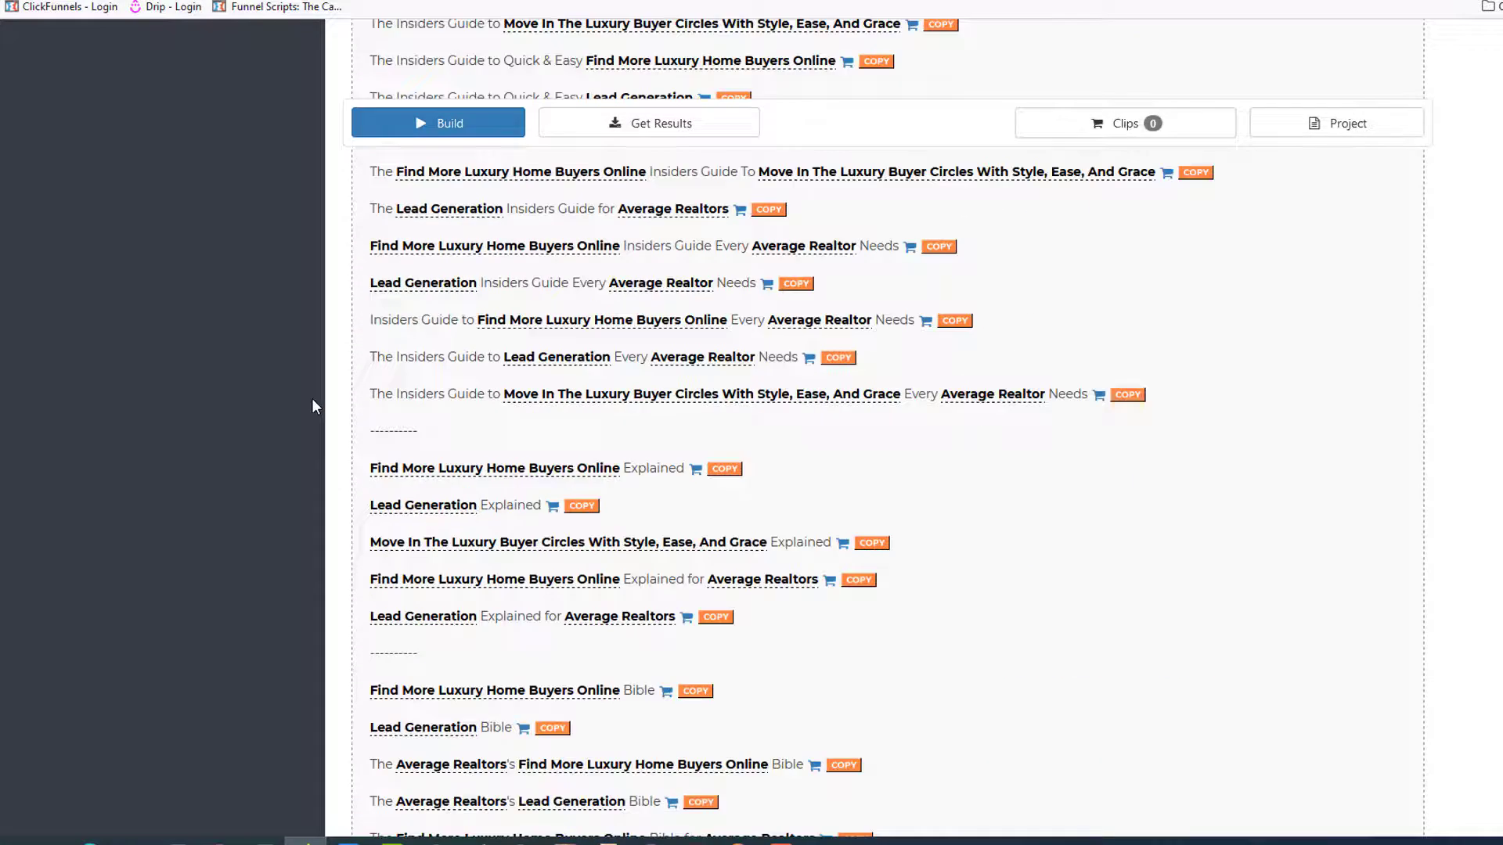
# - Copy the title "The Expert's Guide to Find More Luxury Home Buyers Online" and paste it left-aligned below the headline in Word
pyautogui.scroll(-10, 548, 305)
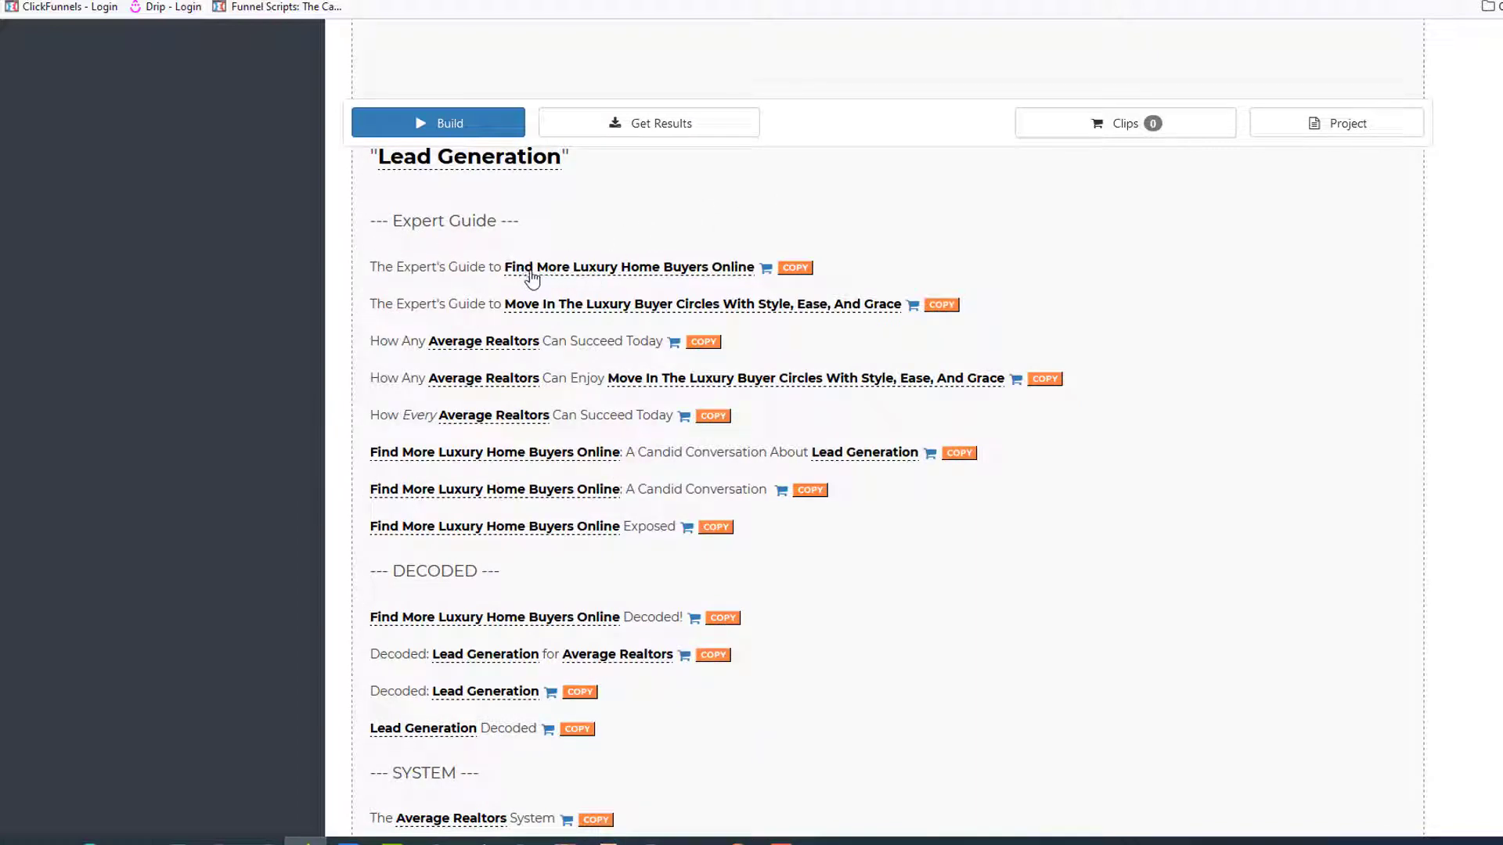
pyautogui.click(795, 269)
pyautogui.click(174, 843)
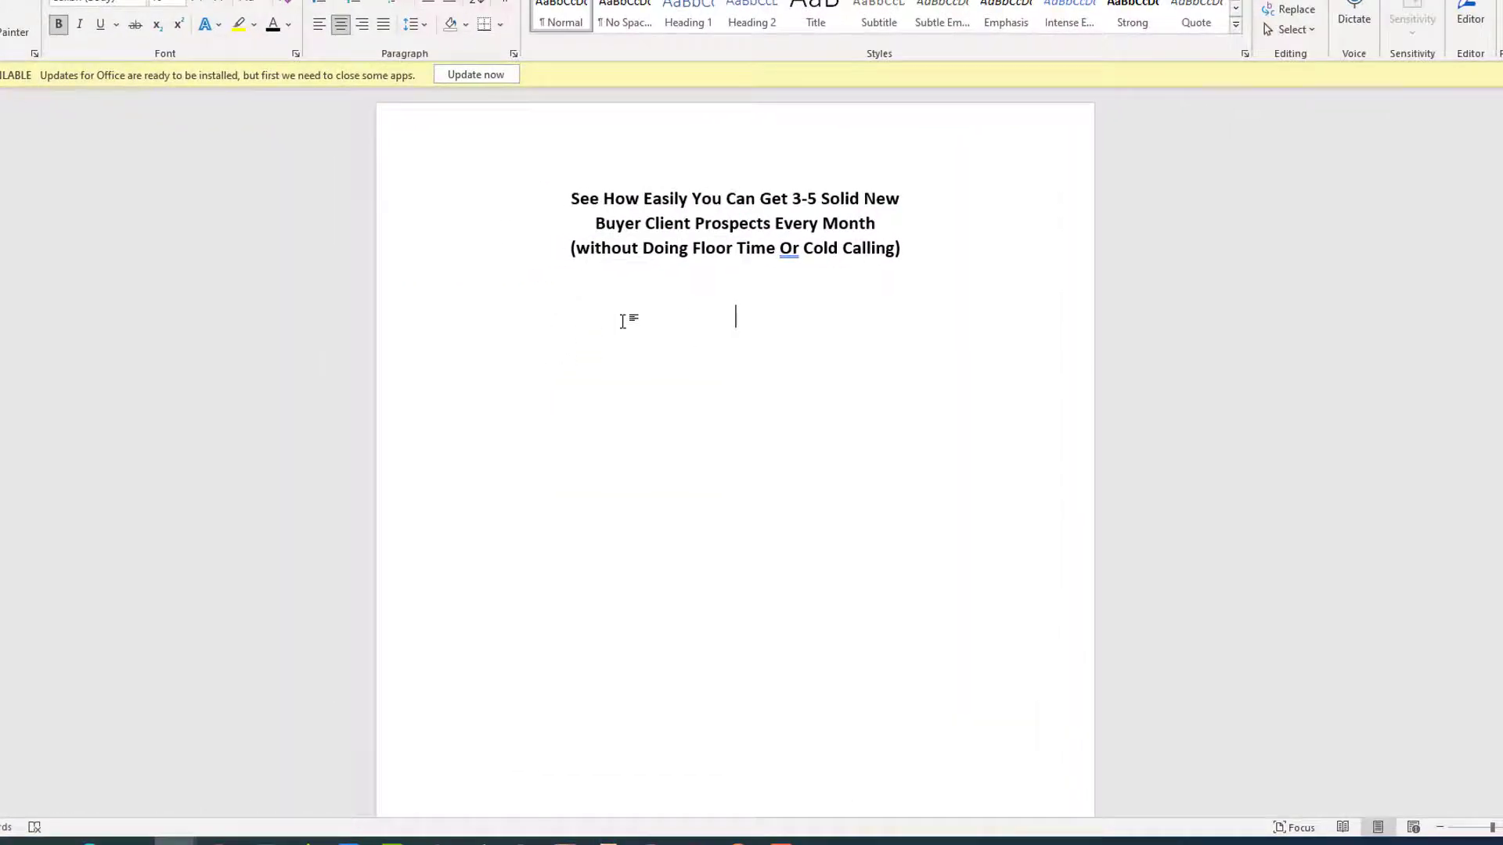
pyautogui.click(320, 24)
pyautogui.rightClick(482, 307)
pyautogui.click(578, 399)
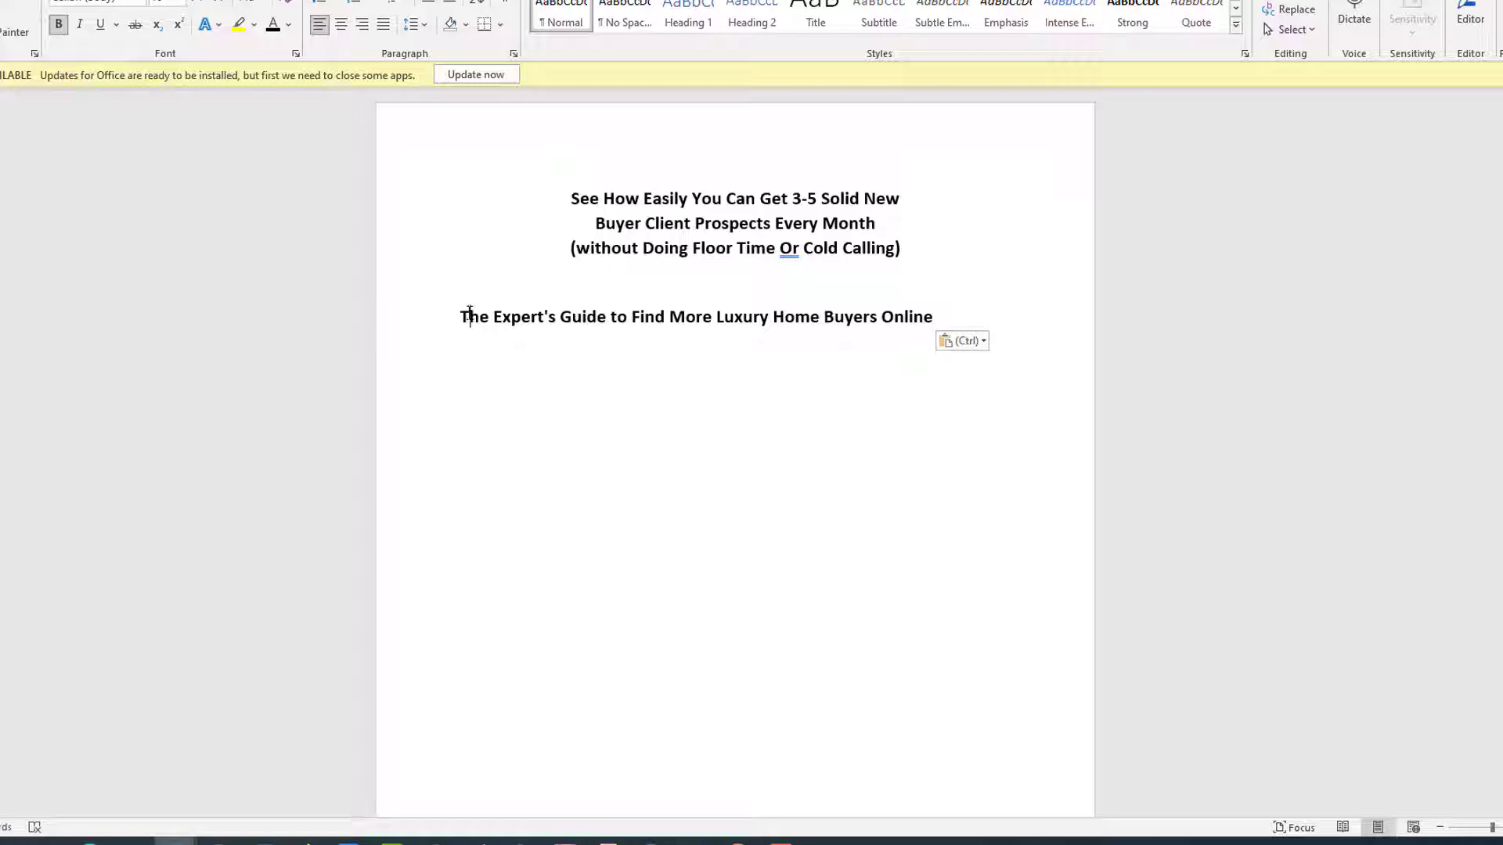
pyautogui.doubleClick(657, 314)
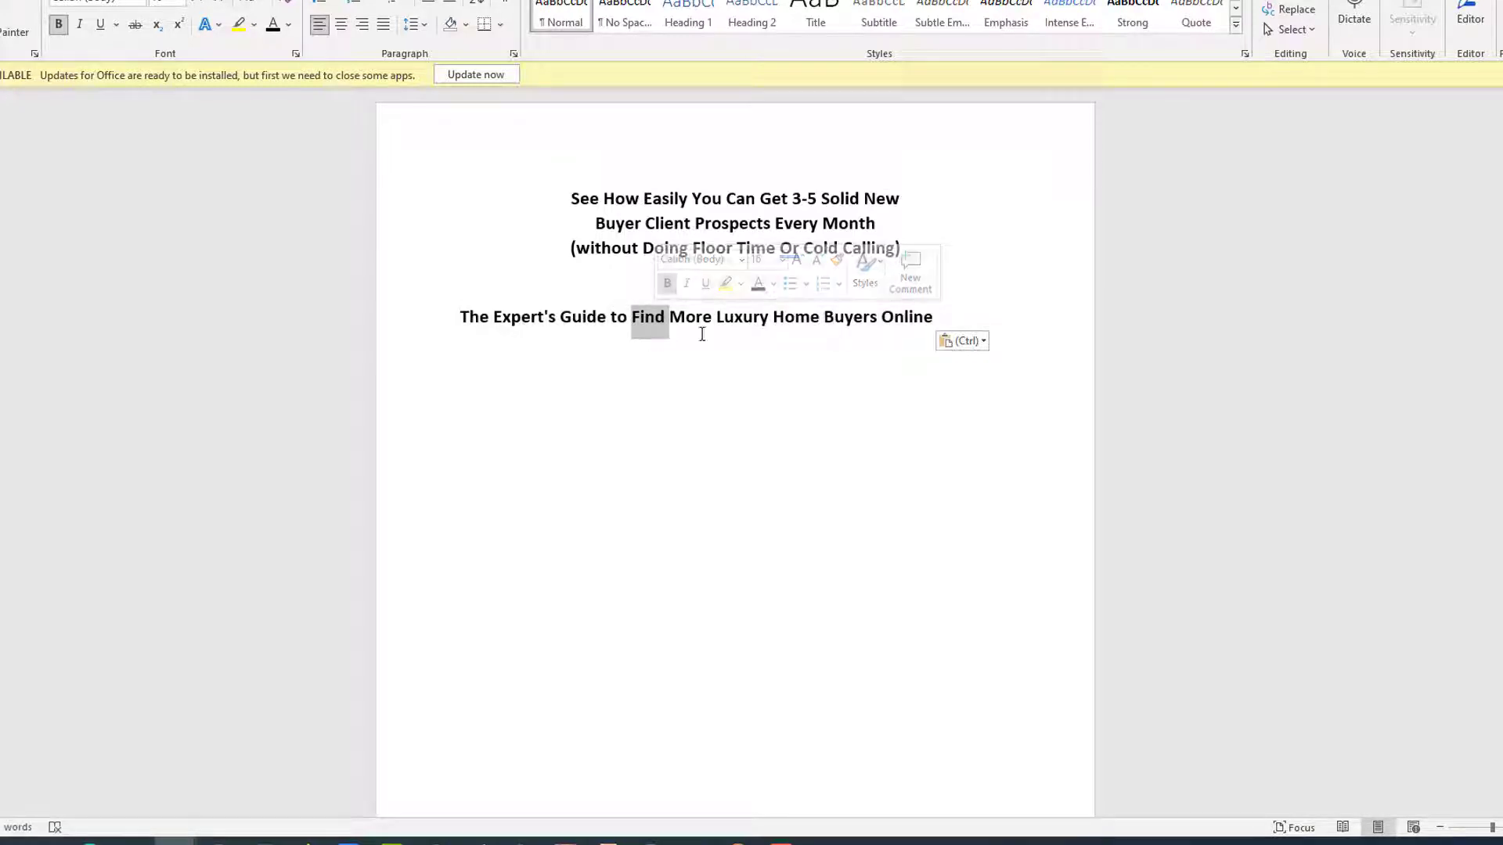
pyautogui.click(736, 319)
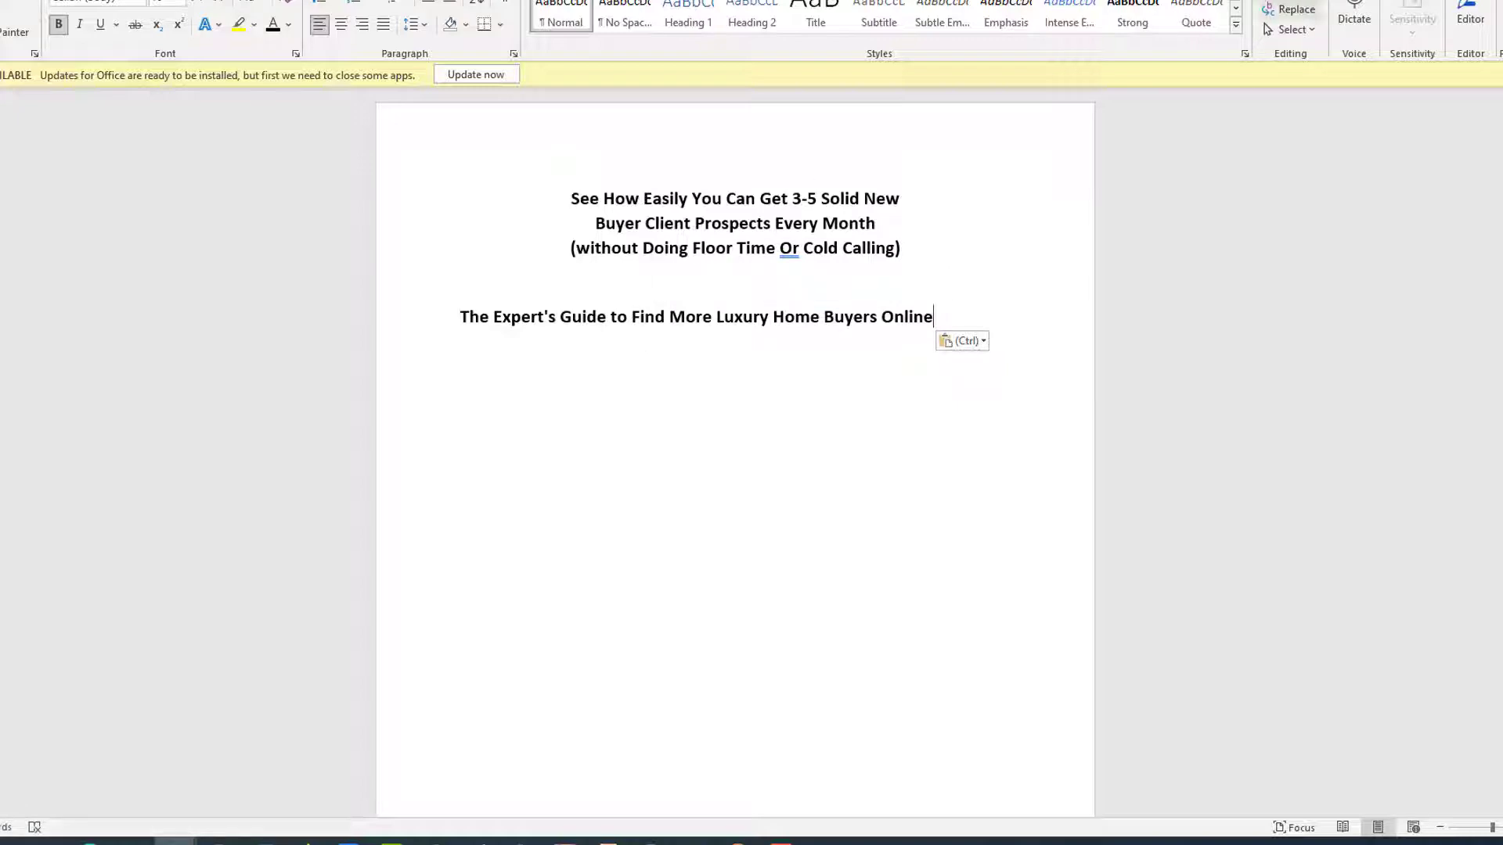
# - Switch back to Funnel Scripts and review the remaining titles from the Expert Guide variations through the Domain Name Ideas
pyautogui.hotkey('alt', 'Tab')
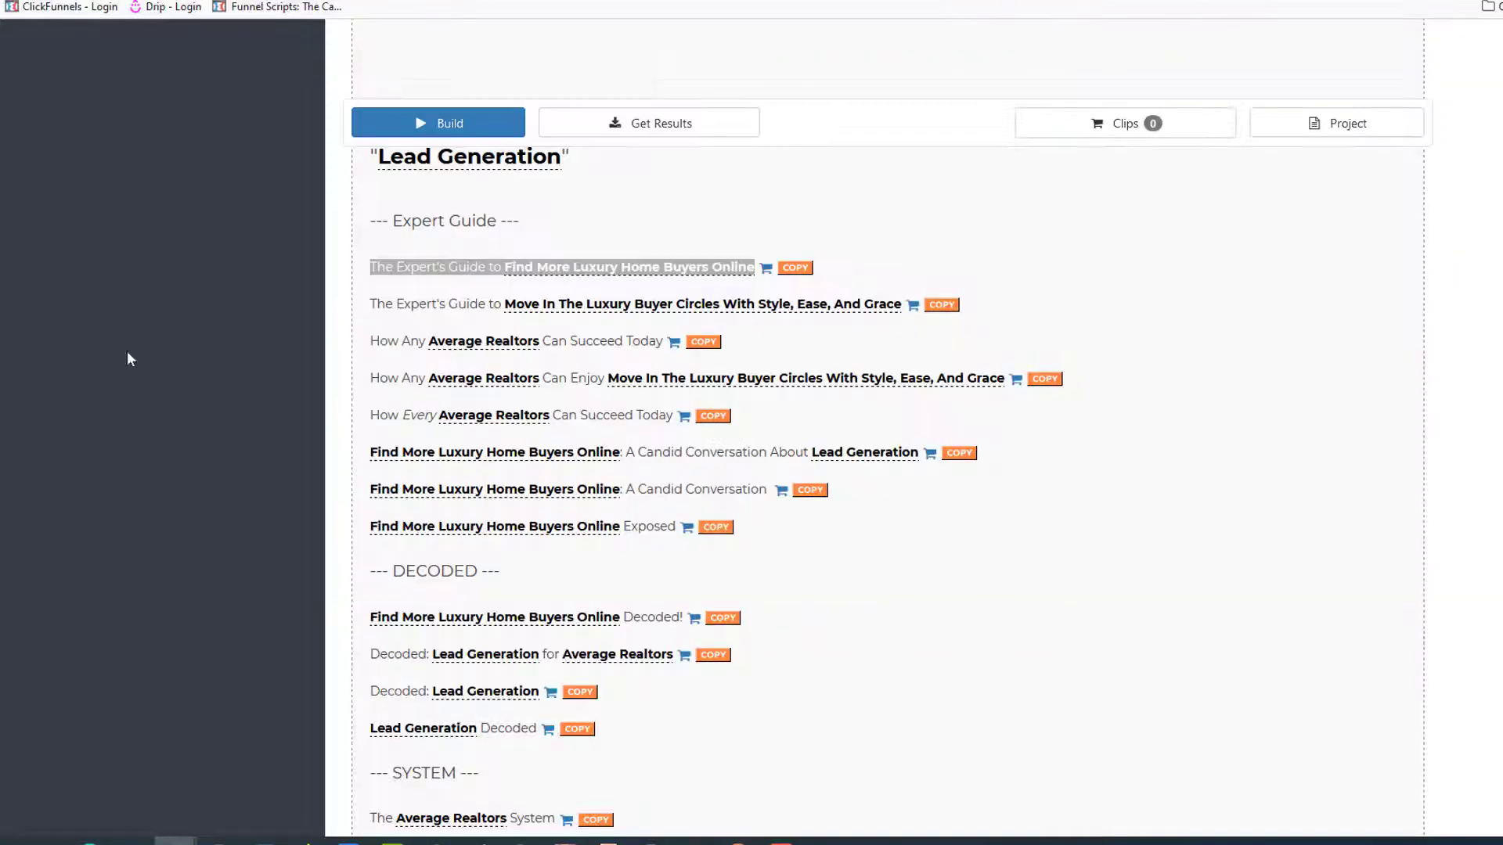
pyautogui.scroll(-20, 307, 410)
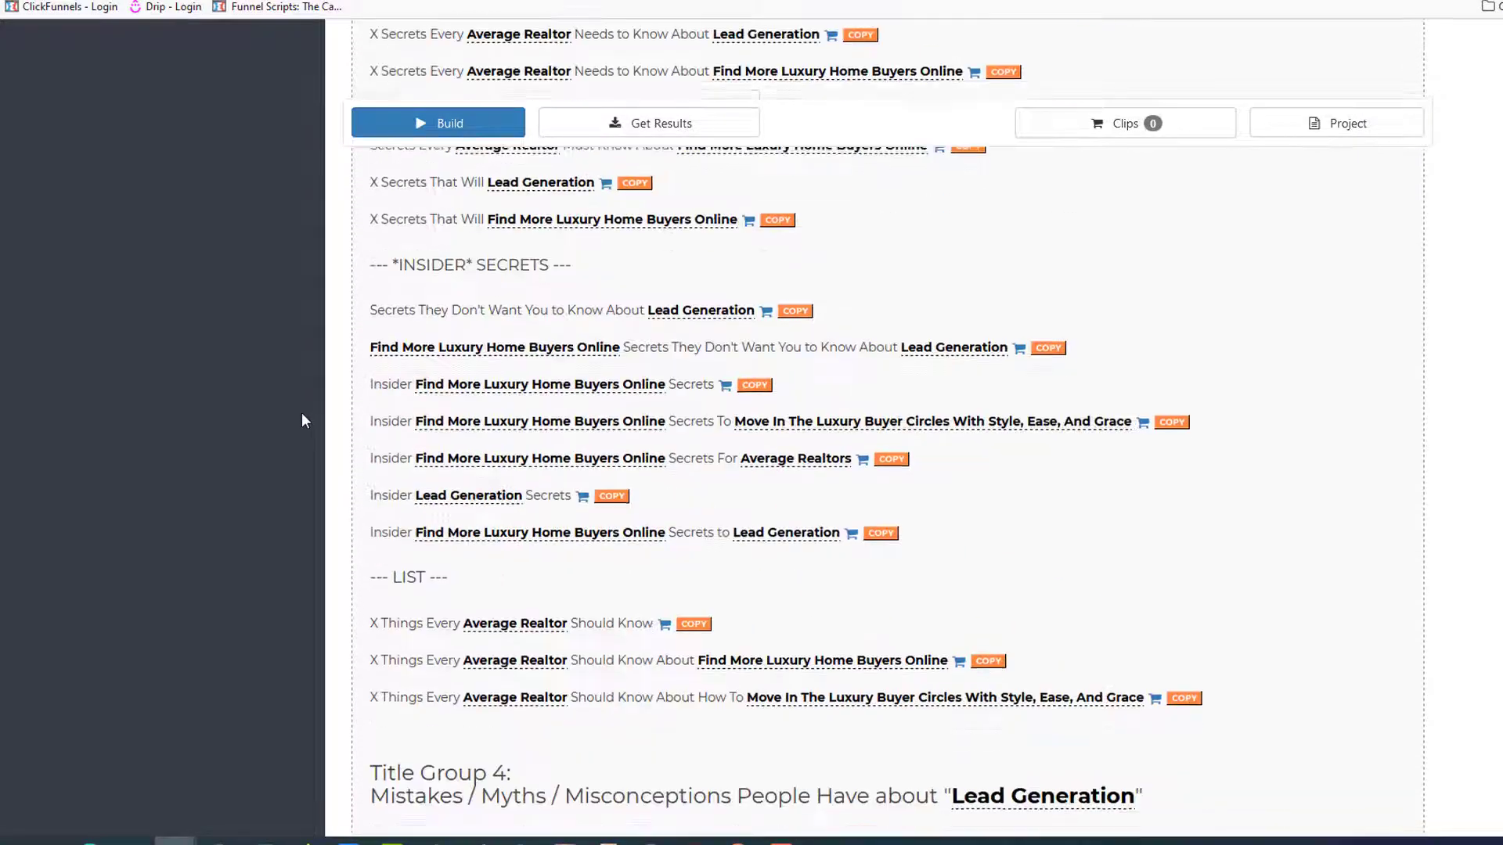
pyautogui.scroll(-20, 302, 420)
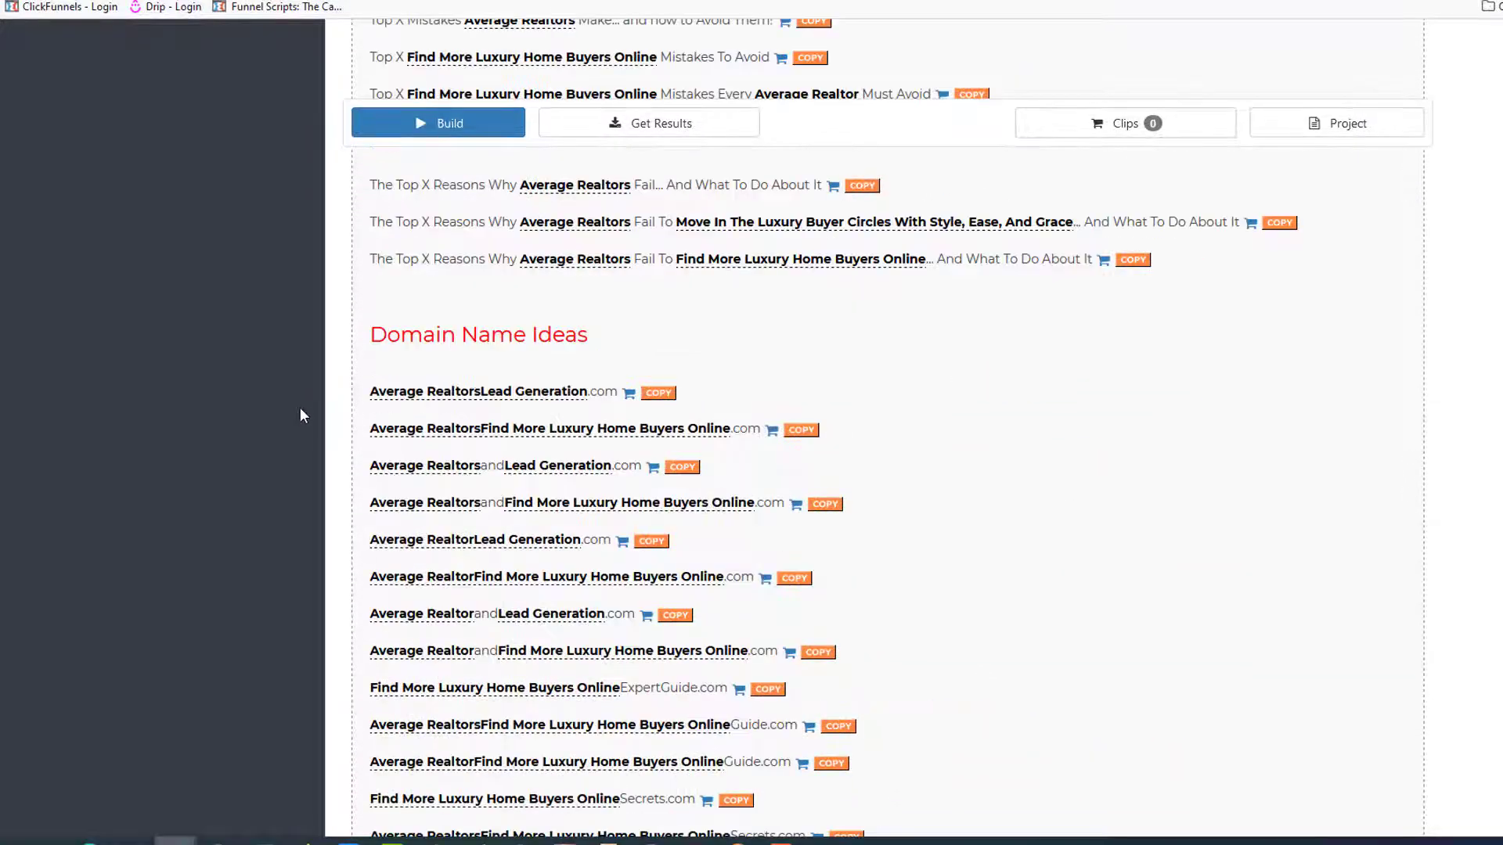
pyautogui.scroll(-6, 297, 438)
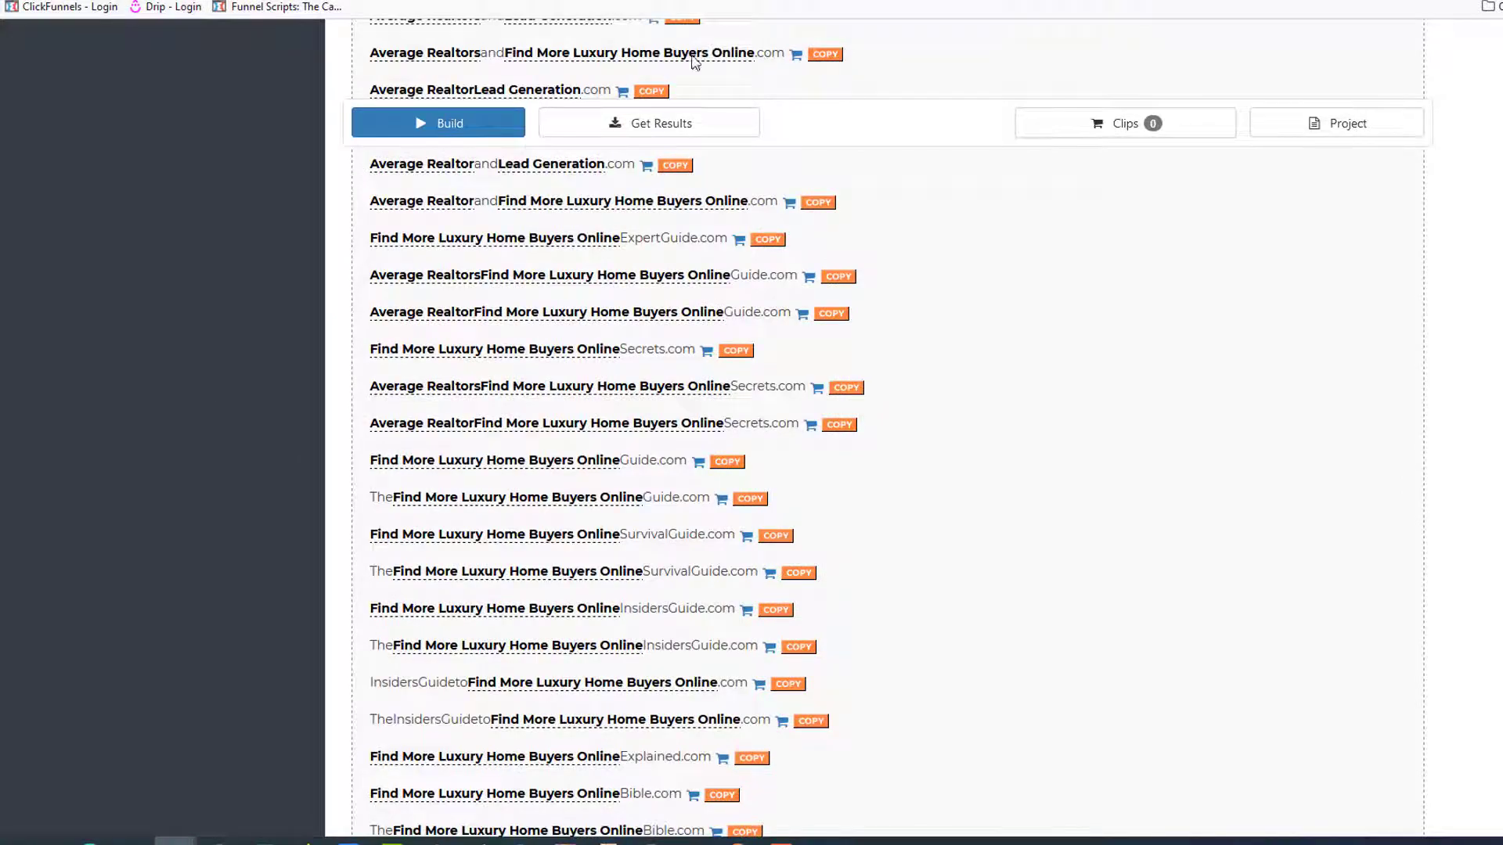
# - Switch to the bullets script and load the most recently updated private avatar into its form
pyautogui.moveTo(370, 159); pyautogui.dragTo(1339, 530)
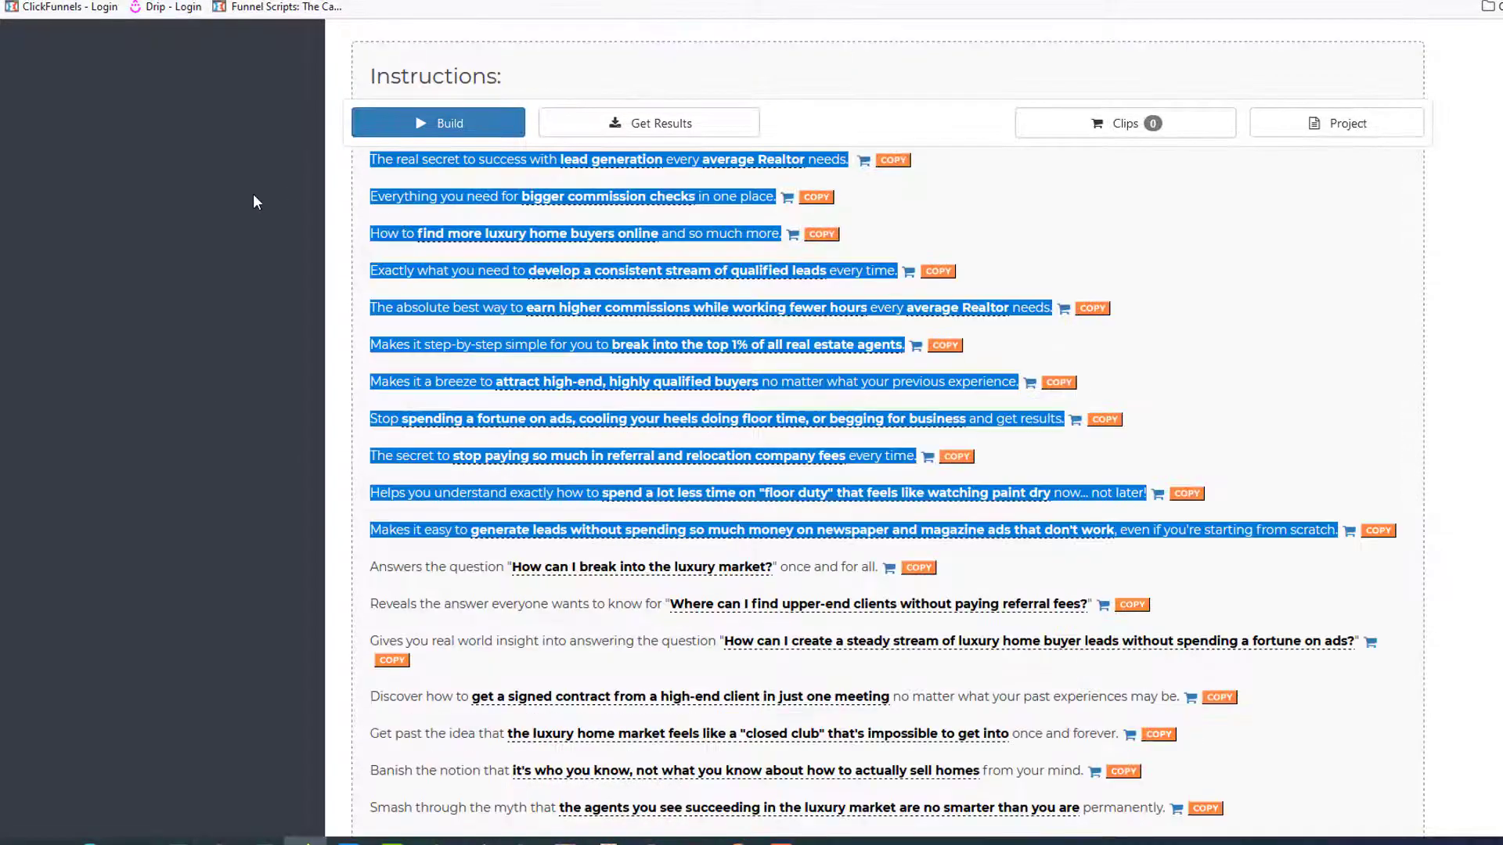
pyautogui.scroll(20, 270, 171)
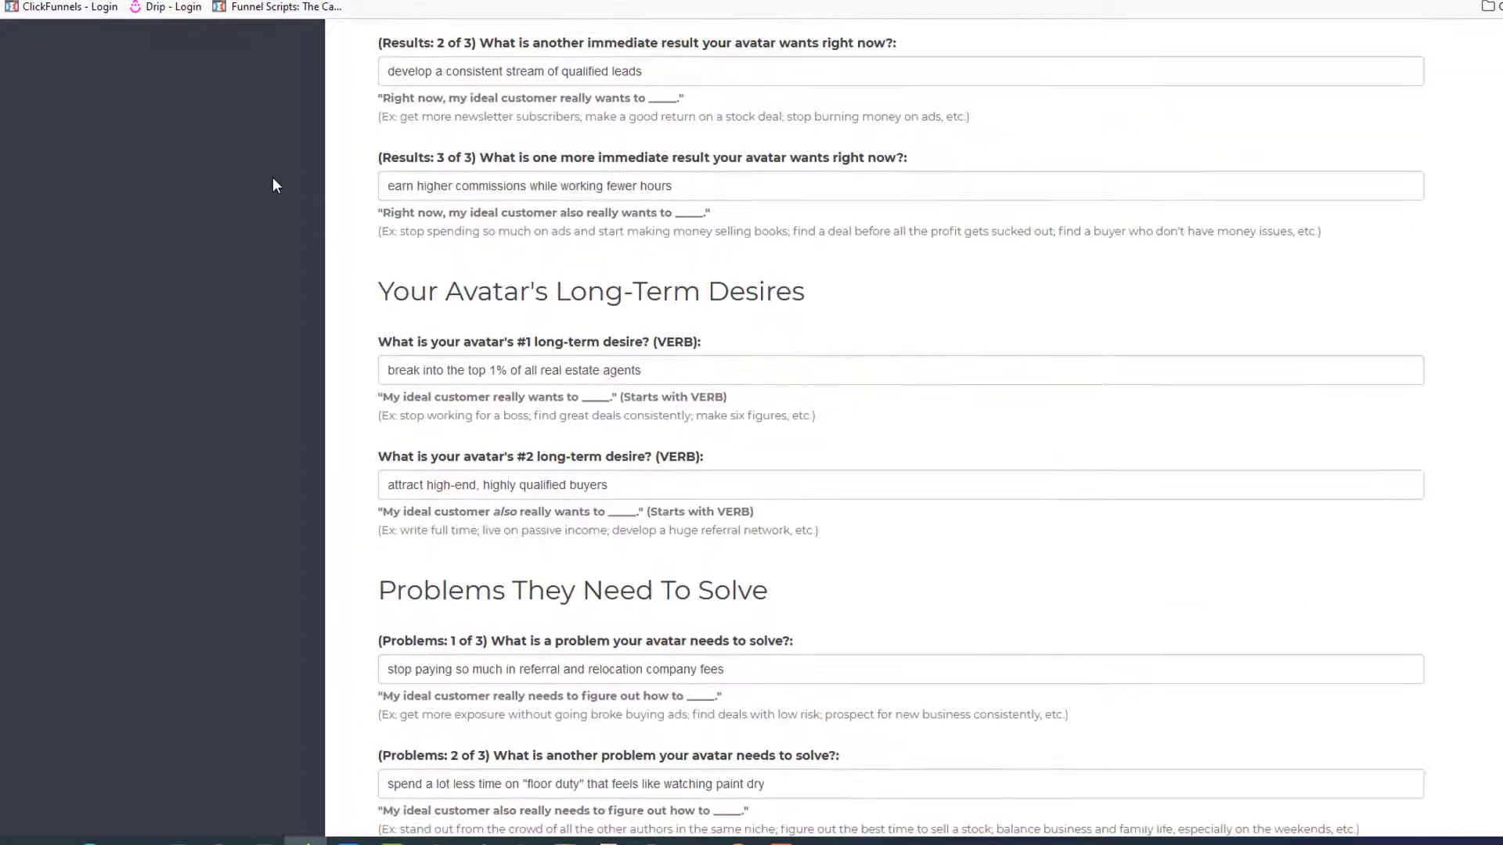
pyautogui.scroll(10, 273, 180)
pyautogui.scroll(-5, 274, 187)
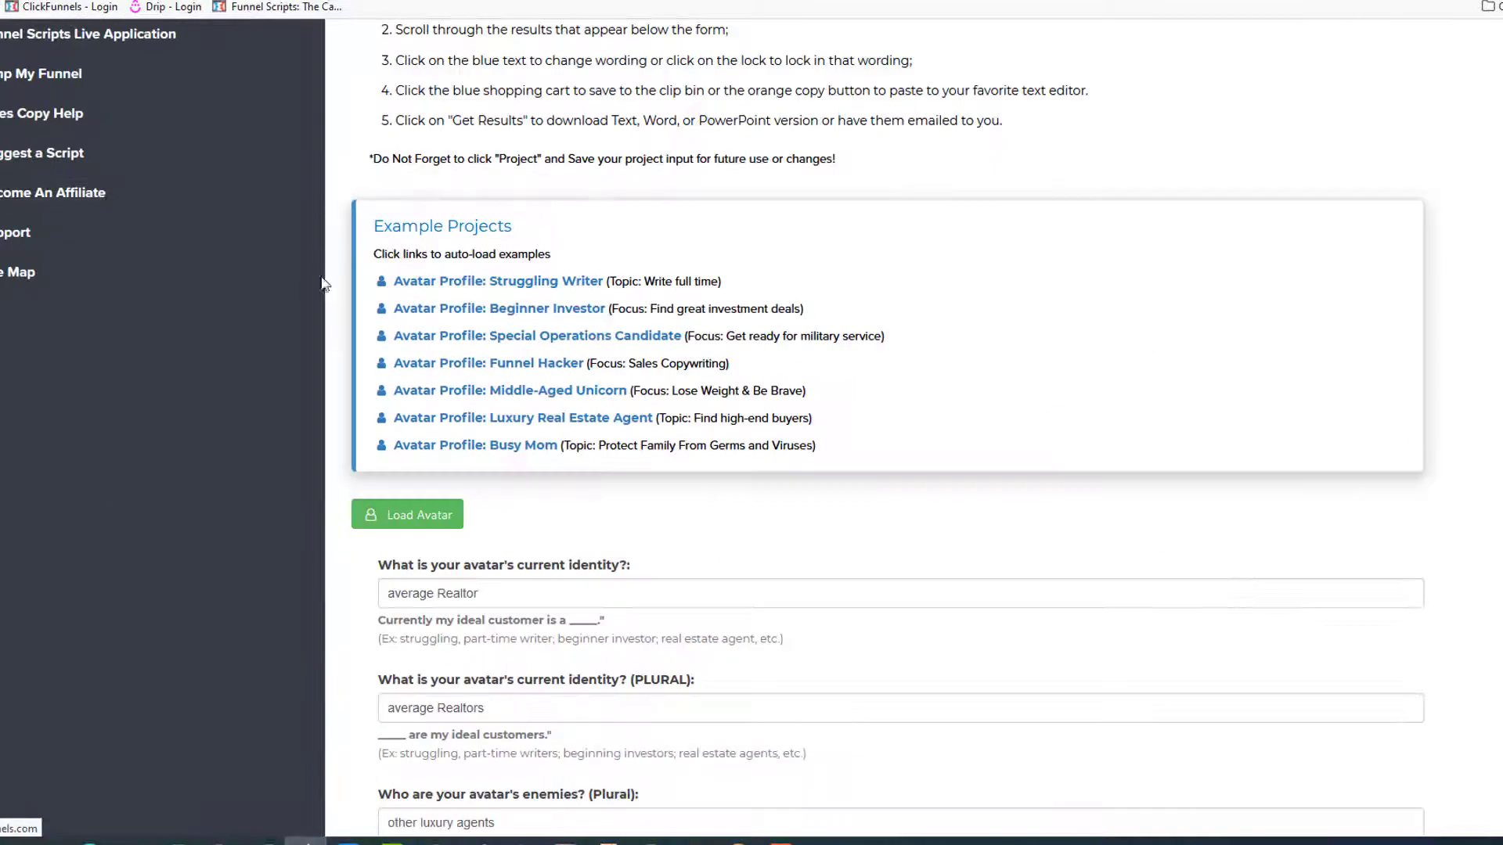
pyautogui.click(423, 525)
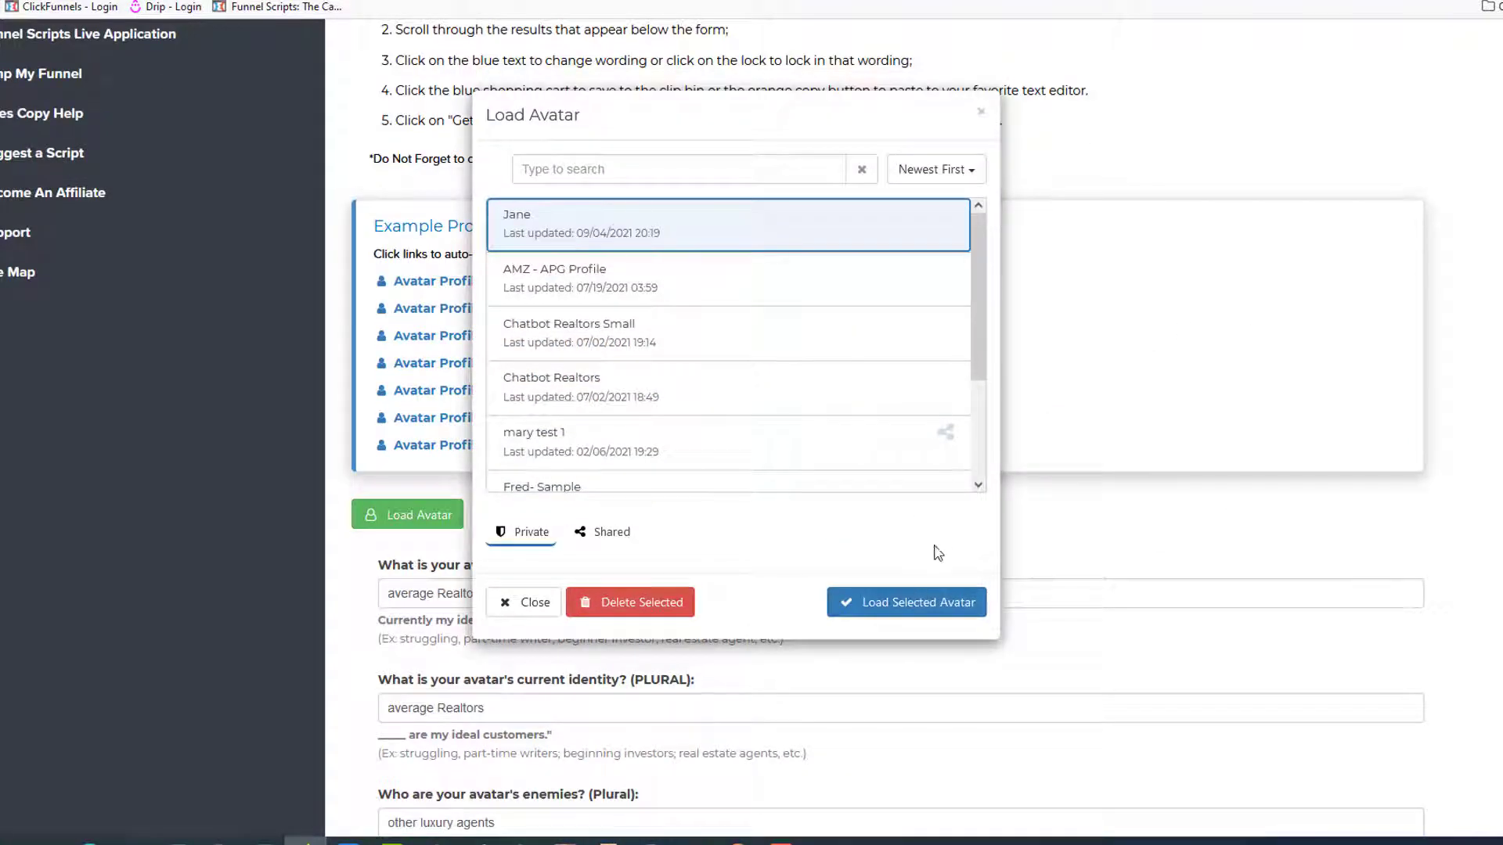
pyautogui.click(900, 602)
# - Build the bullets from the loaded avatar's answers and review the generated list
pyautogui.scroll(-4, 277, 506)
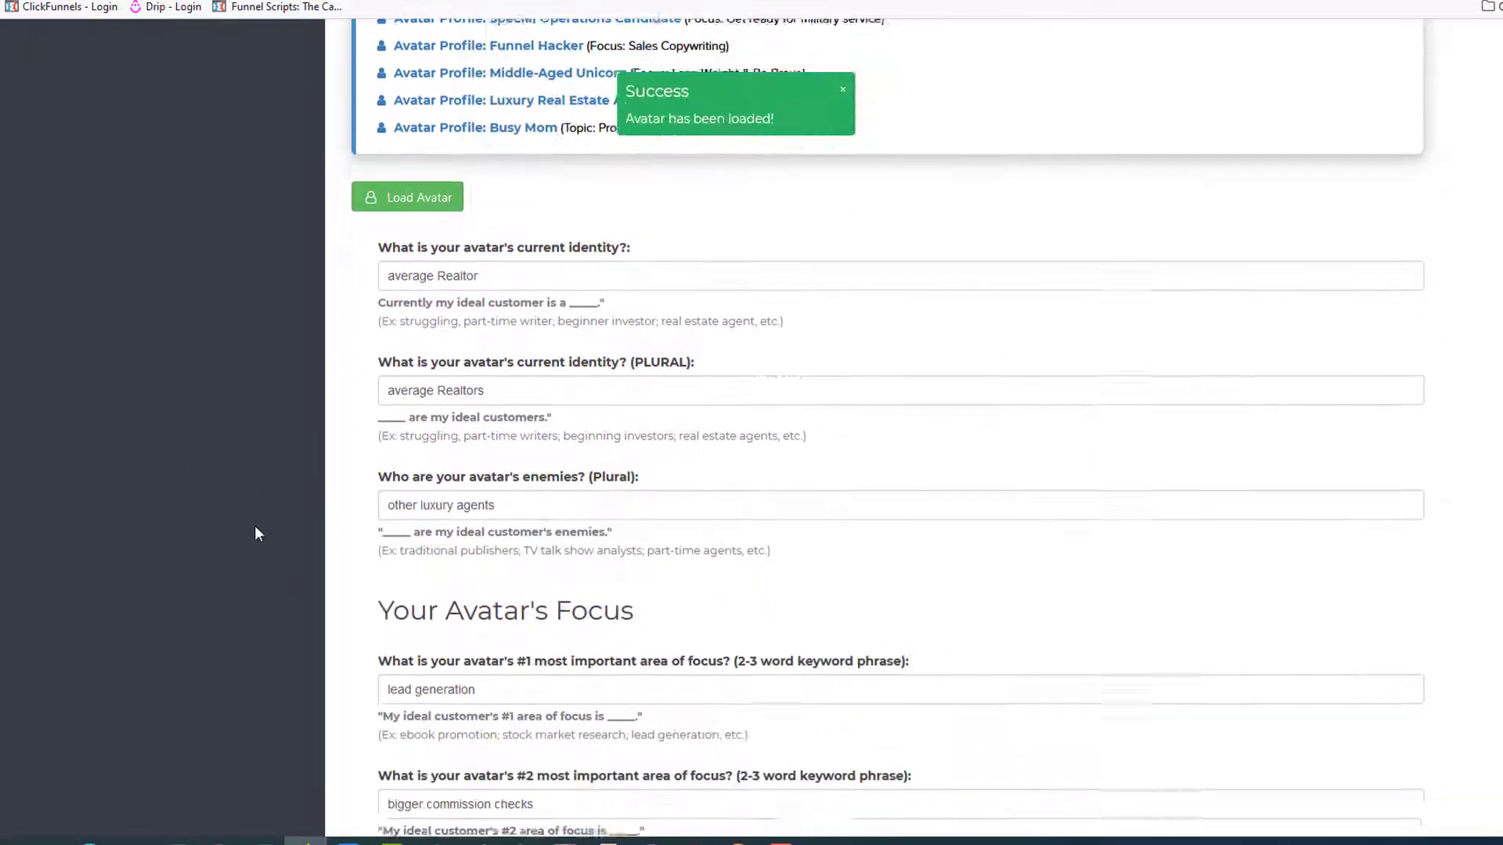
pyautogui.scroll(-20, 250, 528)
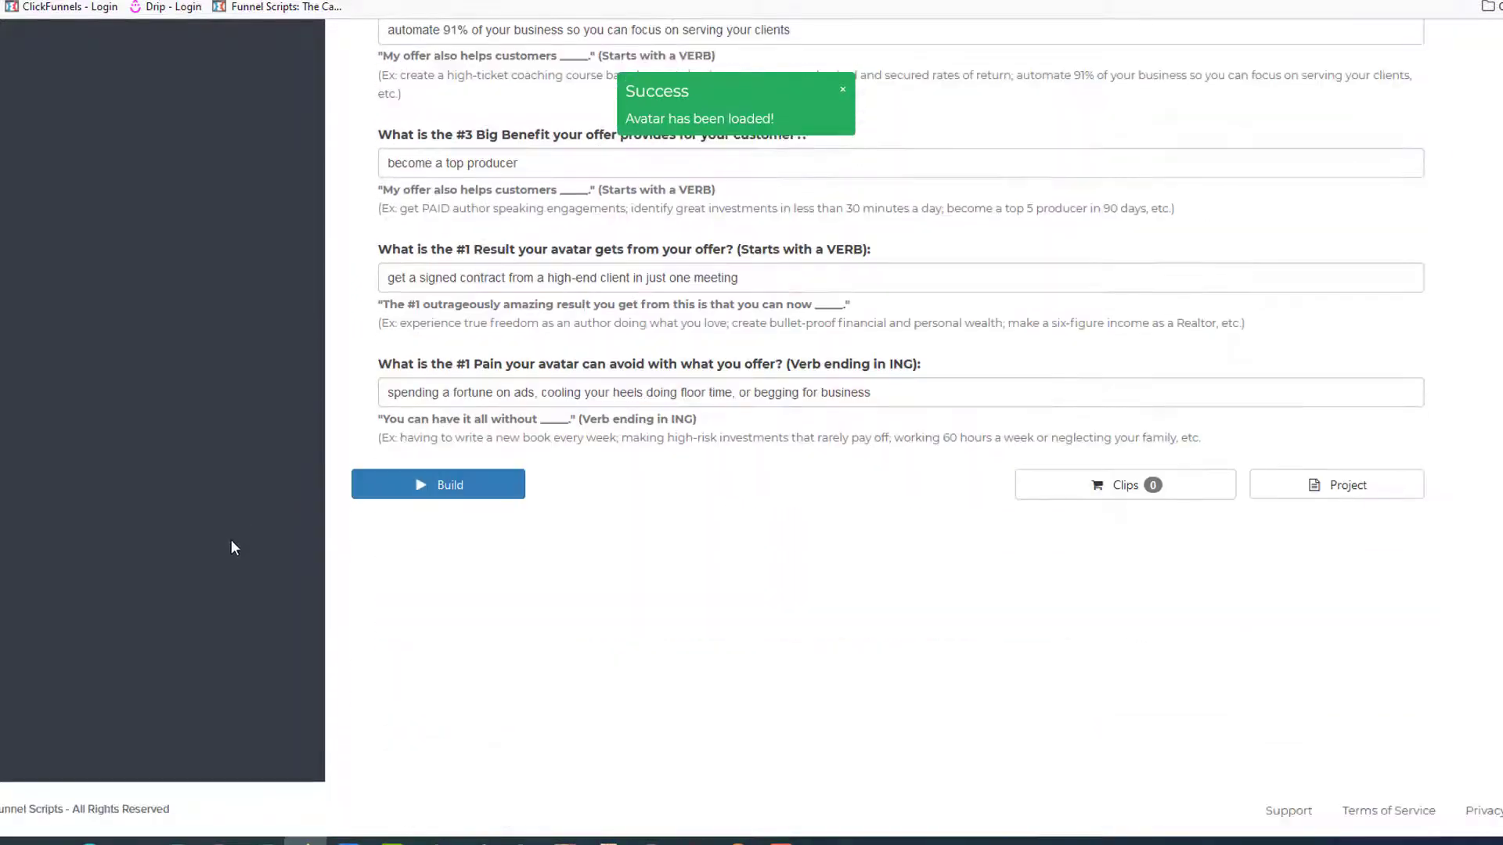
pyautogui.click(411, 491)
pyautogui.scroll(-4, 205, 457)
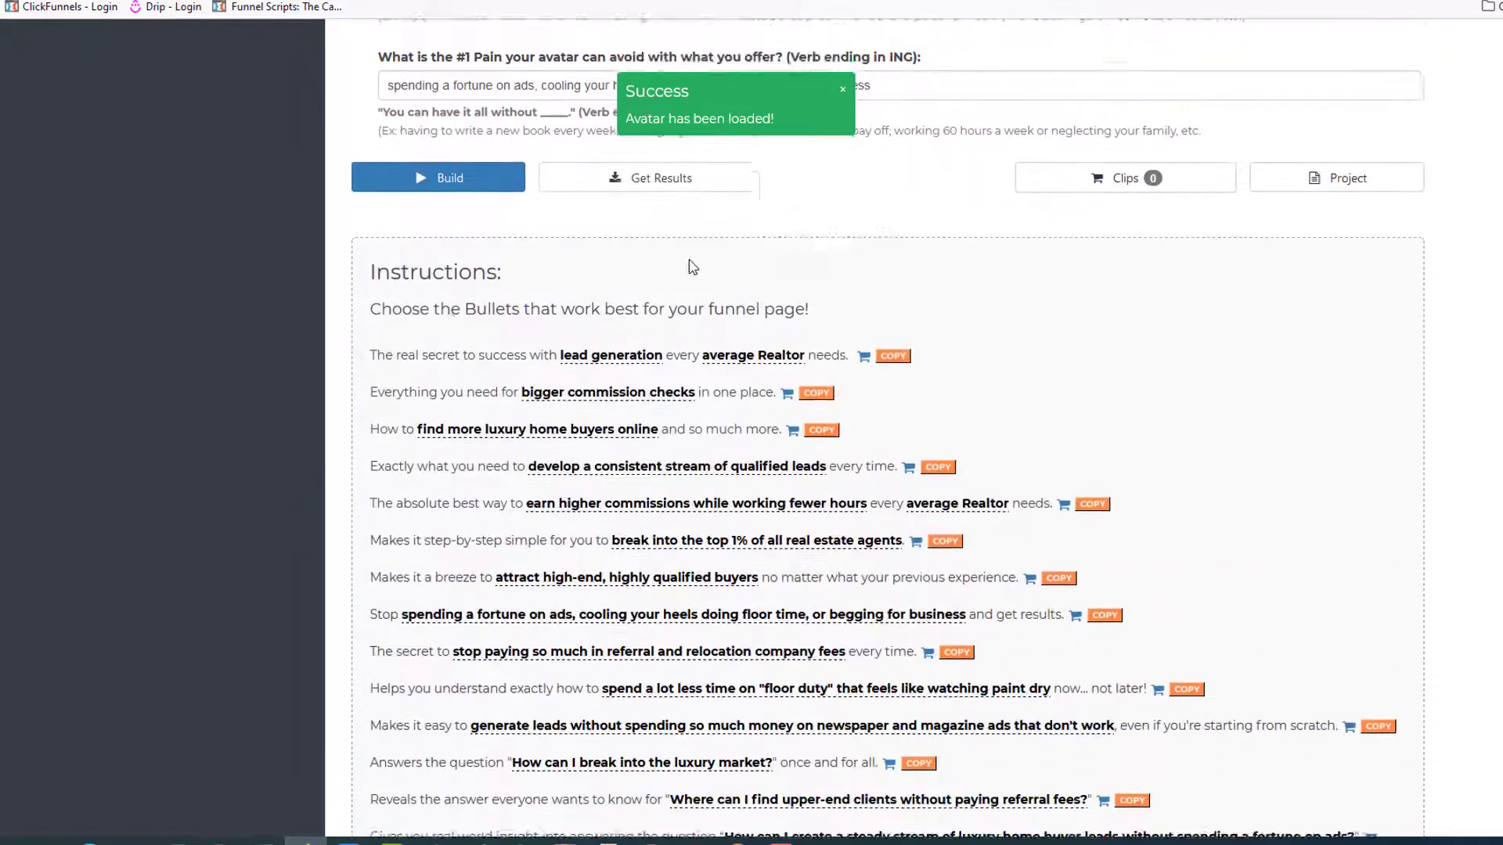
pyautogui.scroll(-2, 693, 267)
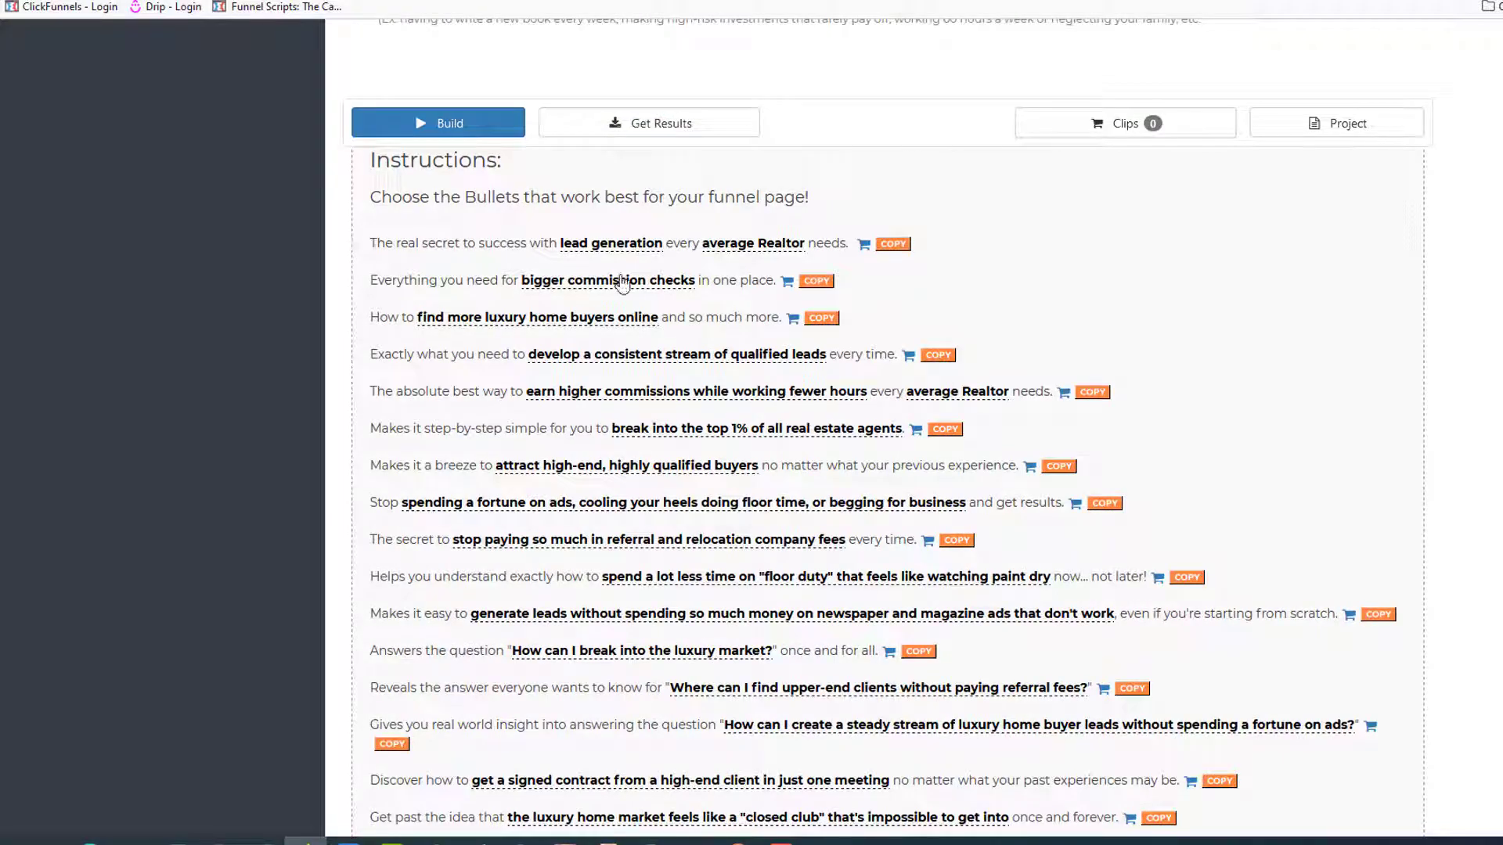
pyautogui.scroll(-8, 495, 384)
pyautogui.scroll(3, 495, 384)
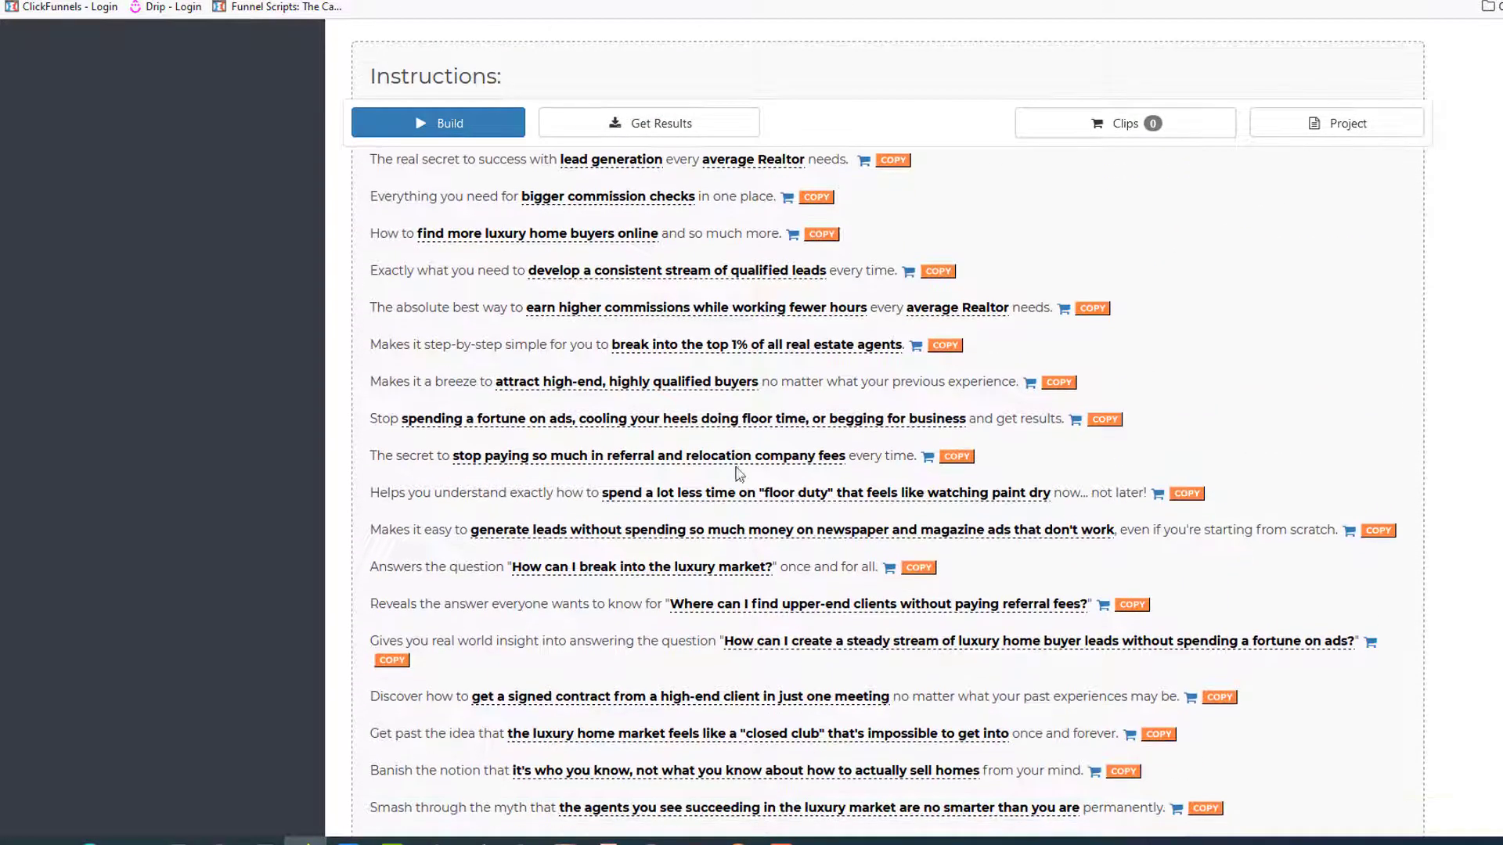
pyautogui.scroll(2, 532, 368)
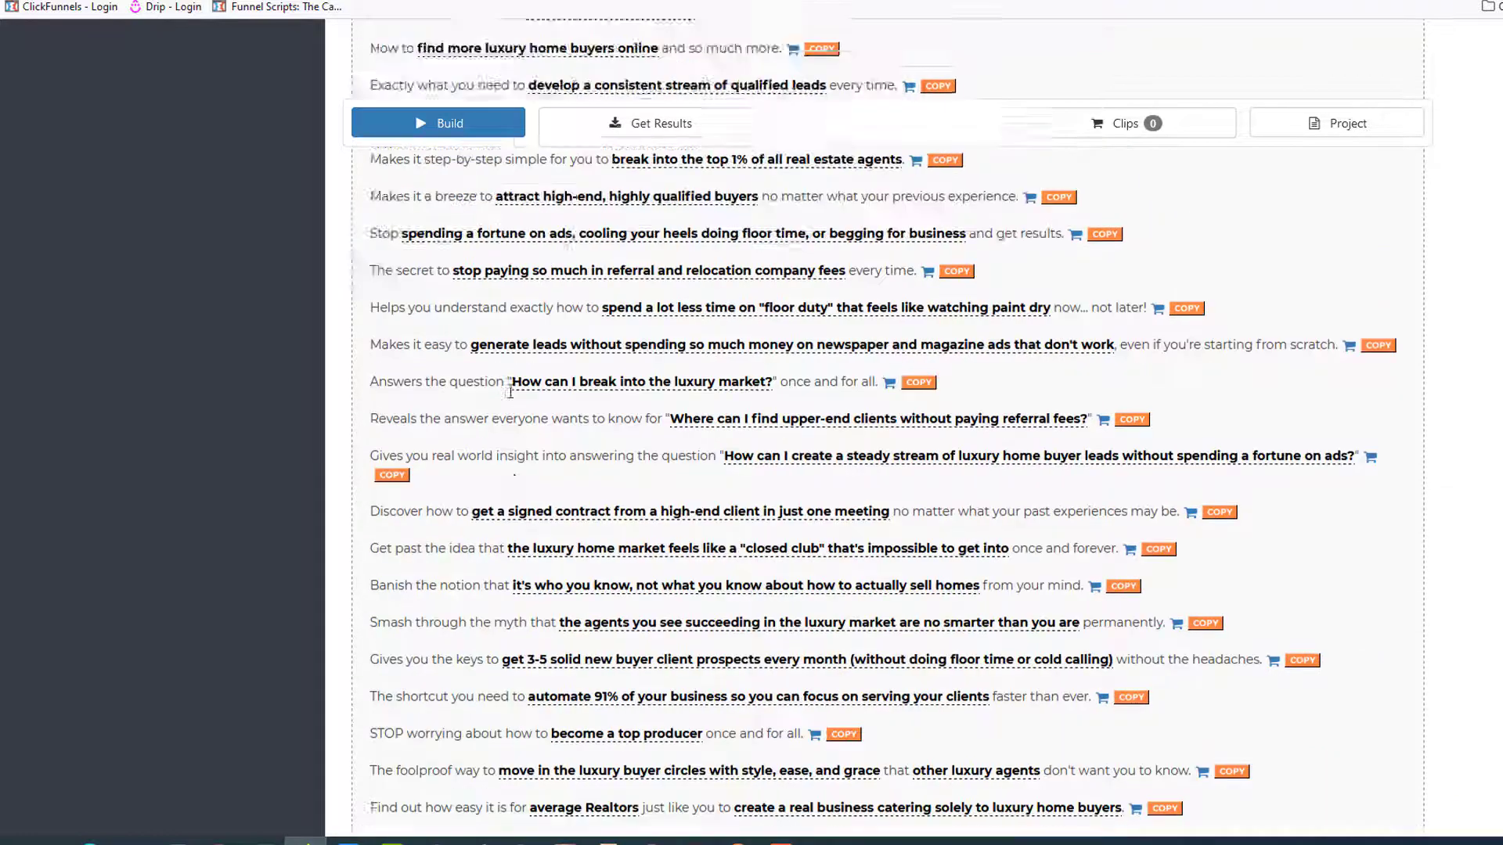
pyautogui.scroll(2, 399, 402)
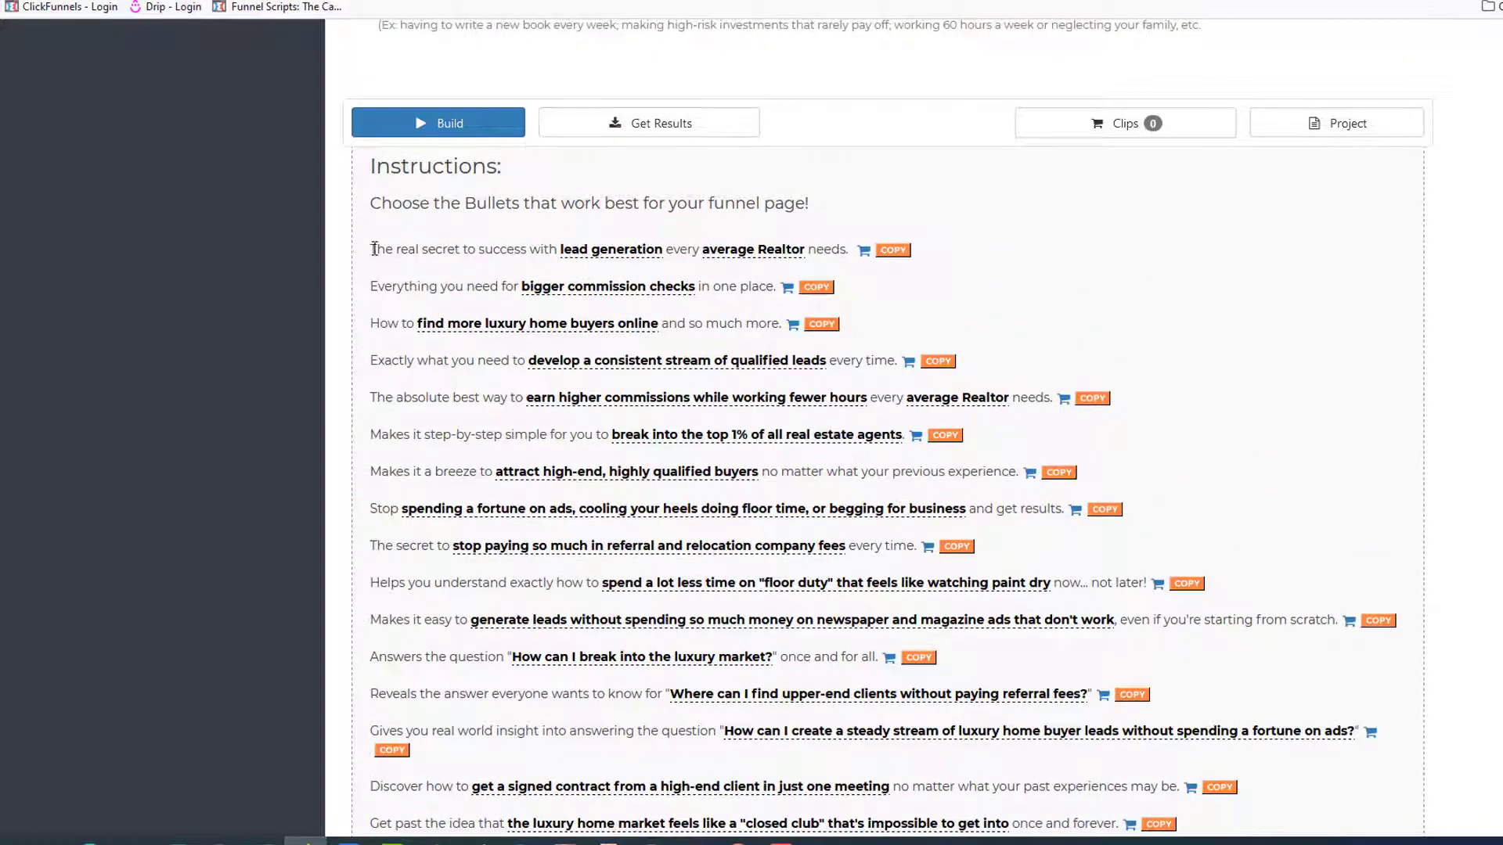
# - Copy the bullets from "The real secret to success" through "Reveals the answer everyone wants" and paste them below the Word title in a smaller font
pyautogui.moveTo(374, 248); pyautogui.dragTo(1189, 716)
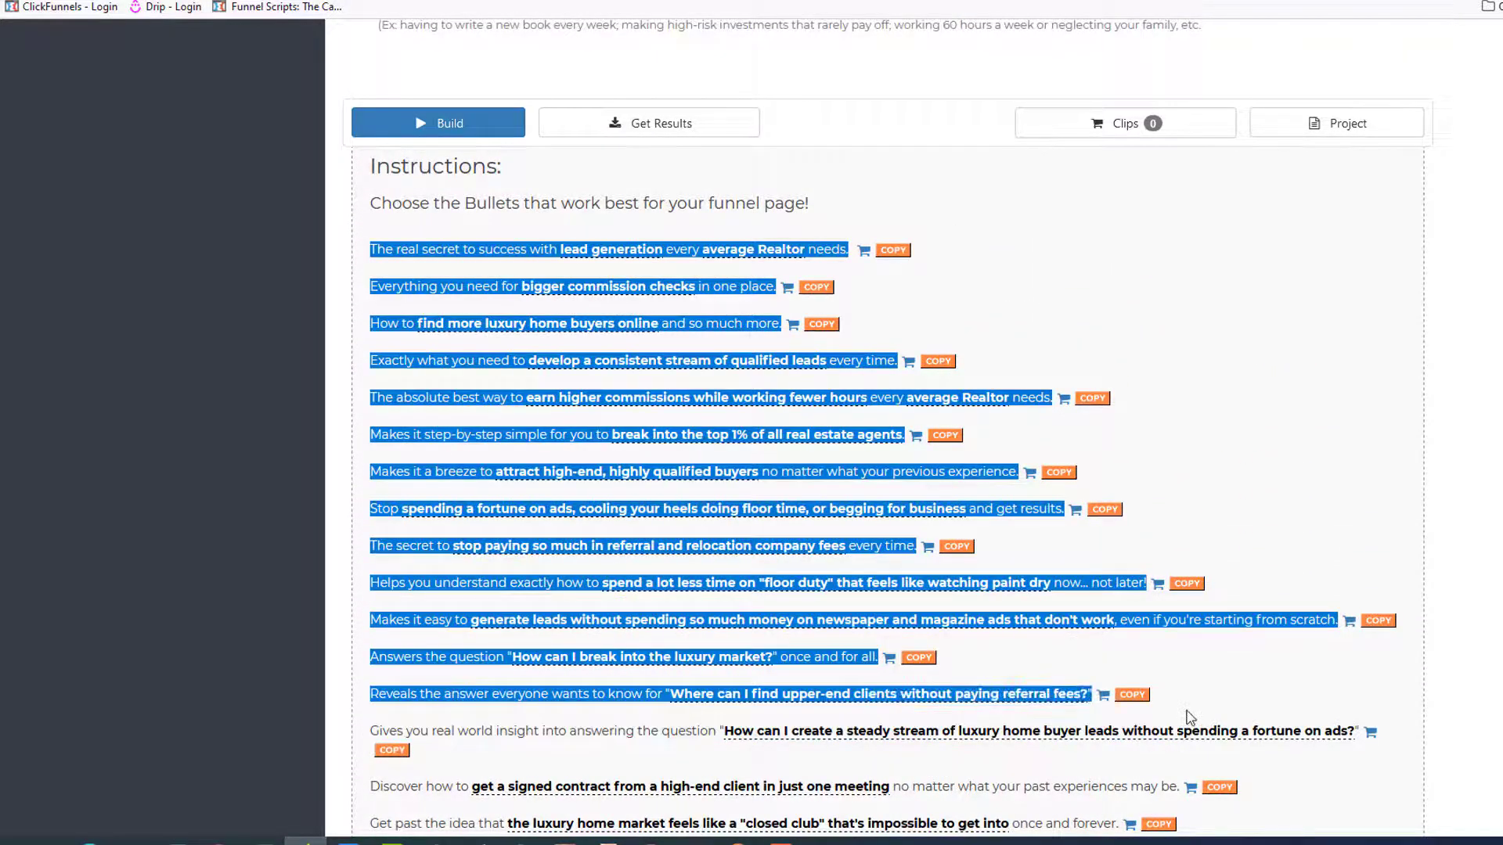
pyautogui.click(175, 842)
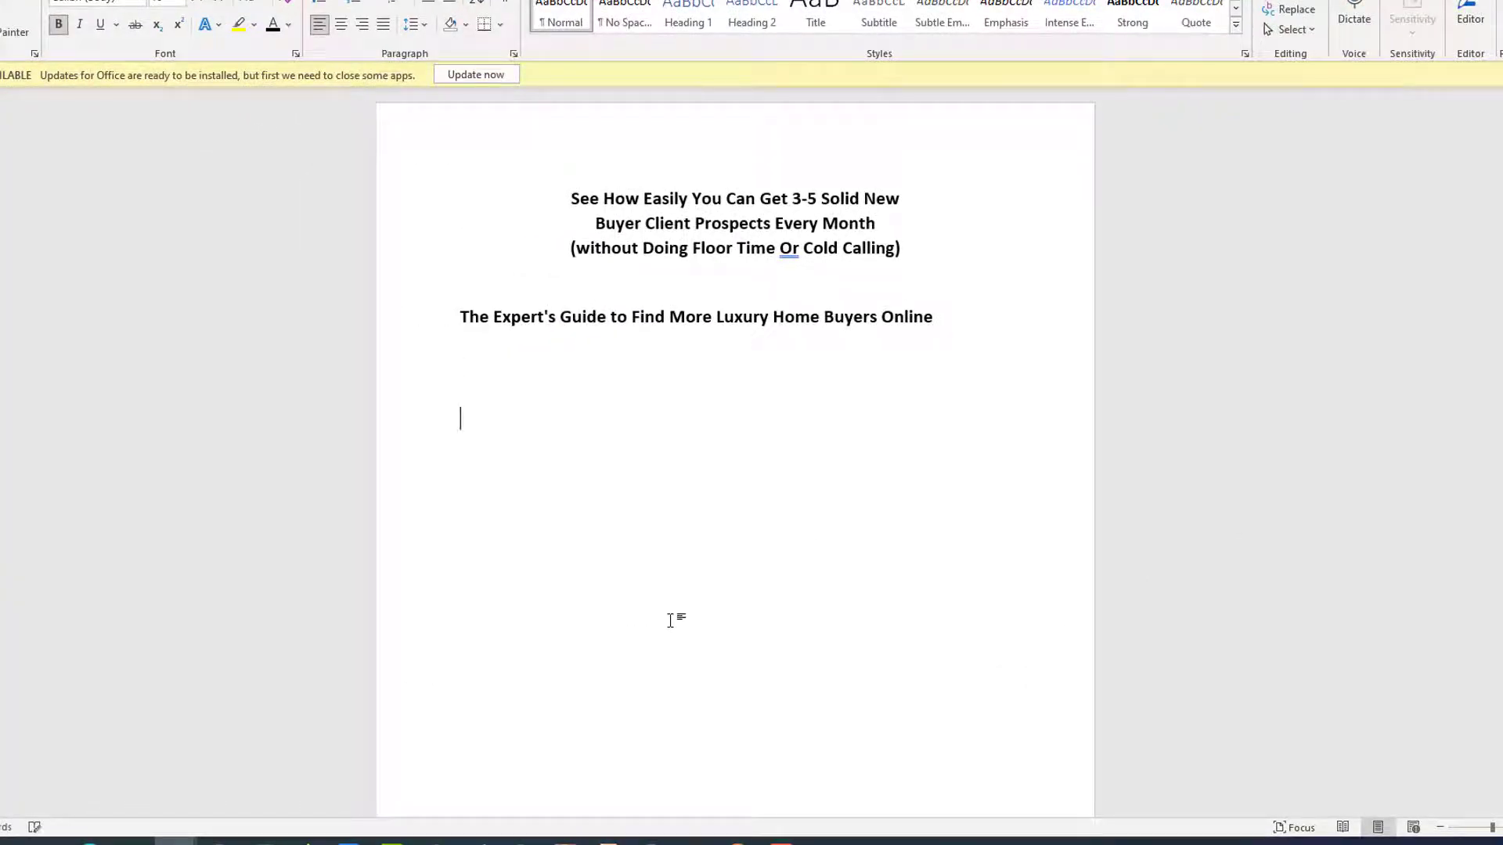
pyautogui.click(186, 1)
pyautogui.click(171, 102)
pyautogui.rightClick(466, 420)
pyautogui.click(564, 509)
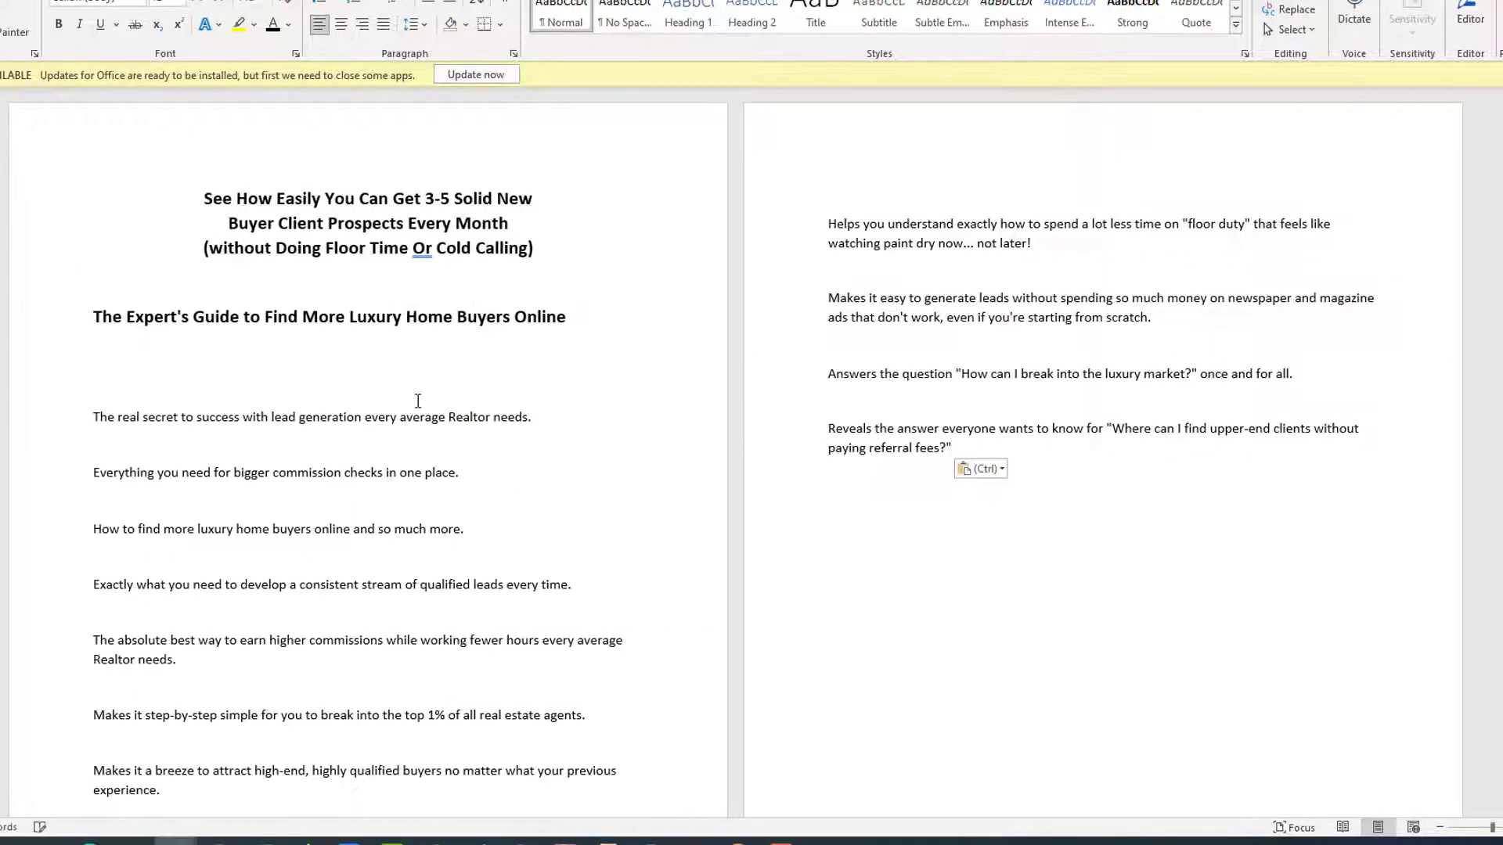
# - Format all the pasted benefit lines as a bulleted list and review the page from headline to last bullet
pyautogui.scroll(-2, 396, 435)
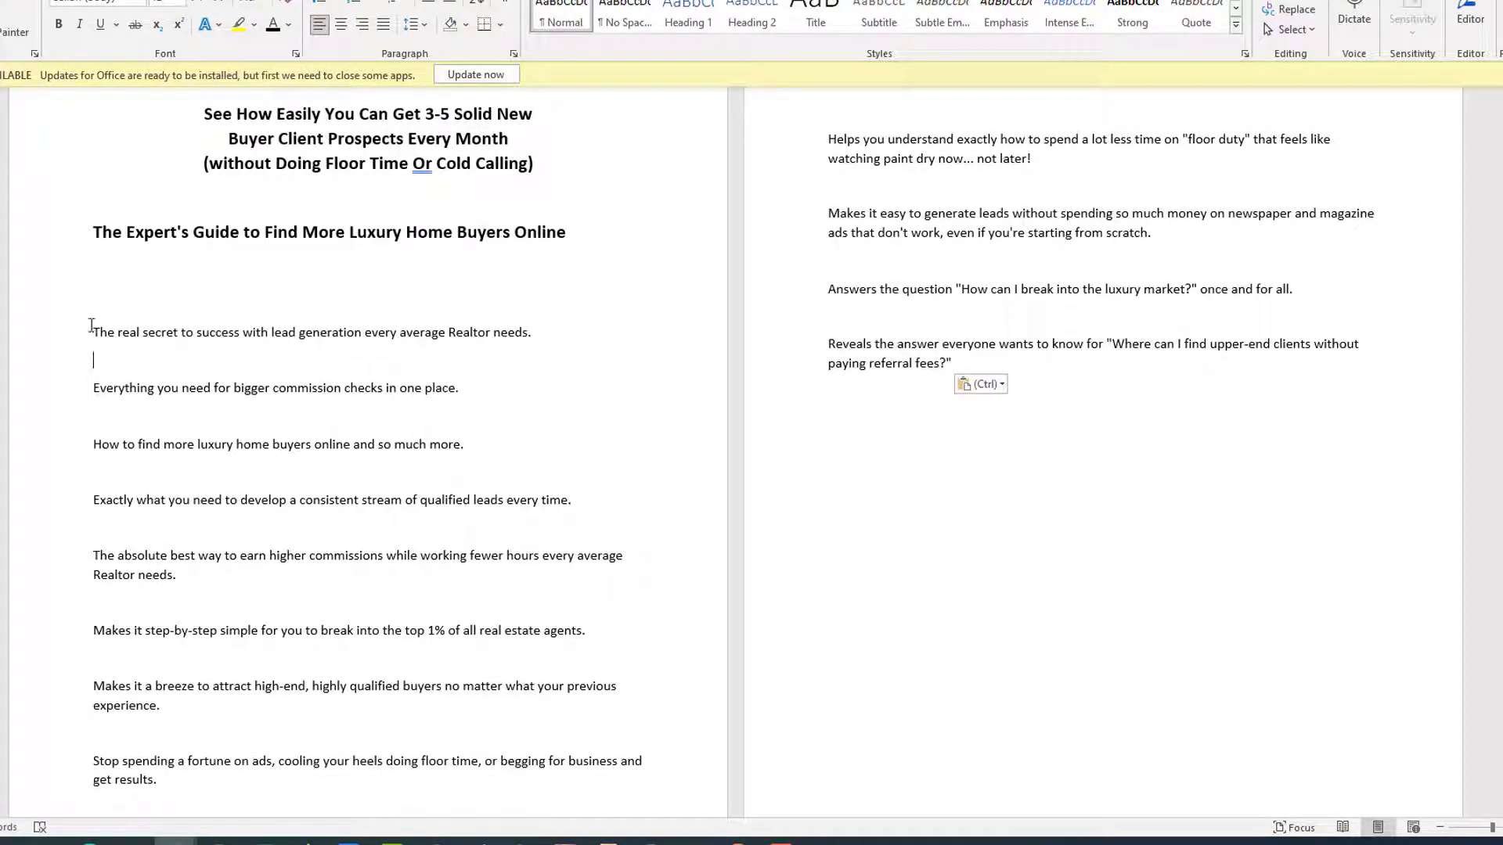
pyautogui.moveTo(90, 324); pyautogui.dragTo(989, 623)
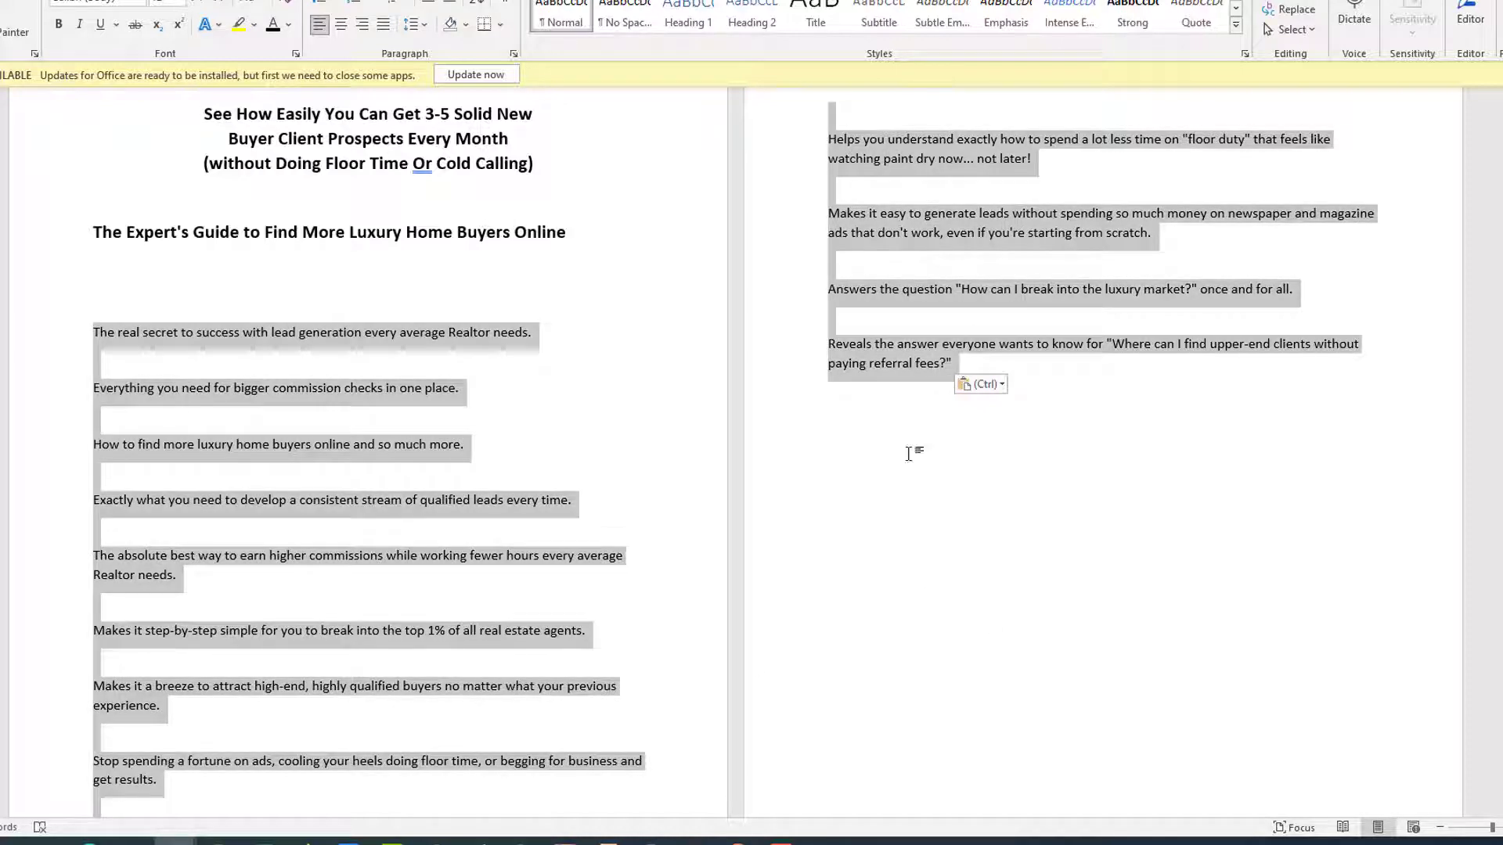
pyautogui.click(325, 7)
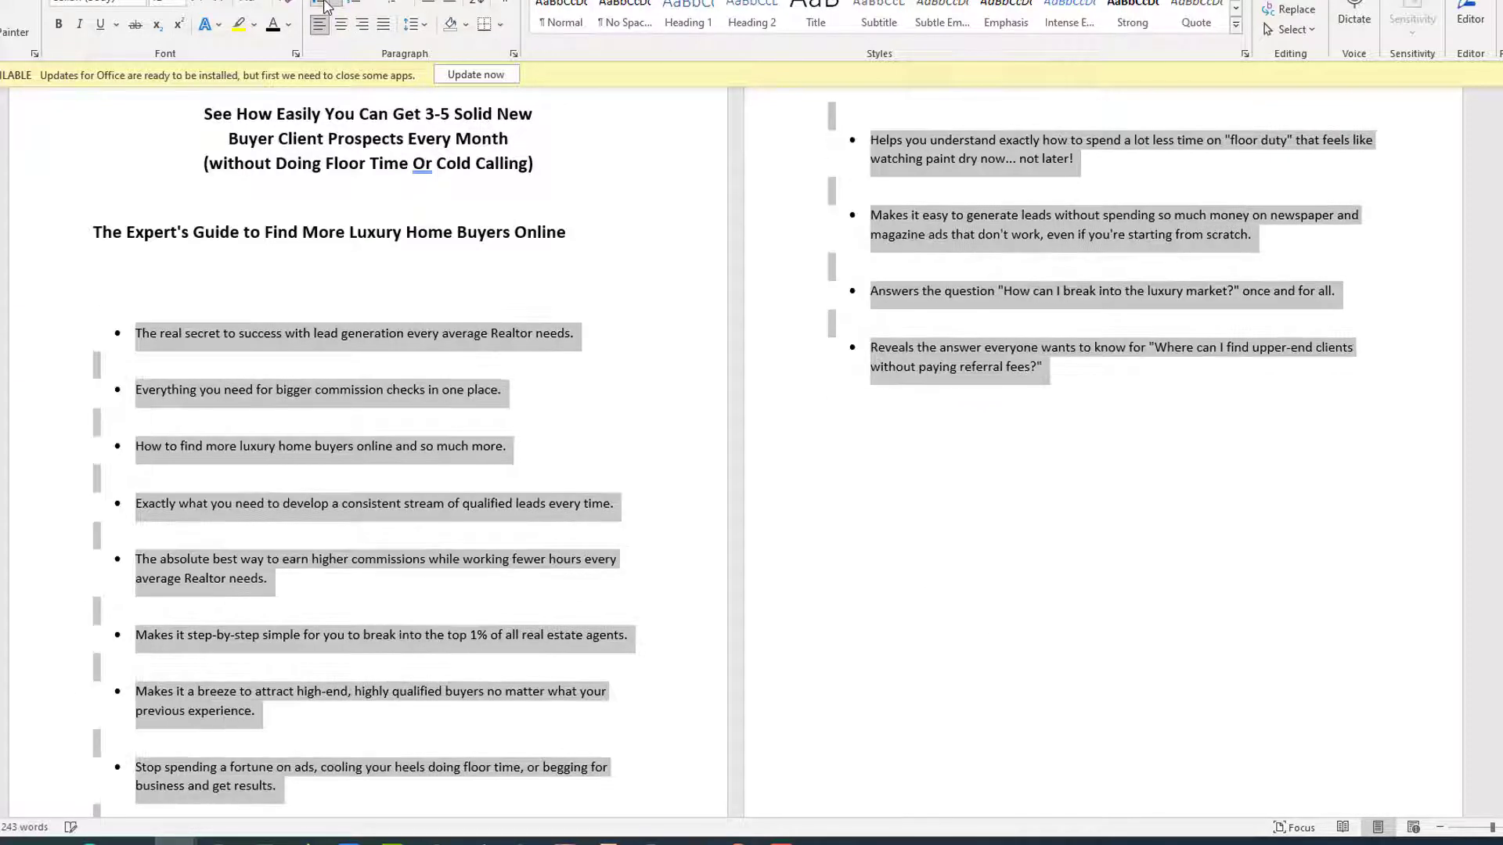
pyautogui.click(560, 417)
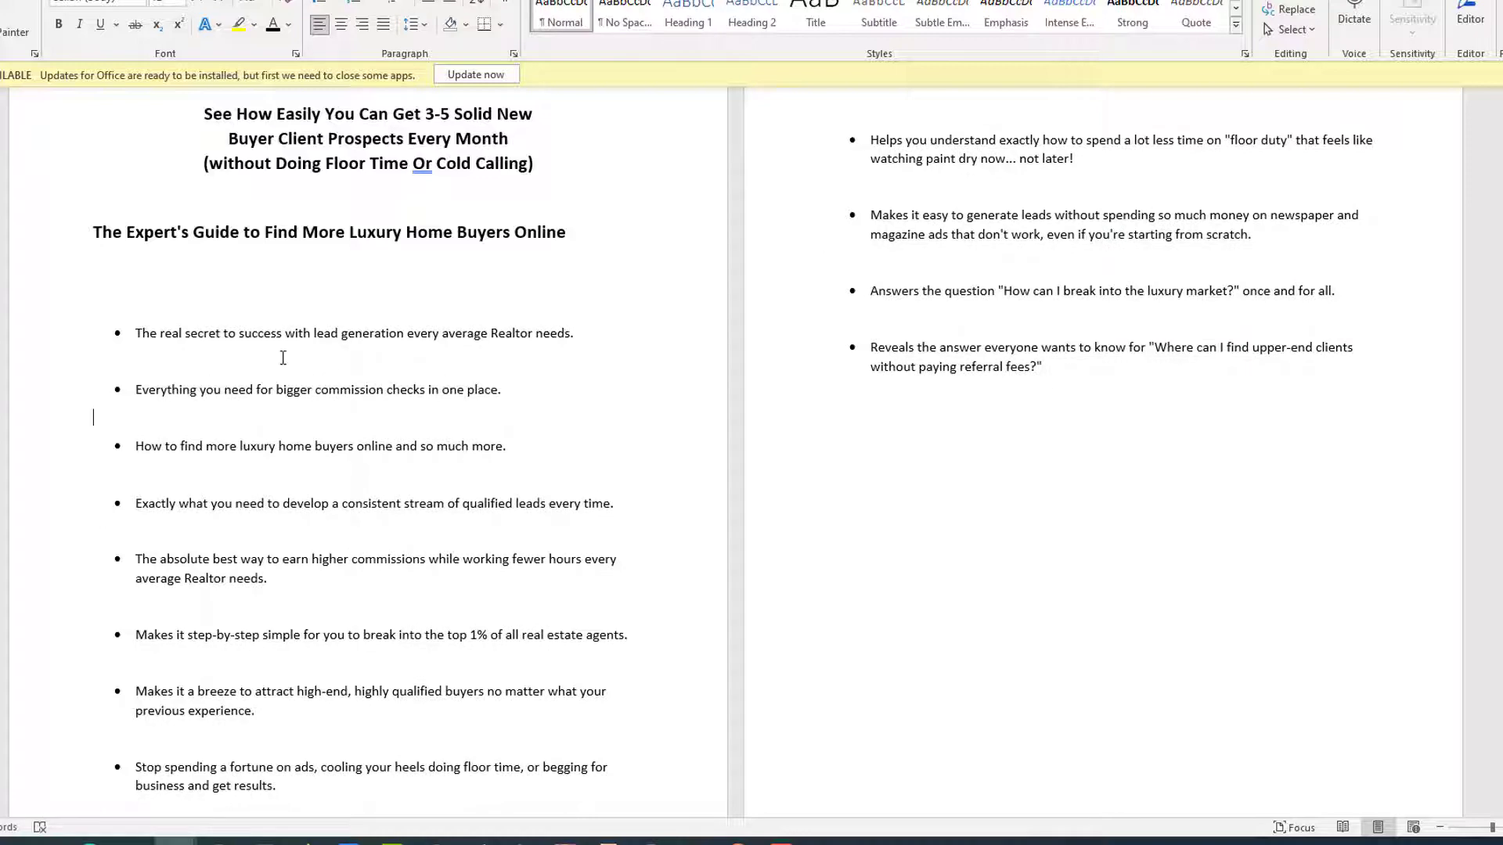
pyautogui.scroll(1, 375, 367)
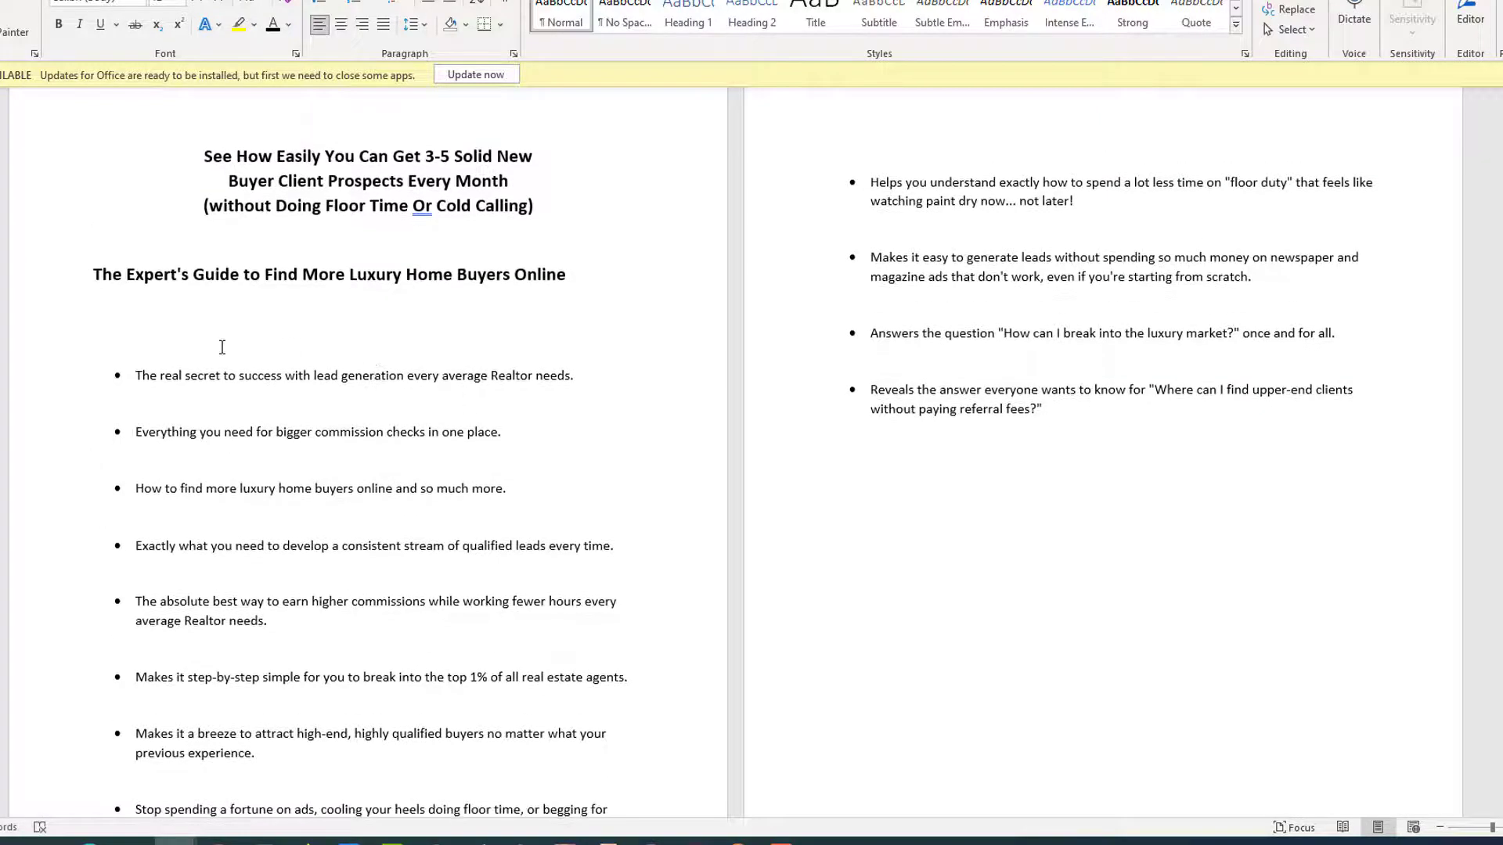
pyautogui.scroll(-3, 295, 376)
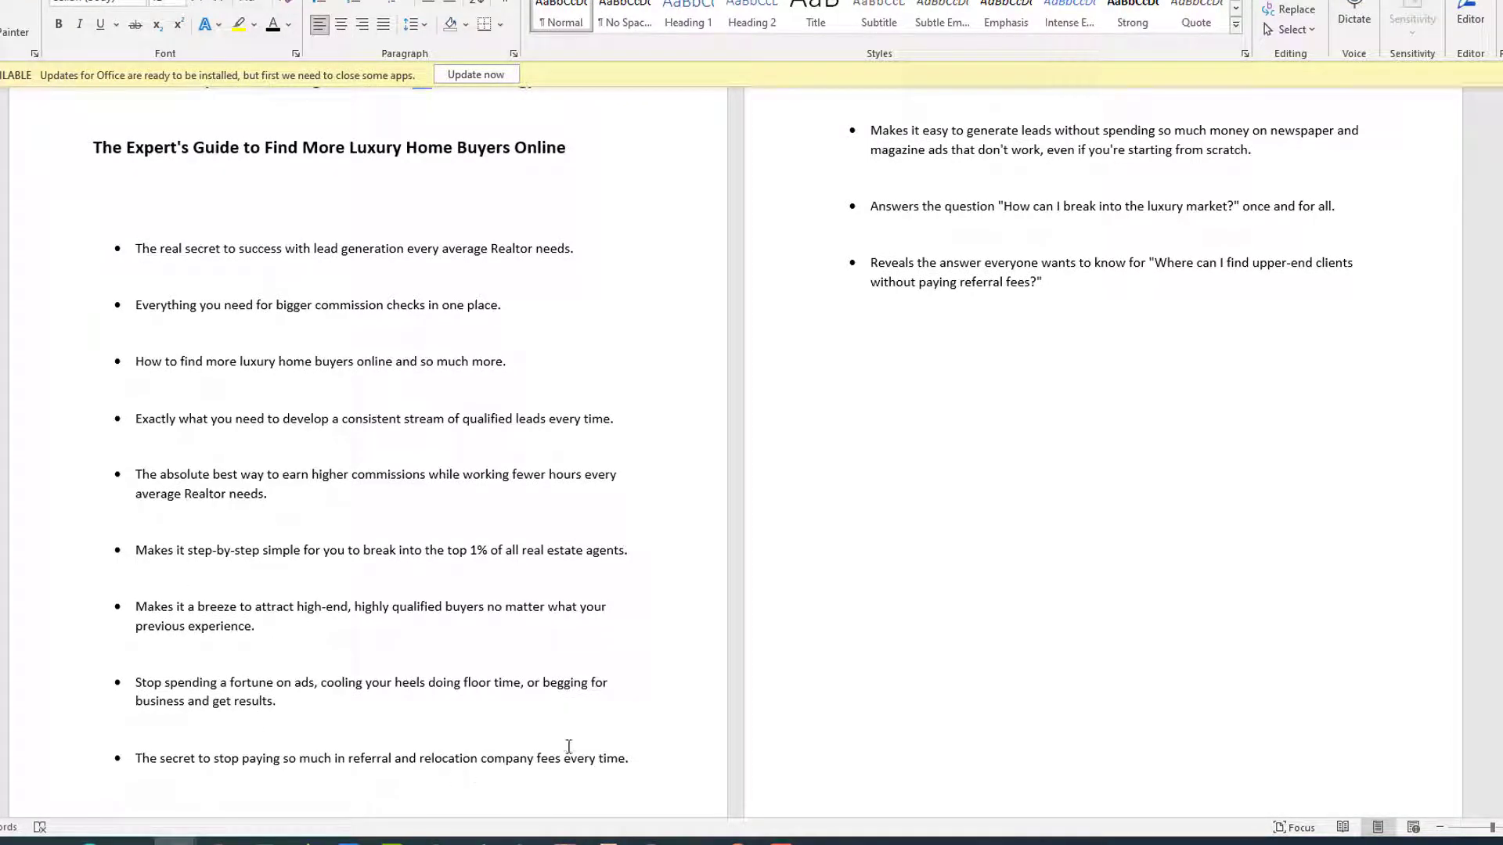
pyautogui.scroll(2, 447, 700)
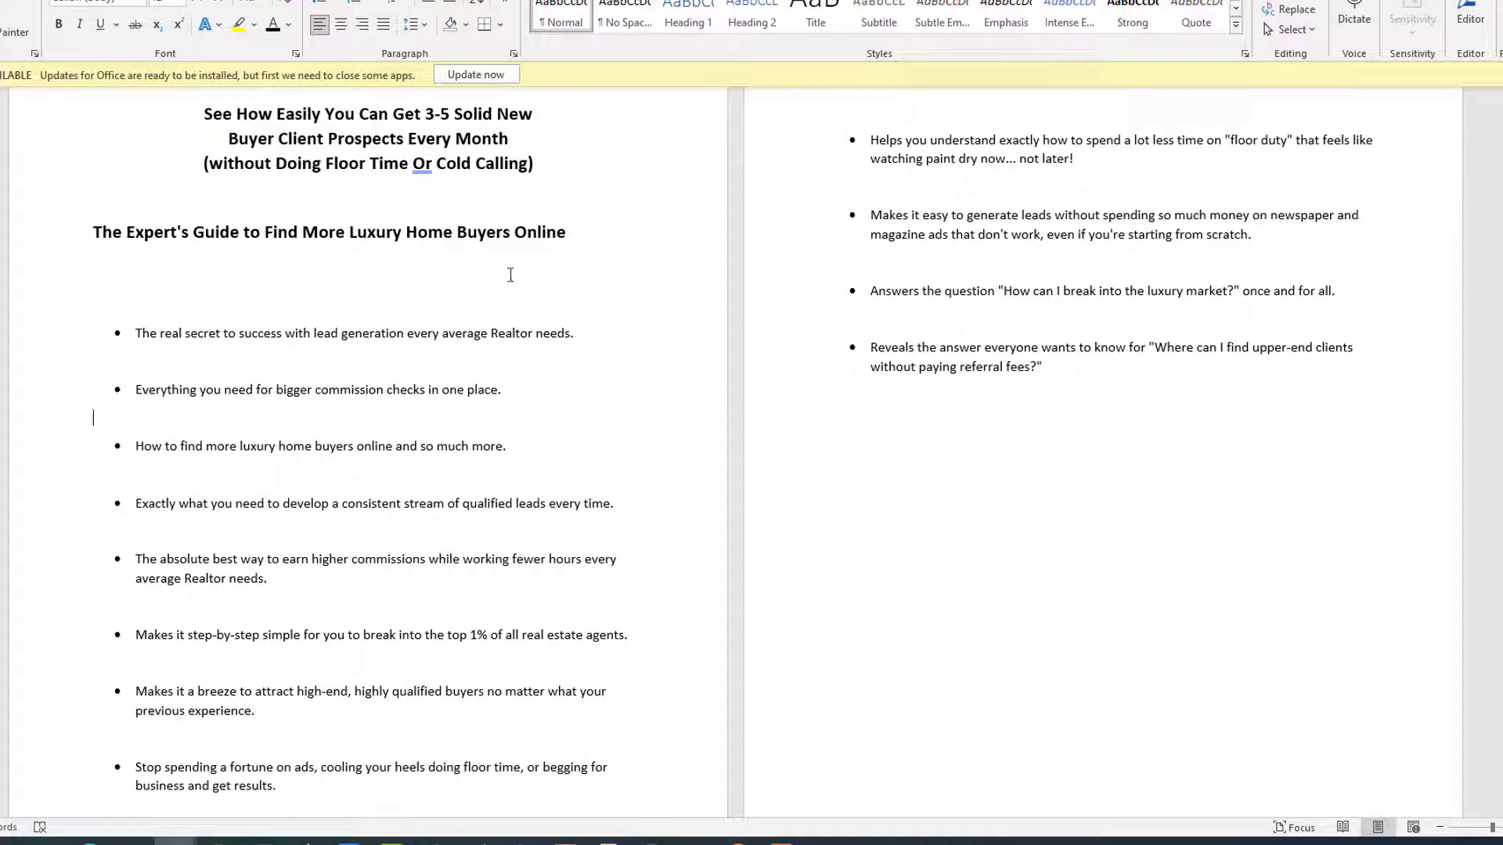
# - Move the Word window aside, view the remaining Funnel Scripts bullets, and return to the Book Funnels checklist to view its script links
pyautogui.moveTo(376, 2); pyautogui.dragTo(1, 70)
pyautogui.scroll(-6, 409, 315)
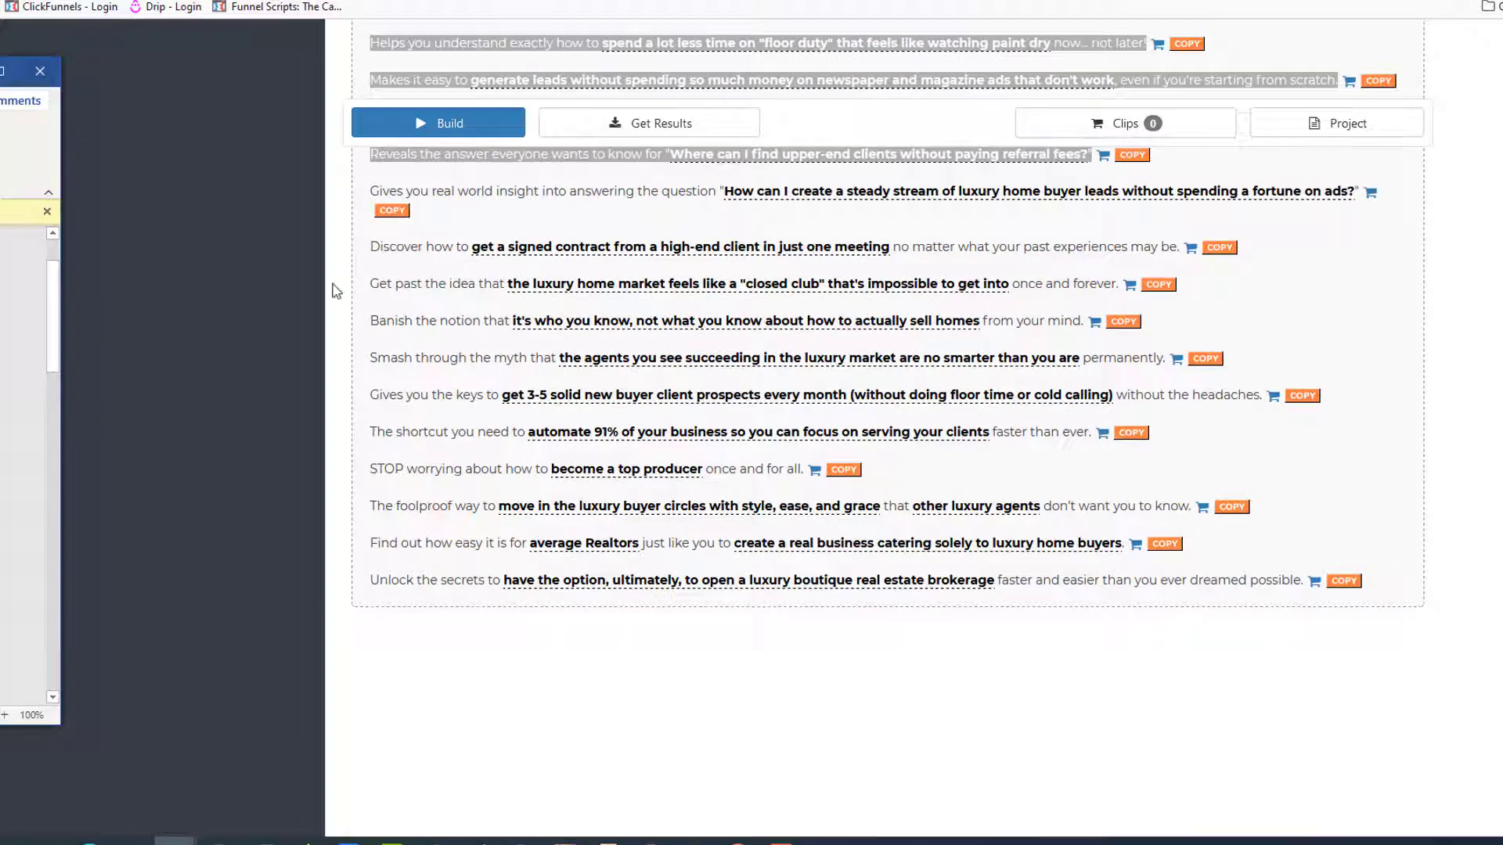
pyautogui.click(345, 258)
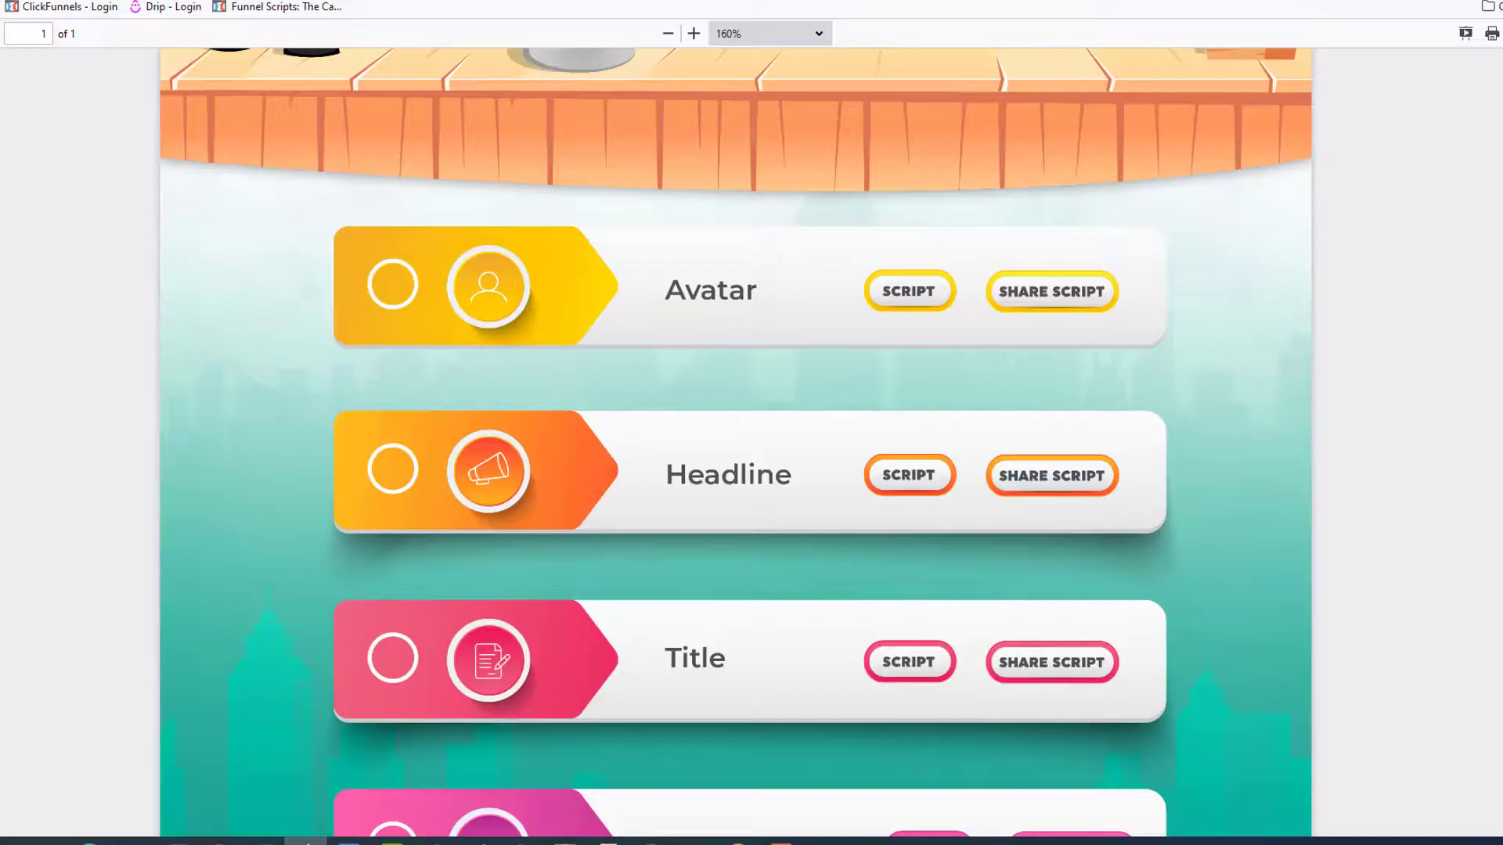
pyautogui.scroll(-5, 337, 232)
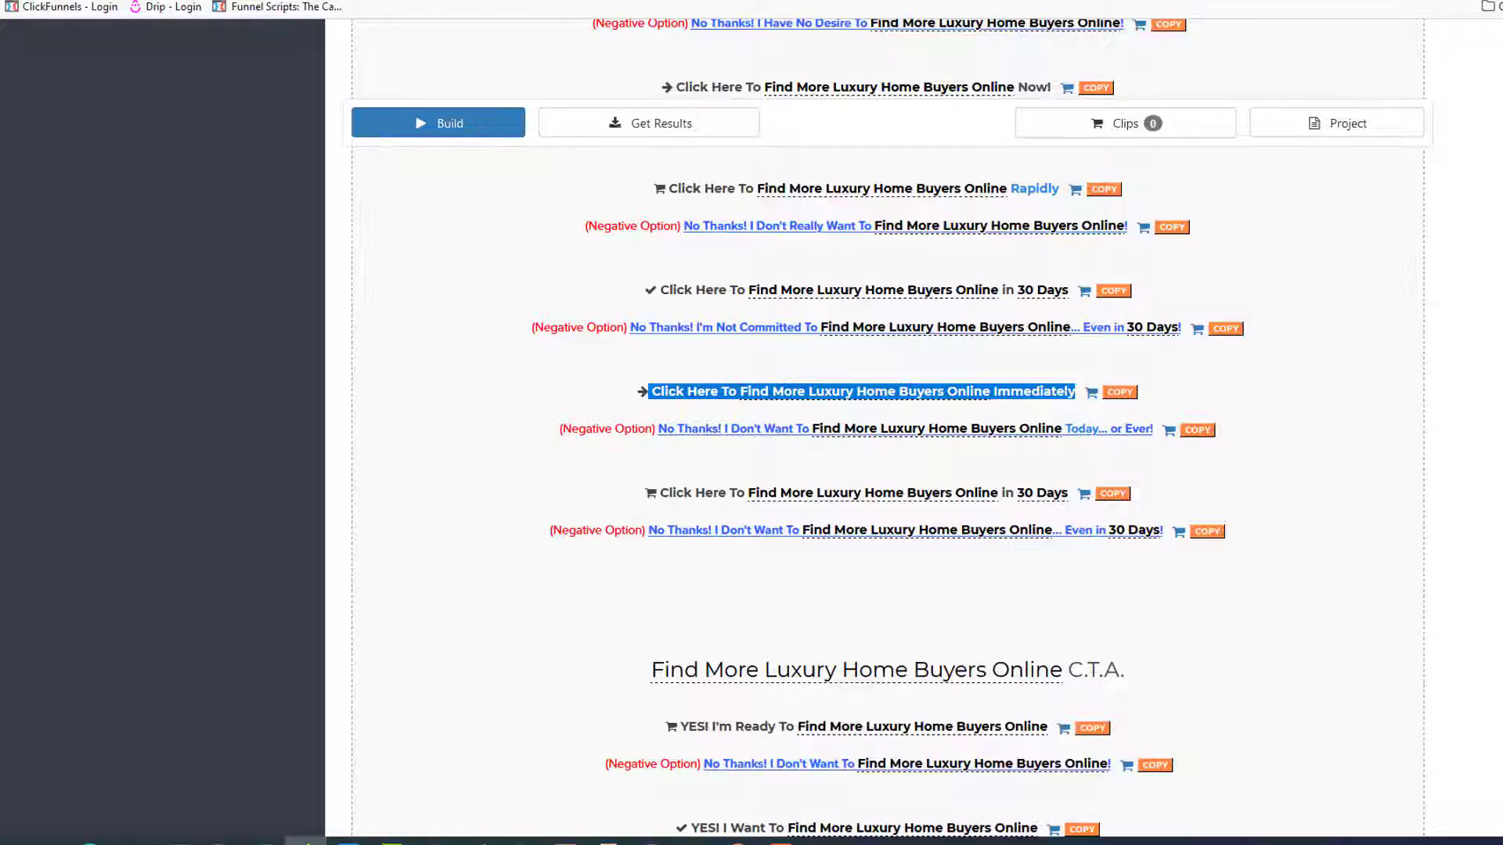
# - Load the most recently updated saved avatar into the call-to-action script form
pyautogui.scroll(20, 231, 156)
pyautogui.scroll(-7, 235, 161)
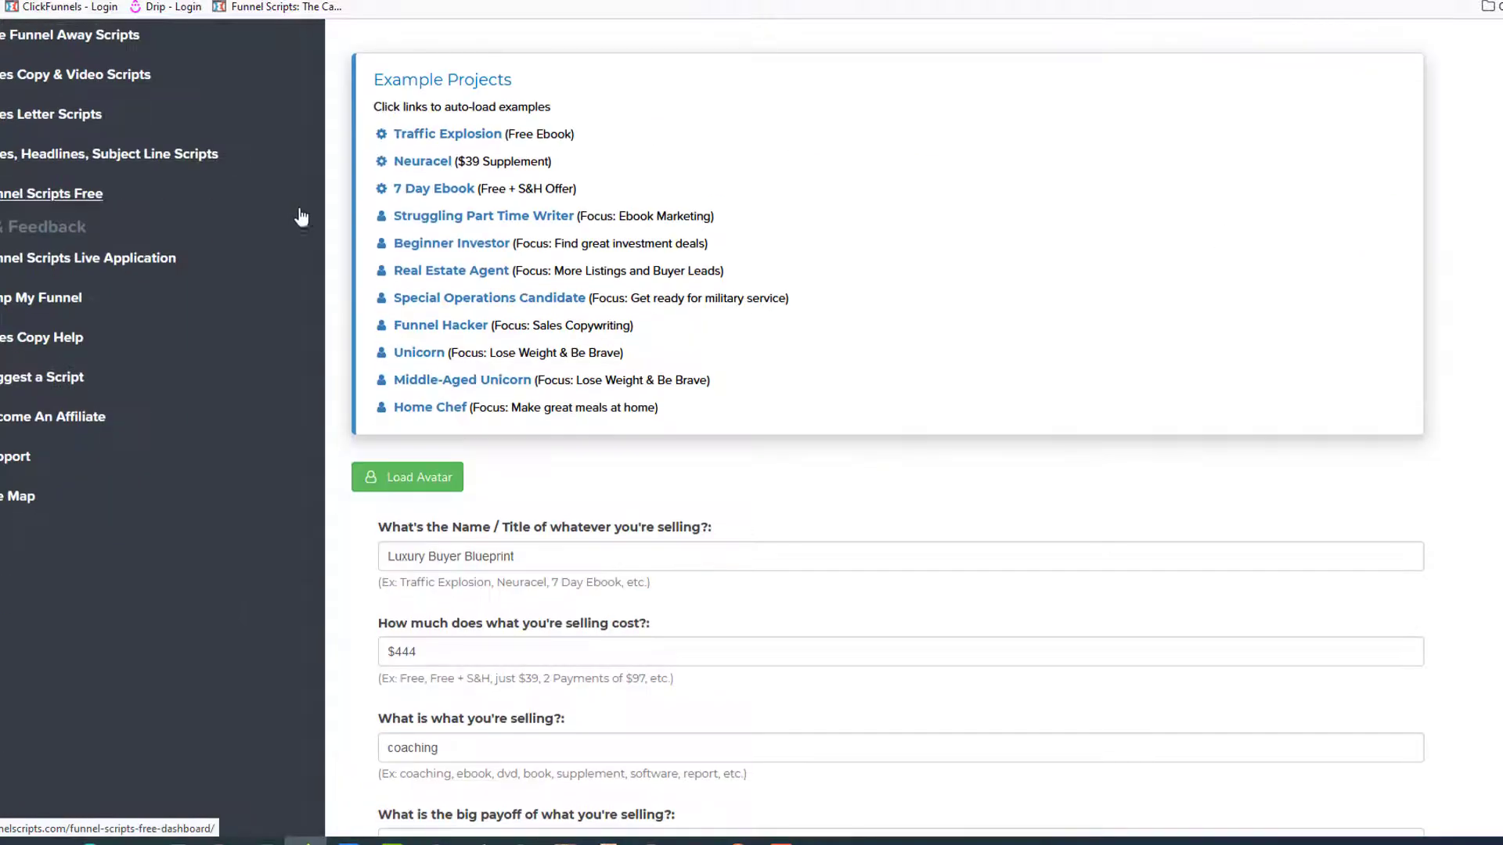
pyautogui.click(409, 476)
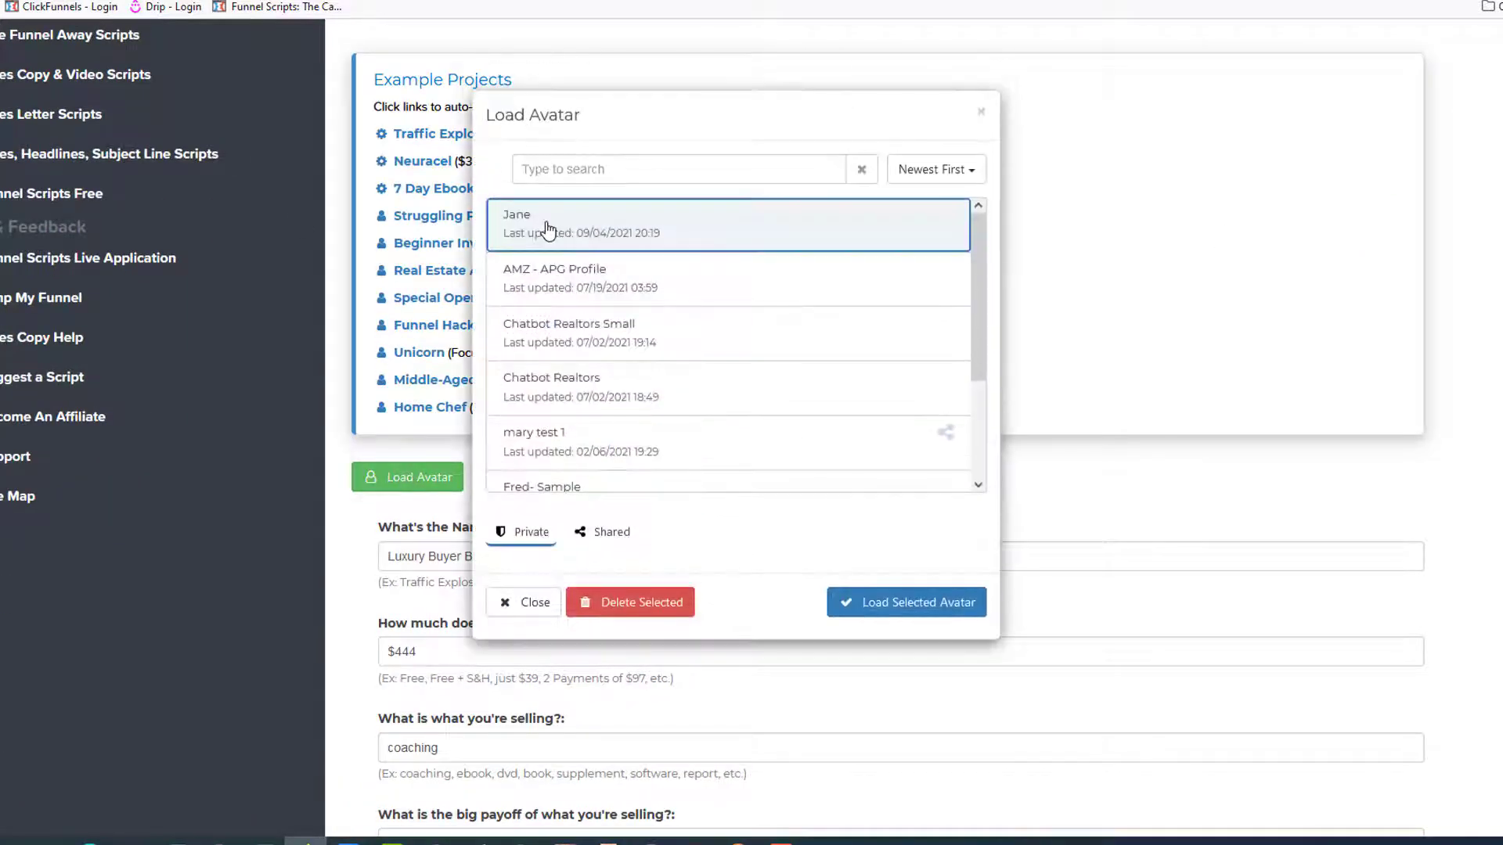
pyautogui.click(837, 602)
# - Fill in the missing product cost as $297 and build the call-to-action scripts from the loaded answers
pyautogui.scroll(-3, 368, 536)
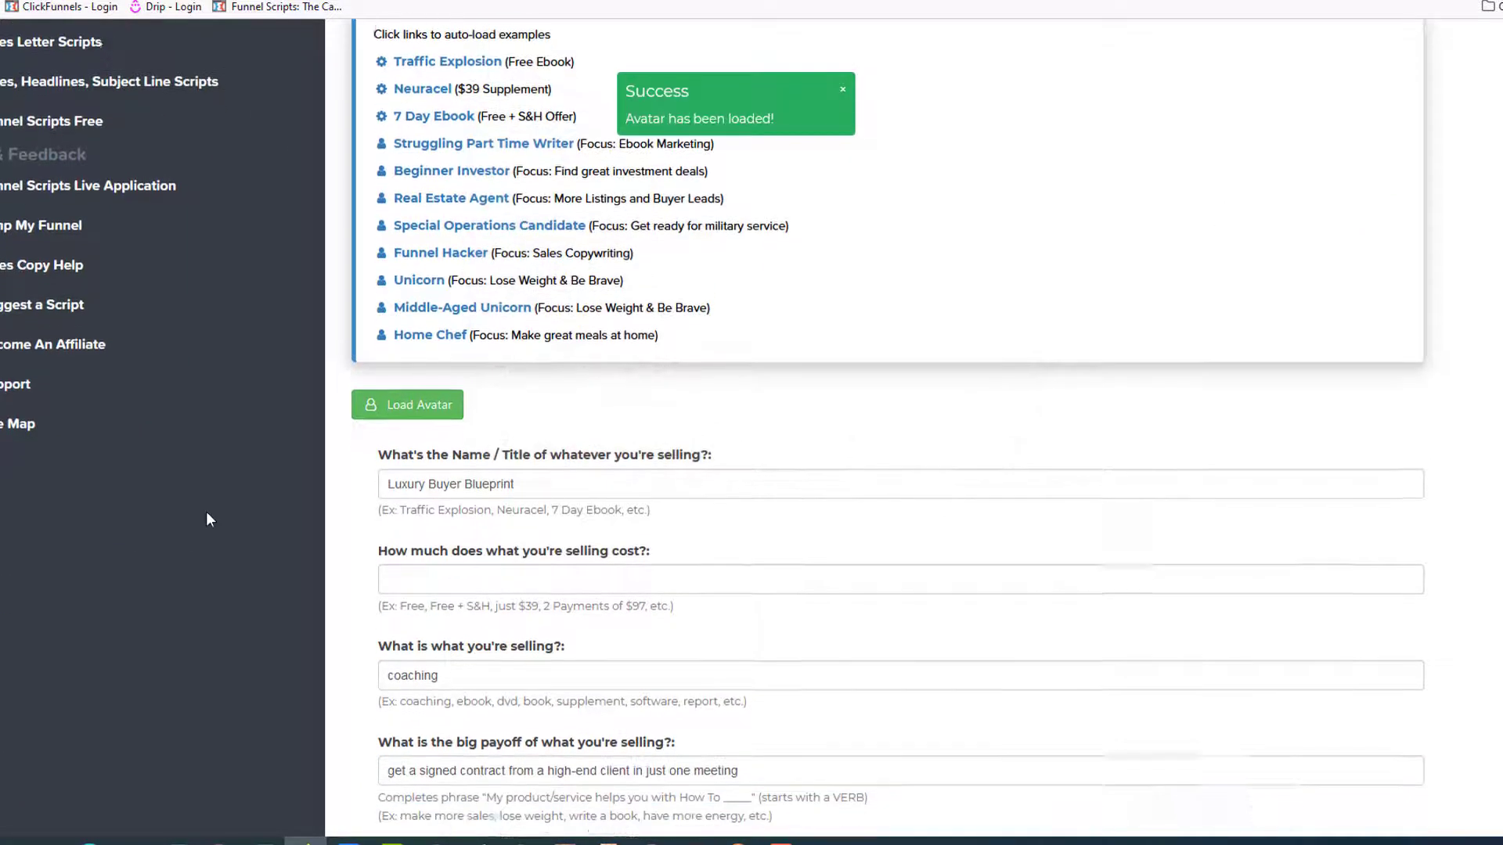
pyautogui.scroll(-5, 368, 536)
pyautogui.click(436, 484)
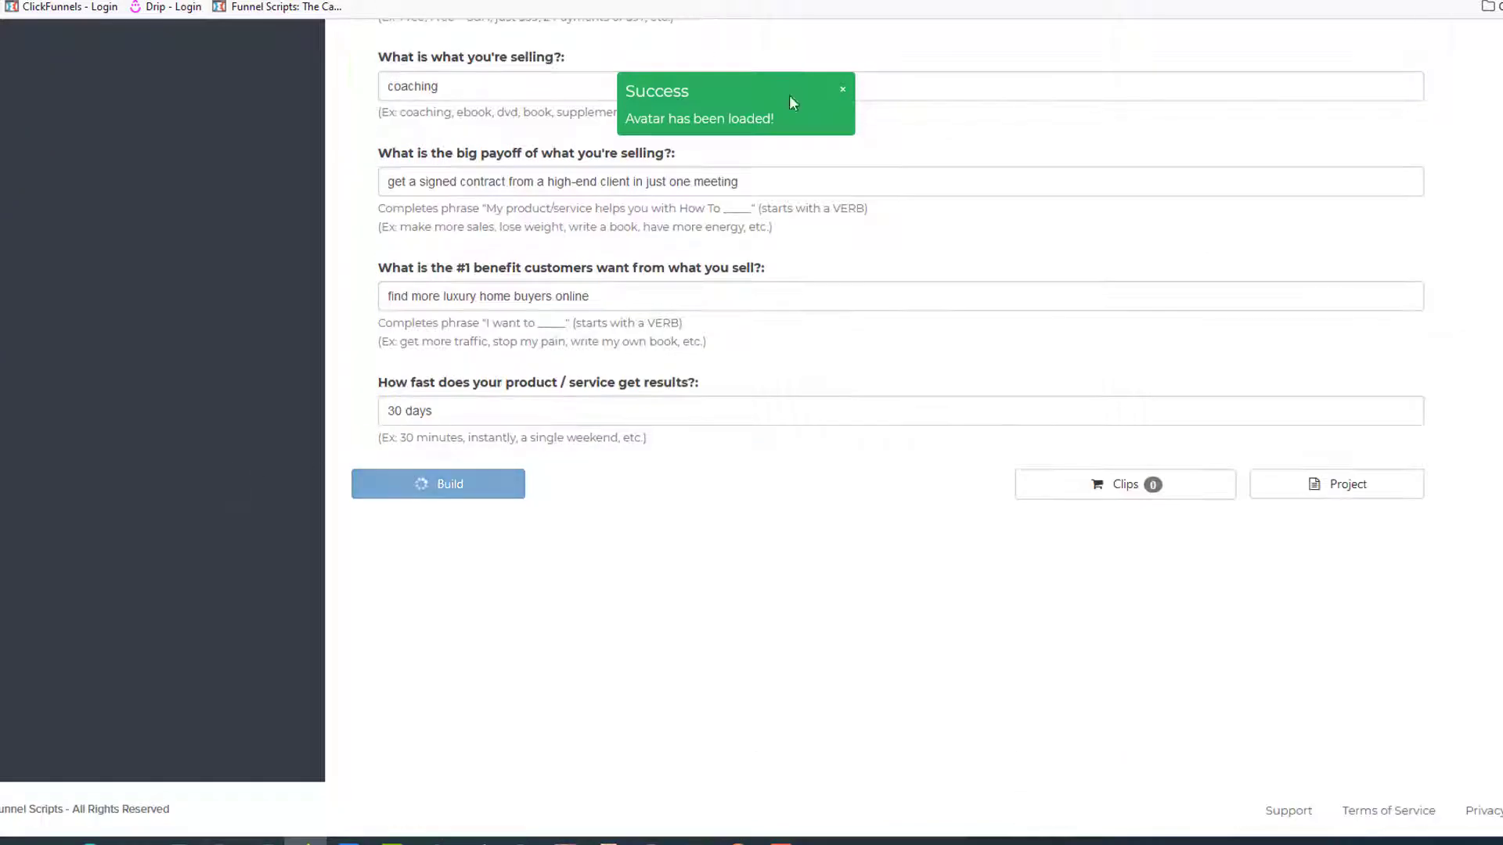
pyautogui.click(849, 88)
pyautogui.click(470, 152)
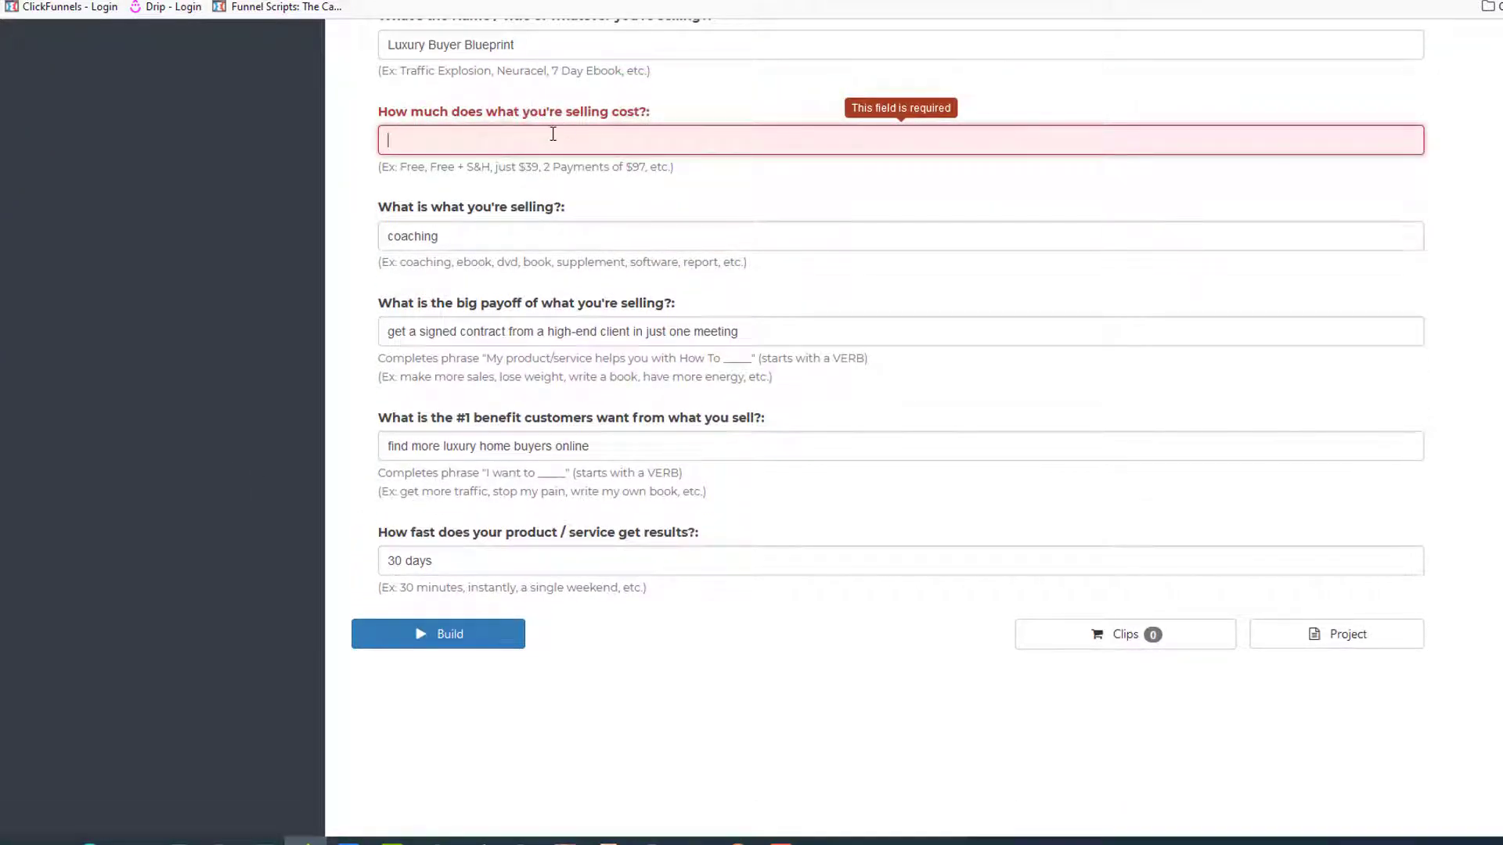
pyautogui.write('$')
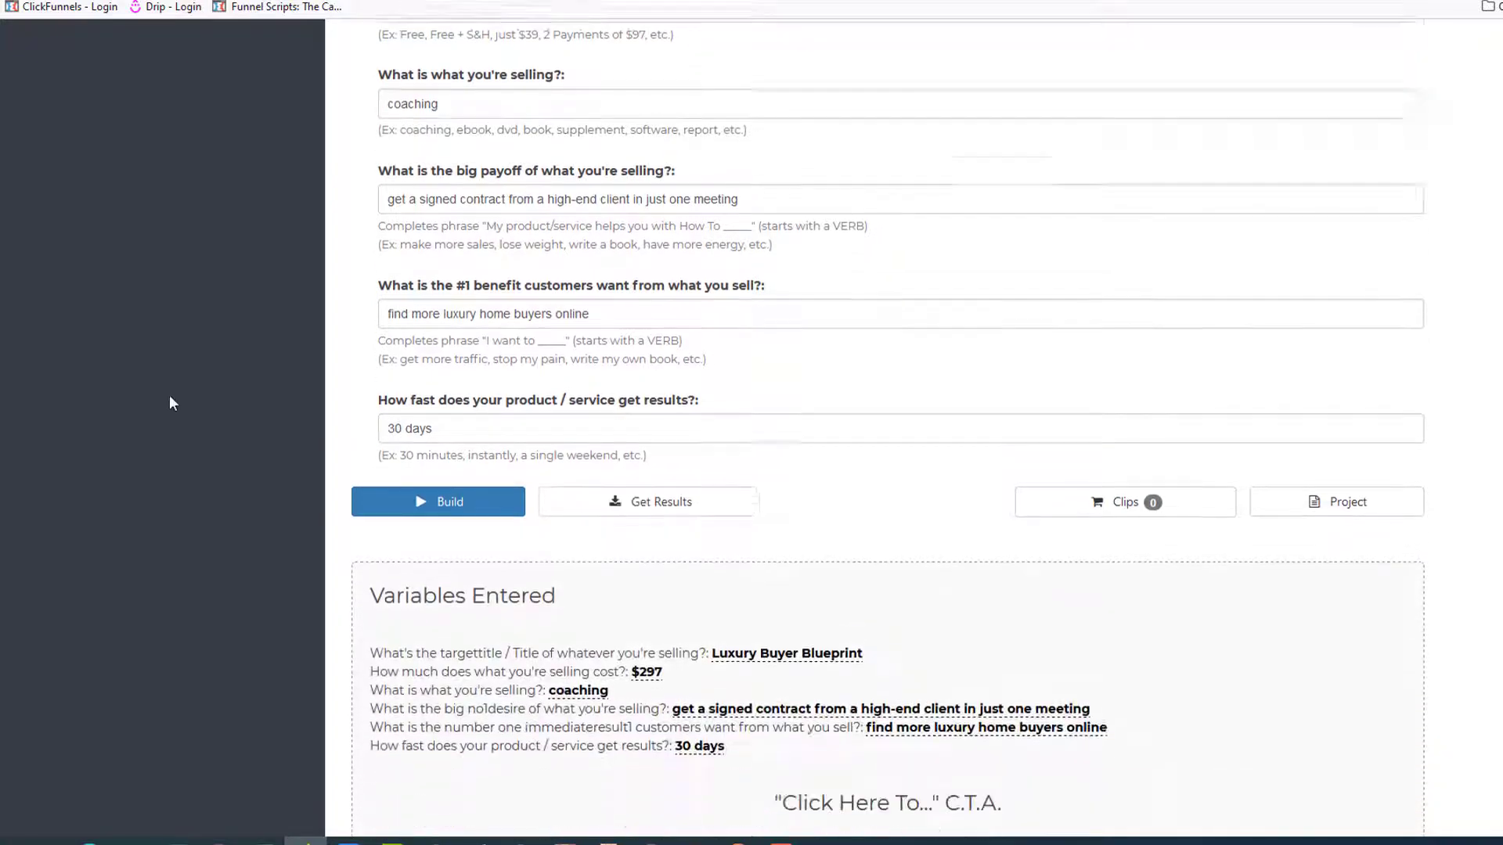
# - Review the generated calls to action, from the "Click Here To..." group down to the add-to-order options
pyautogui.scroll(-10, 600, 392)
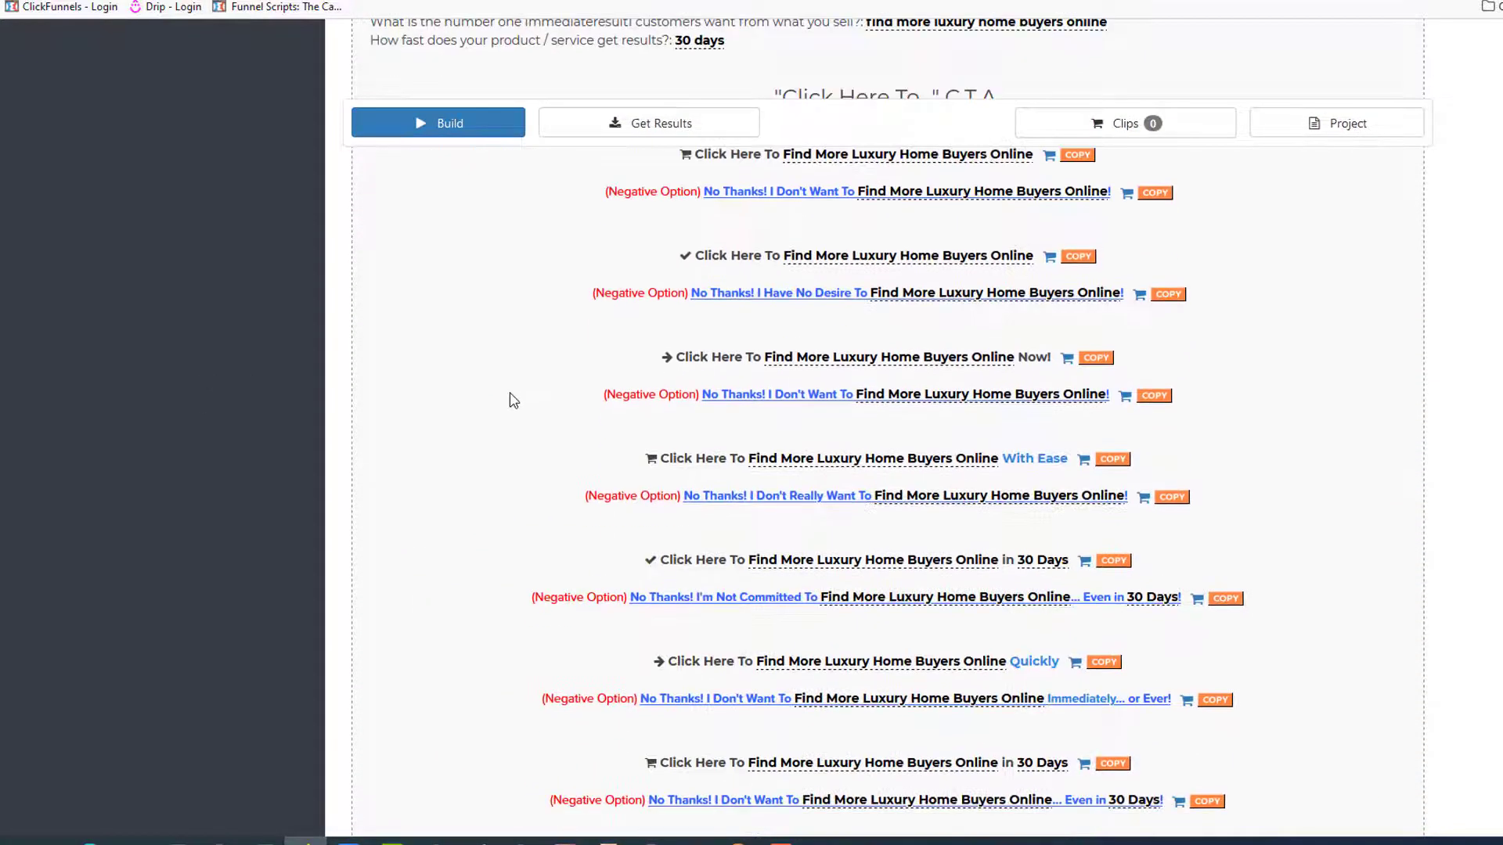
pyautogui.scroll(10, 480, 403)
pyautogui.scroll(-12, 504, 409)
pyautogui.scroll(-20, 501, 405)
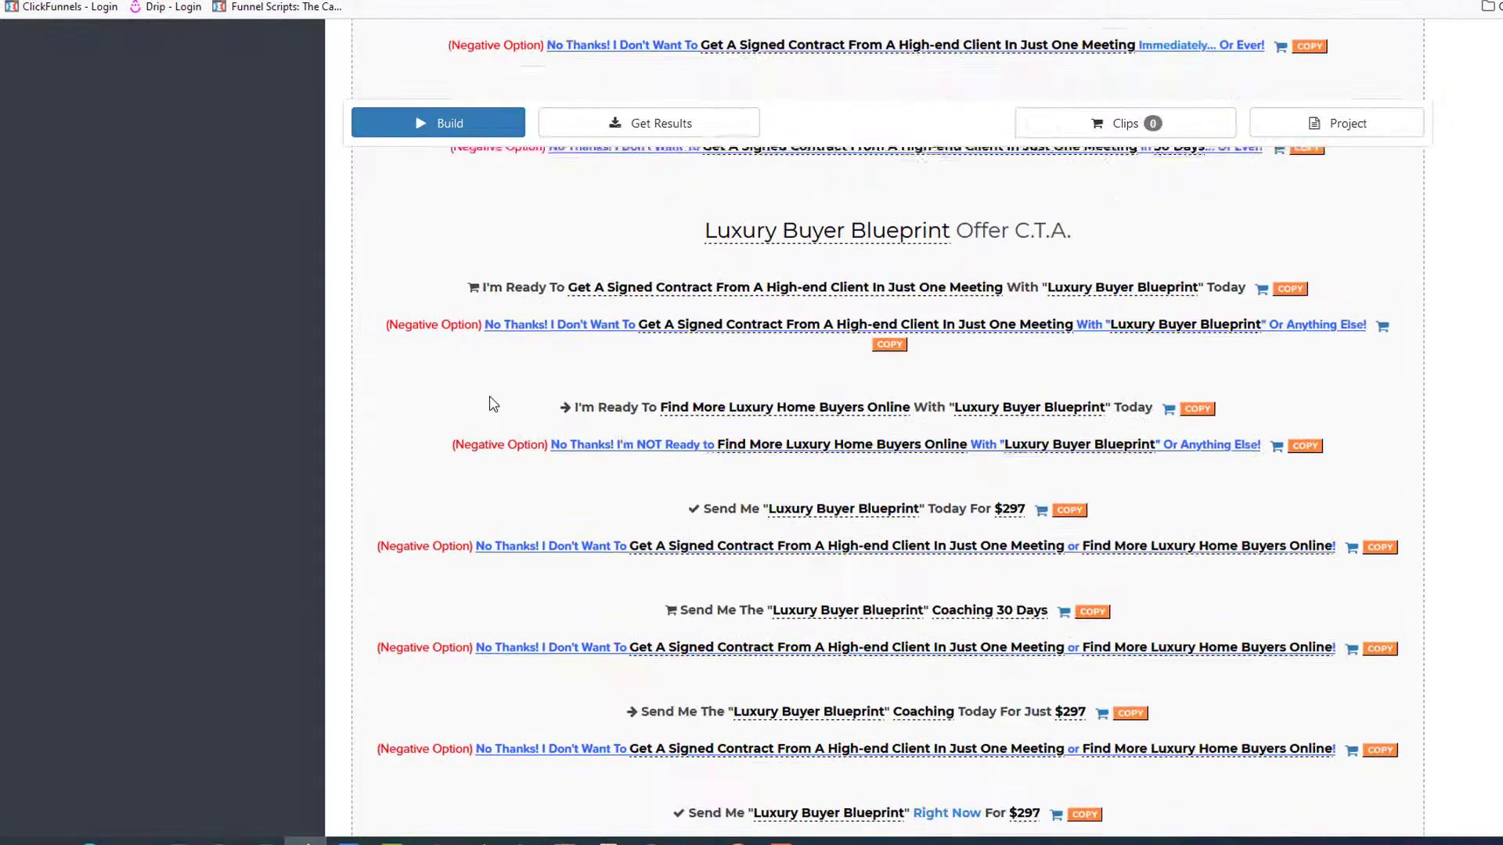
pyautogui.scroll(-13, 487, 399)
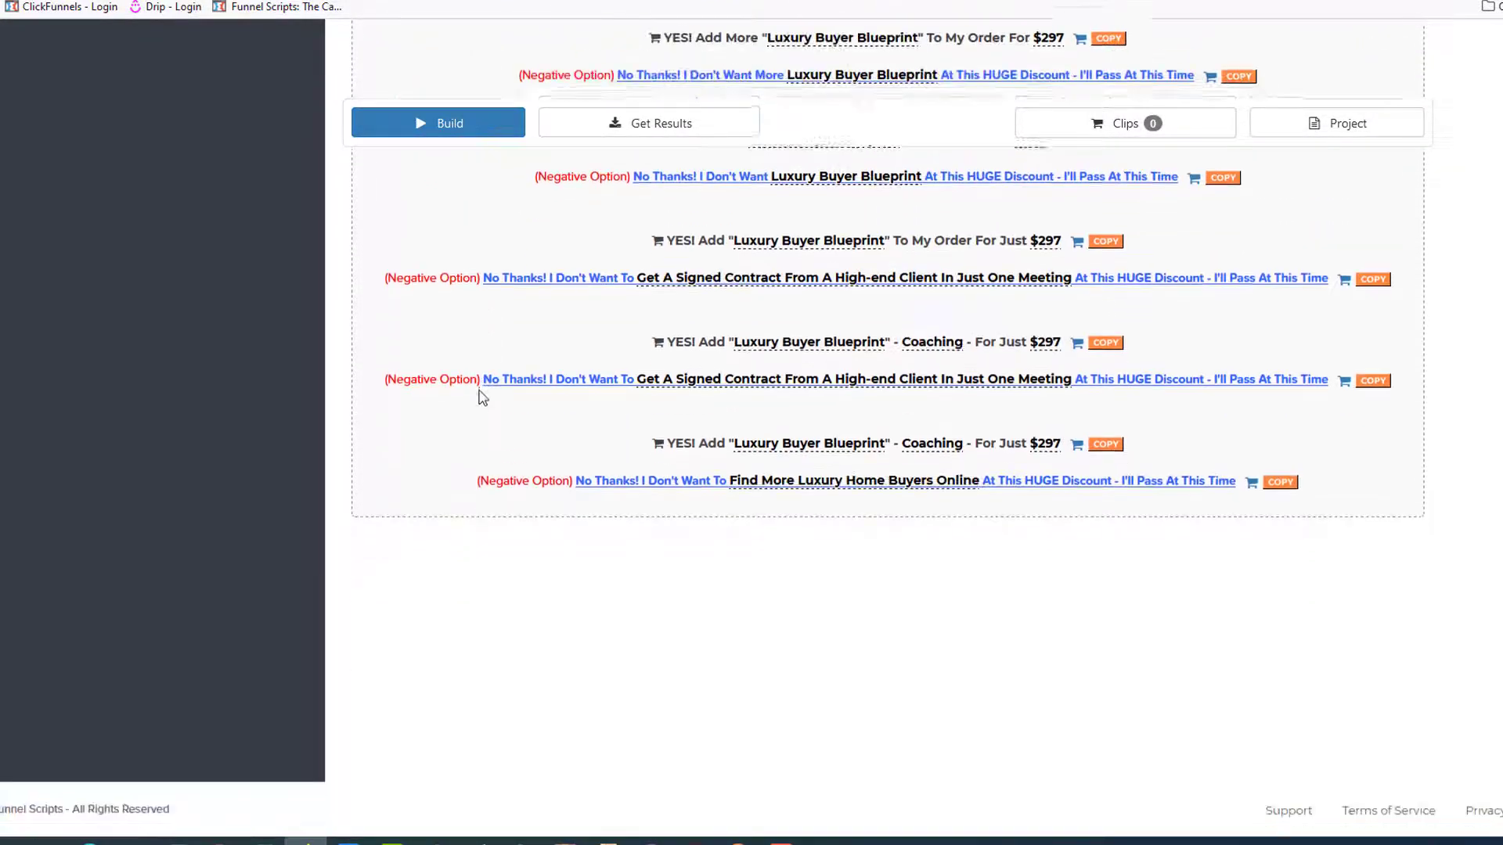
pyautogui.scroll(20, 493, 395)
pyautogui.scroll(15, 498, 393)
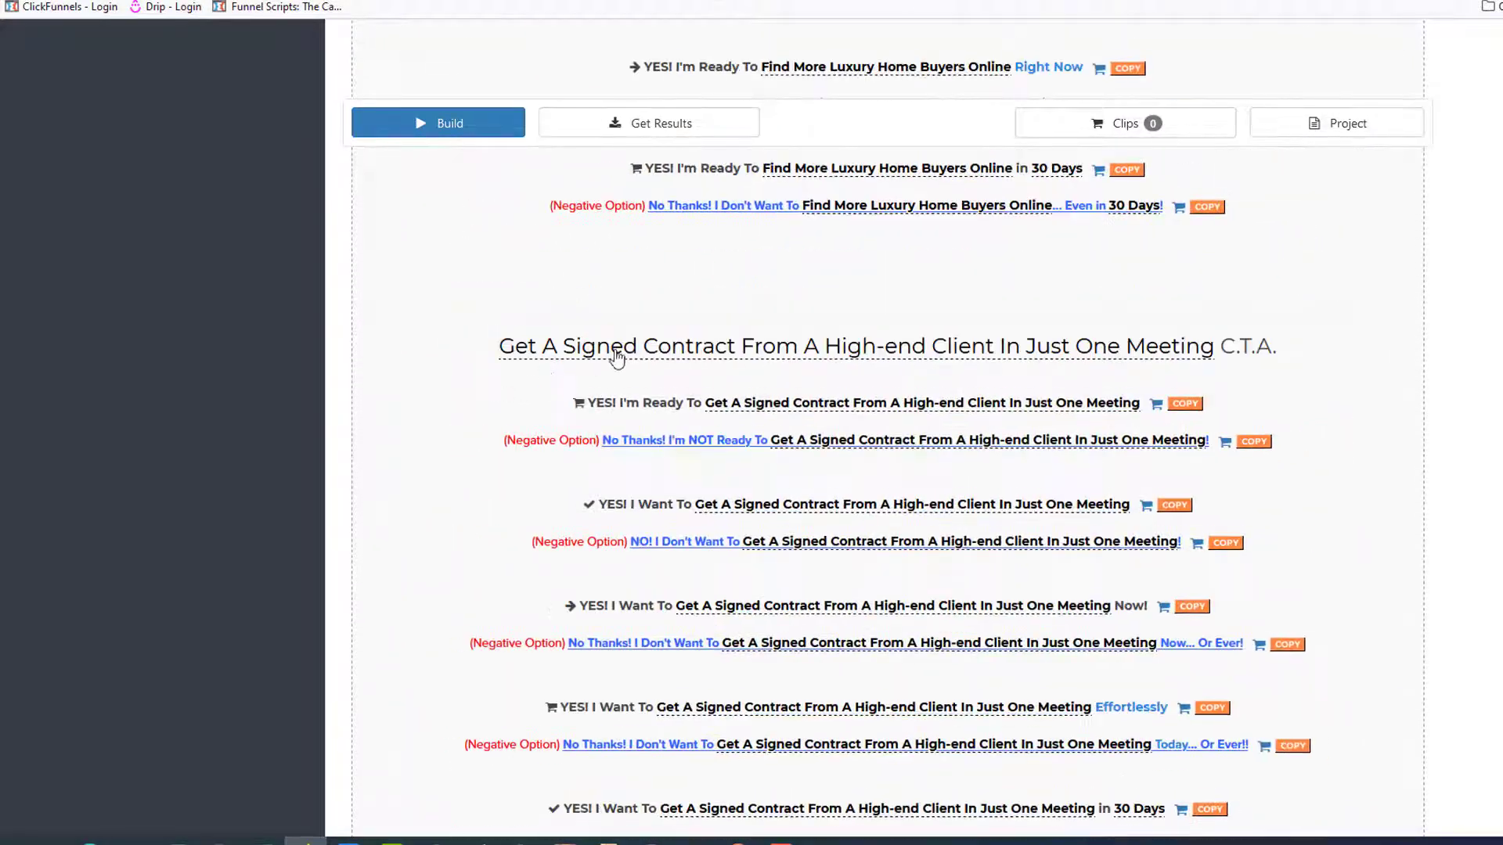
pyautogui.scroll(15, 522, 353)
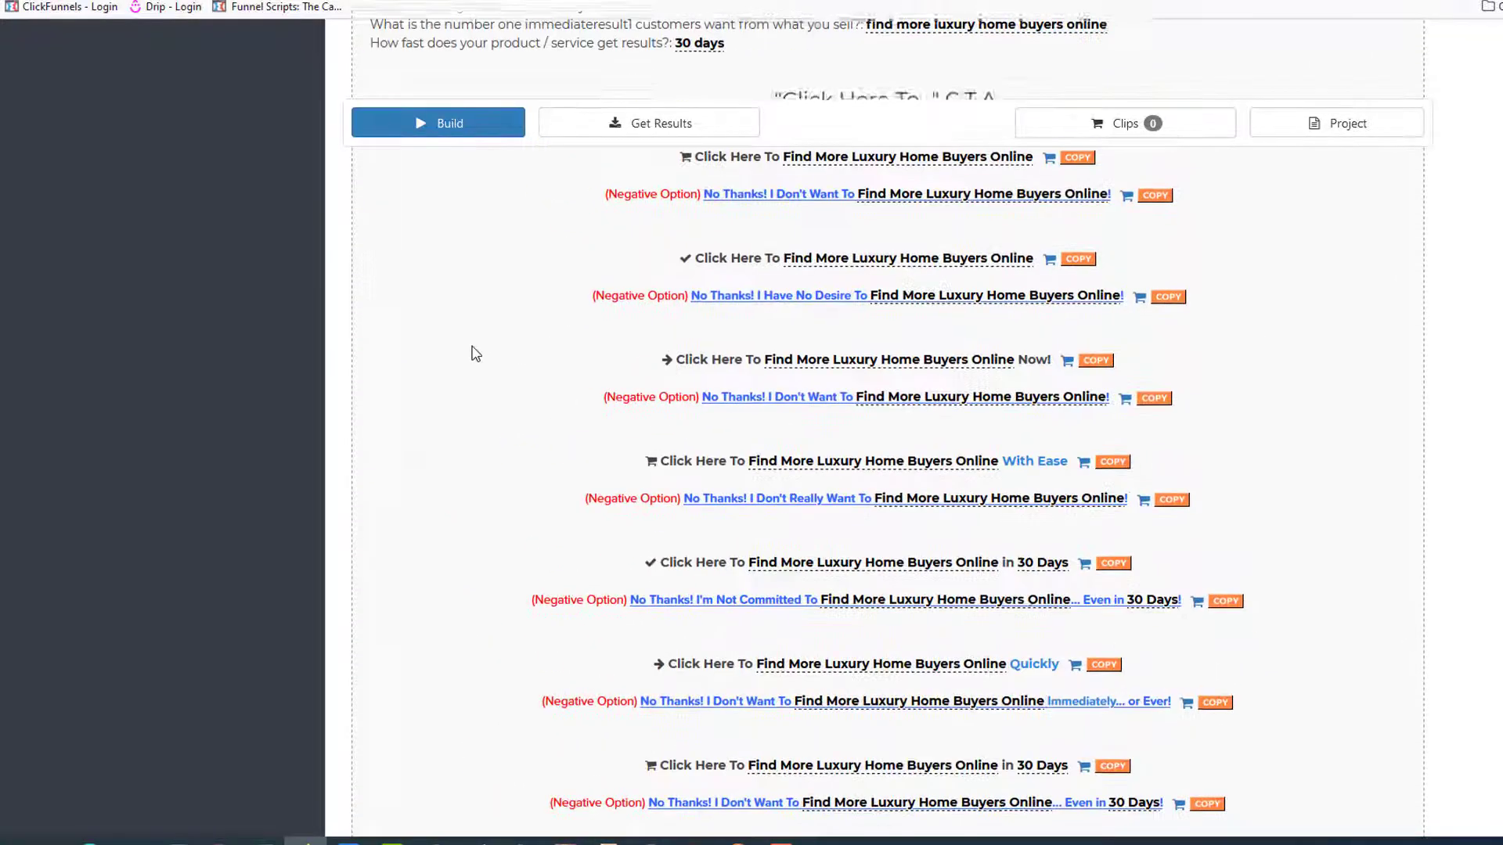
# - Copy "Click Here To Find More Luxury Home Buyers Online" and paste it below the last bullet in the Word document
pyautogui.scroll(-3, 548, 369)
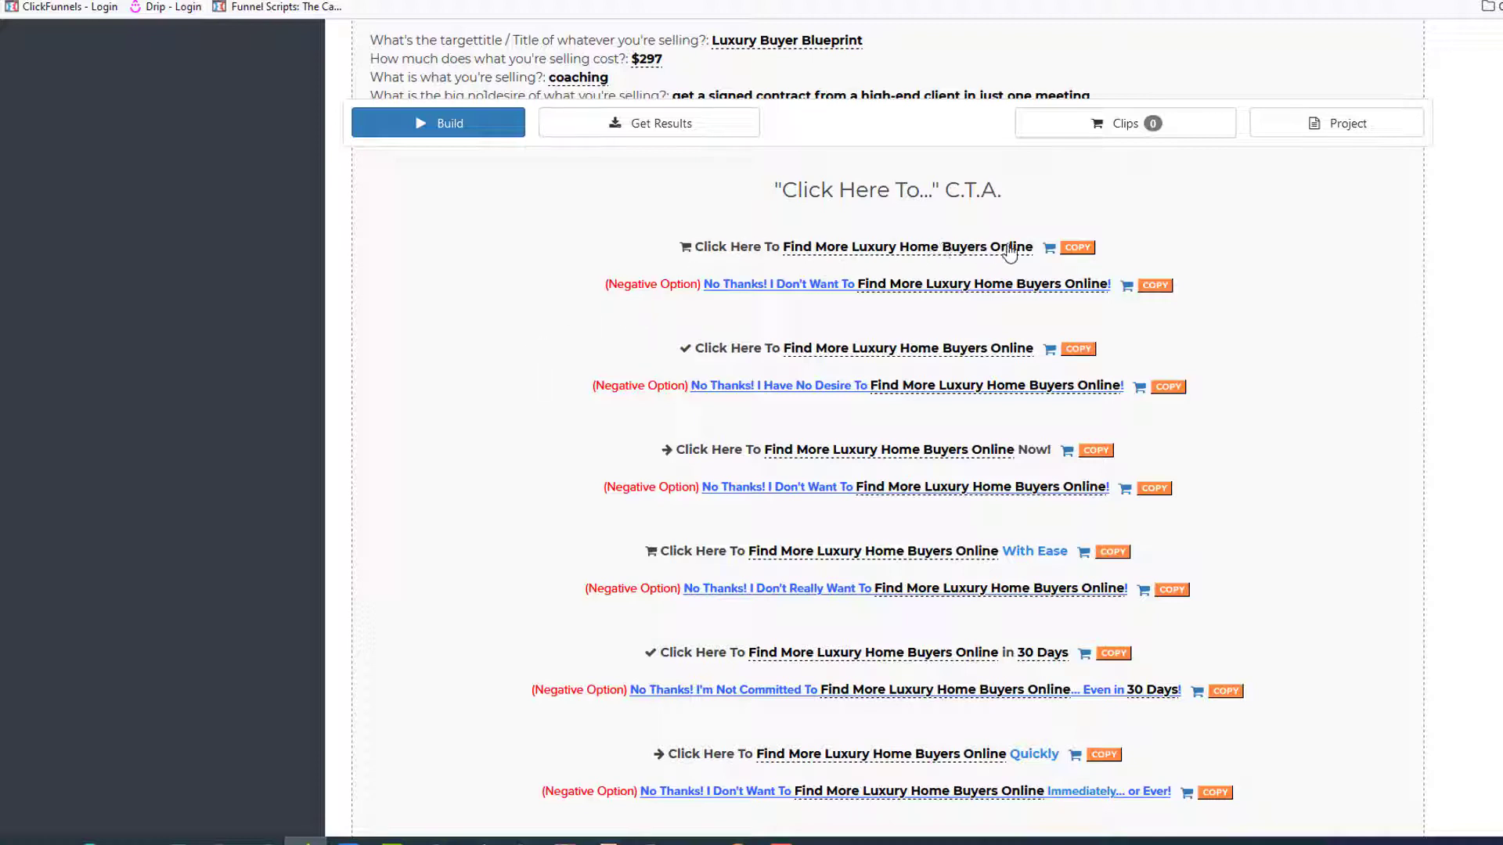
pyautogui.click(1077, 247)
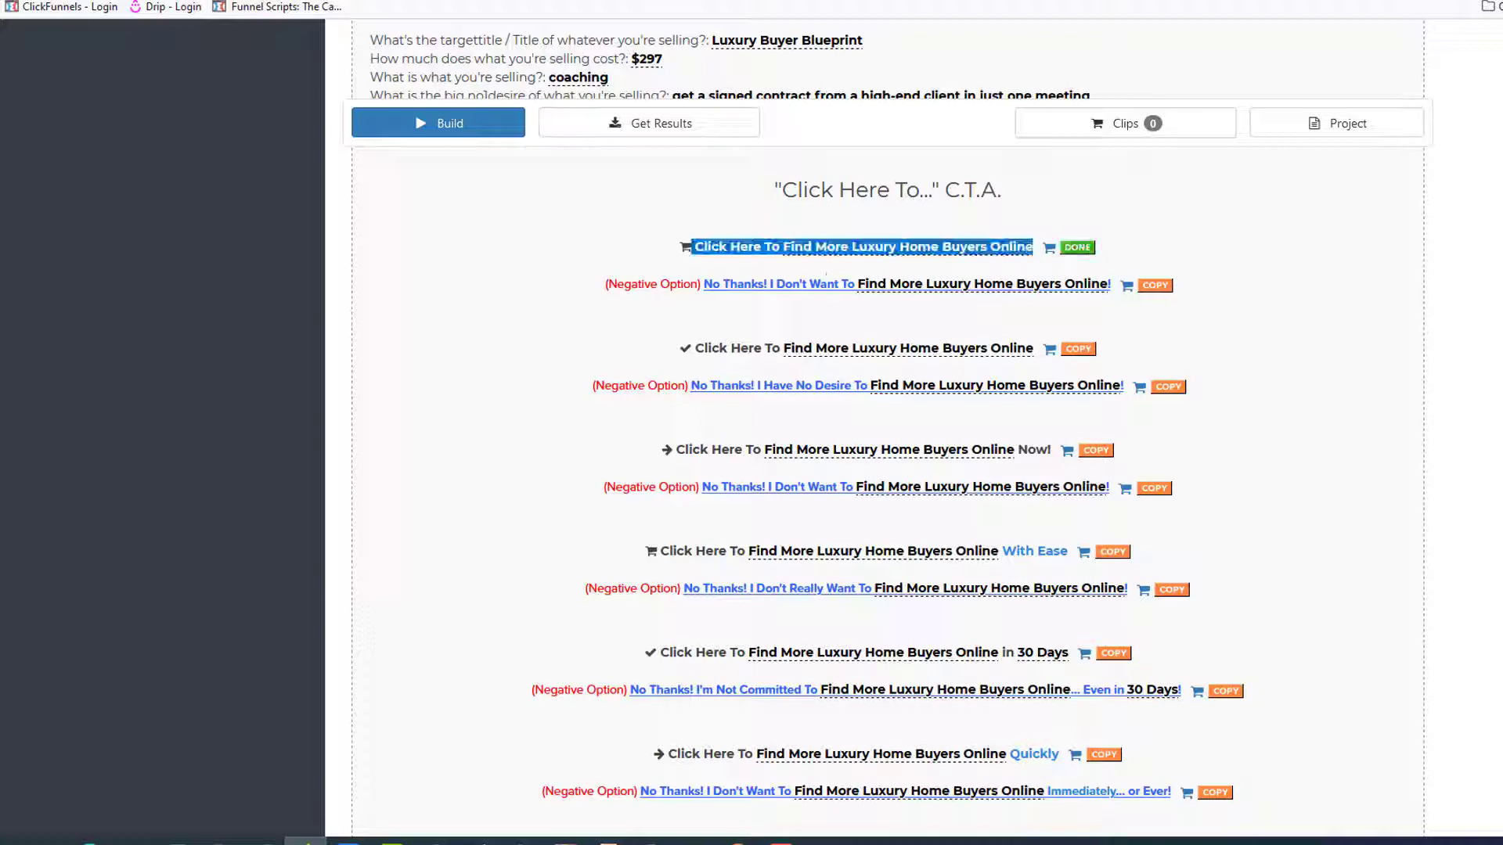
pyautogui.moveTo(0, 6); pyautogui.dragTo(705, 2)
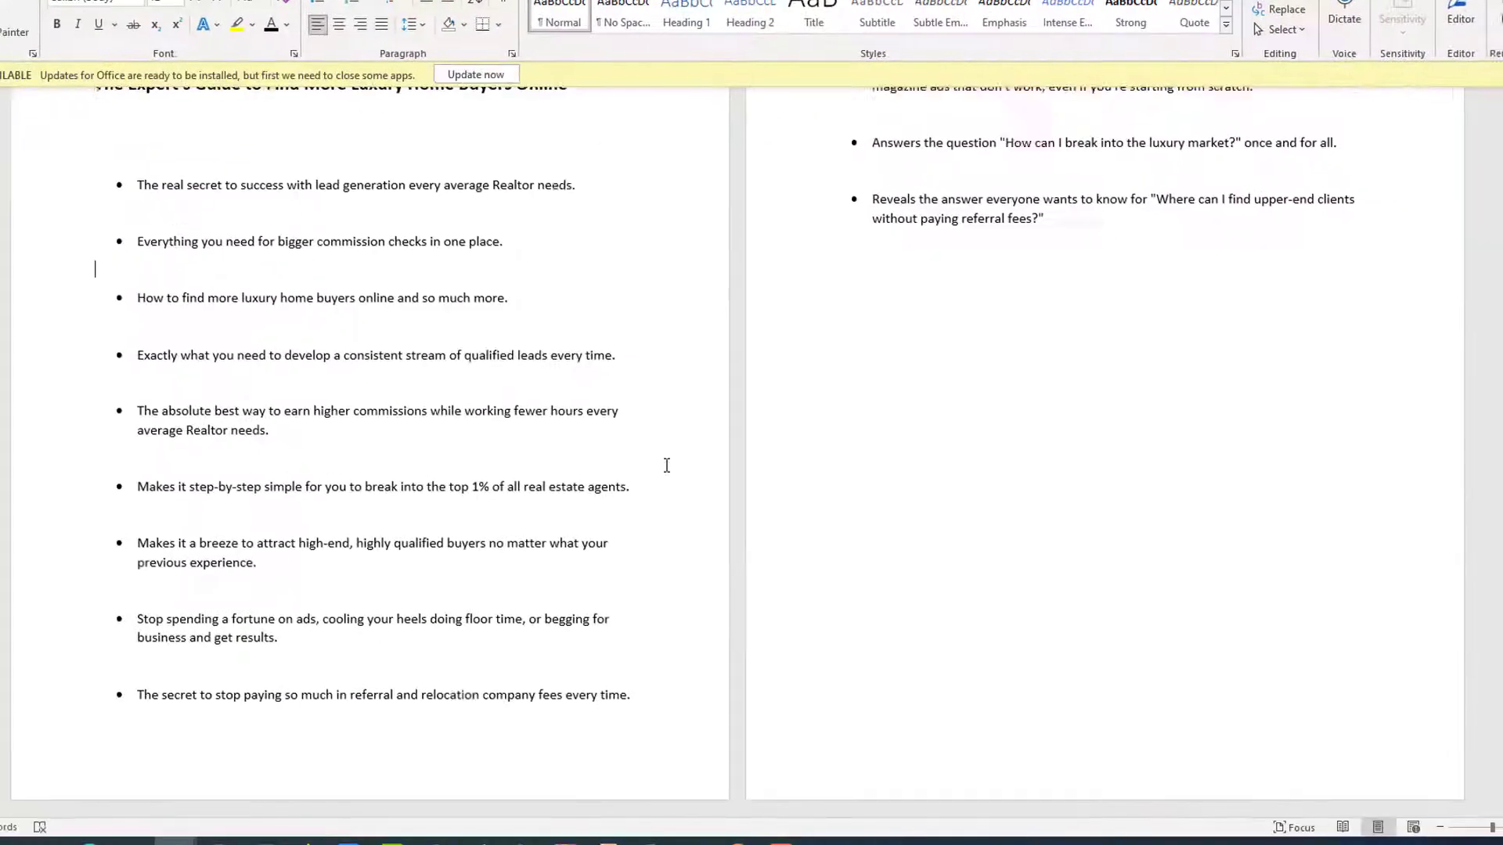
pyautogui.click(985, 295)
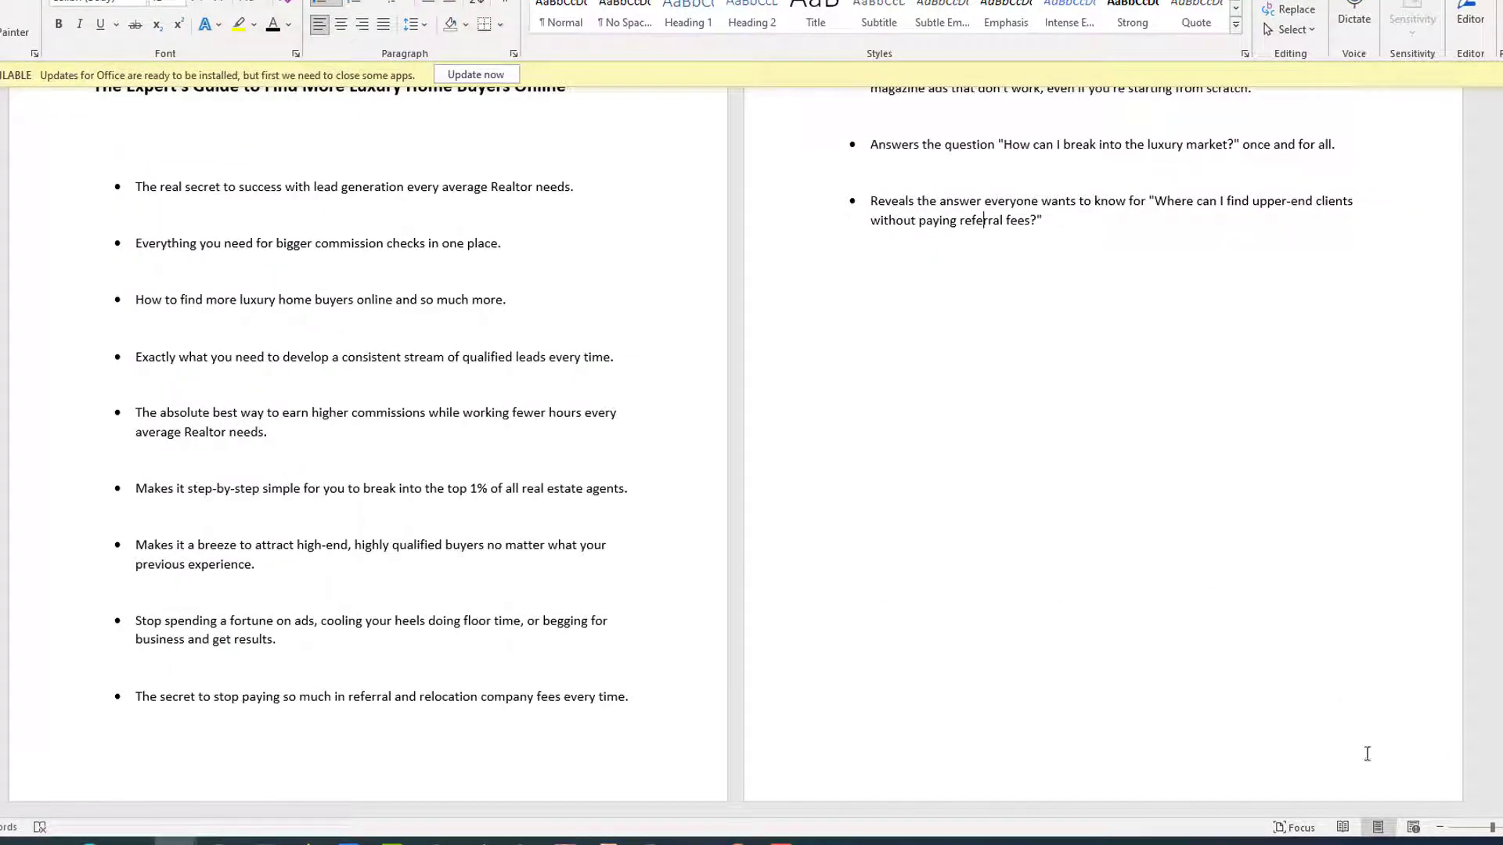
pyautogui.scroll(3, 814, 477)
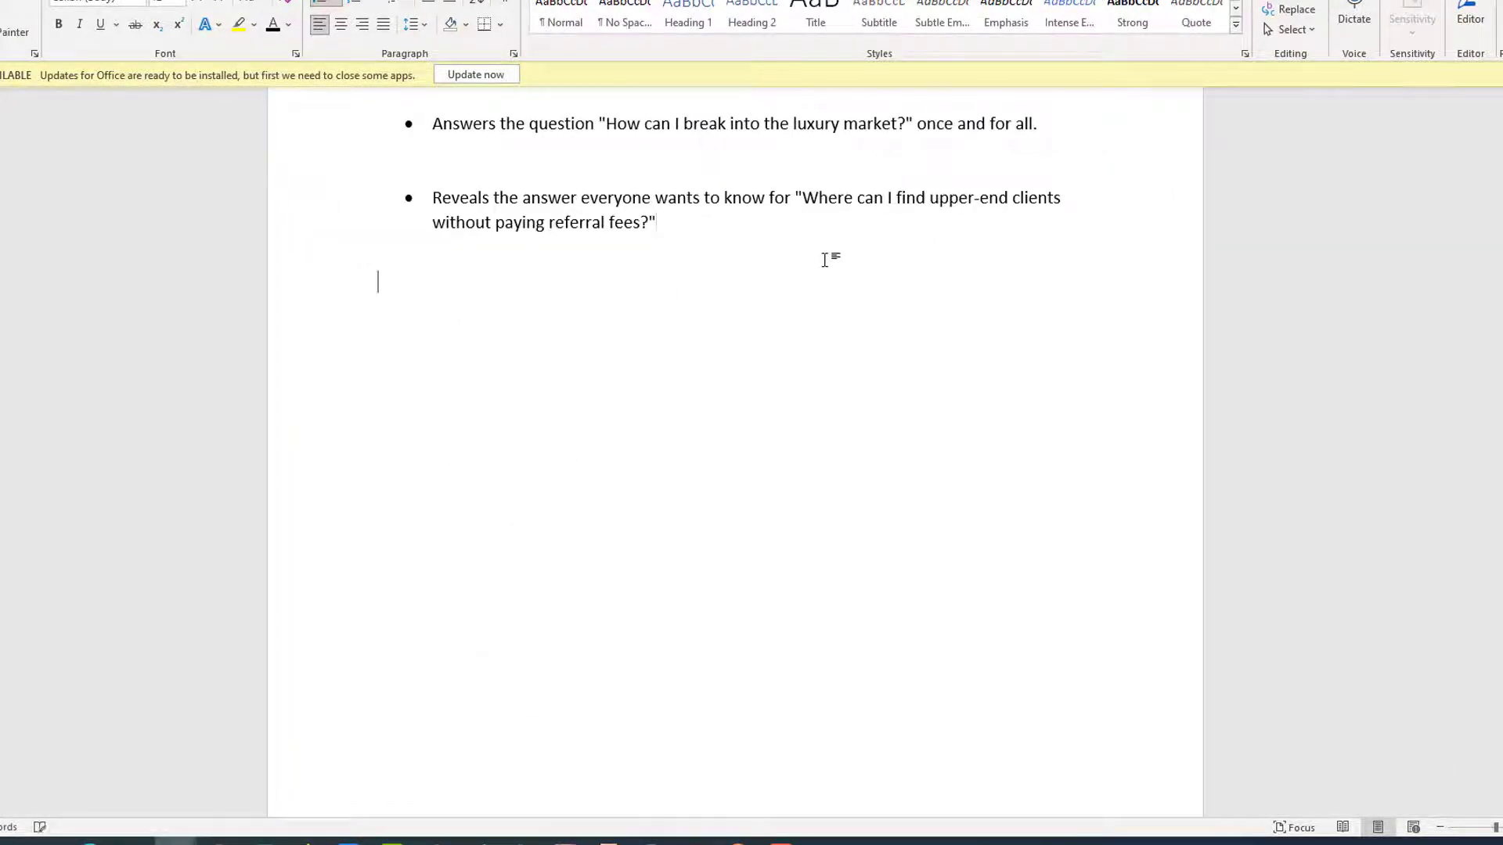
pyautogui.press('Return')
pyautogui.hotkey('ctrl', 'v')
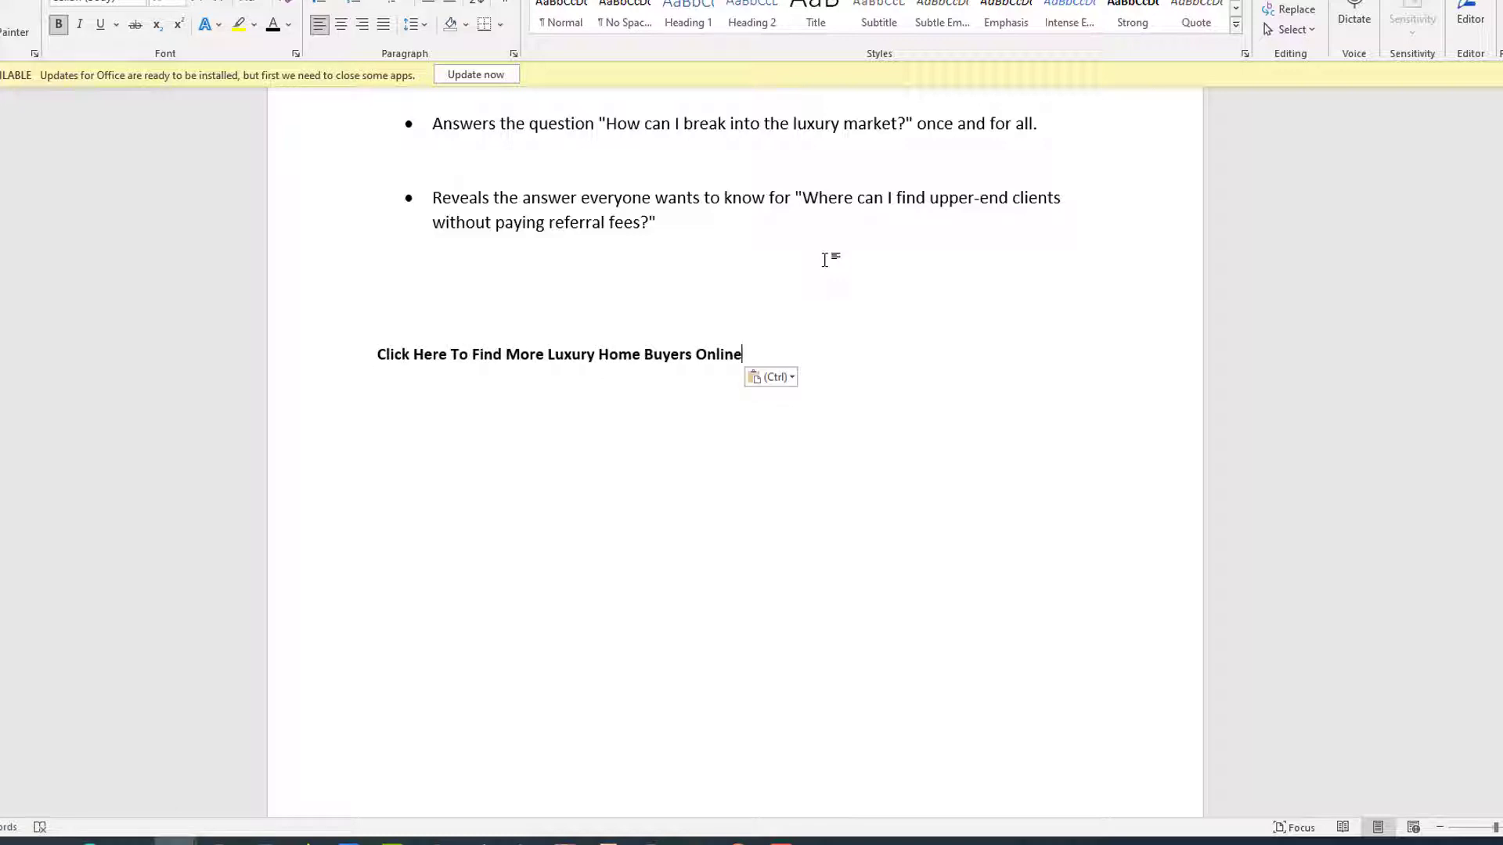
# - Center the pasted call-to-action line and left-align the line below it
pyautogui.tripleClick(673, 347)
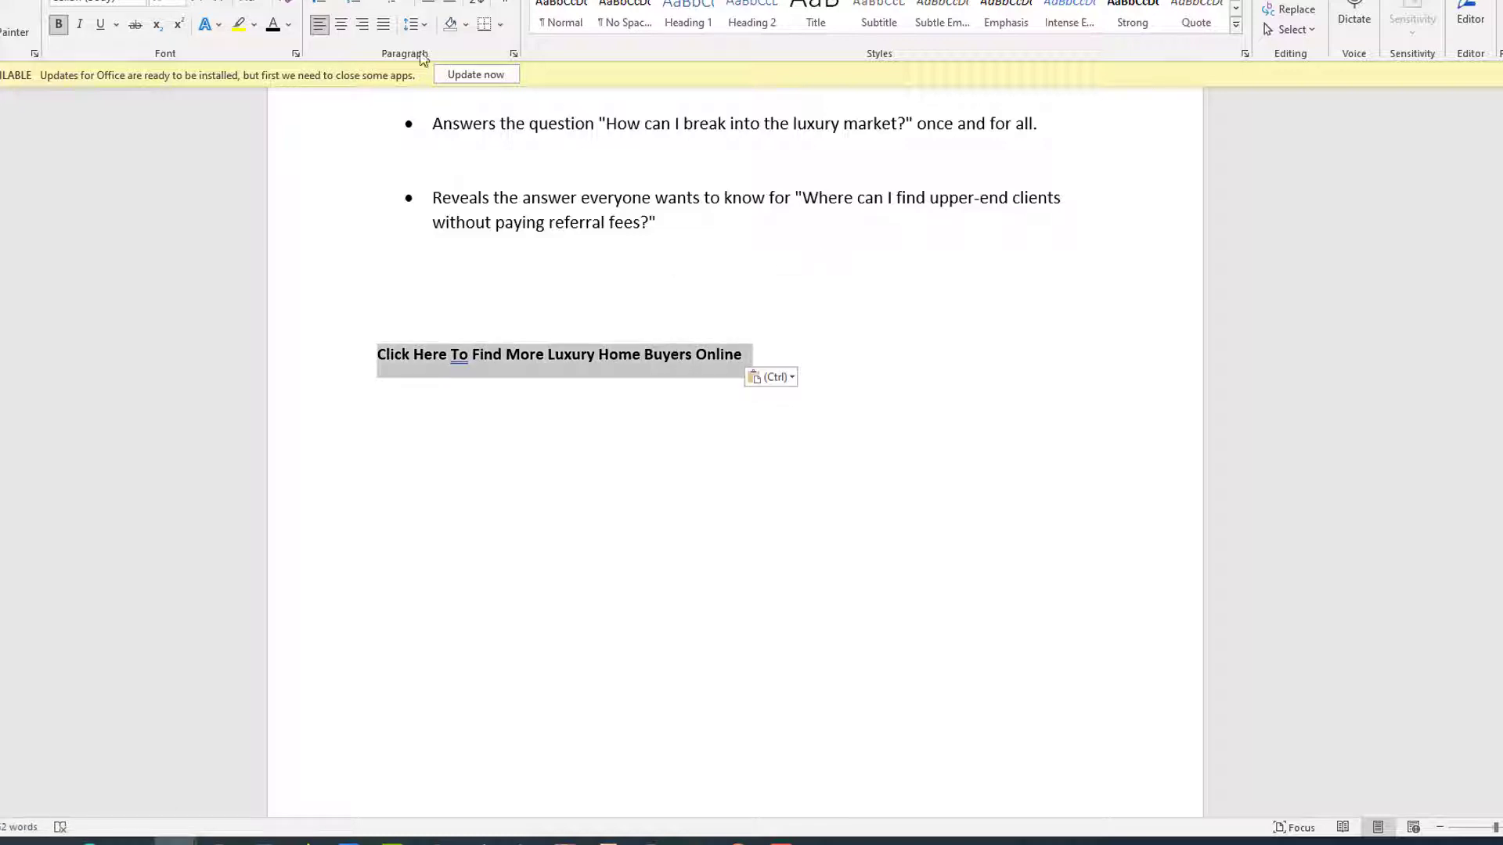
pyautogui.click(341, 24)
pyautogui.click(529, 485)
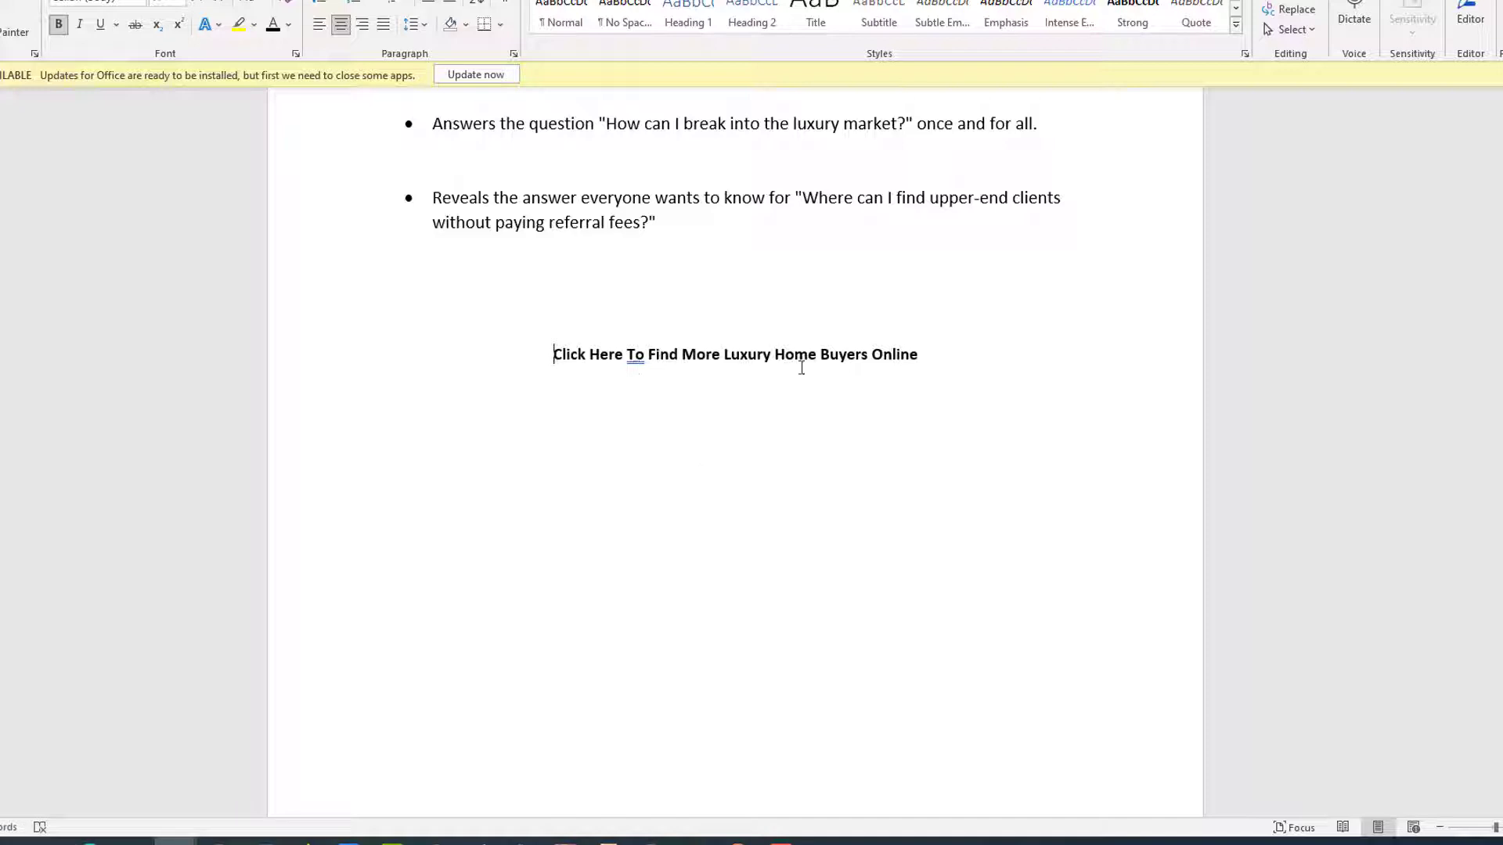
pyautogui.click(1064, 379)
pyautogui.click(319, 24)
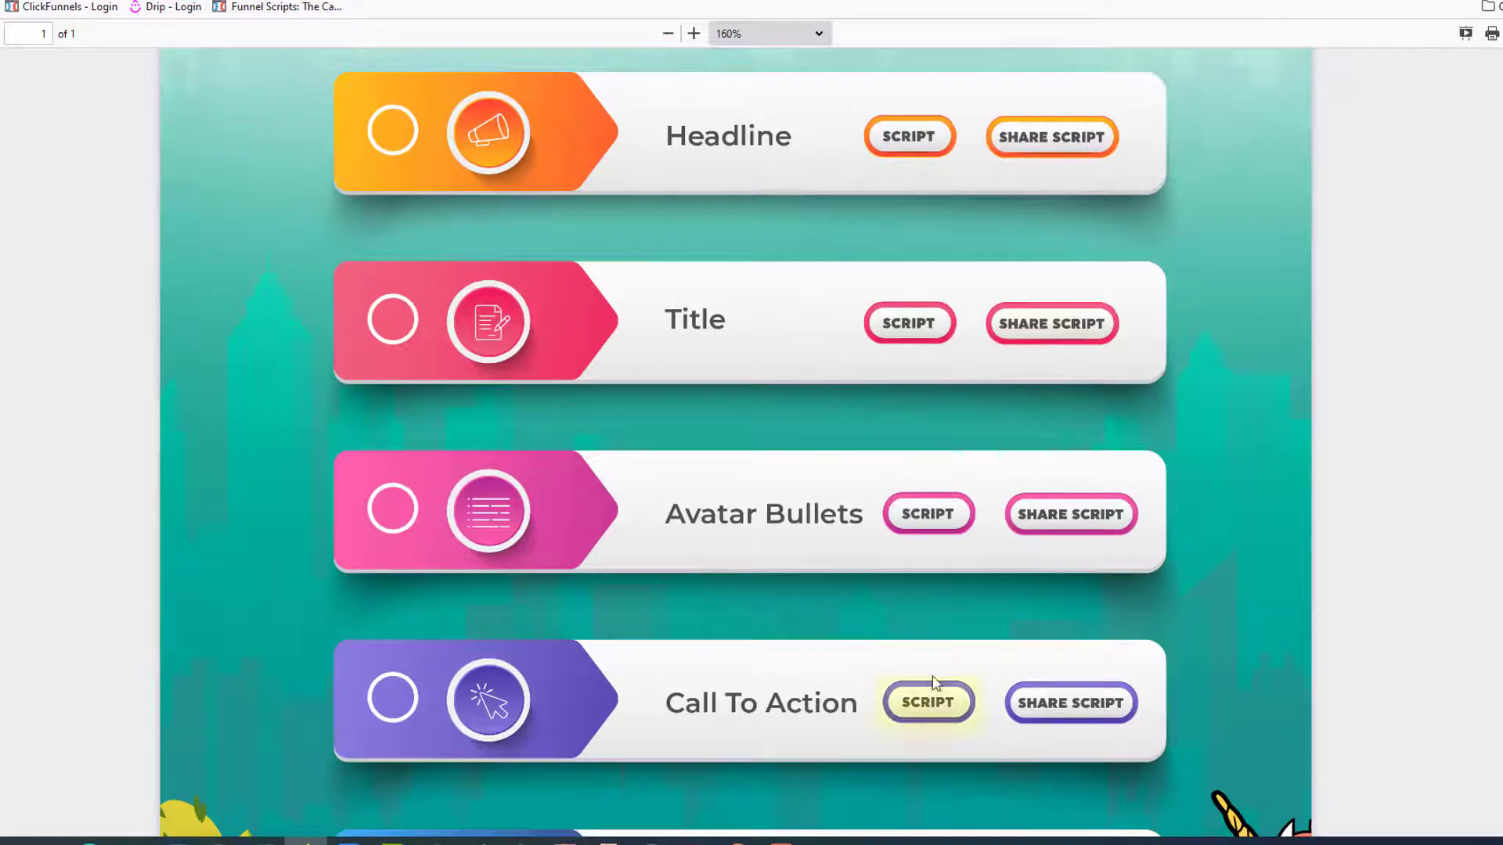
# - Look over the checklist's Call To Action entry and the project save and load options for the generated results
pyautogui.scroll(-2, 820, 594)
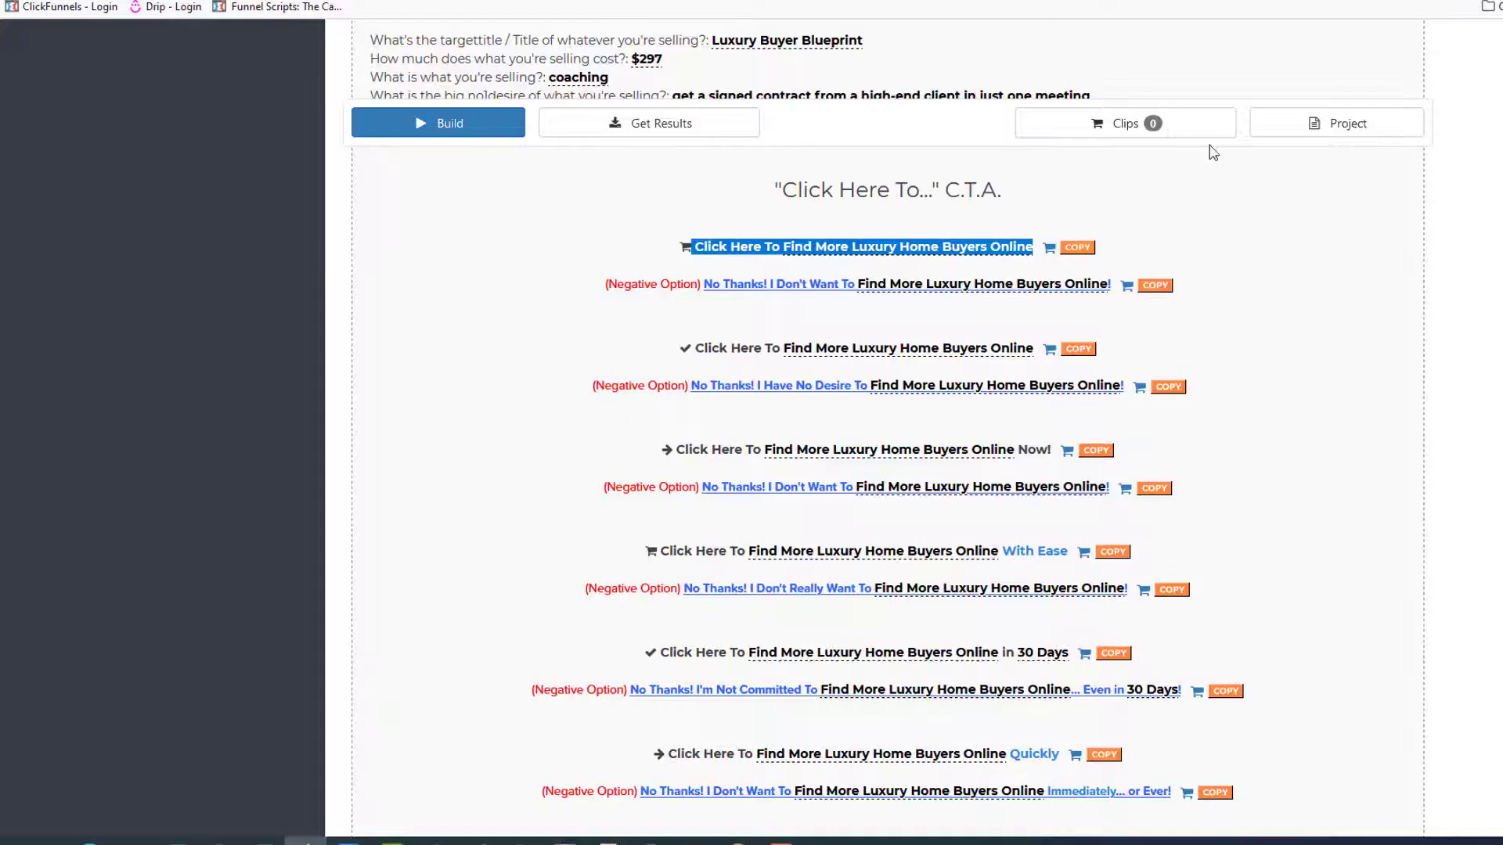
pyautogui.click(1333, 125)
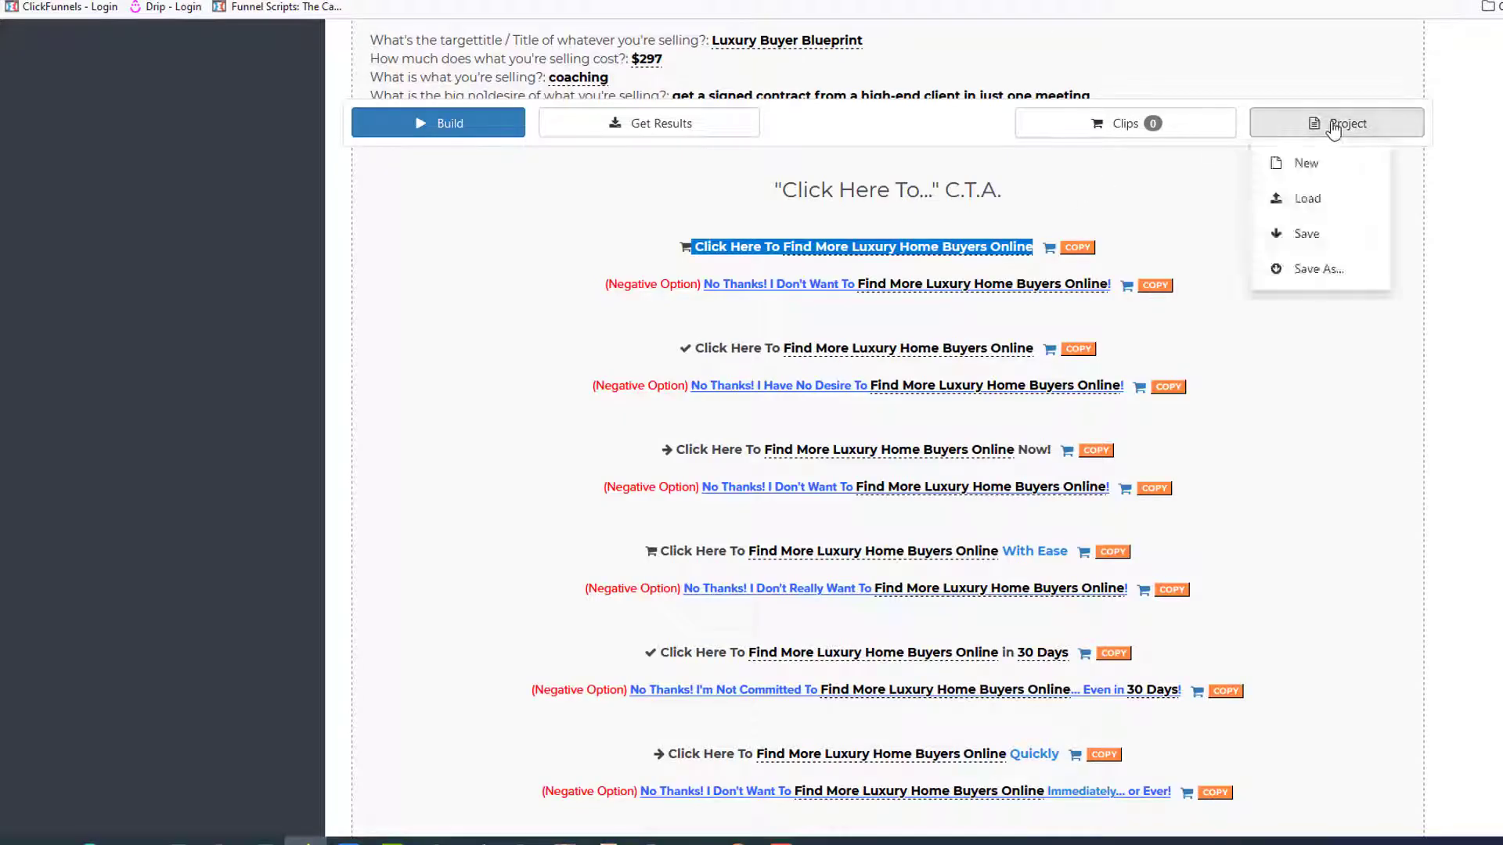
pyautogui.click(476, 301)
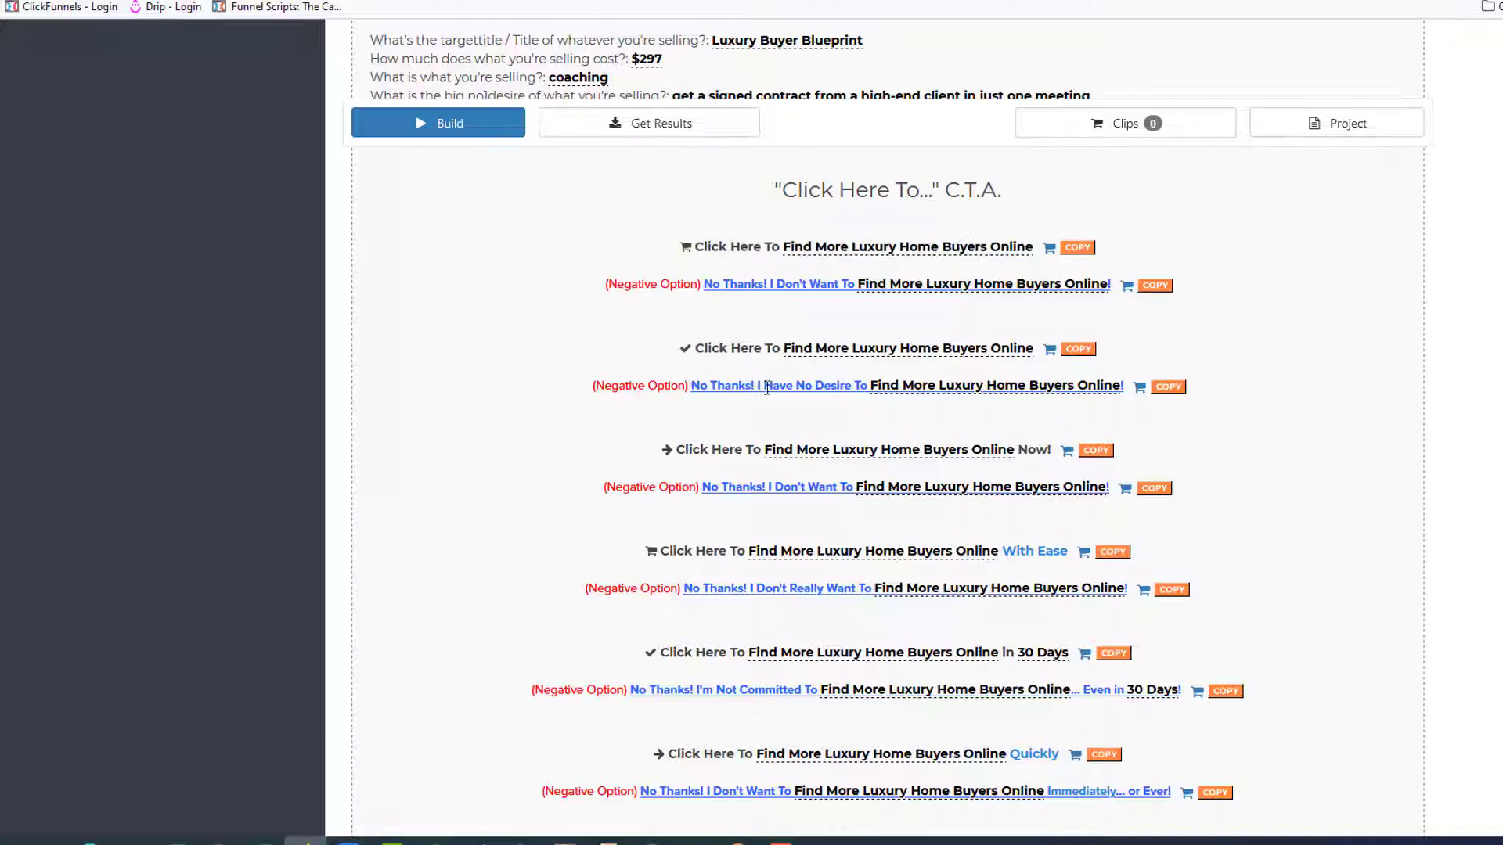
pyautogui.scroll(-4, 587, 415)
pyautogui.scroll(-1, 625, 546)
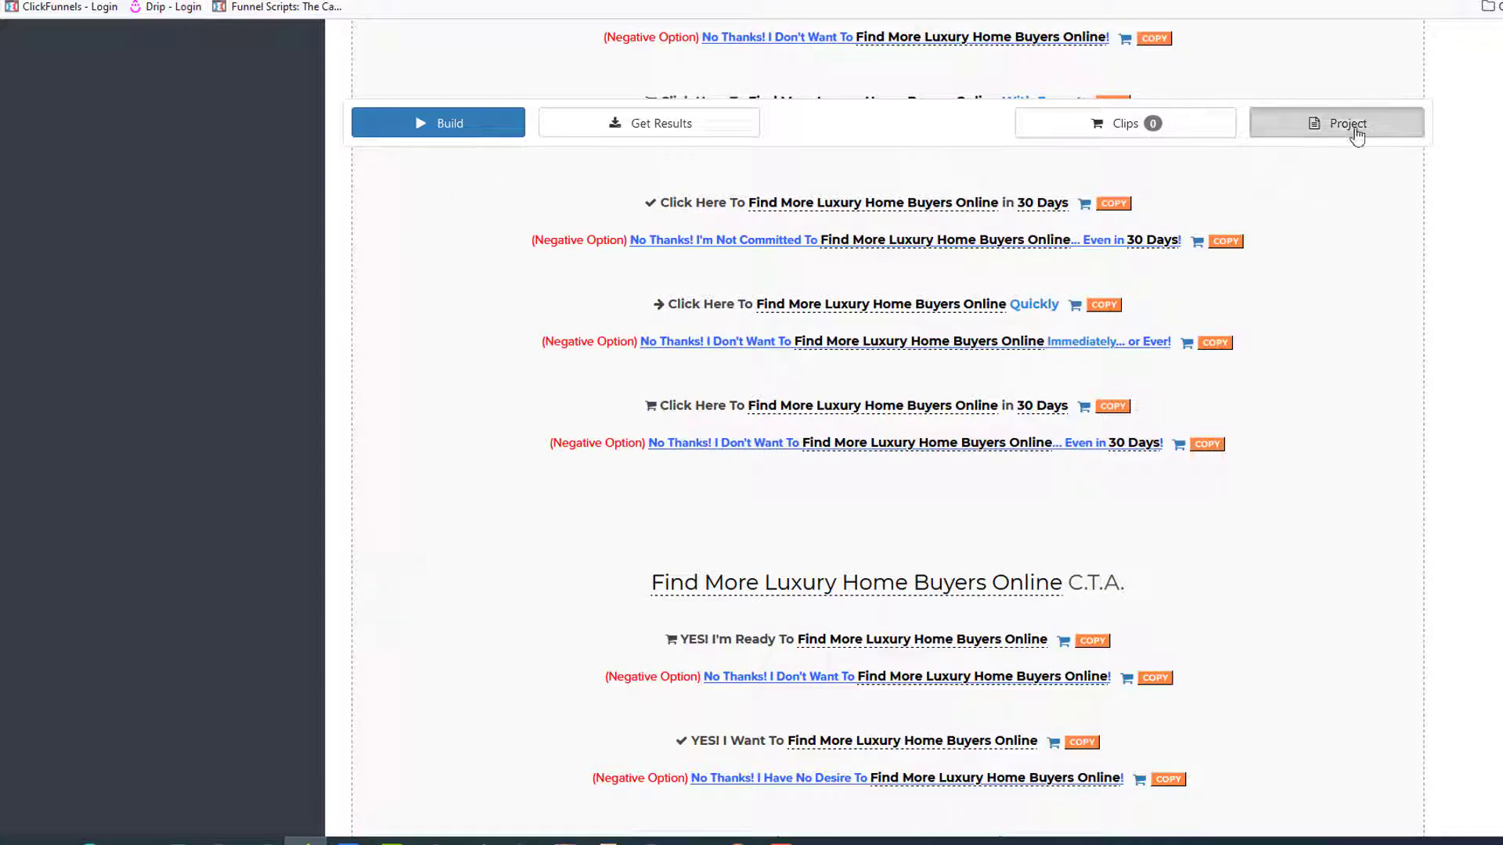
pyautogui.click(1332, 127)
pyautogui.click(399, 360)
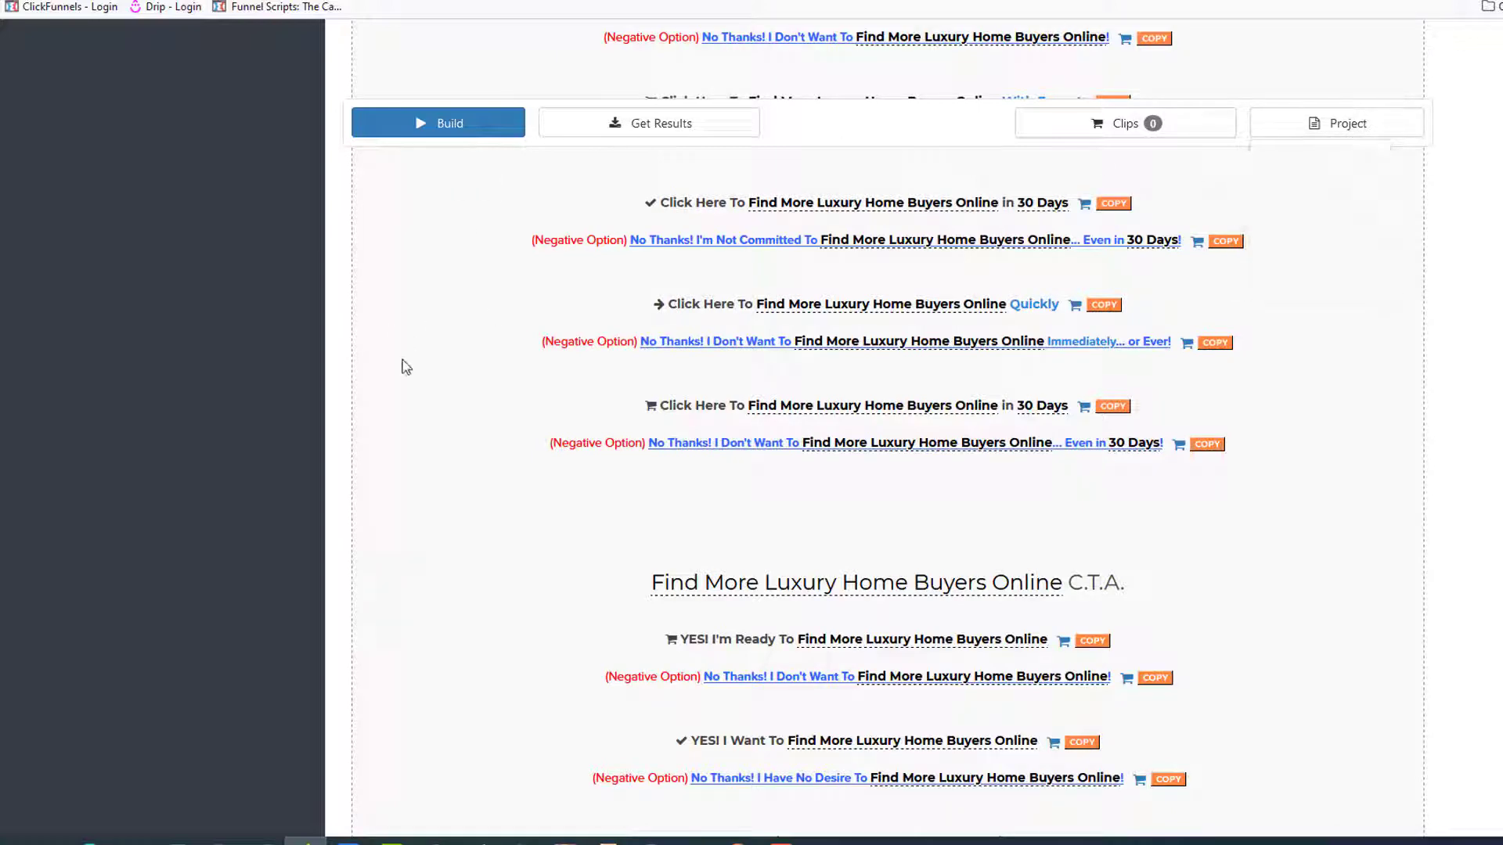
# - Copy "YES! I Want To Find More Luxury Home Buyers Online in 30 Days" beneath Word's first call to action, then reset following text to regular, left-aligned
pyautogui.scroll(-5, 404, 362)
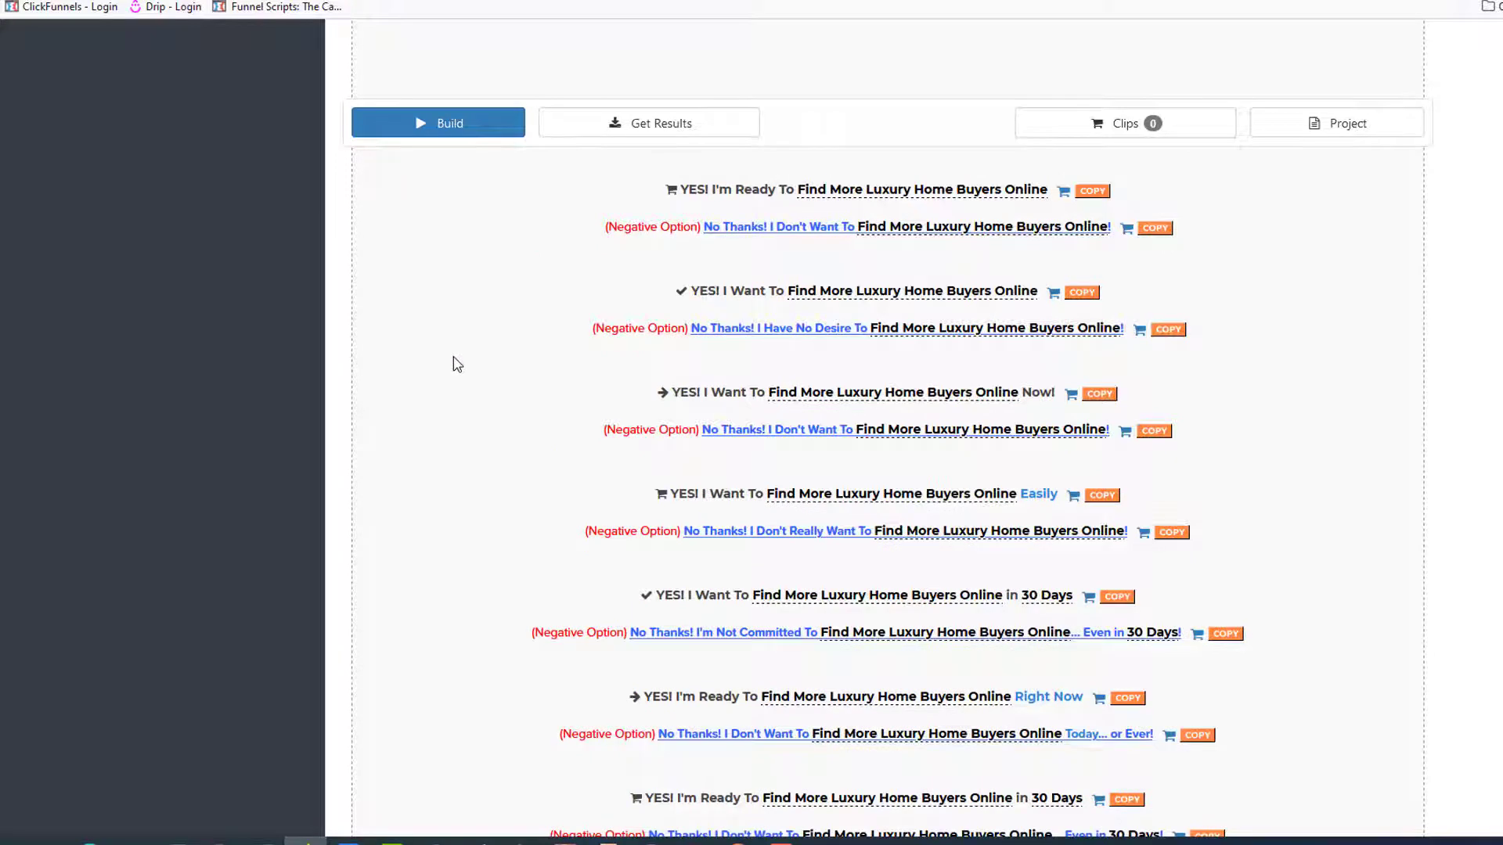
pyautogui.scroll(-2, 454, 363)
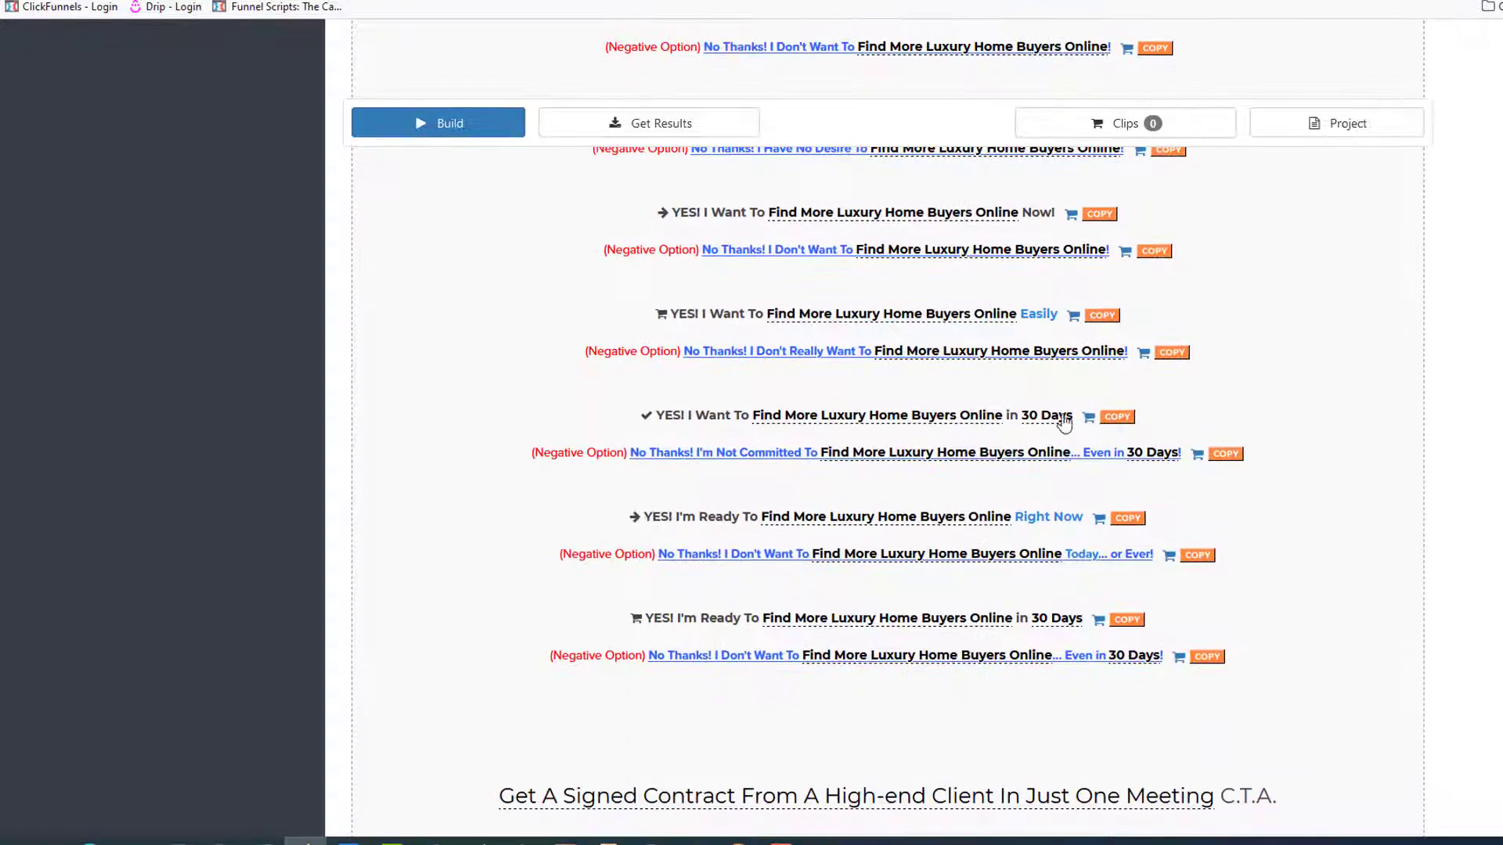
pyautogui.click(1118, 418)
pyautogui.hotkey('ctrl', 'c')
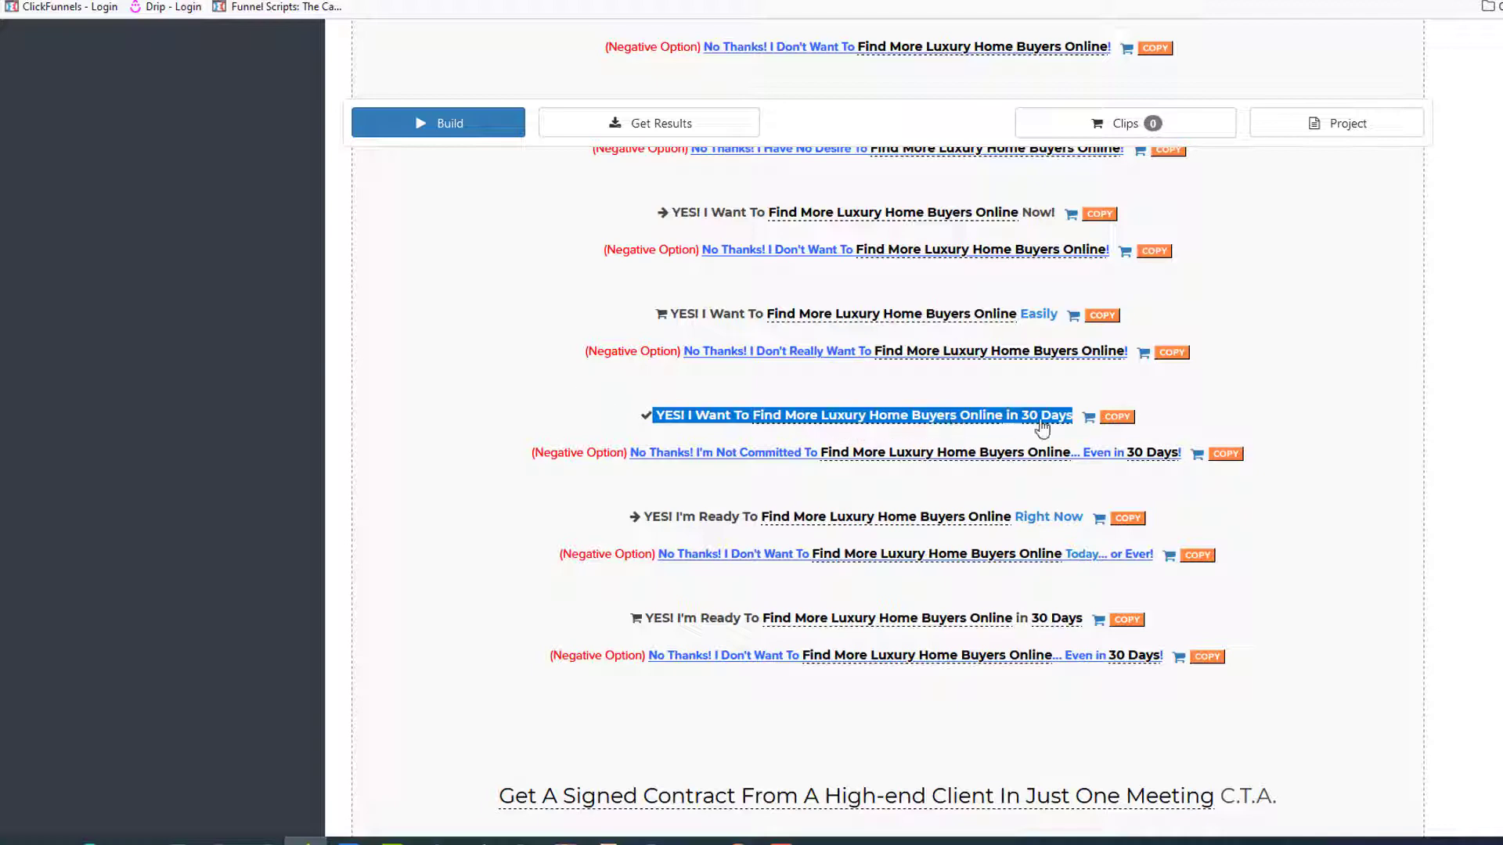
pyautogui.hotkey('alt', 'Tab')
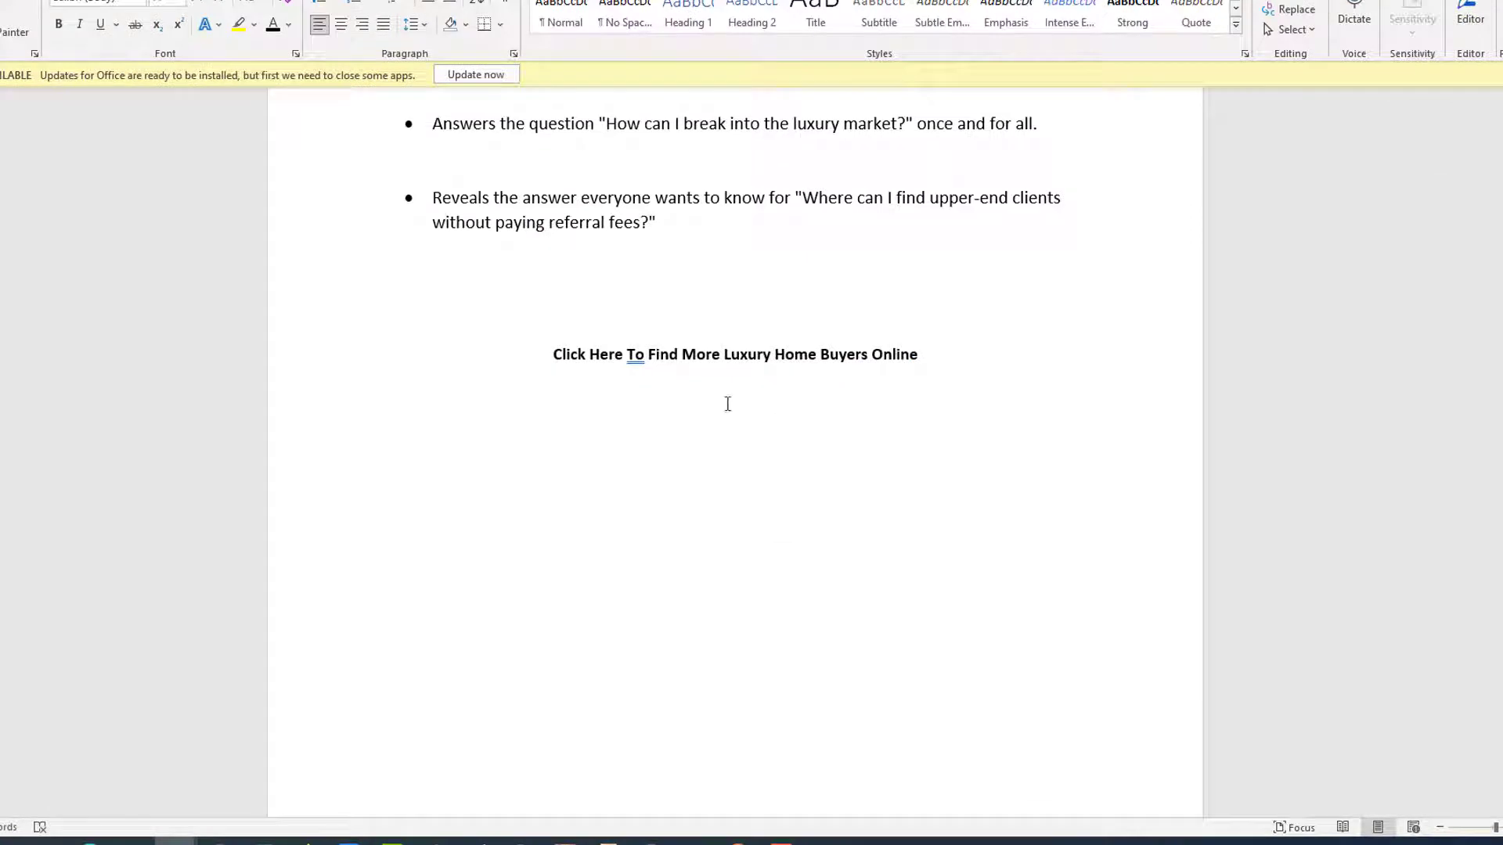
pyautogui.click(968, 360)
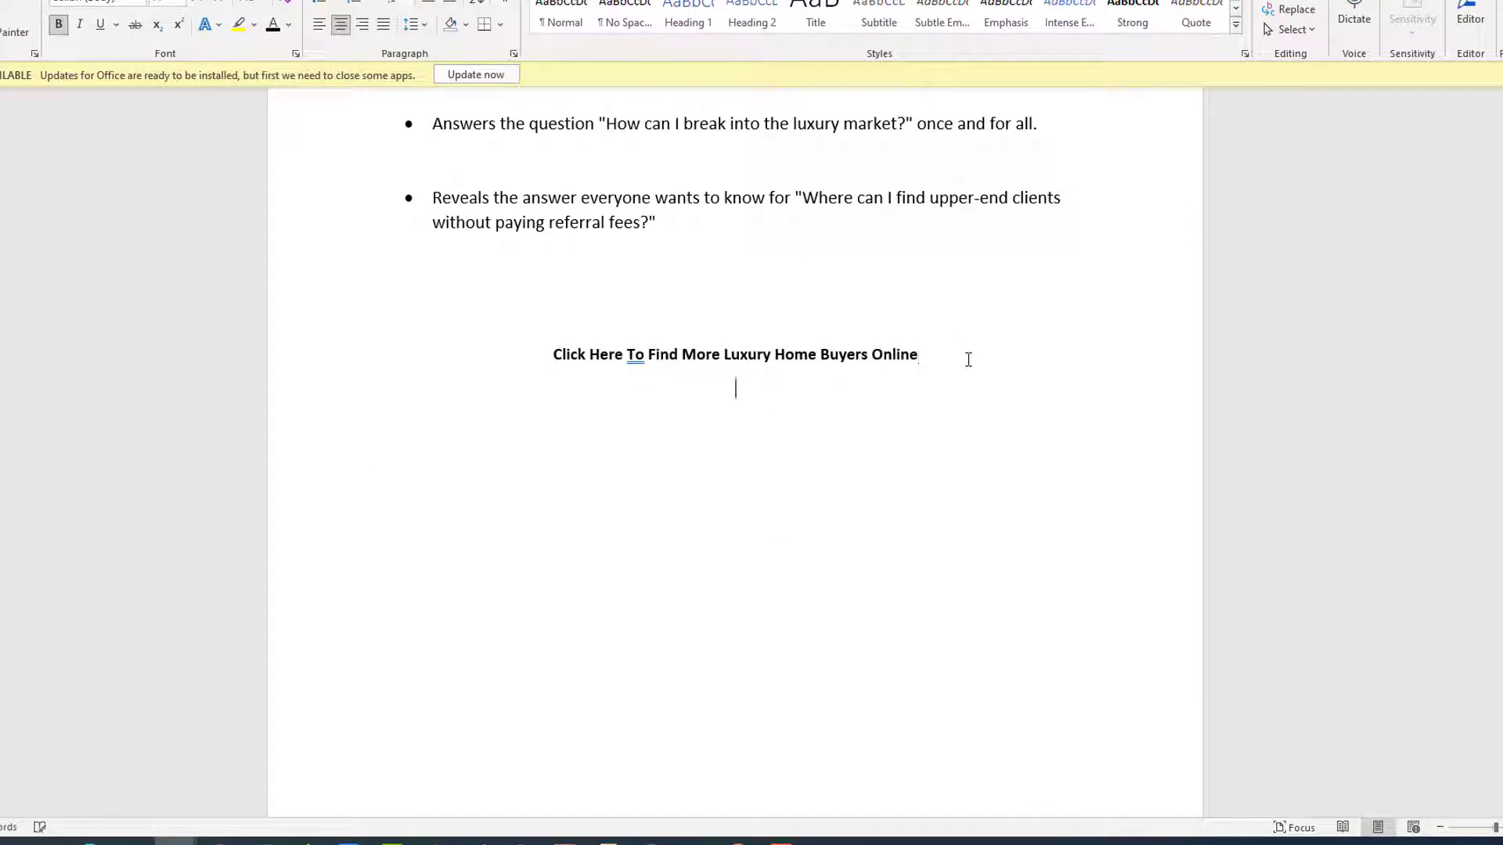
pyautogui.hotkey('ctrl', 'v')
pyautogui.press('Return')
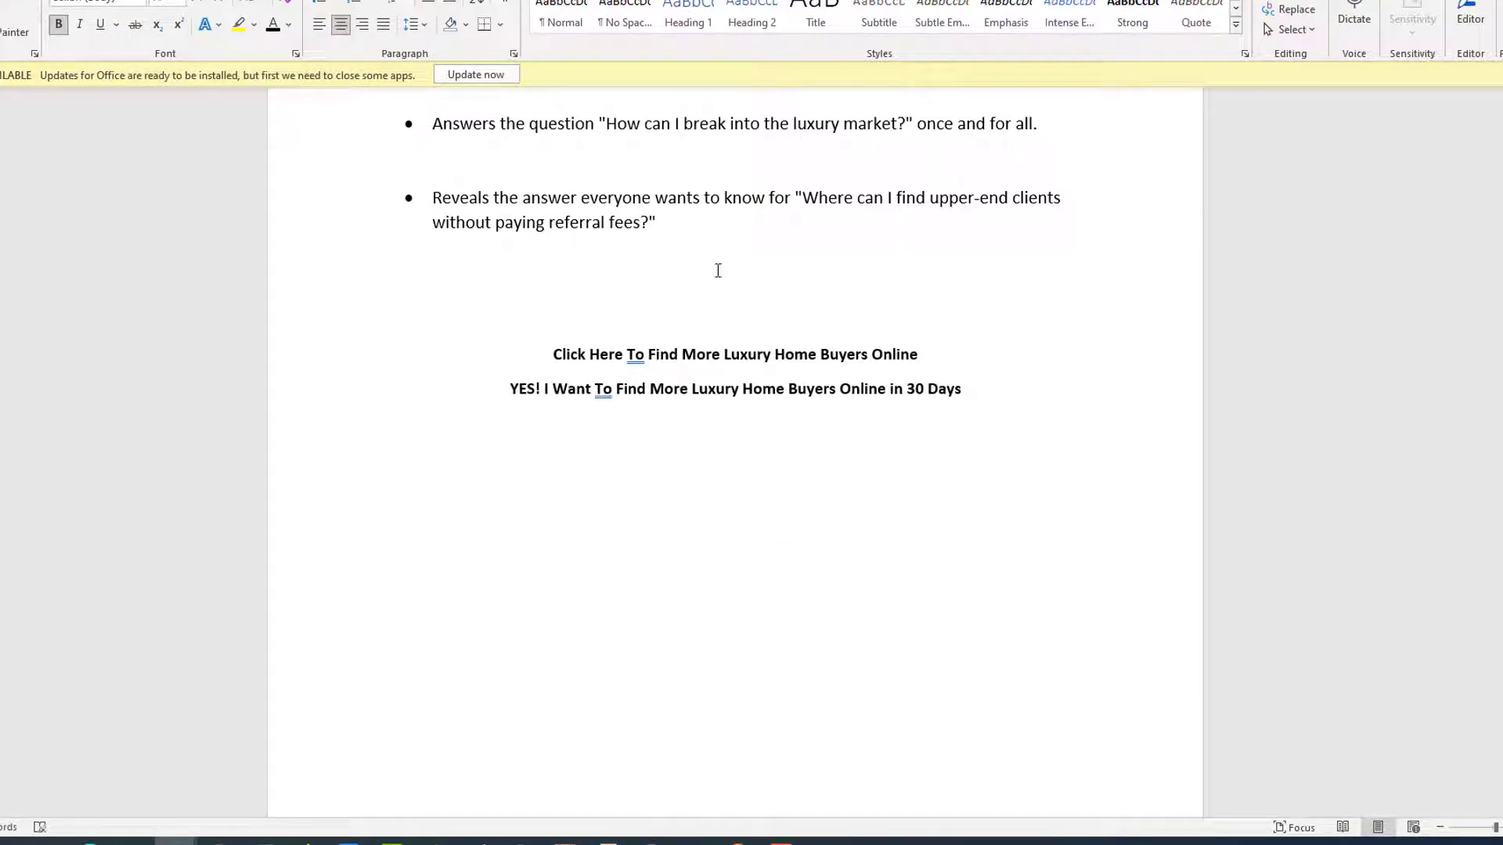
pyautogui.hotkey('ctrl', 'b')
pyautogui.hotkey('ctrl', 'l')
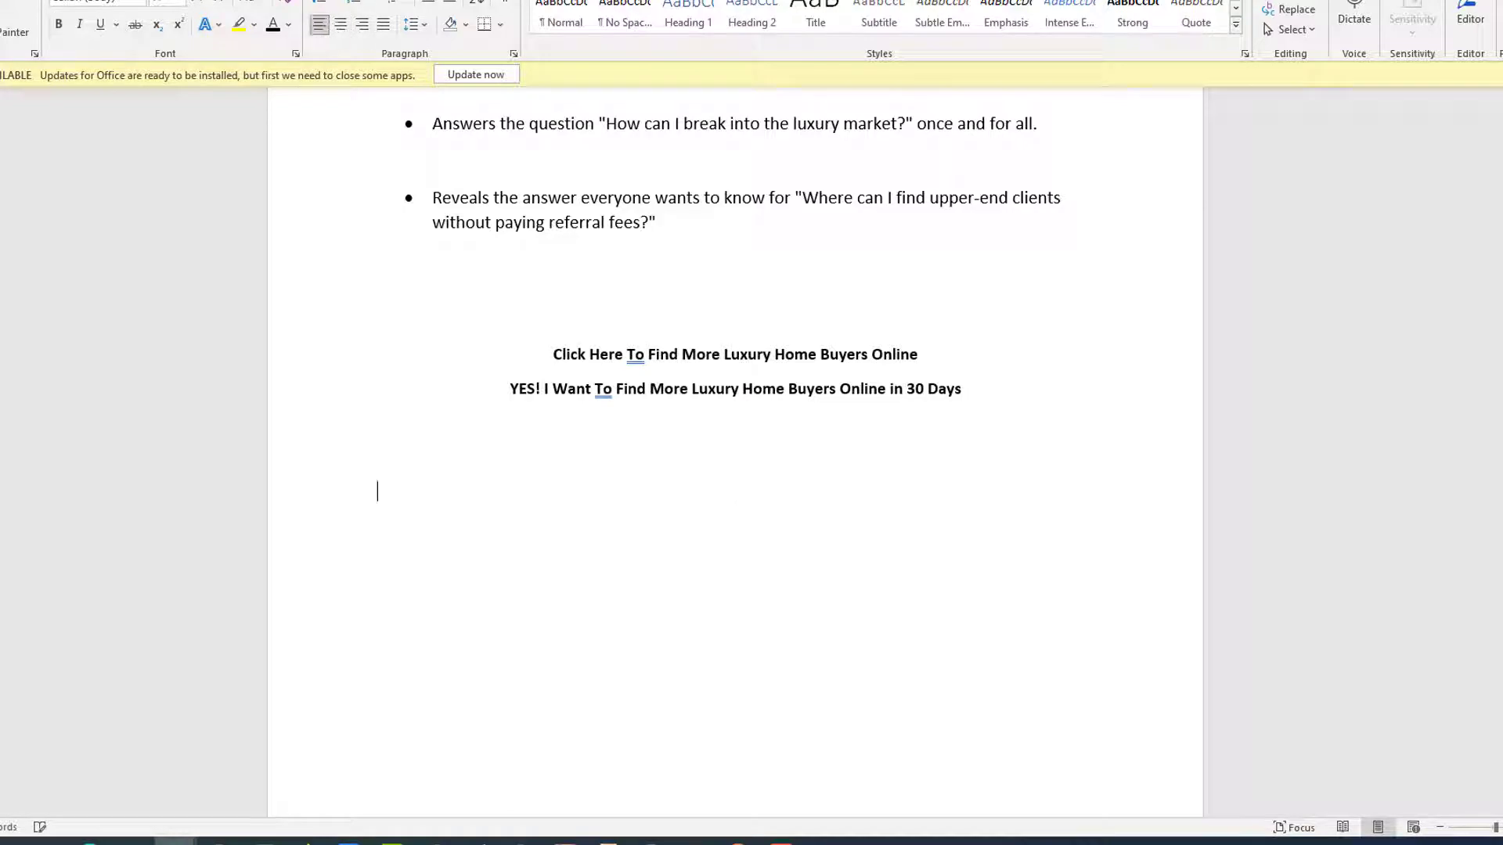
# - Return to the checklist, open its Order Bump script, and load the newest saved avatar into the form
pyautogui.press('super+Down')
pyautogui.press('super+Down')
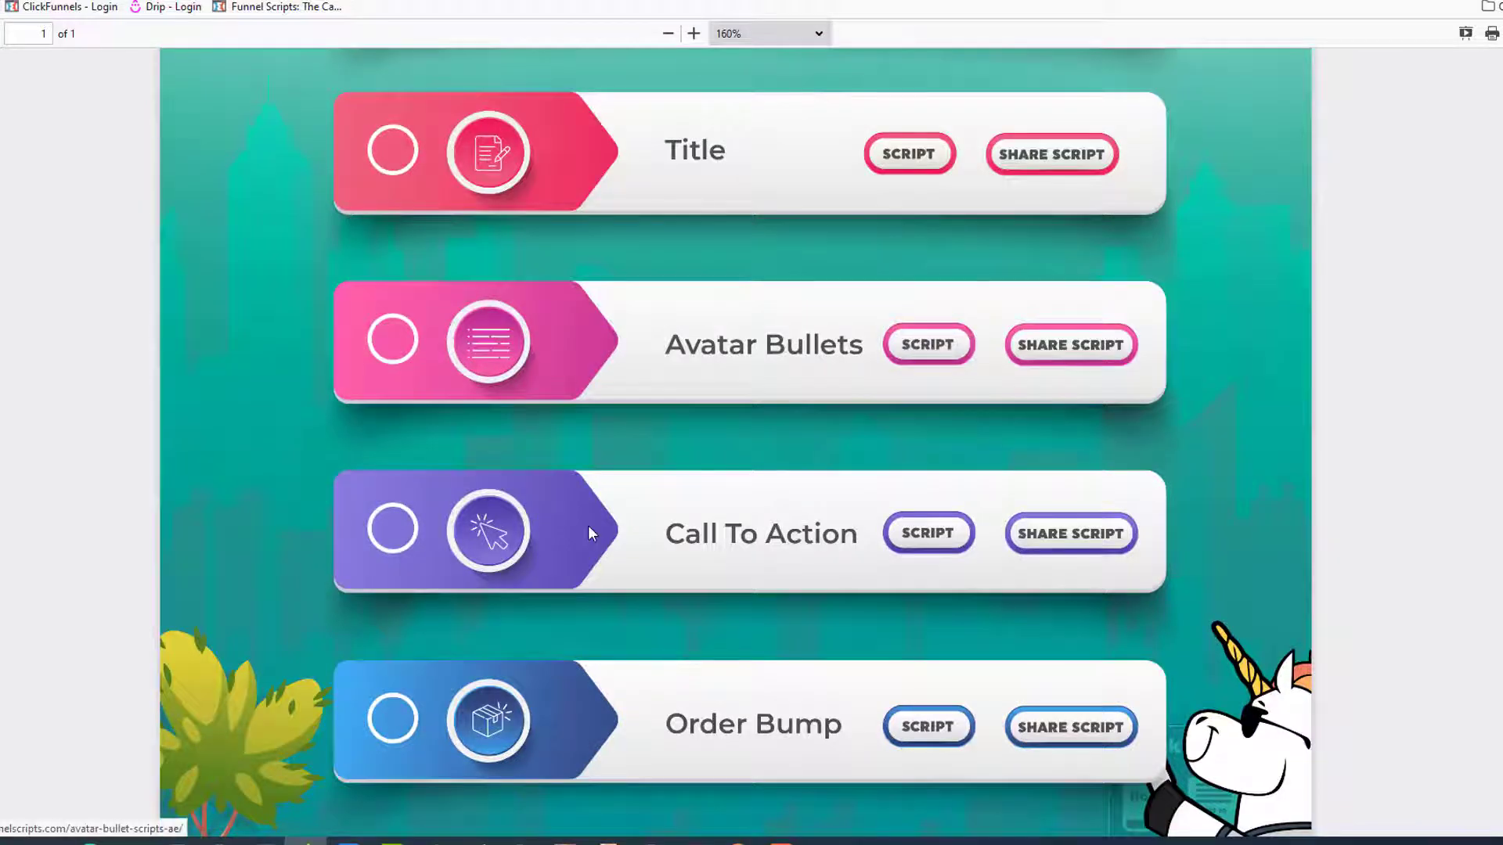
pyautogui.scroll(-3, 587, 524)
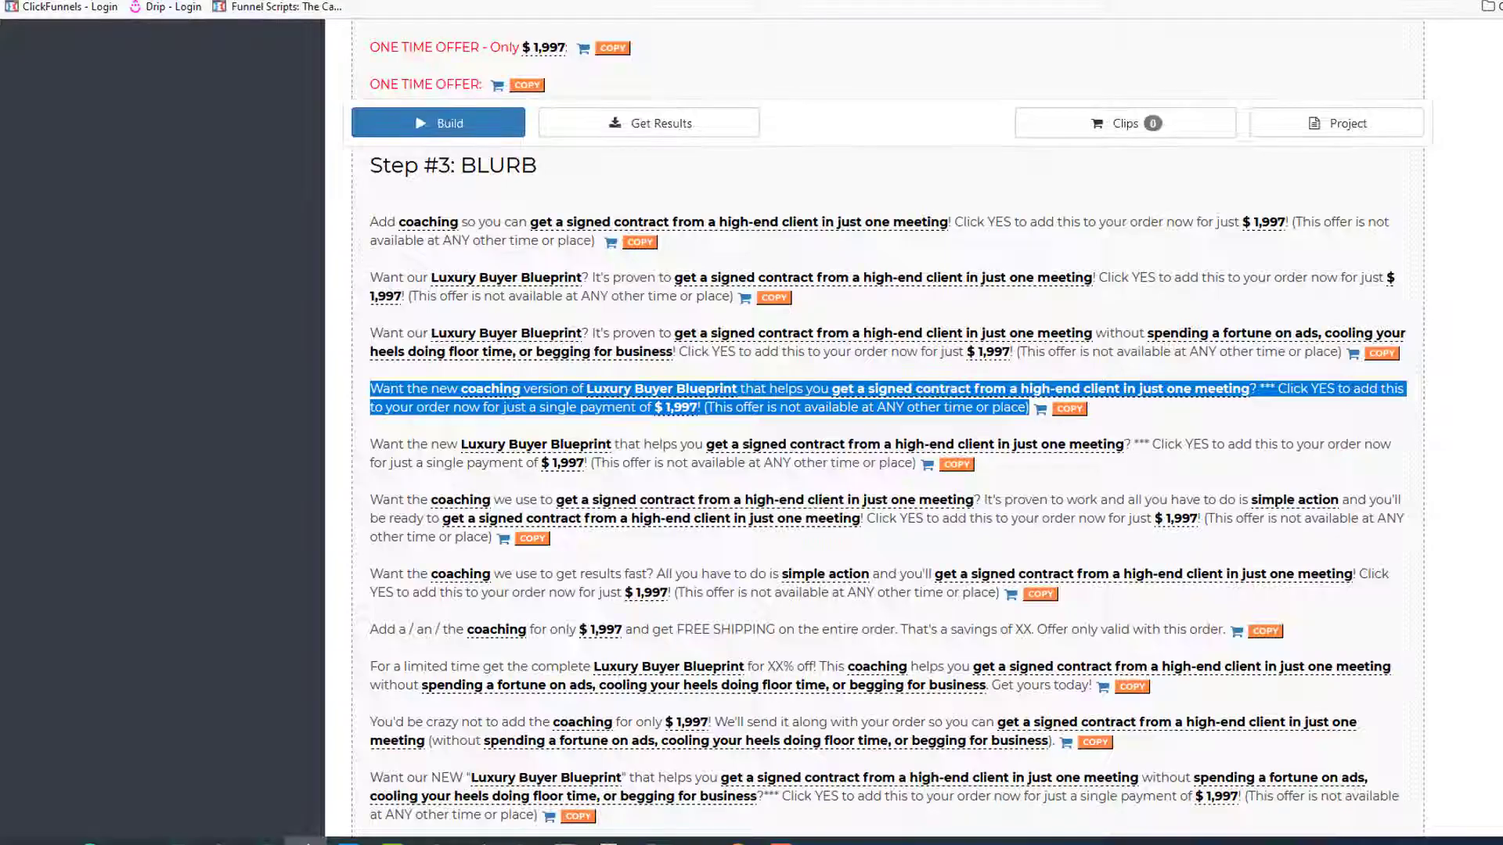
pyautogui.scroll(20, 167, 336)
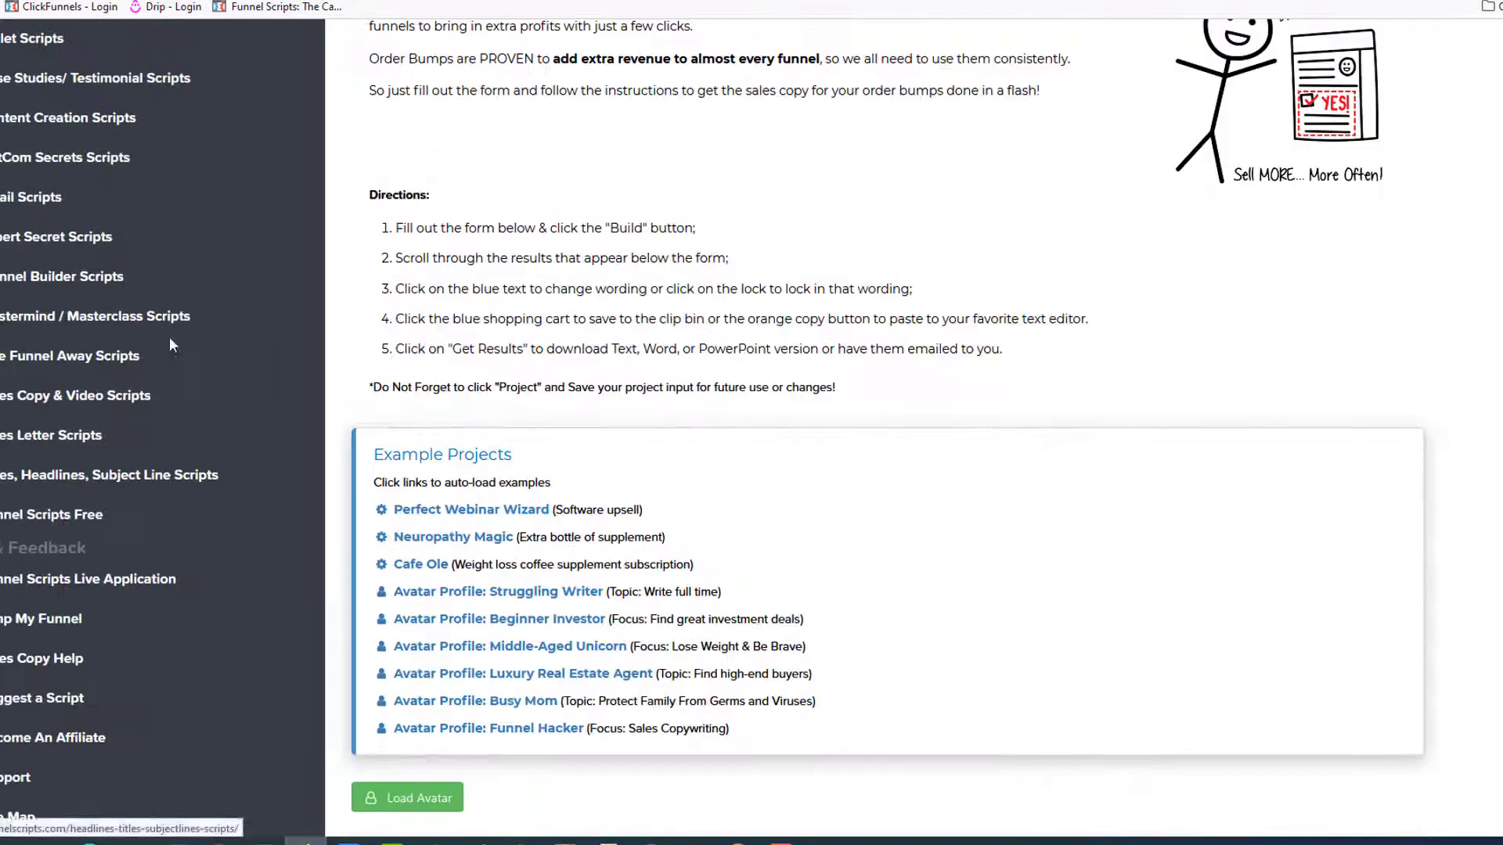
pyautogui.scroll(-1, 447, 524)
pyautogui.click(426, 348)
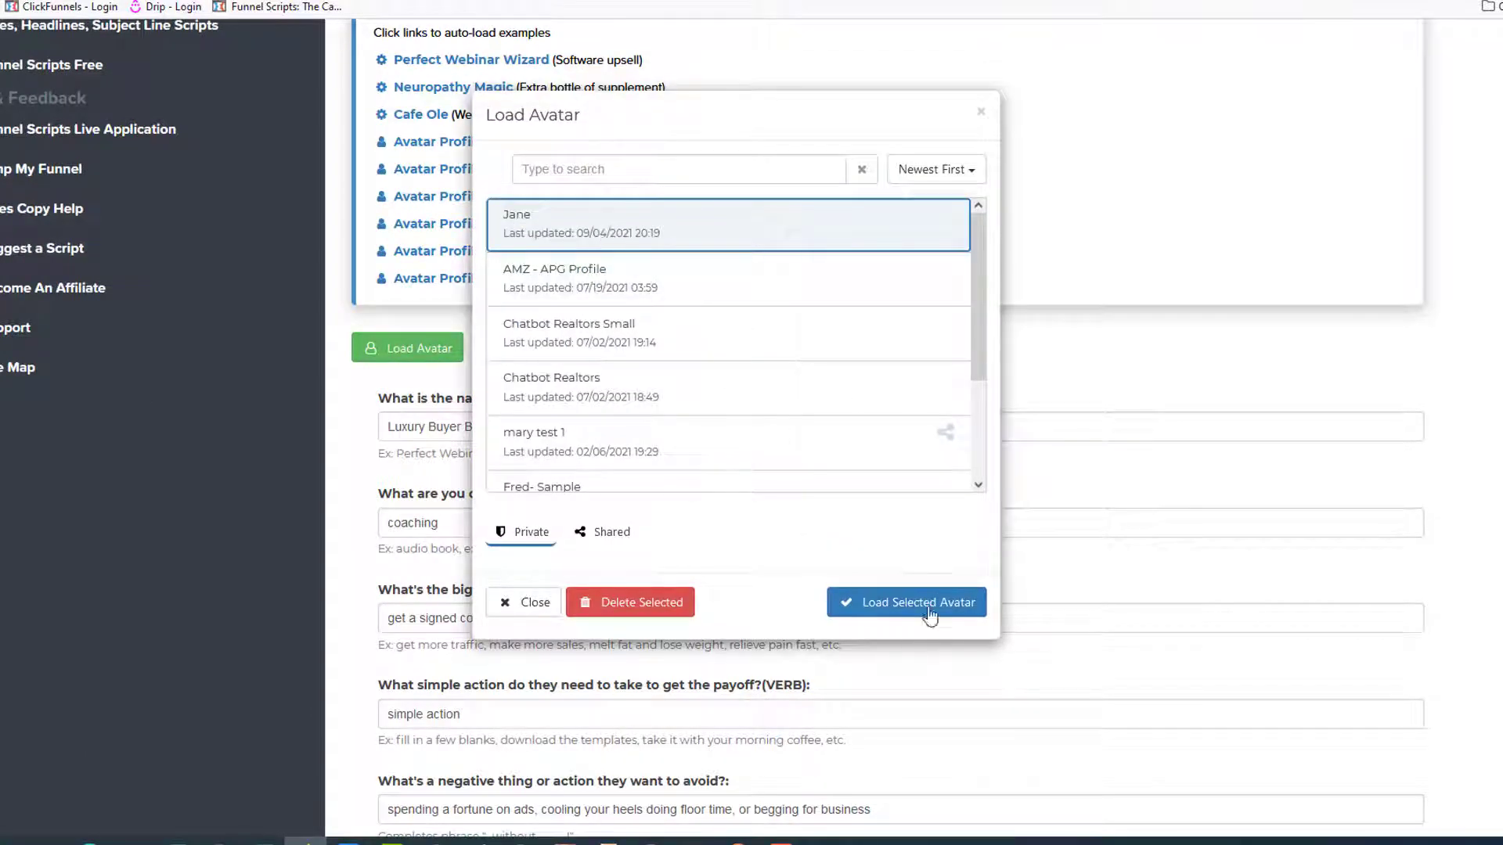
pyautogui.click(908, 604)
pyautogui.scroll(-3, 846, 112)
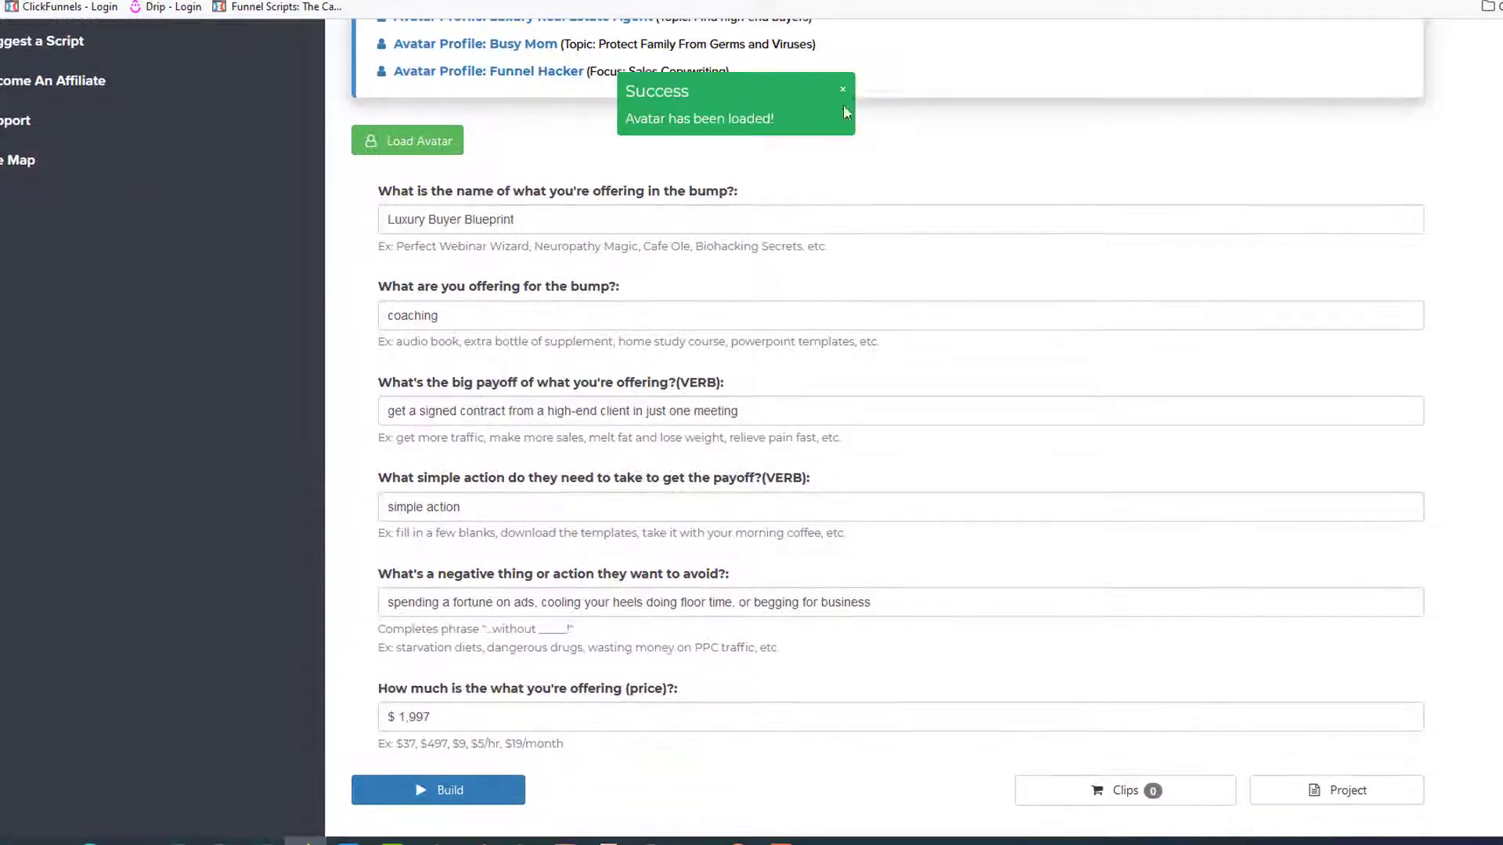
# - Build the Order Bump script and review the instructions and sample order form in the results
pyautogui.scroll(-4, 222, 466)
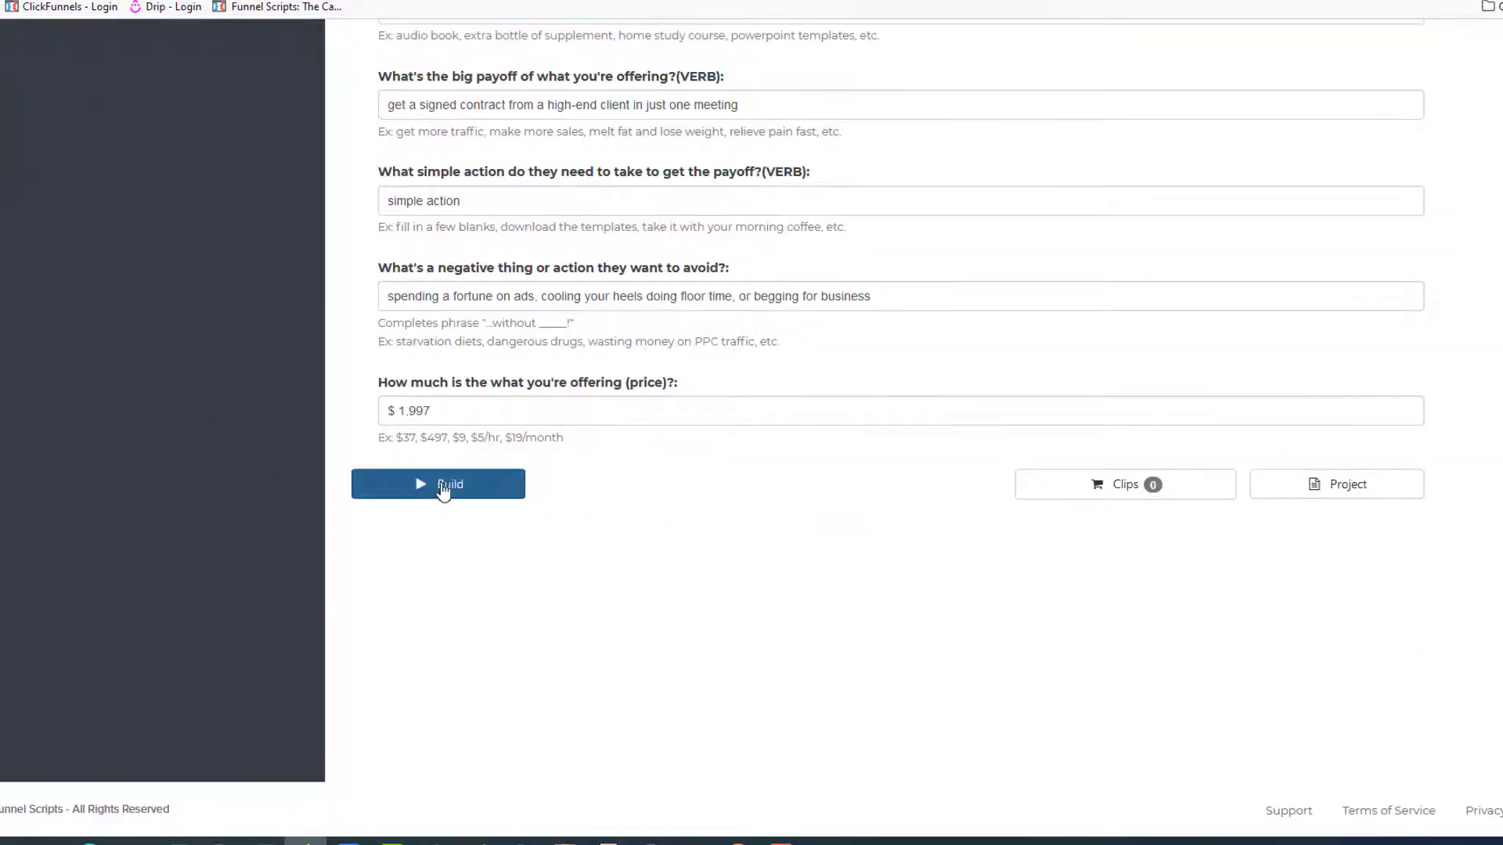
pyautogui.click(387, 483)
pyautogui.scroll(-5, 369, 479)
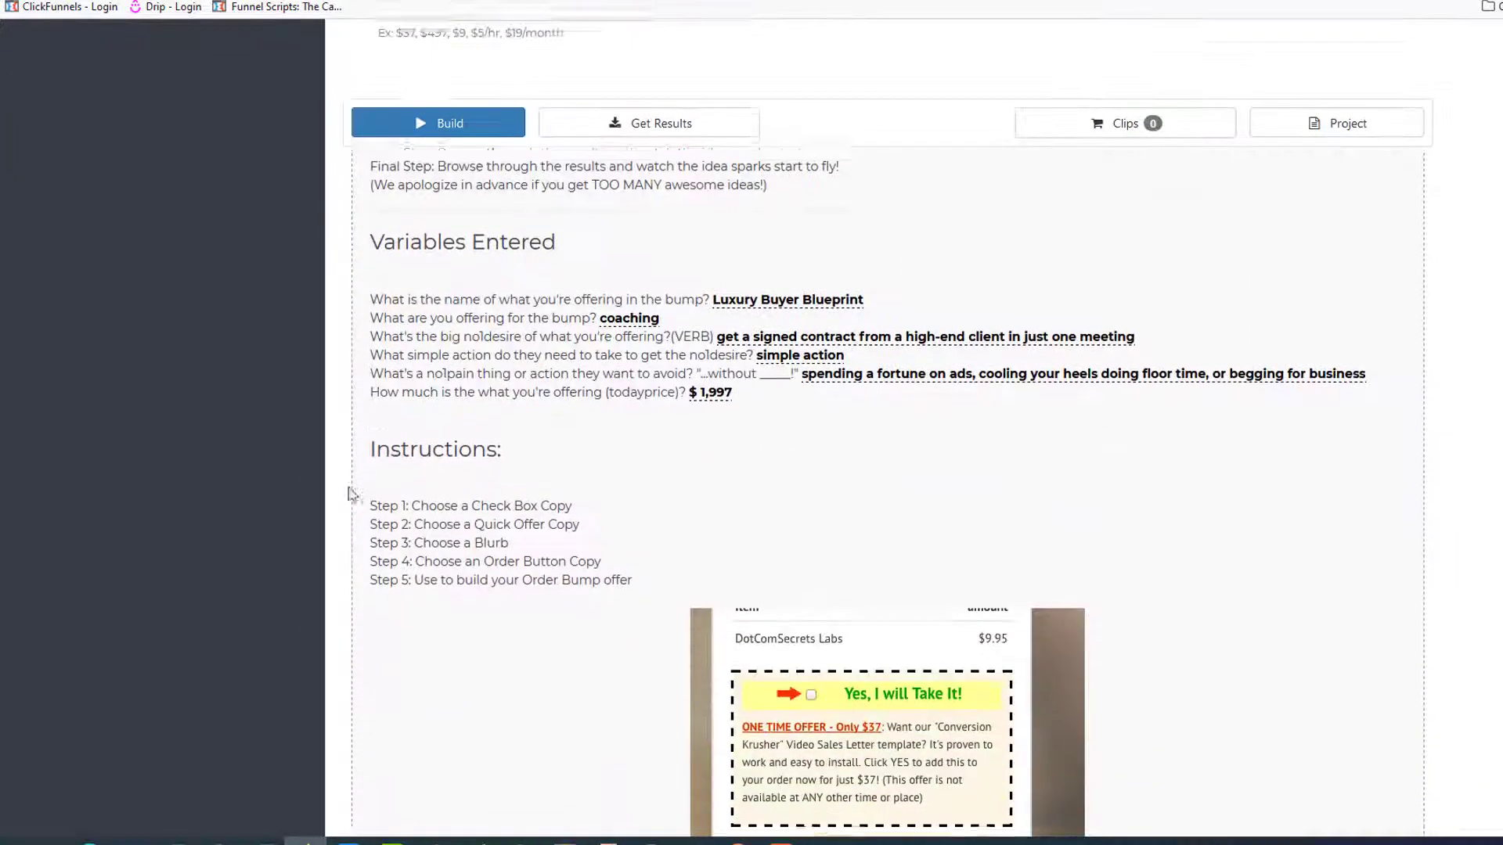
pyautogui.scroll(-3, 789, 481)
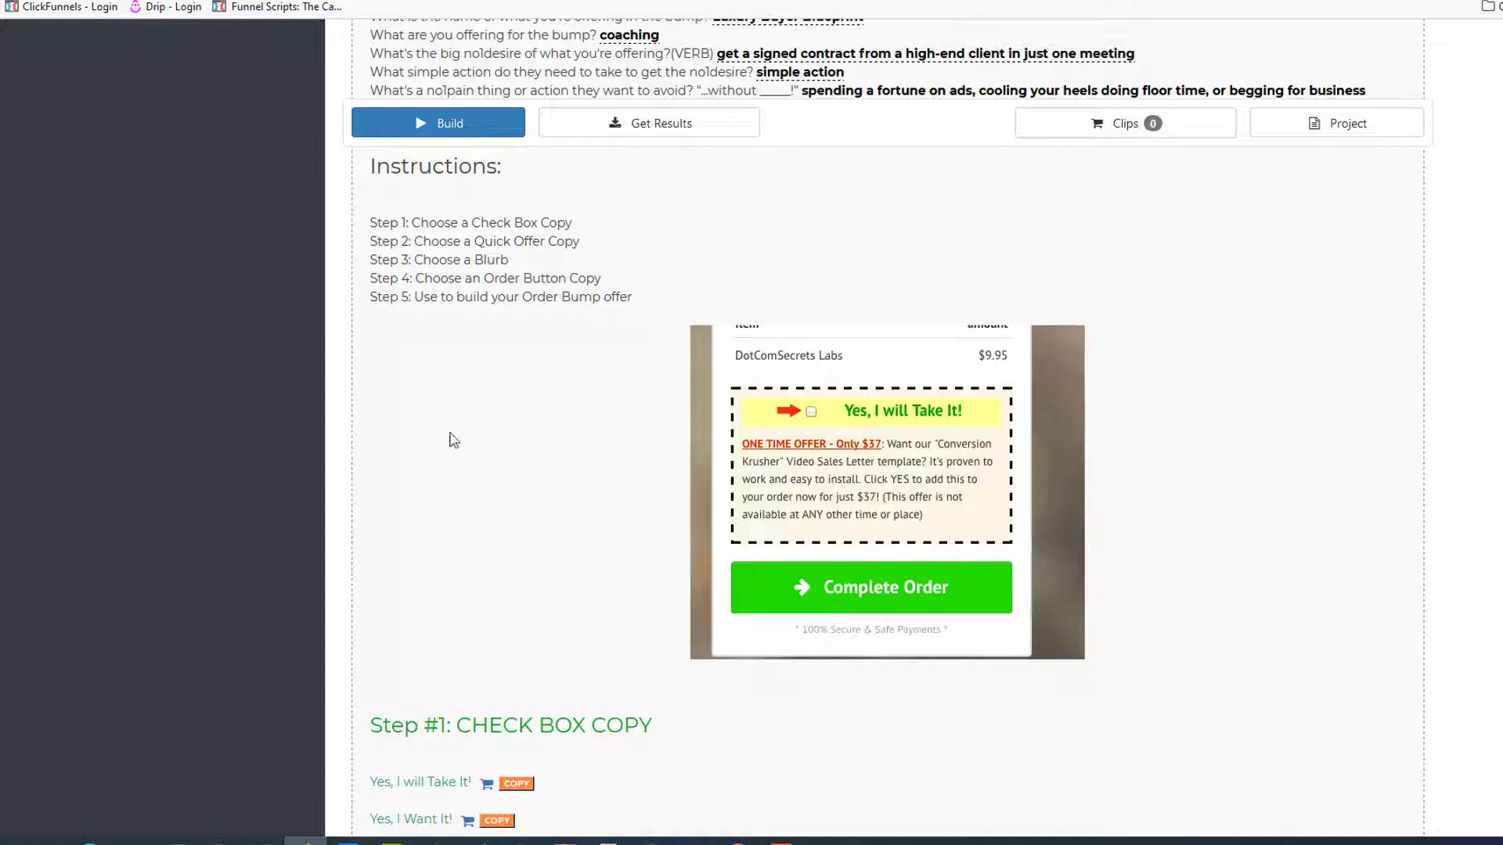
# - Copy the check box line "Yes! Give Me the Luxury Buyer Blueprint Too!" and paste it as text only below Word's calls to action
pyautogui.scroll(-5, 626, 469)
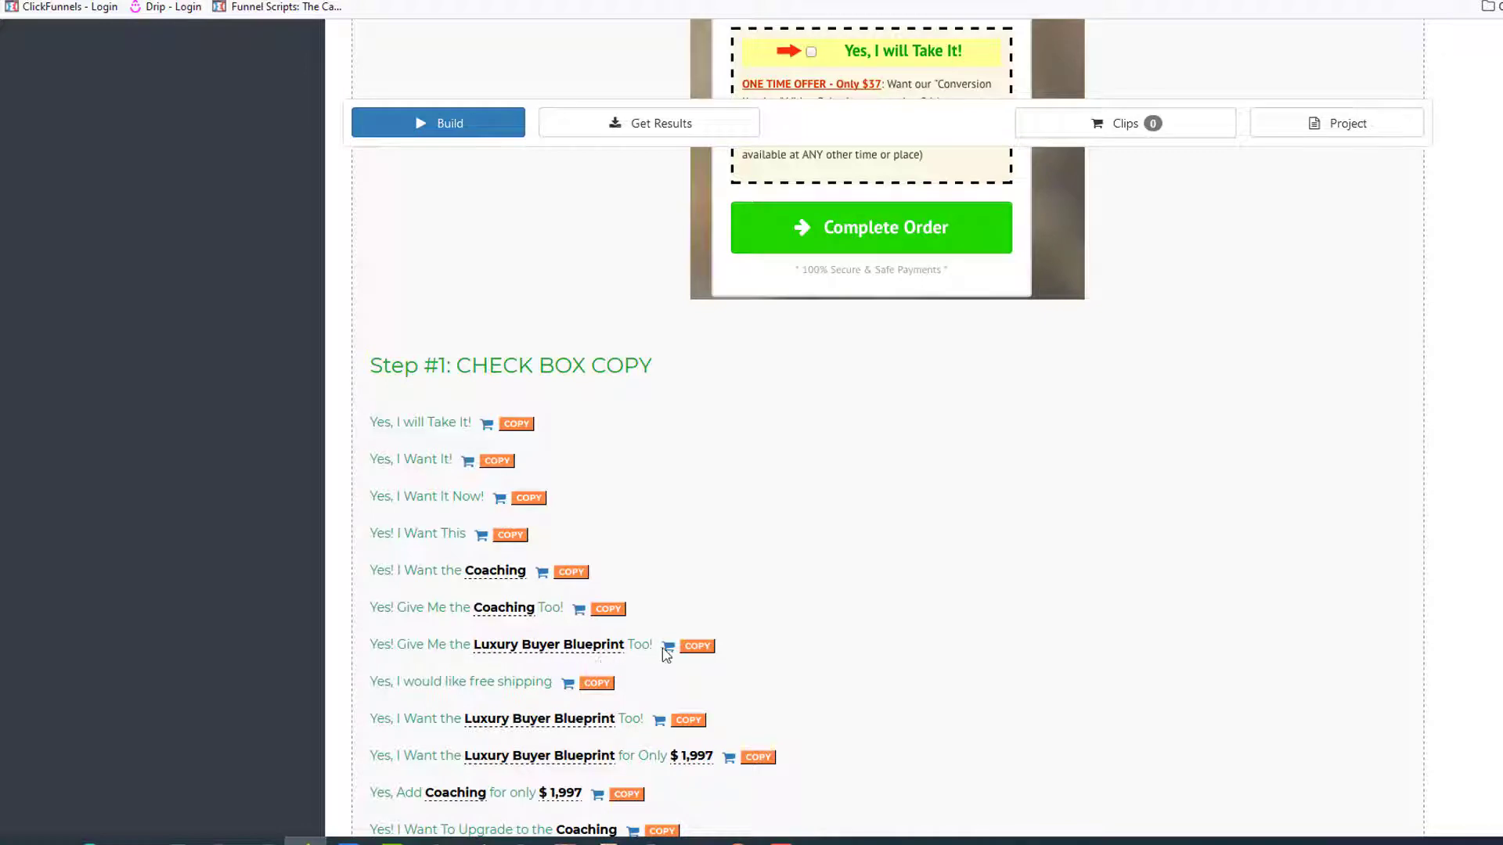
pyautogui.click(695, 647)
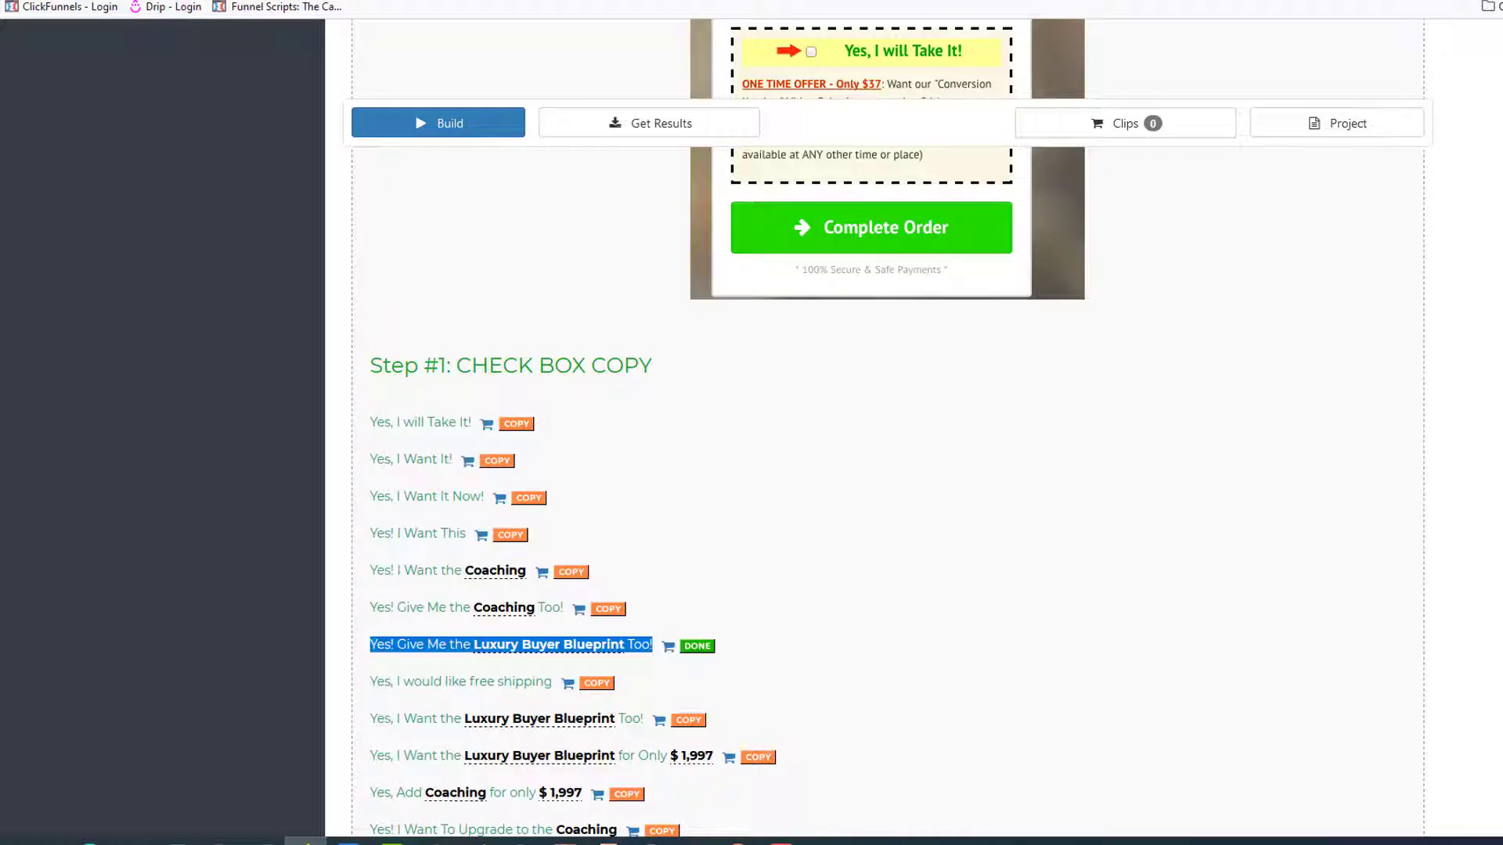
pyautogui.click(174, 842)
pyautogui.rightClick(398, 492)
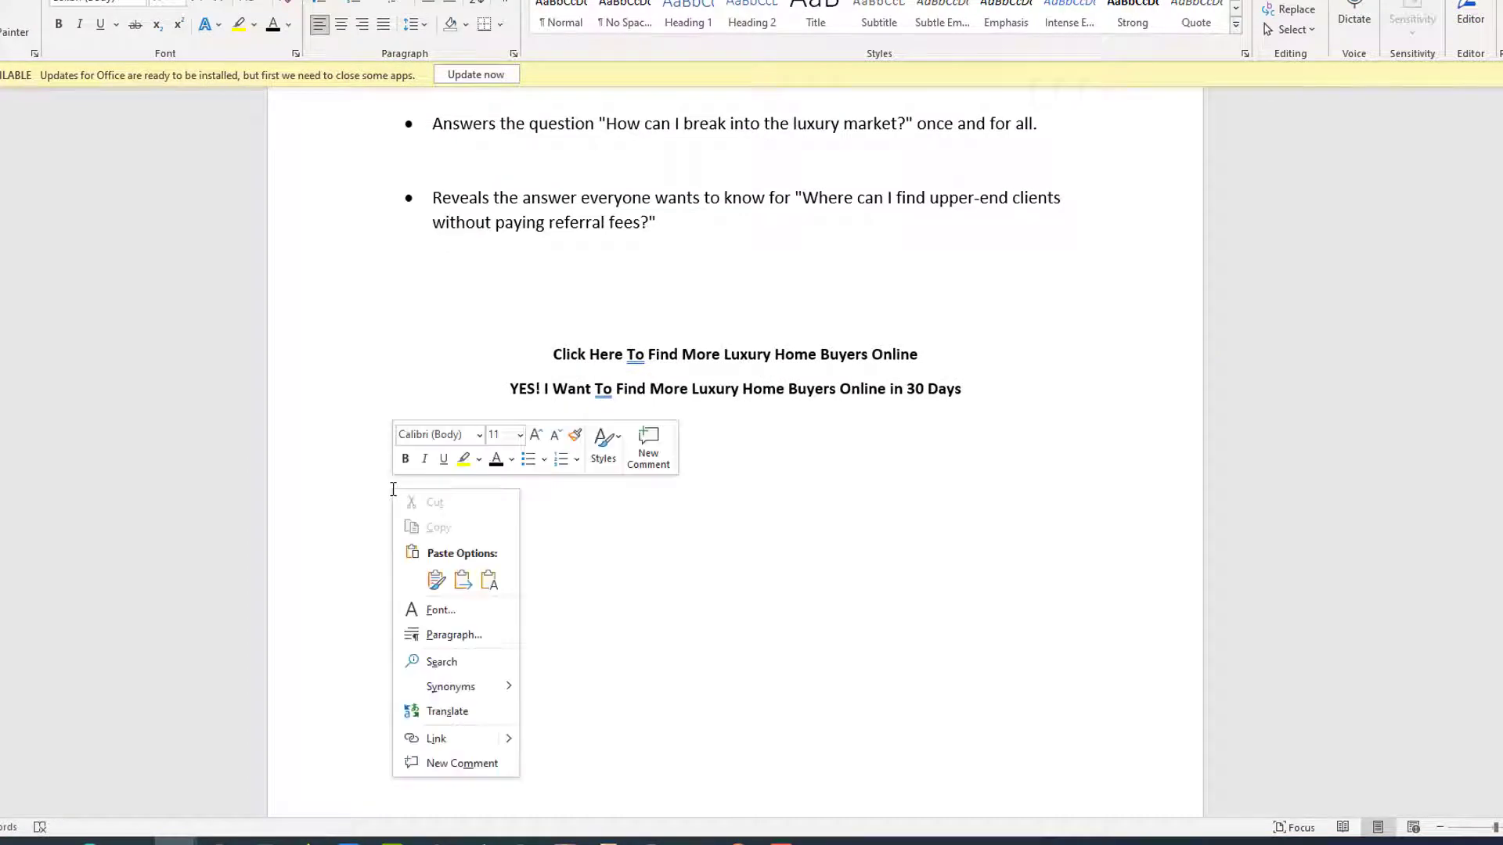
pyautogui.click(491, 581)
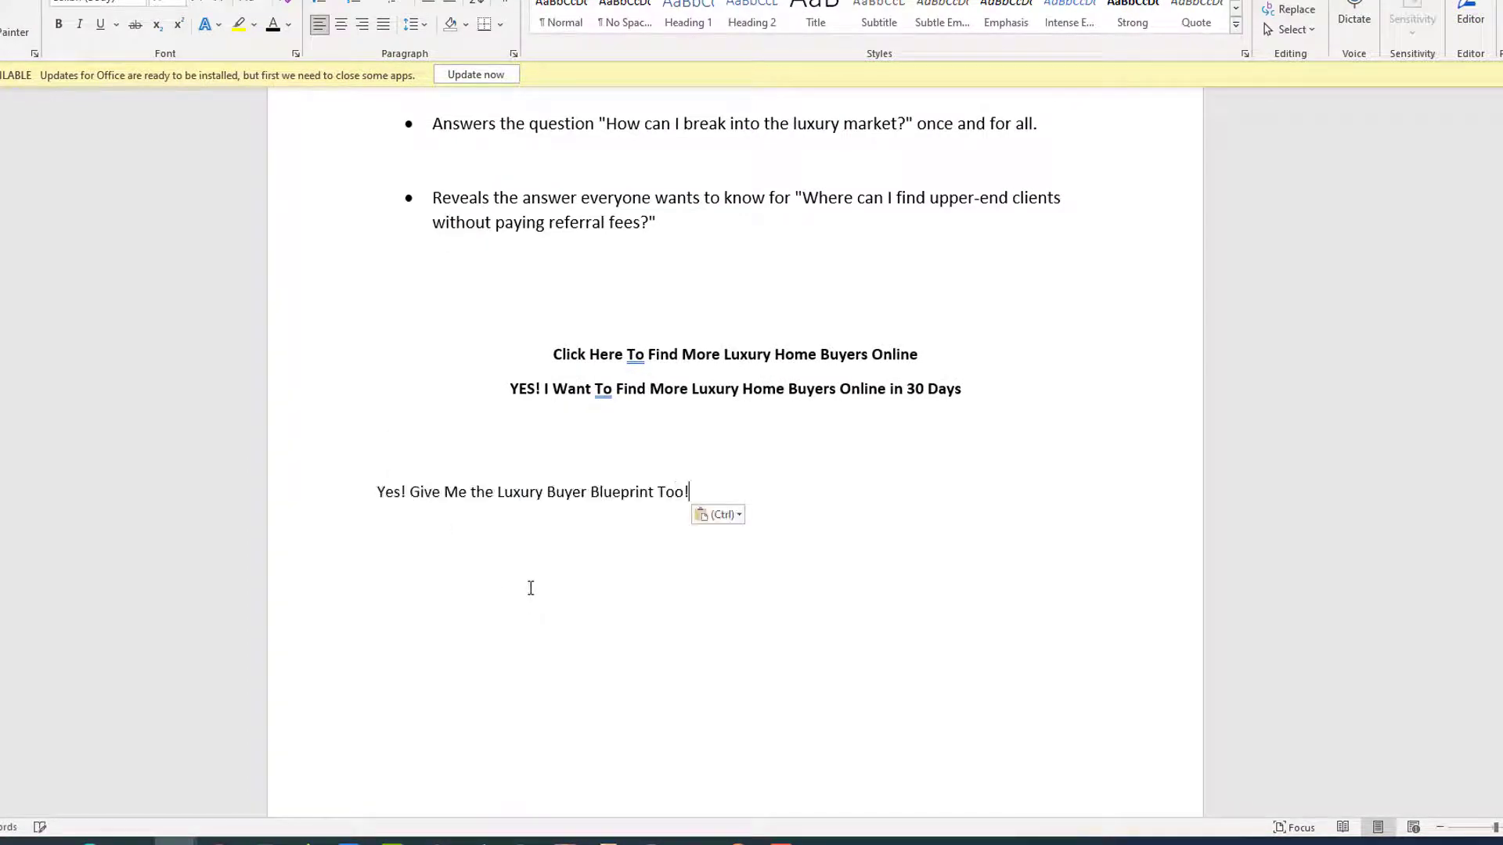
# - Add a left-aligned bold heading "**Order Bump**" directly above the pasted check box line
pyautogui.click(453, 462)
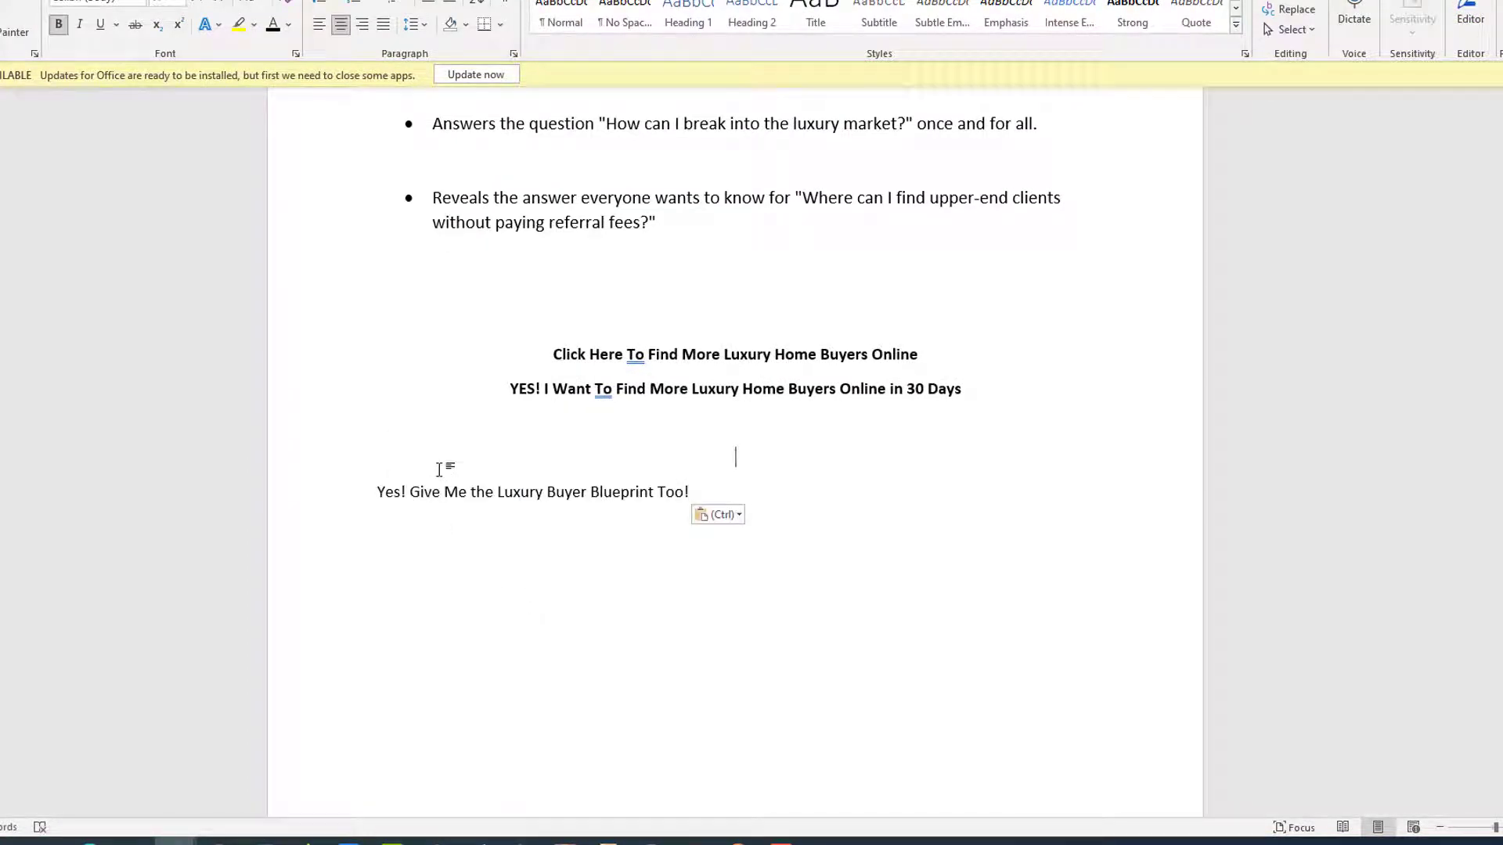
pyautogui.click(319, 25)
pyautogui.press('Return')
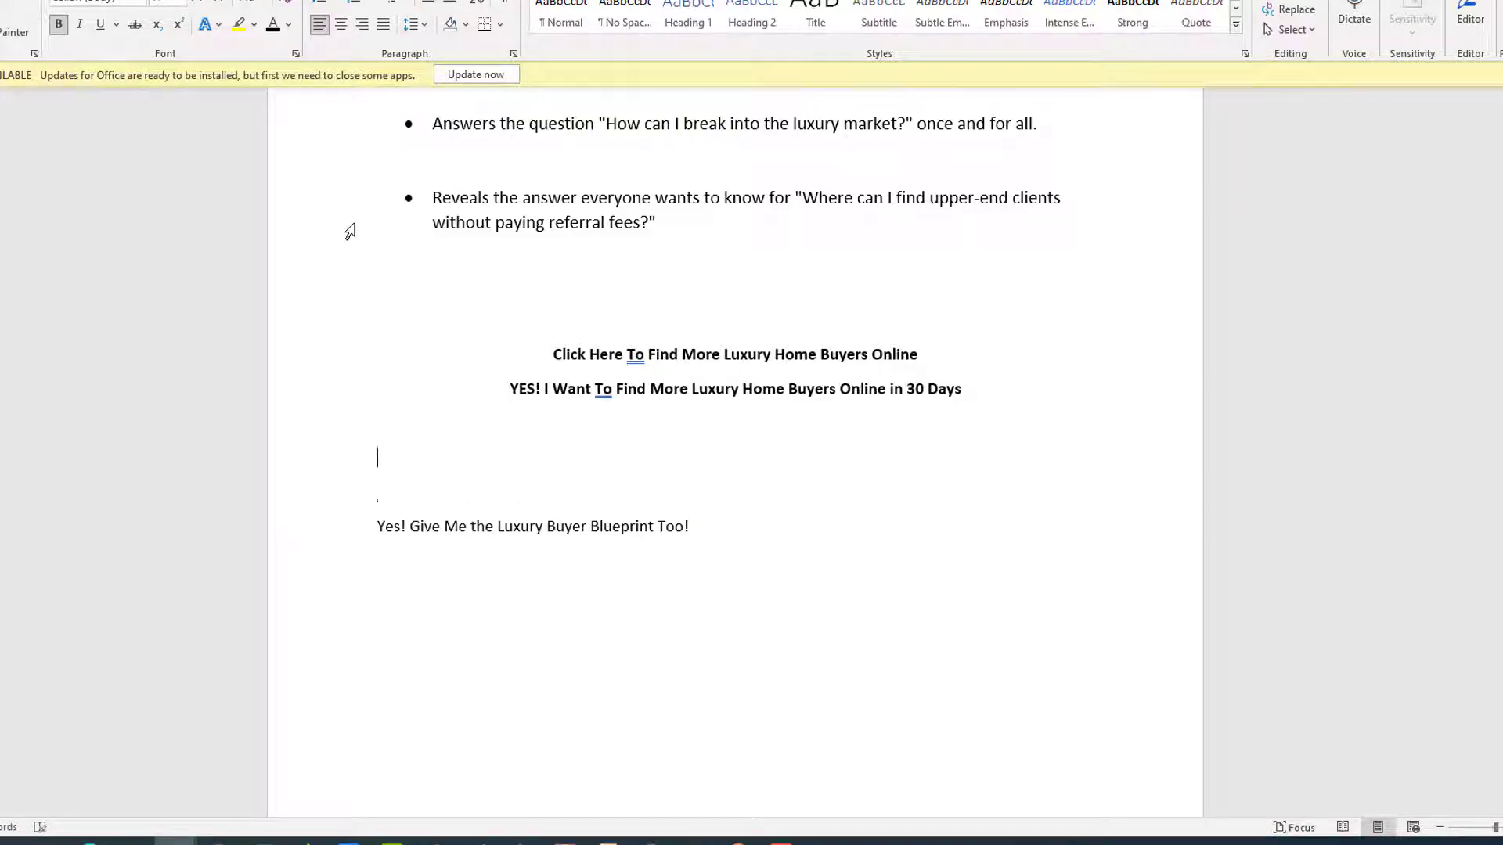
pyautogui.write('Order Bump**')
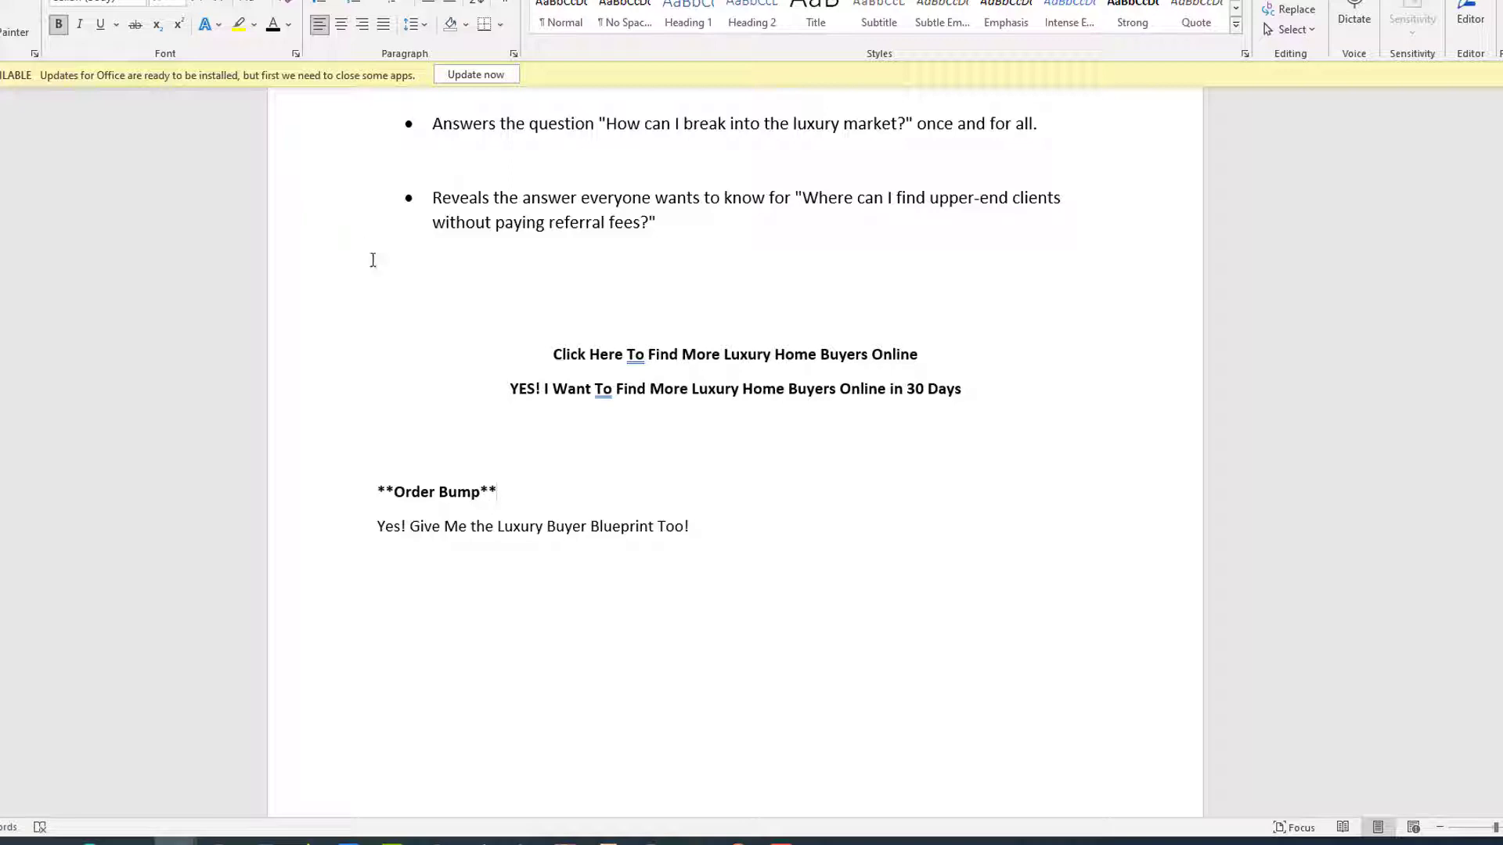
# - Start a left-aligned, non-bold line below the check box line
pyautogui.doubleClick(730, 557)
pyautogui.click(319, 24)
pyautogui.click(59, 25)
# - Copy the quick offer line "ONE TIME OFFER - Only $ 1,997:" and paste it below the check box line in Word
pyautogui.moveTo(548, 2); pyautogui.dragTo(0, 37)
pyautogui.scroll(-5, 632, 403)
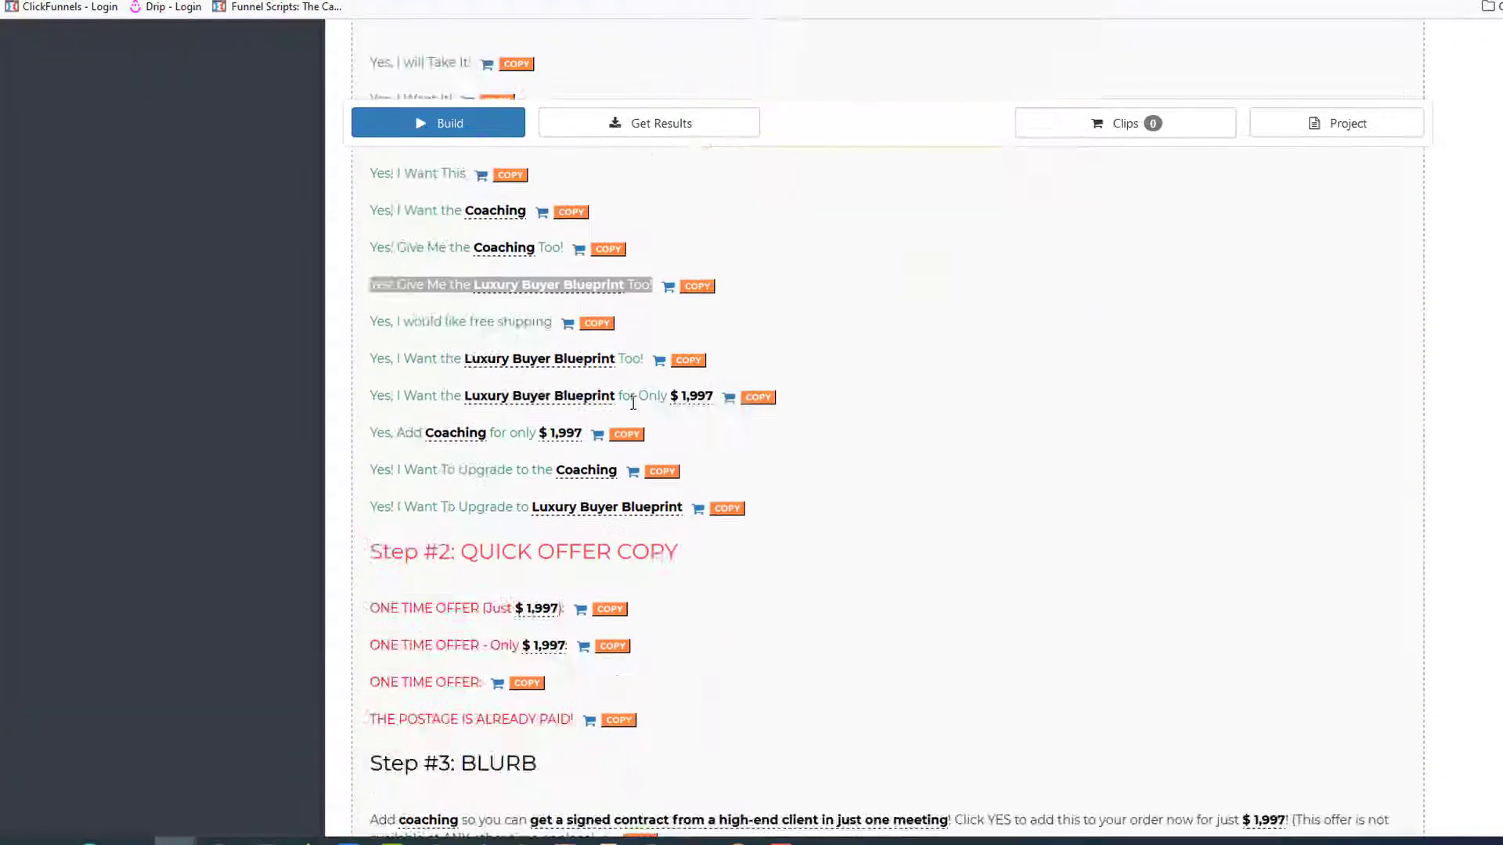
pyautogui.scroll(6, 633, 397)
pyautogui.scroll(3, 634, 391)
pyautogui.scroll(-11, 355, 415)
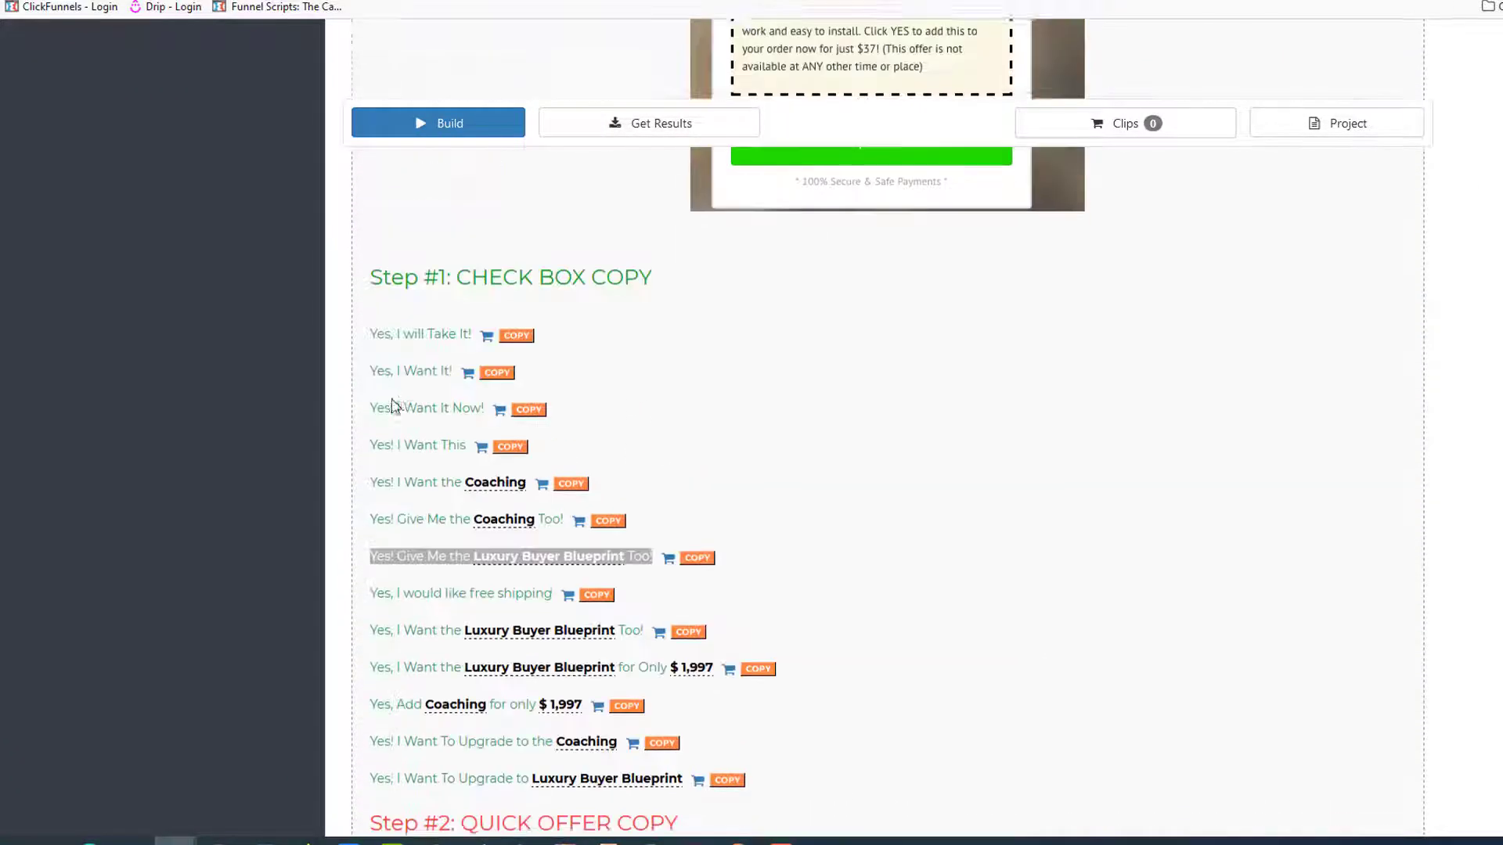
pyautogui.scroll(-3, 368, 411)
pyautogui.scroll(1, 297, 337)
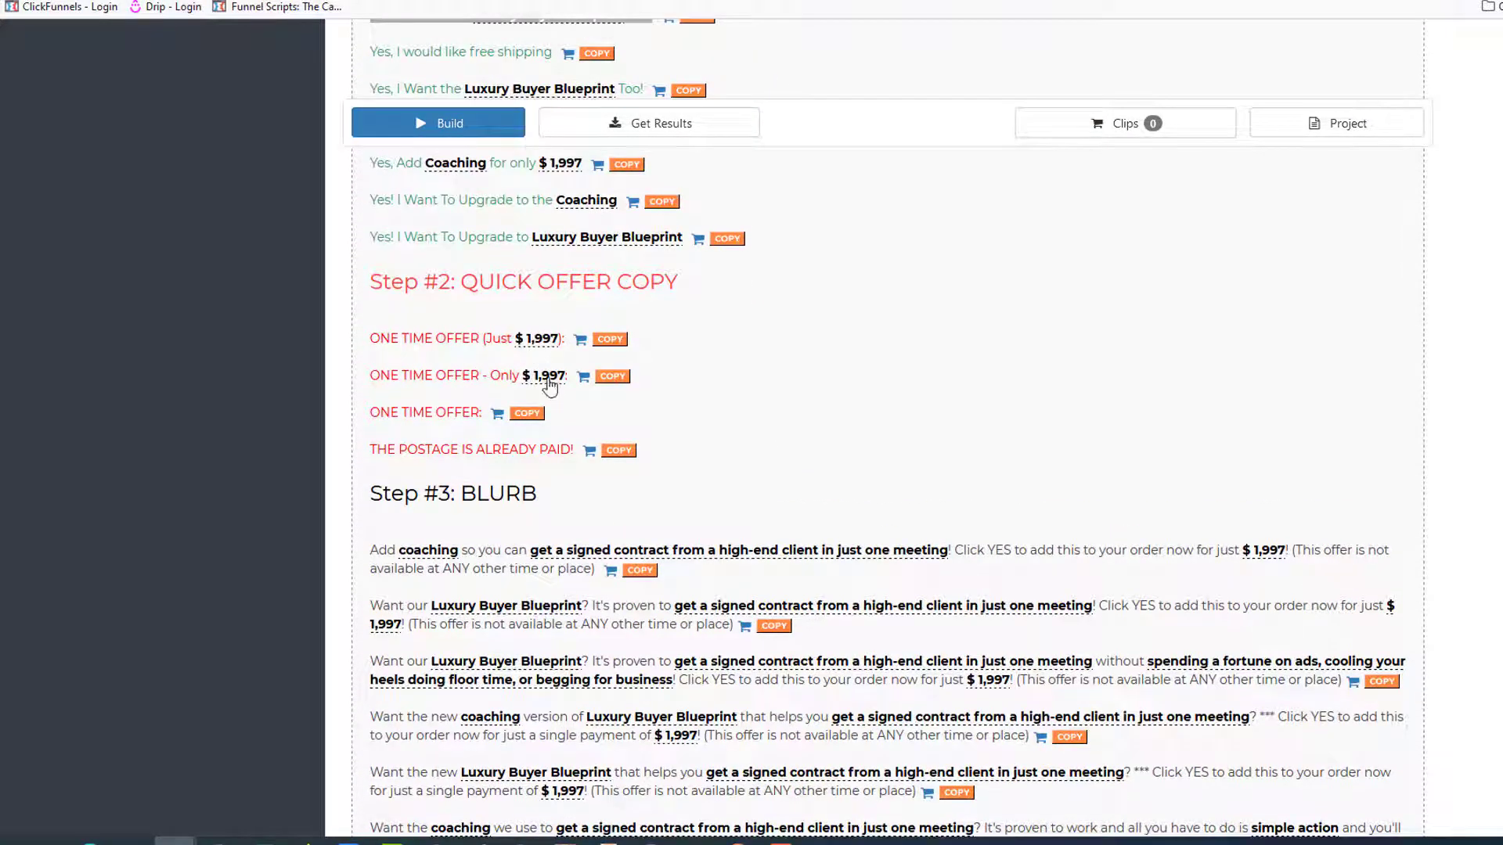
pyautogui.click(612, 377)
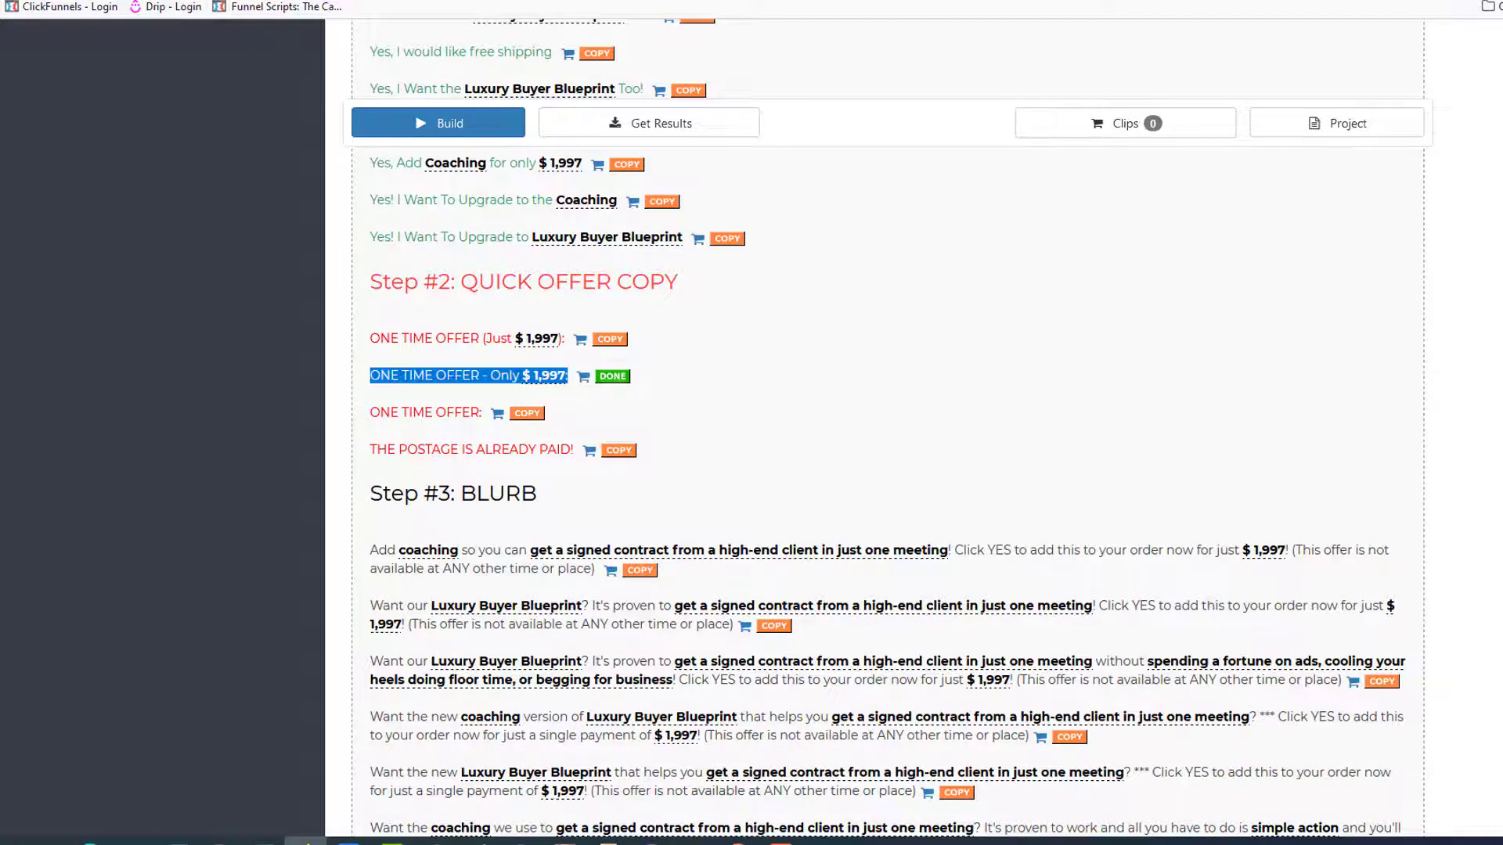
pyautogui.hotkey('alt', 'Tab')
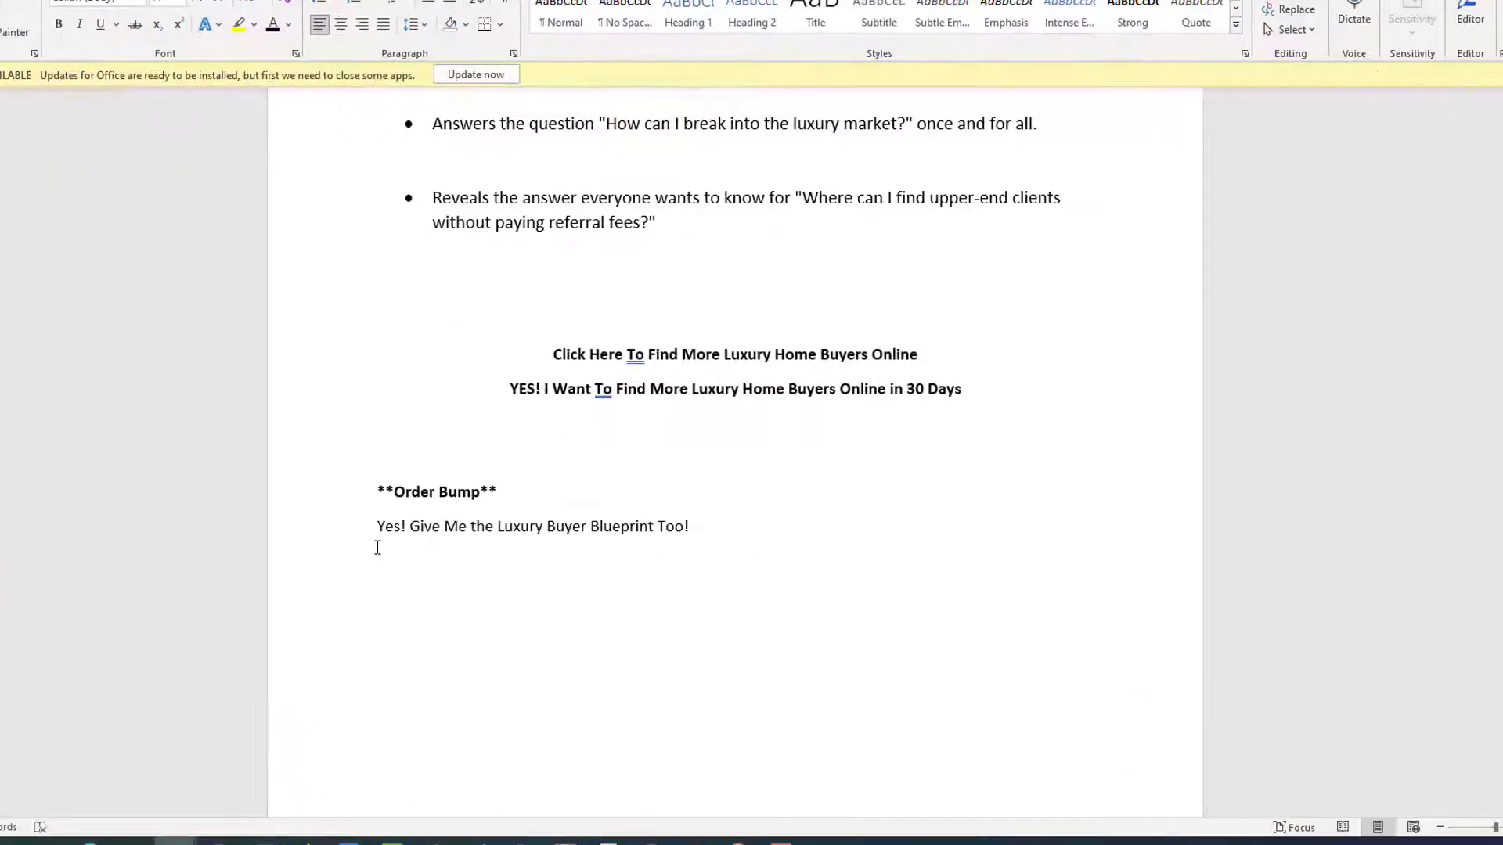
pyautogui.rightClick(377, 548)
pyautogui.press('Escape')
pyautogui.hotkey('ctrl', 'v')
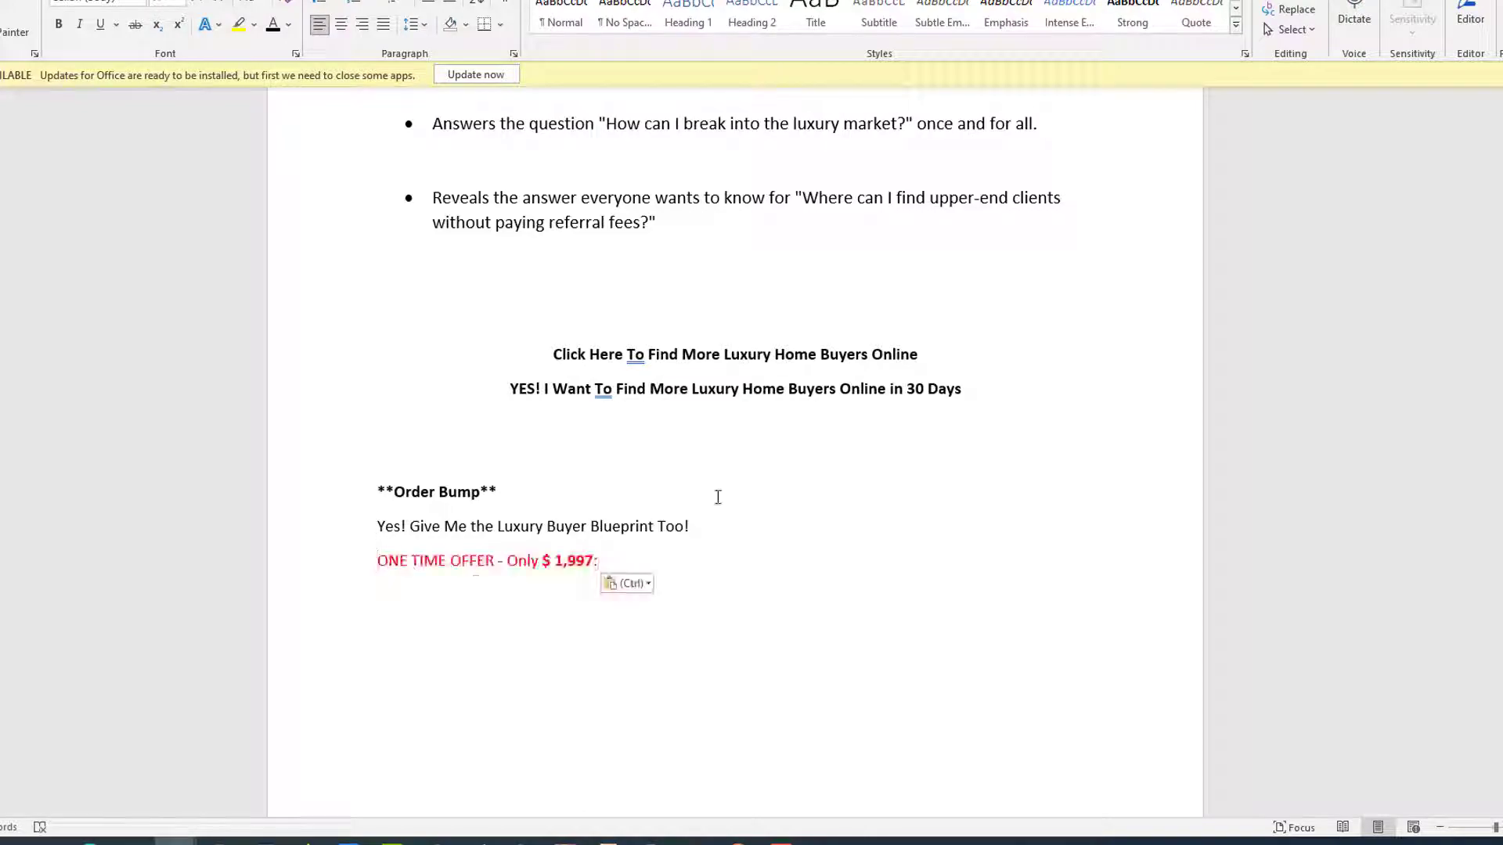
# - Compare the sample order bump with the Step #3 blurbs and copy the second one, beginning "Want our Luxury Buyer Blueprint? It's proven"
pyautogui.hotkey('alt', 'Tab')
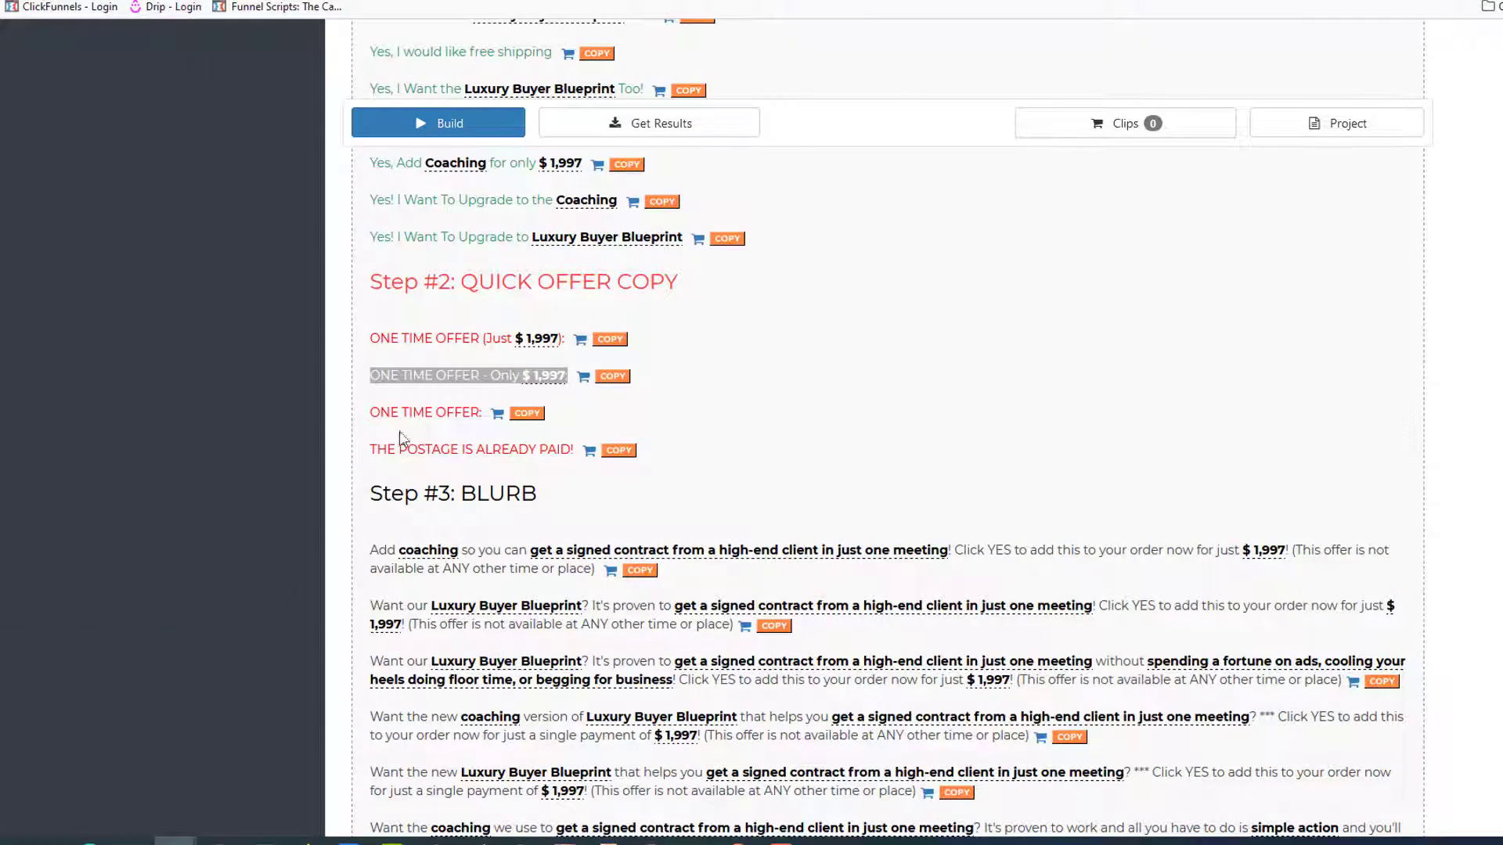
pyautogui.doubleClick(475, 494)
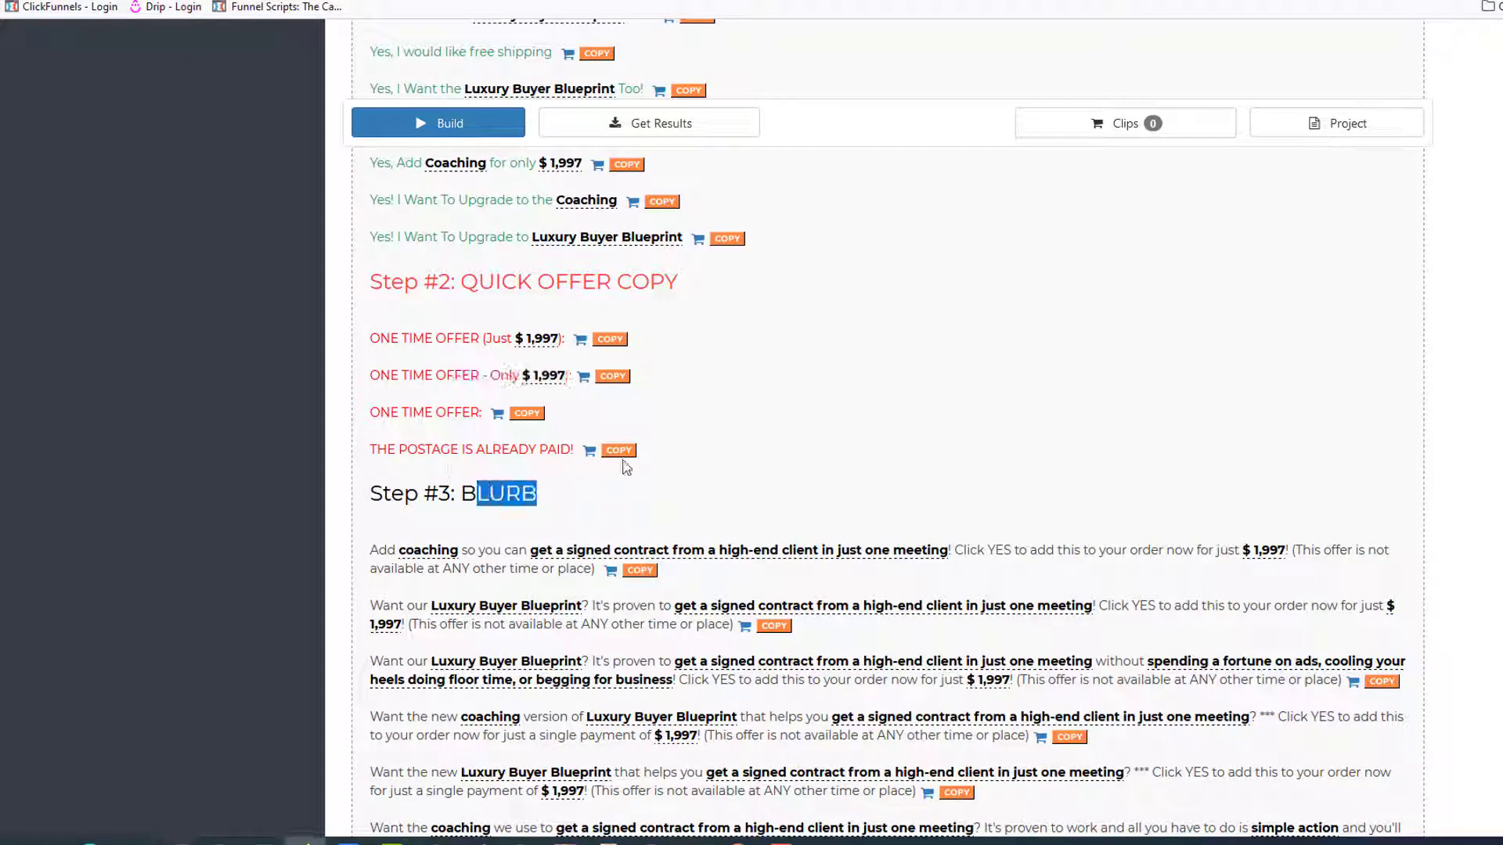
pyautogui.scroll(10, 687, 426)
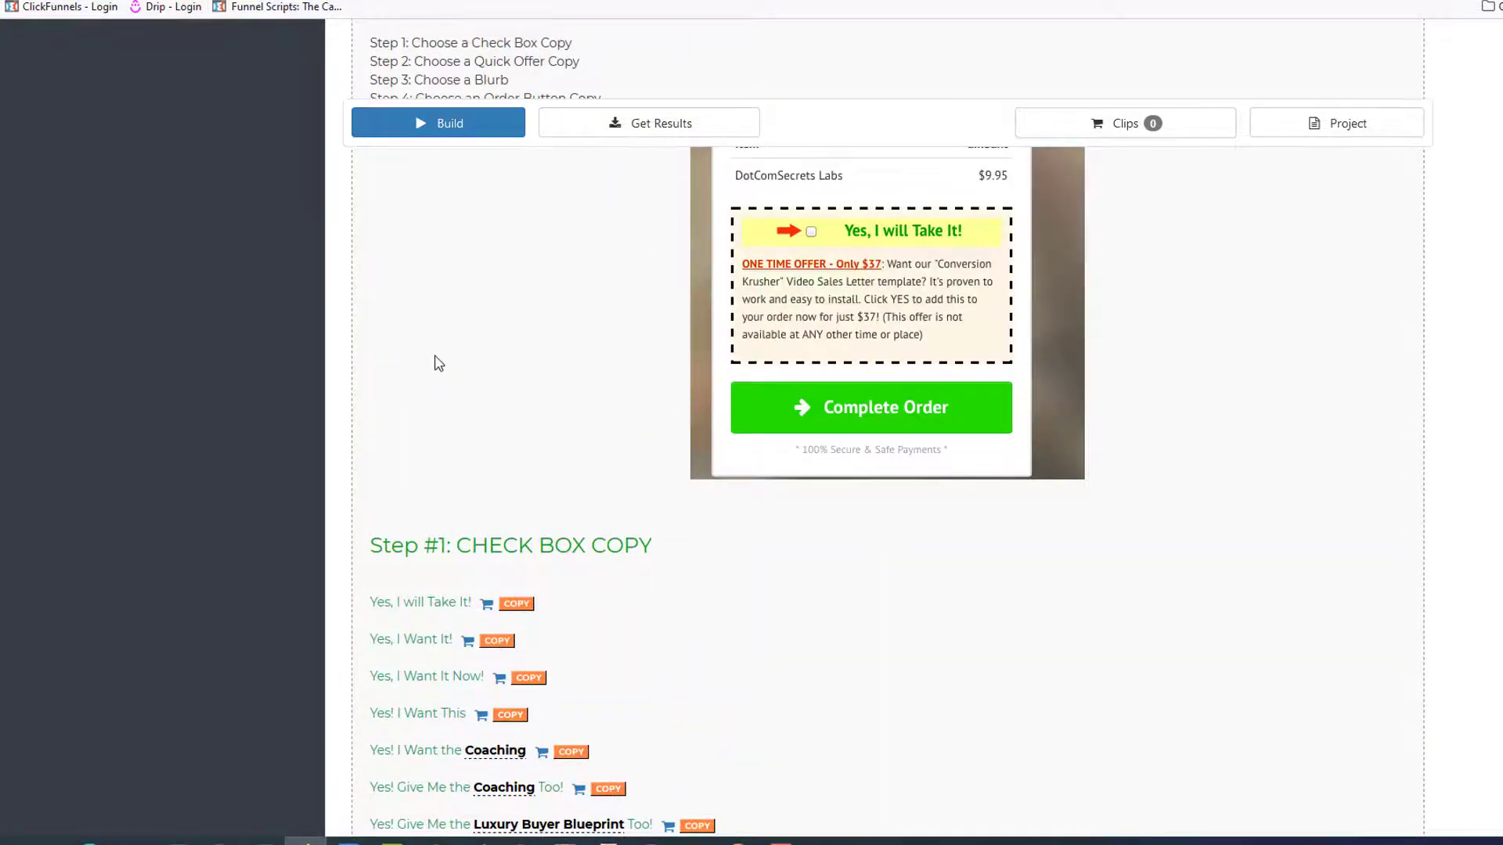
pyautogui.scroll(-10, 438, 363)
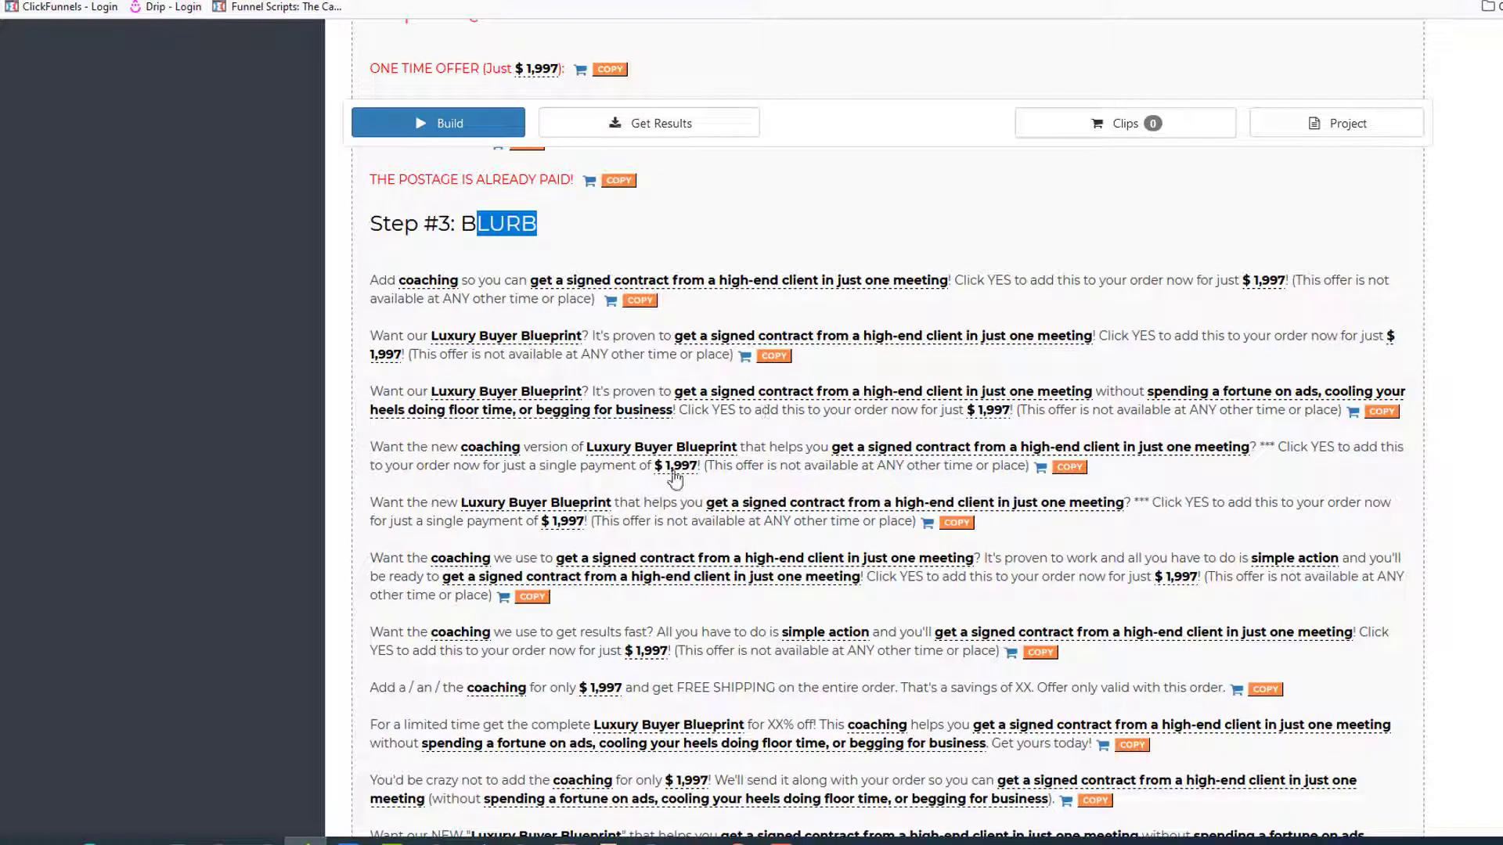
pyautogui.click(571, 227)
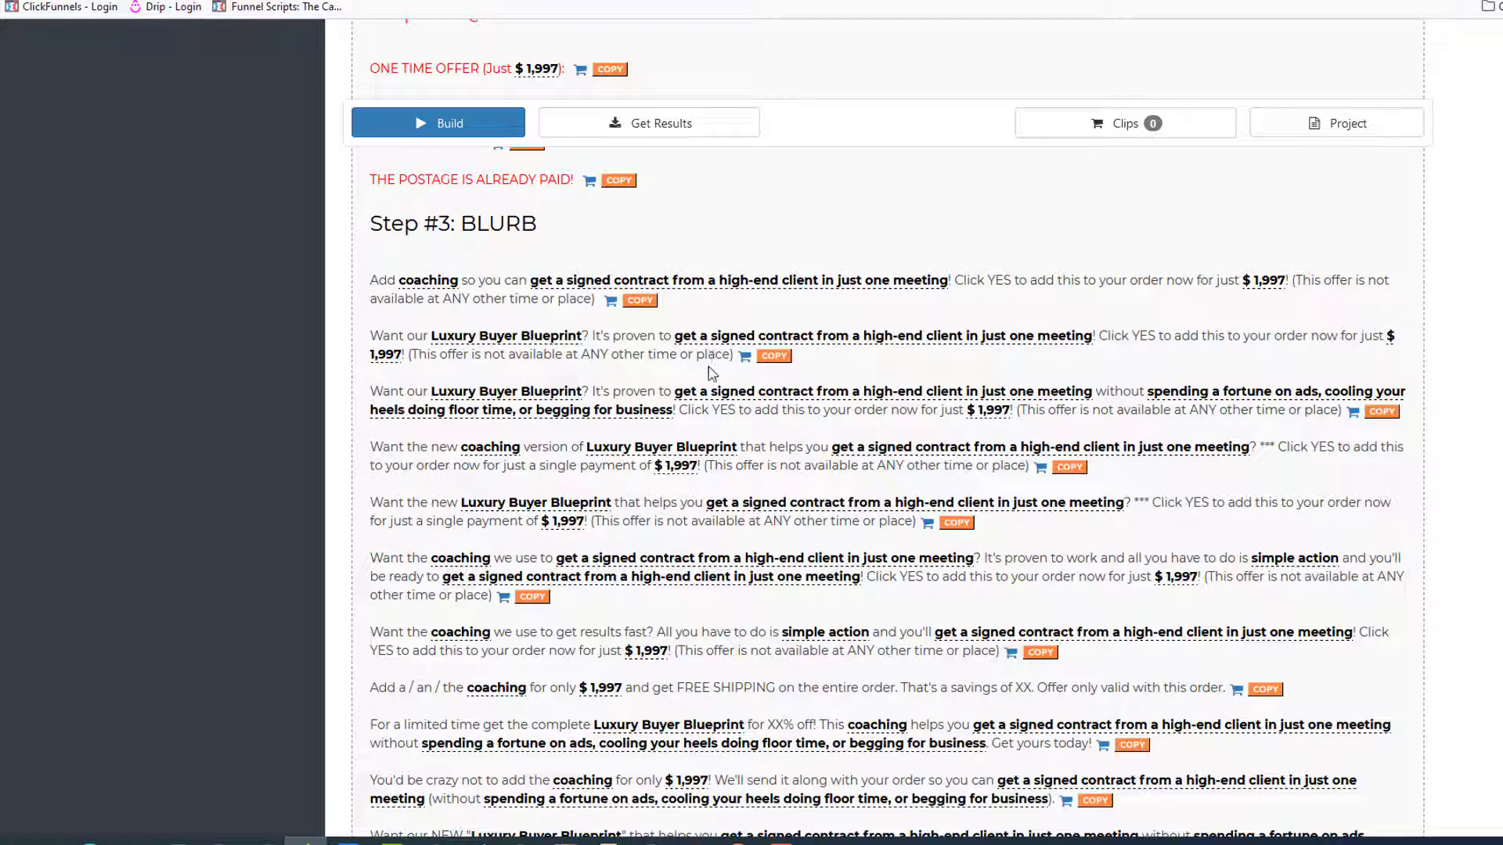
pyautogui.click(773, 356)
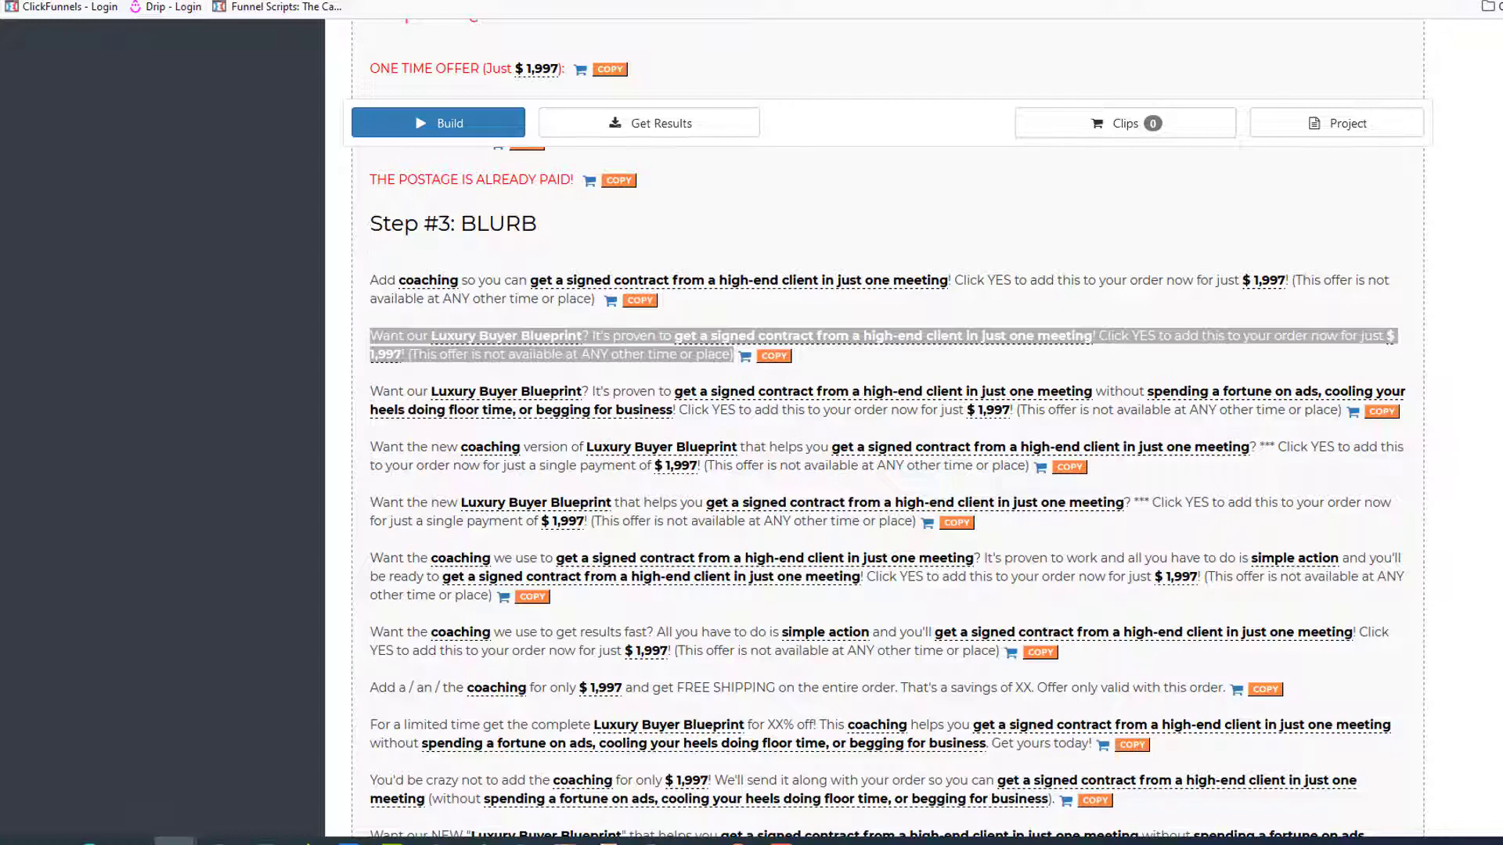
# - Paste the copied blurb in Word as left-aligned, non-bold, text-only content below the one-time offer line
pyautogui.click(349, 843)
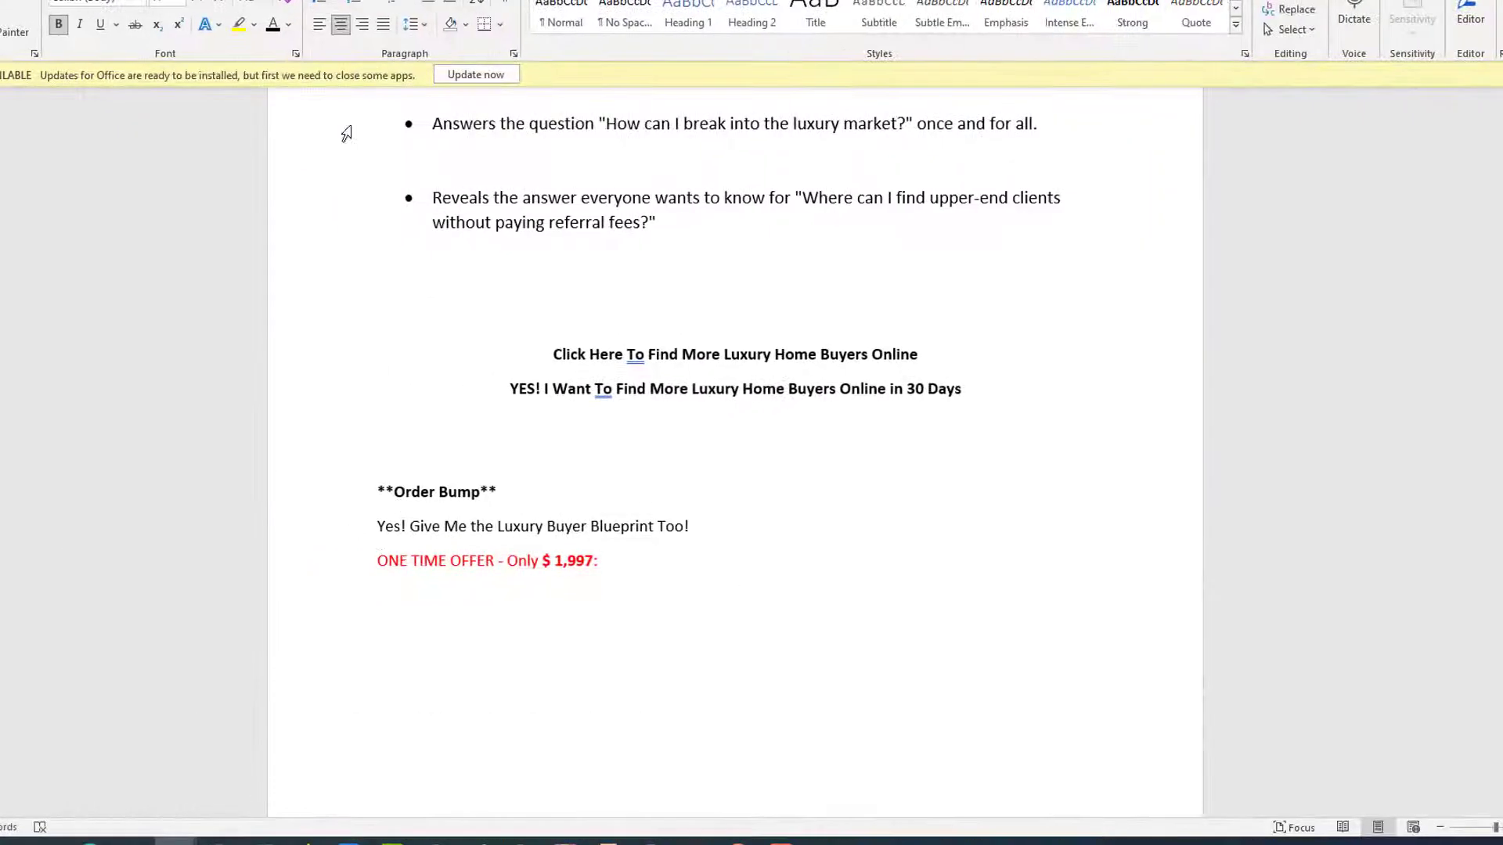
pyautogui.click(319, 24)
pyautogui.click(58, 24)
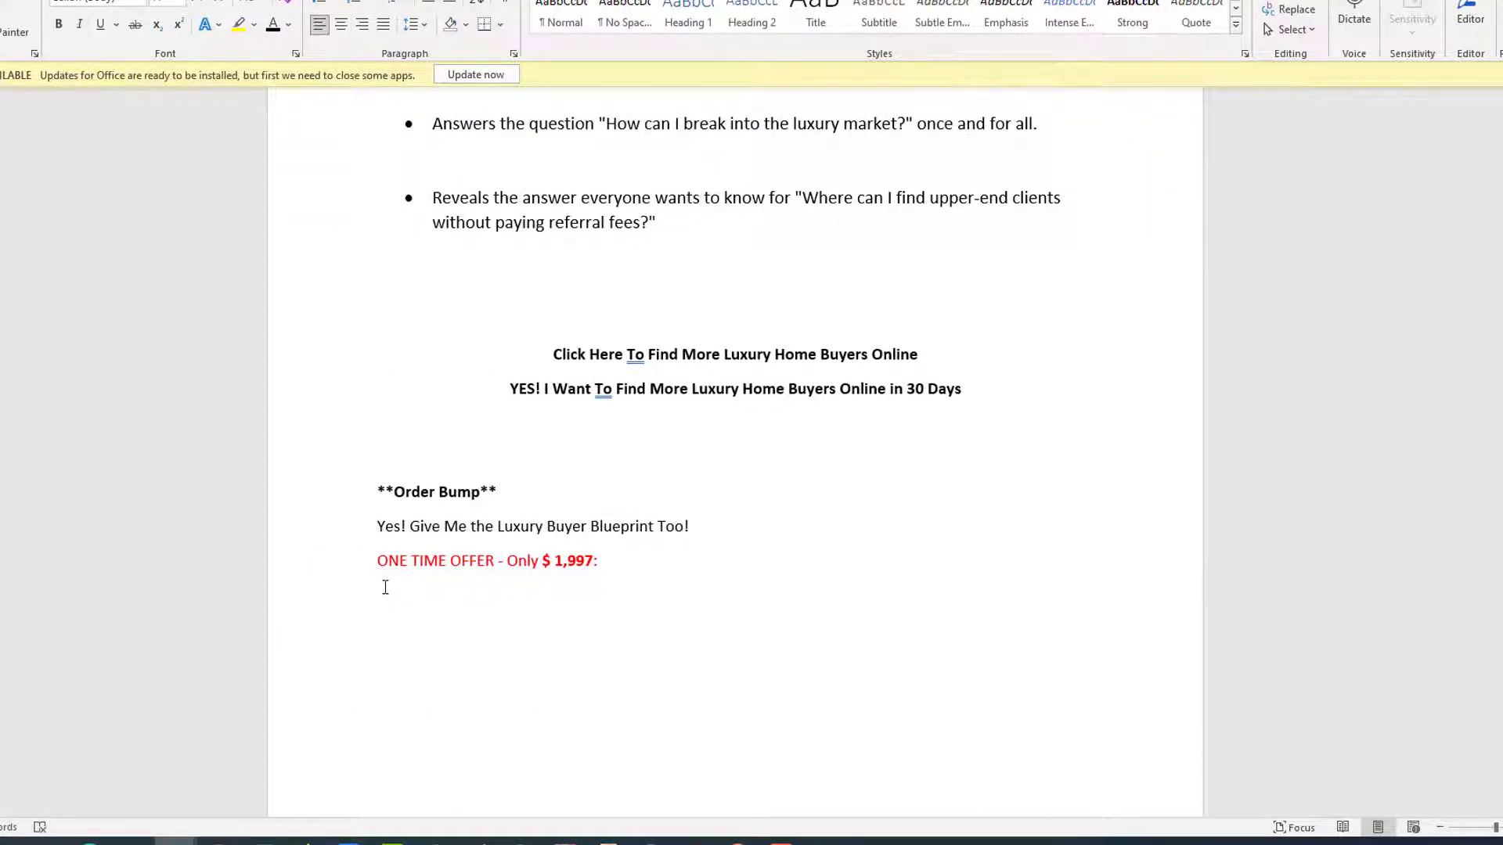
pyautogui.rightClick(383, 592)
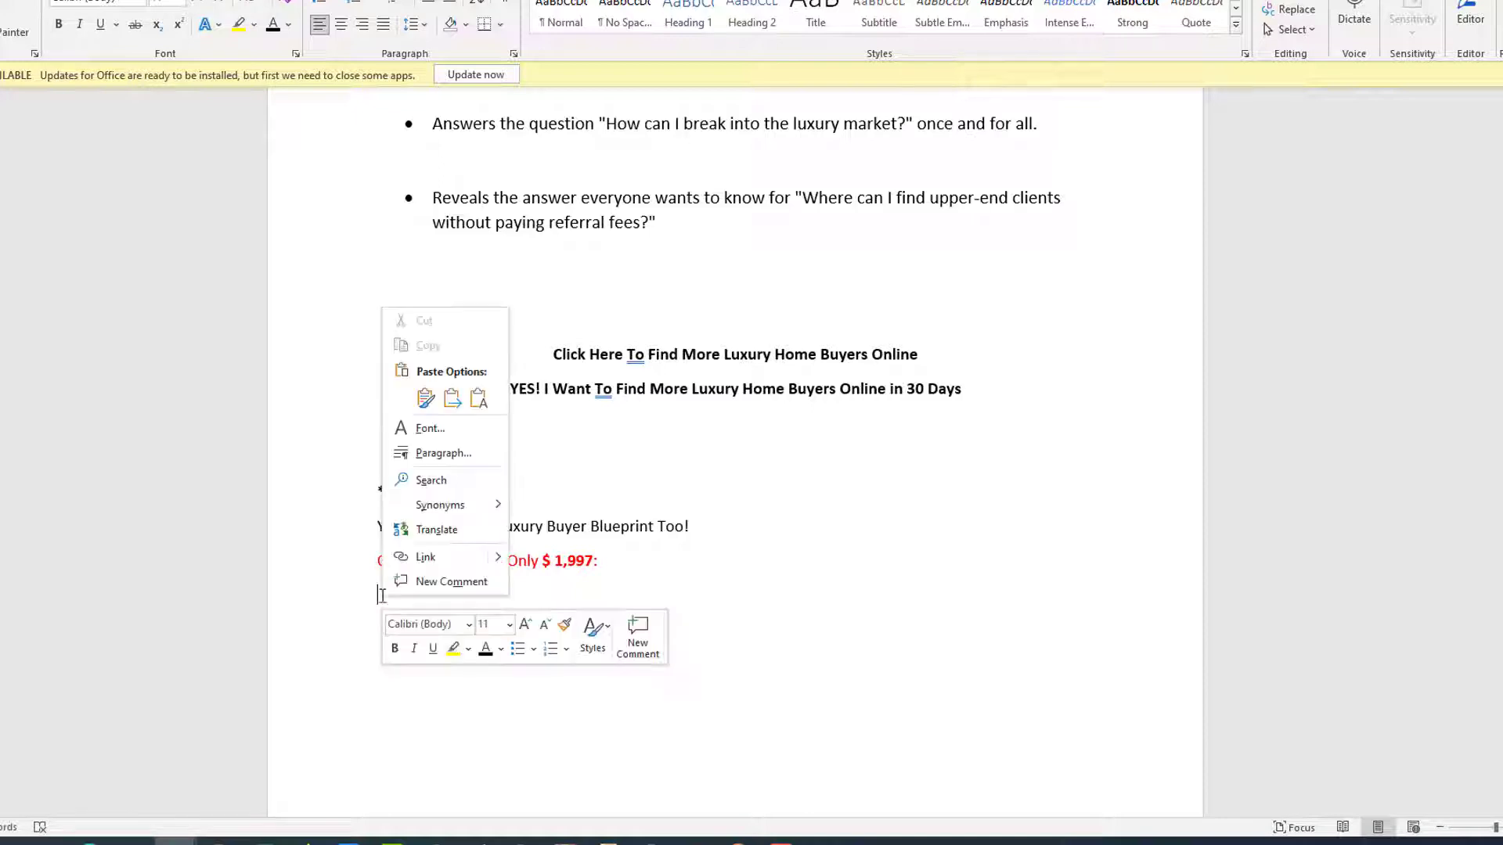
pyautogui.click(479, 397)
# - Look over the remaining blurbs and the Step #4 order button copy, and return to the Word document
pyautogui.hotkey('alt', 'Tab')
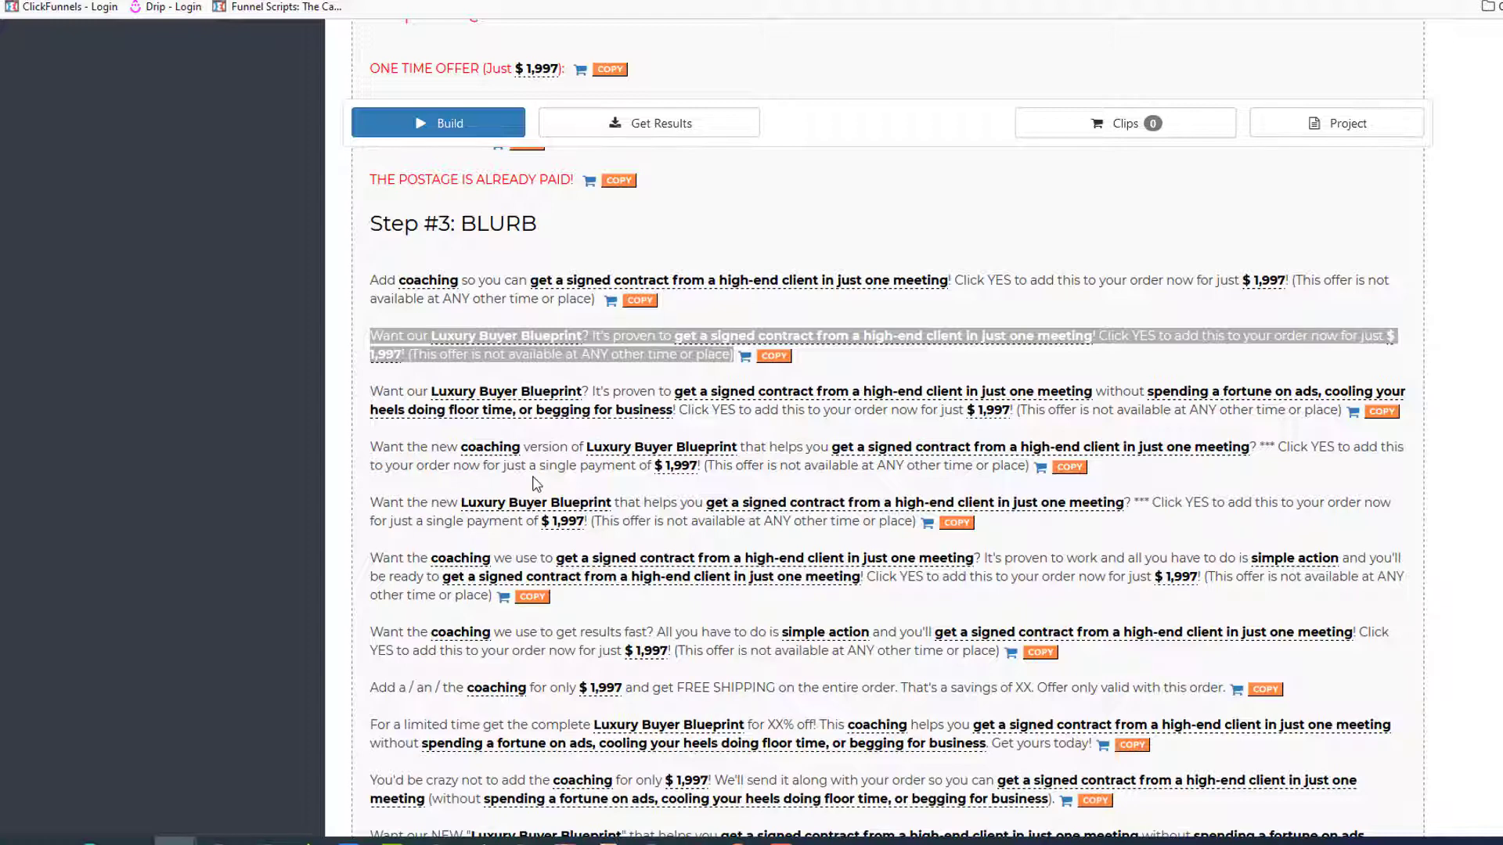
pyautogui.scroll(-1, 535, 483)
pyautogui.scroll(-1, 534, 475)
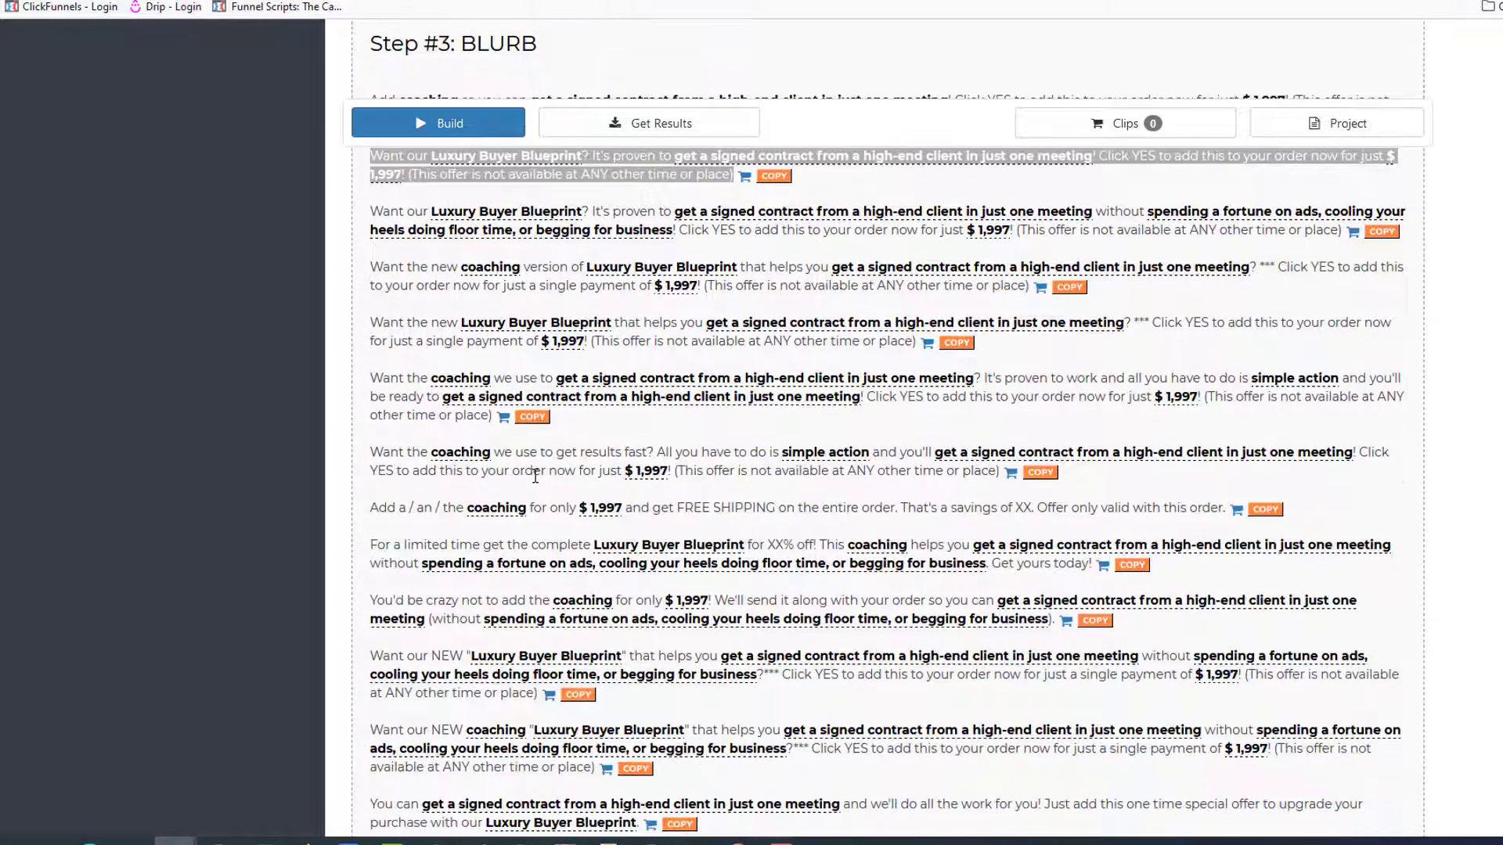
pyautogui.scroll(-5, 535, 475)
pyautogui.moveTo(871, 353); pyautogui.dragTo(892, 376)
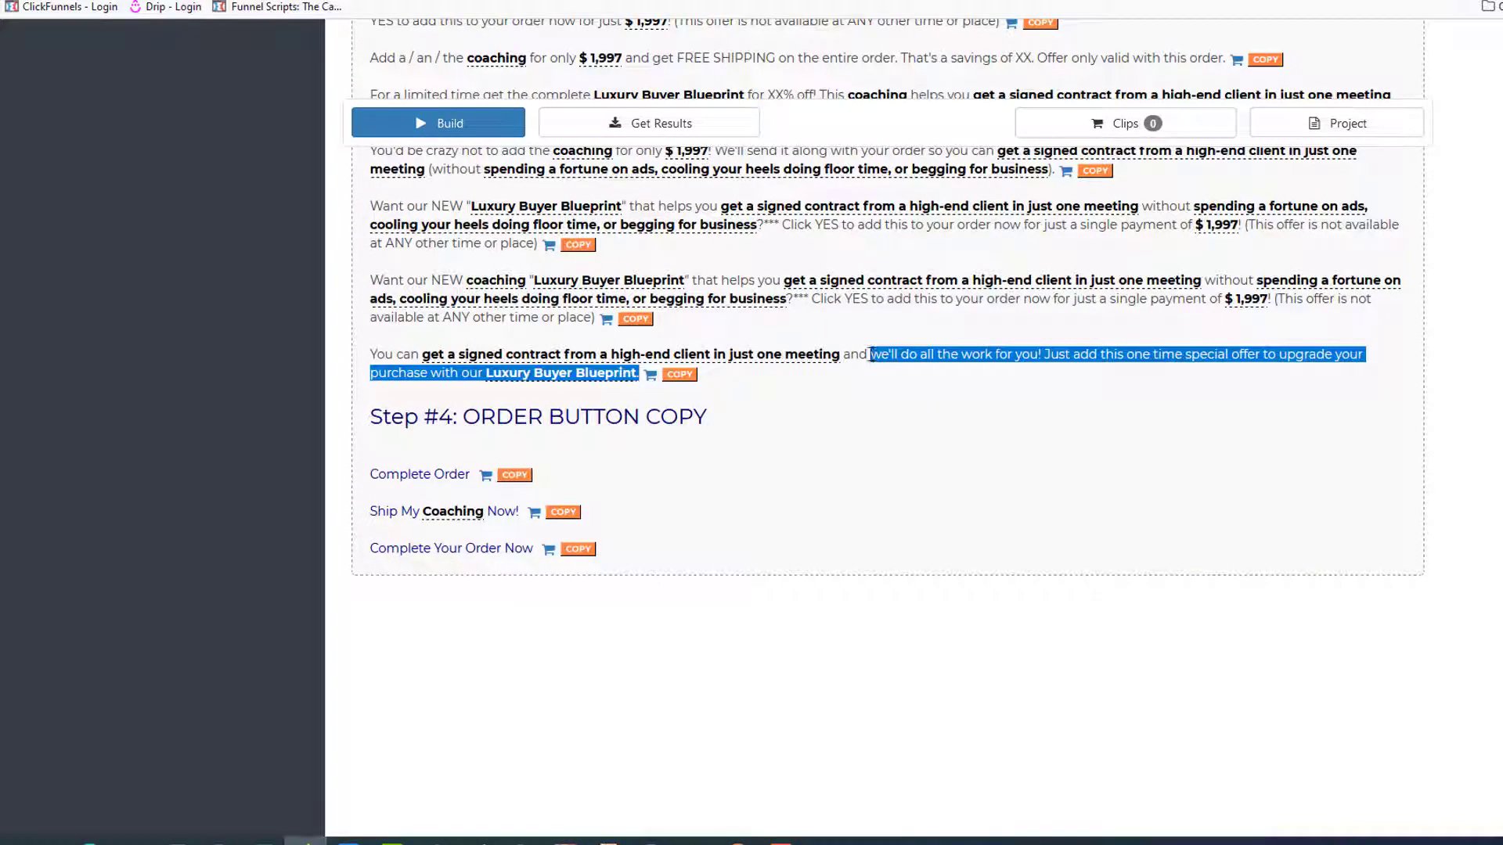
pyautogui.hotkey('alt', 'Tab')
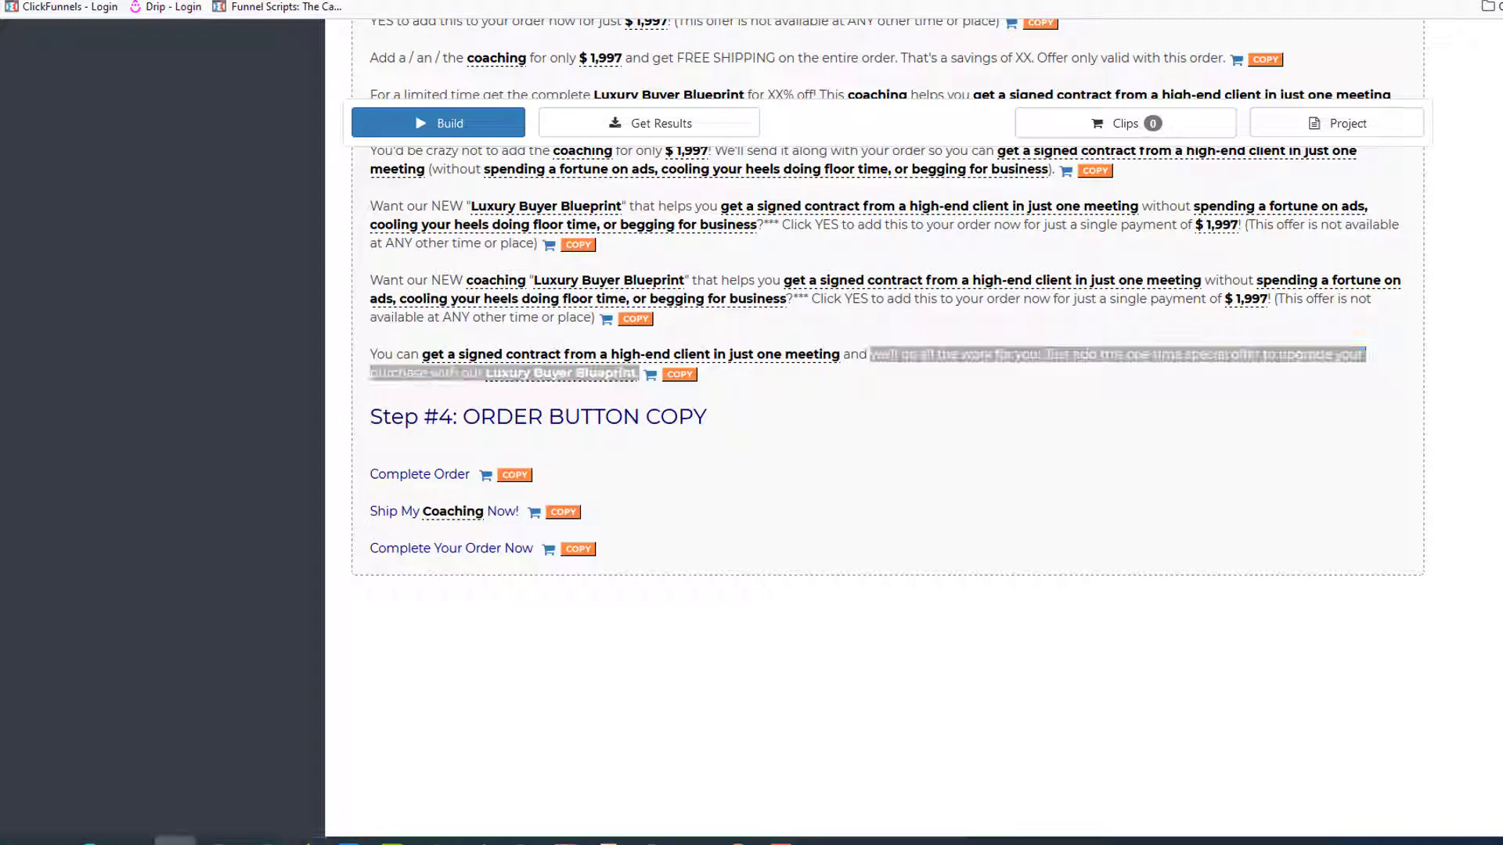
pyautogui.moveTo(0, 1); pyautogui.dragTo(493, 0)
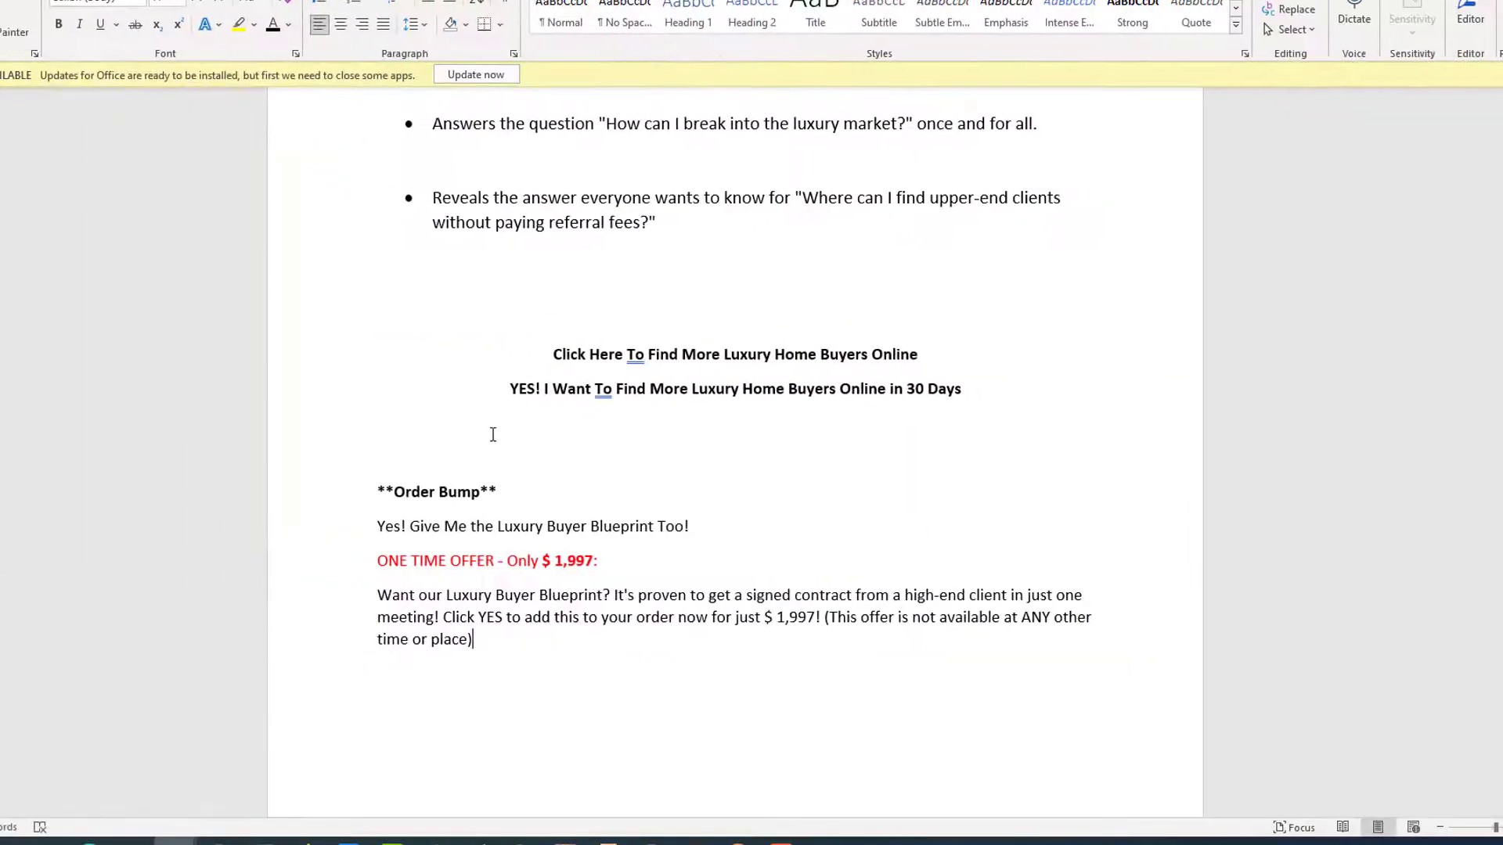
# - Split off the closing parenthetical and insert "We'll do all the work for you!" through "with our Luxury Buyer Blueprint." as a paragraph before it
pyautogui.click(826, 617)
pyautogui.press('Return')
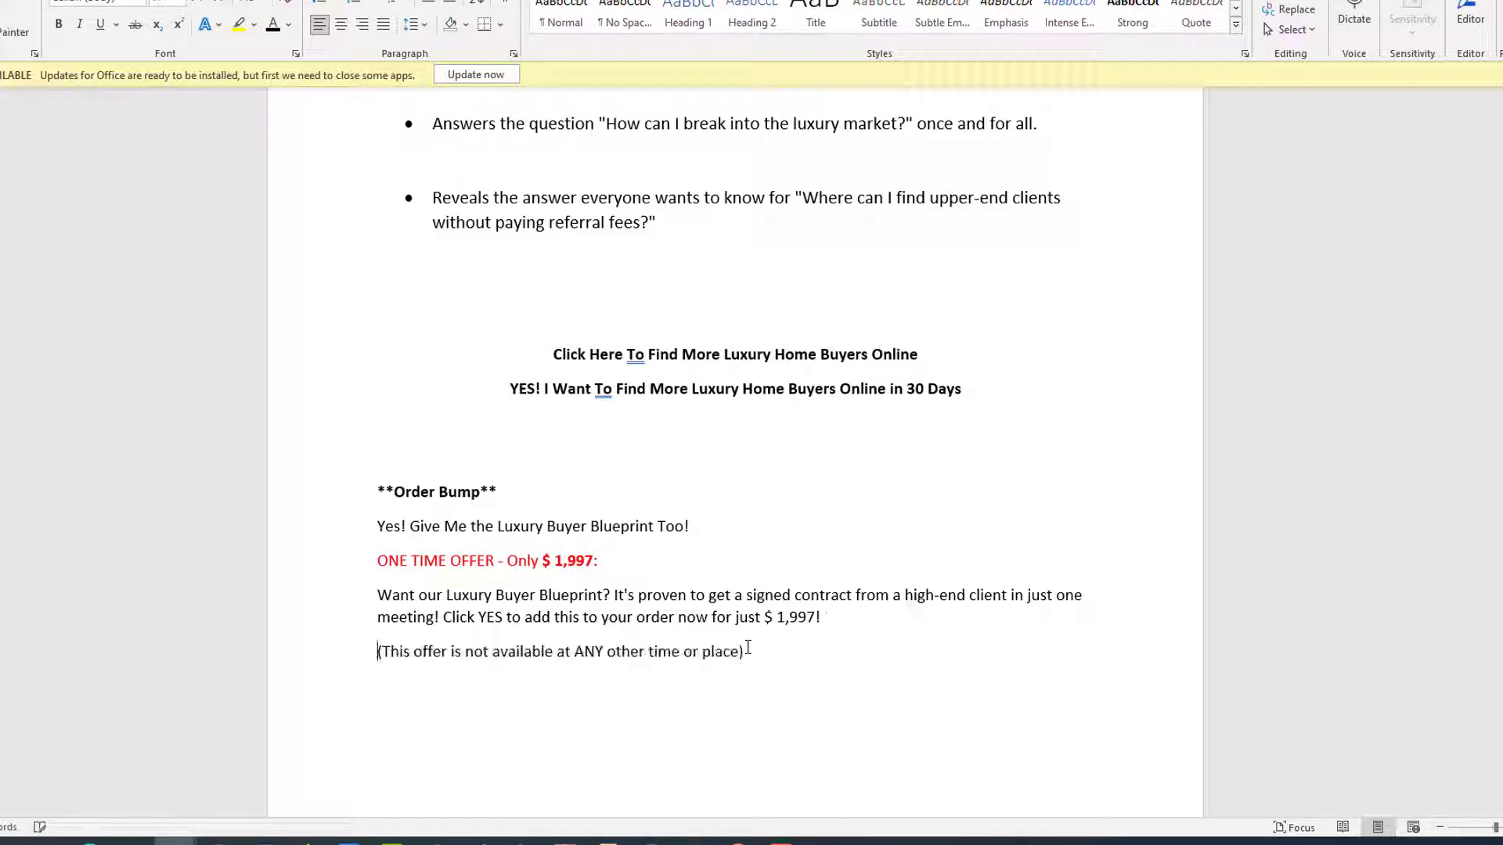
pyautogui.press('Return')
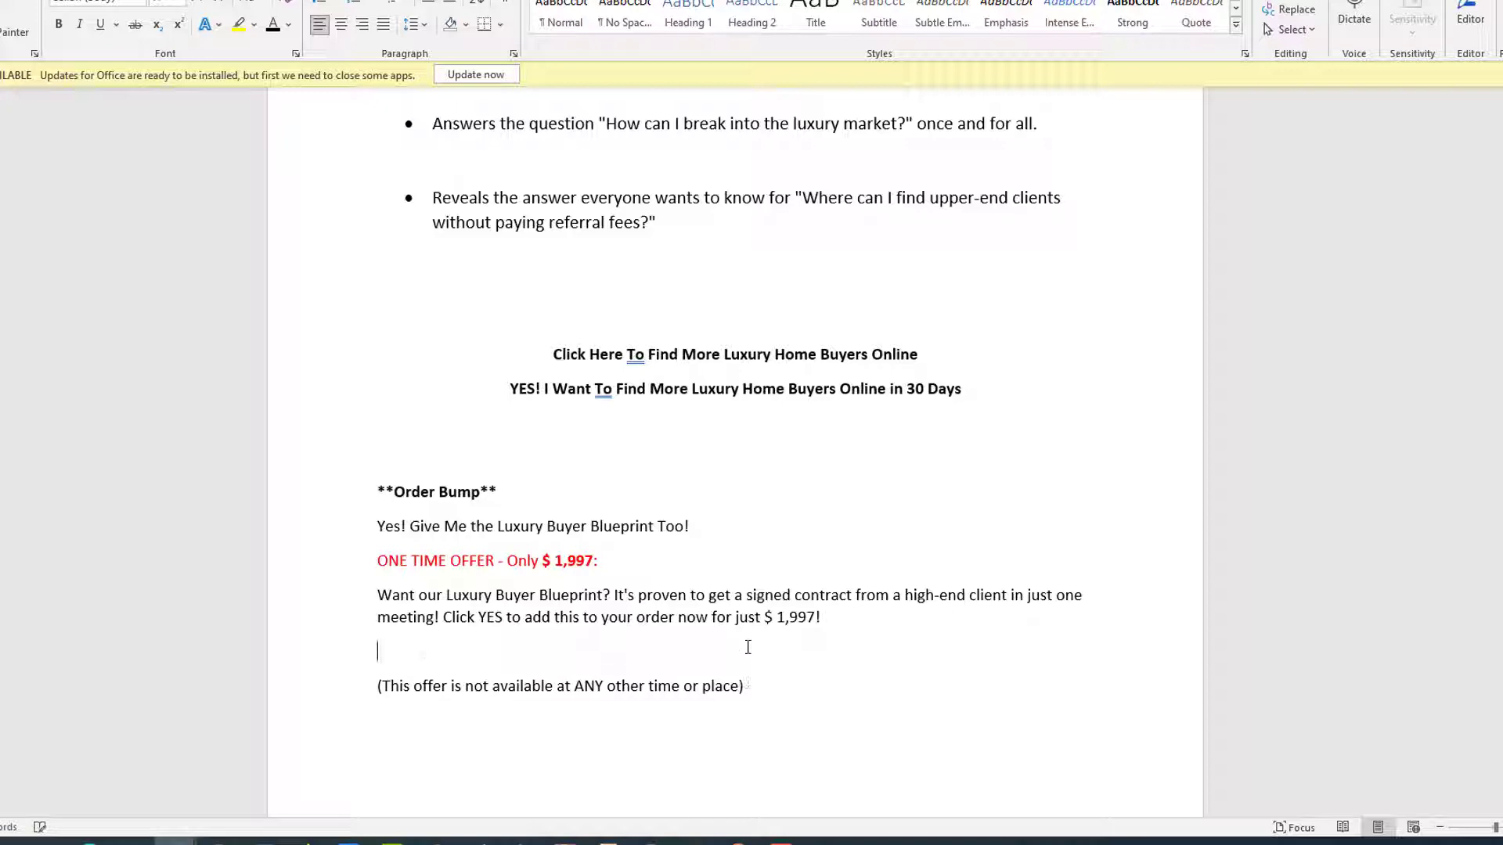
pyautogui.write("We'll do all the work for you! Just add this one time special offer to upgrade your purchase with our Luxury Buyer Blueprint.")
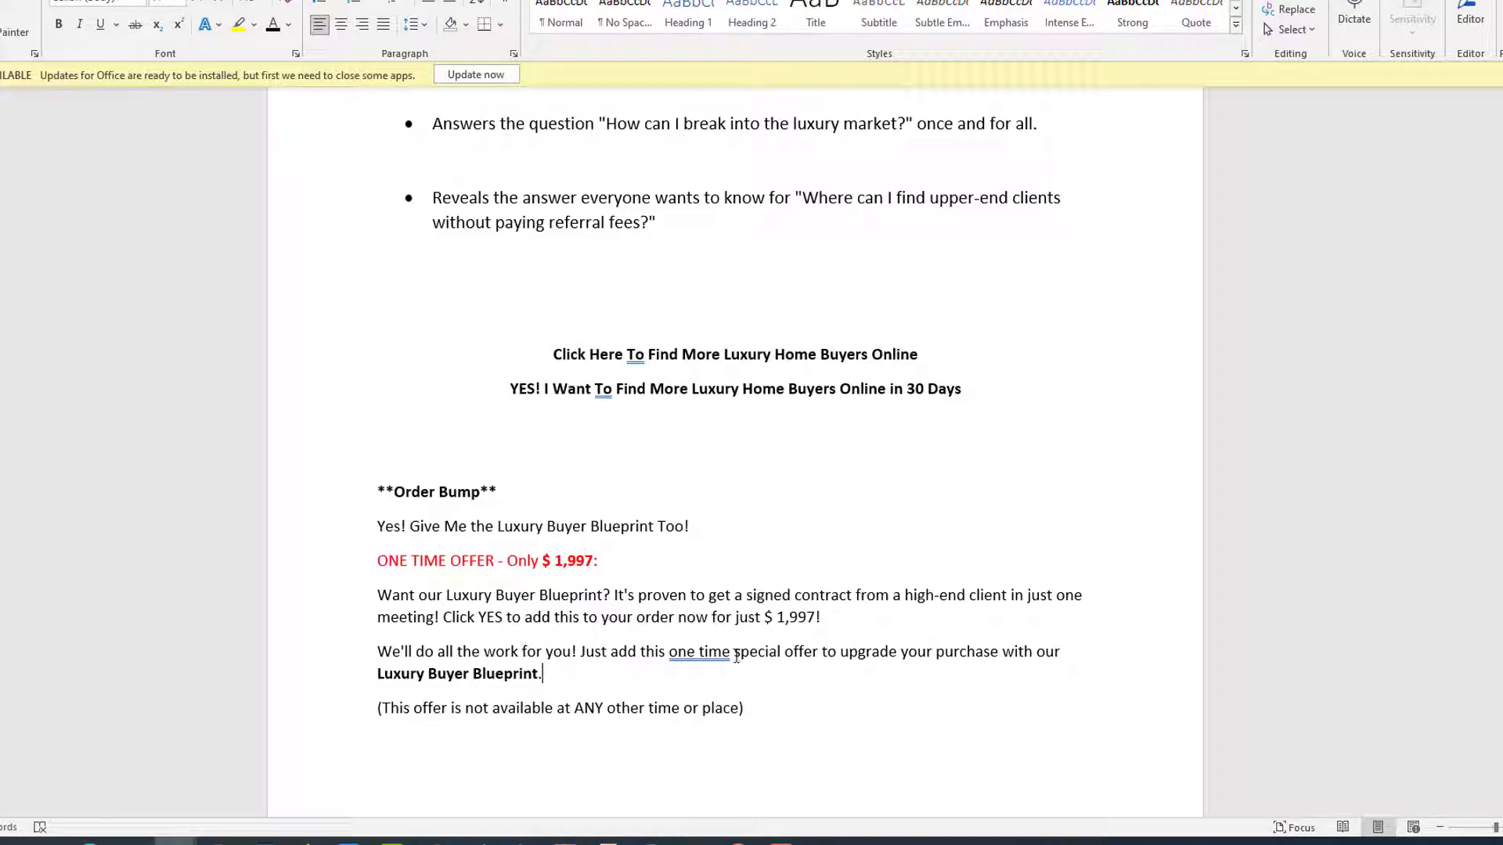
pyautogui.keyDown('shift'); pyautogui.click(1004, 653); pyautogui.keyUp('shift')
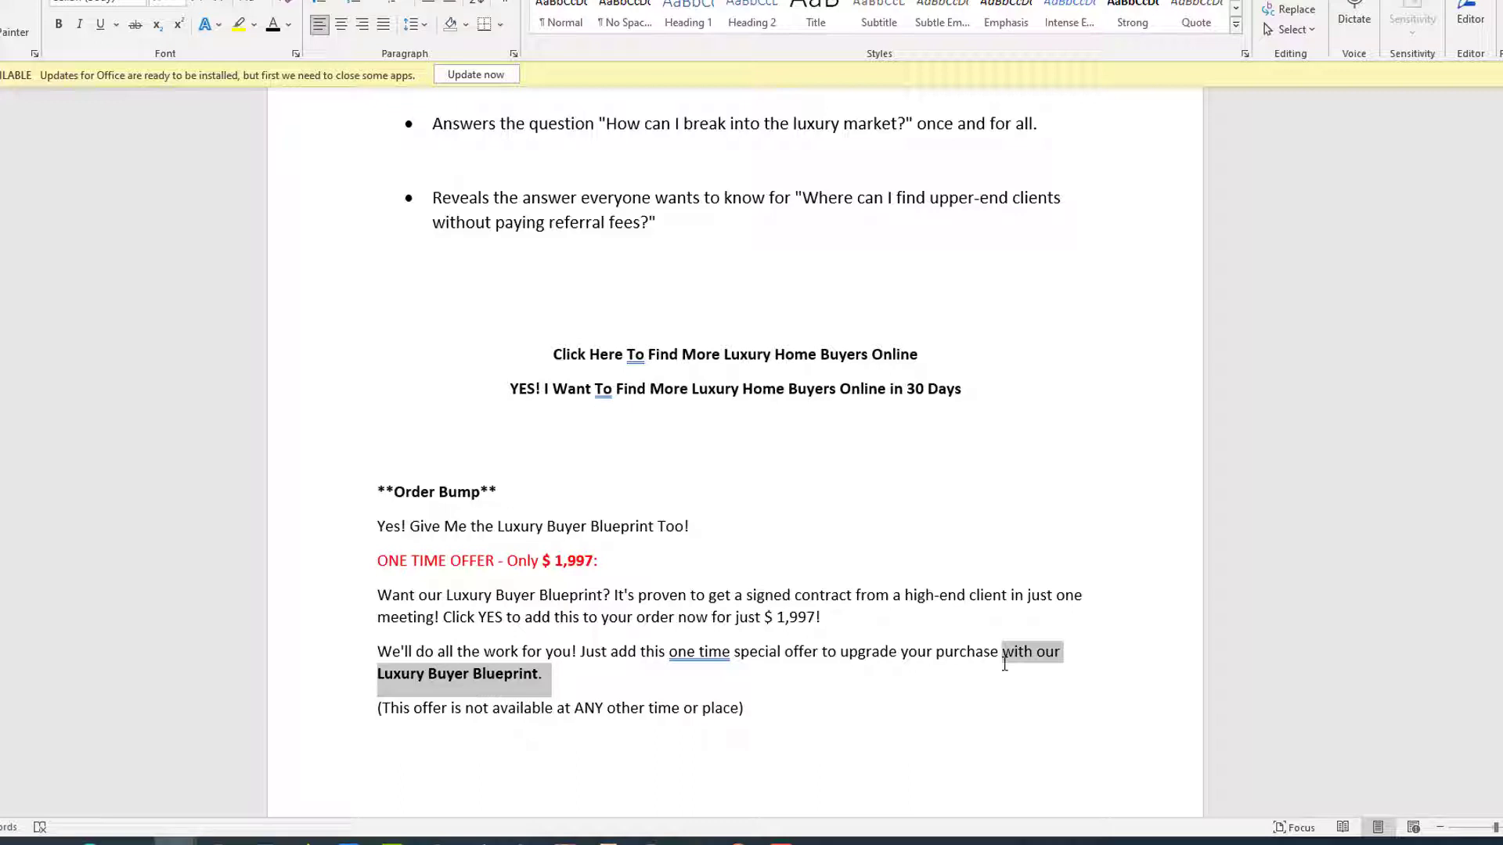
pyautogui.click(841, 554)
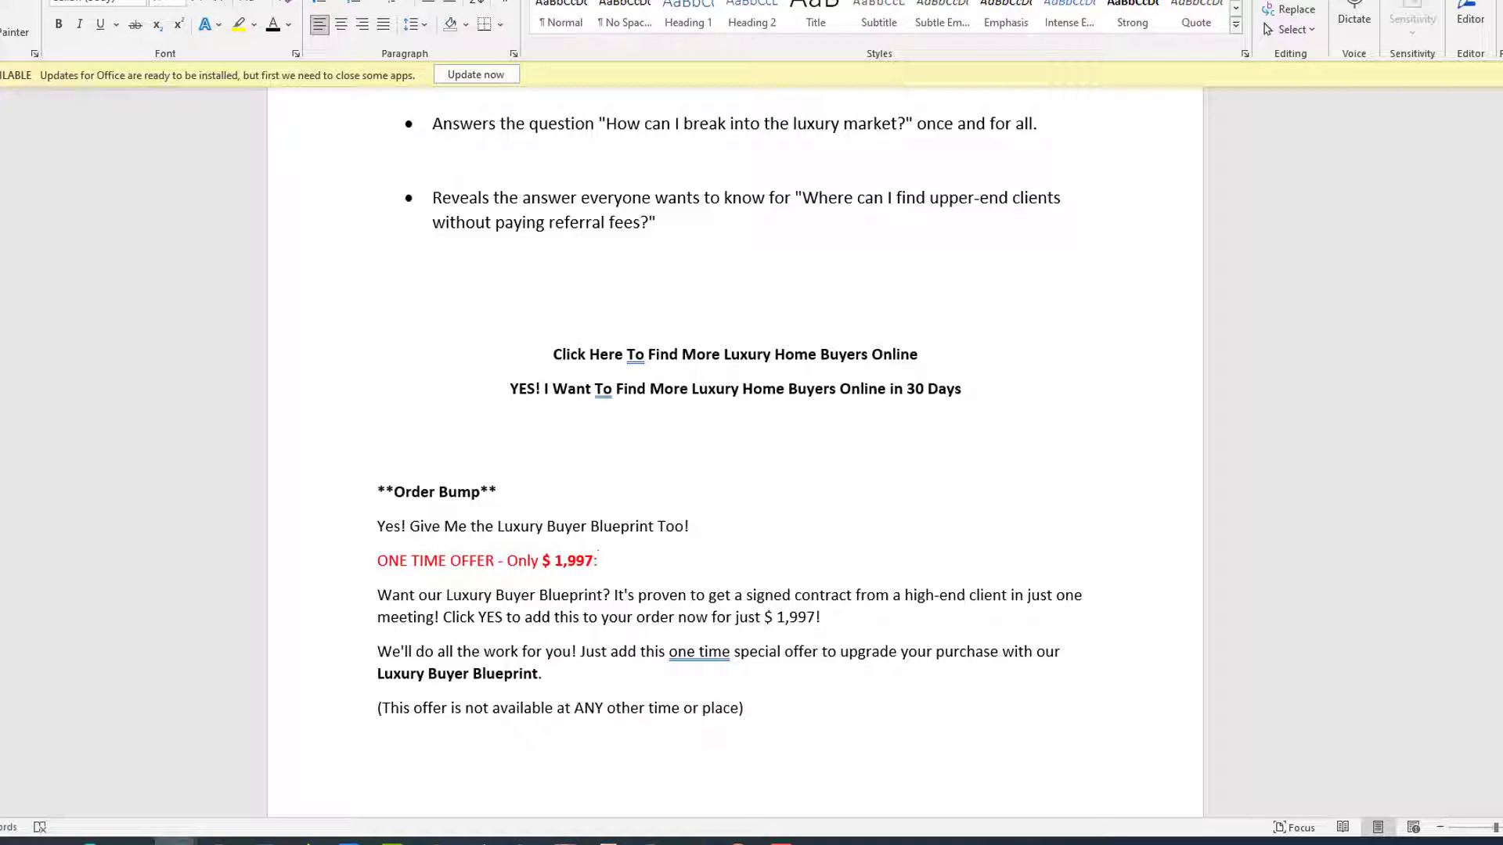
# - Switch to the Order Bump script in the browser and copy the "Complete Order" button text from Step #4
pyautogui.hotkey('alt', 'Tab')
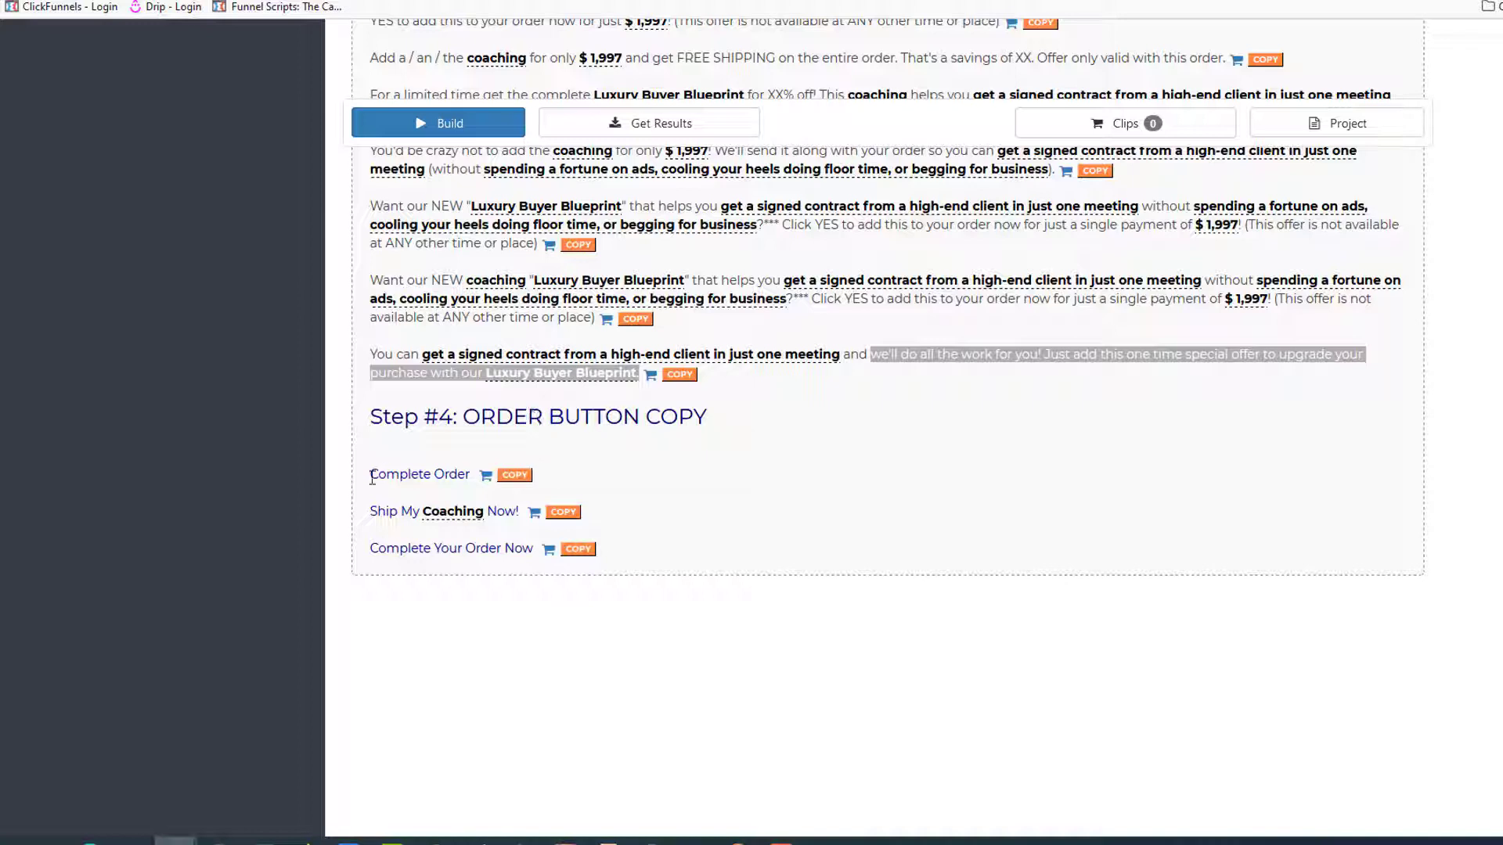
pyautogui.click(514, 475)
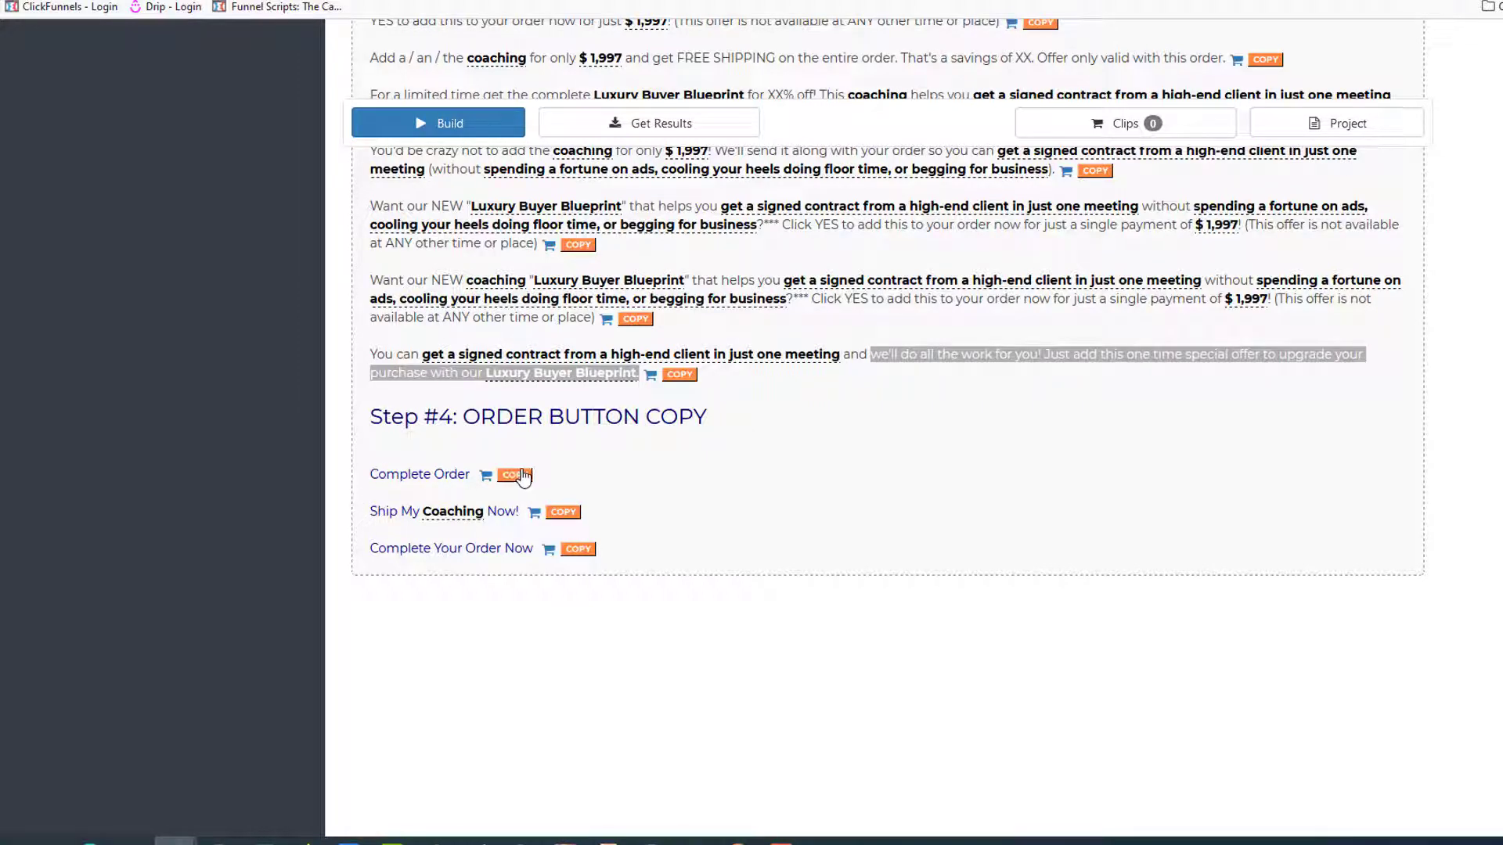
pyautogui.click(485, 421)
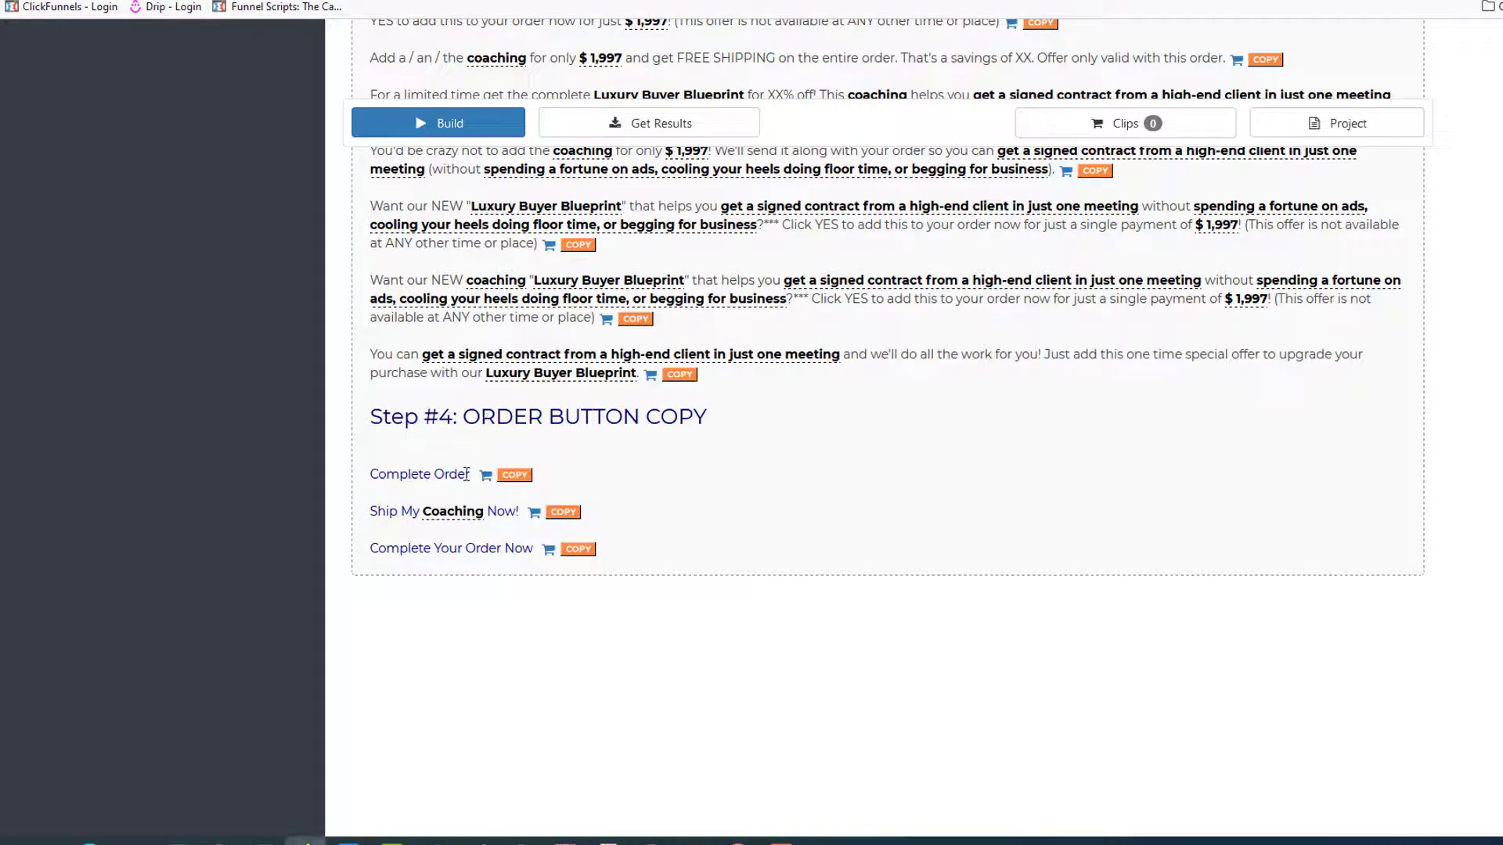
pyautogui.click(515, 475)
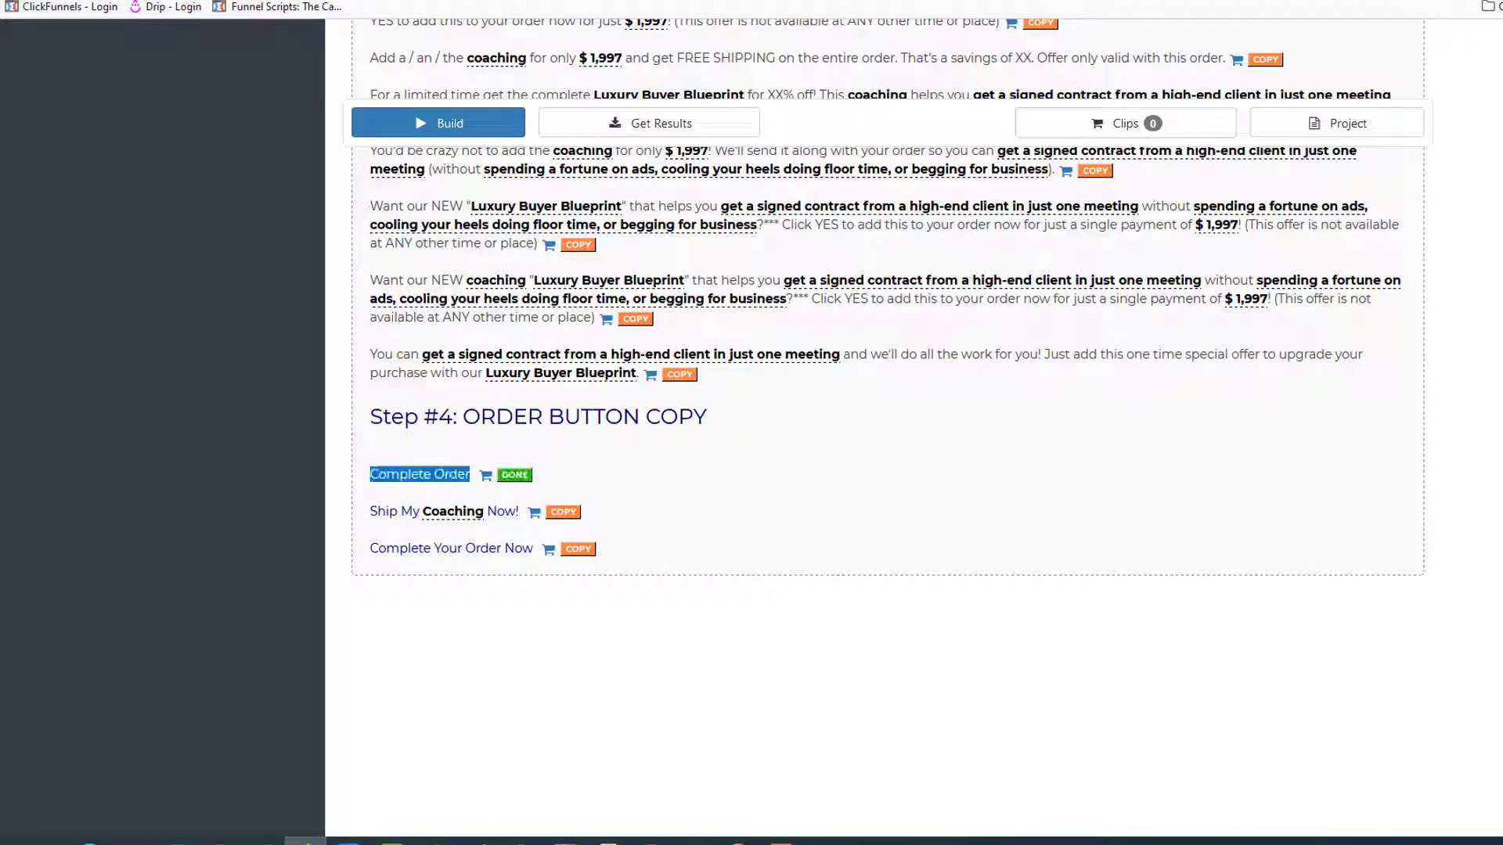
# - Switch to Word and paste "Complete Order" as text only, with a blank line between it and the order bump text
pyautogui.click(174, 841)
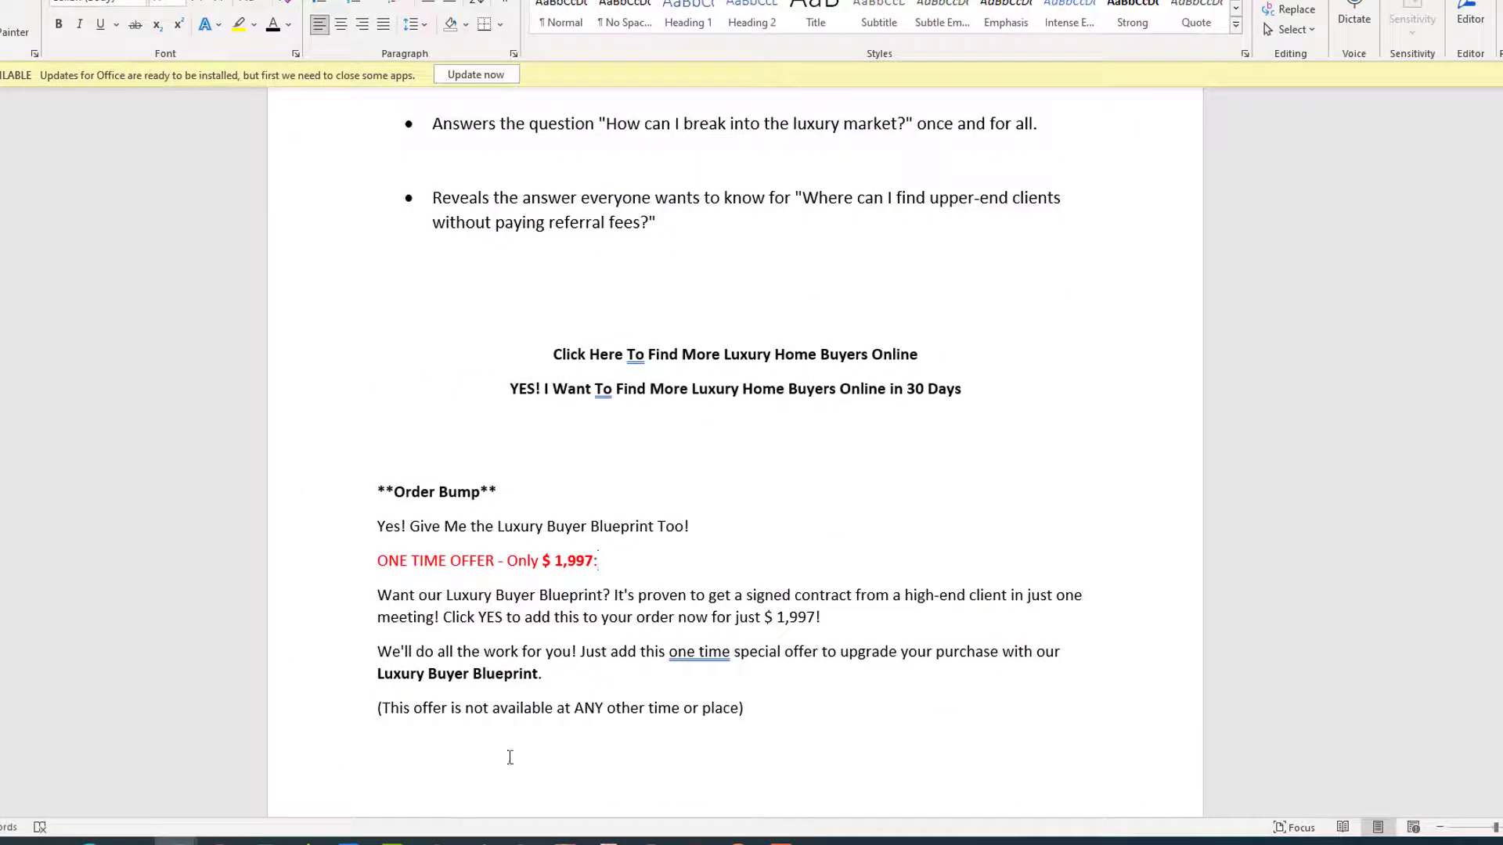
pyautogui.press('Return')
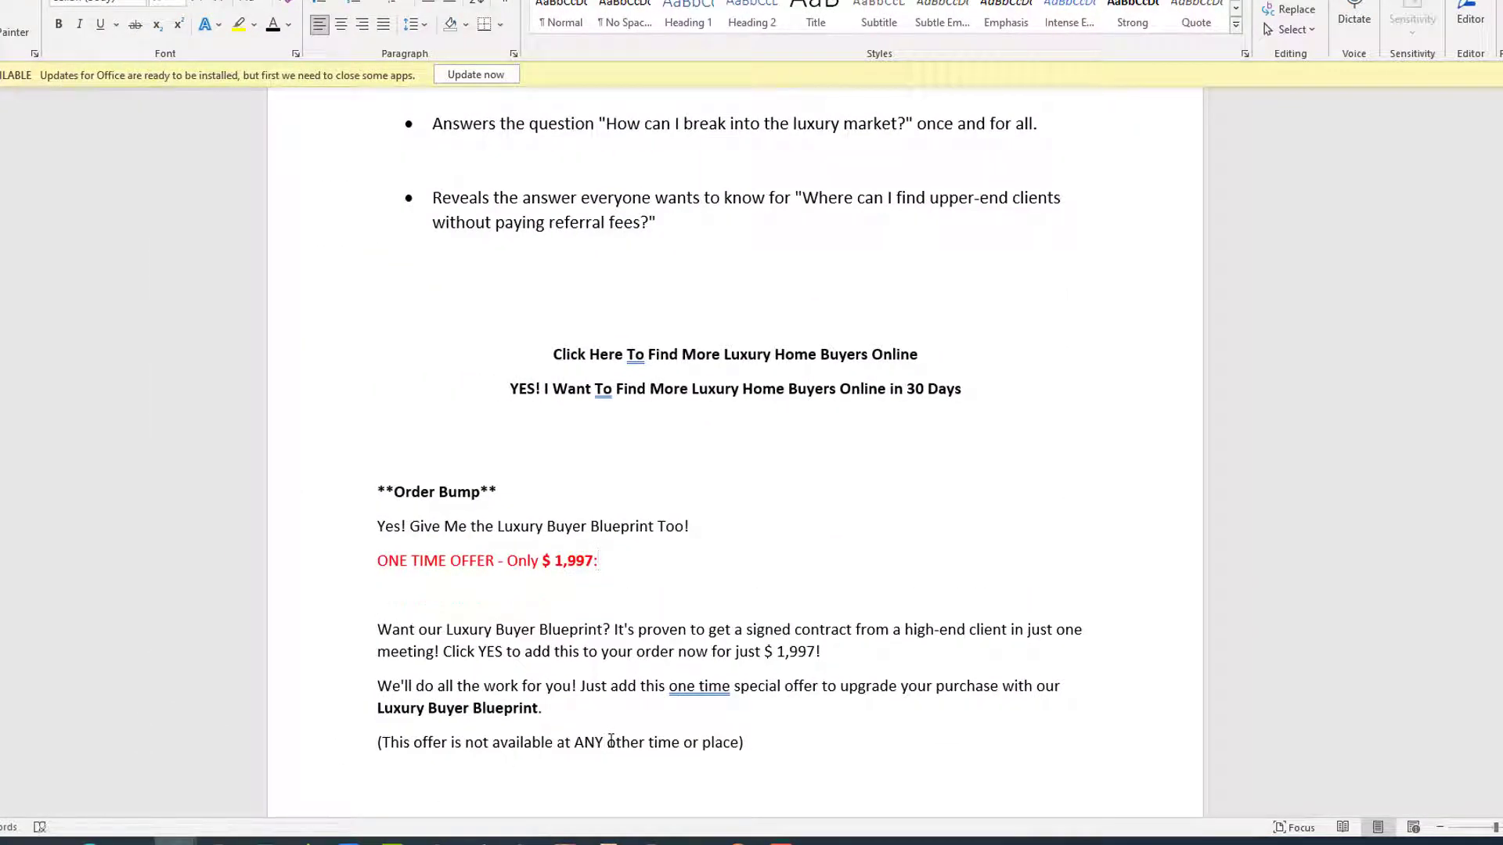
pyautogui.press('BackSpace')
pyautogui.click(604, 760)
pyautogui.scroll(-2, 698, 610)
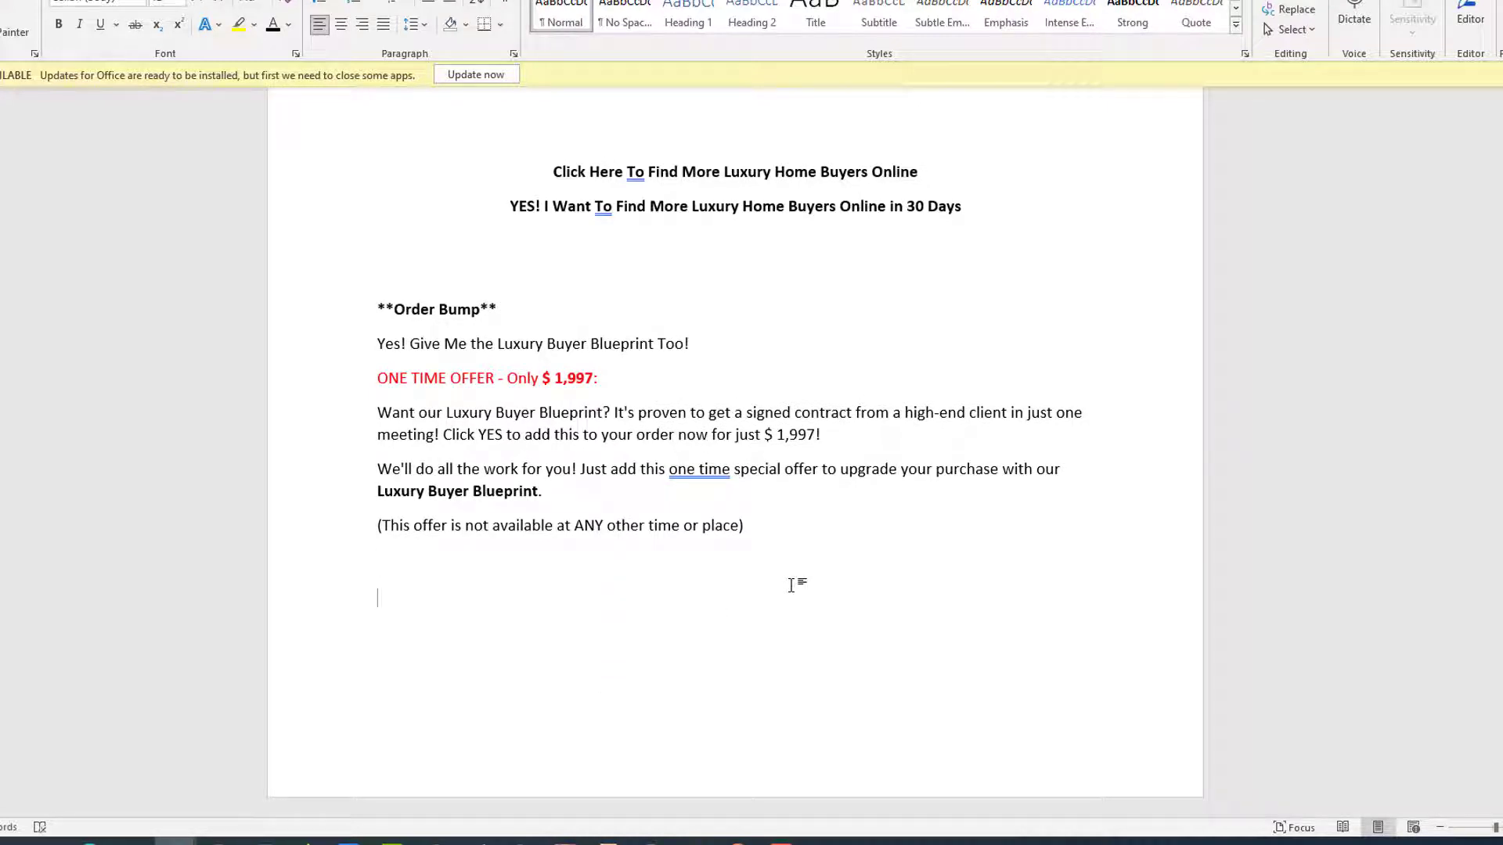
pyautogui.rightClick(402, 604)
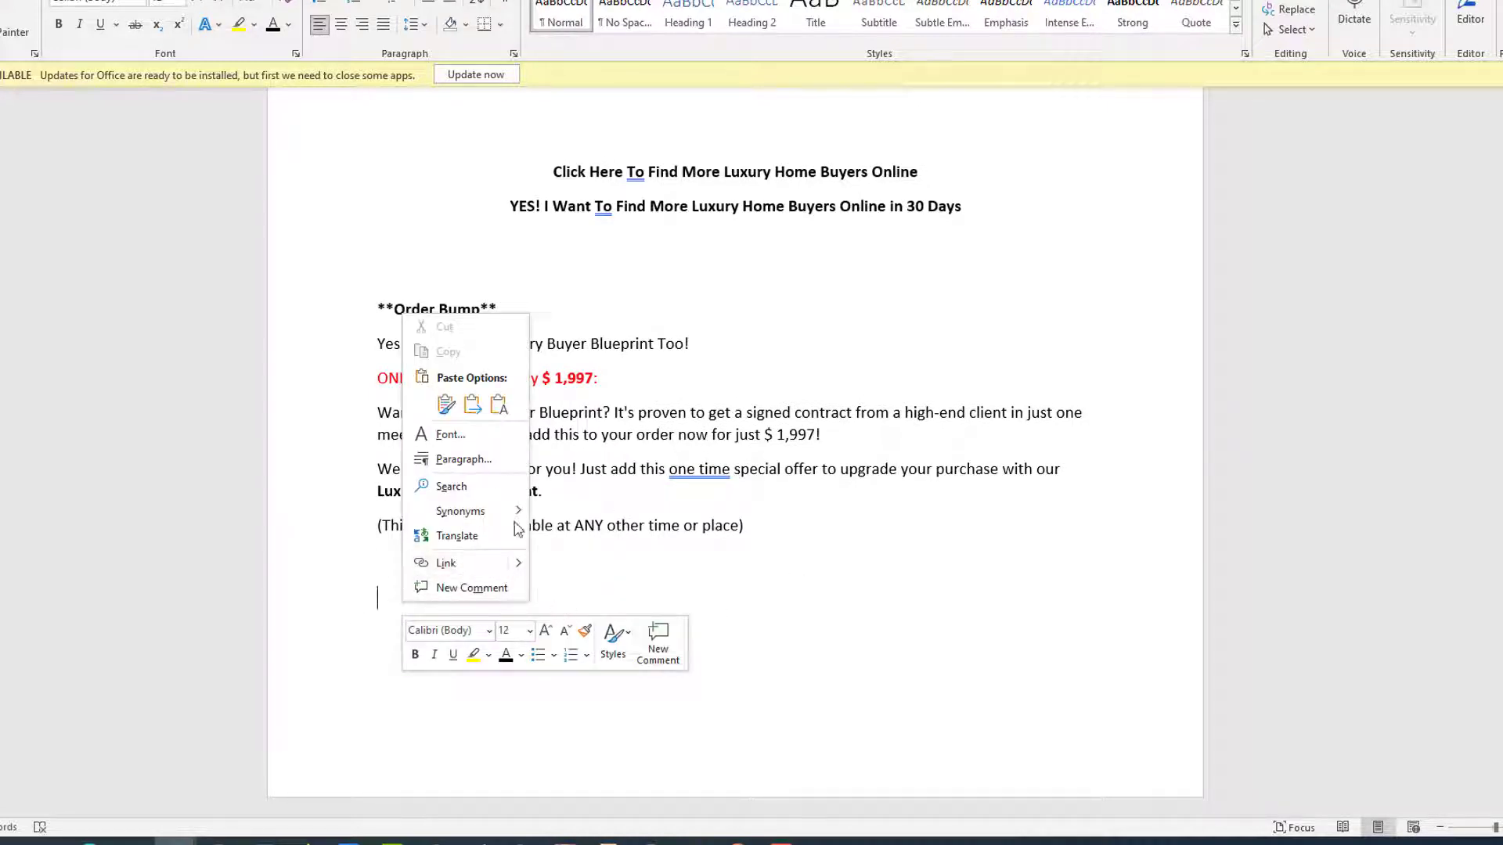
pyautogui.click(492, 413)
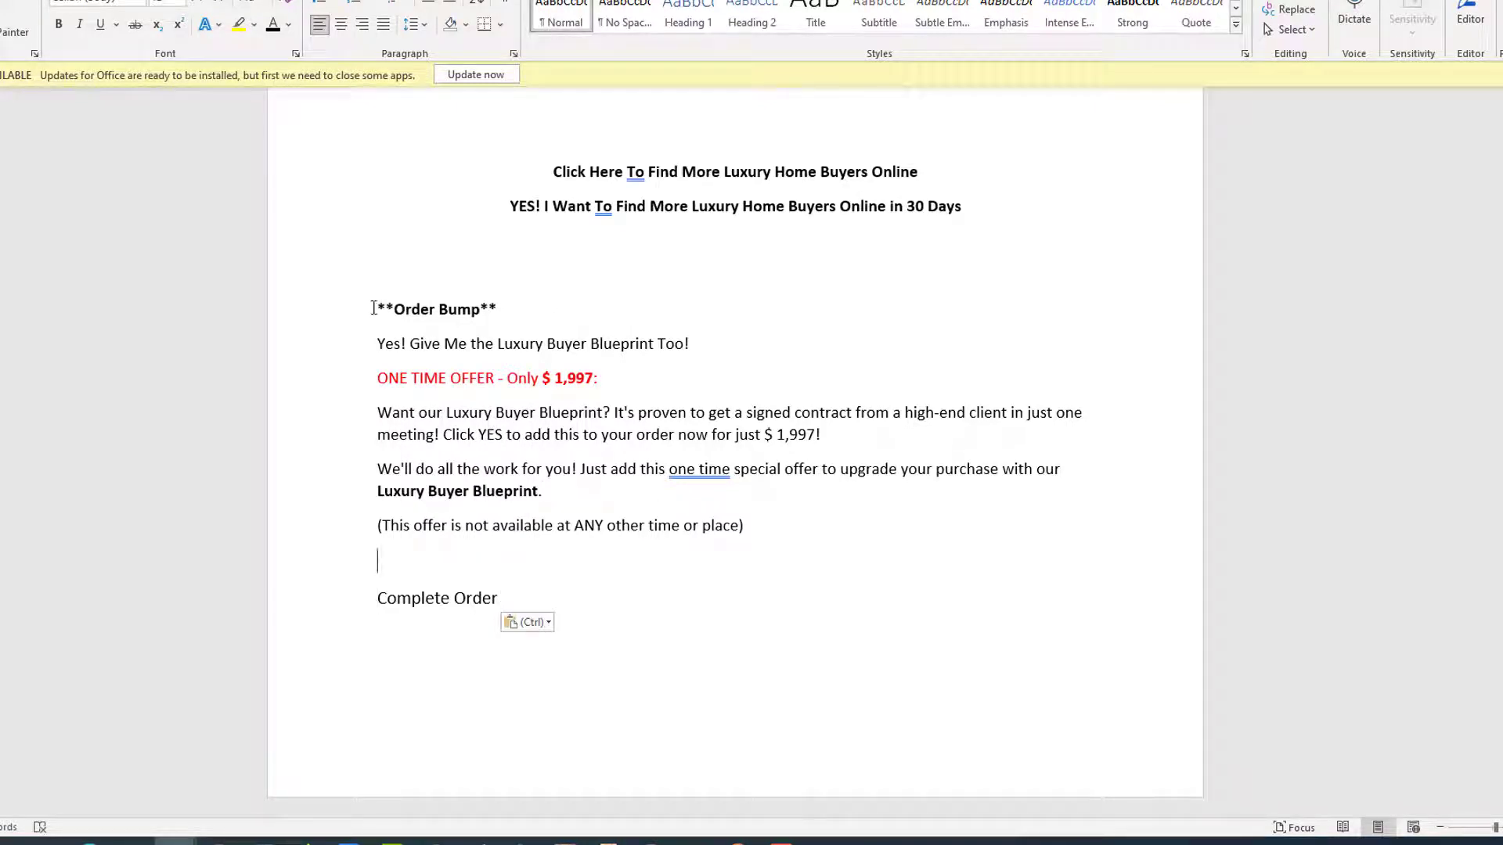
# - Increase the font size of the "**Order Bump**" heading by several increments
pyautogui.moveTo(374, 308); pyautogui.dragTo(516, 309)
pyautogui.click(179, 2)
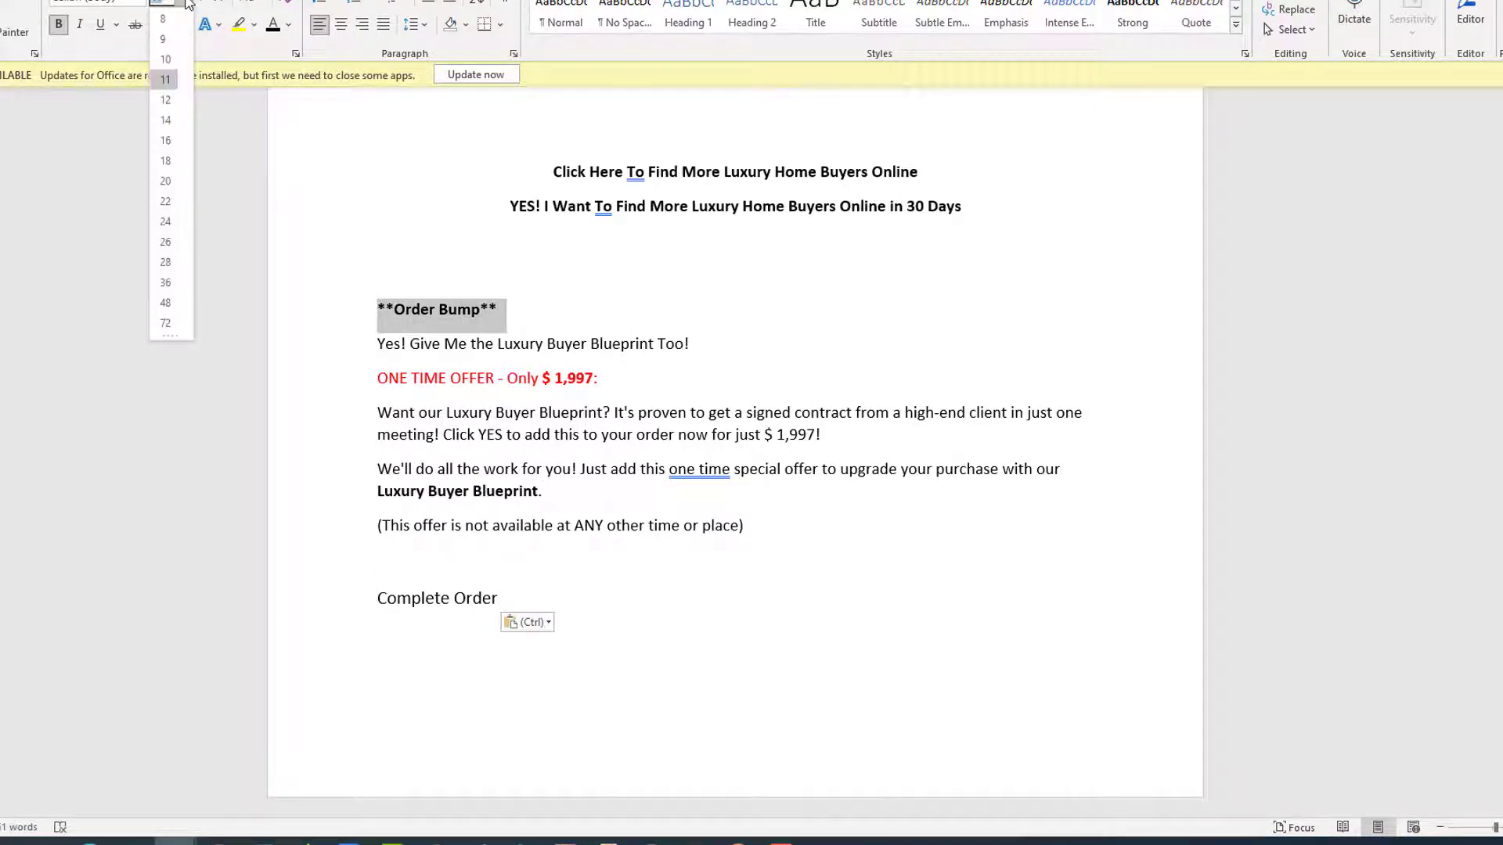
pyautogui.click(198, 2)
pyautogui.click(198, 2)
pyautogui.click(198, 1)
pyautogui.click(198, 1)
pyautogui.click(762, 256)
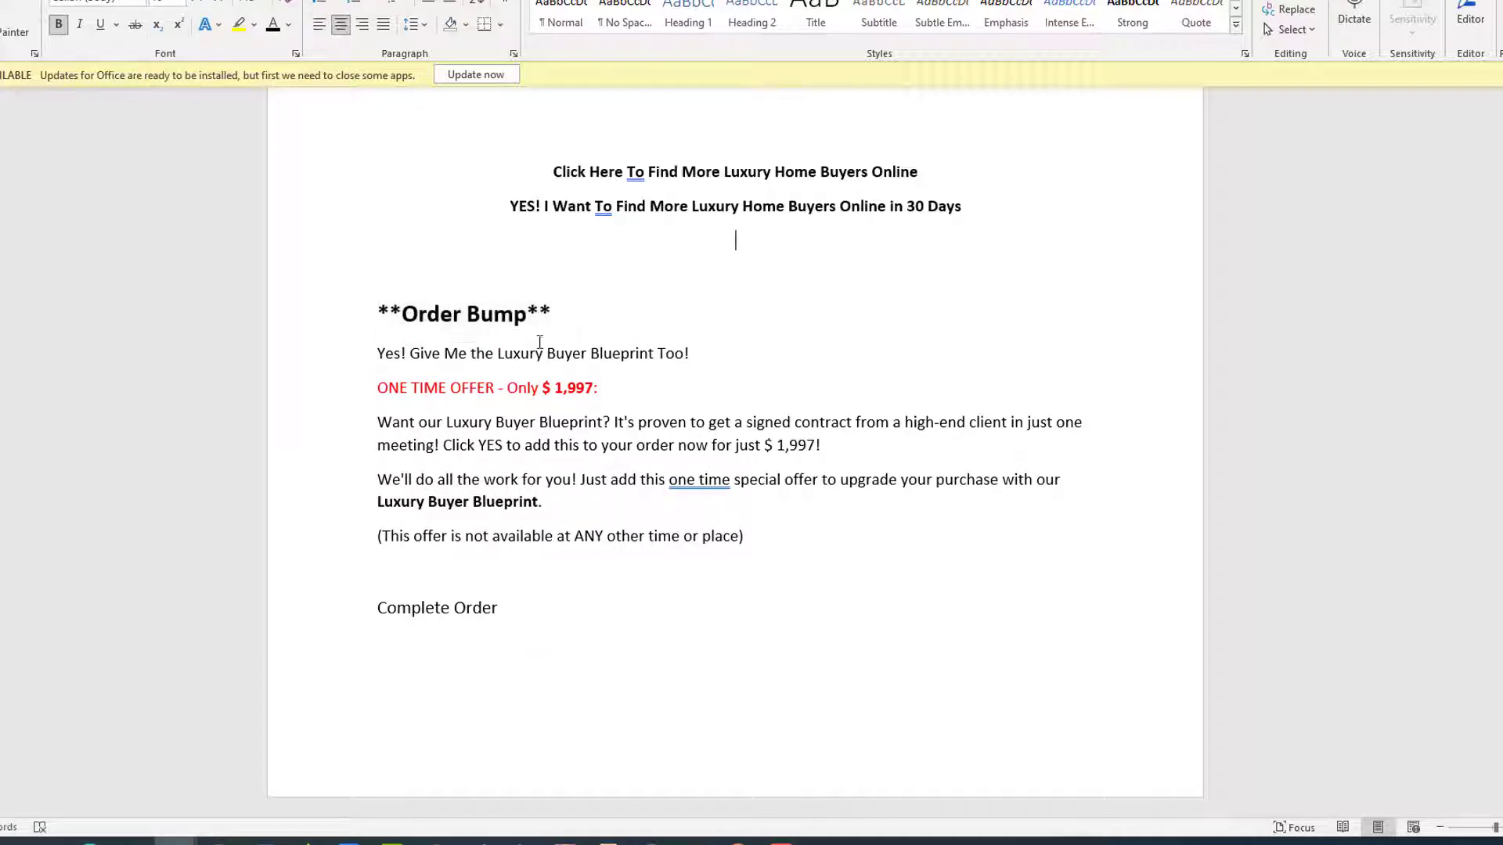
# - Review the assembled bullets, headline and "The Expert's Guide to Find More Luxury Home Buyers Online" title in the document
pyautogui.scroll(20, 563, 509)
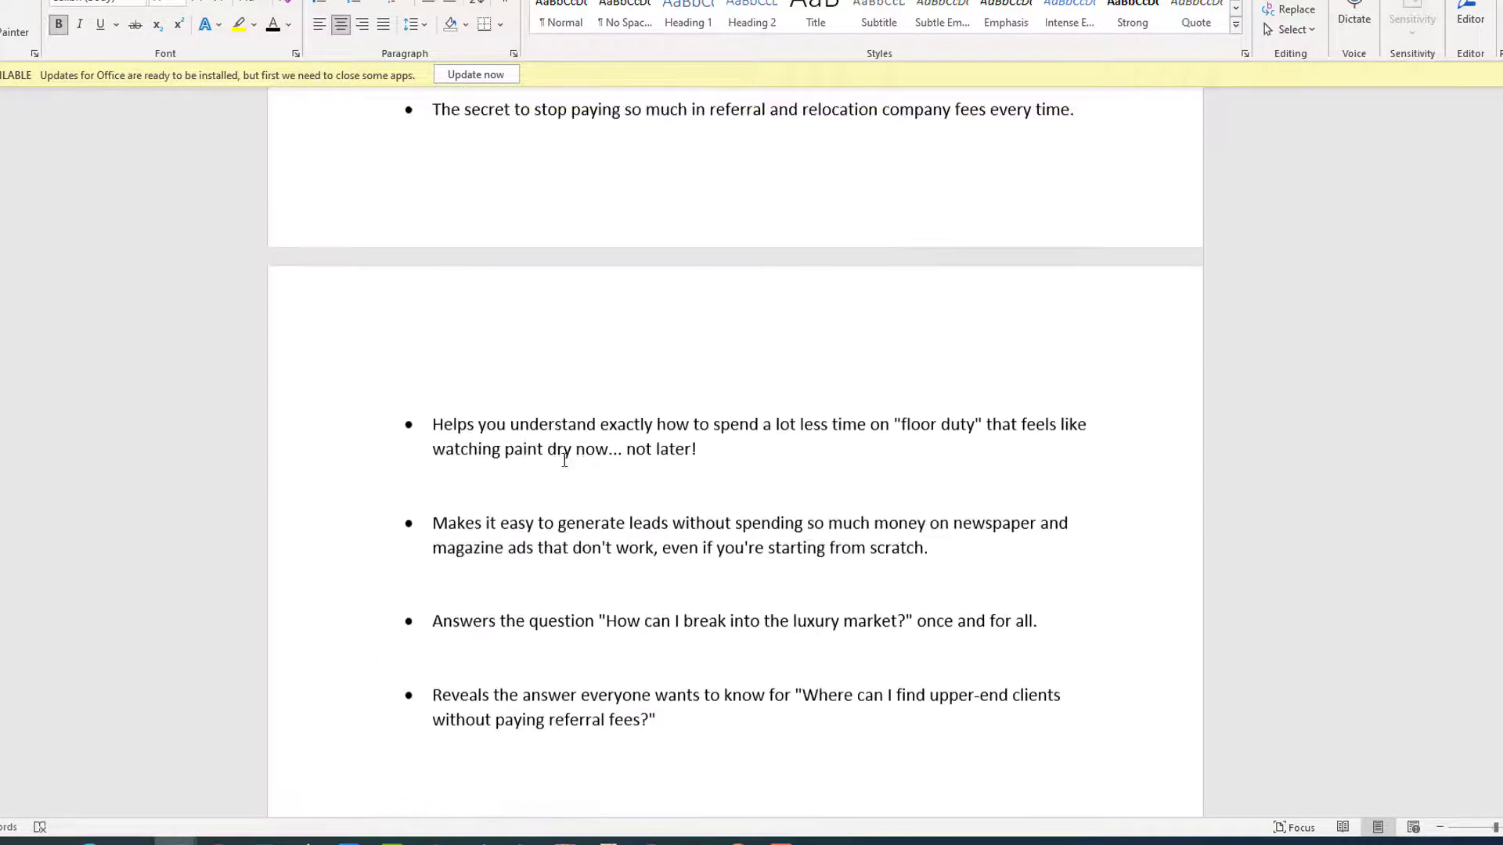
pyautogui.scroll(3, 569, 462)
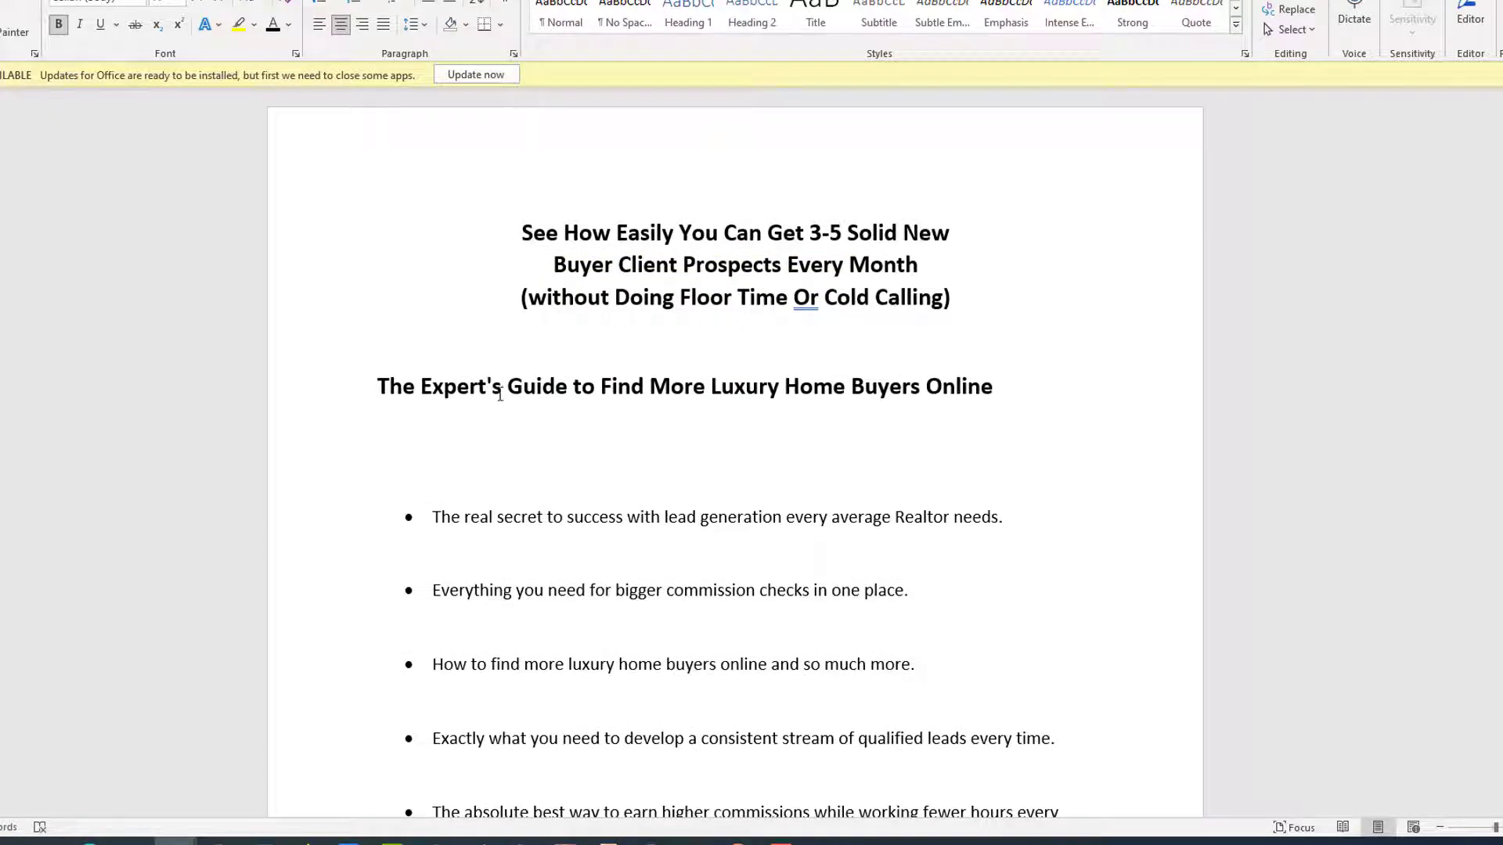
pyautogui.moveTo(920, 387); pyautogui.dragTo(420, 387)
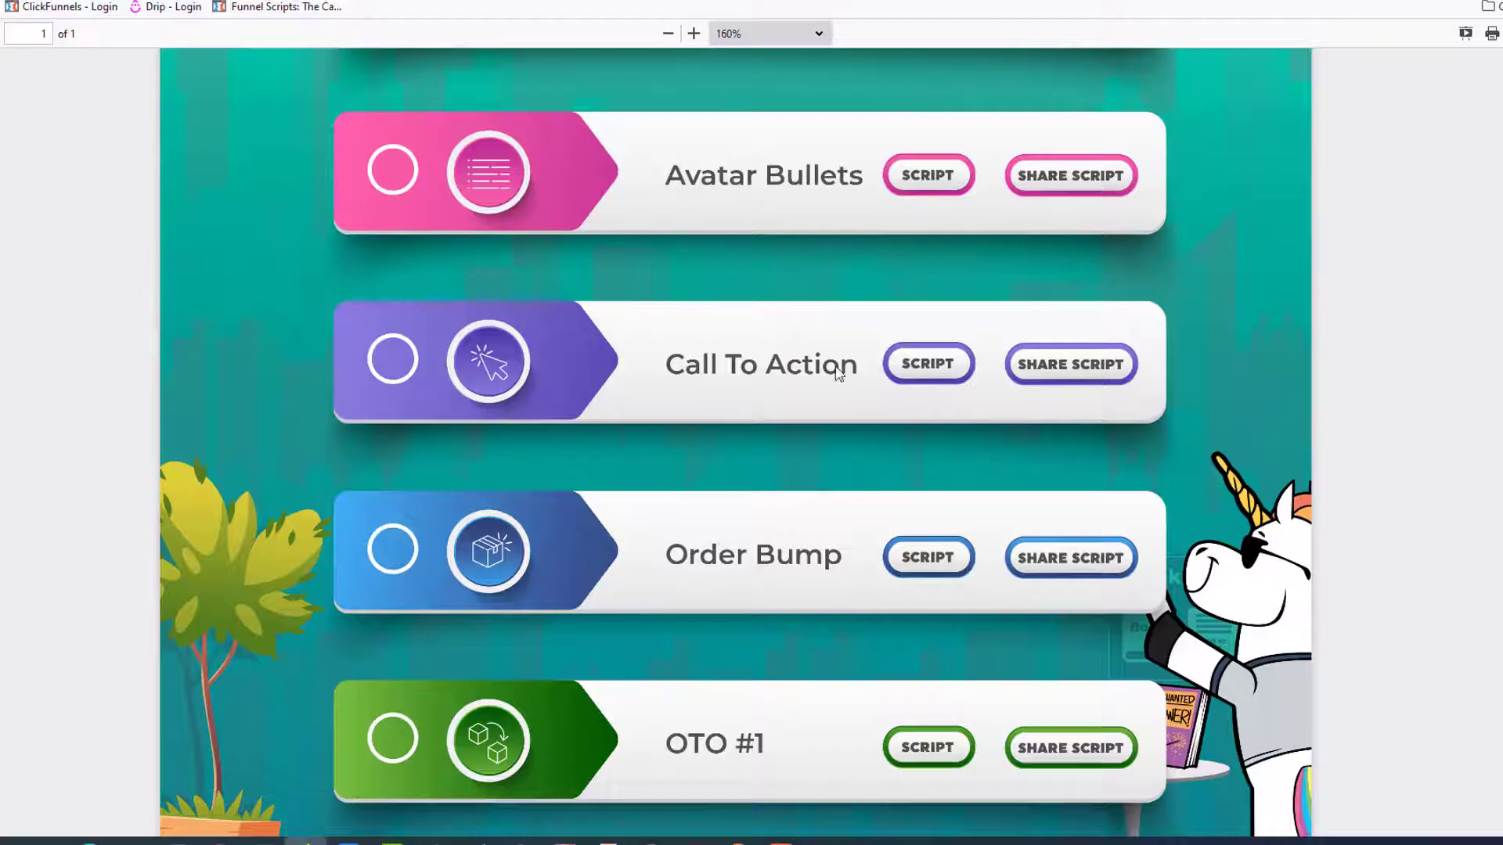
# - Open the OTO #1 script from the Book Funnels checklist and load the newest saved avatar into its form
pyautogui.scroll(-2, 621, 342)
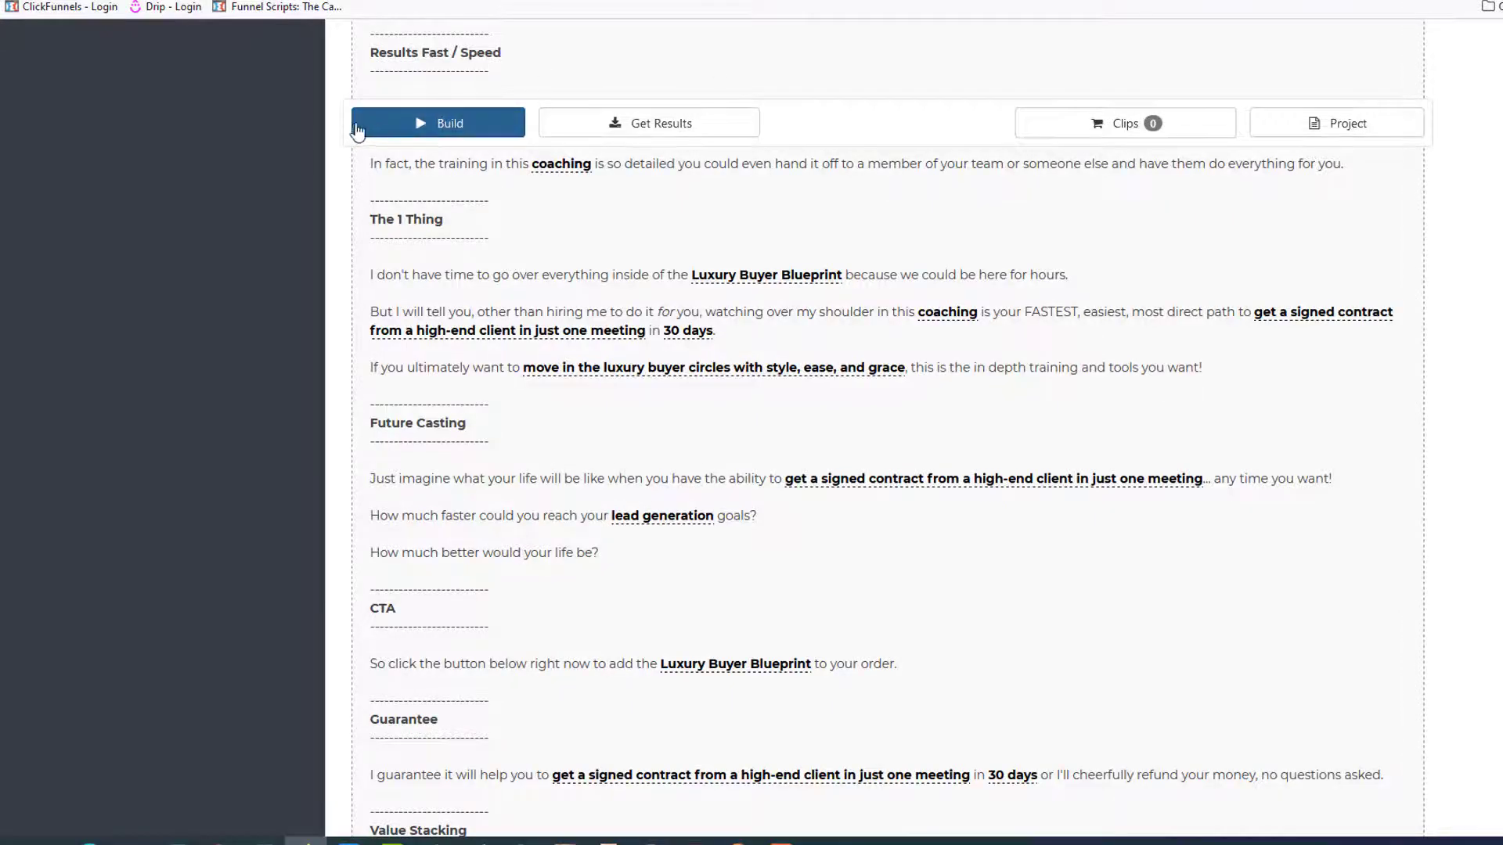
pyautogui.scroll(4, 361, 128)
pyautogui.scroll(15, 364, 125)
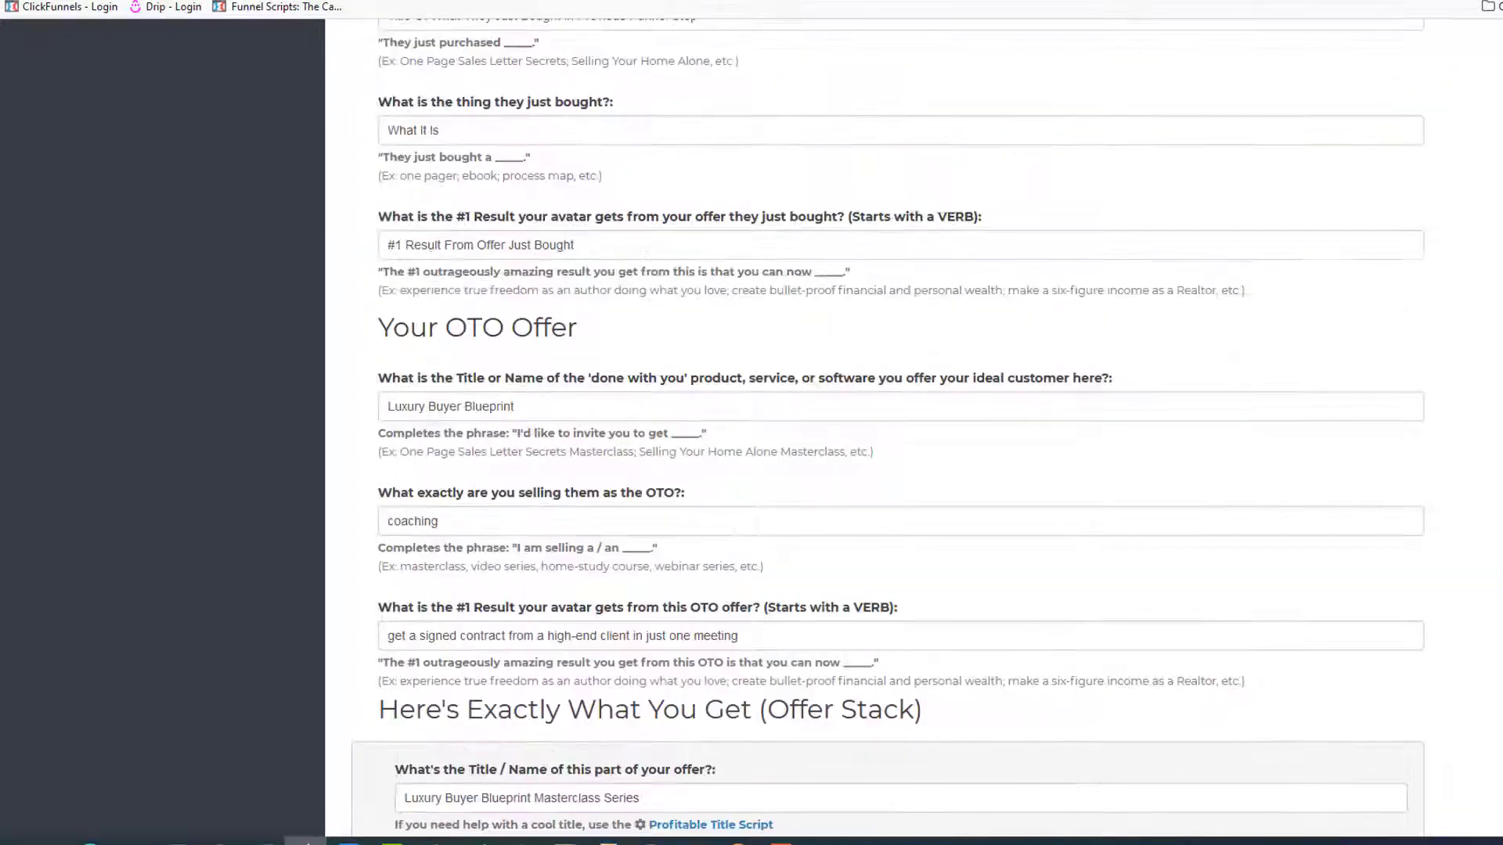
pyautogui.scroll(15, 568, 313)
pyautogui.scroll(-8, 493, 349)
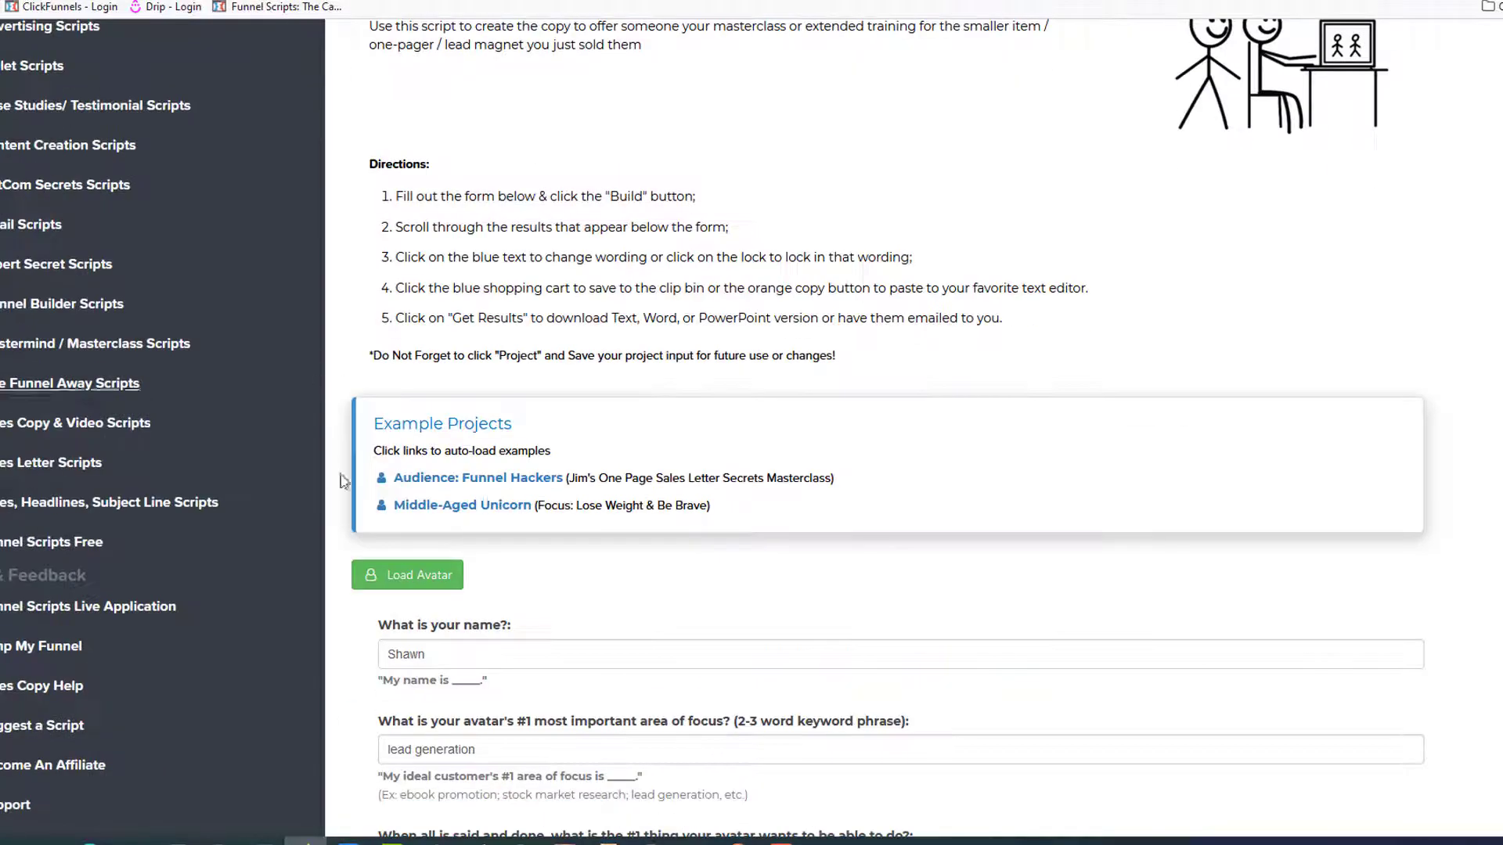
pyautogui.click(422, 569)
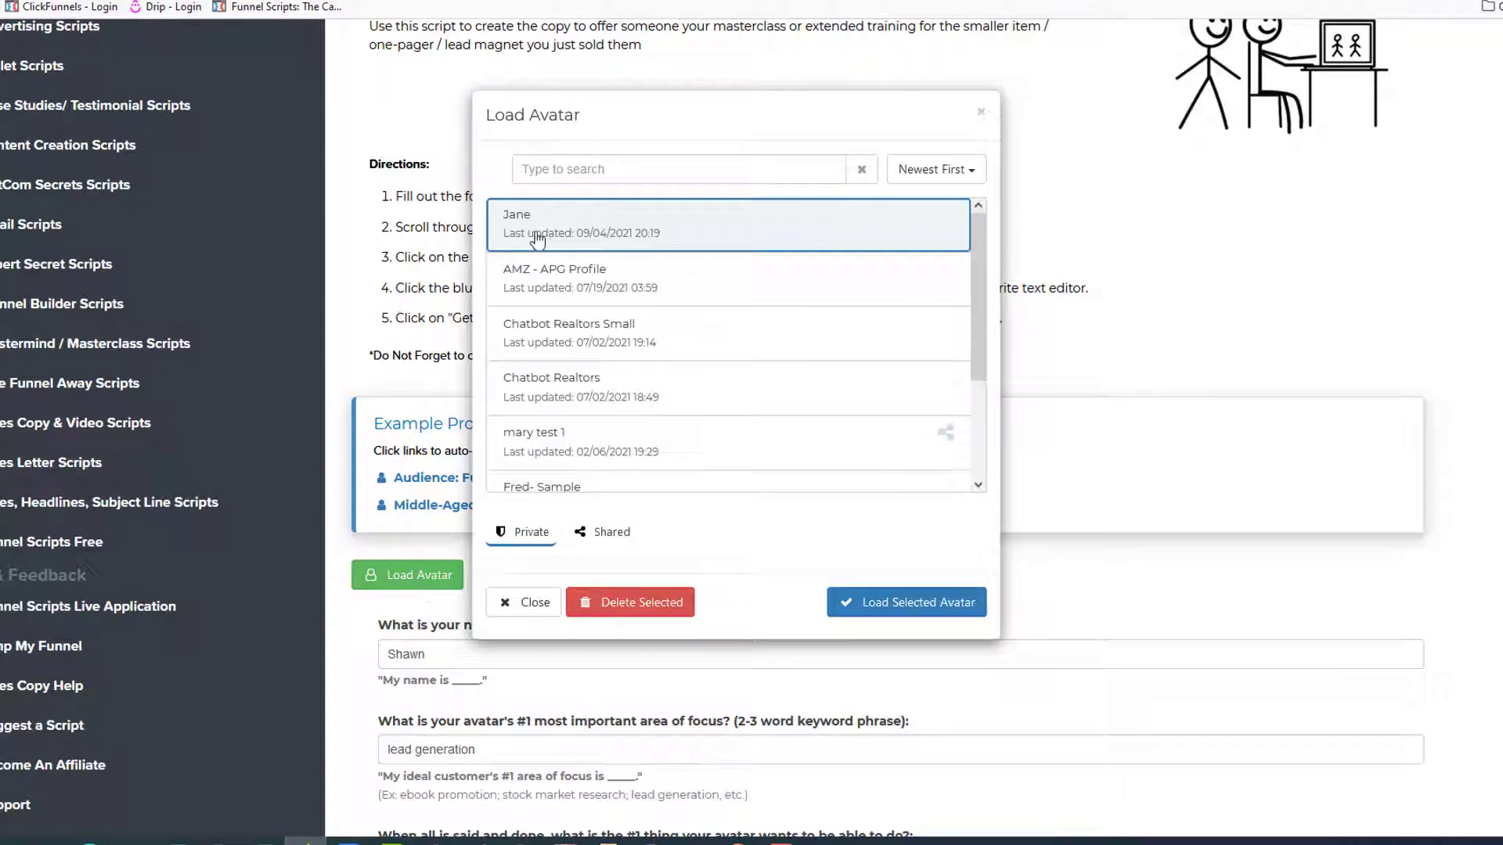
pyautogui.click(870, 602)
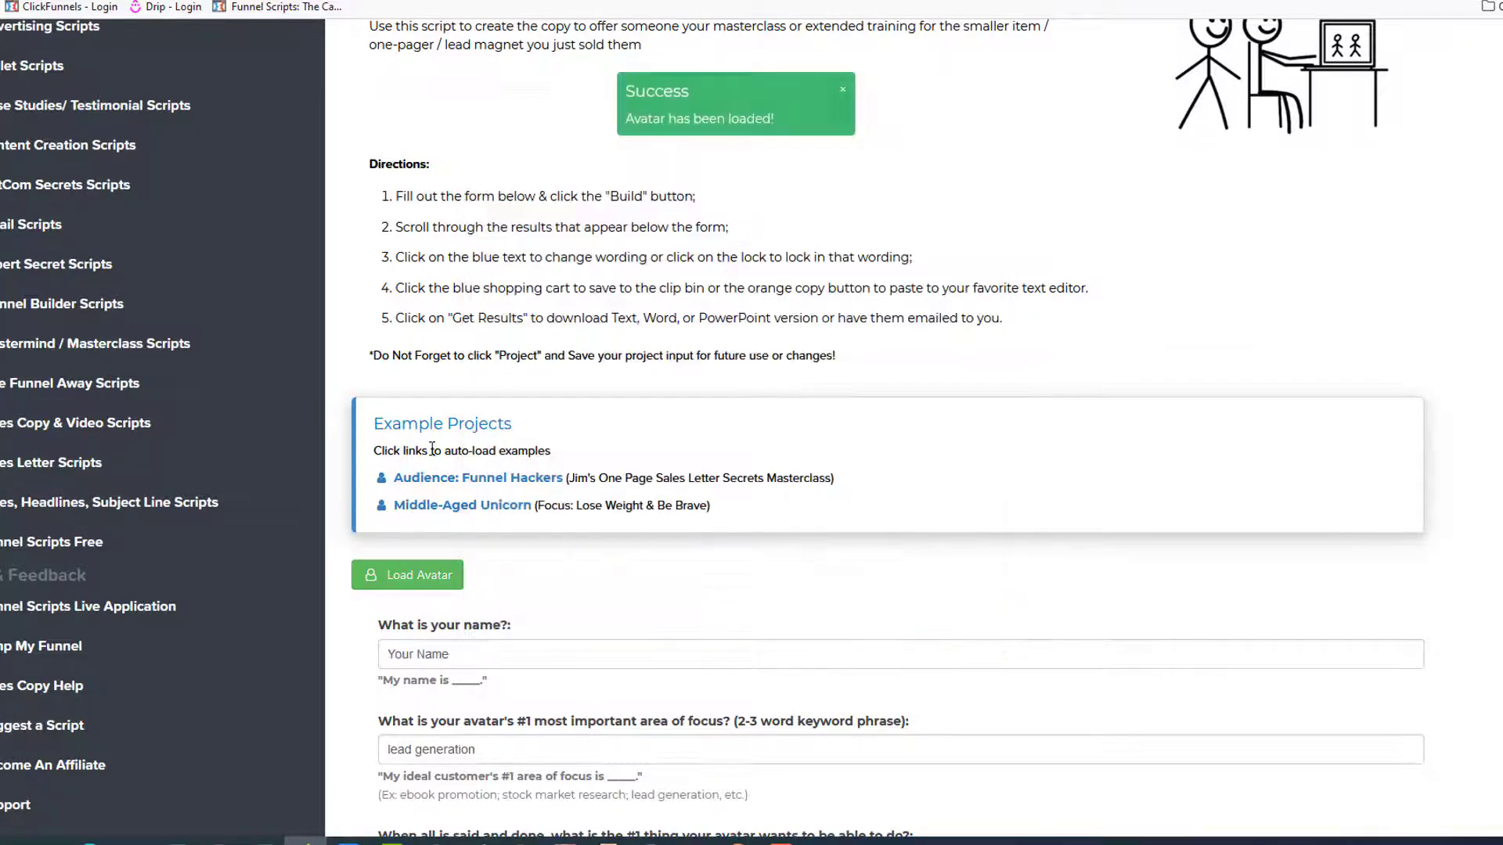
# - Check the form values filled in from the avatar, build the OTO script and read through it to the final CTA
pyautogui.scroll(-2, 796, 358)
pyautogui.scroll(-3, 797, 358)
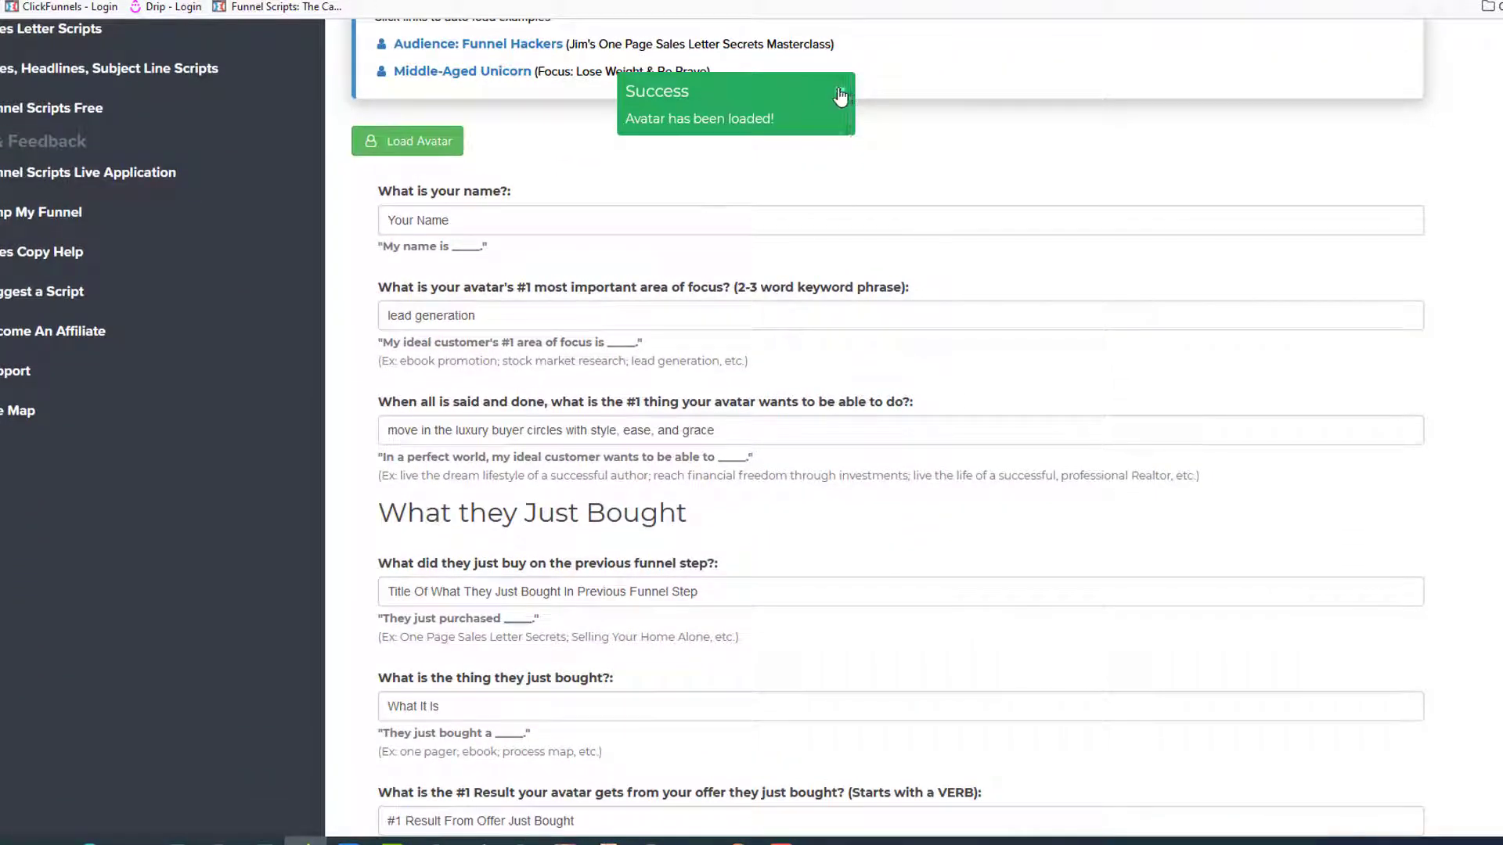
pyautogui.click(842, 88)
pyautogui.scroll(-20, 313, 505)
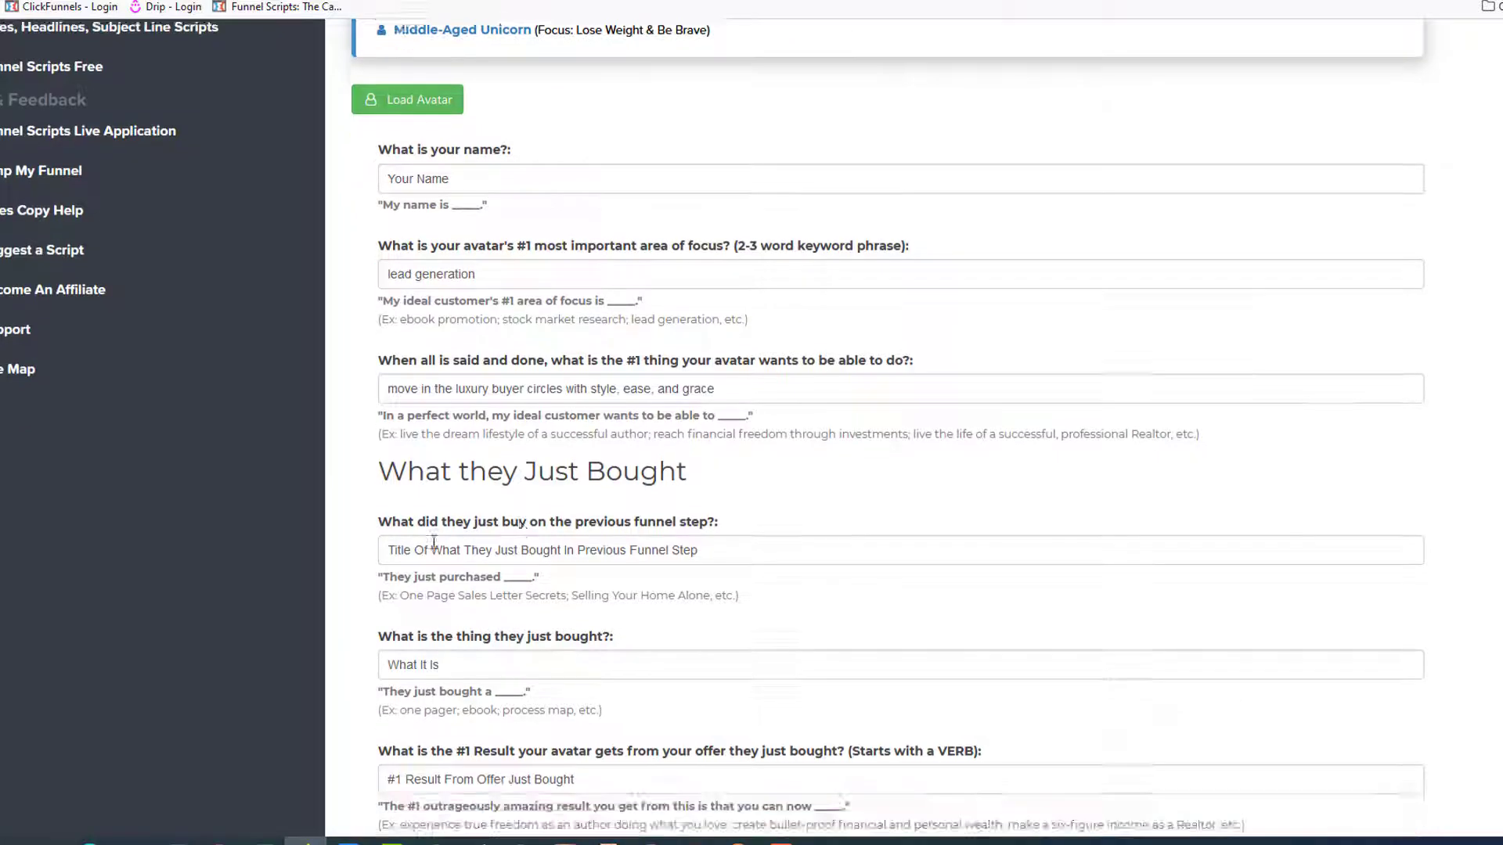
pyautogui.scroll(-10, 313, 505)
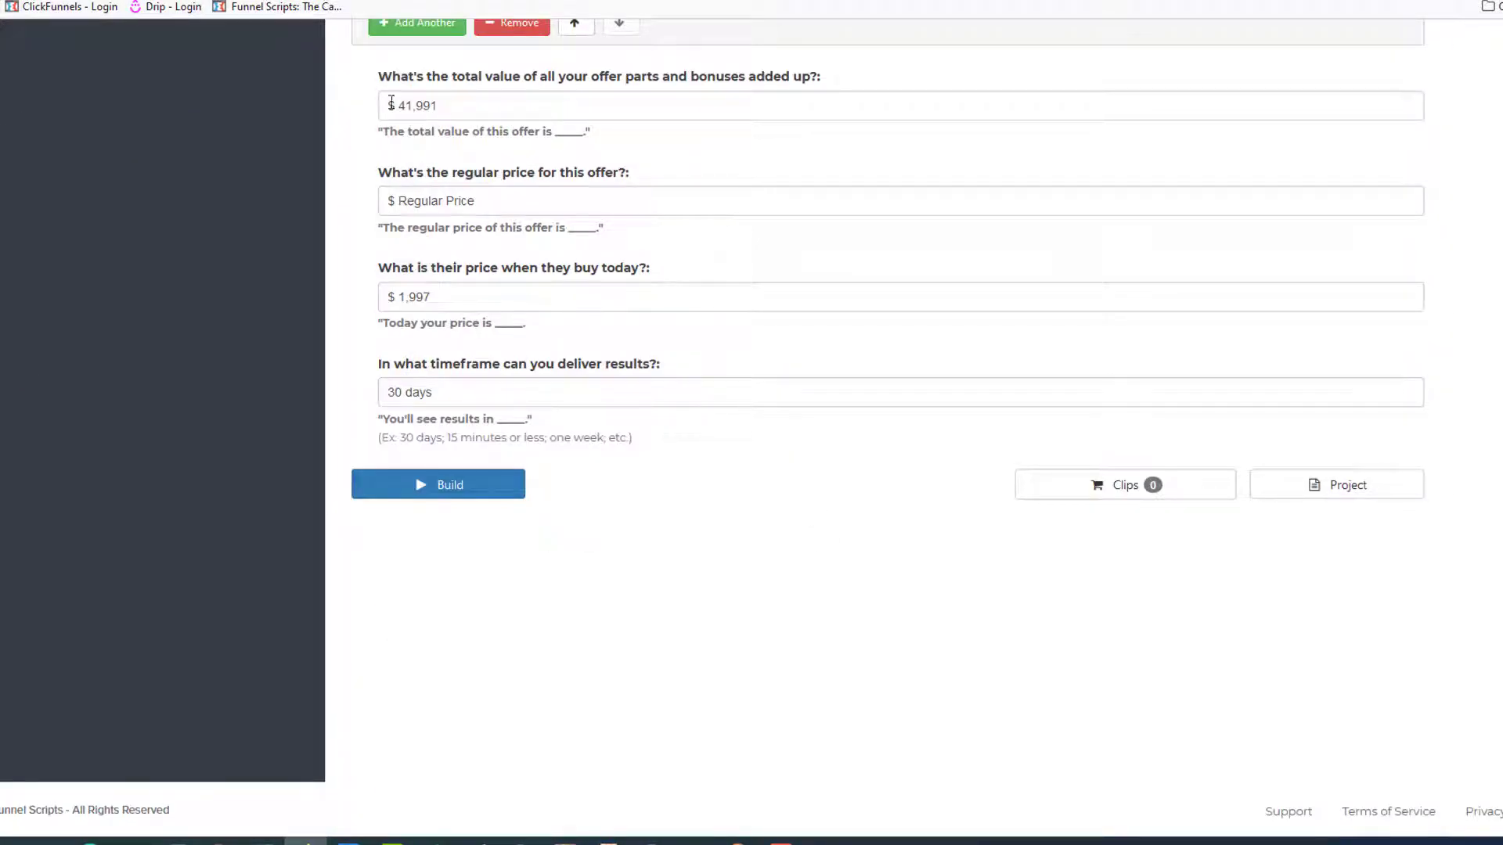
pyautogui.click(460, 485)
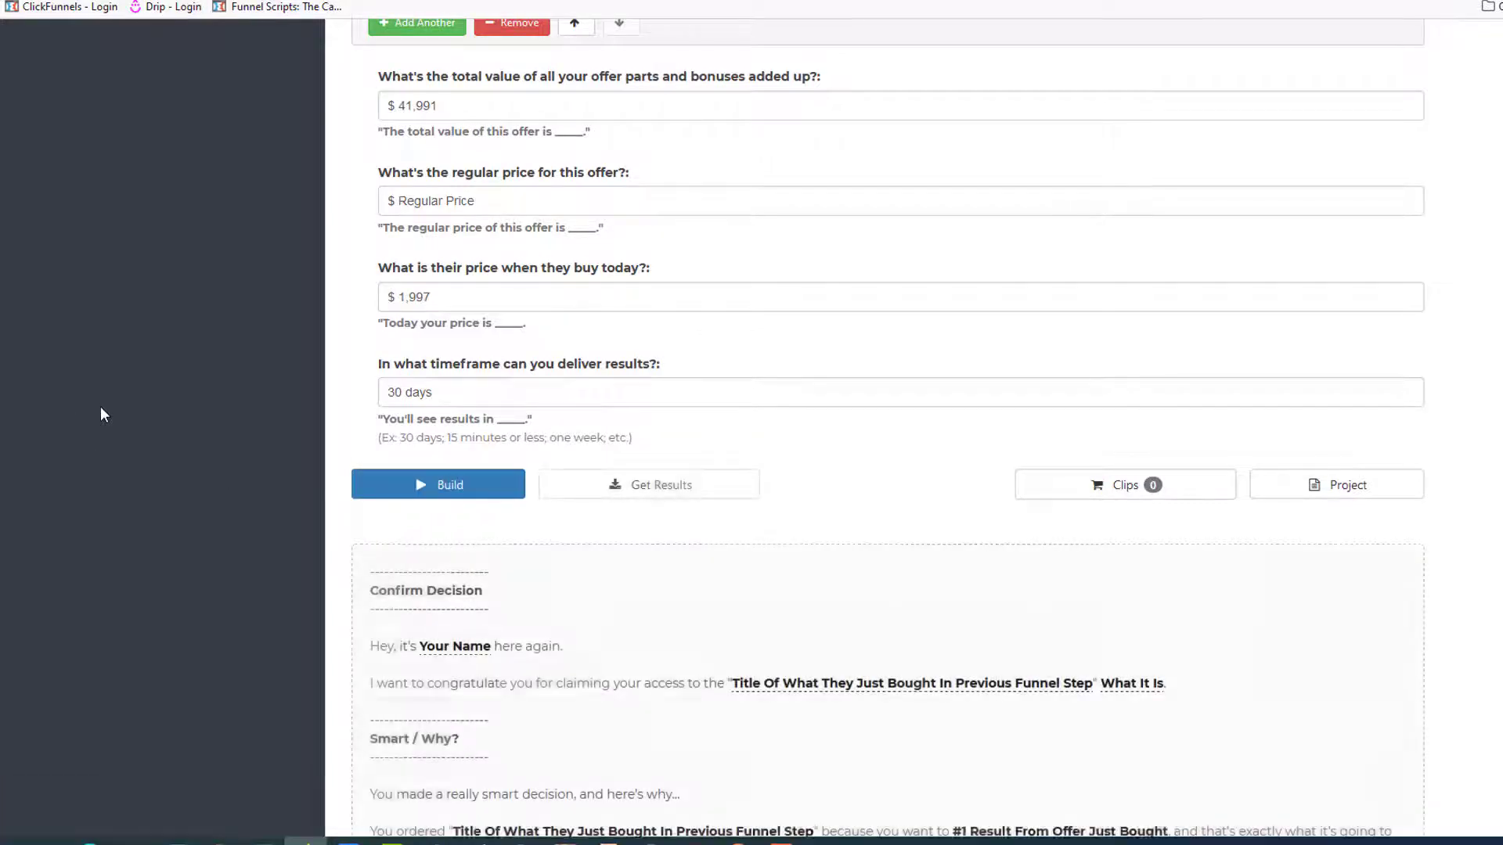
pyautogui.scroll(-2, 101, 406)
pyautogui.scroll(-6, 321, 429)
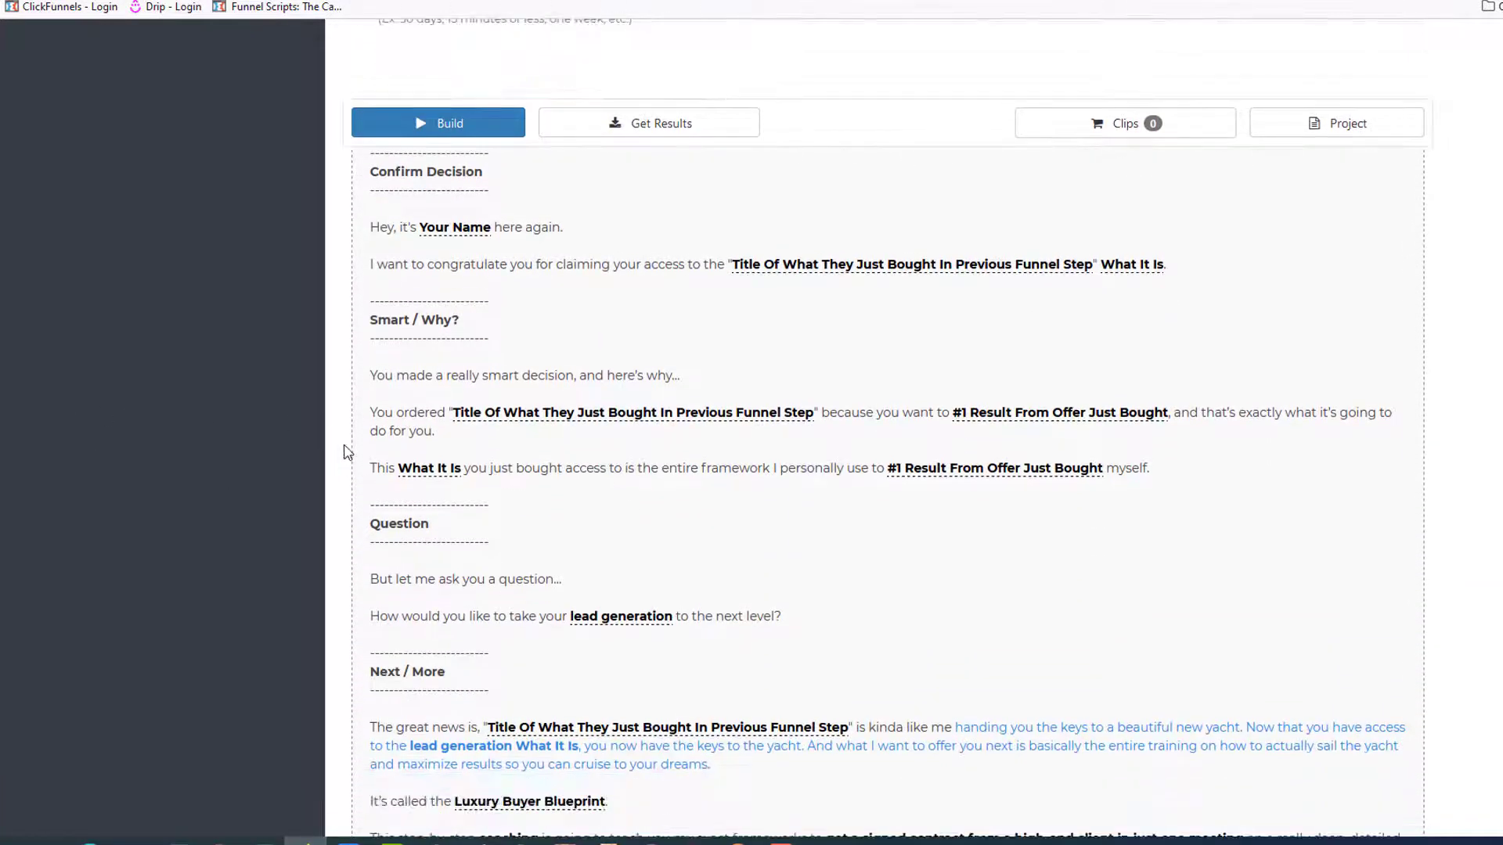
pyautogui.scroll(-20, 554, 498)
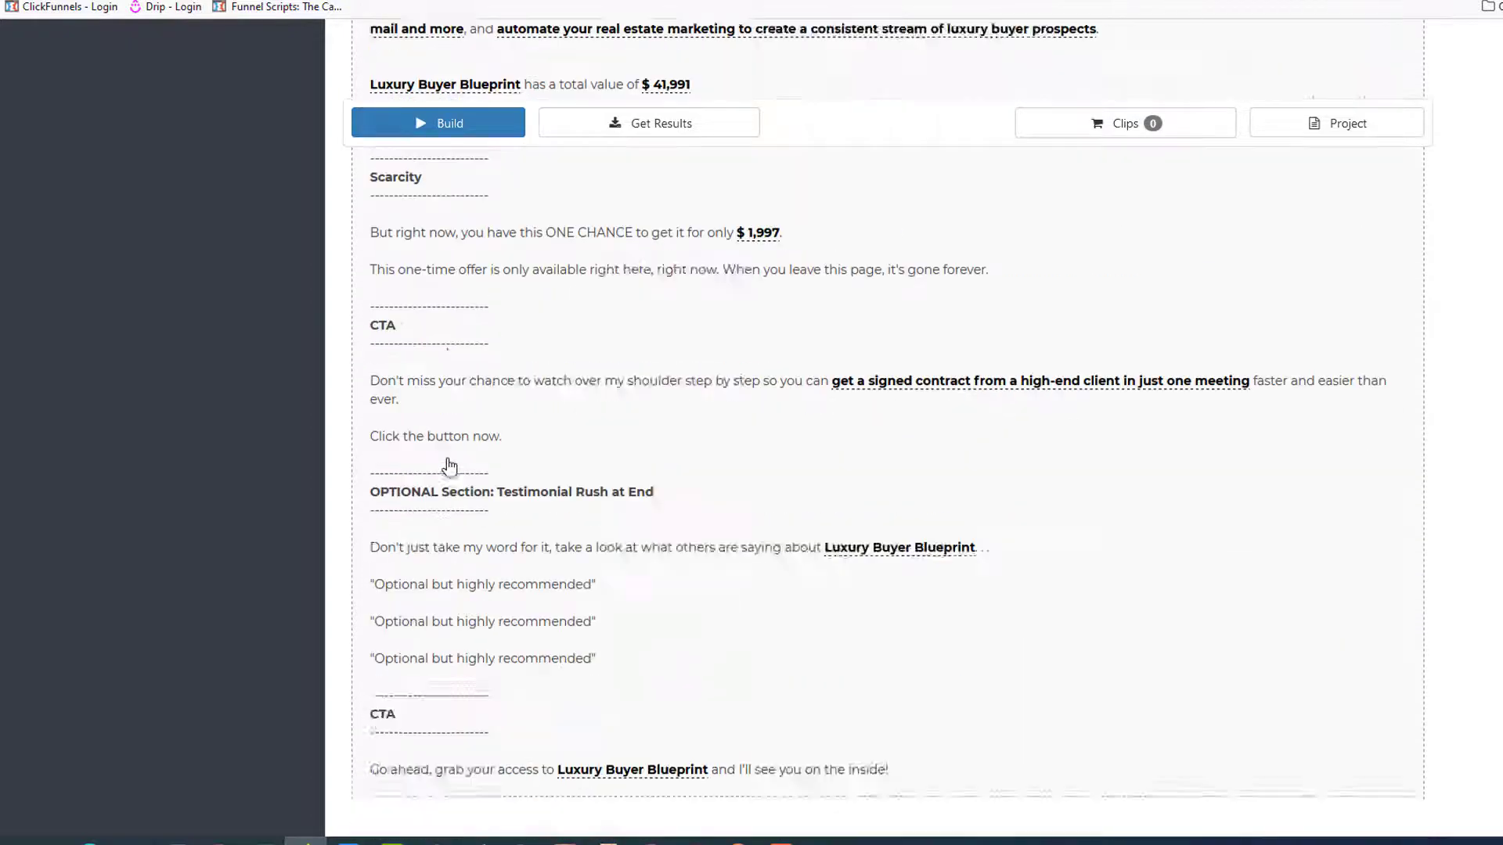
pyautogui.scroll(3, 683, 497)
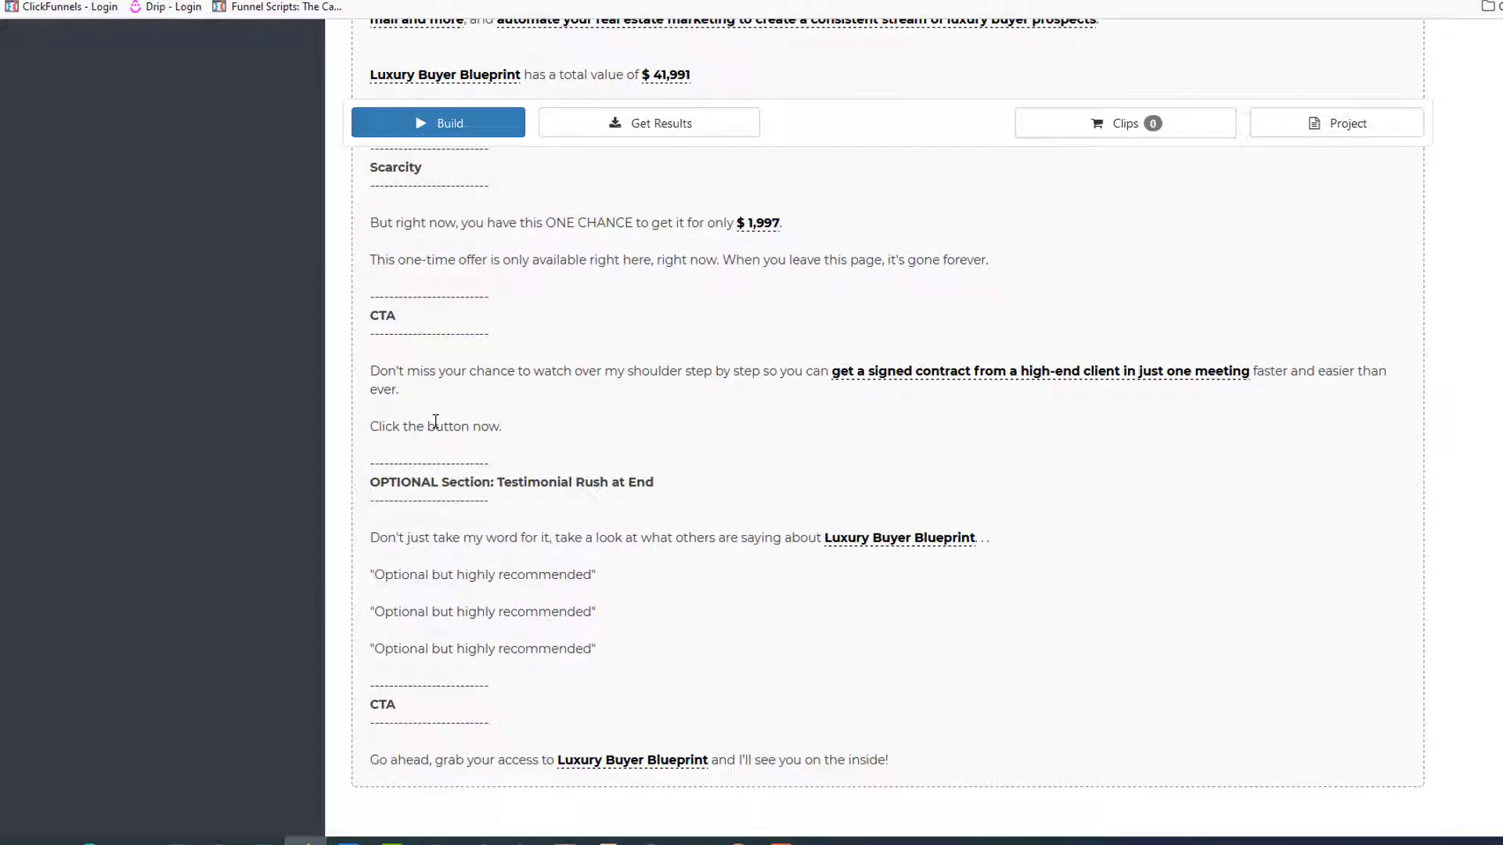
# - Copy the entire generated OTO script, from the "Confirm Decision" section through the final CTA line
pyautogui.scroll(20, 438, 423)
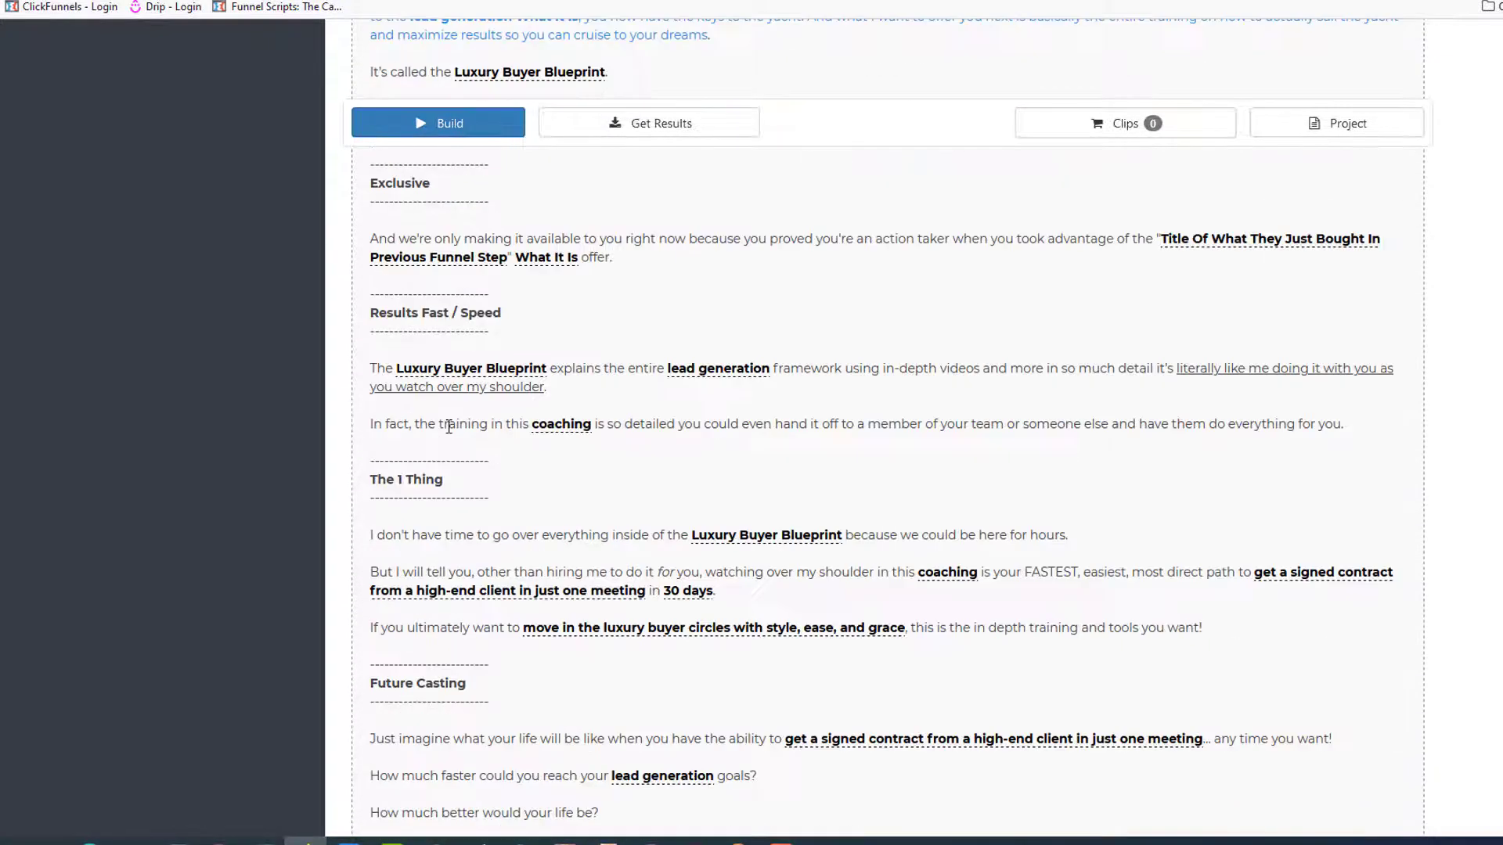
pyautogui.scroll(9, 449, 425)
pyautogui.scroll(-6, 396, 466)
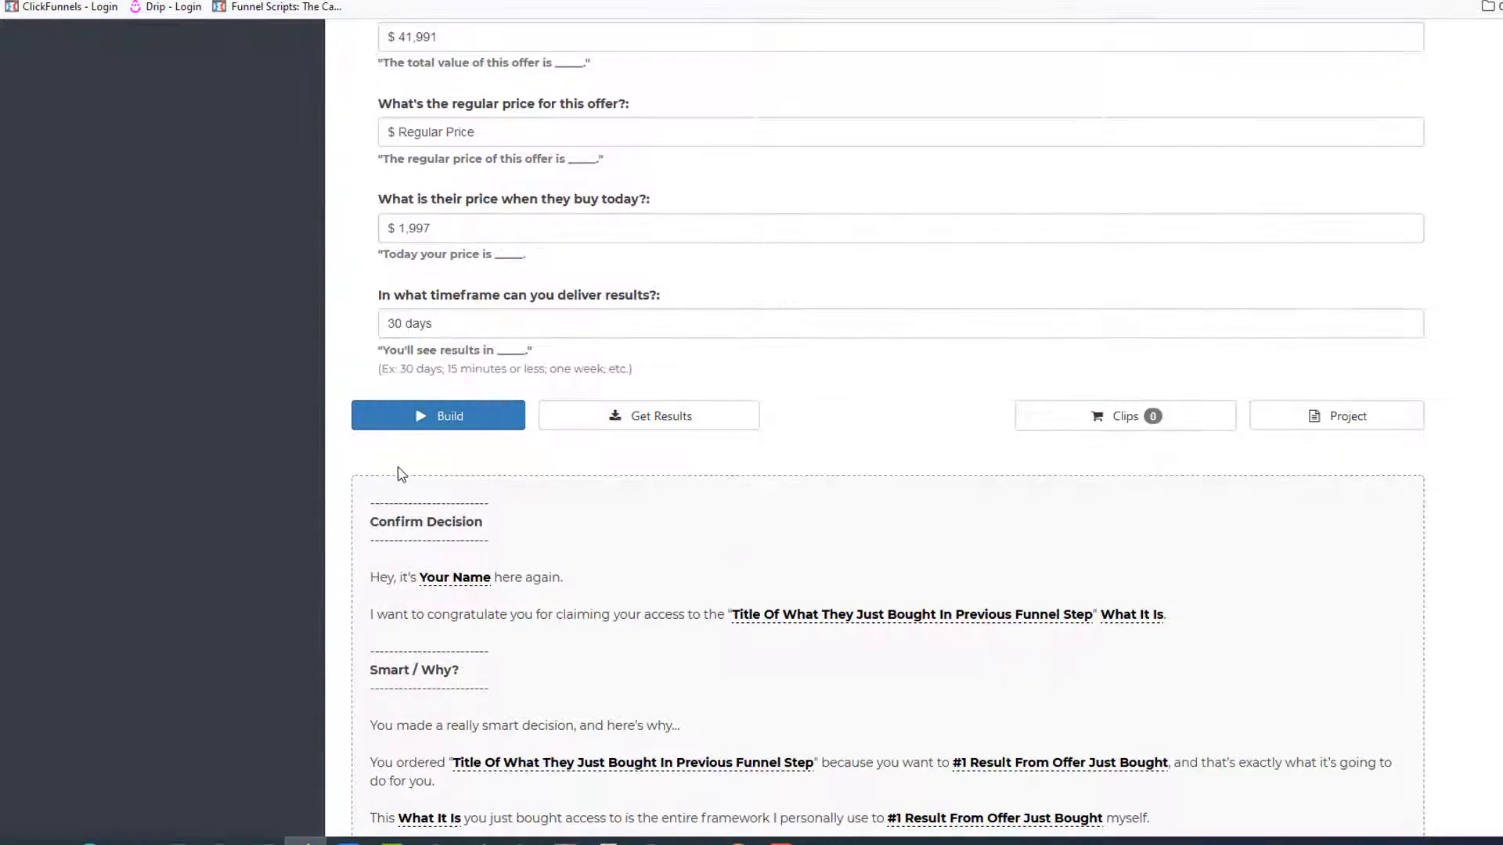
pyautogui.scroll(-1, 575, 497)
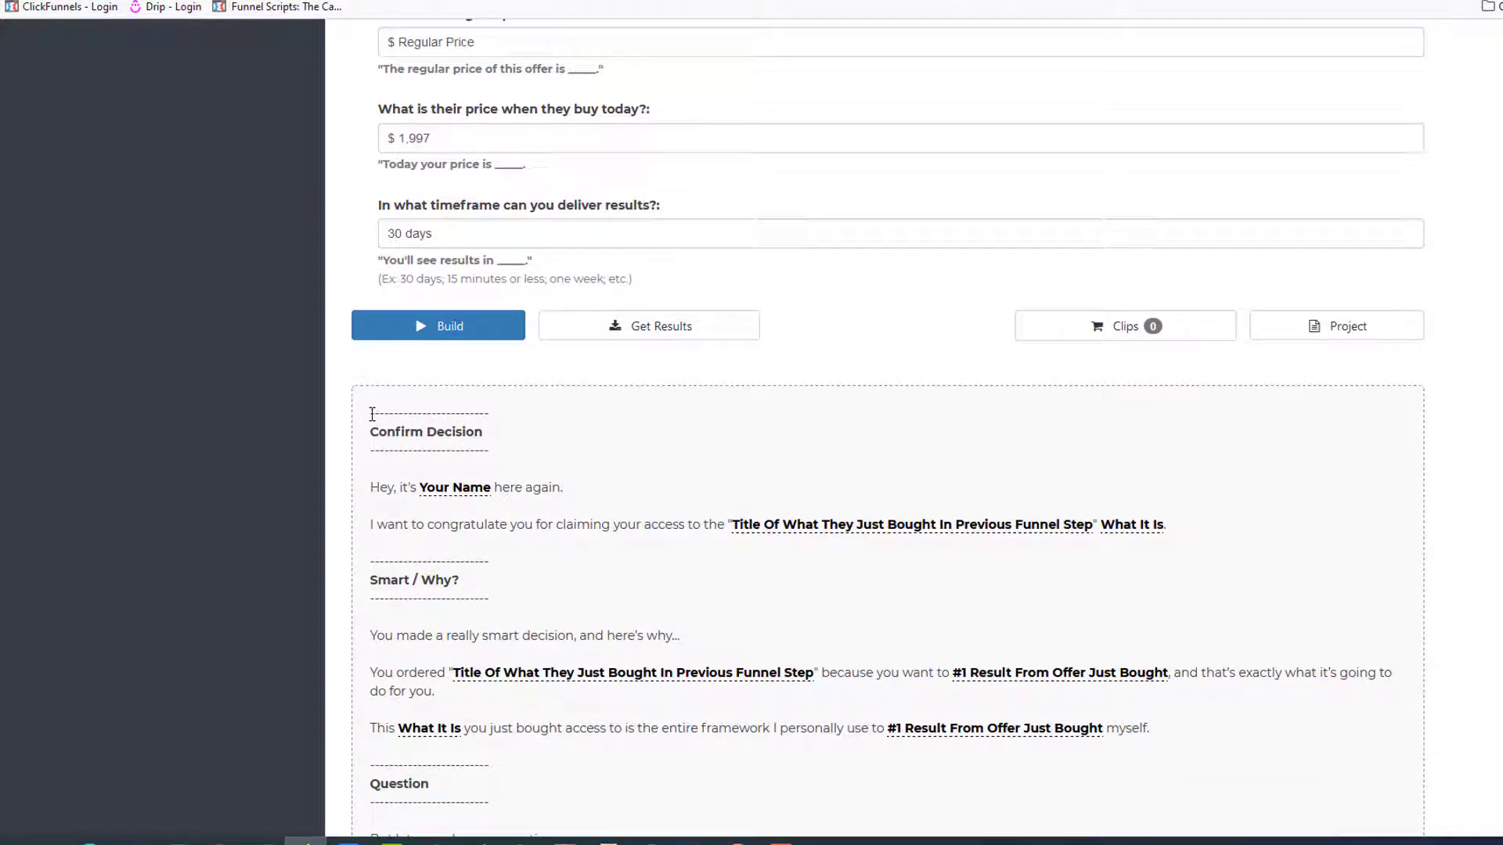
pyautogui.moveTo(373, 414); pyautogui.dragTo(501, 479)
pyautogui.moveTo(372, 414); pyautogui.dragTo(896, 493)
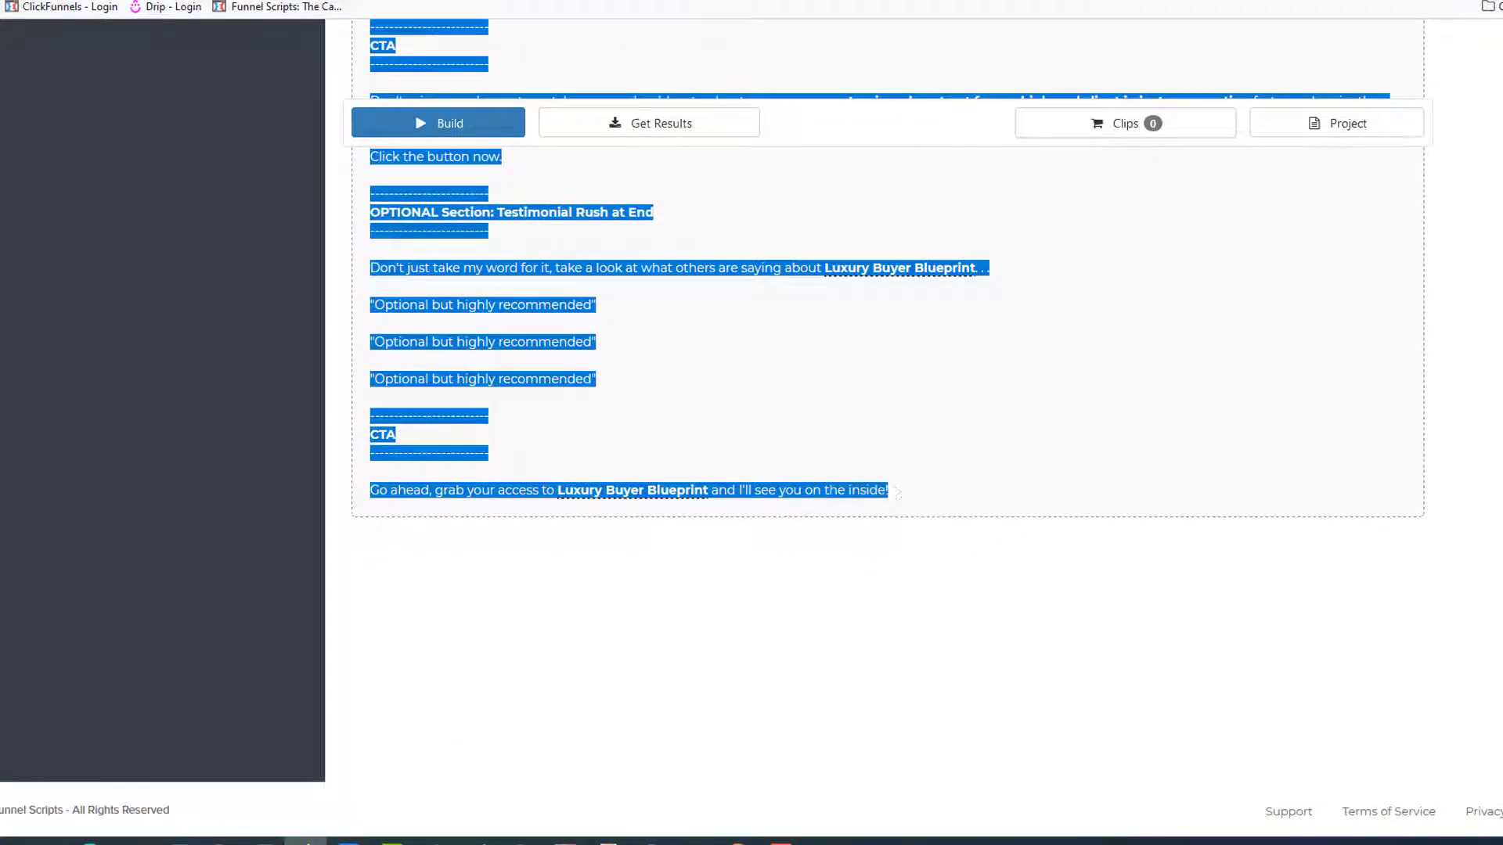
pyautogui.moveTo(0, 192); pyautogui.dragTo(626, 1)
# - Switch to the Word document and add a "** OTO **" heading on a new page after "Complete Order"
pyautogui.scroll(-8, 415, 259)
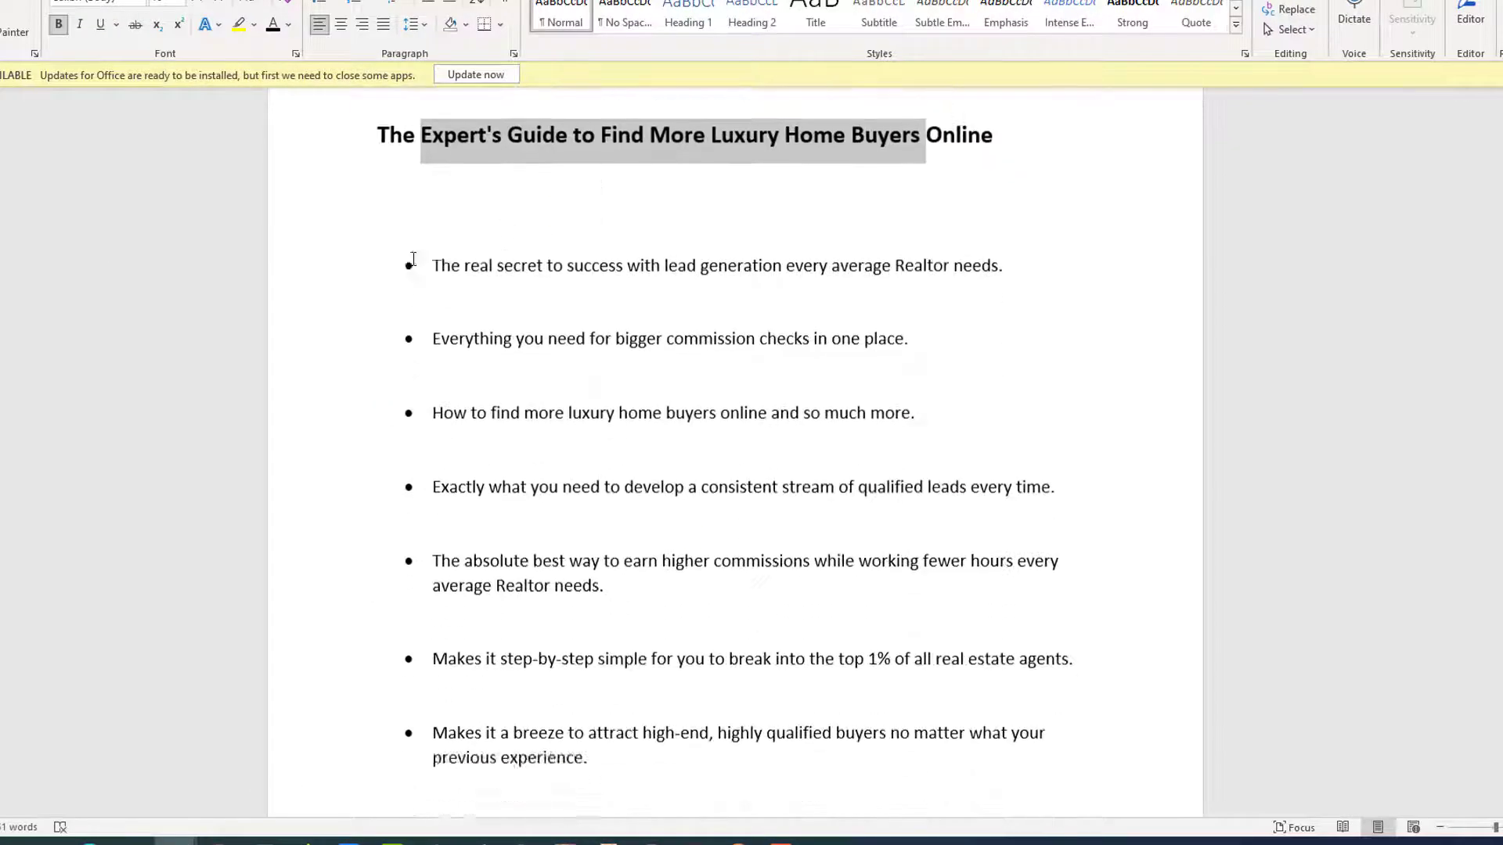
pyautogui.scroll(-15, 479, 395)
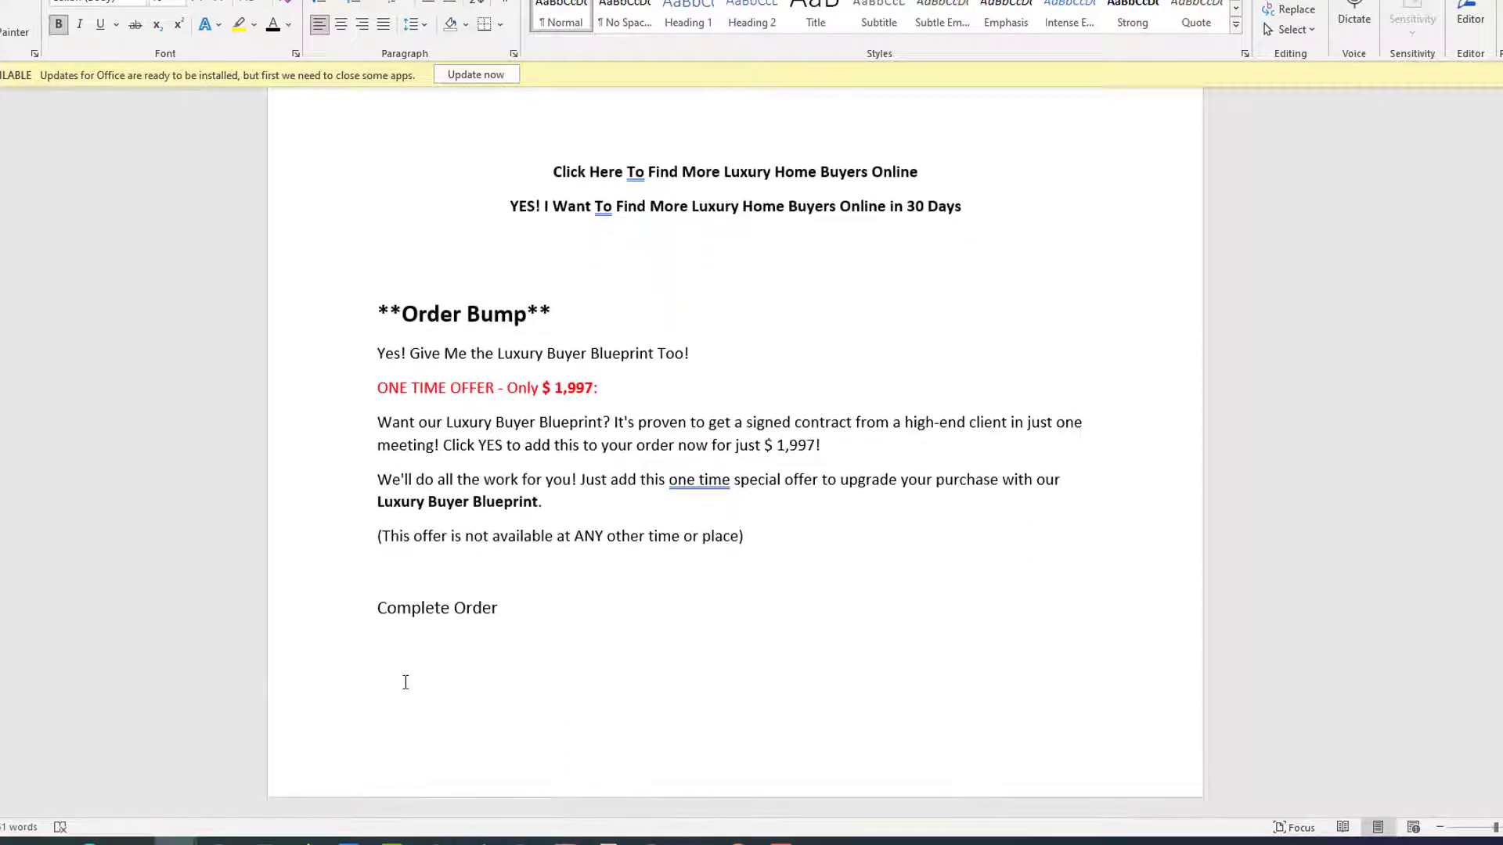
pyautogui.click(402, 681)
pyautogui.press('Return')
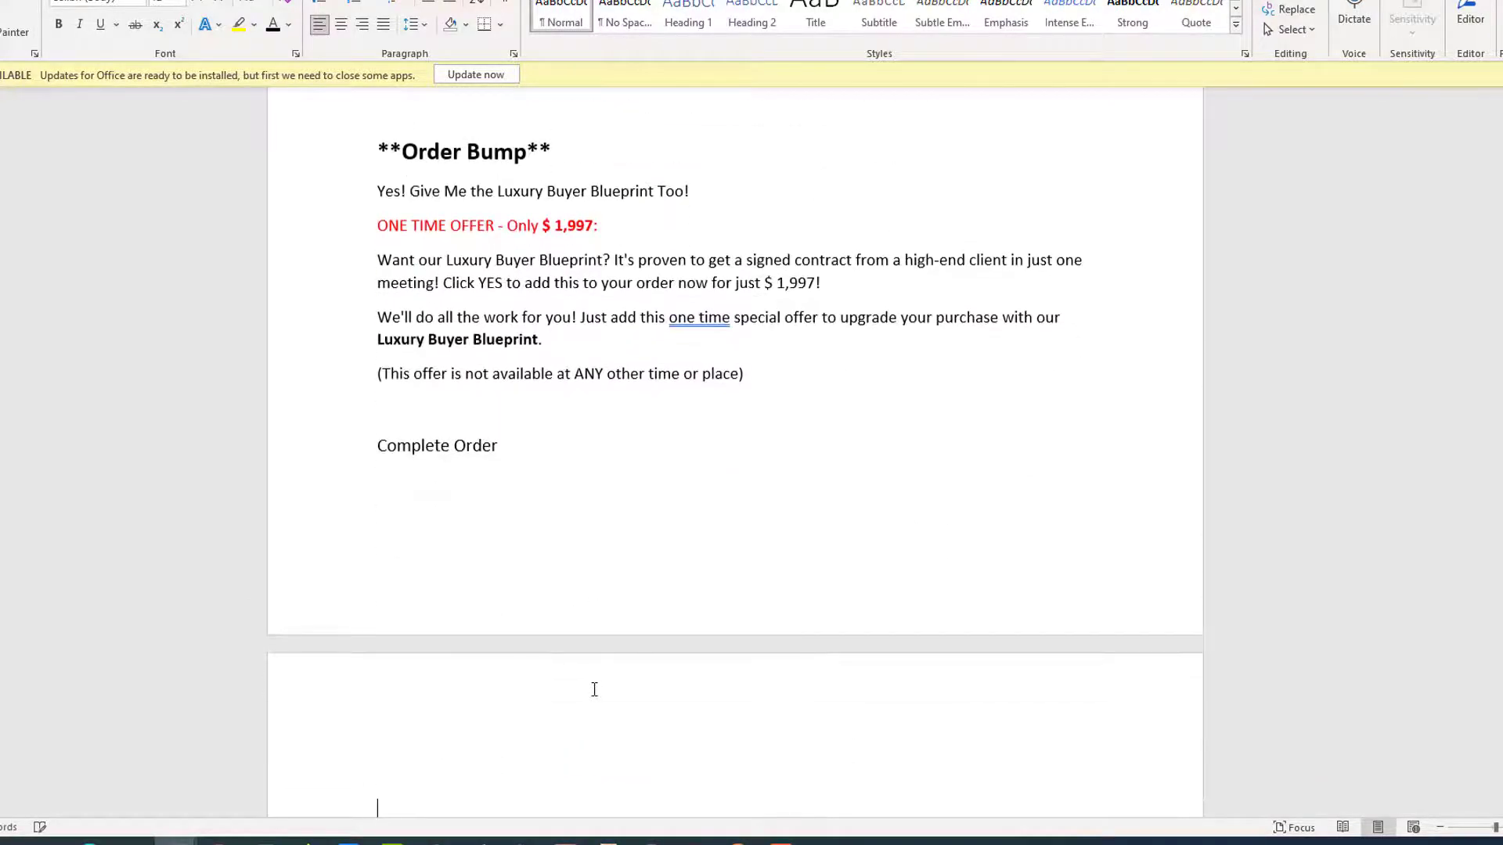
pyautogui.press('BackSpace')
pyautogui.press('Return')
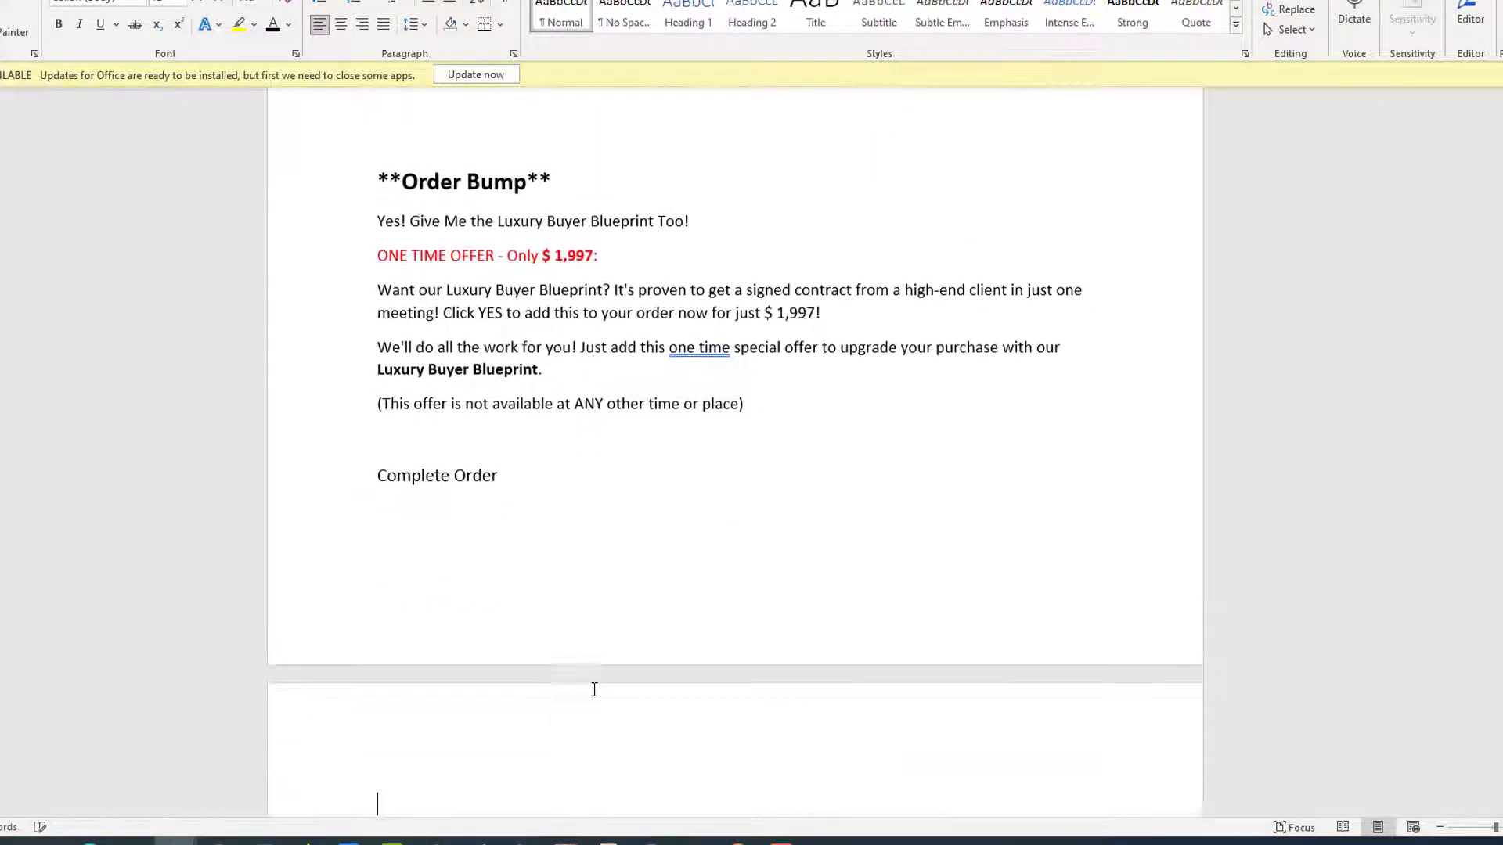
pyautogui.write('** OTO')
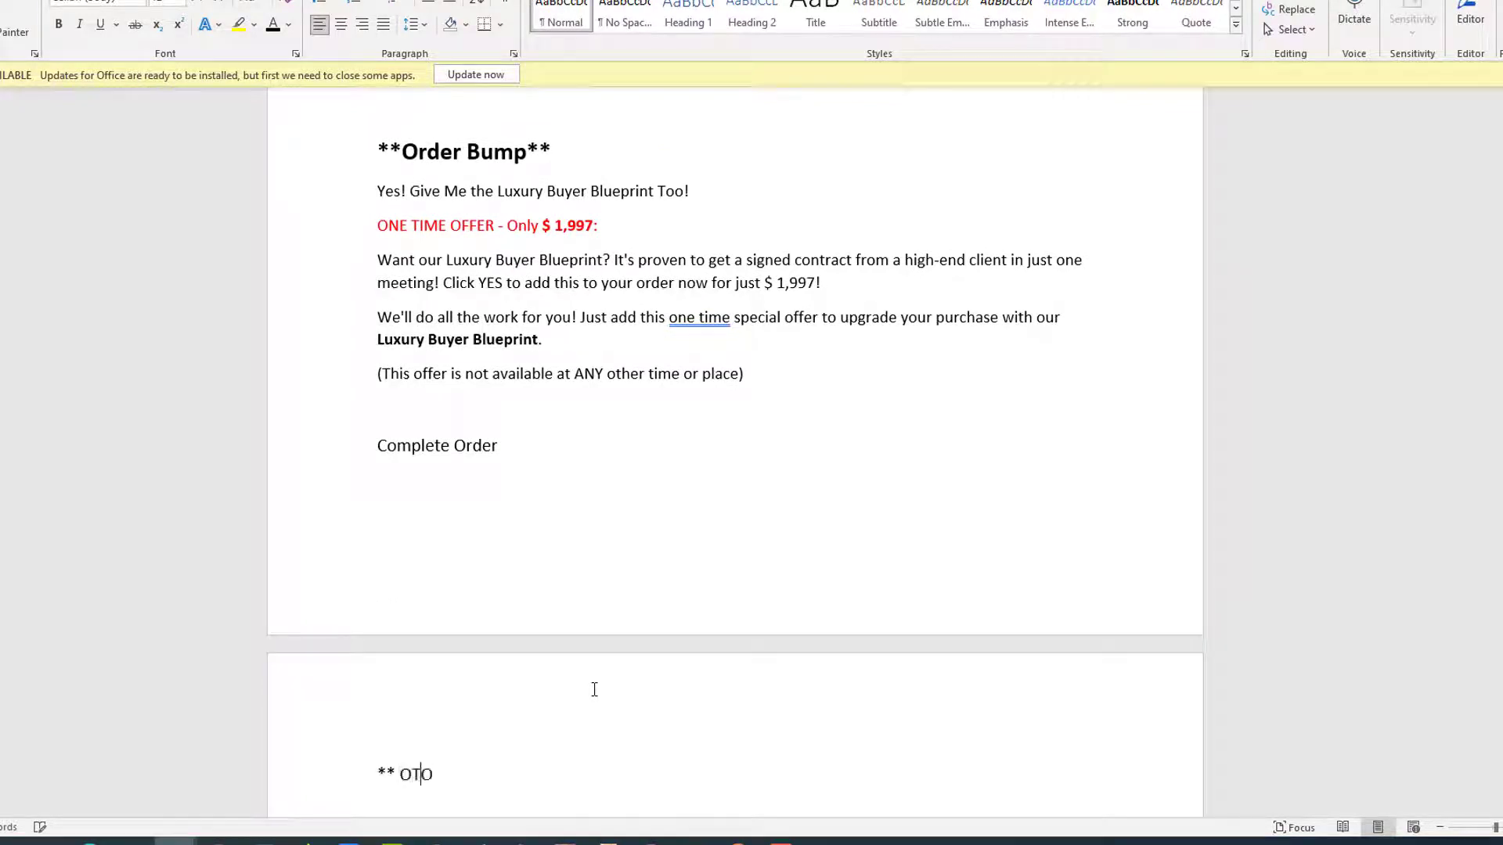
pyautogui.write(' **')
# - Enlarge the "** OTO **" heading by three font size increments and make it bold
pyautogui.tripleClick(380, 775)
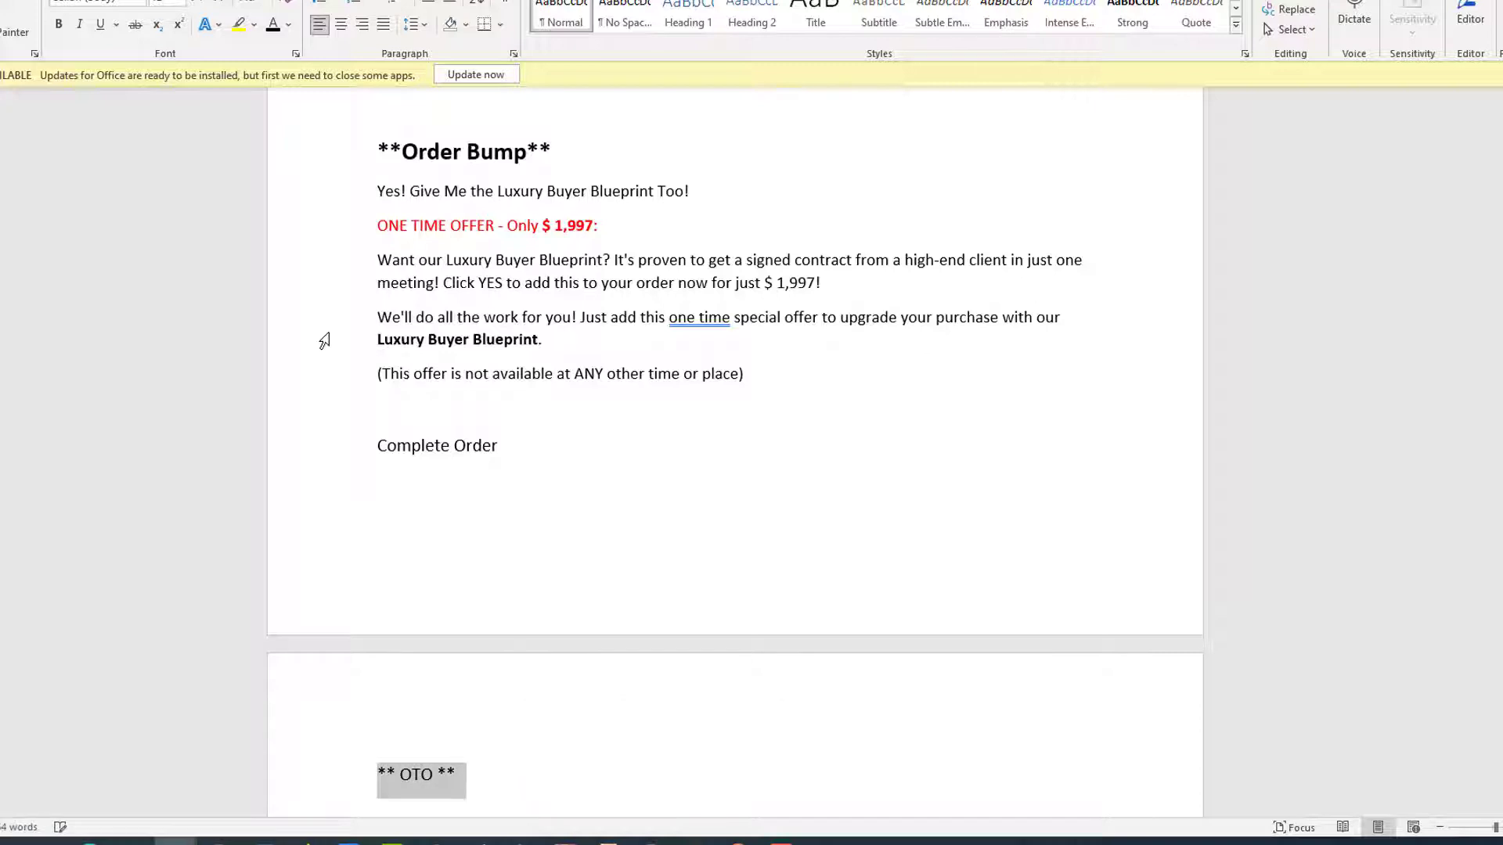
pyautogui.click(201, 6)
pyautogui.click(201, 6)
pyautogui.click(202, 6)
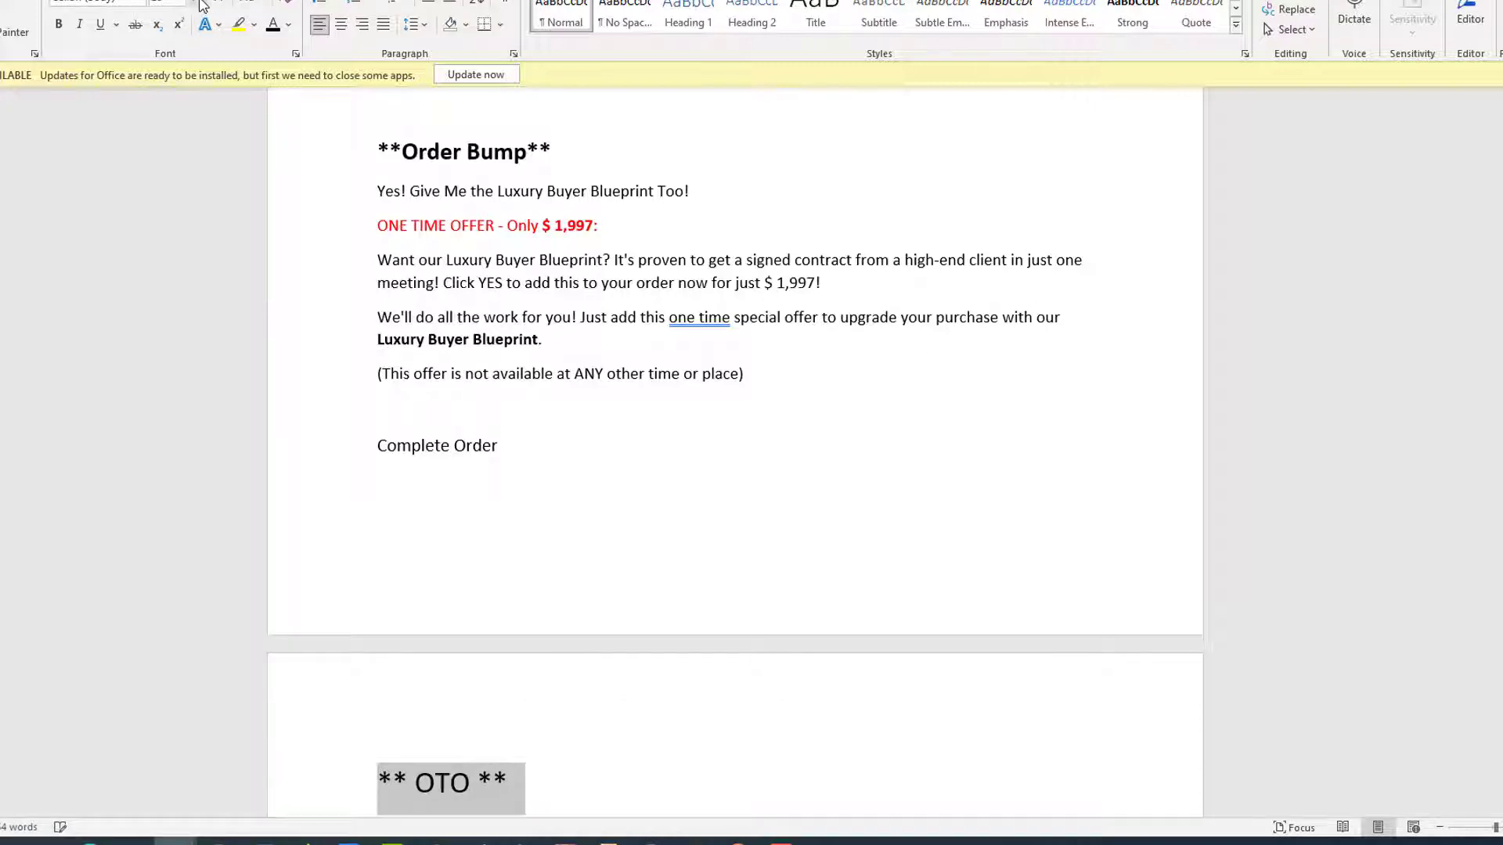
pyautogui.click(59, 25)
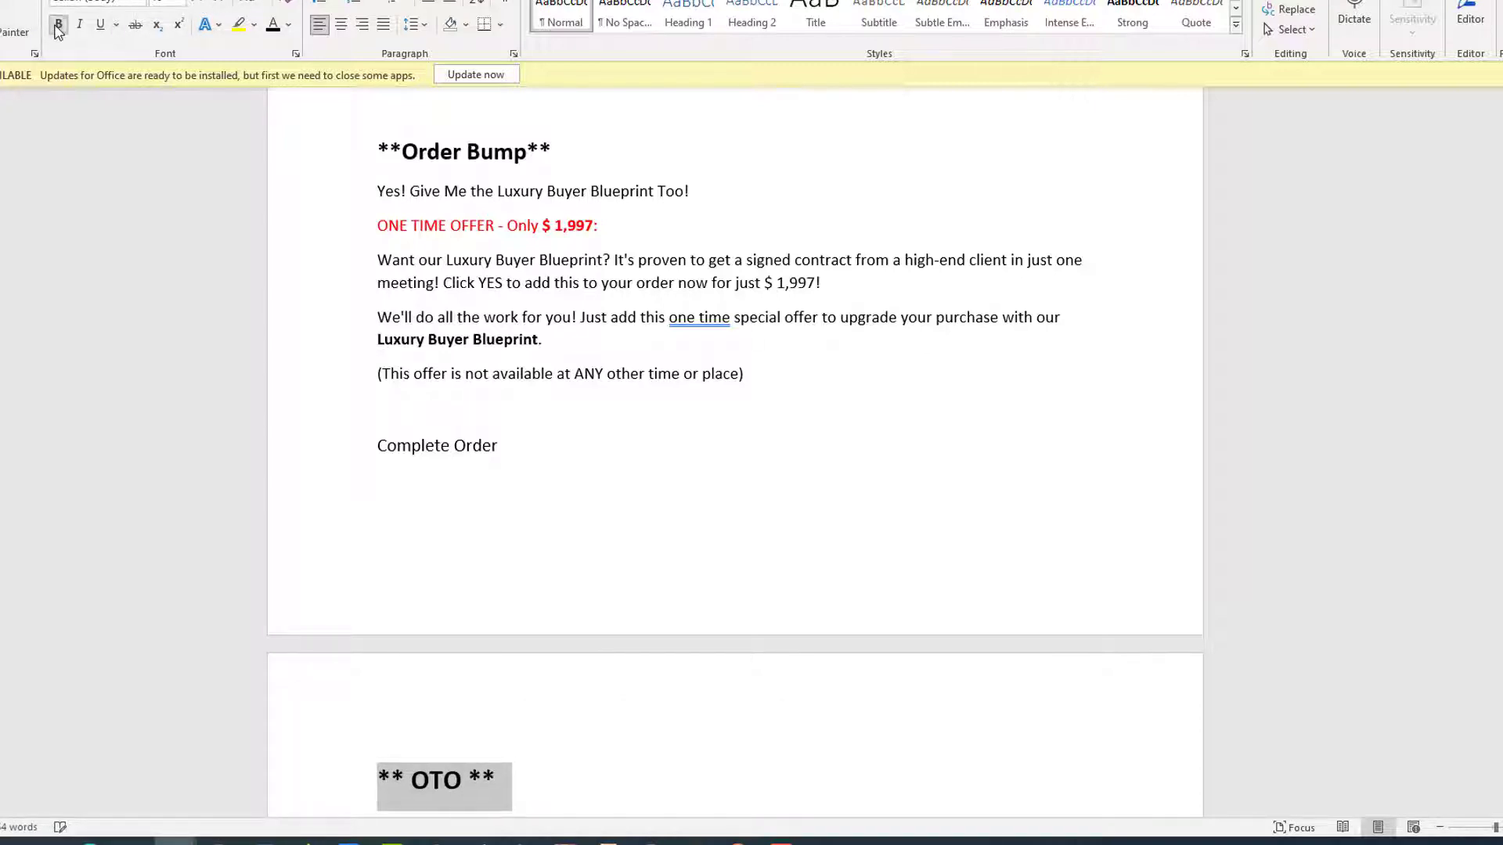
# - Paste the copied OTO script as text only below the "** OTO **" heading at font size 12
pyautogui.click(479, 503)
pyautogui.scroll(-3, 415, 691)
pyautogui.click(587, 569)
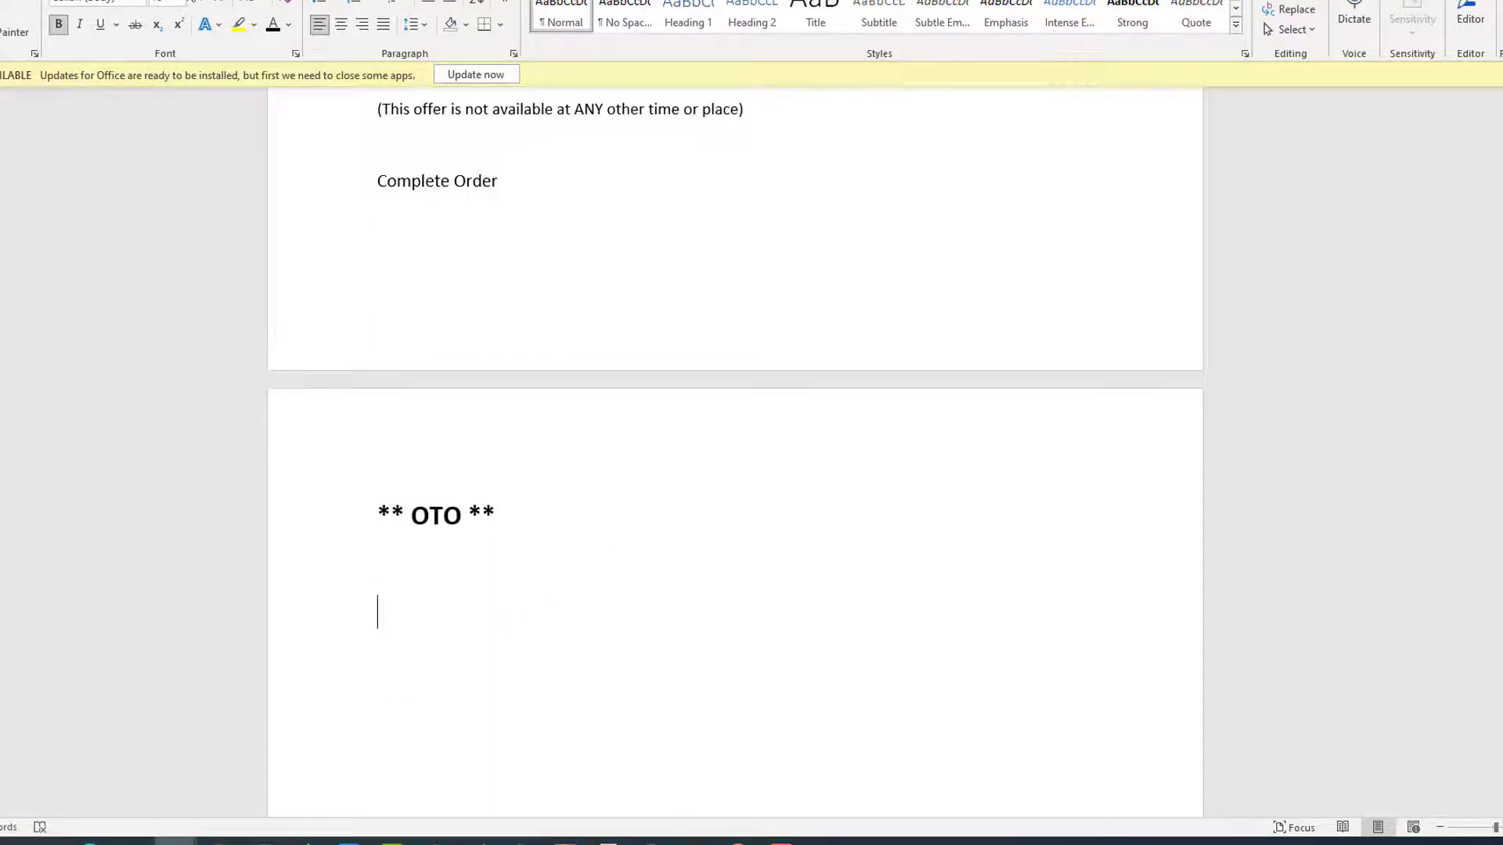
pyautogui.click(180, 2)
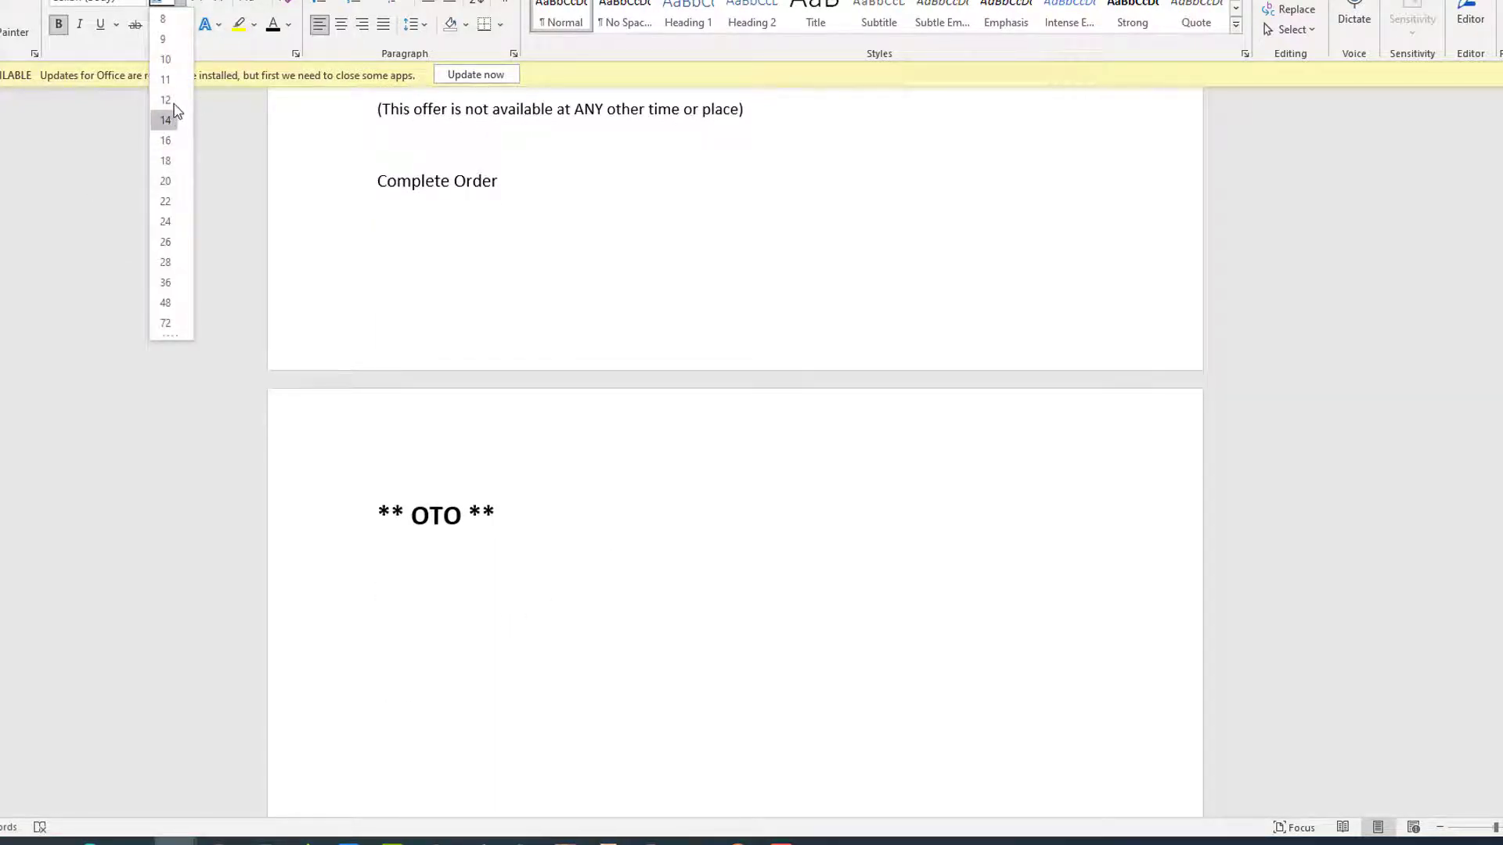
pyautogui.click(175, 111)
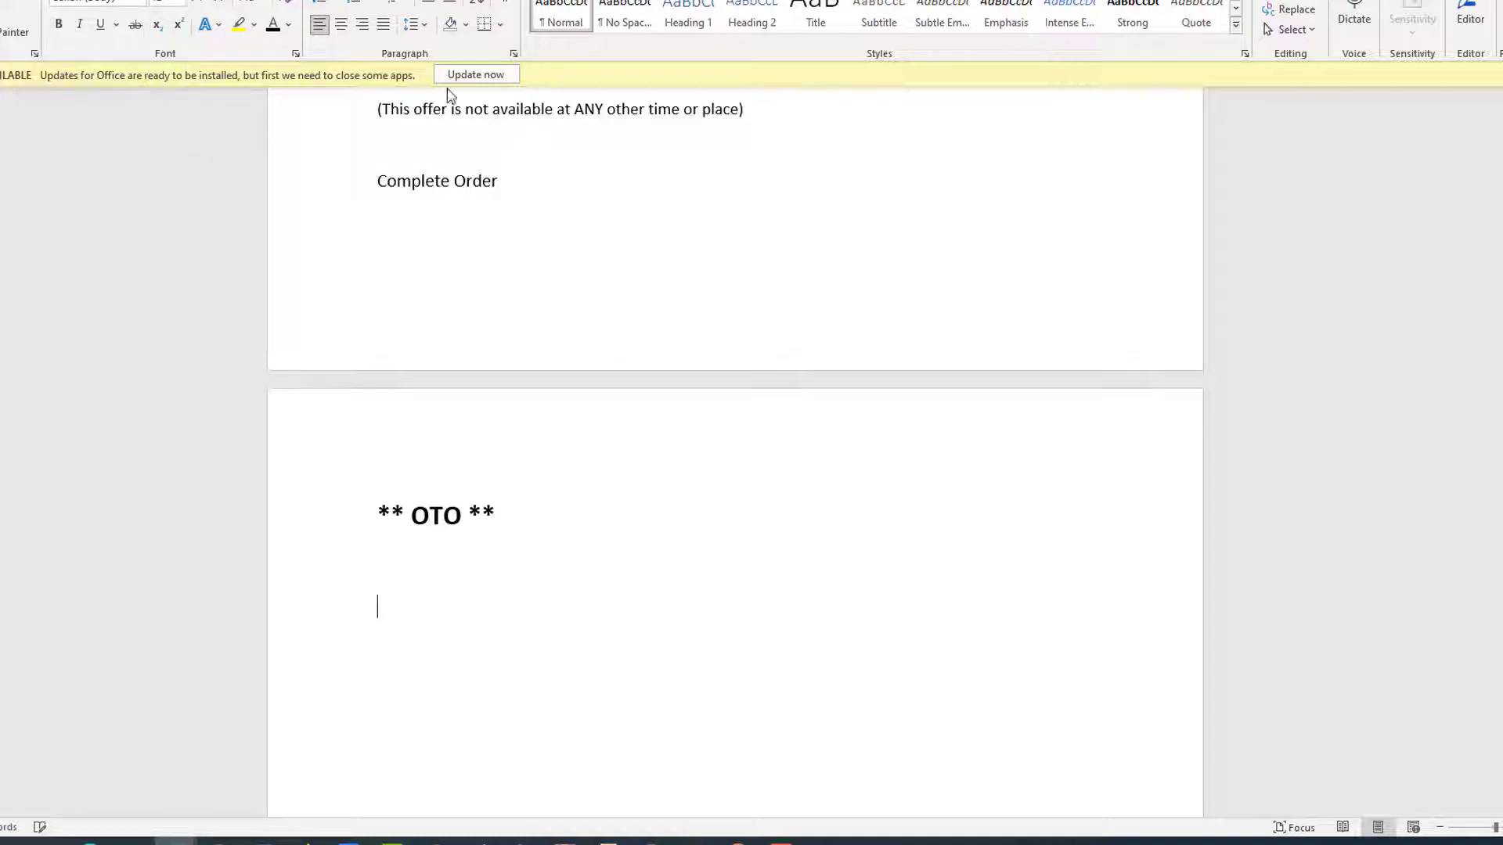
pyautogui.click(377, 583)
pyautogui.click(402, 602)
pyautogui.rightClick(378, 601)
pyautogui.click(351, 601)
pyautogui.rightClick(378, 603)
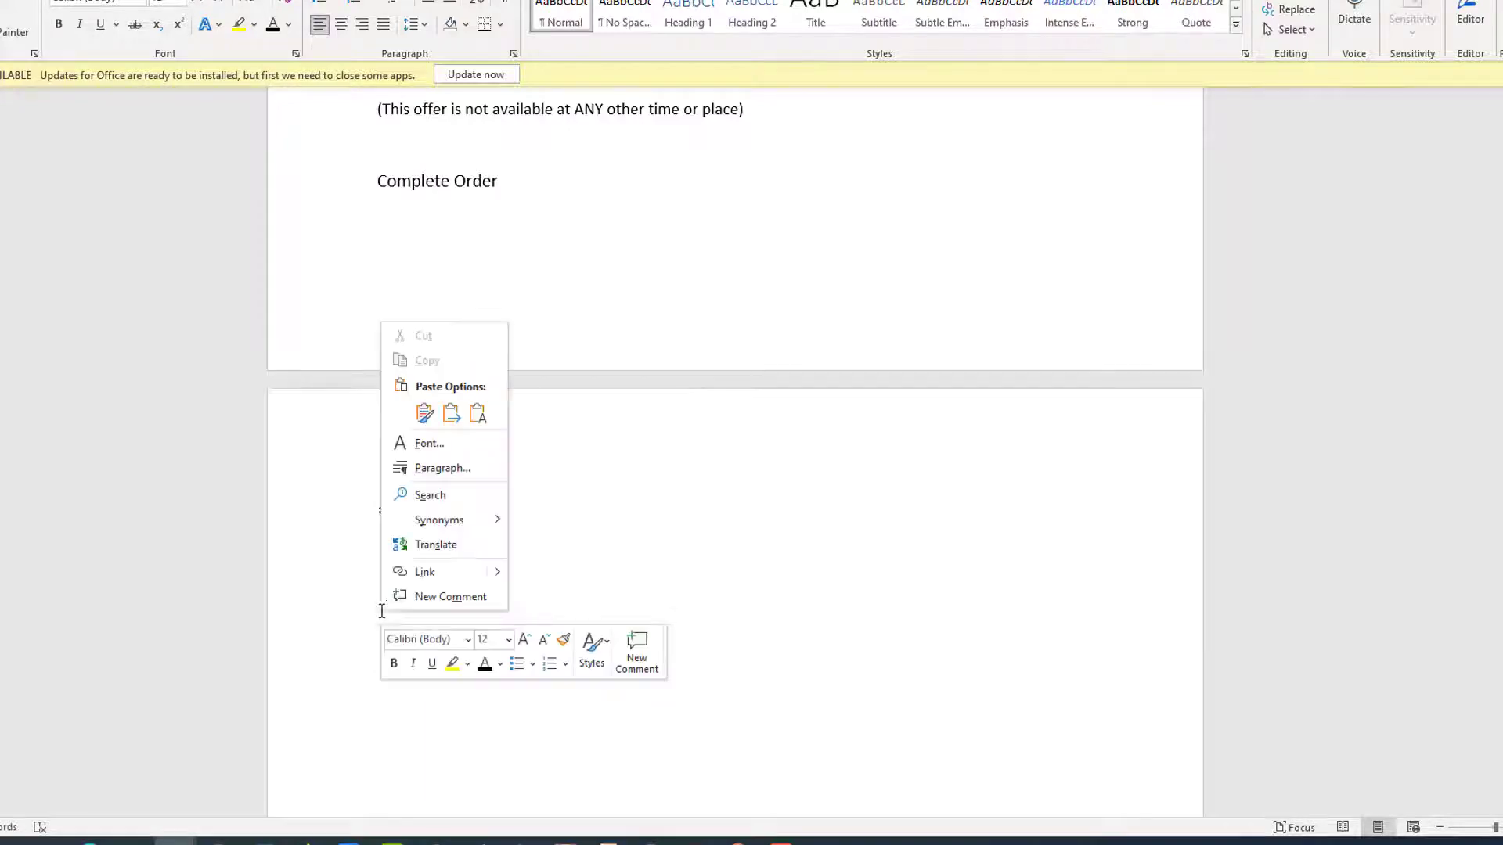
pyautogui.click(483, 415)
# - Delete the "Confirm Decision" section label and its dashed lines from the start of the pasted OTO script
pyautogui.scroll(6, 658, 462)
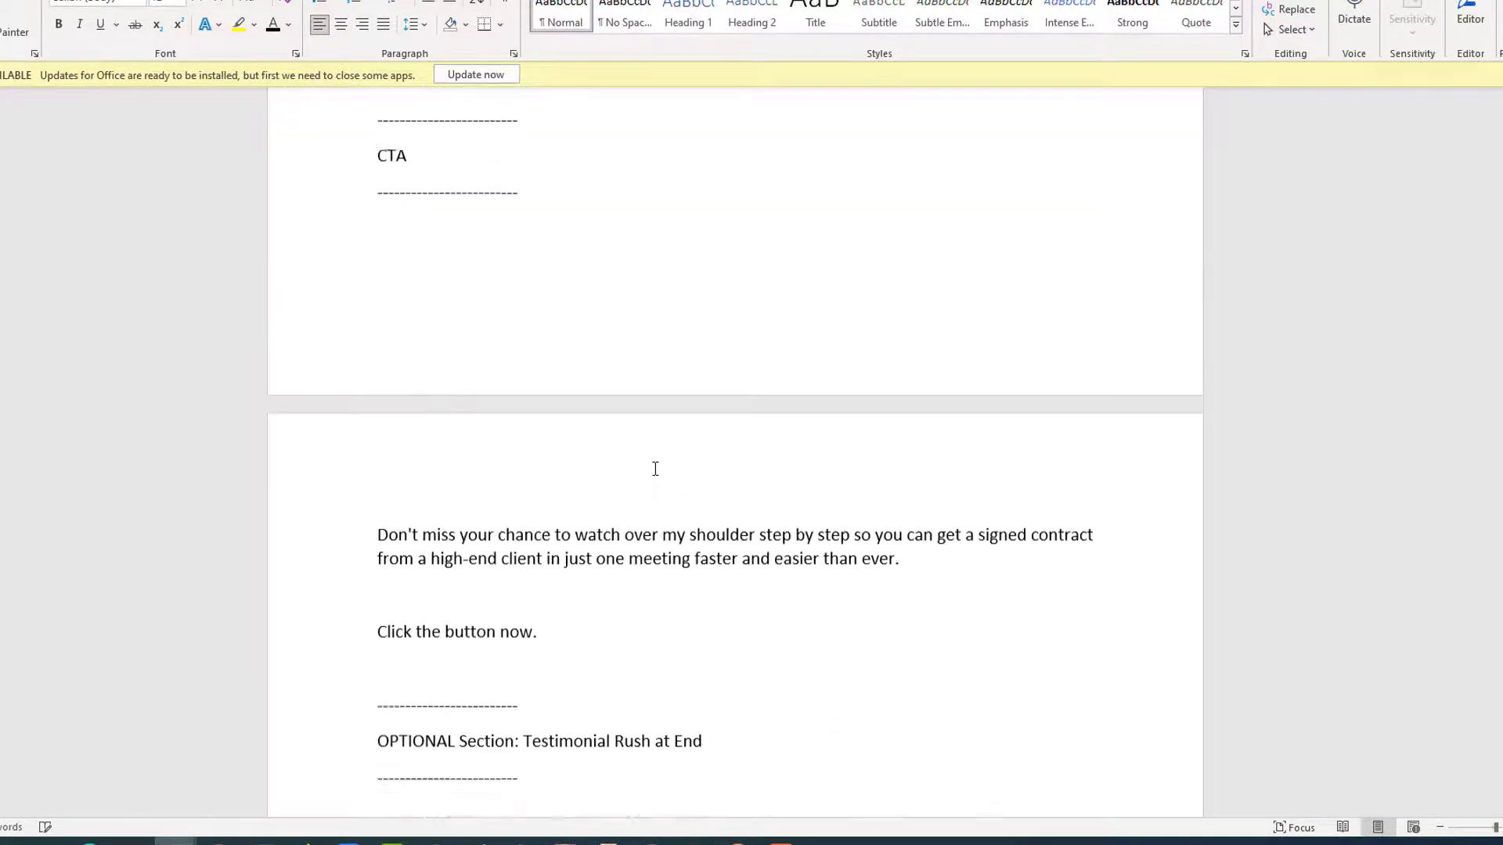
pyautogui.scroll(15, 655, 468)
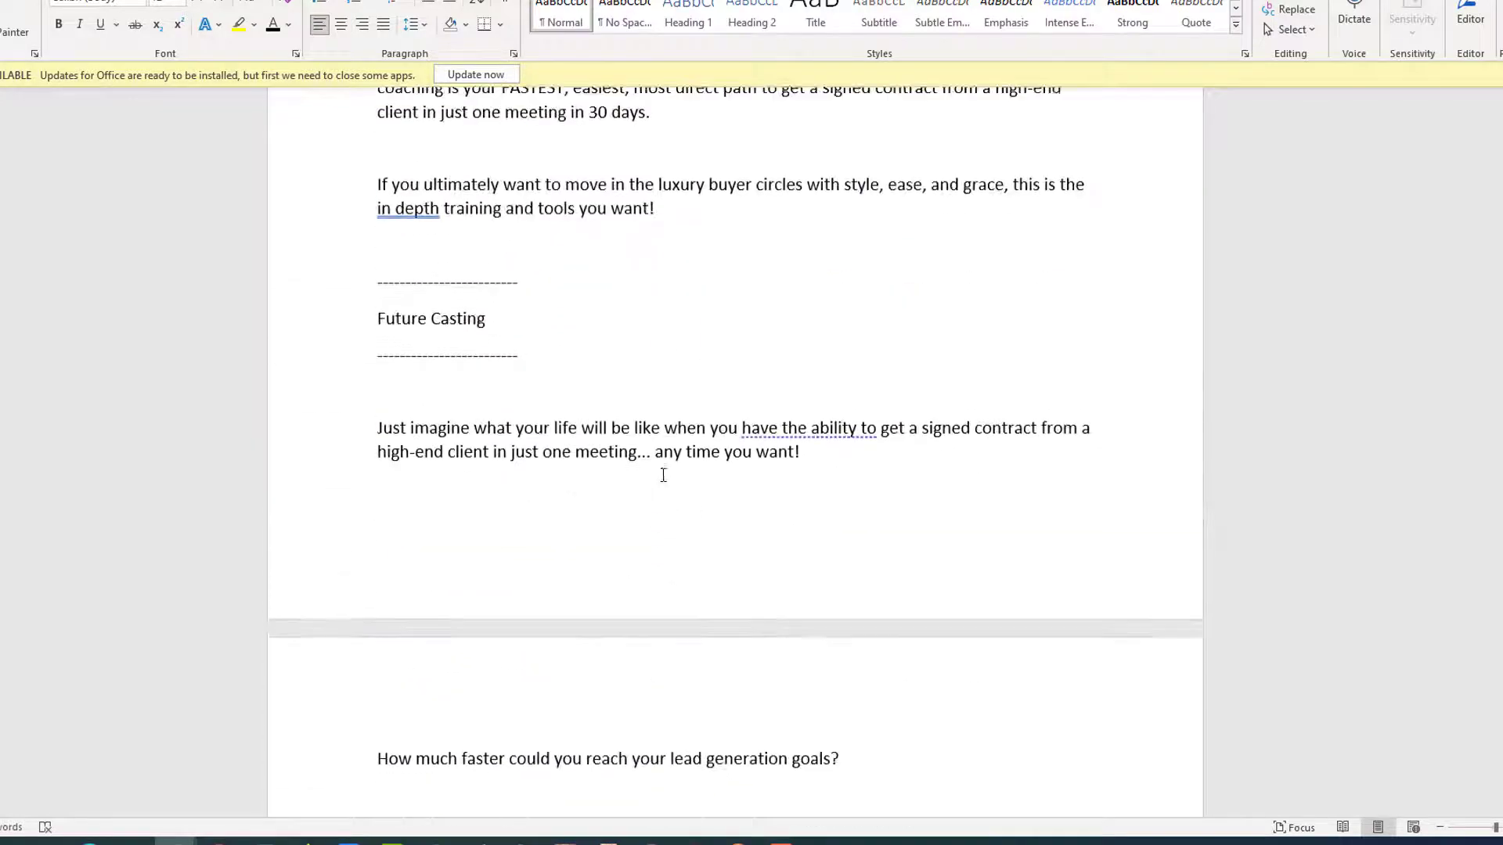
pyautogui.scroll(15, 663, 475)
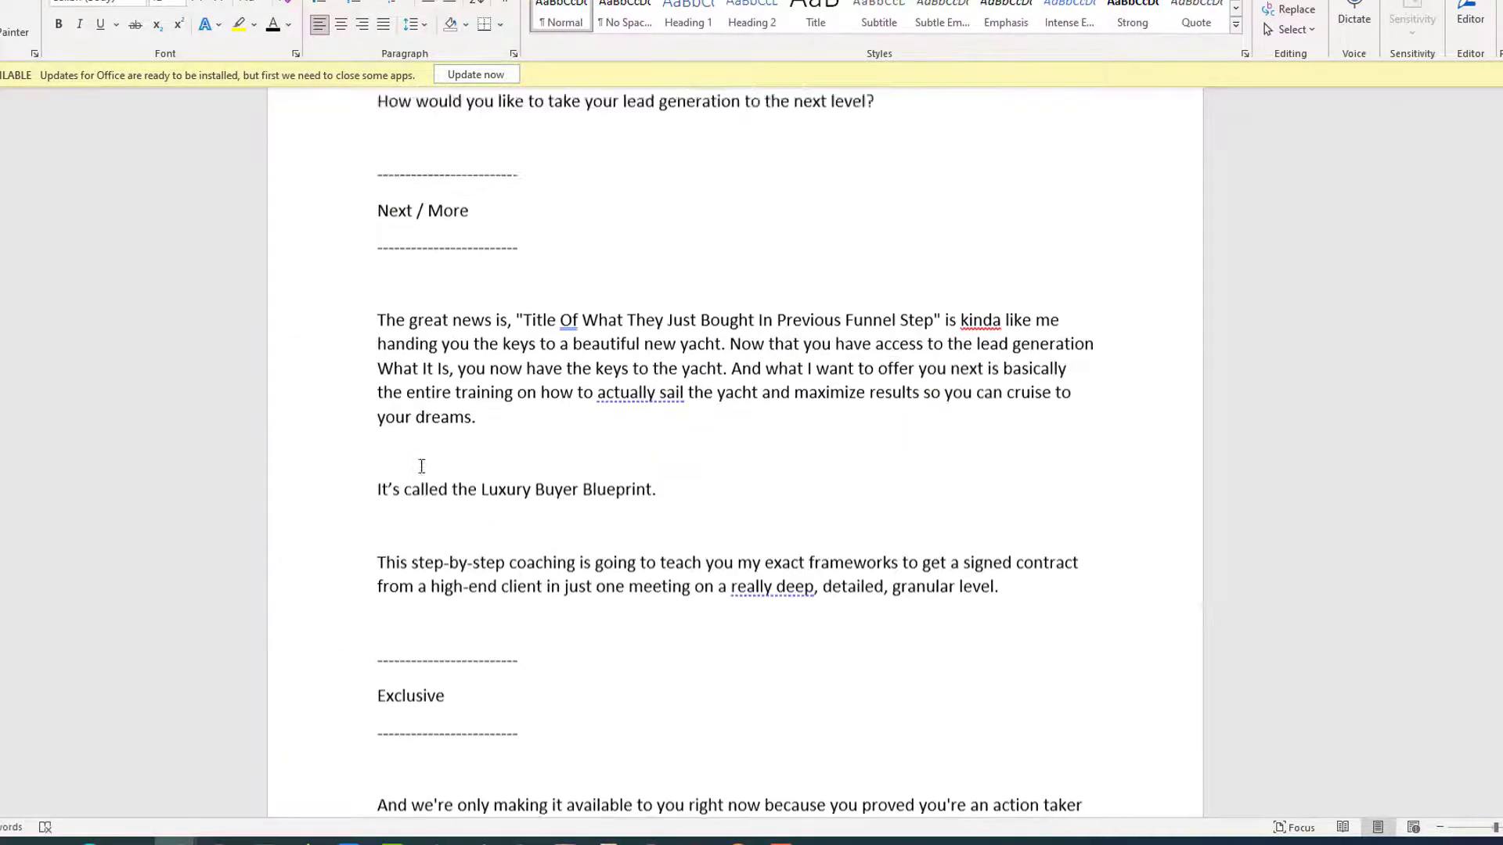
pyautogui.scroll(15, 421, 466)
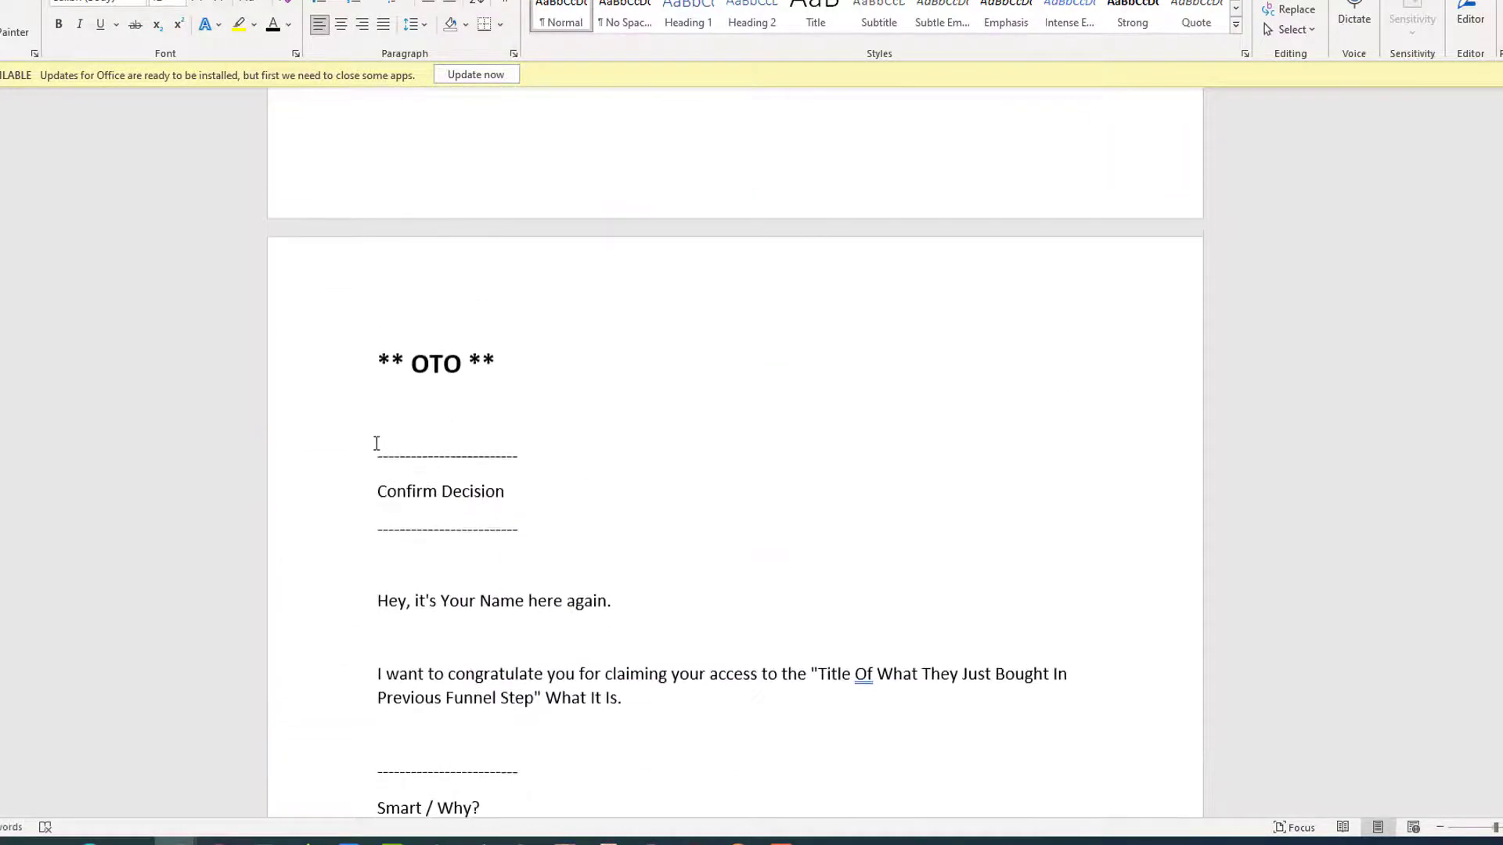
pyautogui.moveTo(372, 449); pyautogui.dragTo(560, 519)
pyautogui.press('Delete')
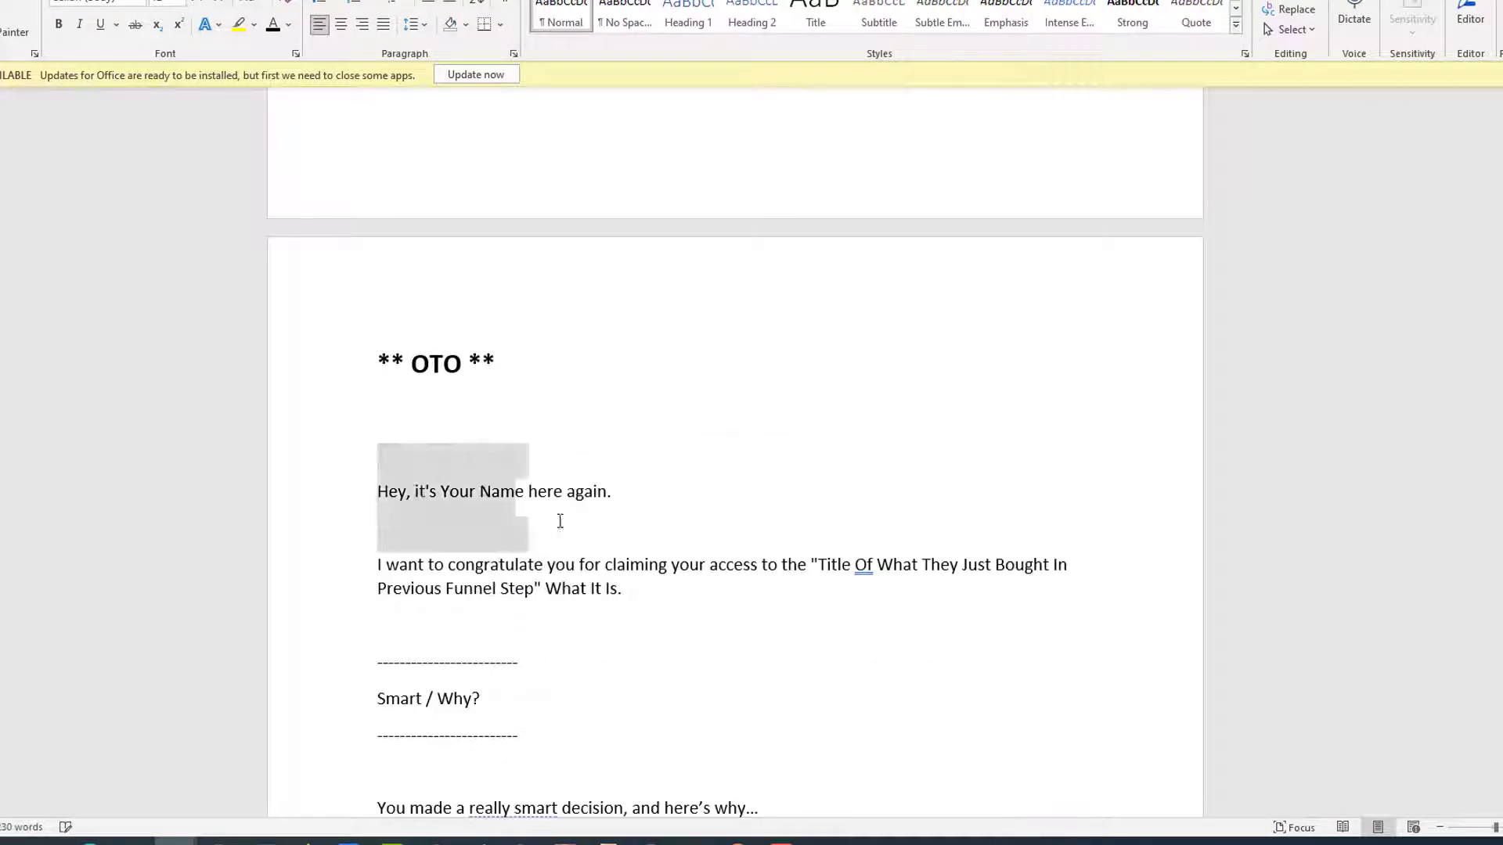
pyautogui.press('Delete')
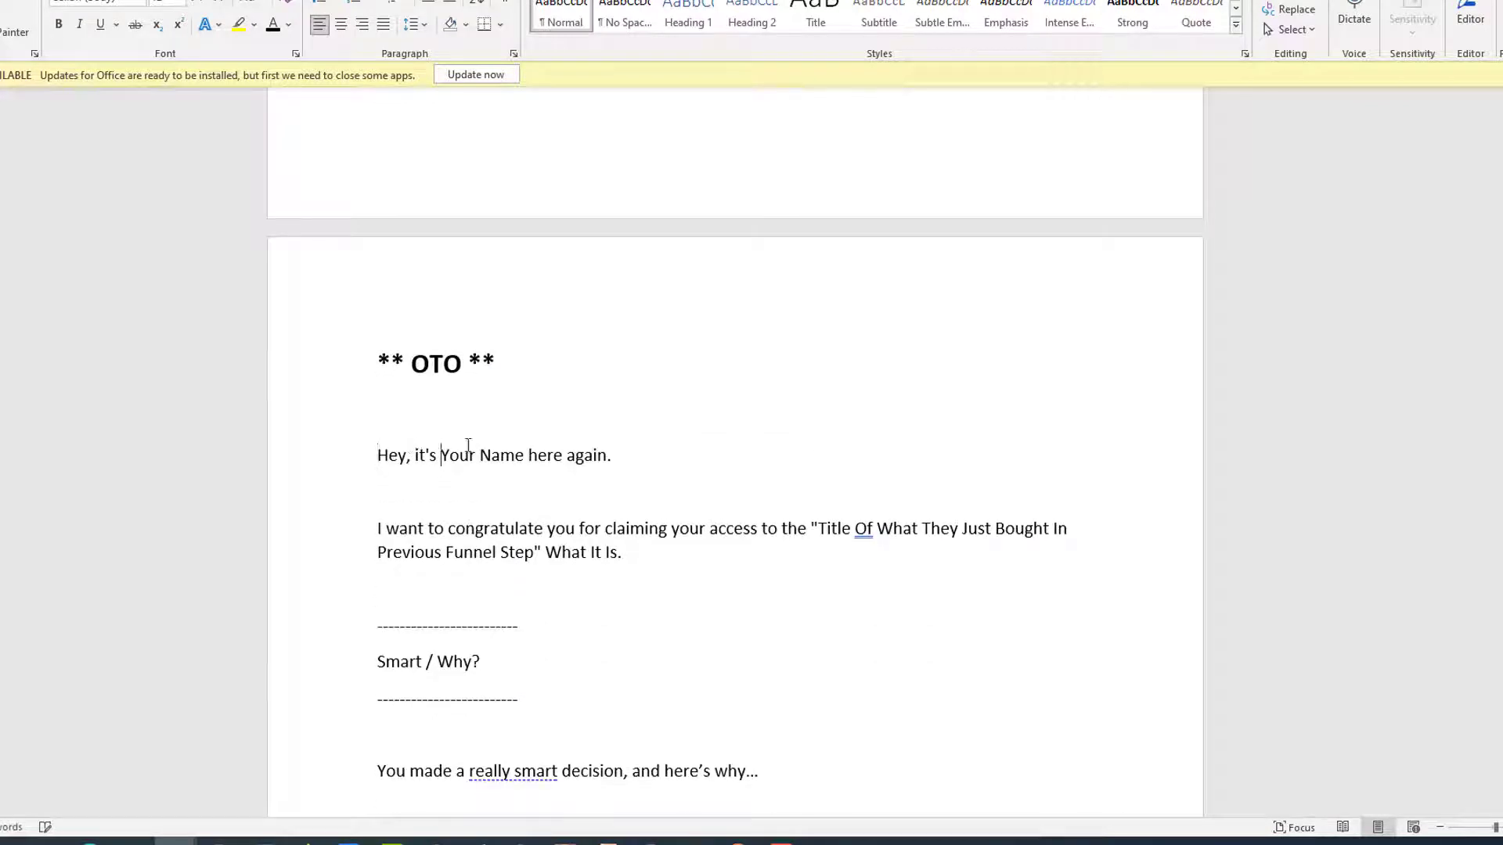
# - Replace the "Your Name" placeholder in the OTO greeting with the presenter's first name
pyautogui.moveTo(508, 461); pyautogui.dragTo(520, 461)
pyautogui.write('Shawn')
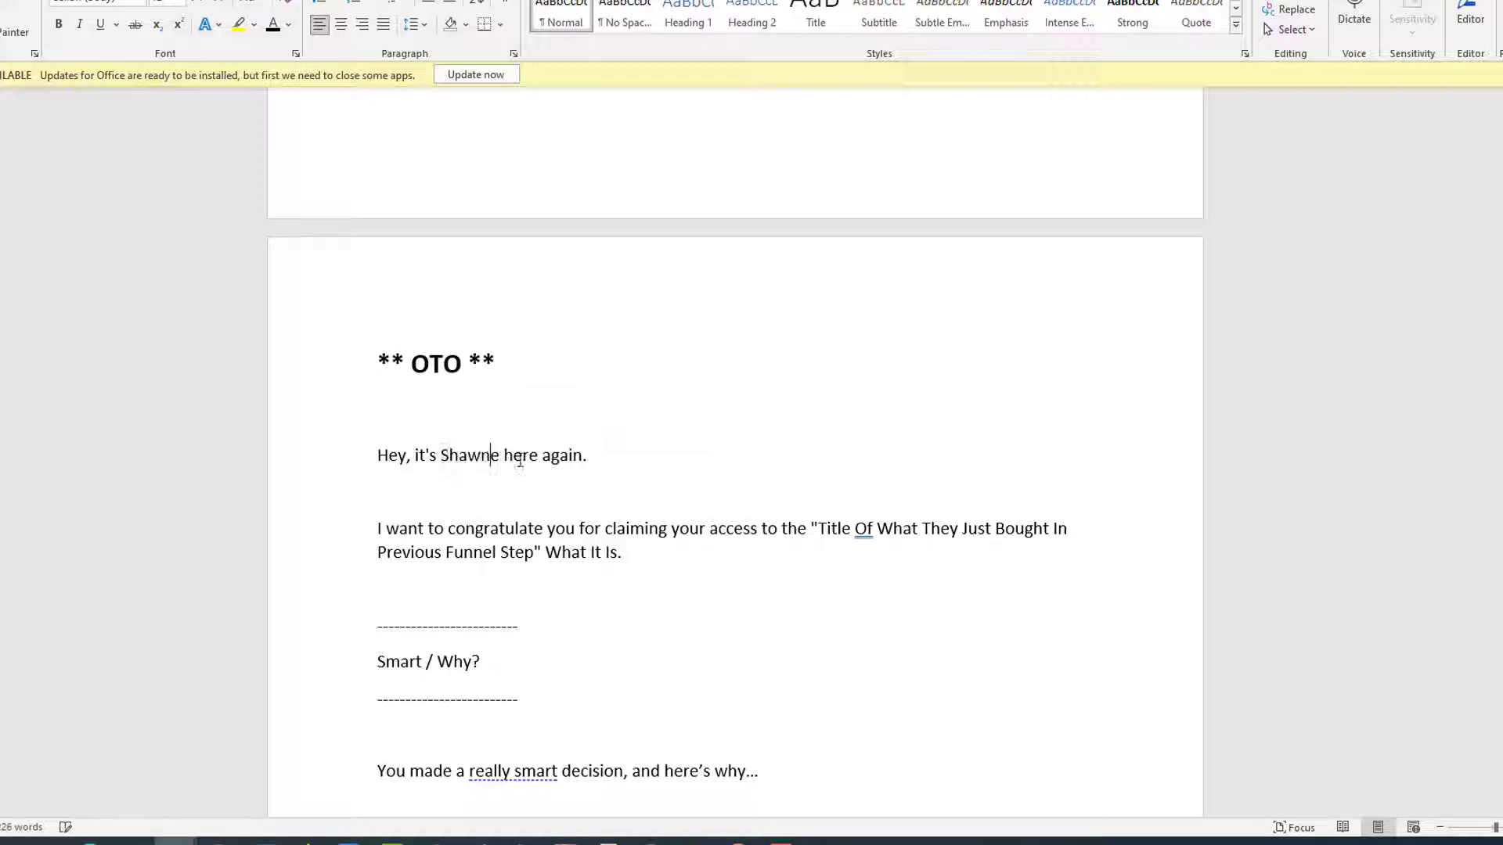
pyautogui.press('Delete')
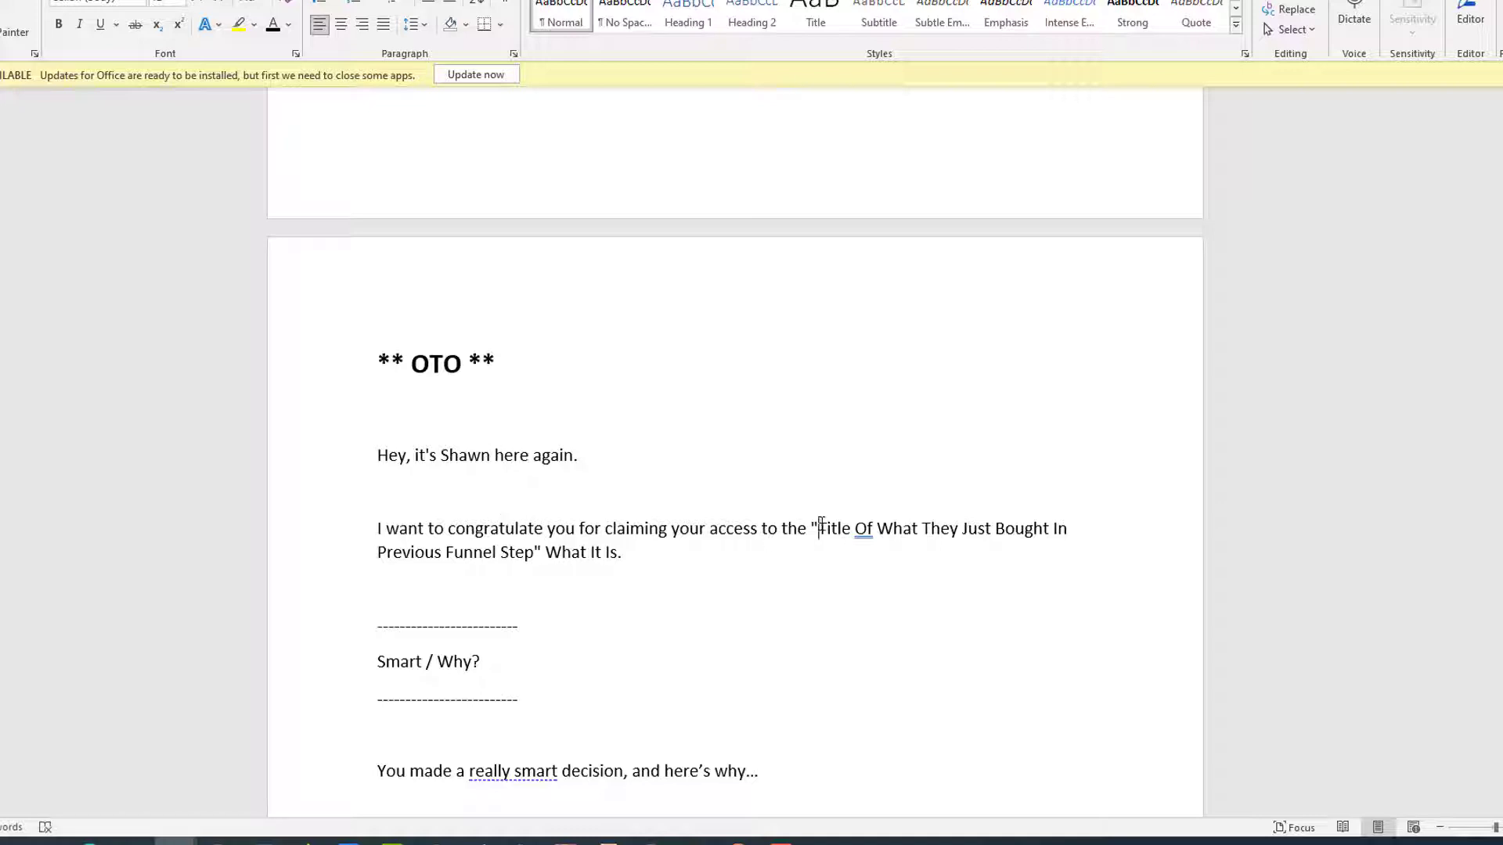
# - Replace the previous-purchase title placeholder in the congratulations sentence with the Expert's Guide title copied from the document's first page, pasted as plain text
pyautogui.moveTo(820, 525); pyautogui.dragTo(533, 552)
pyautogui.scroll(-10, 683, 480)
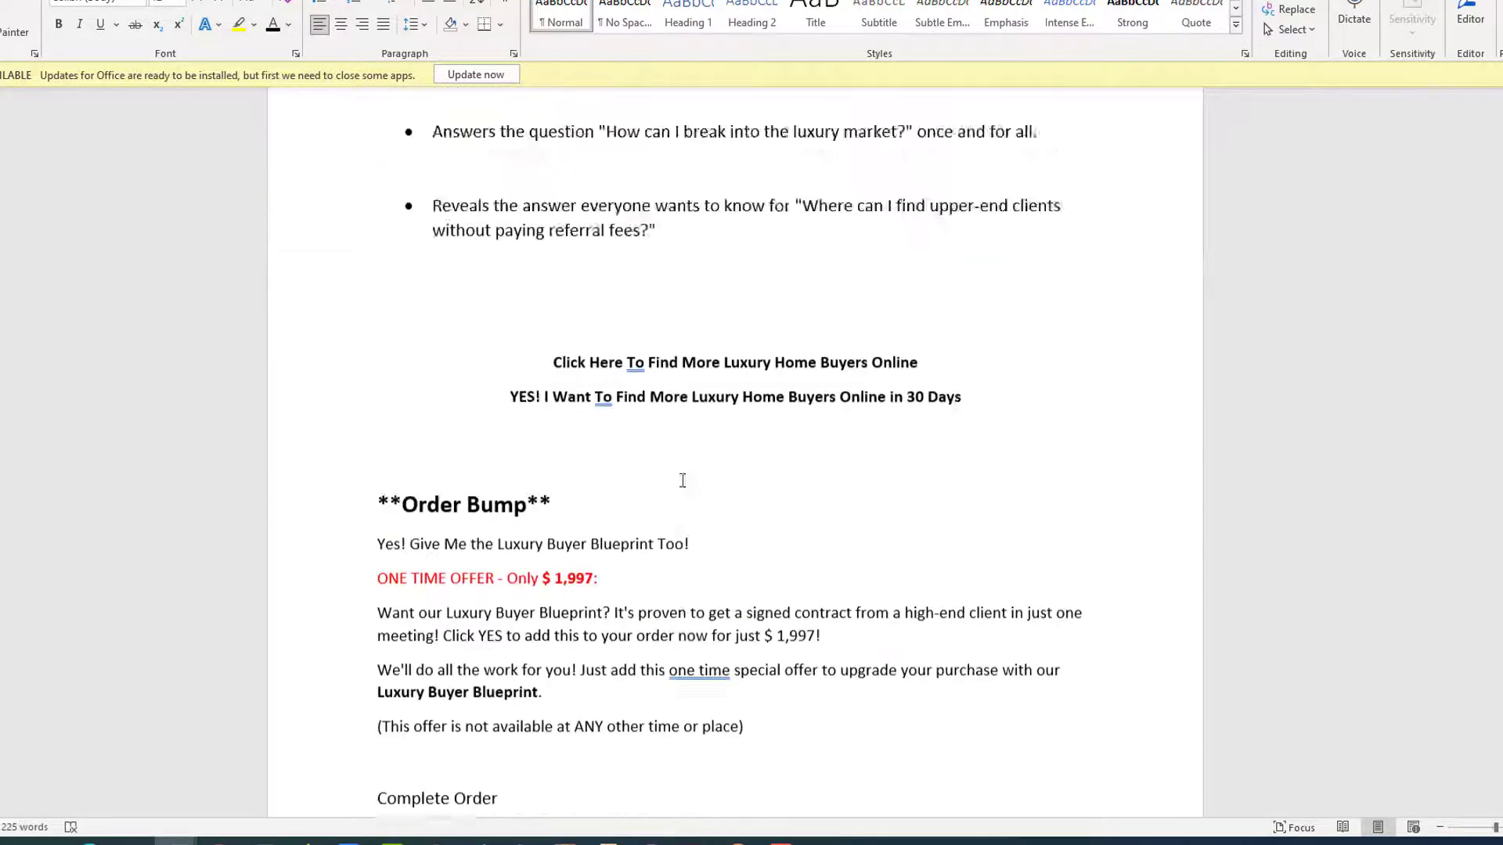
pyautogui.scroll(12, 683, 480)
pyautogui.click(525, 384)
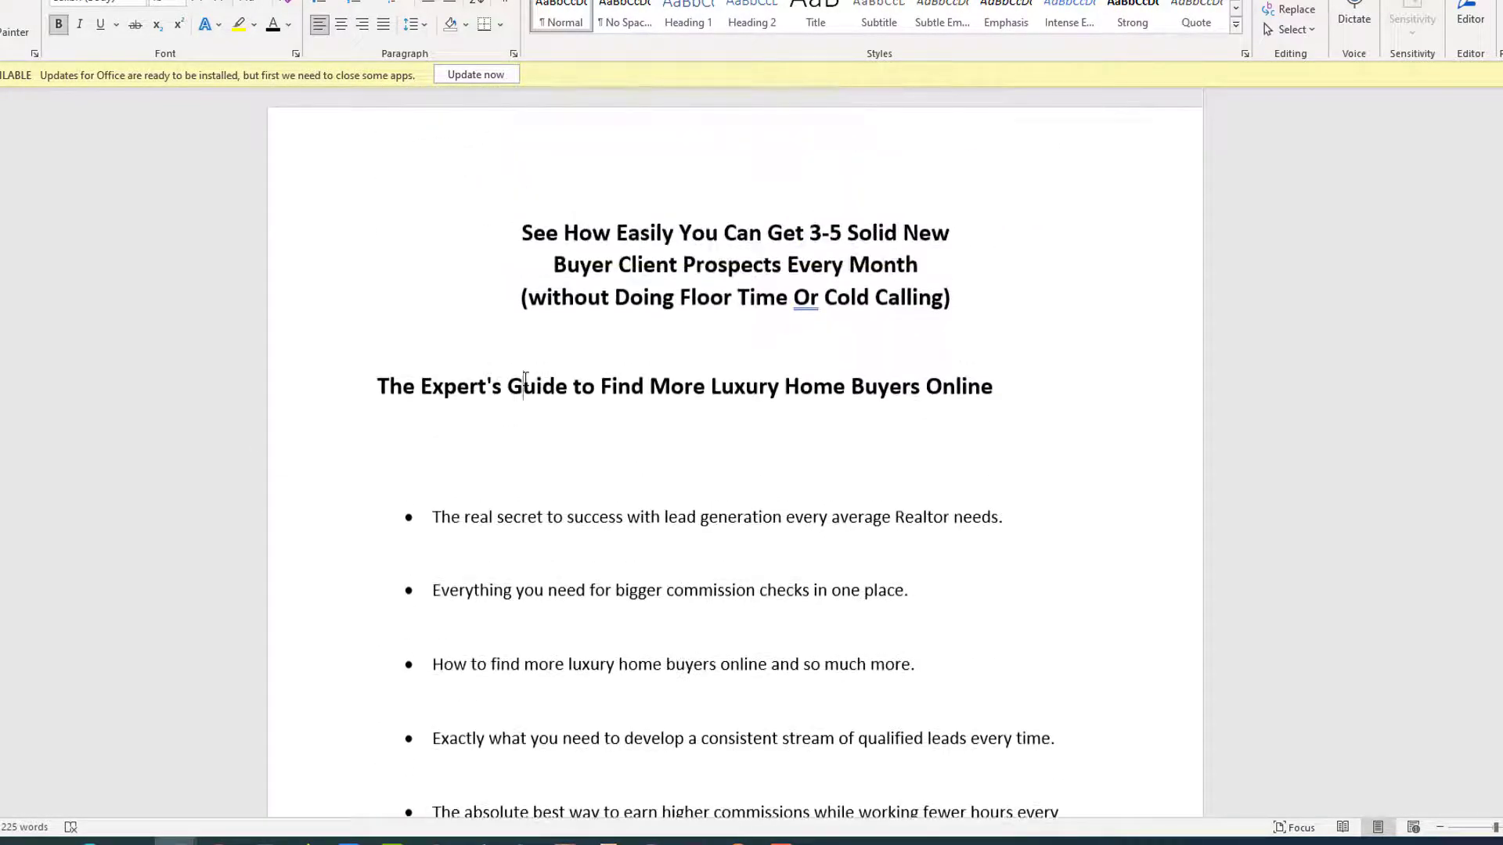
pyautogui.tripleClick(525, 384)
pyautogui.press('super+c')
pyautogui.scroll(-15, 526, 385)
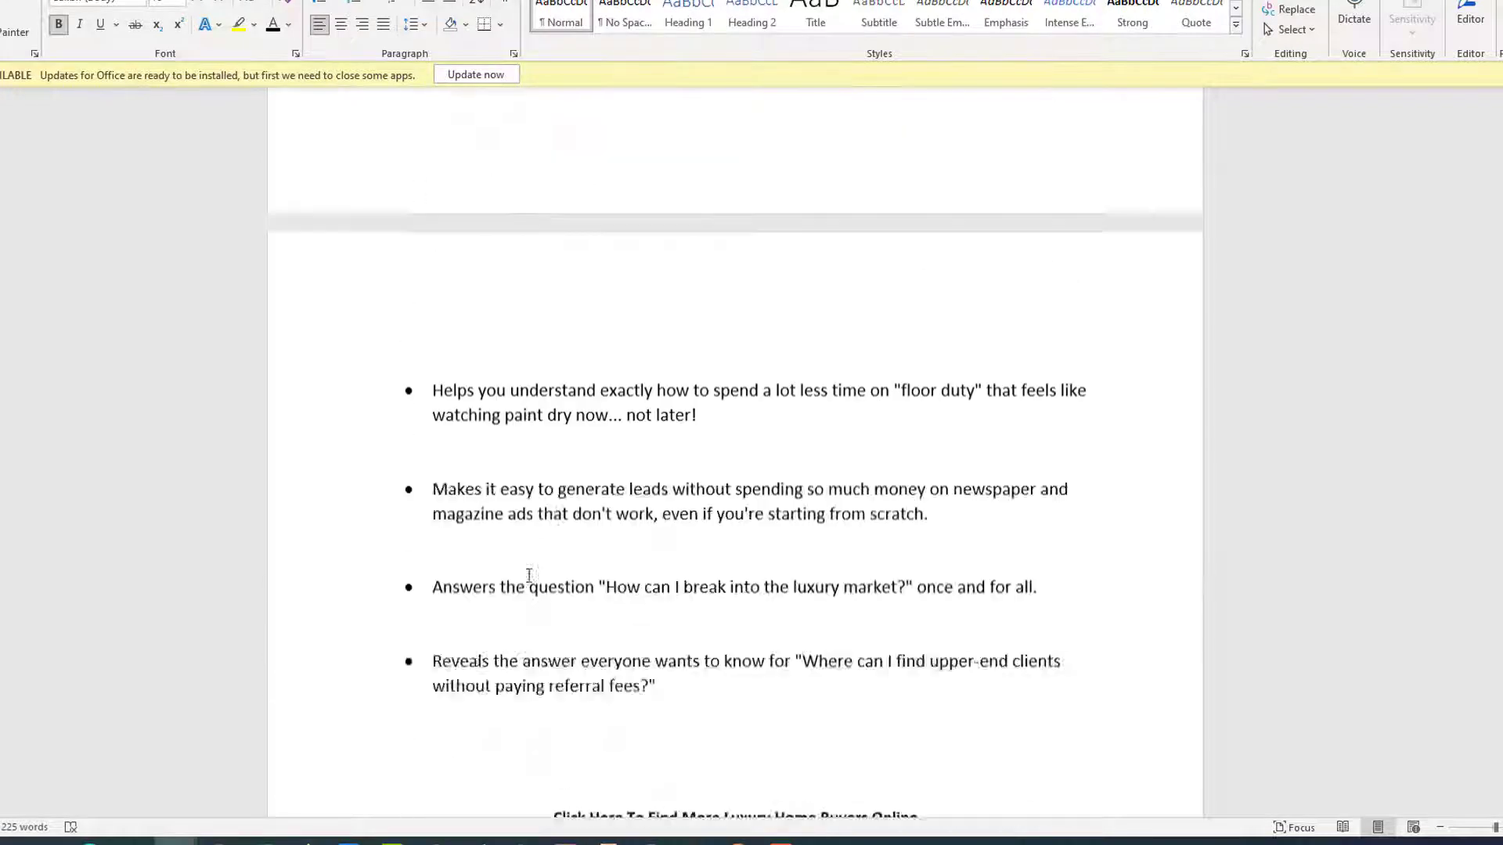
pyautogui.scroll(-7, 530, 567)
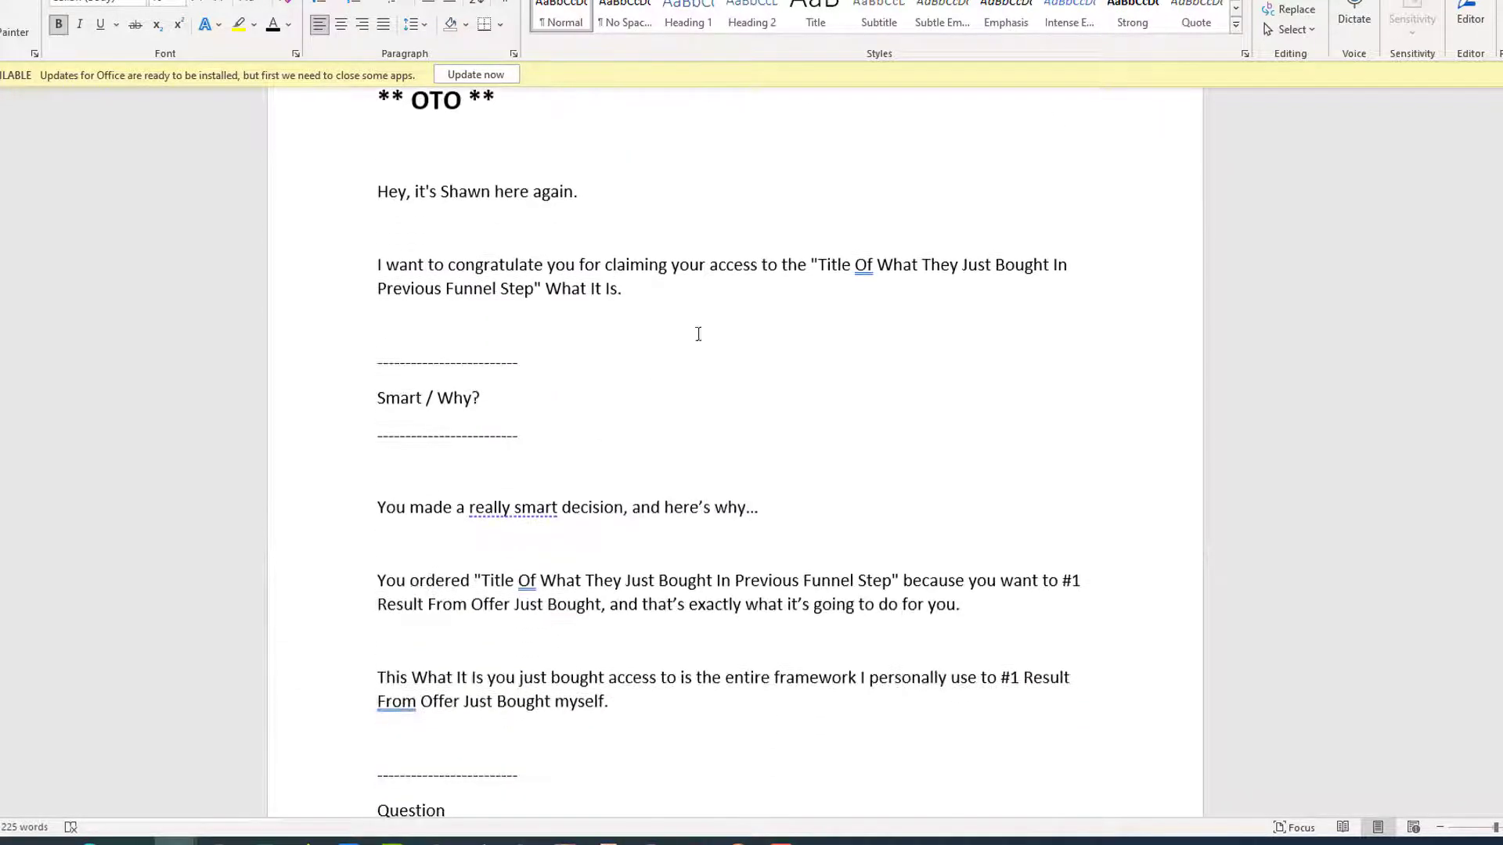
pyautogui.moveTo(812, 292)
pyautogui.mouseDown()
pyautogui.moveTo(538, 291)
pyautogui.moveTo(379, 263)
pyautogui.moveTo(818, 266)
pyautogui.mouseUp()
pyautogui.click(519, 283)
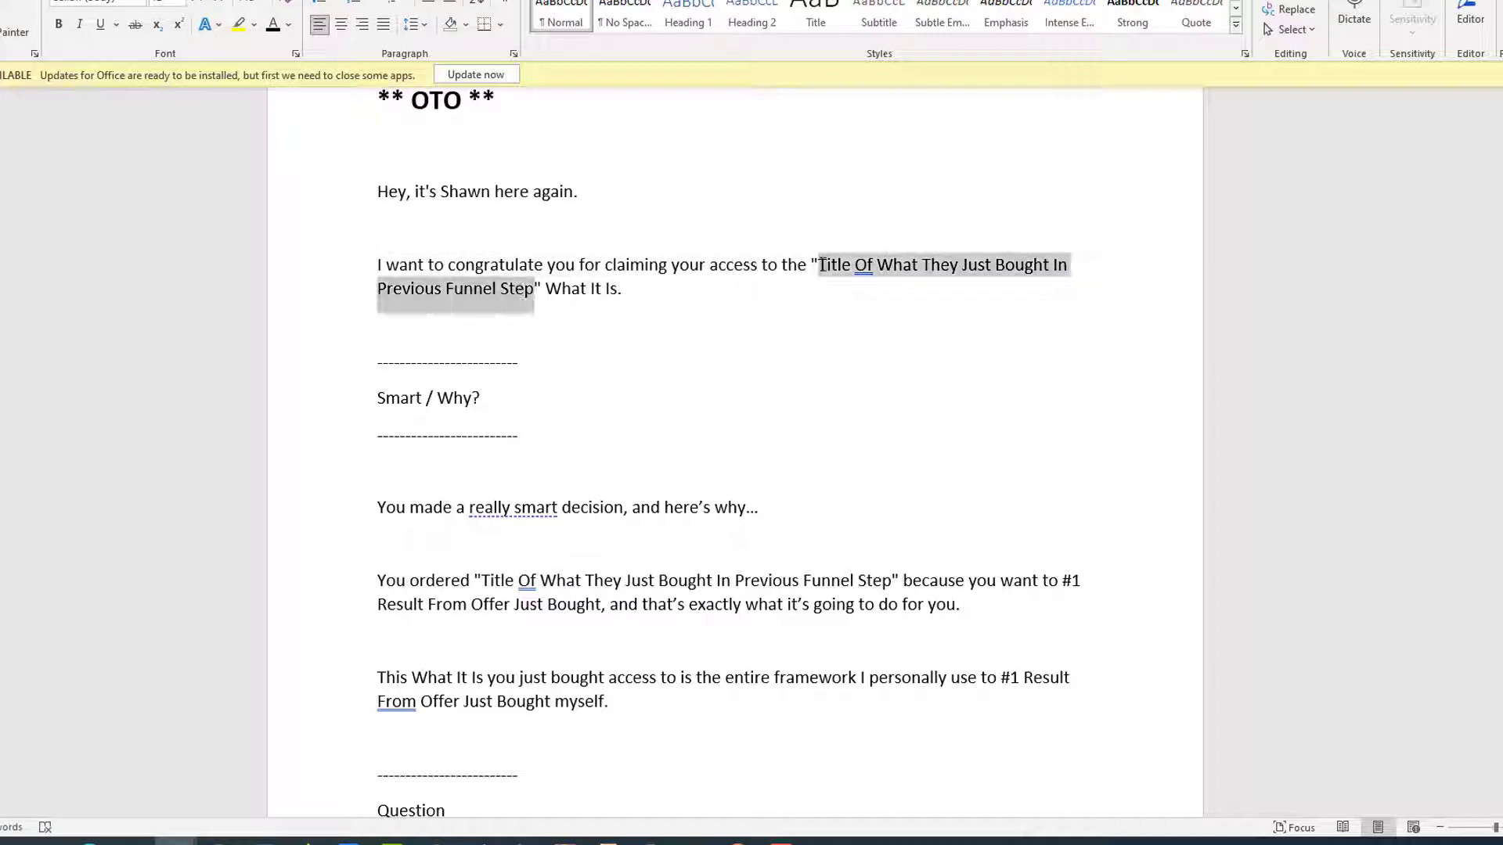
pyautogui.rightClick(841, 272)
pyautogui.click(961, 359)
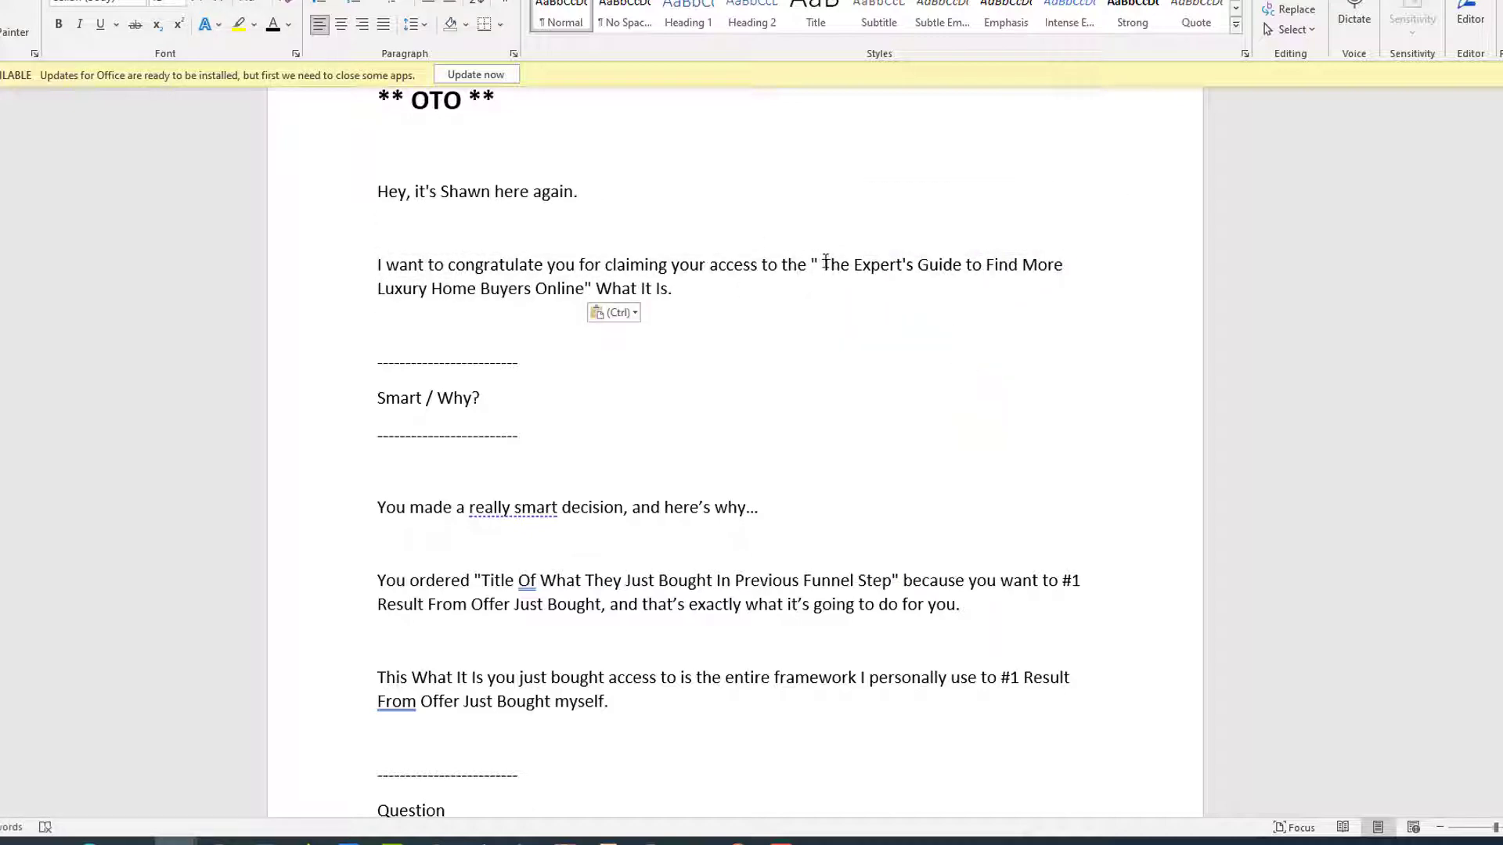
# - Bold the pasted guide title in the congratulations sentence and remove the extra space after its opening quotation mark
pyautogui.moveTo(825, 261); pyautogui.dragTo(587, 290)
pyautogui.hotkey('ctrl', 'b')
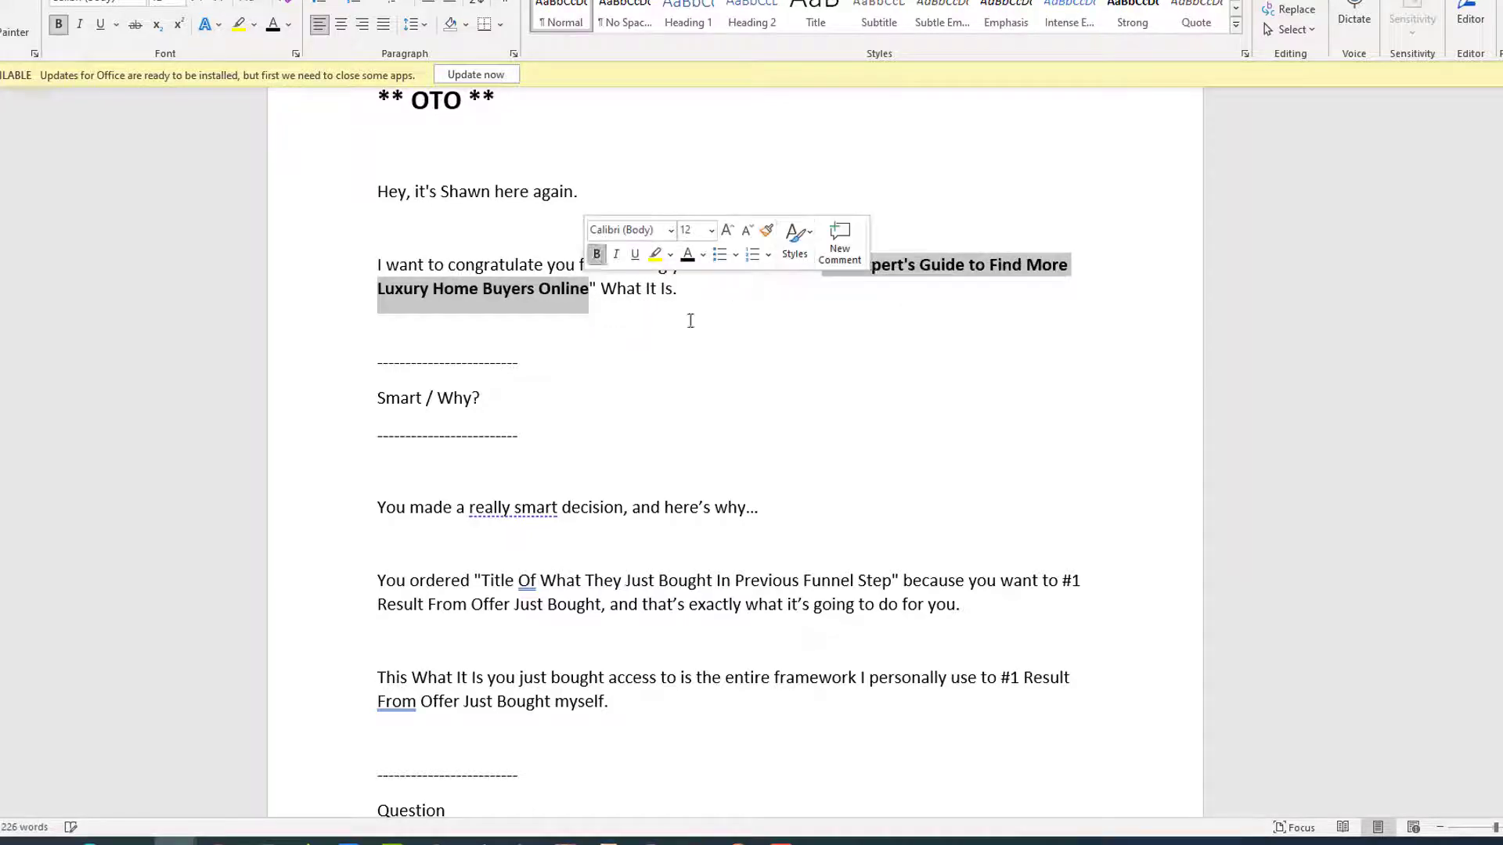
pyautogui.click(723, 389)
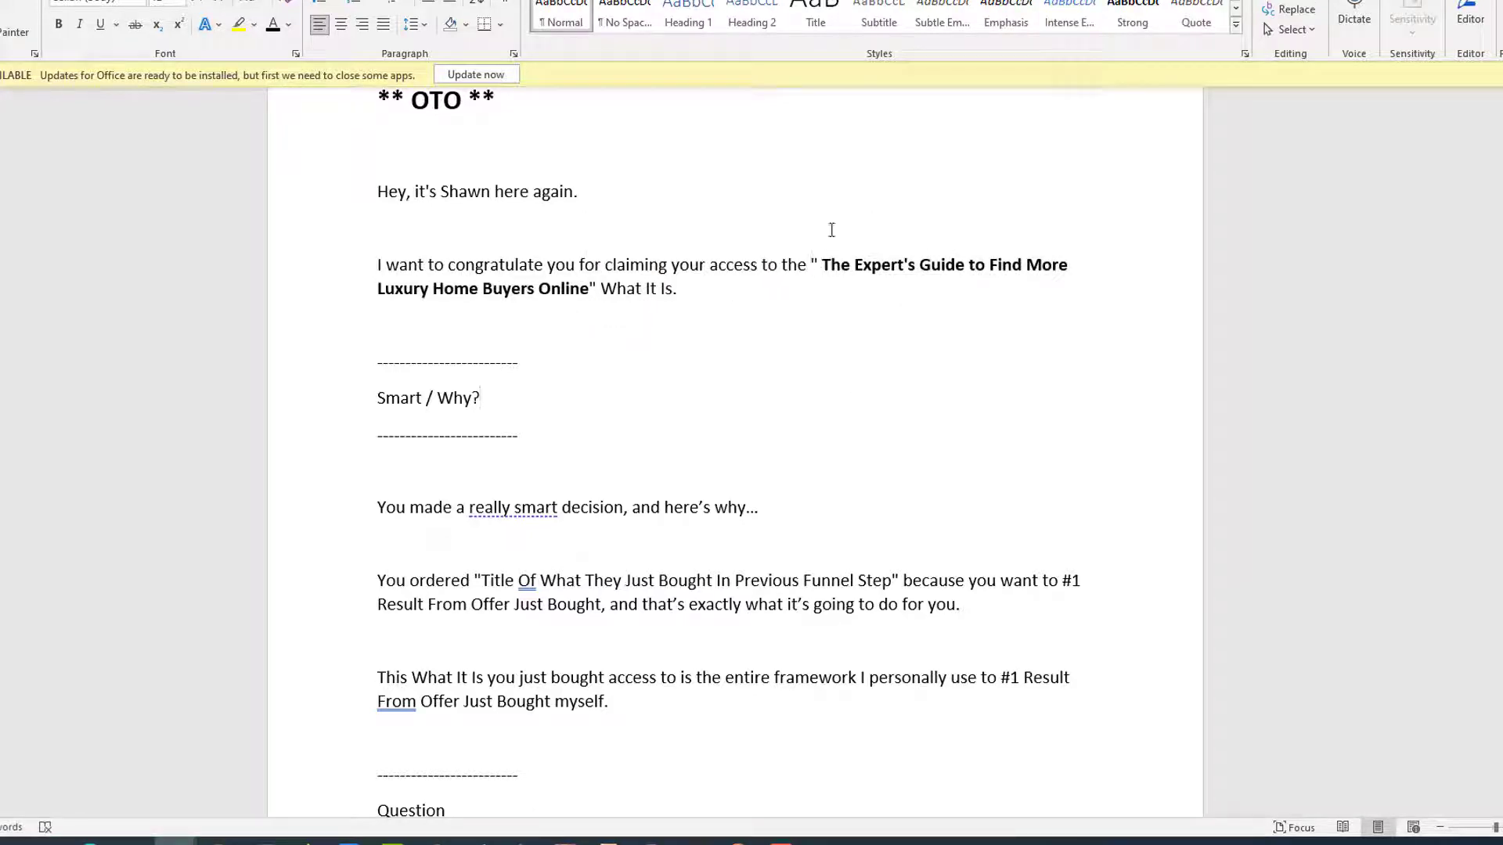
pyautogui.press('Delete')
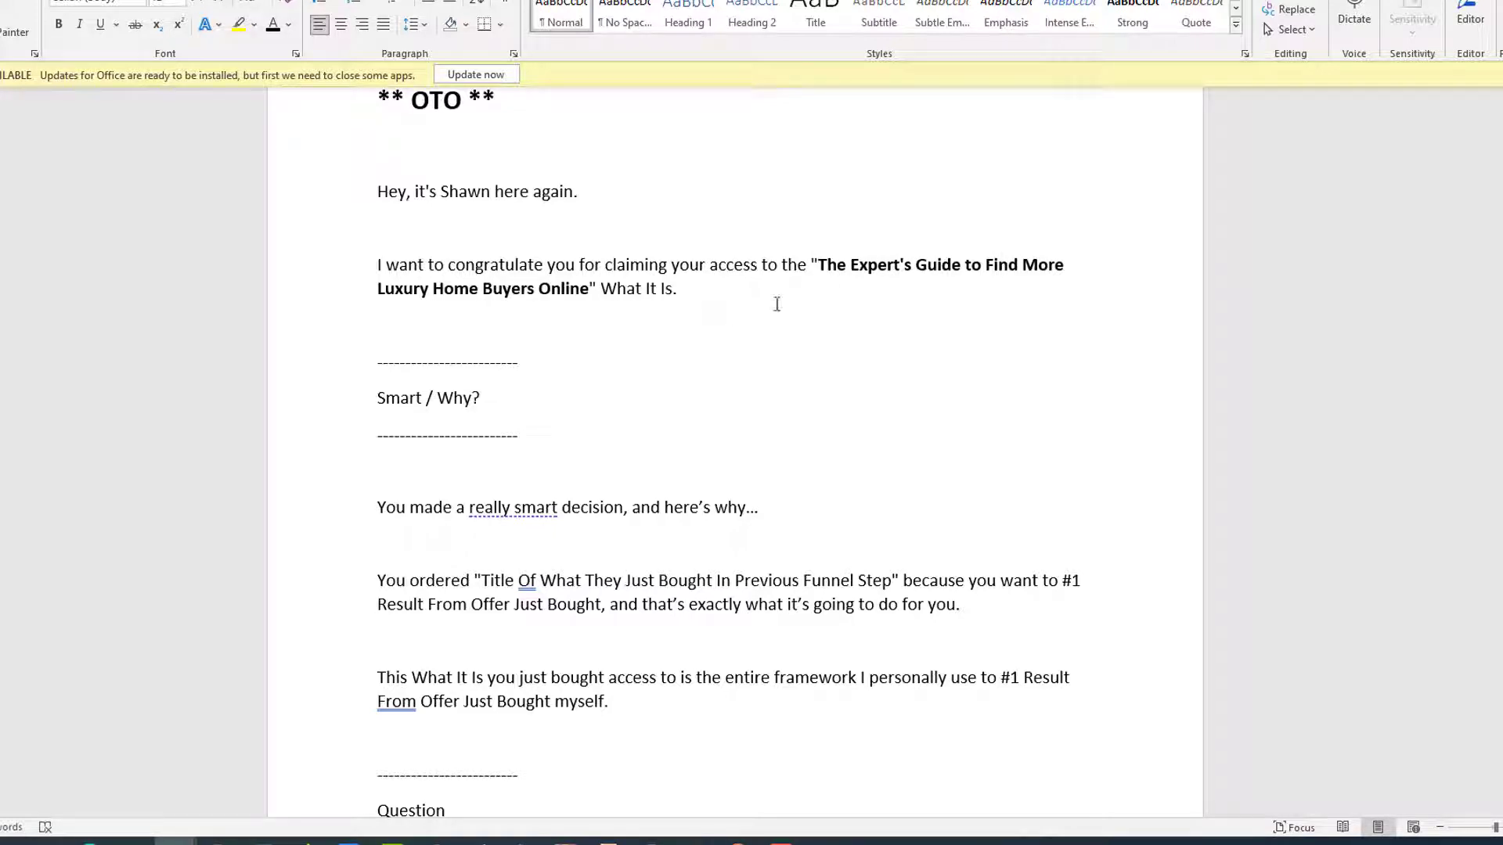
# - Change "Find" to "Finding" in the congratulations sentence's guide title and delete the "What It Is." placeholder after it
pyautogui.click(1019, 268)
pyautogui.write('ing')
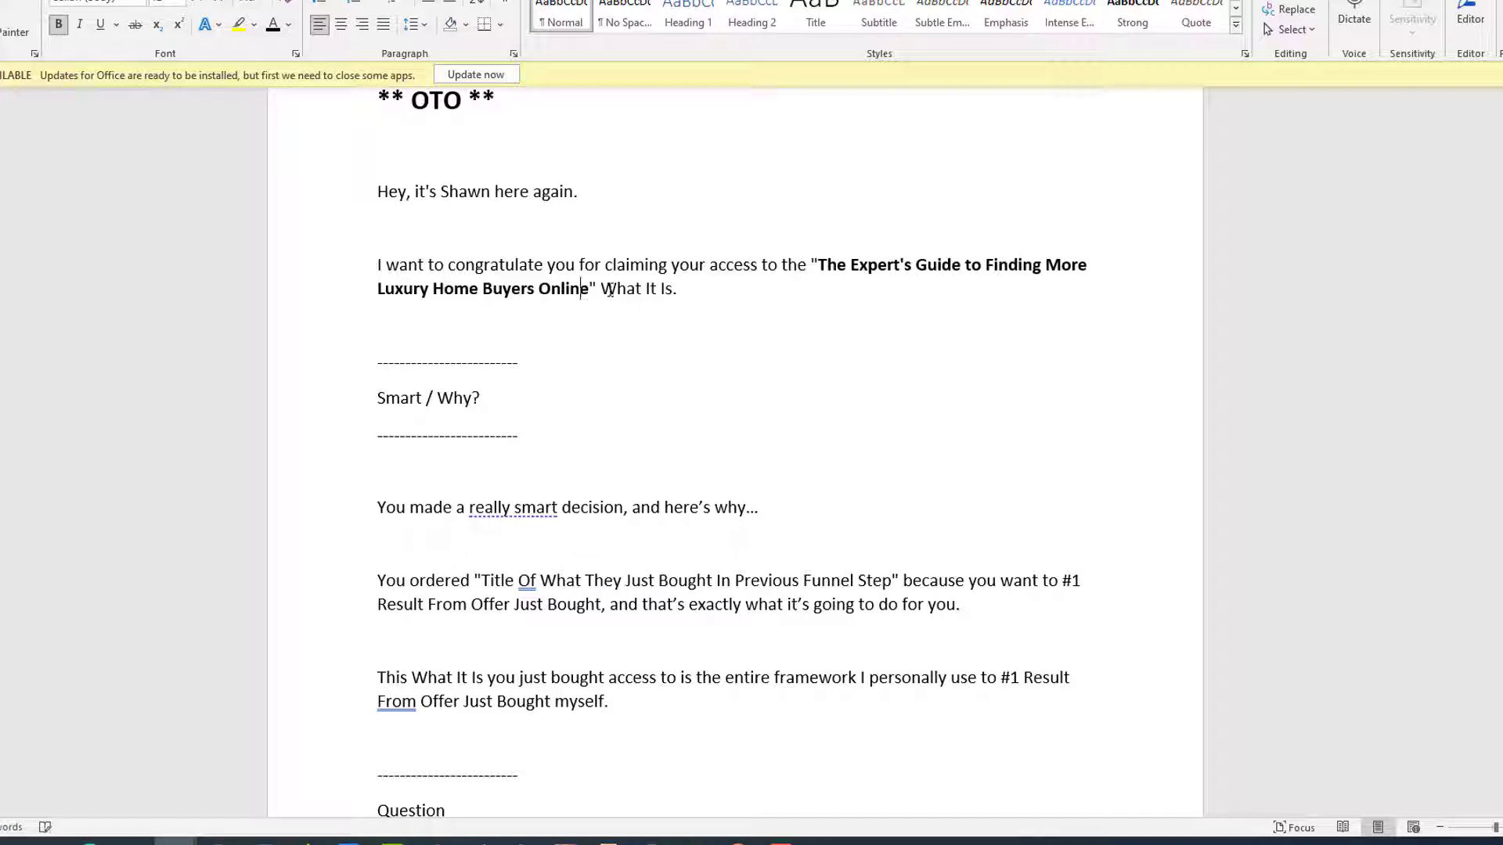
pyautogui.moveTo(609, 290); pyautogui.dragTo(680, 290)
pyautogui.press('BackSpace')
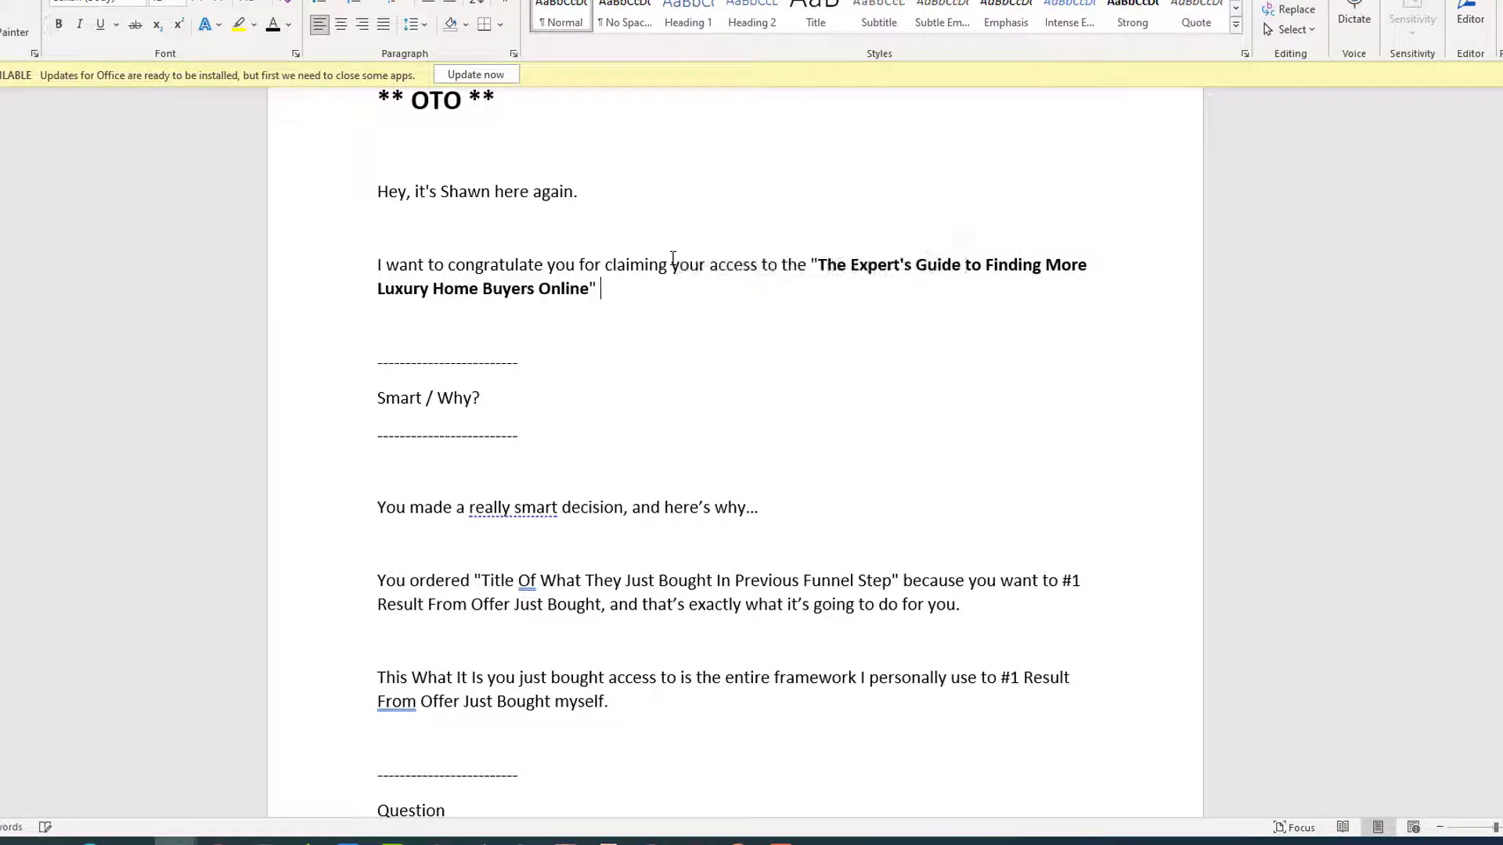
# - Delete the "Smart / Why?" heading, its dashed separators and the surrounding blank lines below the OTO congratulations sentence
pyautogui.press('Down')
pyautogui.press('Home')
pyautogui.press('BackSpace')
pyautogui.hotkey('shift', 'Down')
pyautogui.hotkey('shift', 'Down')
pyautogui.hotkey('shift', 'Down')
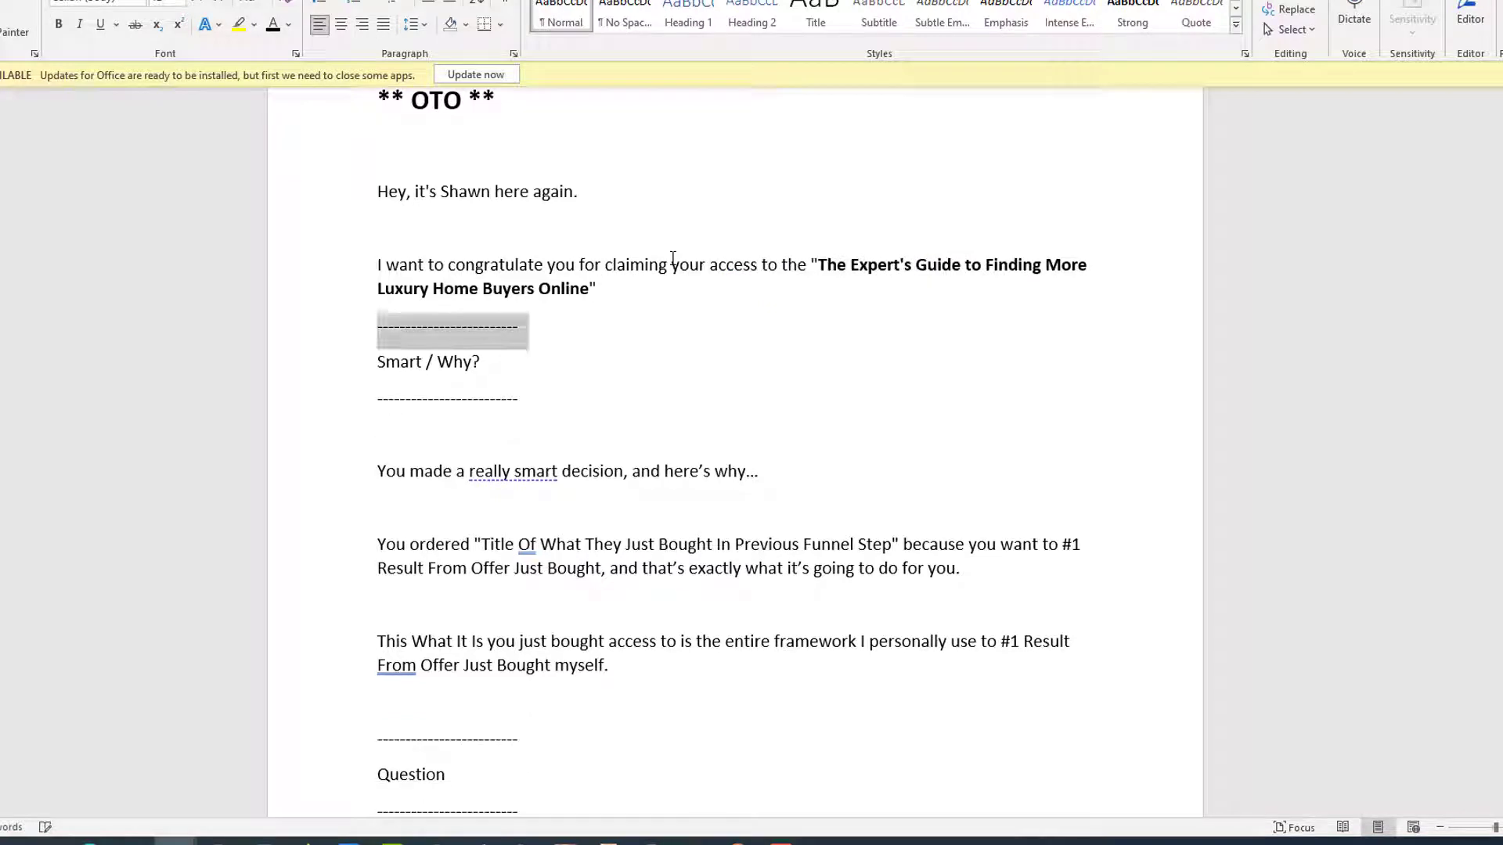
pyautogui.press('Delete')
pyautogui.press('Delete')
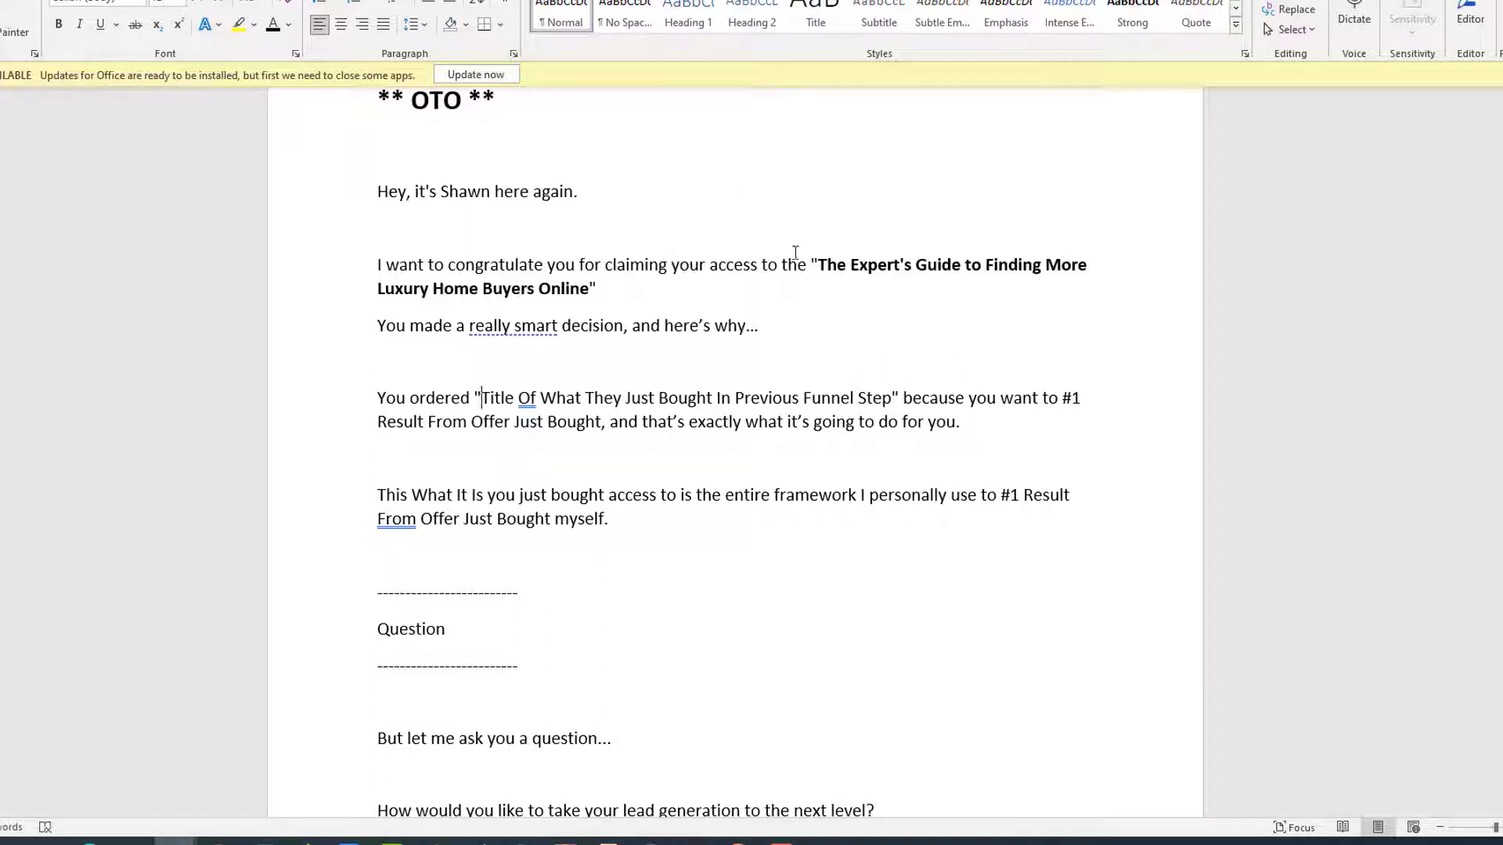
# - Replace the previous-purchase placeholder in the "You ordered" sentence with the guide title copied from the congratulations sentence, without a trailing space
pyautogui.moveTo(816, 263); pyautogui.dragTo(817, 287)
pyautogui.moveTo(640, 292); pyautogui.dragTo(589, 290)
pyautogui.hotkey('ctrl', 'c')
pyautogui.moveTo(485, 398); pyautogui.dragTo(897, 398)
pyautogui.hotkey('ctrl', 'v')
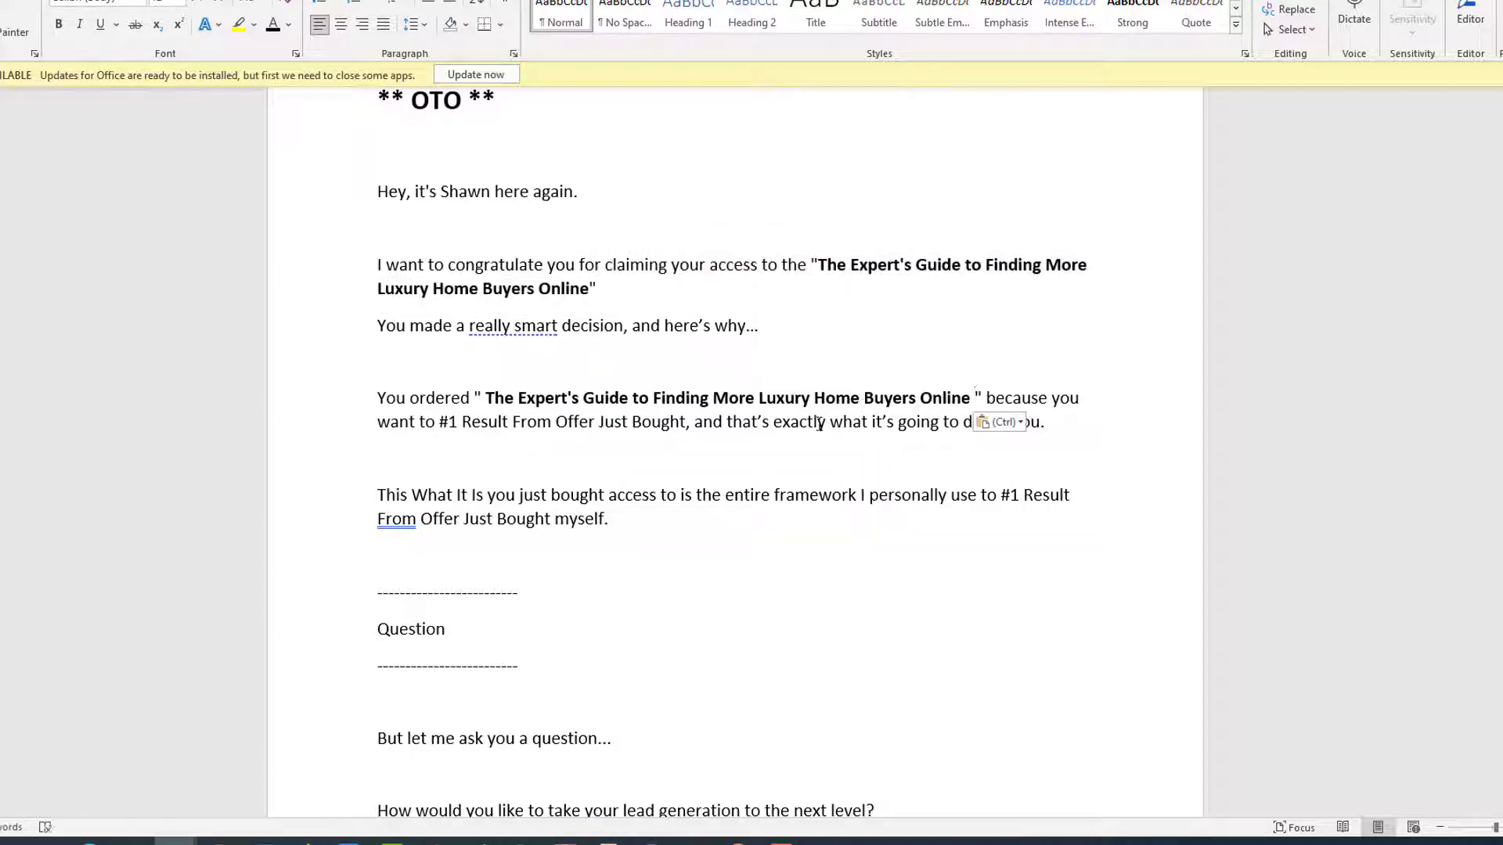
pyautogui.press('Delete')
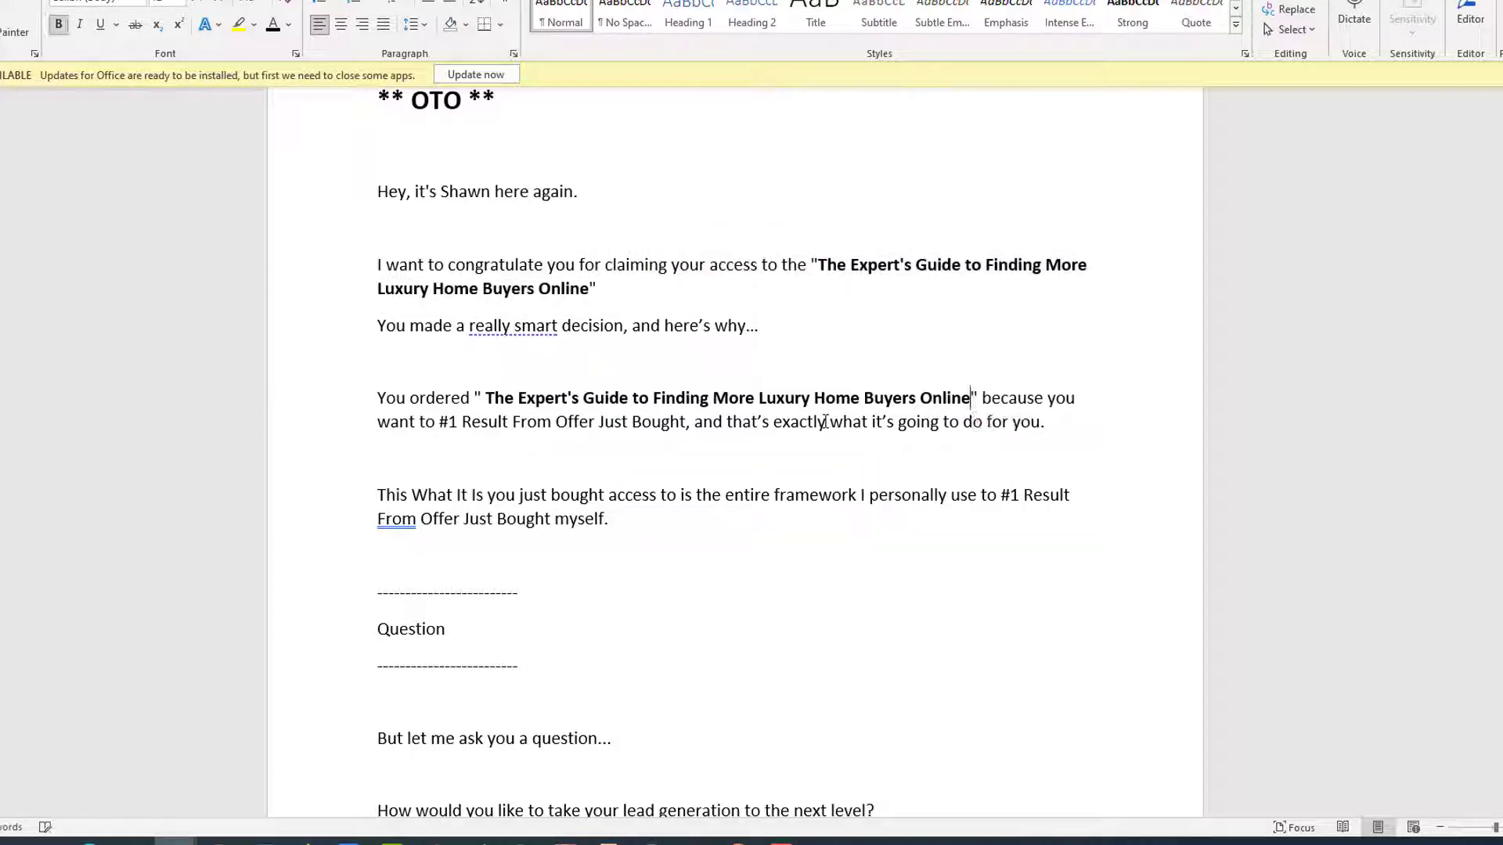
pyautogui.click(645, 444)
pyautogui.scroll(-2, 470, 450)
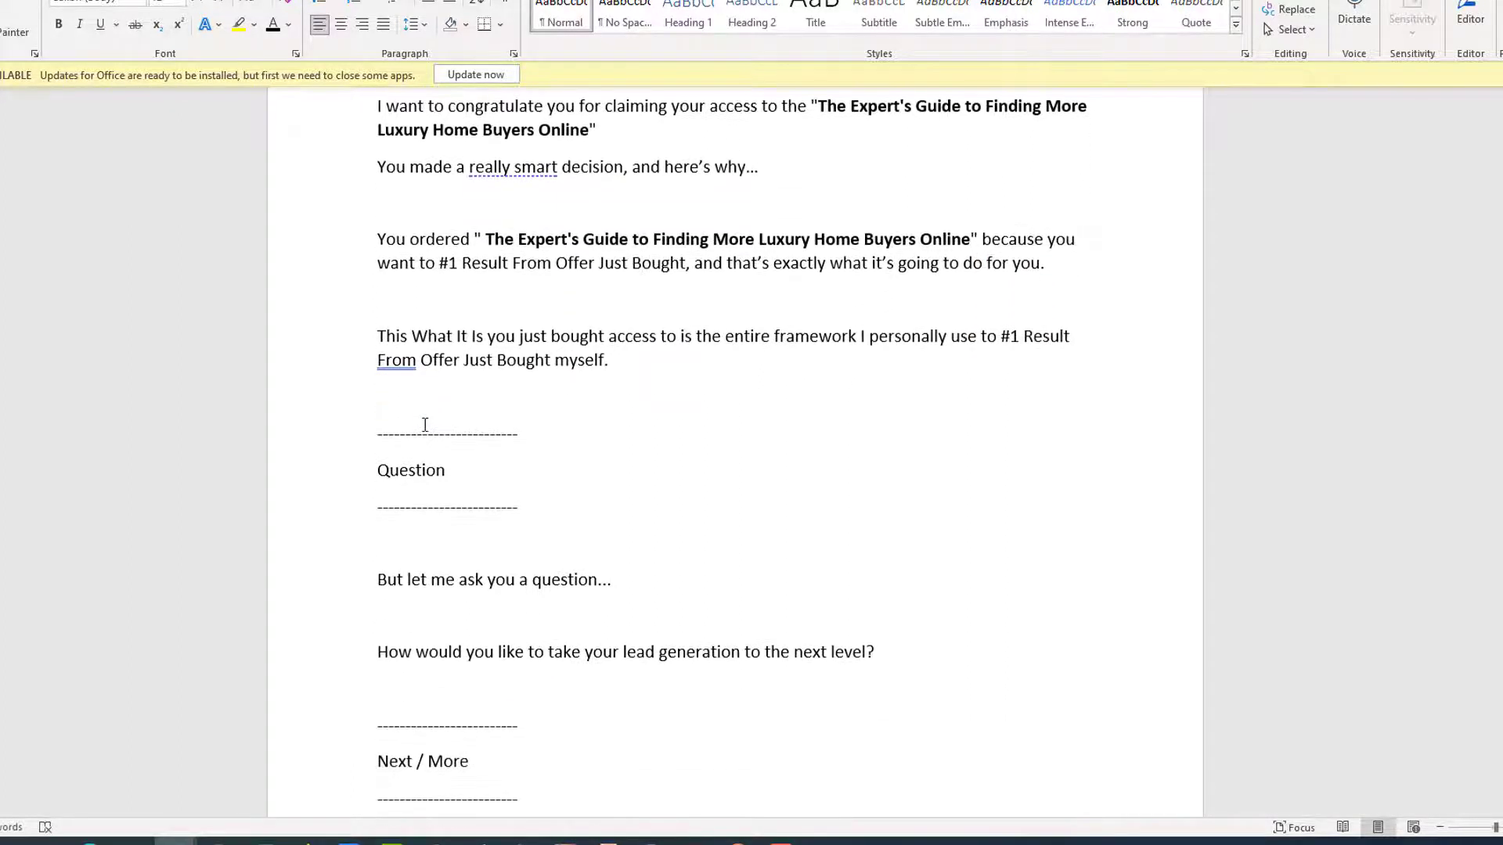
# - Return to the Funnel Scripts OTO form and set the previous funnel step purchase to "The Expert's Guide to Finding More Luxury Home Buyers Online"
pyautogui.press('super+Down')
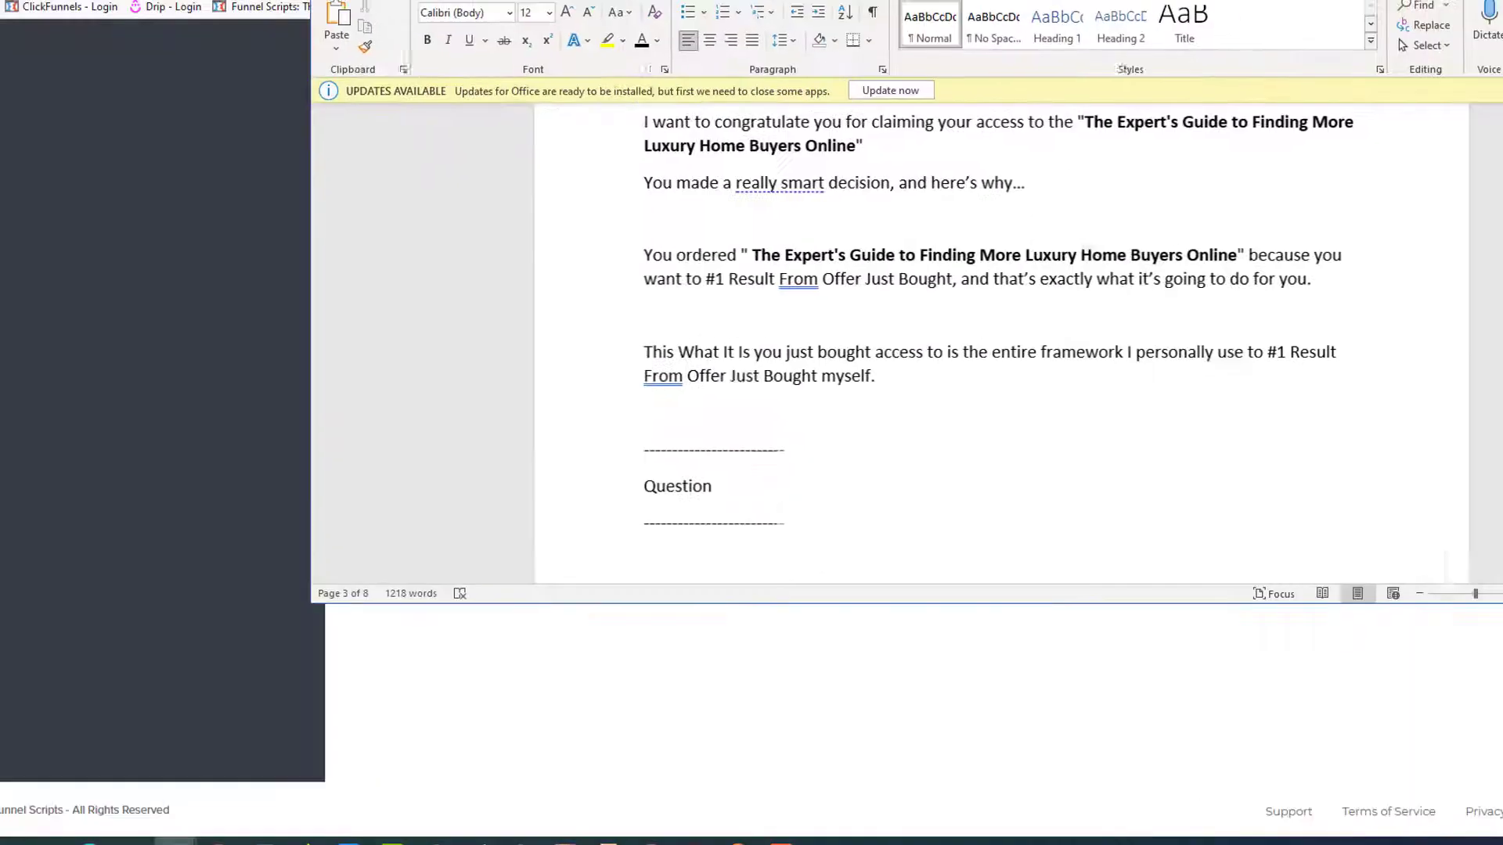
pyautogui.press('super+Down')
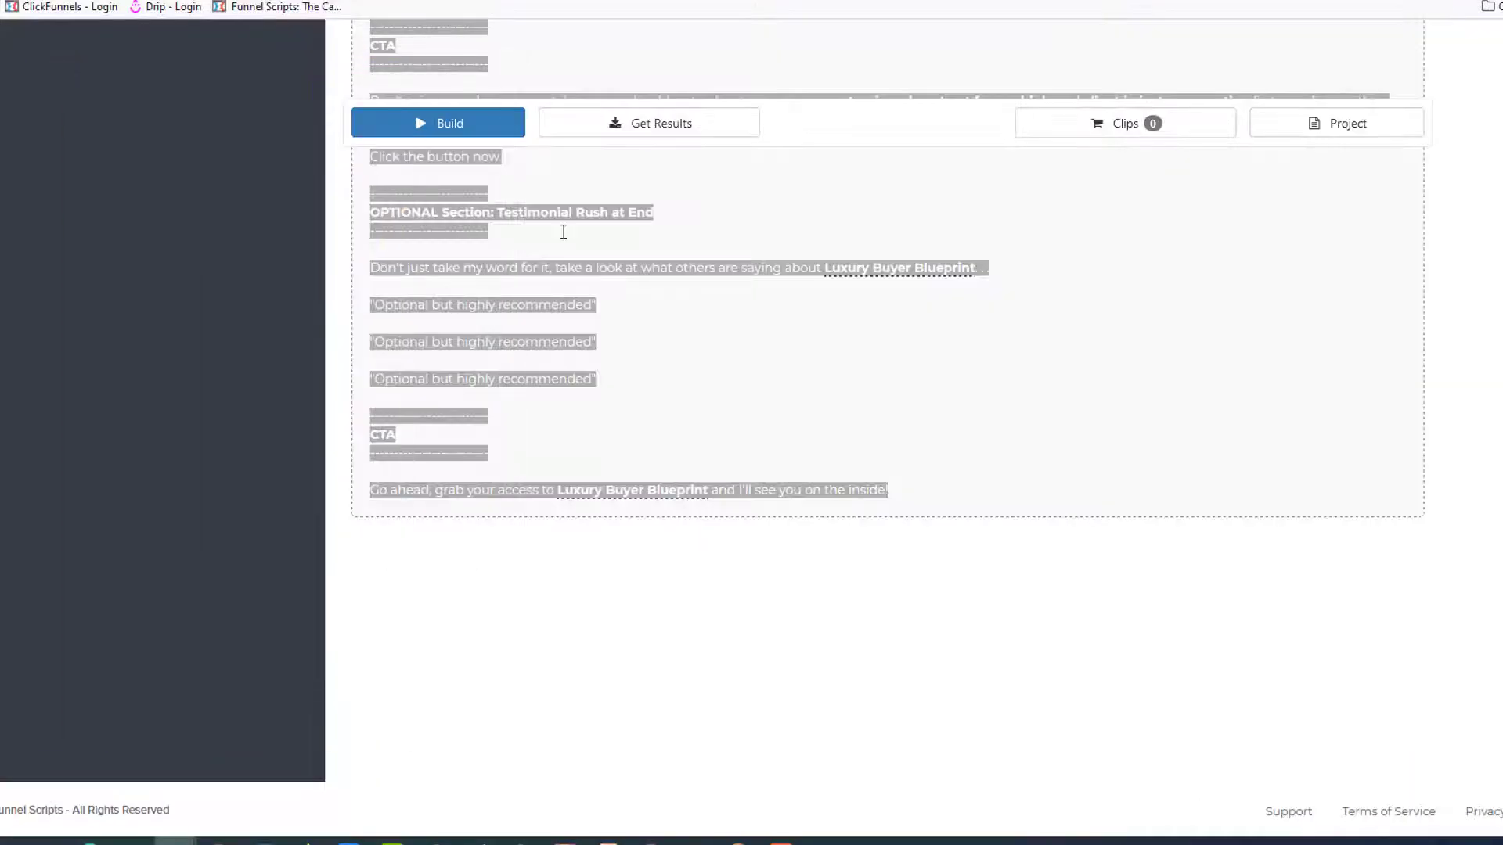
pyautogui.click(1366, 255)
pyautogui.scroll(15, 759, 348)
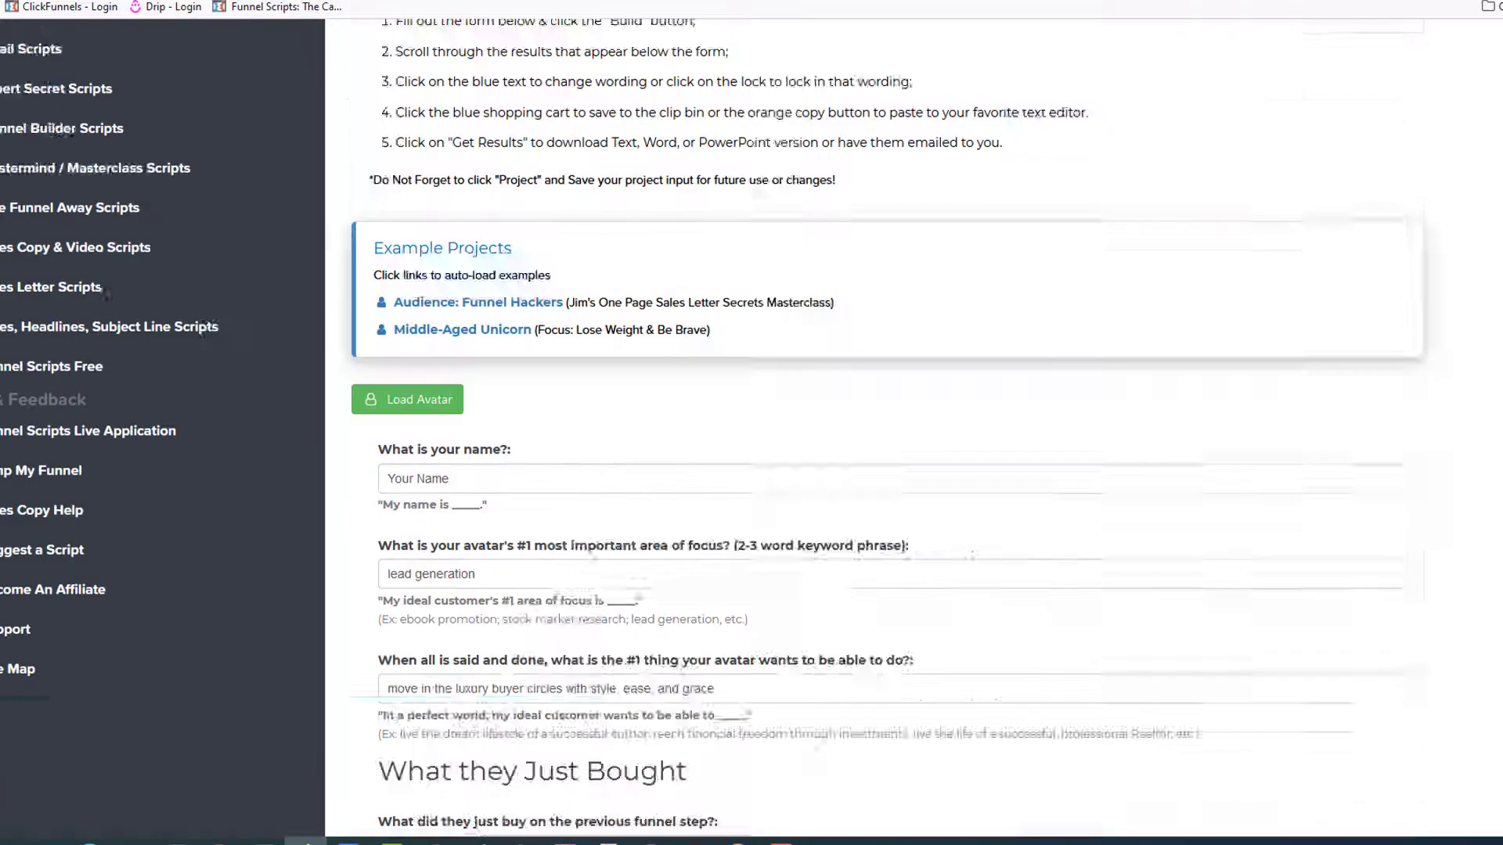
pyautogui.scroll(-10, 759, 349)
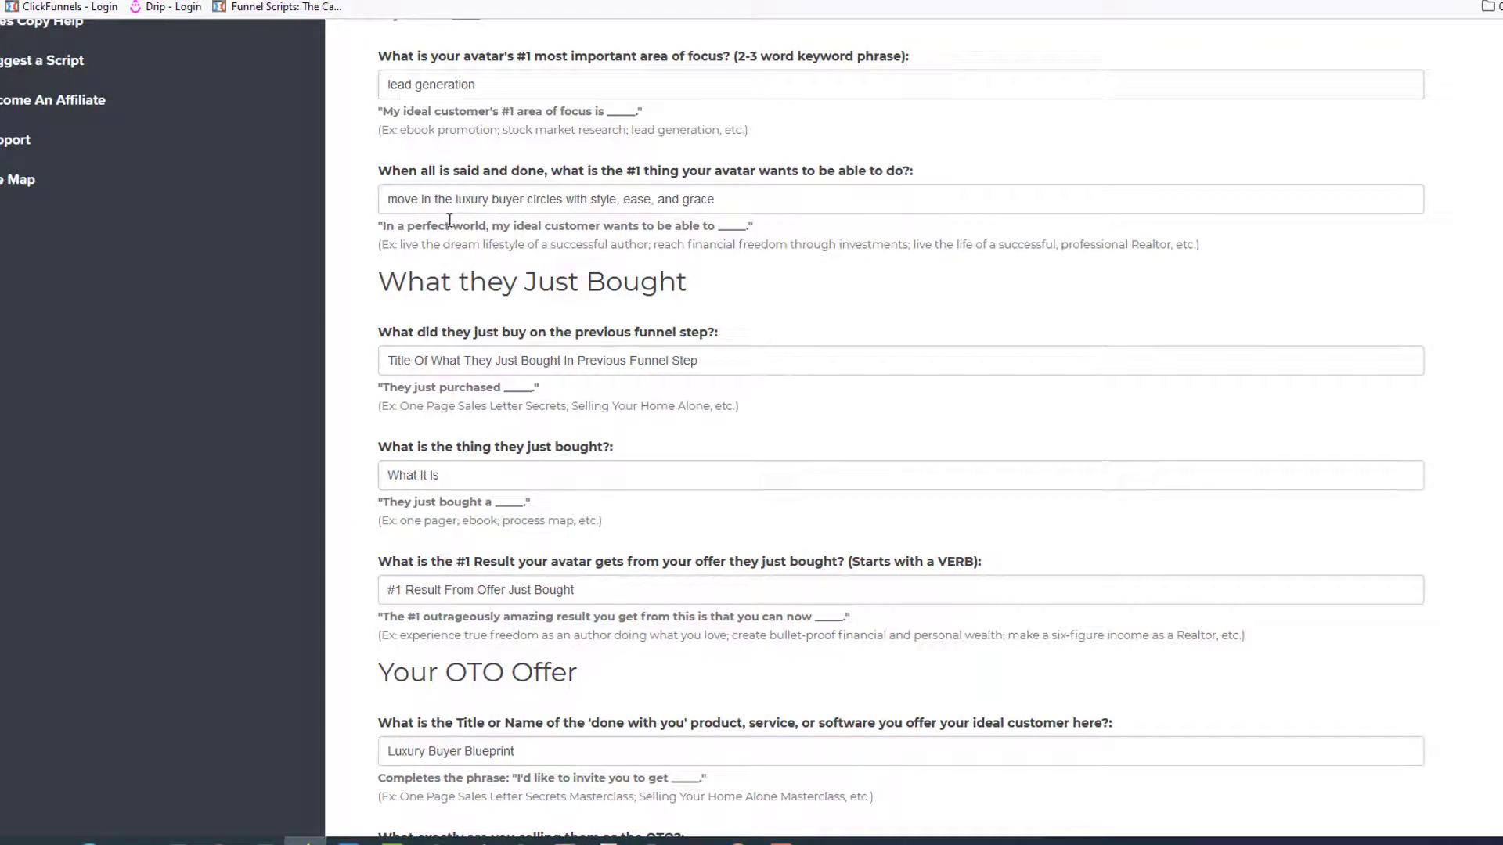
pyautogui.tripleClick(697, 360)
pyautogui.write("The Expert's Guide to Finding More Luxury Home Buyers Online")
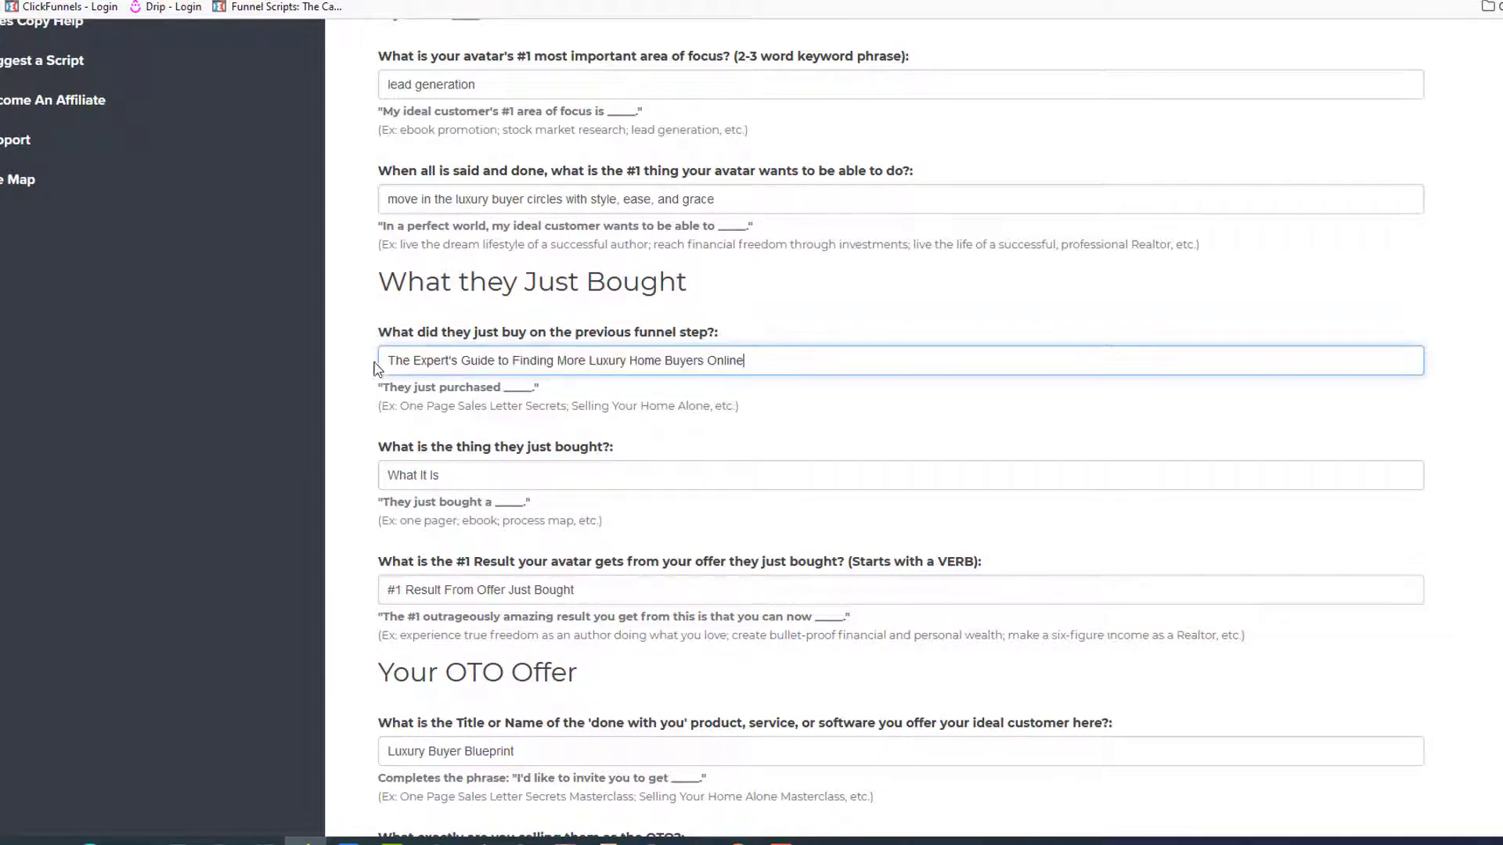
# - Set the thing they just bought to "book" and its #1 result to "find high end buyers fast"
pyautogui.click(497, 474)
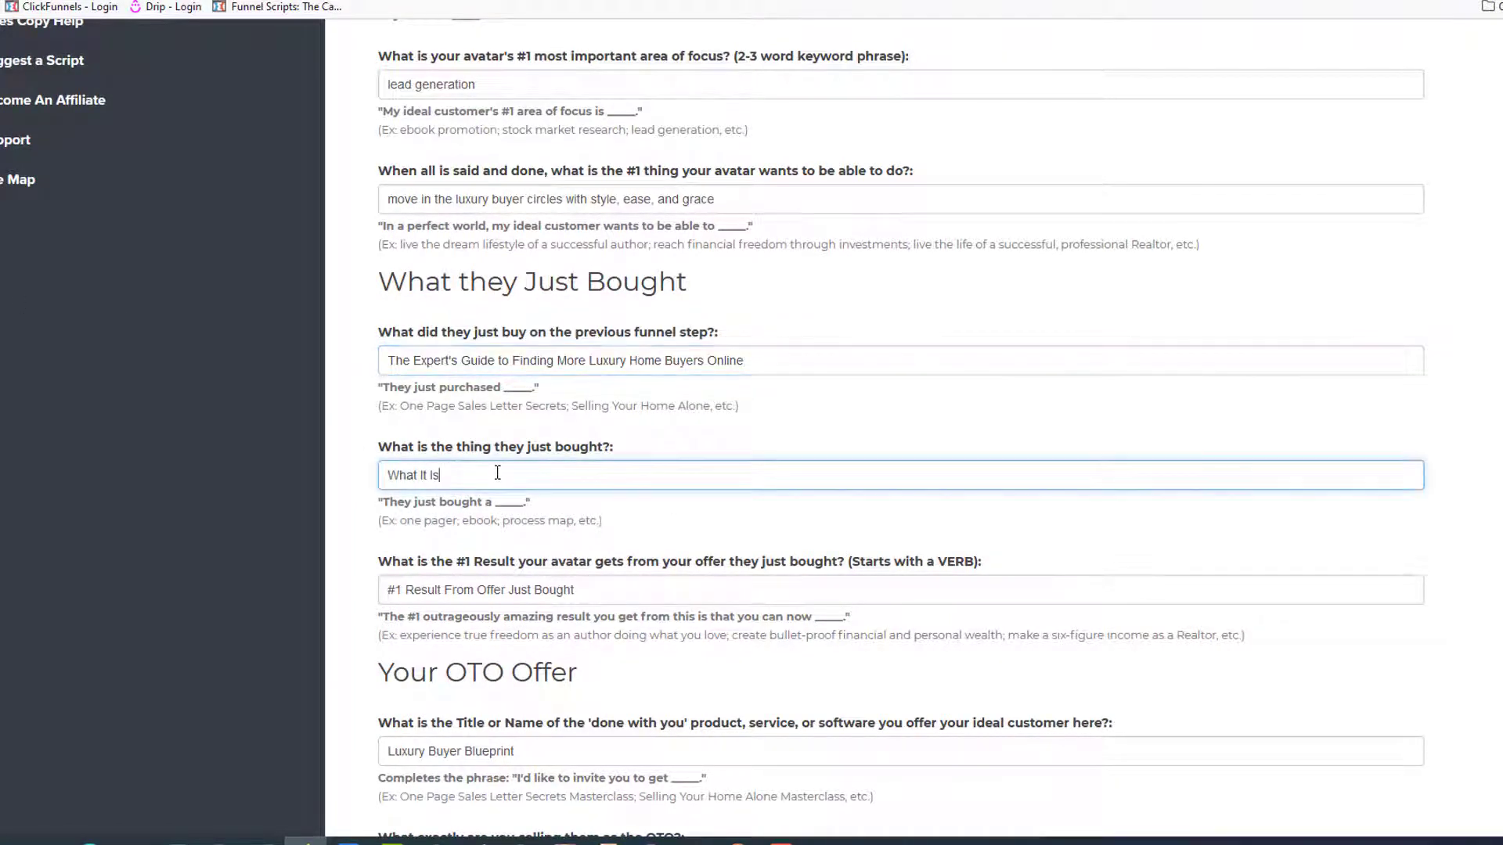
pyautogui.hotkey('ctrl', 'a')
pyautogui.write('book')
pyautogui.scroll(-1, 262, 501)
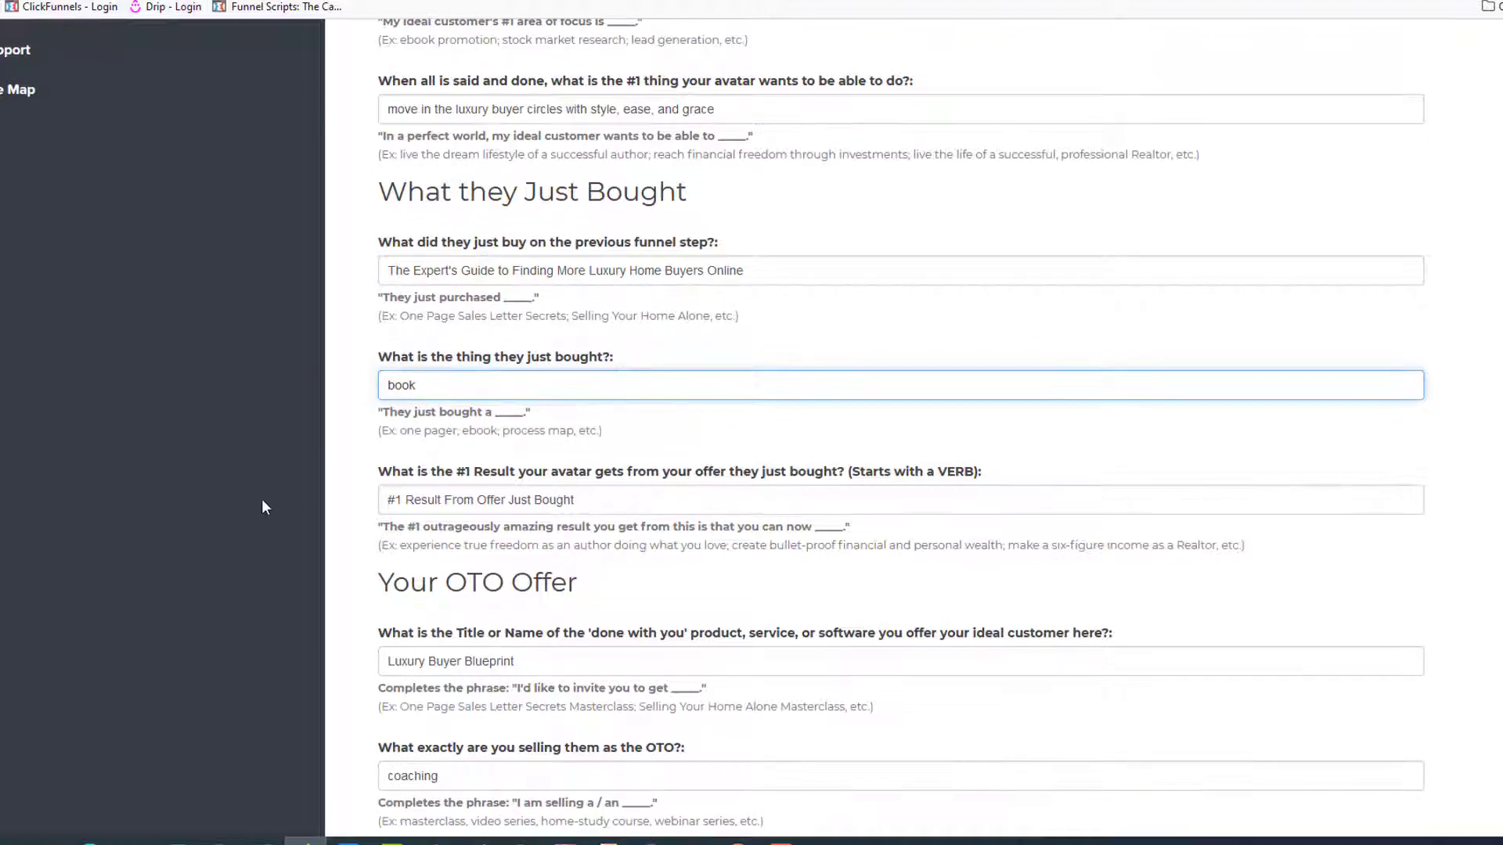
pyautogui.moveTo(611, 501); pyautogui.dragTo(194, 476)
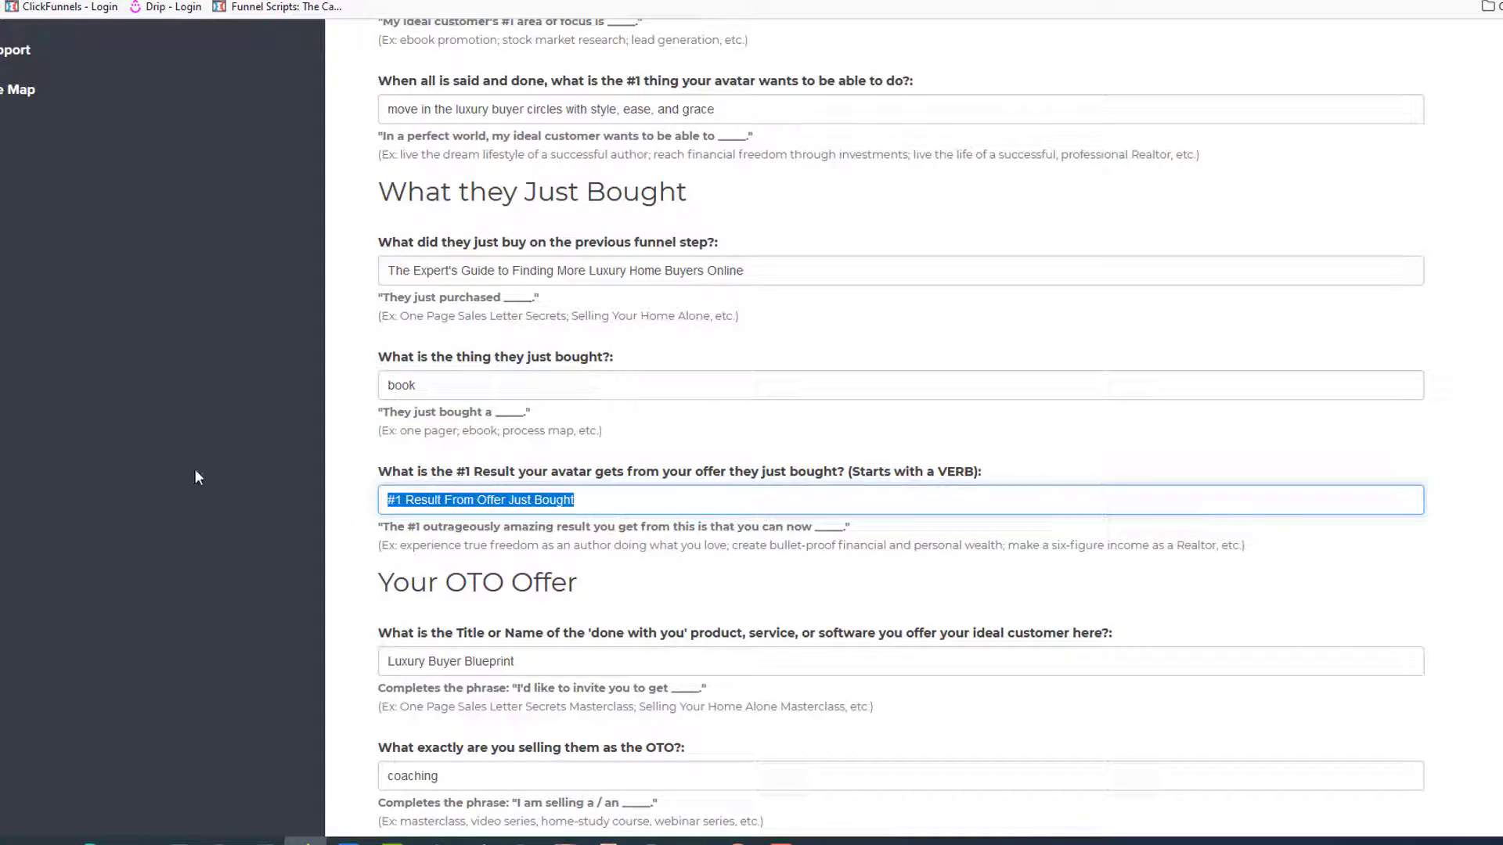
pyautogui.write('find l')
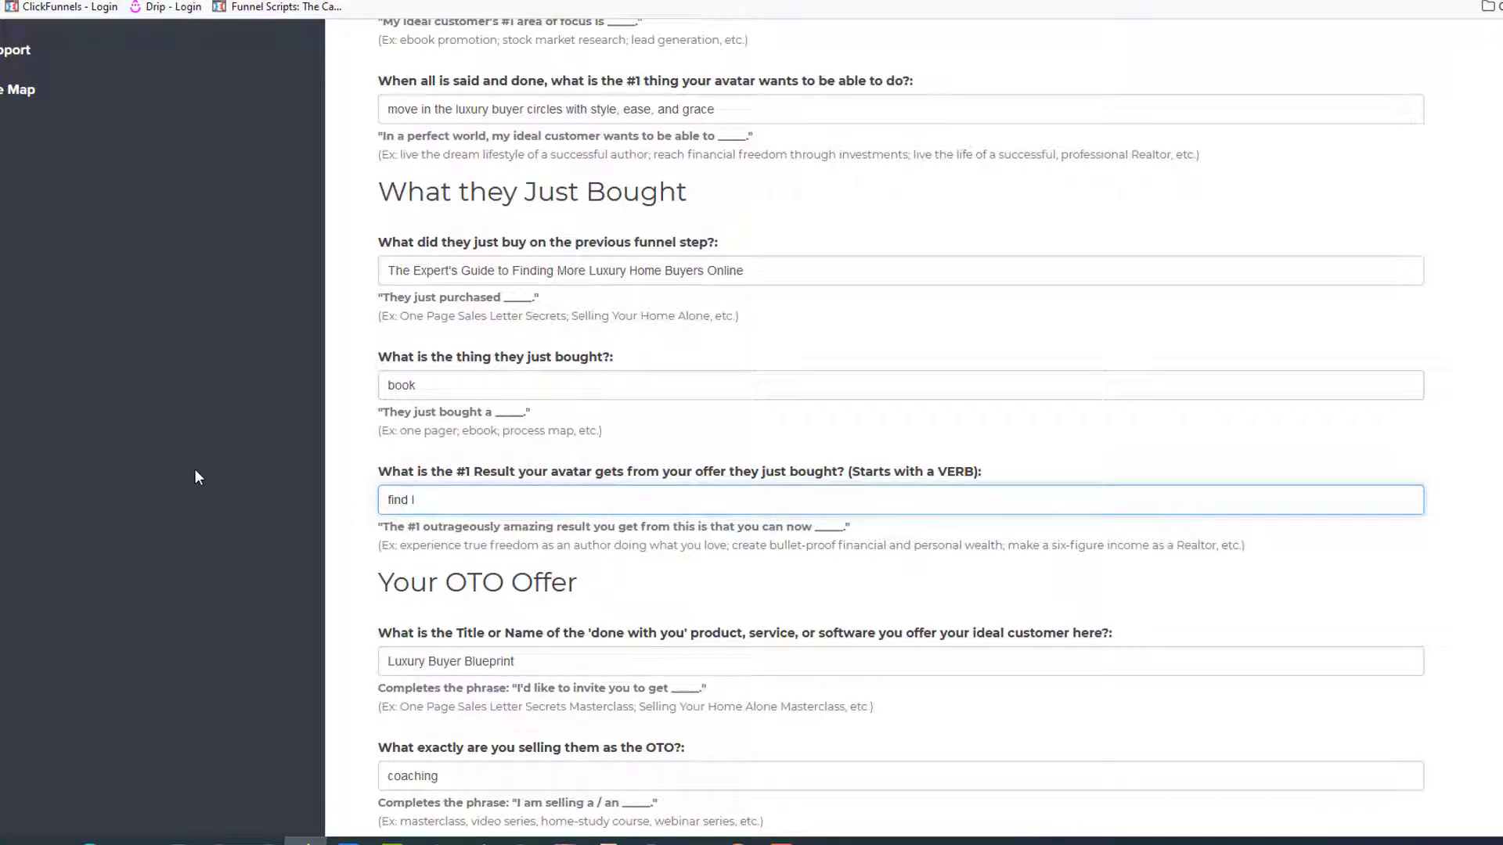
pyautogui.press('BackSpace')
pyautogui.write('high end buyers fast')
# - Build the OTO script from the updated purchase details
pyautogui.scroll(-6, 336, 524)
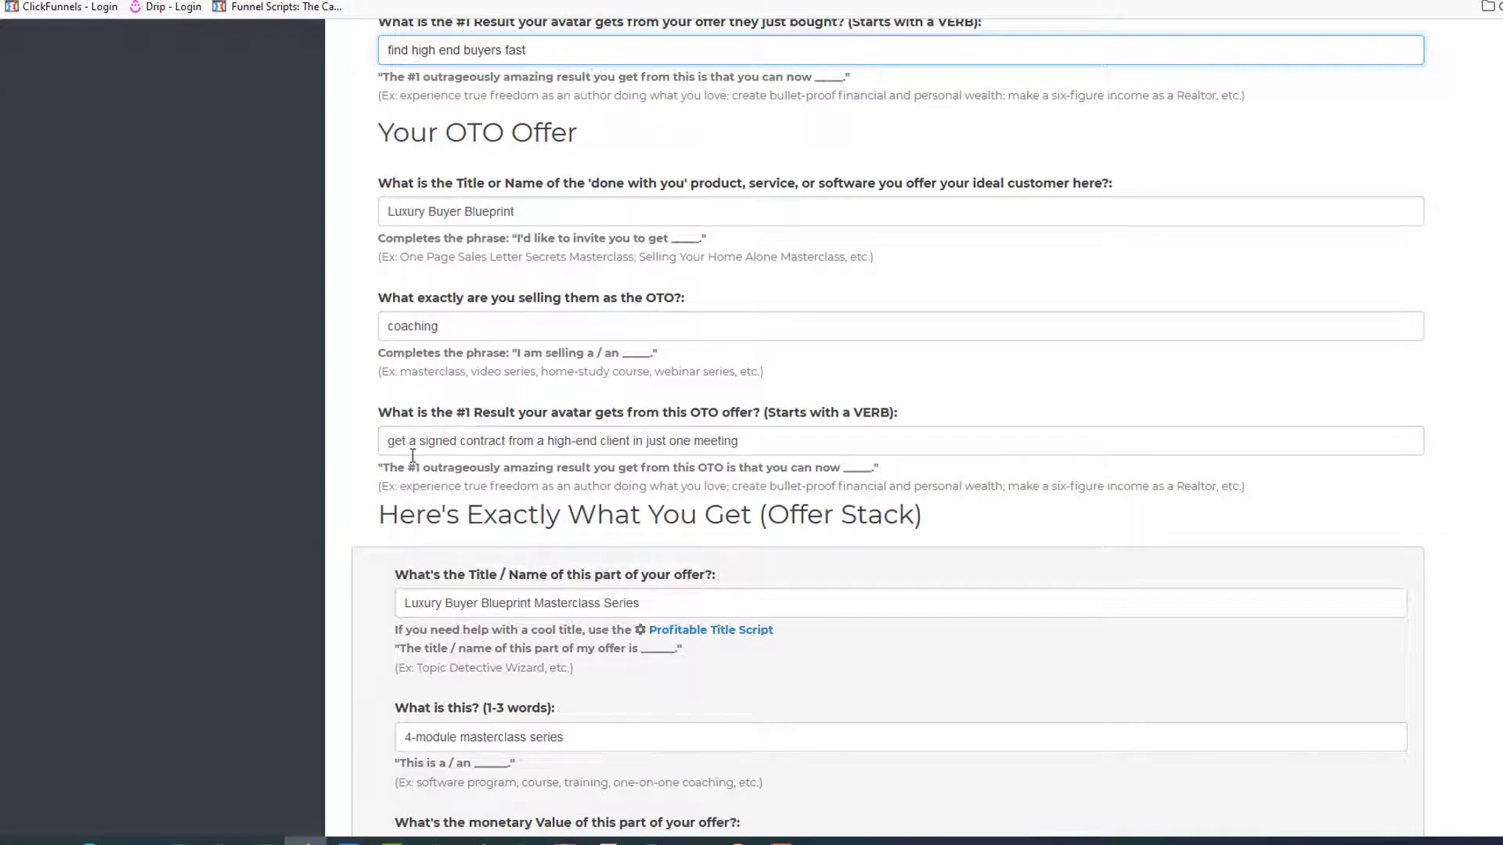
pyautogui.scroll(-10, 348, 536)
pyautogui.scroll(-20, 347, 486)
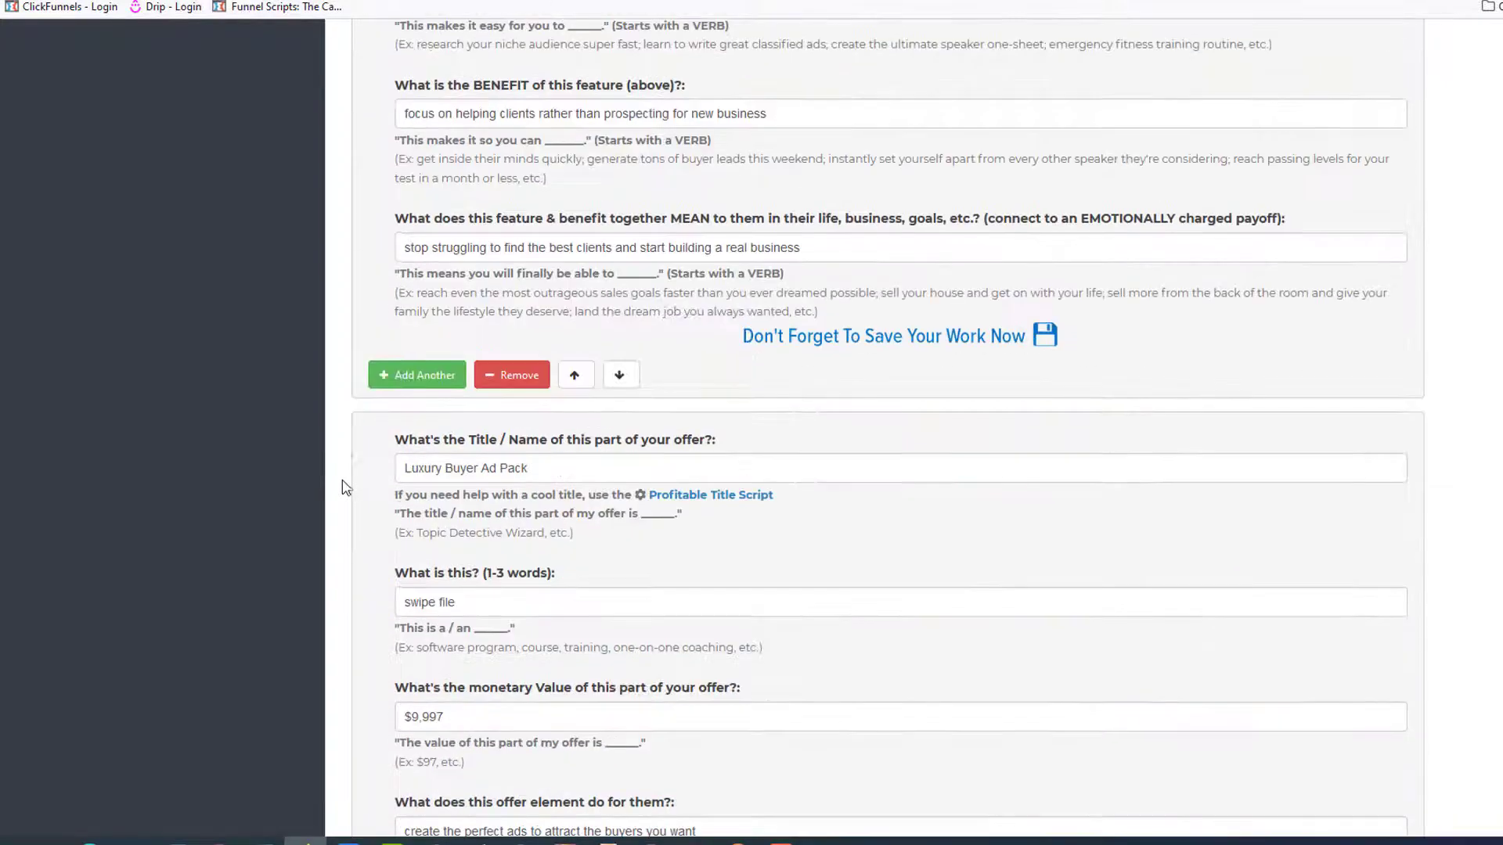
pyautogui.scroll(6, 344, 487)
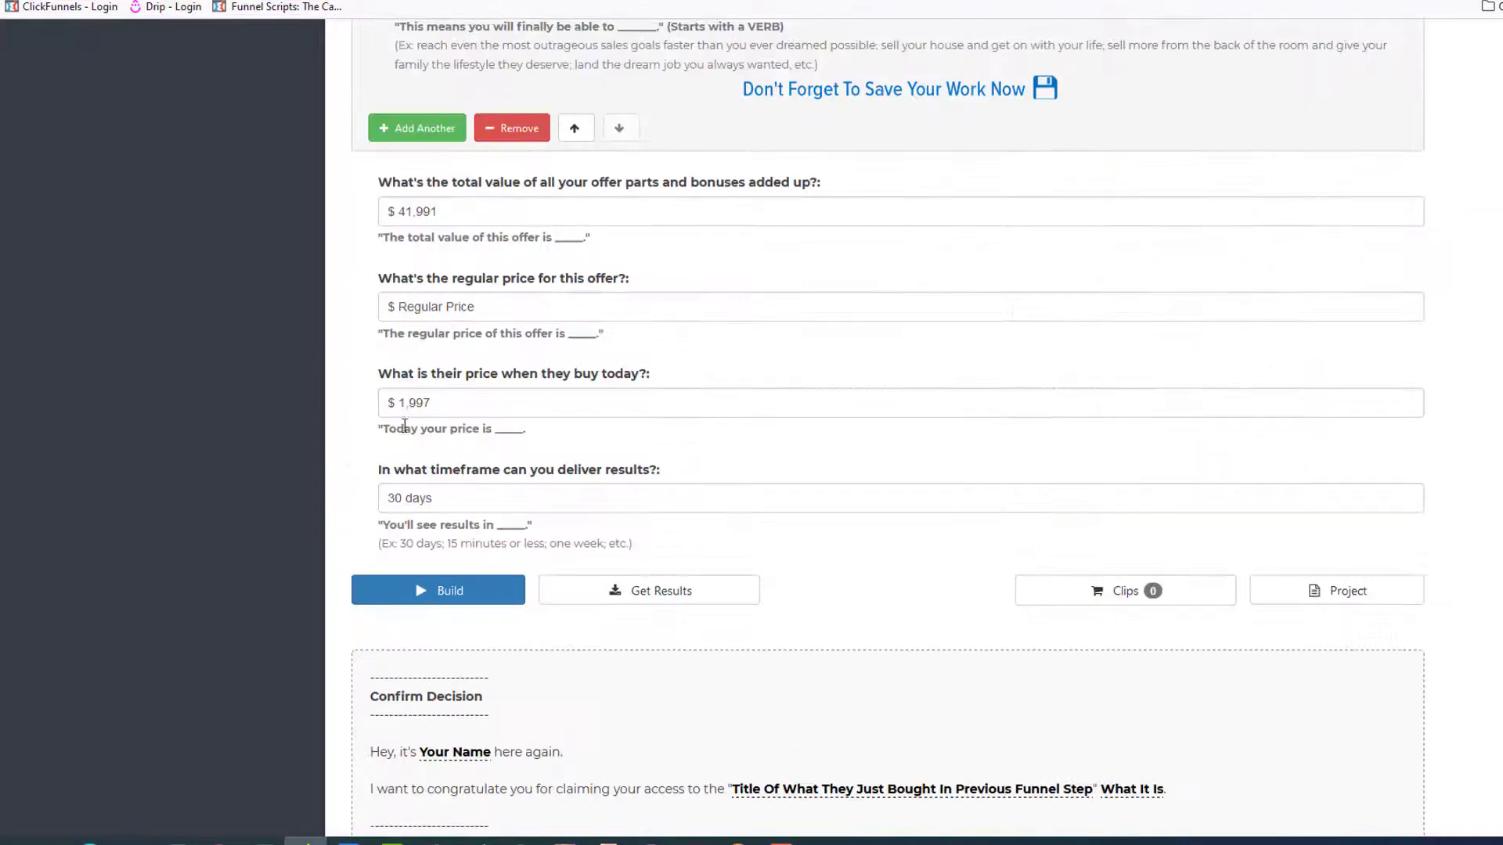
pyautogui.click(458, 595)
pyautogui.scroll(-1, 273, 536)
pyautogui.scroll(-6, 272, 536)
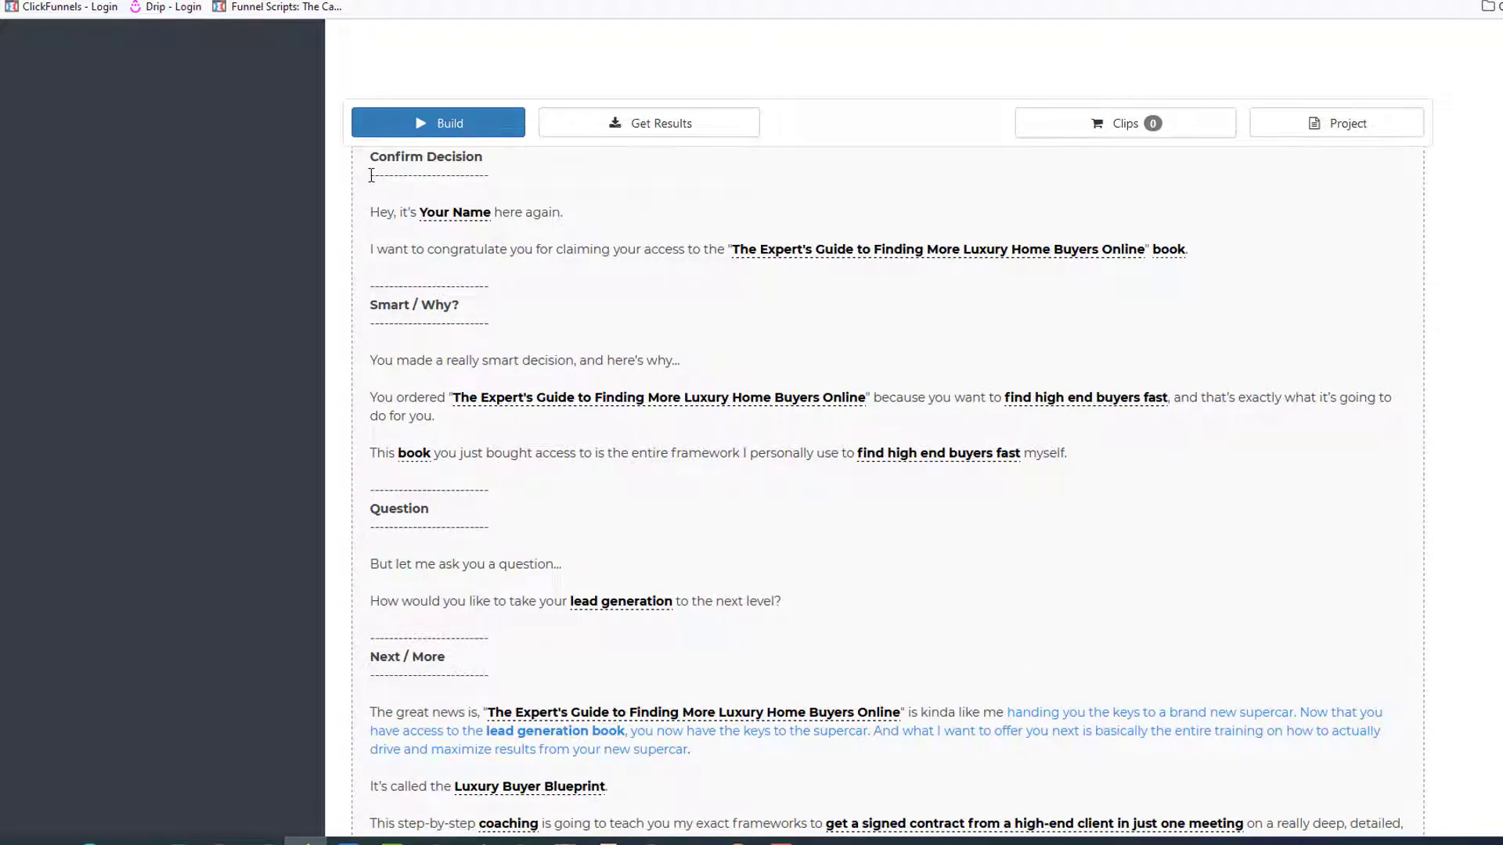
# - Enter the presenter's full name in the form's name field
pyautogui.scroll(1, 395, 265)
pyautogui.scroll(20, 276, 401)
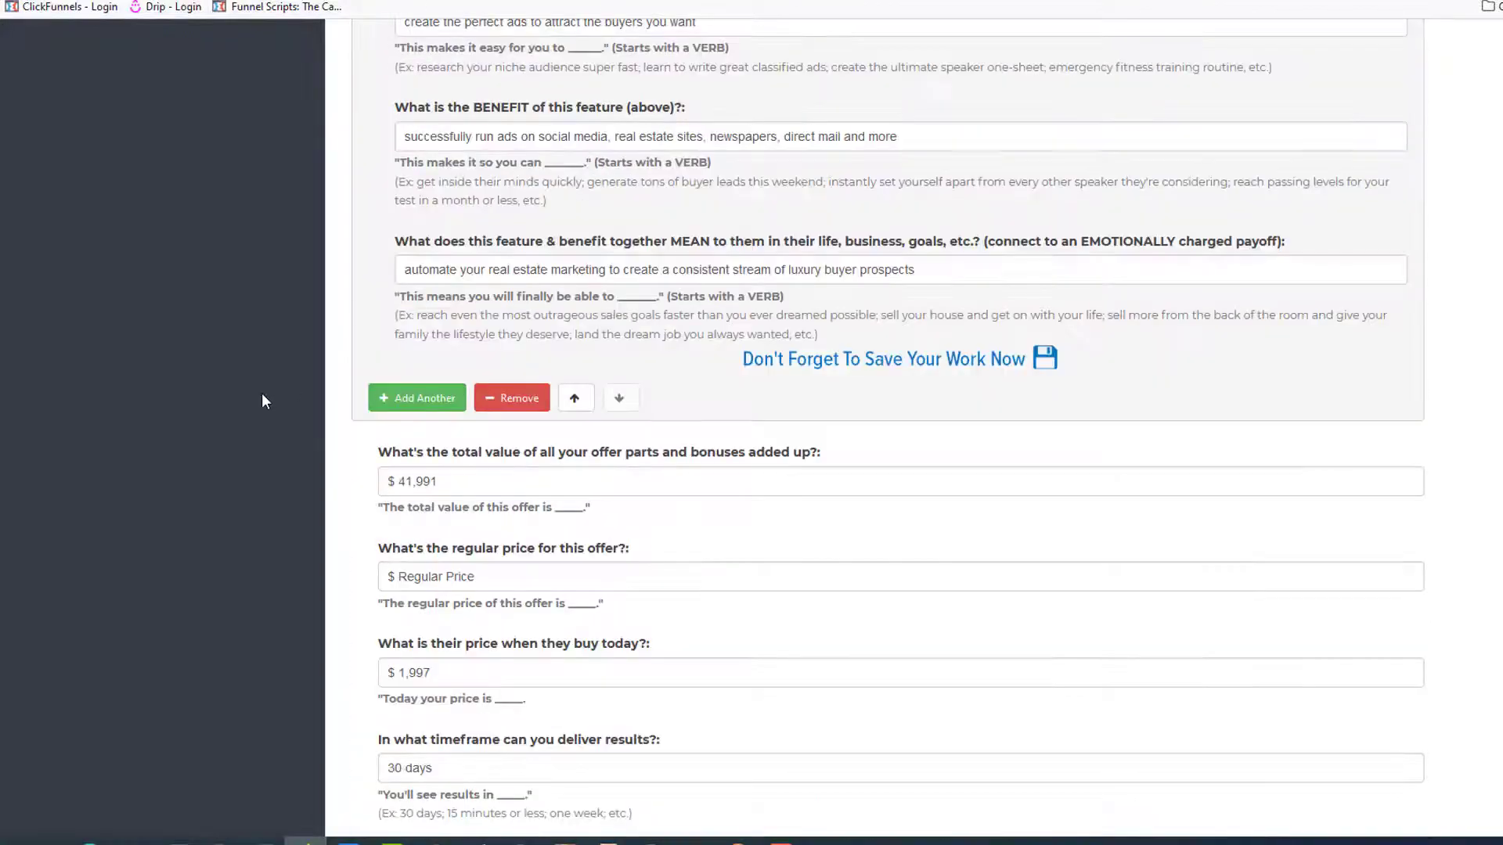
pyautogui.scroll(-3, 305, 408)
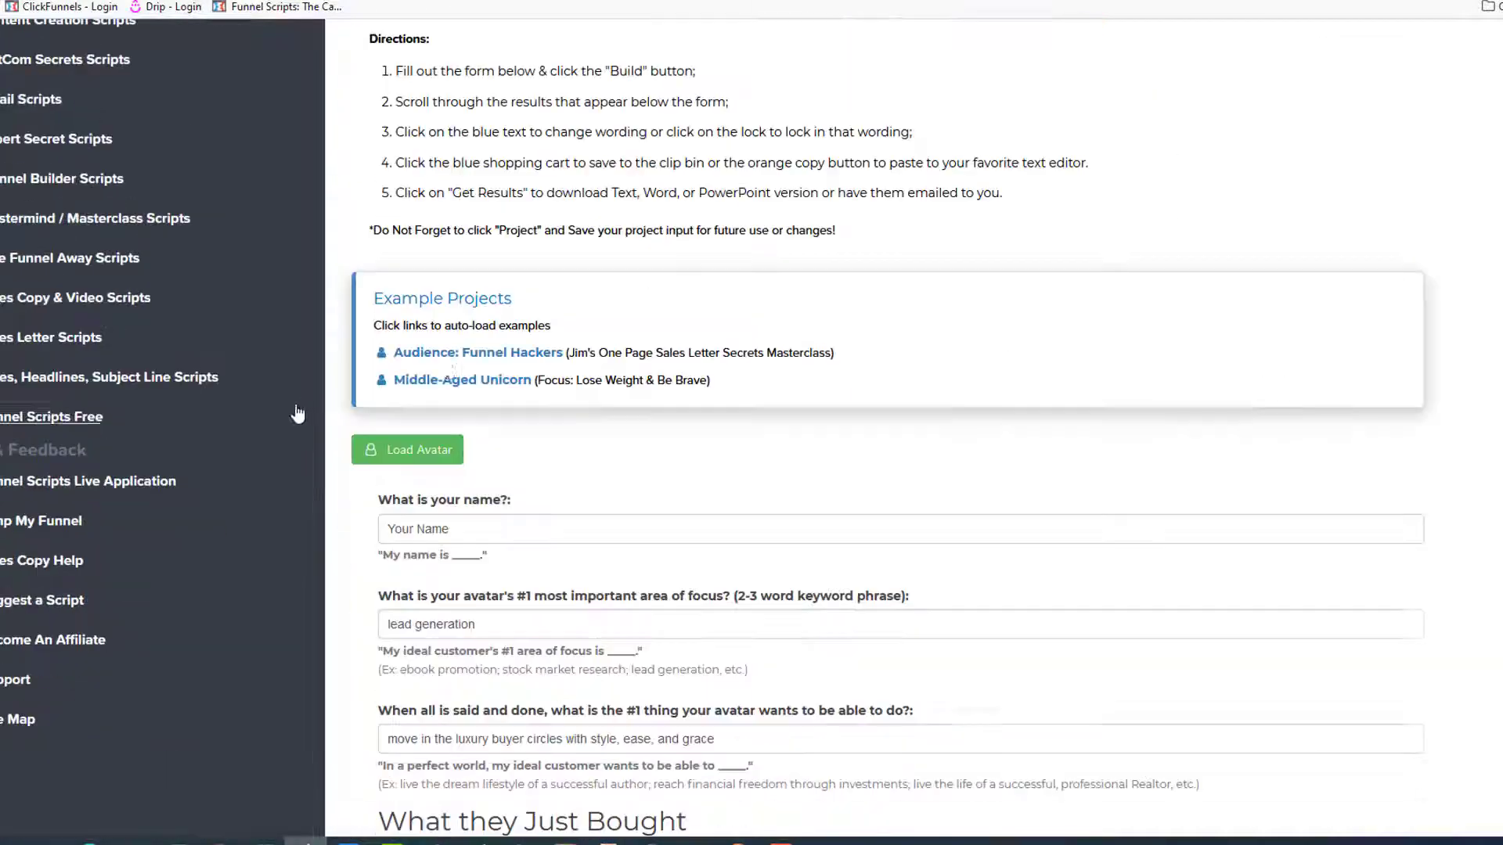
pyautogui.click(509, 523)
pyautogui.write('Shawn Bayley')
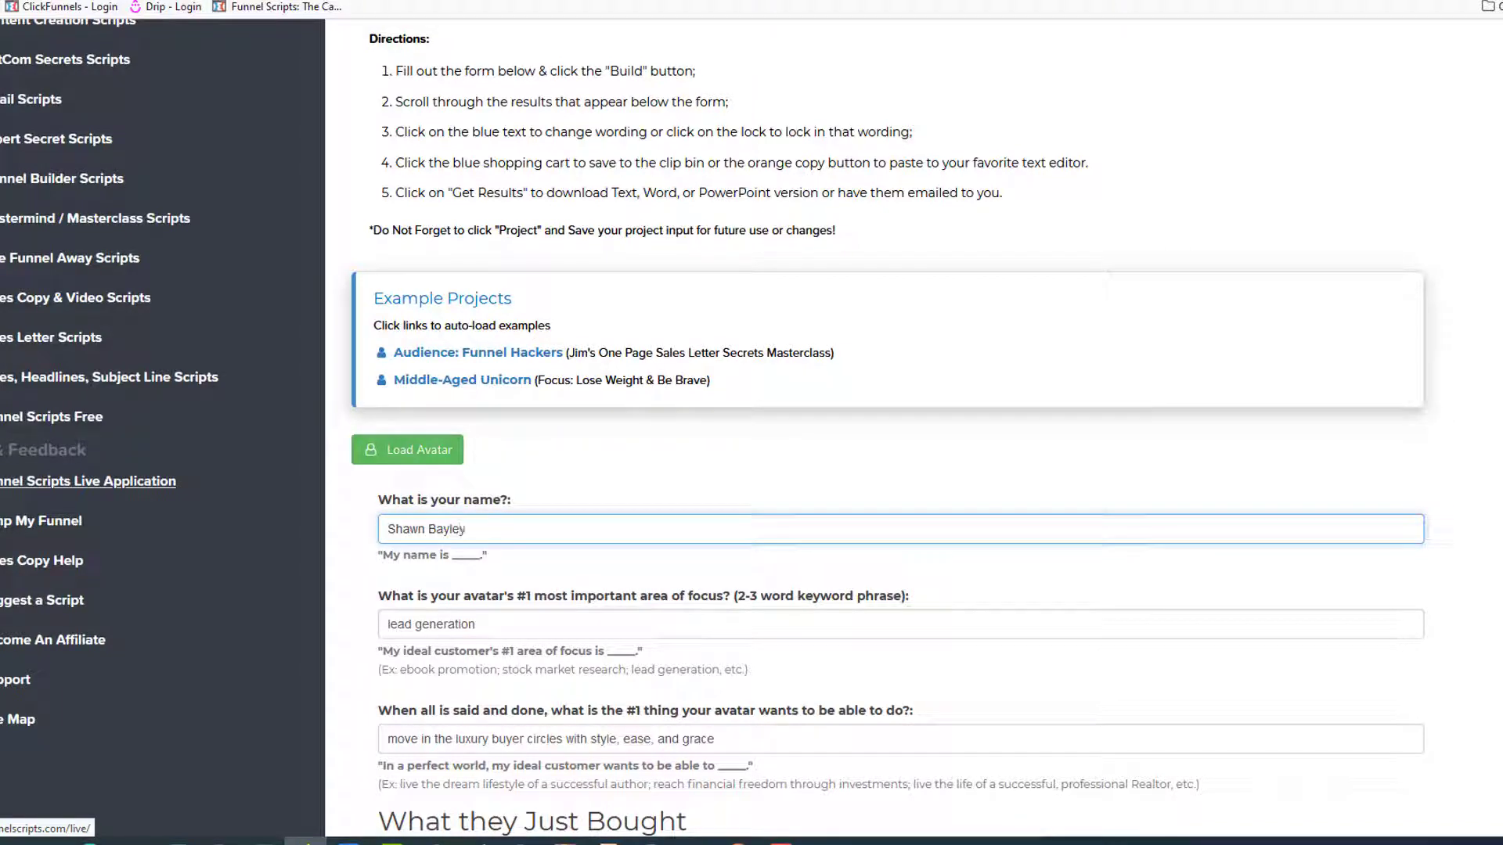
pyautogui.click(408, 449)
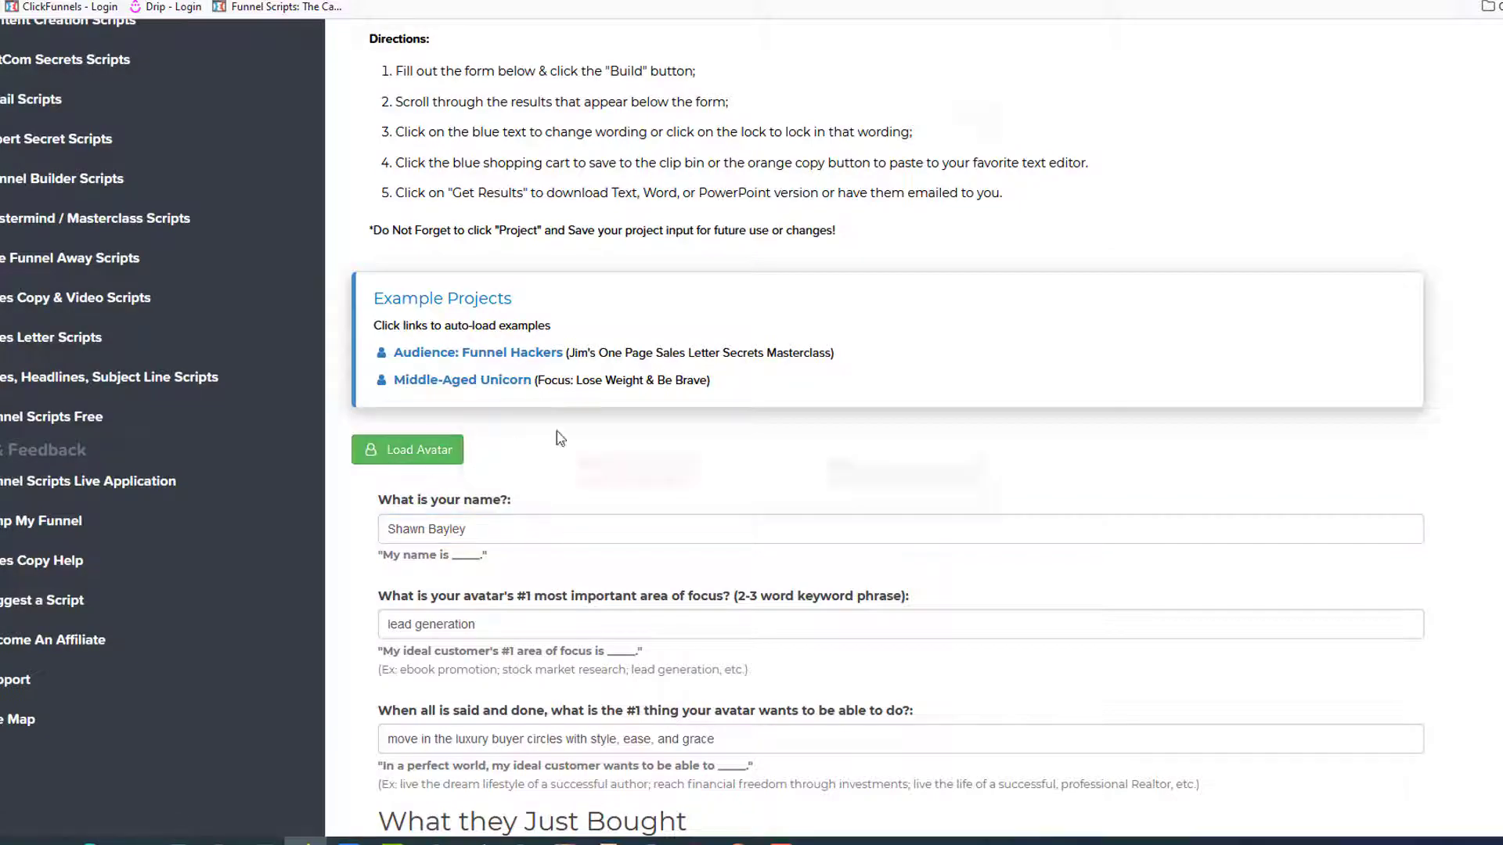
pyautogui.click(526, 604)
# - Rebuild the OTO script with the presenter's name included
pyautogui.scroll(-20, 302, 500)
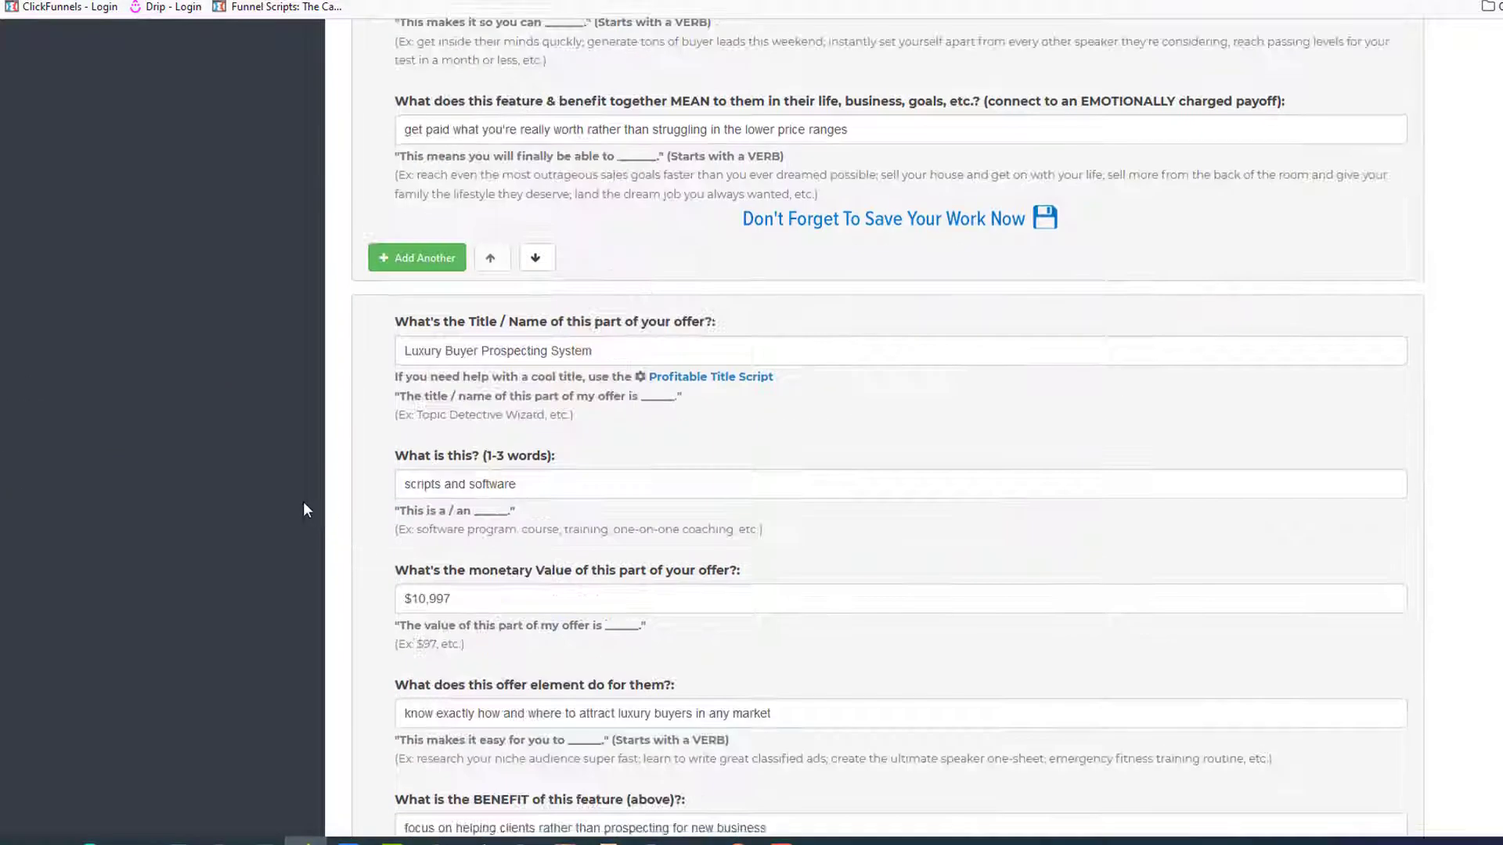
pyautogui.scroll(-15, 304, 494)
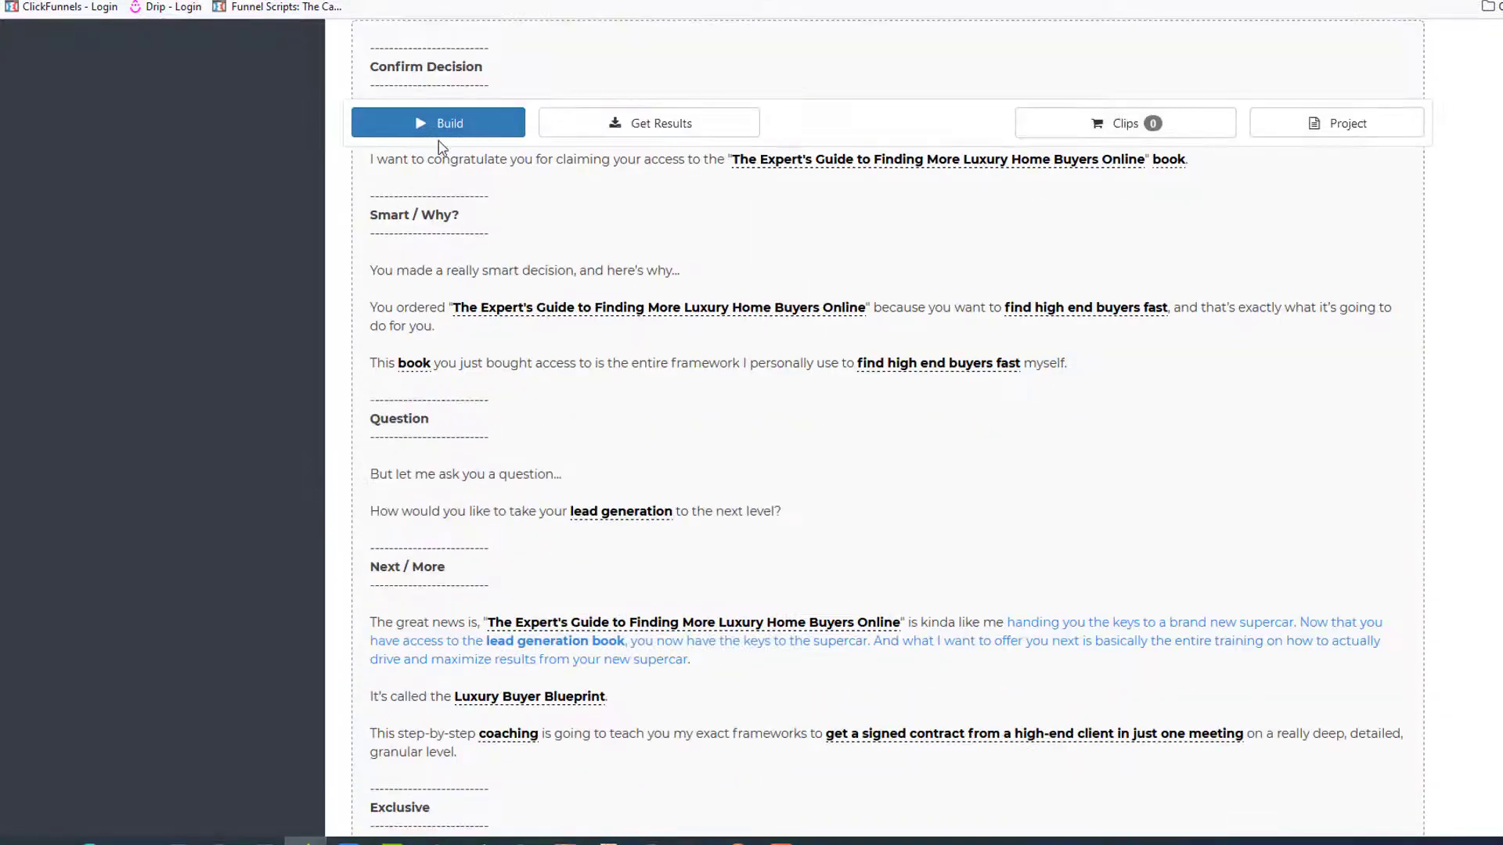
pyautogui.click(451, 131)
pyautogui.scroll(-20, 373, 448)
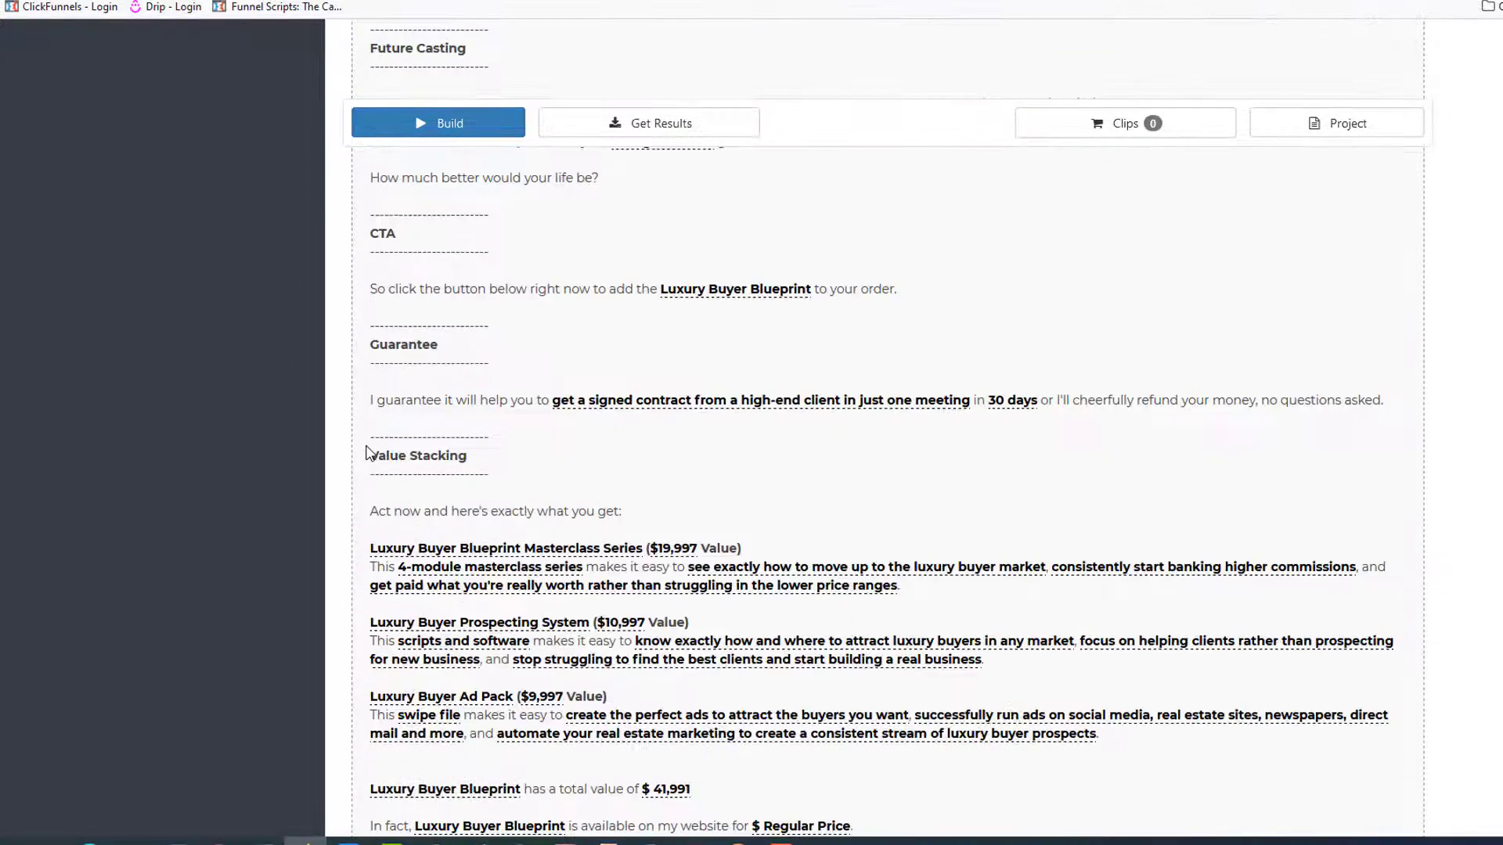
pyautogui.scroll(-5, 379, 448)
# - Copy the whole rebuilt OTO script, from Confirm Decision to the closing CTA, and switch to the Word document
pyautogui.scroll(20, 415, 450)
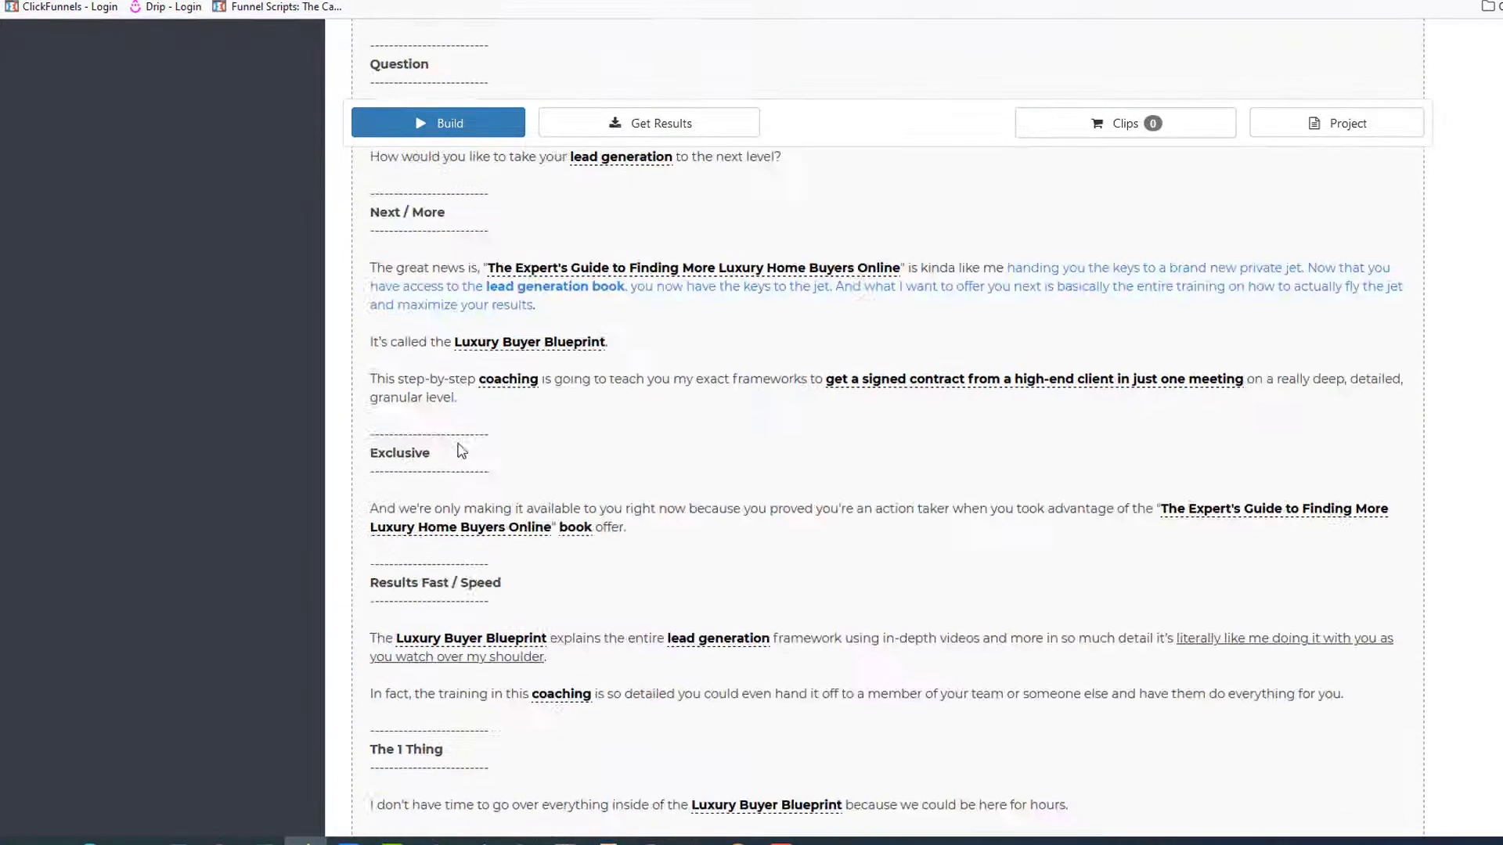
pyautogui.scroll(20, 462, 450)
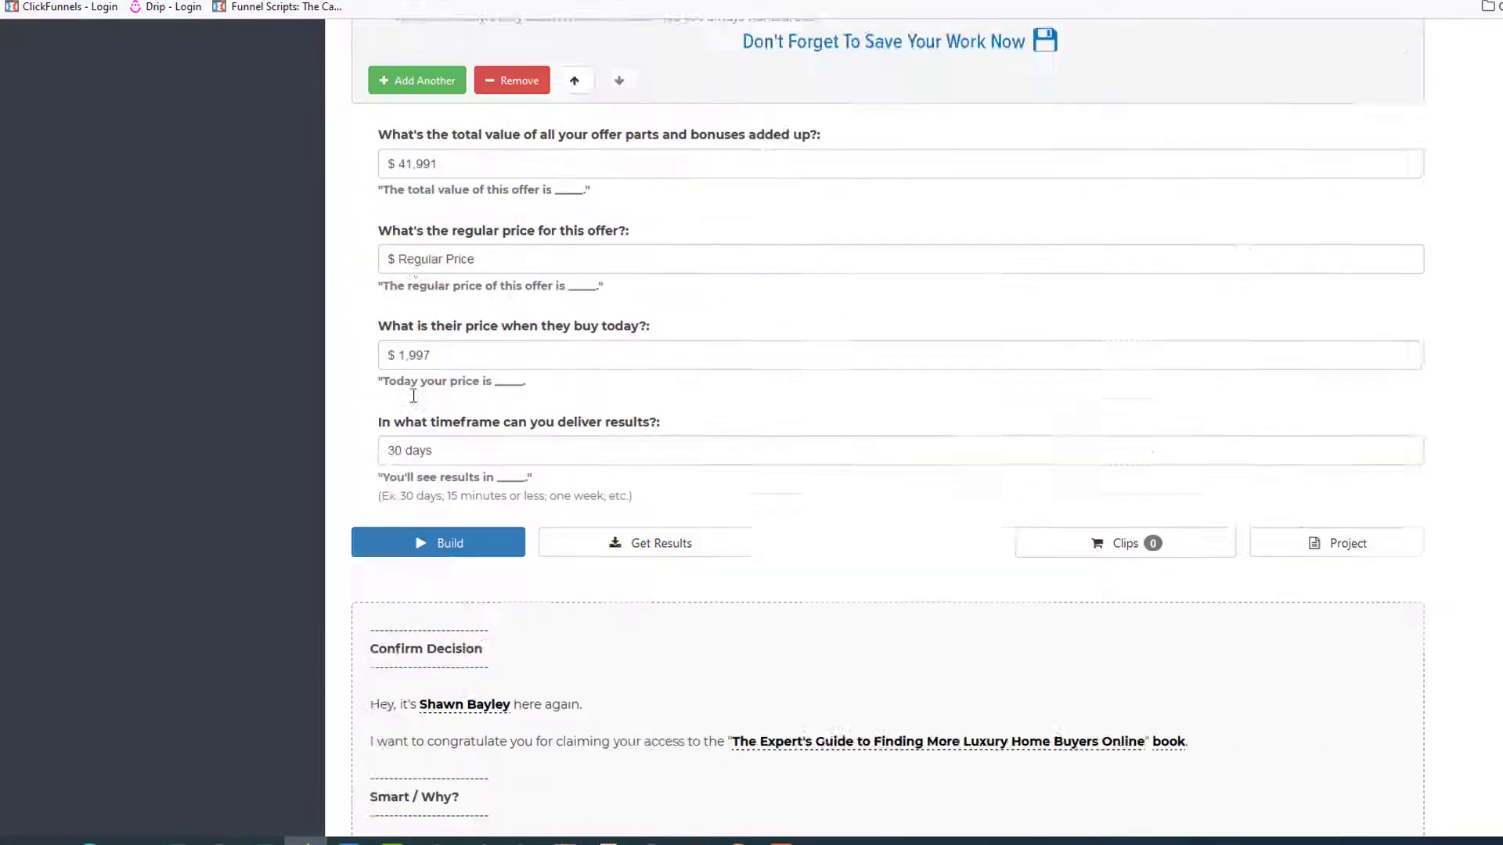
pyautogui.scroll(10, 269, 399)
pyautogui.scroll(-10, 271, 415)
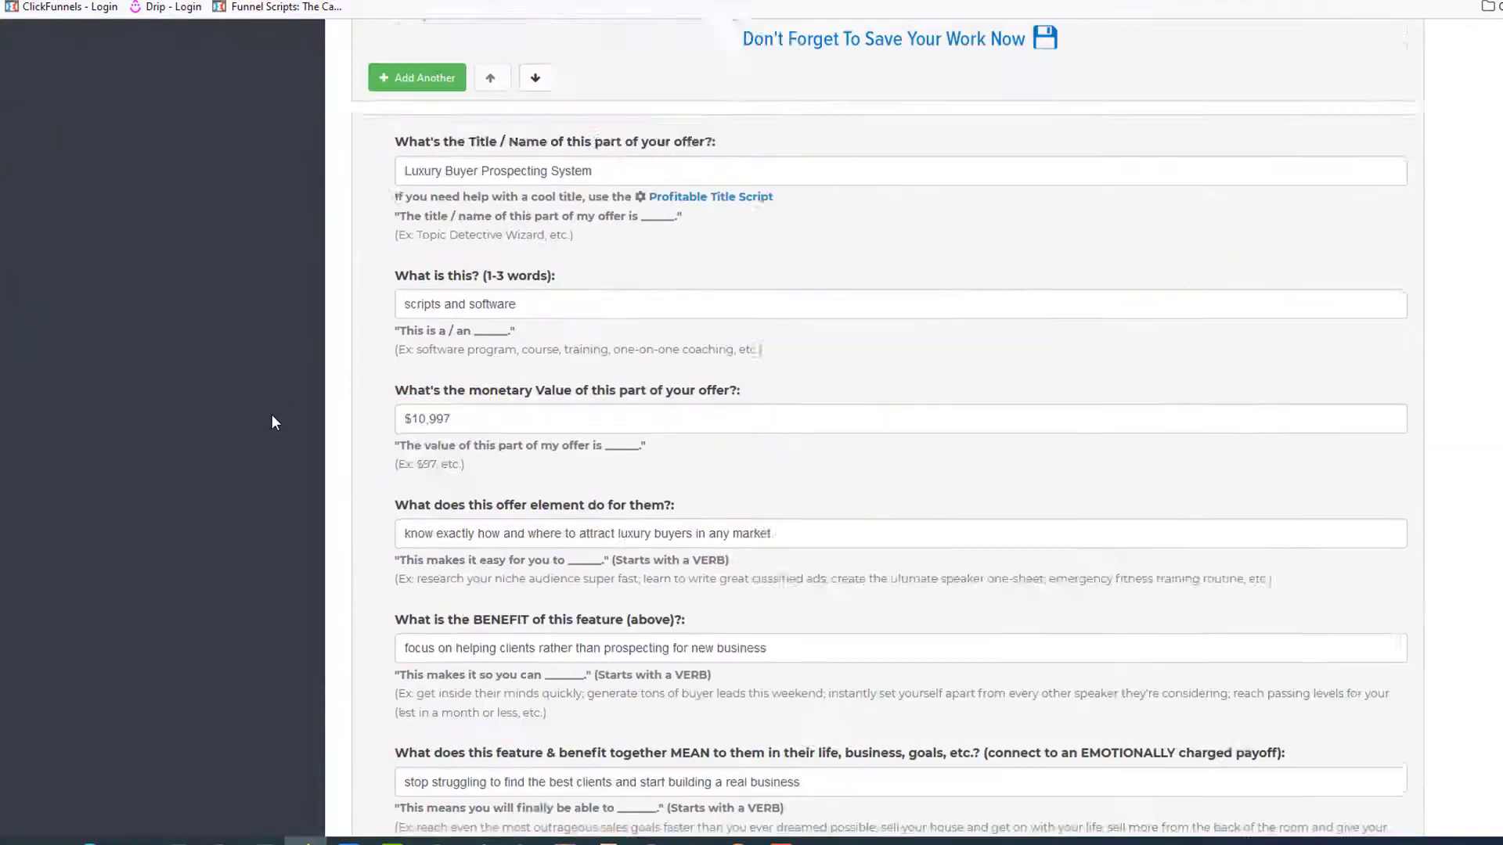
pyautogui.scroll(-15, 270, 415)
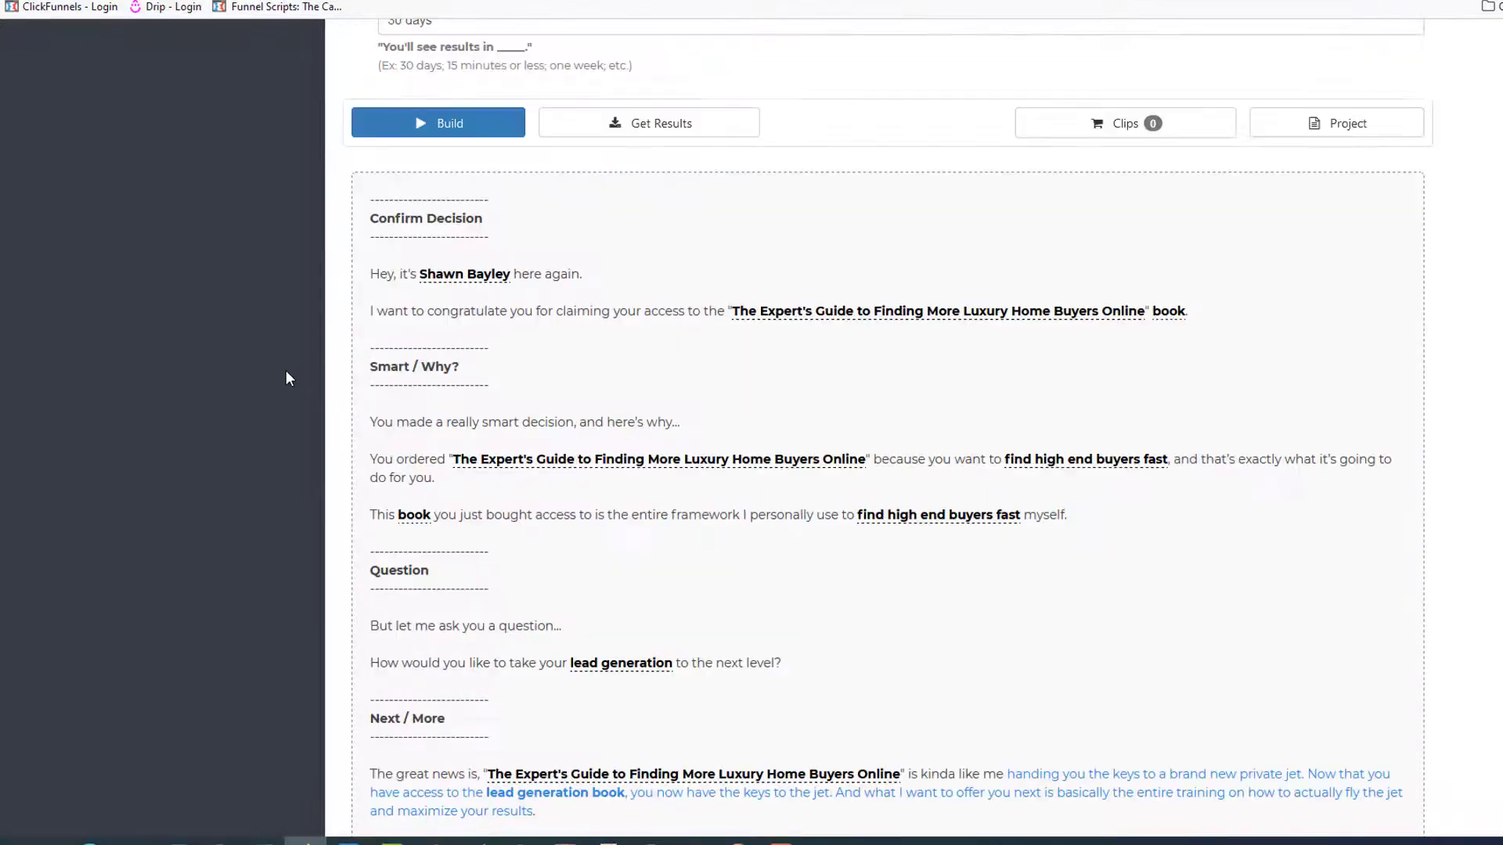
pyautogui.moveTo(374, 205); pyautogui.dragTo(946, 502)
pyautogui.click(176, 841)
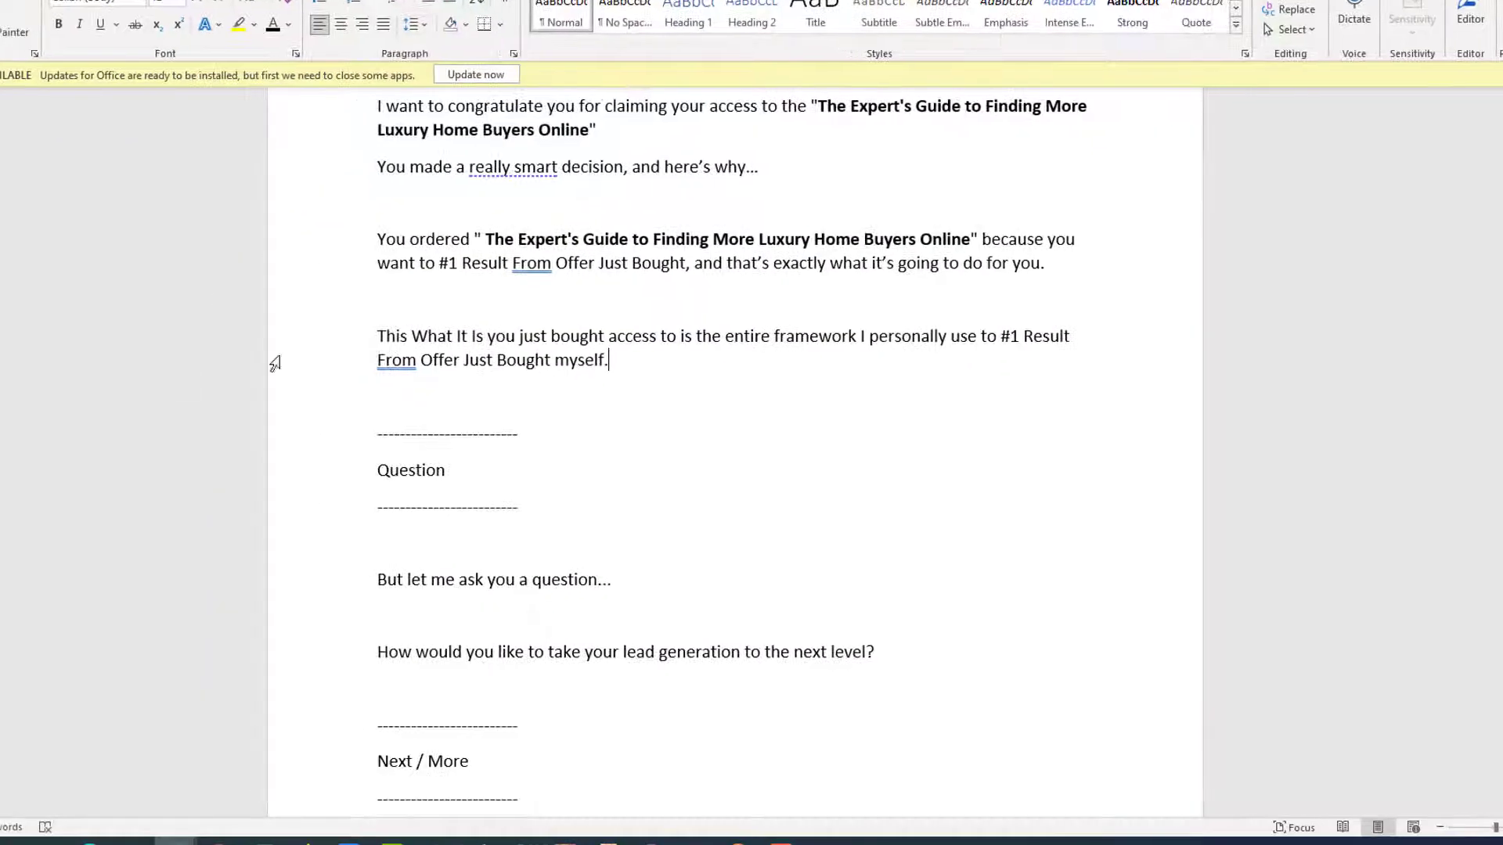
# - Replace all the old script text below the OTO heading through the end of the document with the copied script as plain text
pyautogui.scroll(8, 391, 391)
pyautogui.scroll(-3, 390, 472)
pyautogui.scroll(-3, 391, 472)
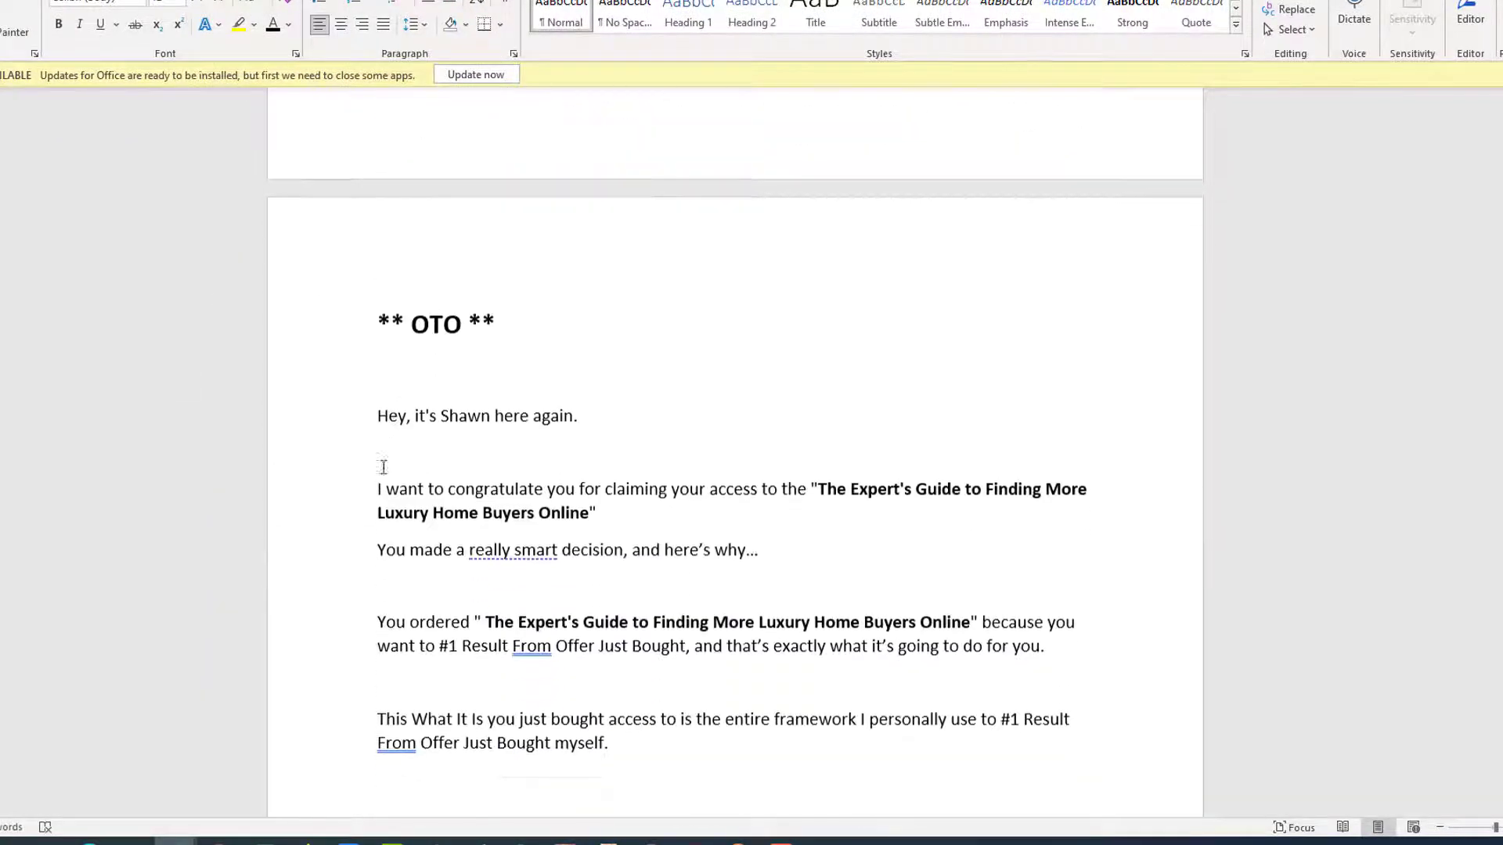
pyautogui.moveTo(375, 350); pyautogui.dragTo(775, 839)
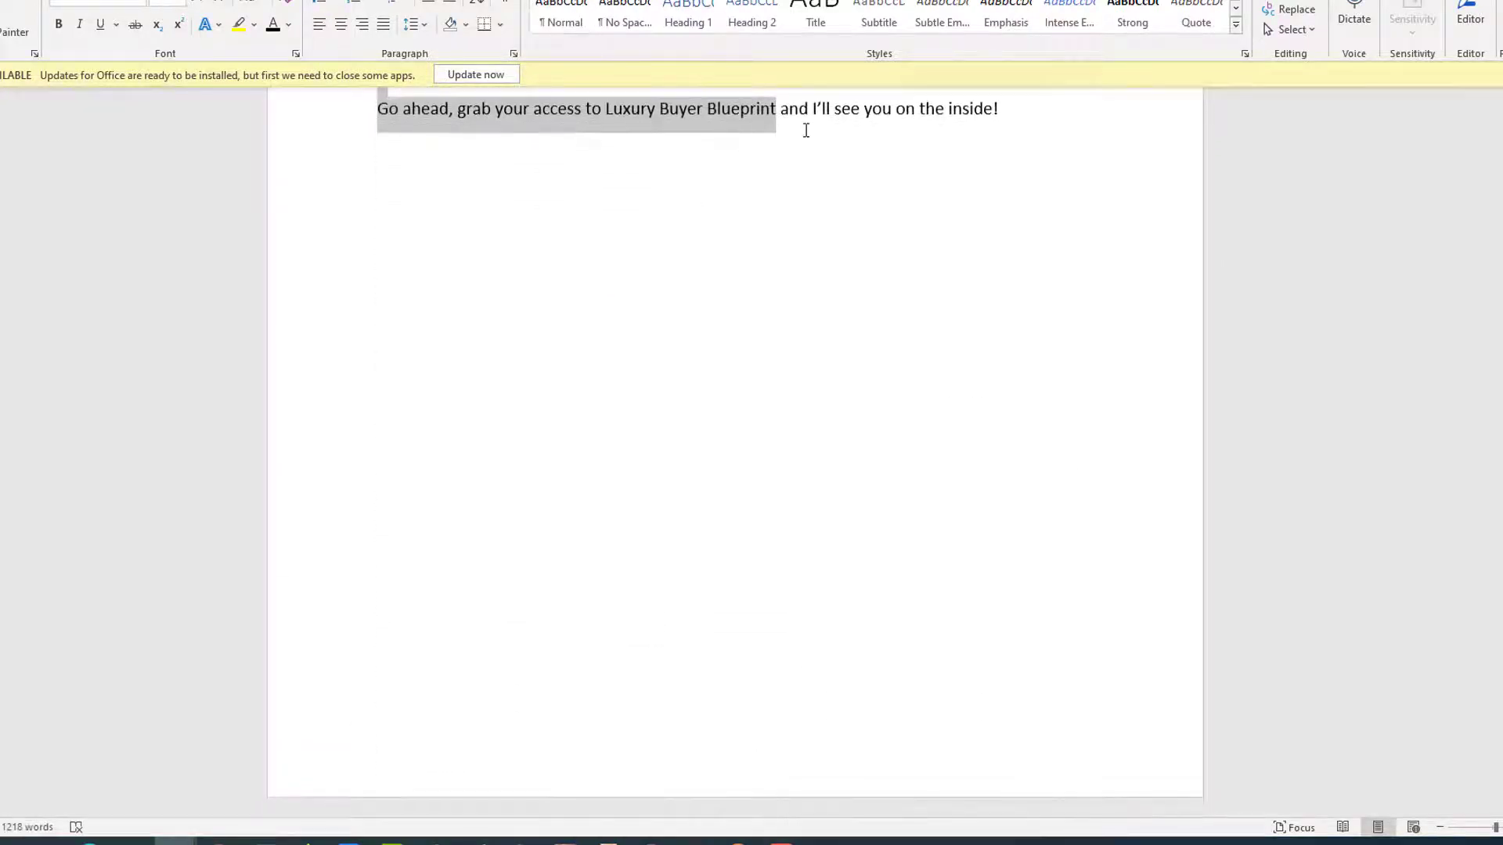
pyautogui.hotkey('ctrl', 'shift', 'End')
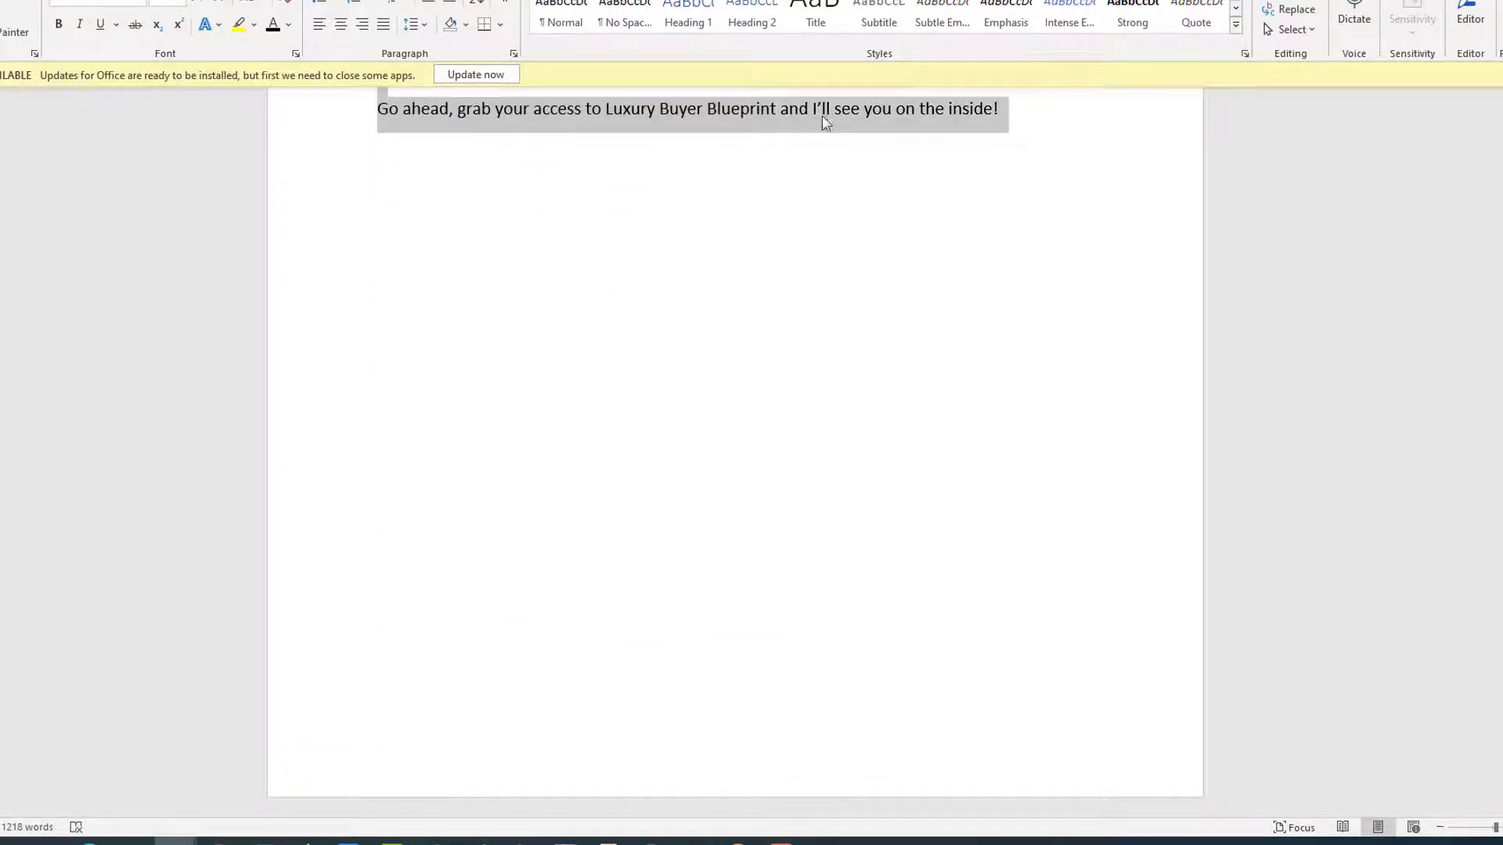
pyautogui.rightClick(829, 114)
pyautogui.click(926, 205)
pyautogui.scroll(9, 659, 320)
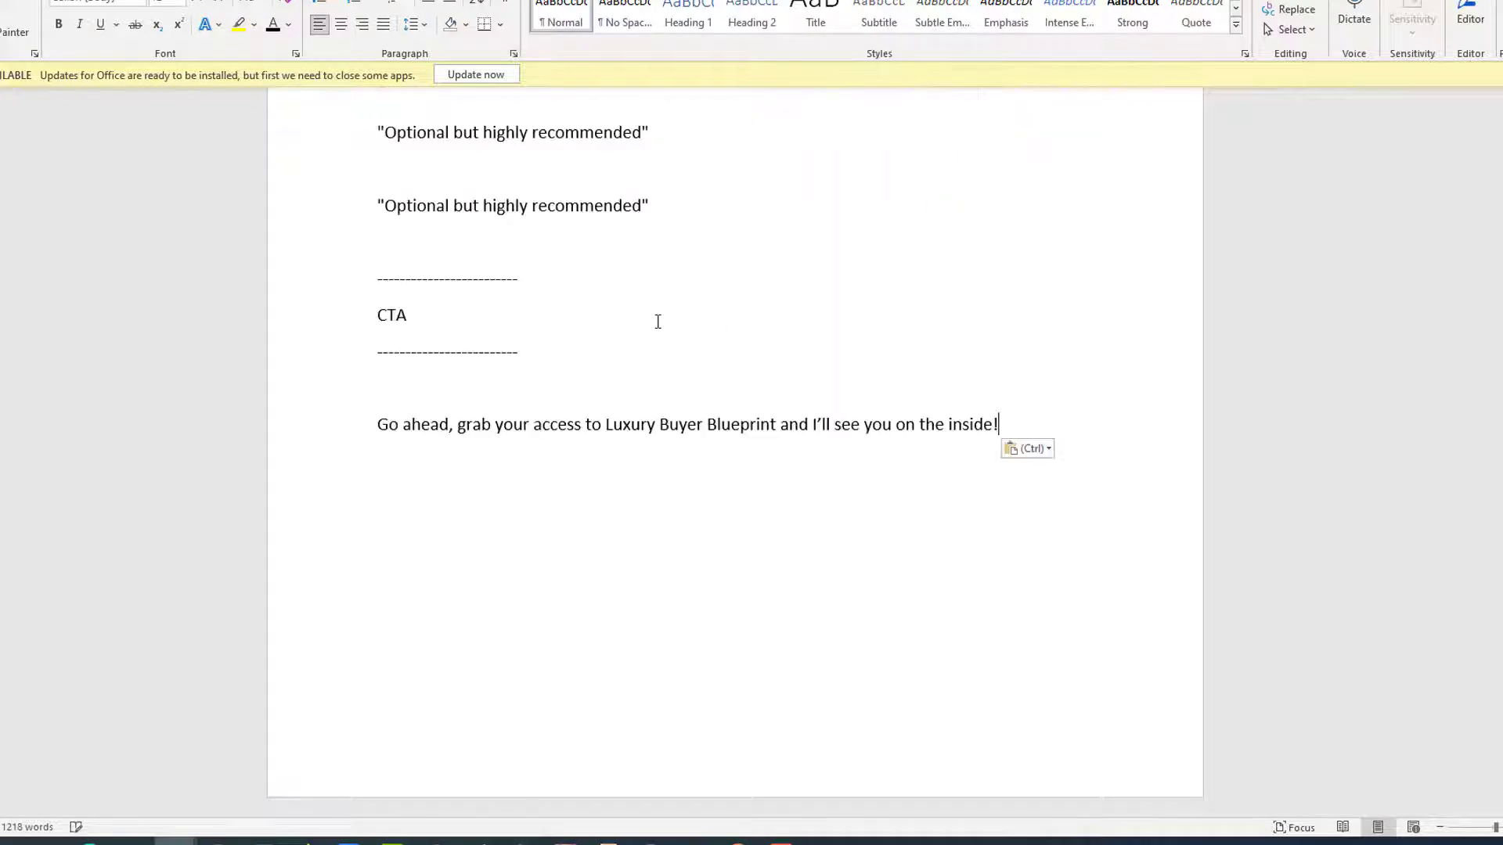
pyautogui.scroll(20, 661, 321)
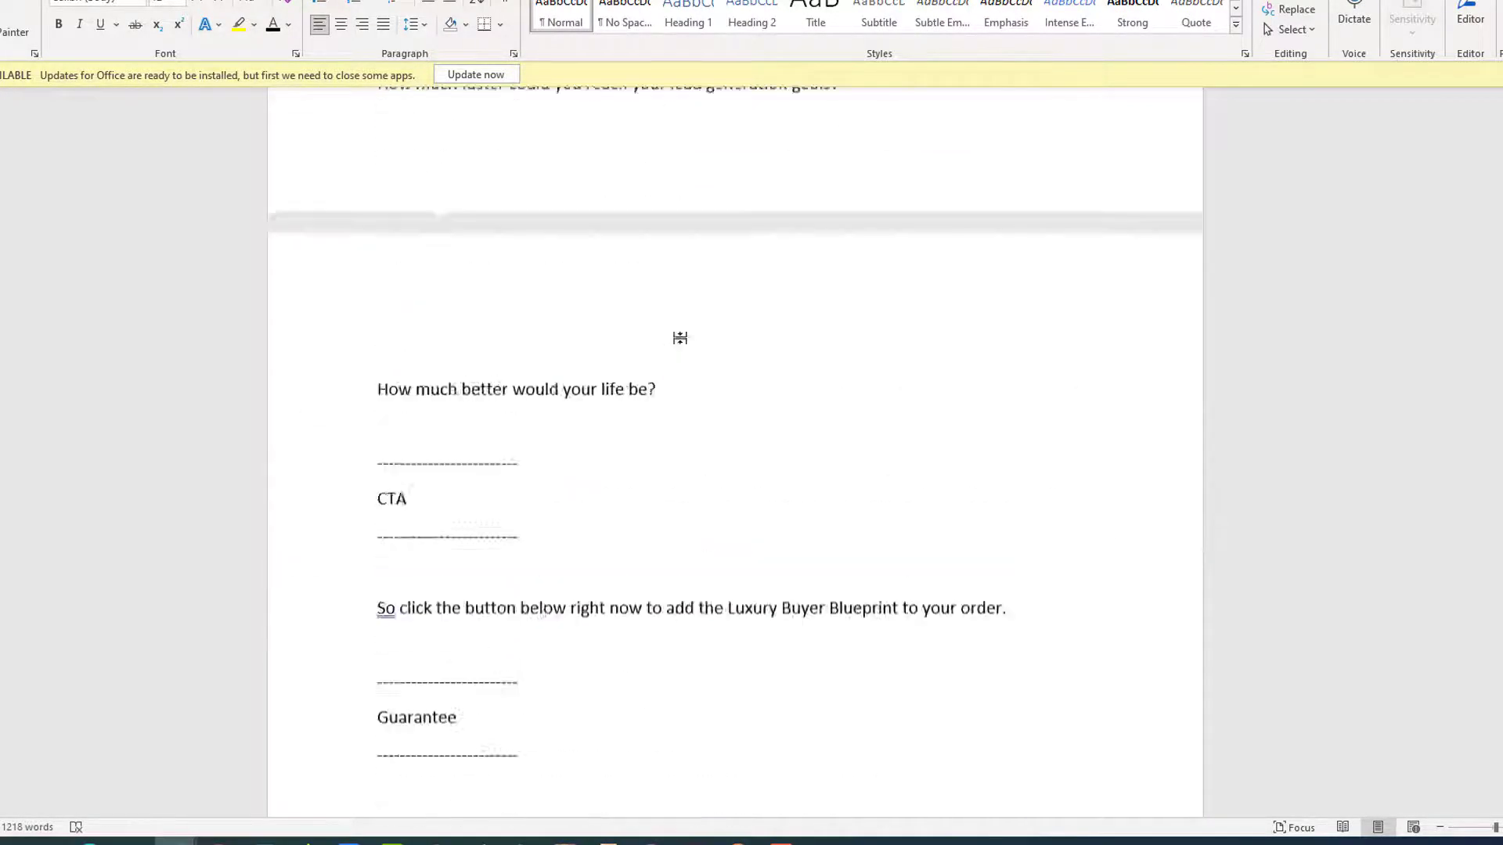
# - Delete the "Confirm Decision" section label and its dashed lines directly below the OTO heading
pyautogui.scroll(20, 683, 339)
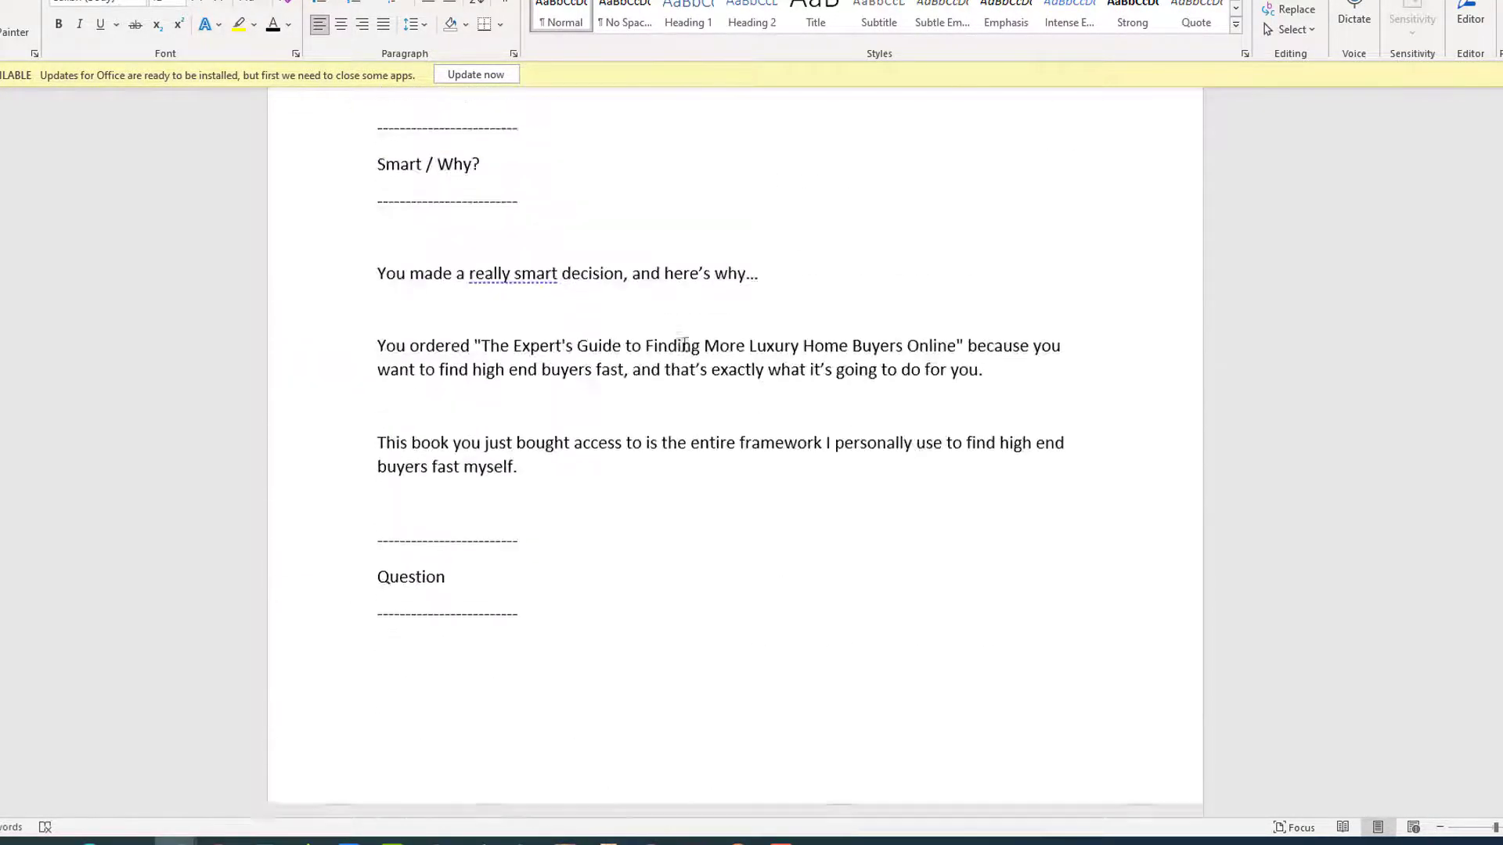
pyautogui.scroll(2, 234, 329)
pyautogui.scroll(-3, 297, 313)
pyautogui.click(325, 297)
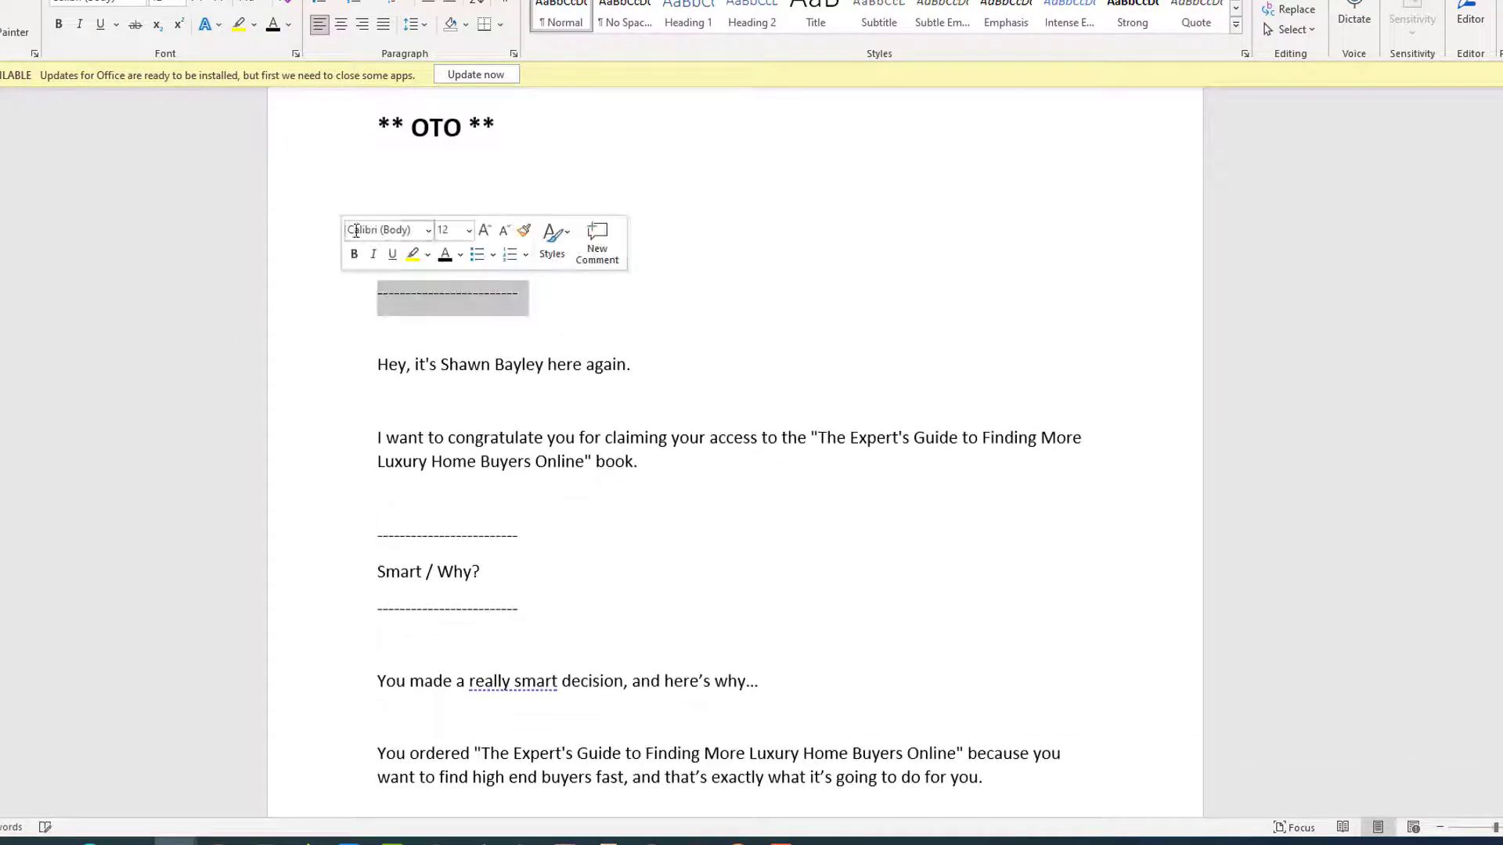
pyautogui.moveTo(377, 220); pyautogui.dragTo(595, 311)
pyautogui.press('Delete')
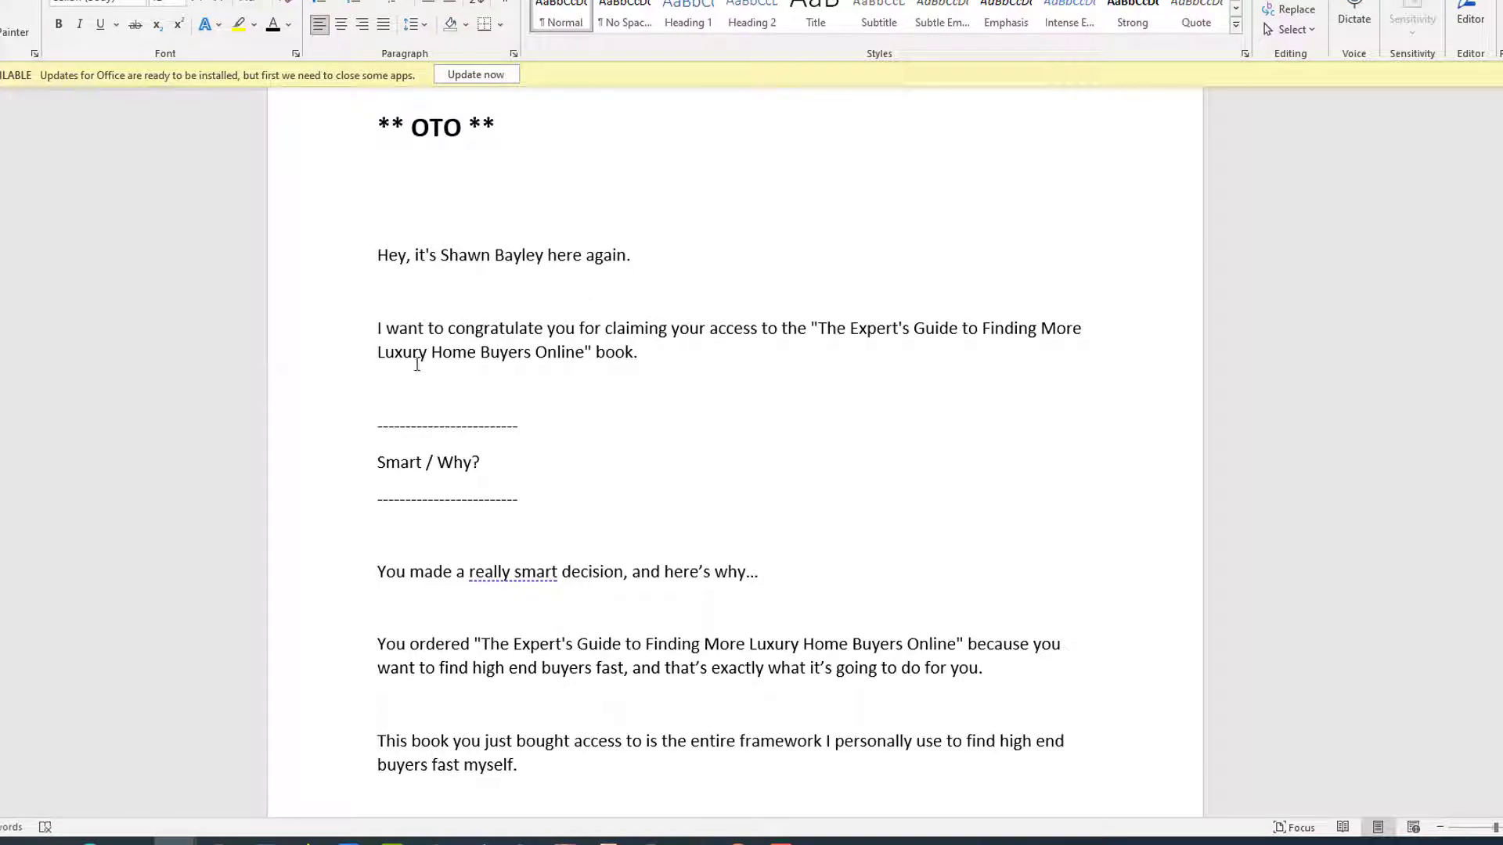
# - Remove the word "book." after the quoted guide title in the congratulations sentence
pyautogui.click(599, 352)
pyautogui.hotkey('shift', 'End')
pyautogui.press('Delete')
# - Delete the "Smart / Why?" section label with its dashed lines above "You made a really smart decision"
pyautogui.moveTo(349, 425); pyautogui.dragTo(550, 480)
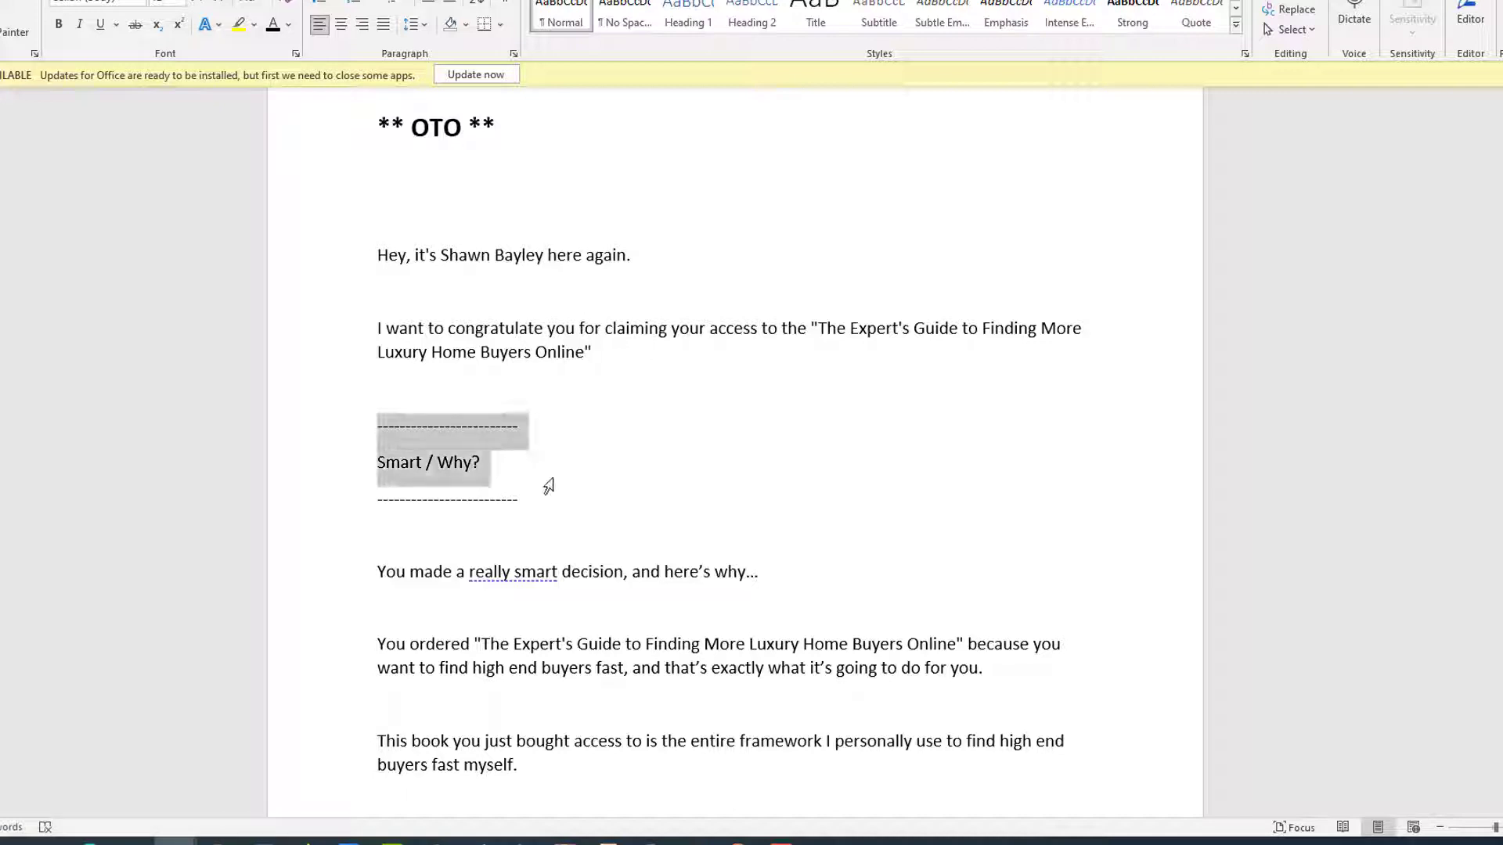
pyautogui.press('Delete')
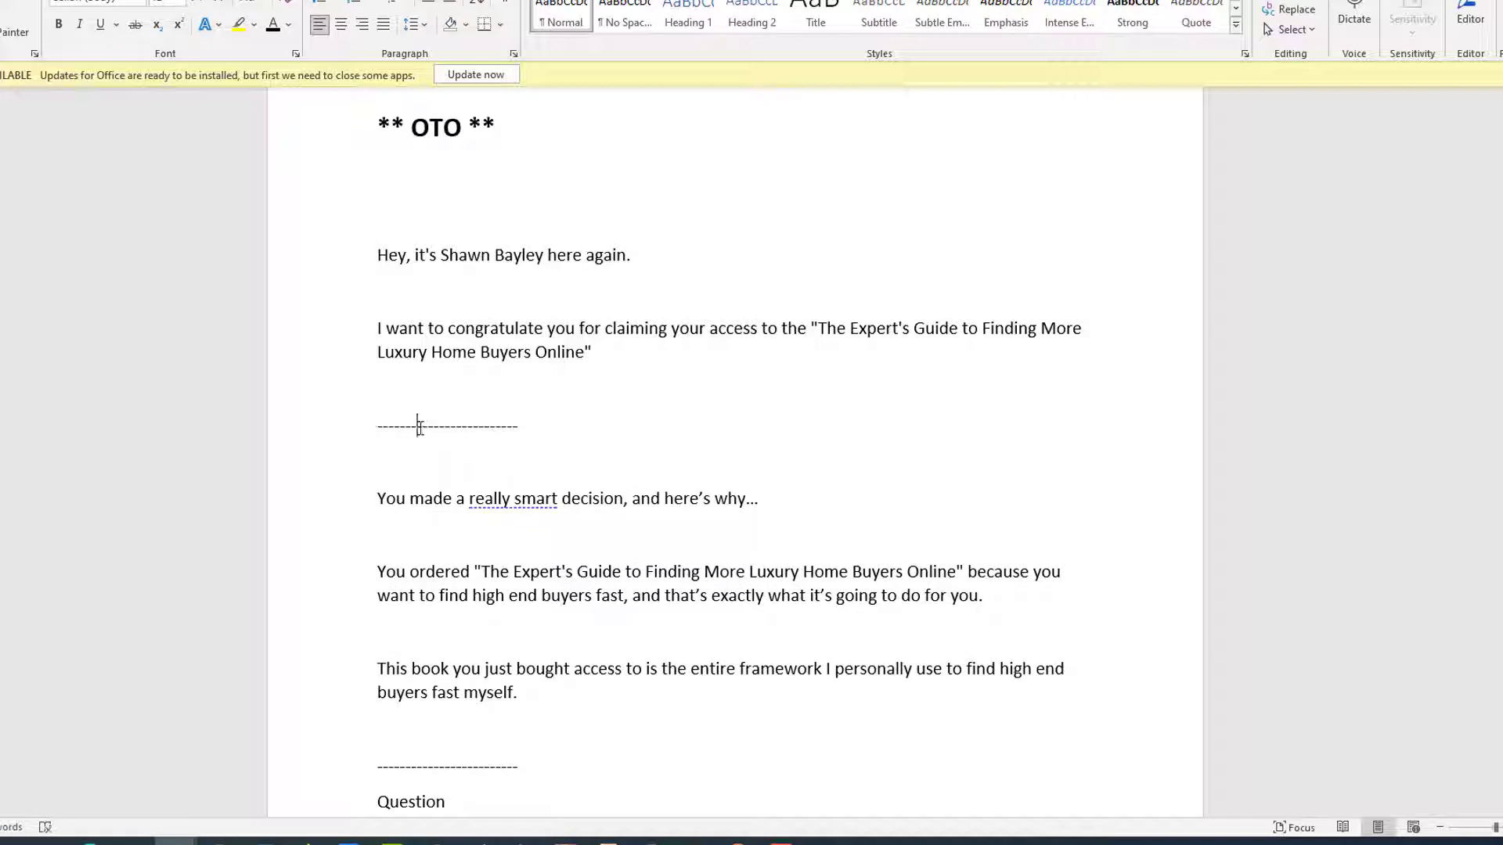
pyautogui.tripleClick(420, 428)
pyautogui.press('Delete')
pyautogui.press('Delete')
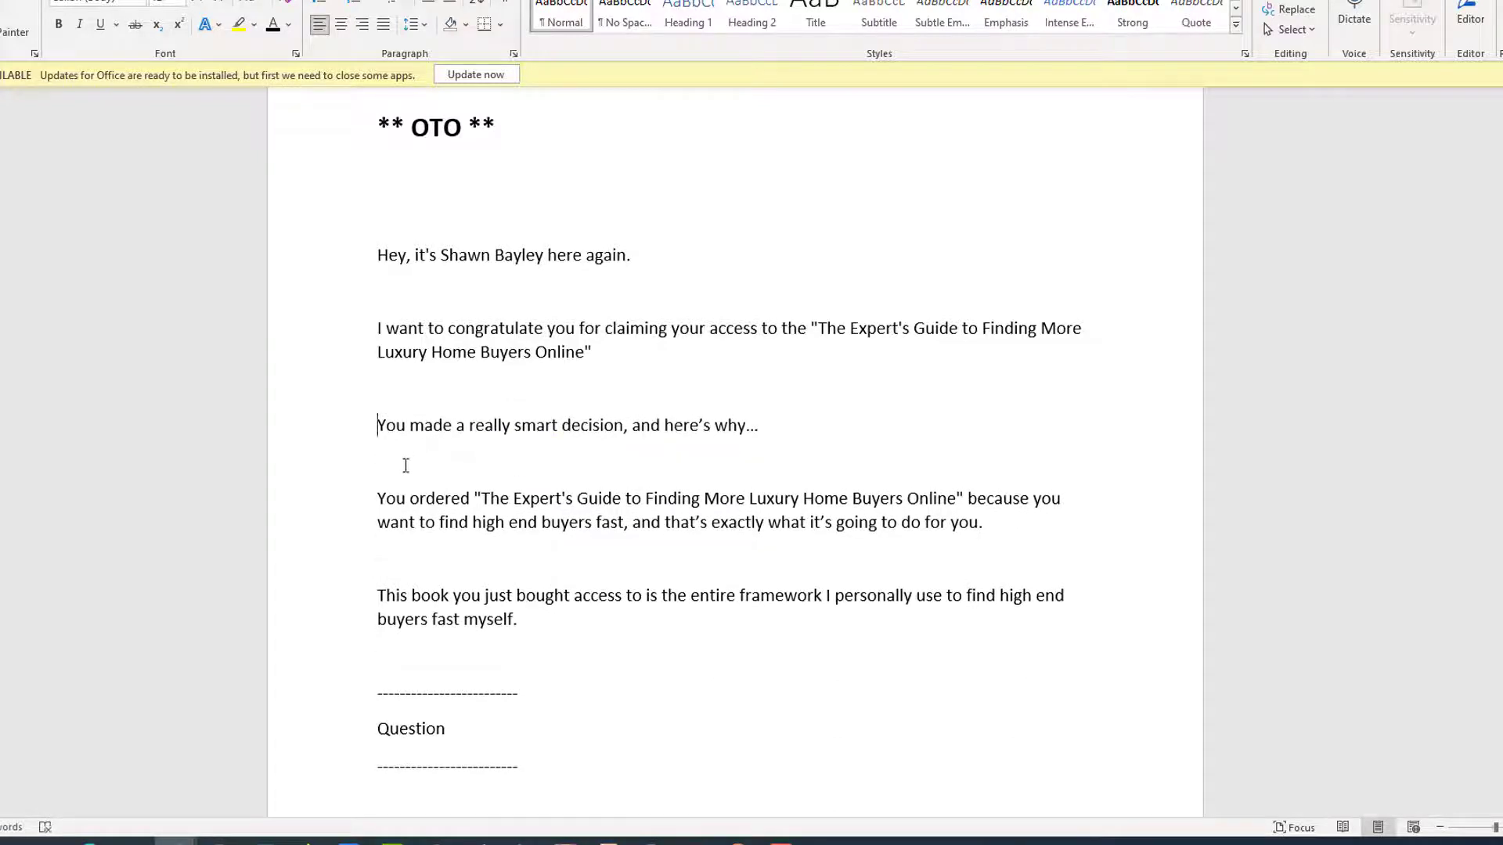
# - Delete the "Question" and "Next / More" section labels together with their dashed lines
pyautogui.scroll(-3, 406, 465)
pyautogui.moveTo(519, 480); pyautogui.dragTo(598, 563)
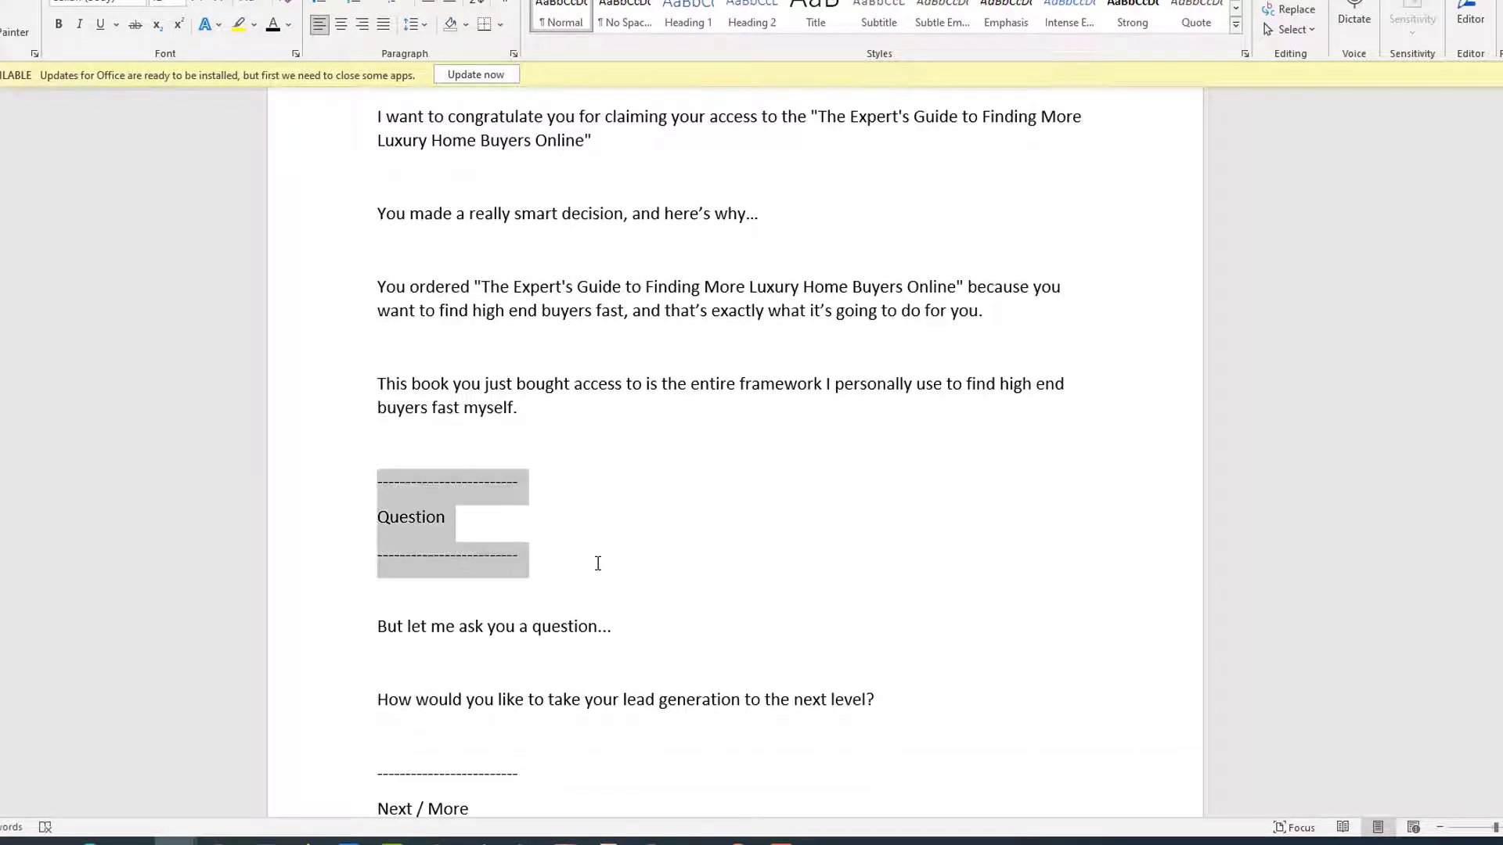
pyautogui.press('Delete')
pyautogui.press('Delete')
pyautogui.scroll(-2, 357, 455)
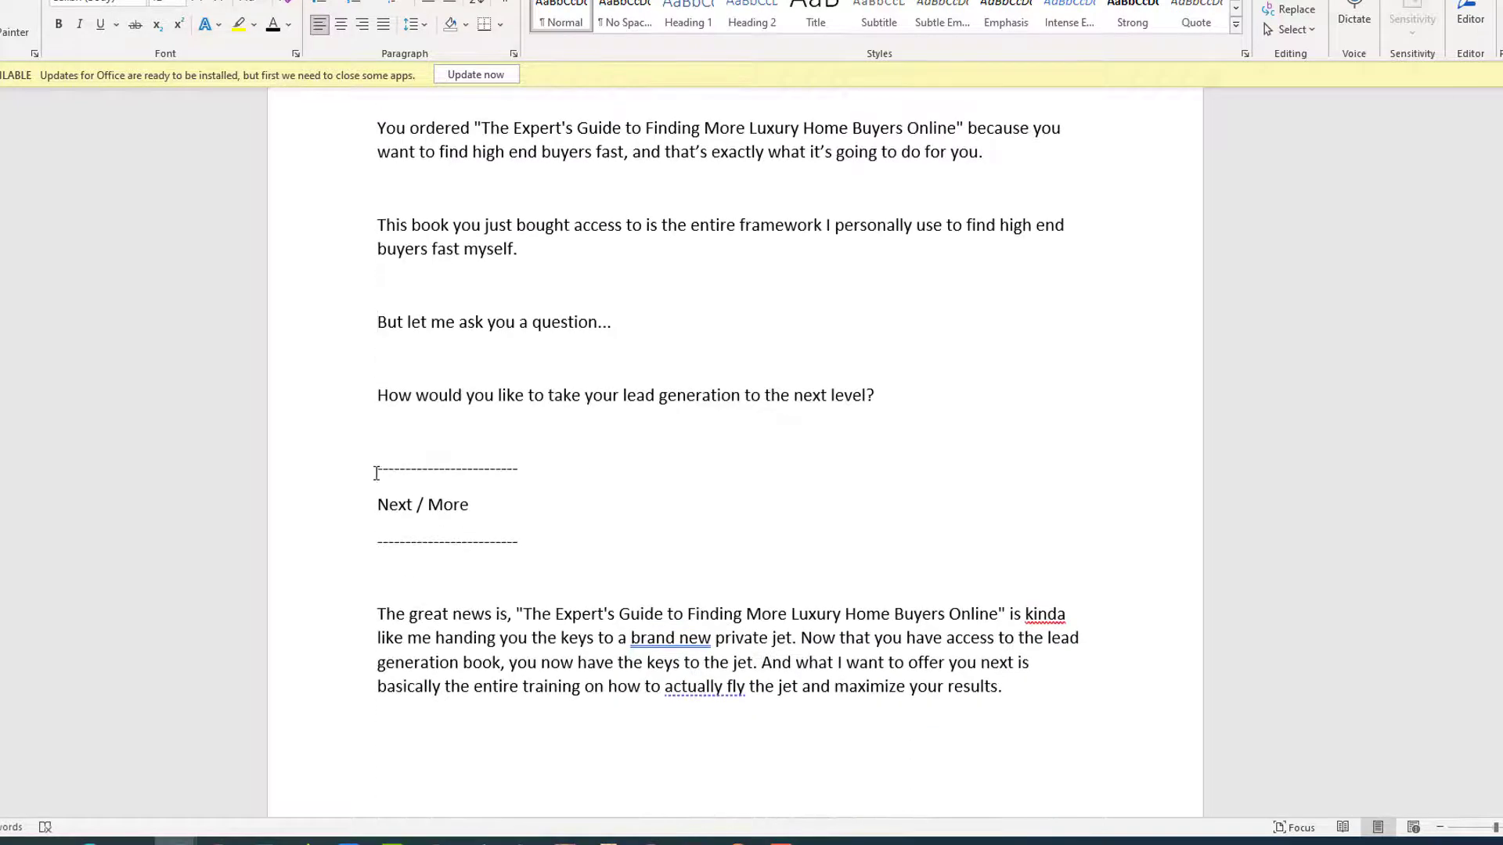
pyautogui.moveTo(377, 473); pyautogui.dragTo(573, 560)
pyautogui.press('Delete')
# - Delete the "Exclusive" and "Results Fast / Speed" section labels together with their dashed lines
pyautogui.scroll(-8, 326, 500)
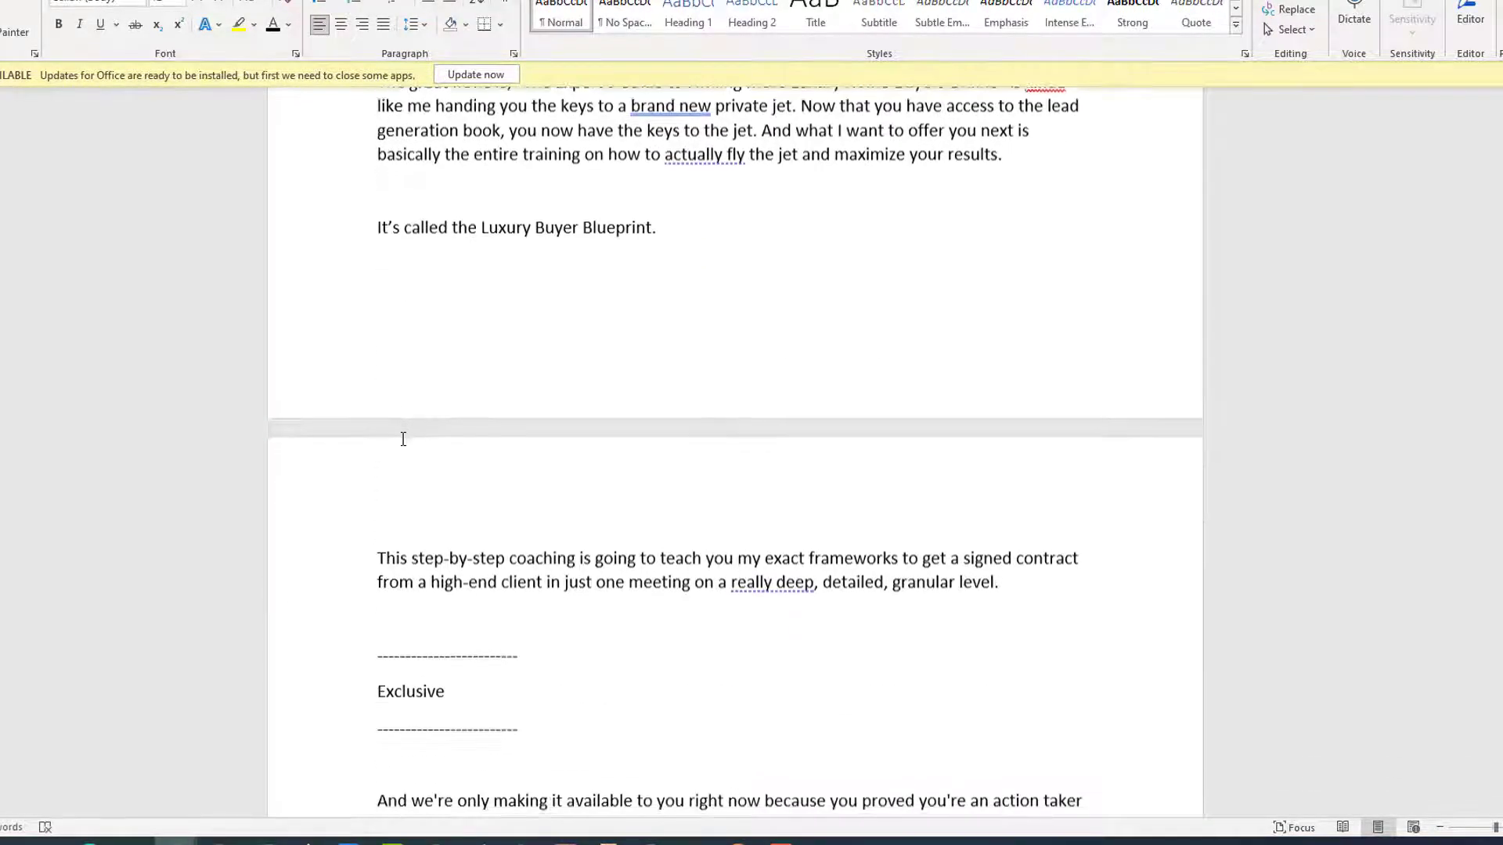
pyautogui.scroll(-2, 387, 443)
pyautogui.moveTo(400, 554); pyautogui.dragTo(540, 627)
pyautogui.press('Delete')
pyautogui.scroll(-6, 540, 627)
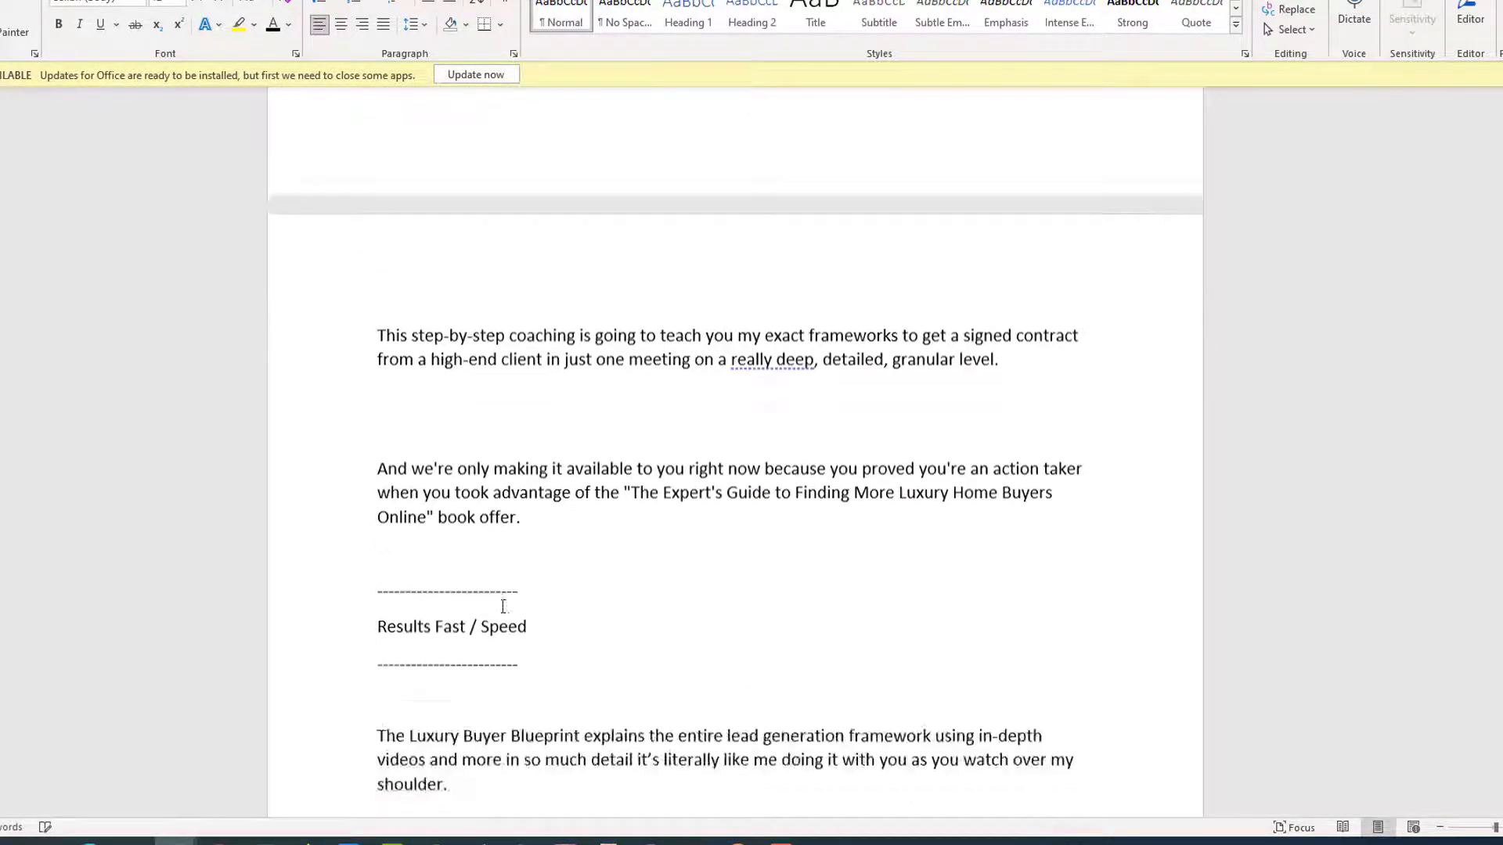
pyautogui.moveTo(339, 389); pyautogui.dragTo(557, 526)
pyautogui.press('Delete')
pyautogui.scroll(-3, 349, 426)
pyautogui.press('Delete')
# - Delete the "Future Casting" label and the first "CTA" label, including their dashed lines
pyautogui.scroll(-6, 379, 501)
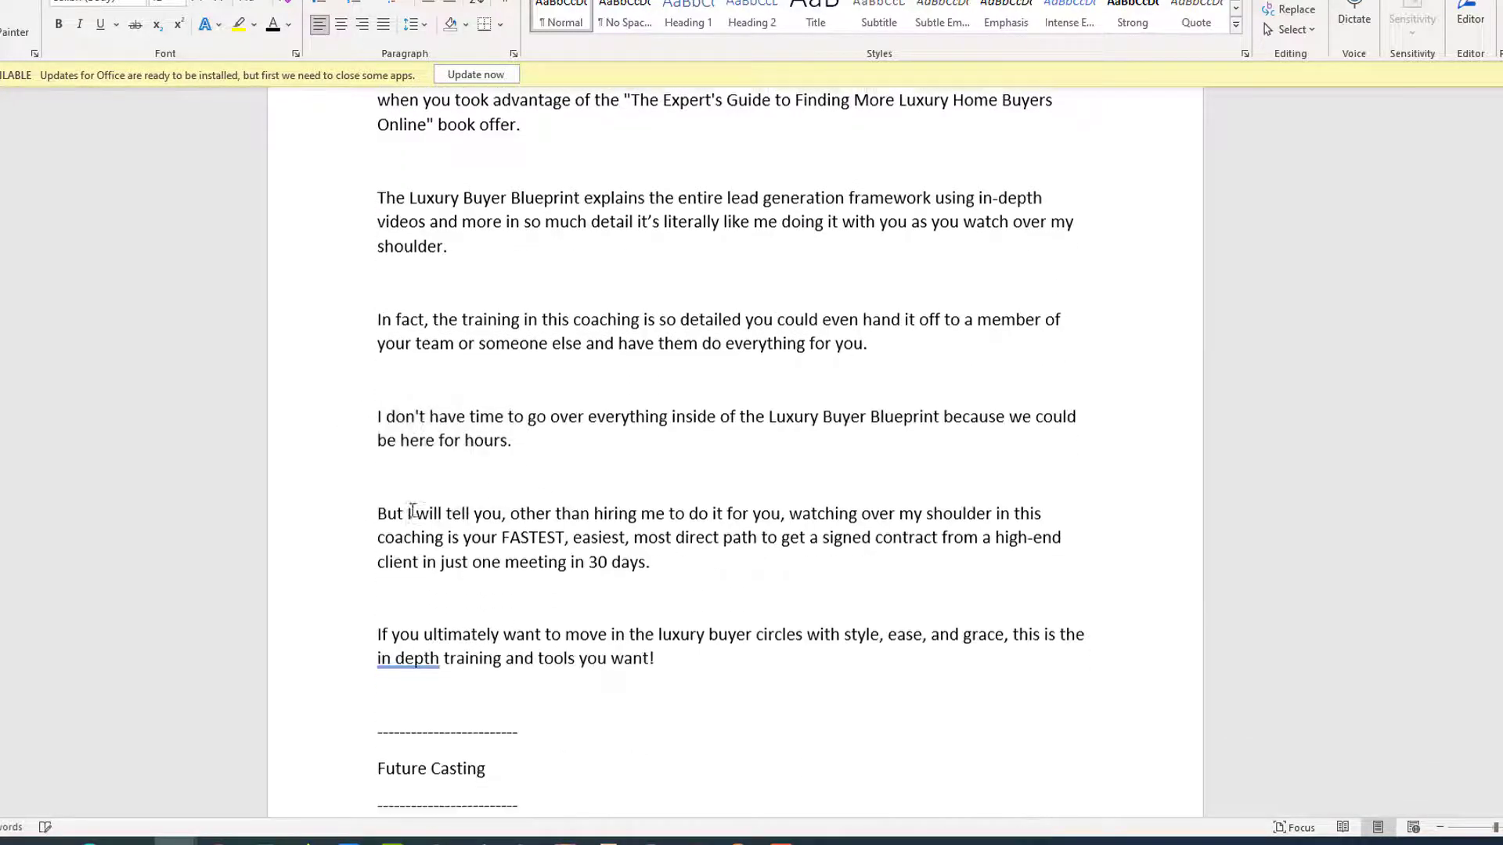
pyautogui.moveTo(376, 456); pyautogui.dragTo(516, 523)
pyautogui.press('Delete')
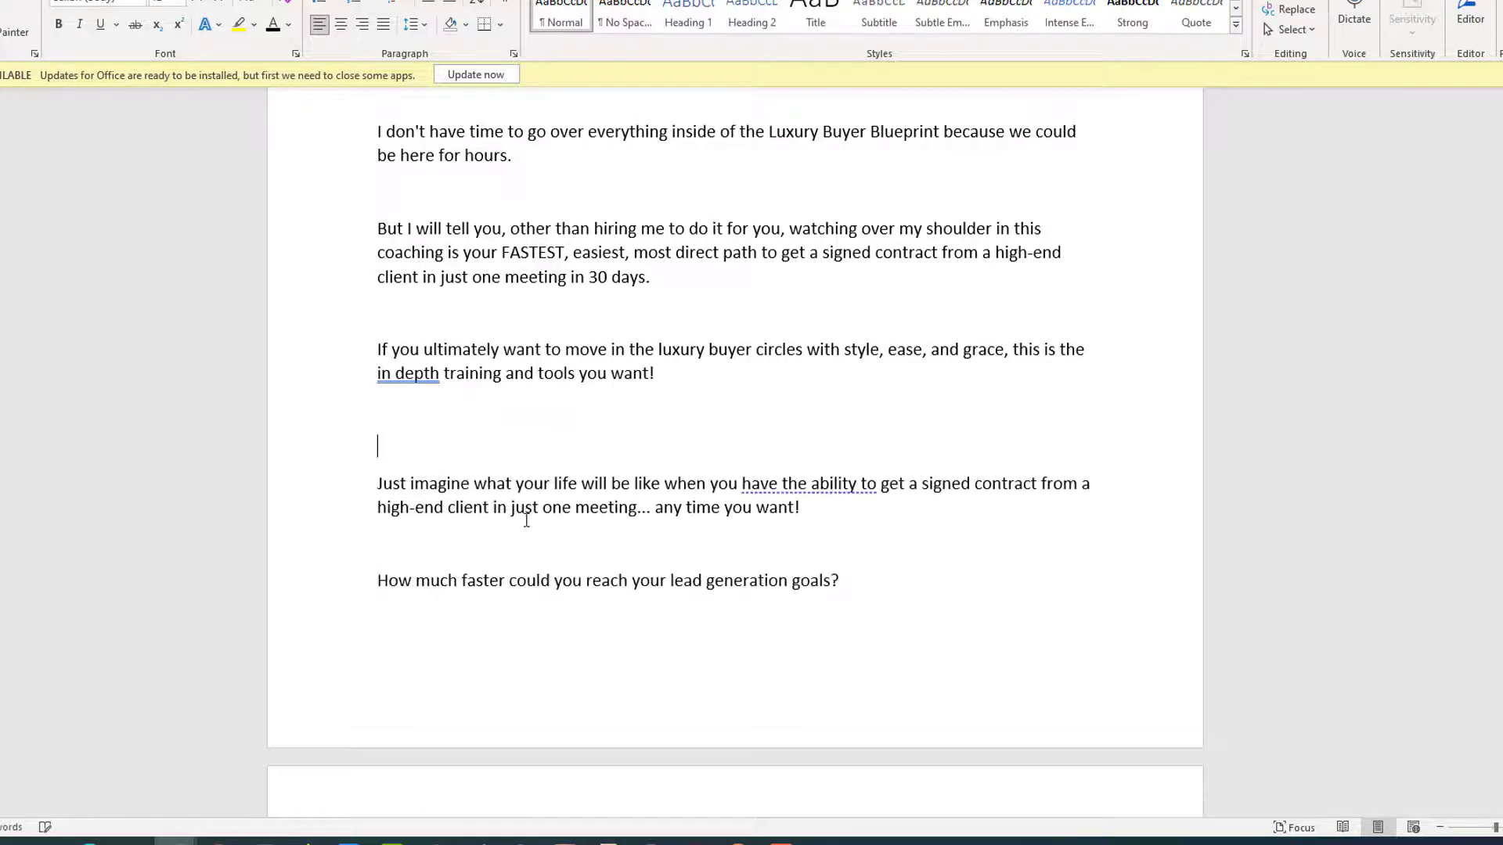
pyautogui.scroll(-8, 383, 485)
pyautogui.press('Delete')
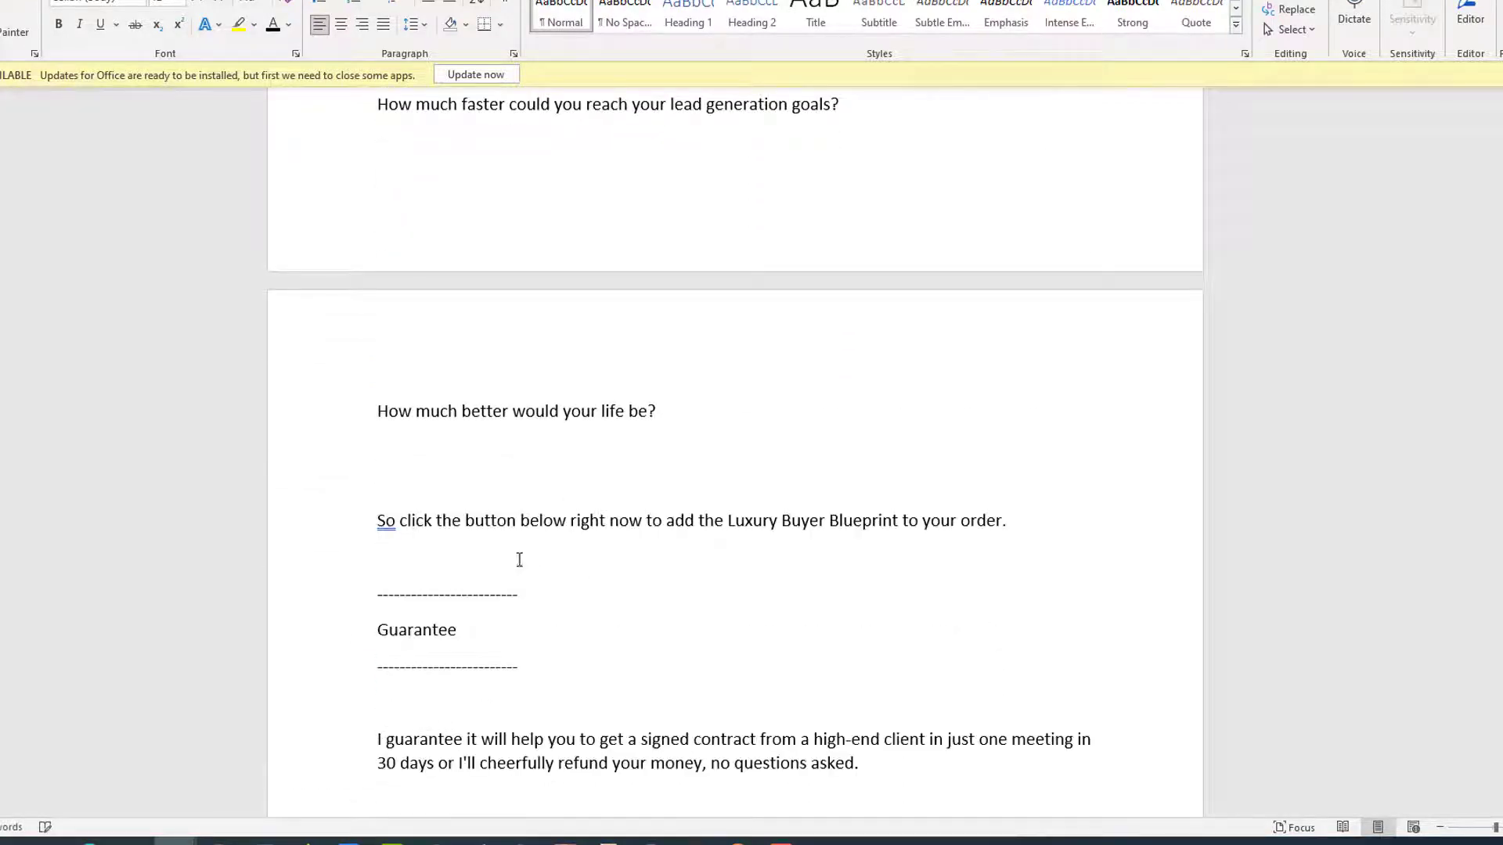
# - Delete the "Guarantee" and "Value Stacking" section labels around the guarantee paragraph, with their dashed lines
pyautogui.scroll(-3, 517, 557)
pyautogui.moveTo(374, 415); pyautogui.dragTo(518, 522)
pyautogui.press('Delete')
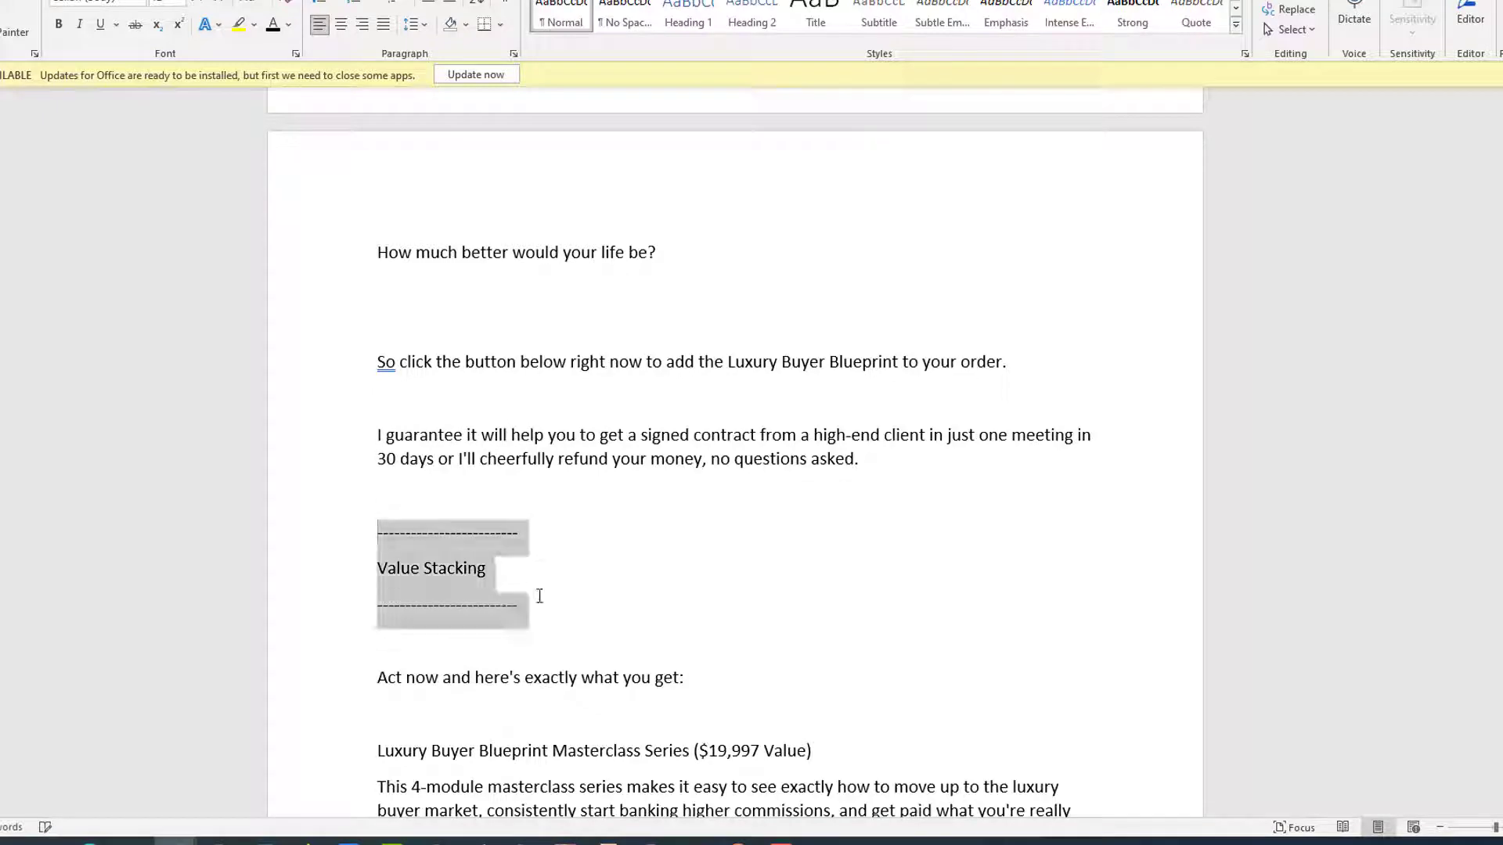
pyautogui.press('Delete')
# - Delete the "Scarcity" label and the "CTA" label after the one-time offer paragraph, with their dashed lines
pyautogui.scroll(-2, 410, 519)
pyautogui.scroll(-10, 404, 515)
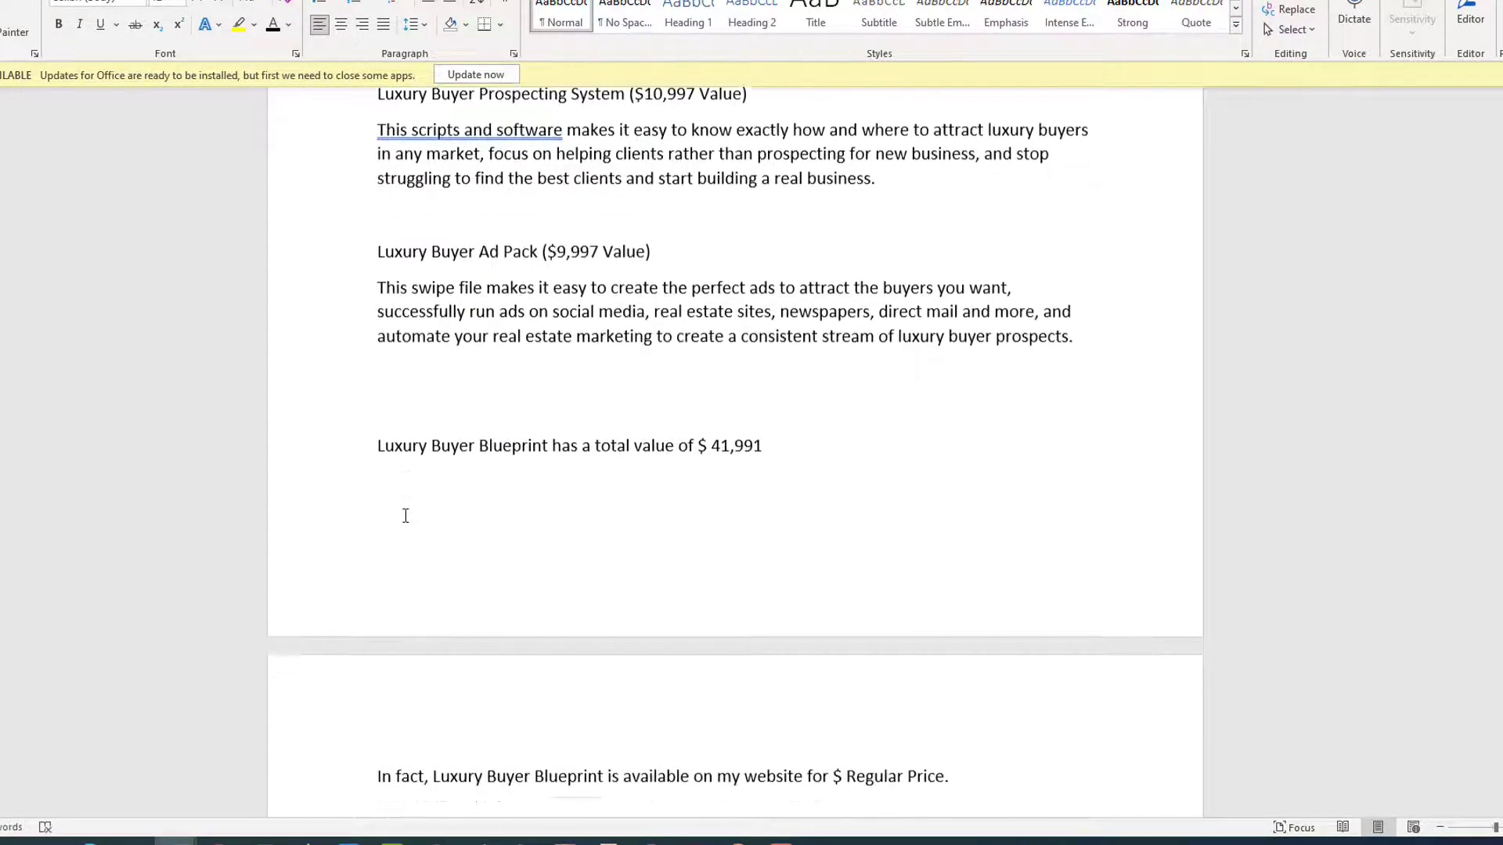
pyautogui.moveTo(386, 288); pyautogui.dragTo(528, 368)
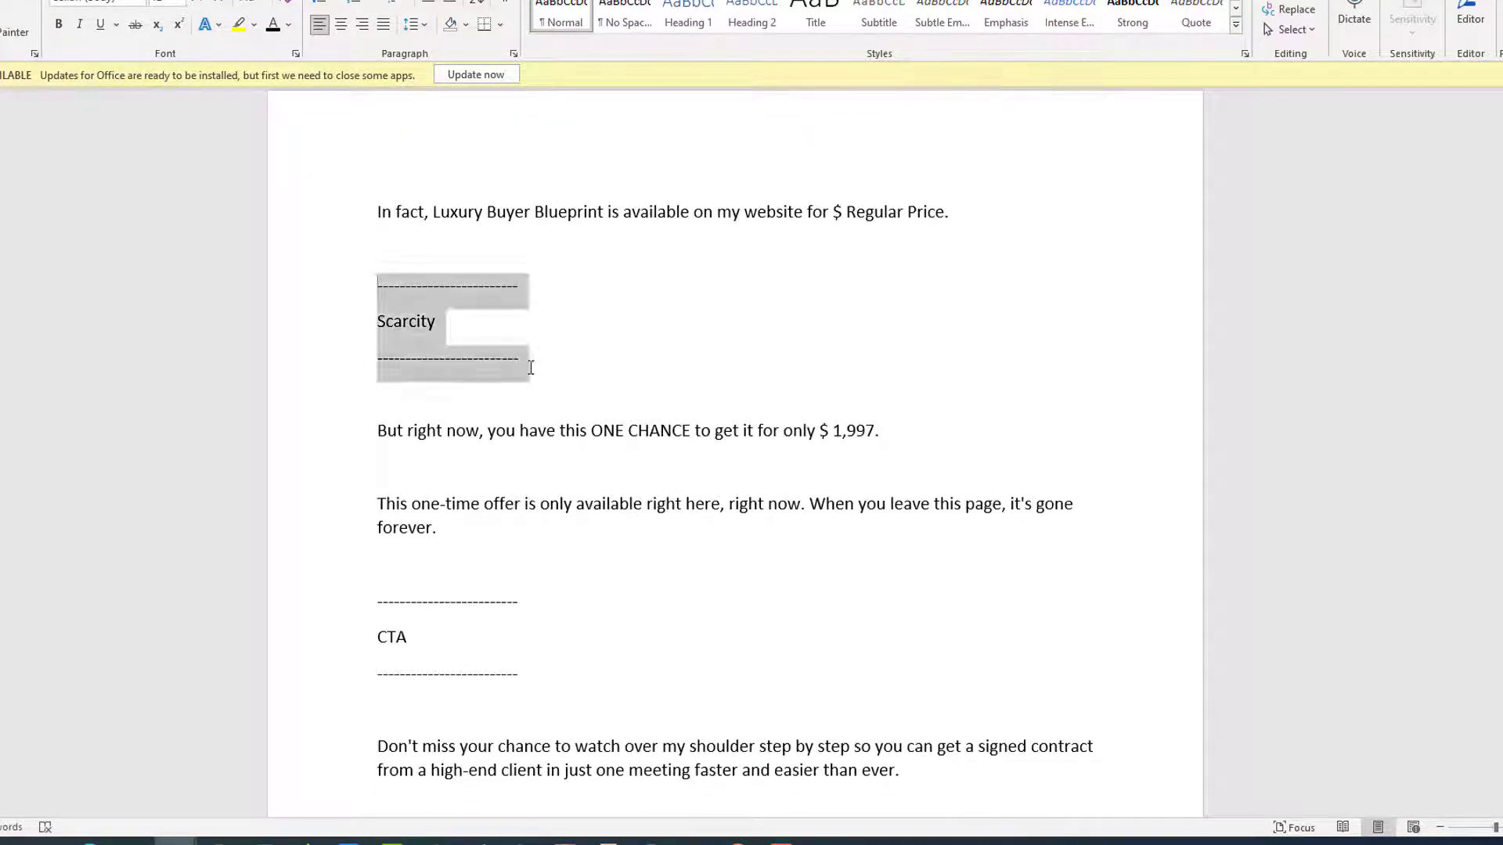
pyautogui.press('BackSpace')
pyautogui.moveTo(377, 483); pyautogui.dragTo(528, 579)
pyautogui.press('BackSpace')
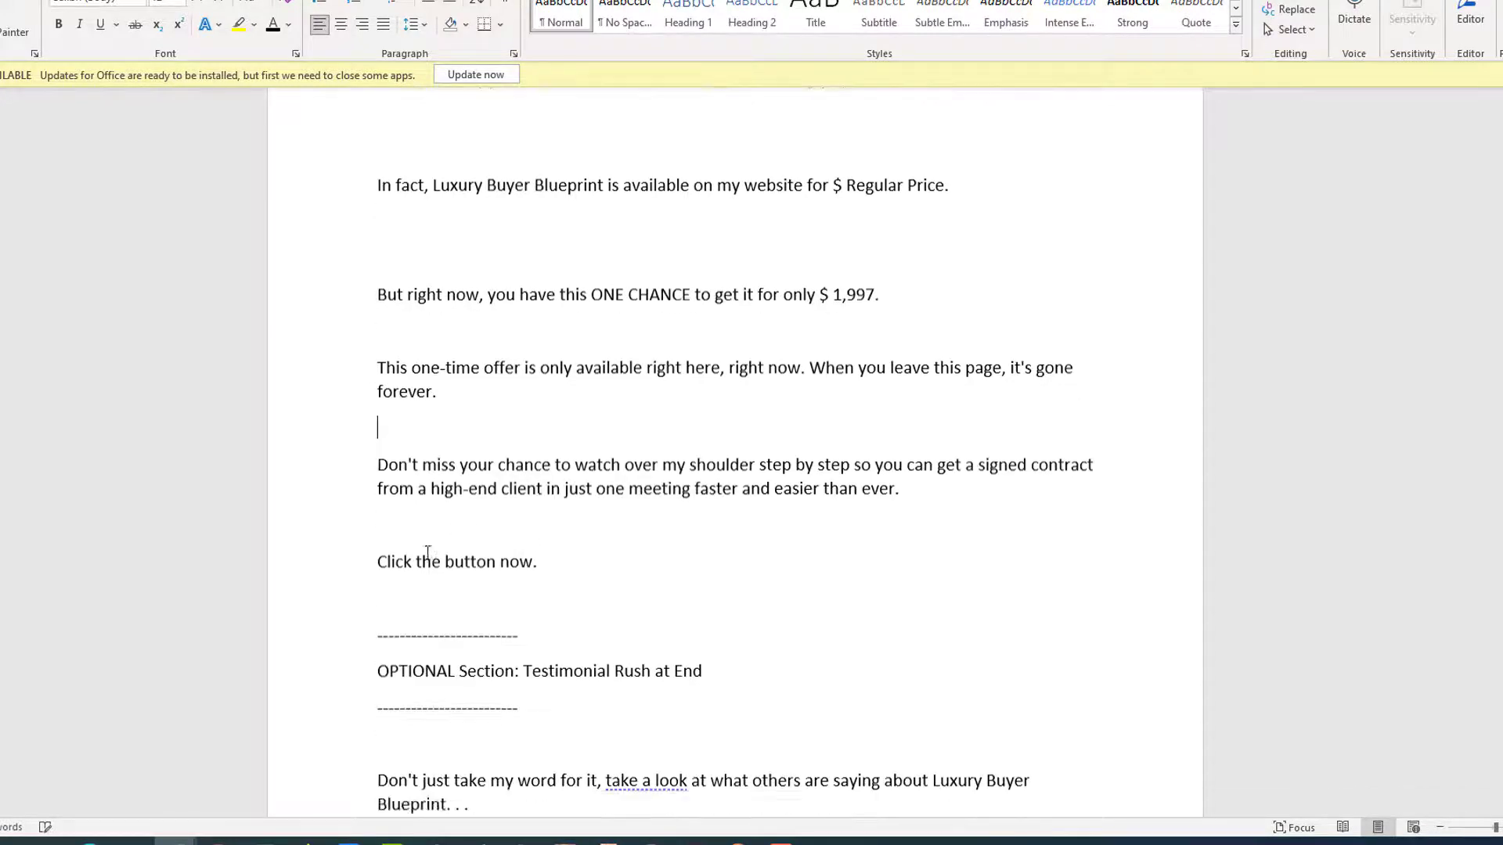
pyautogui.scroll(-3, 521, 563)
pyautogui.click(362, 403)
pyautogui.moveTo(590, 468); pyautogui.dragTo(590, 470)
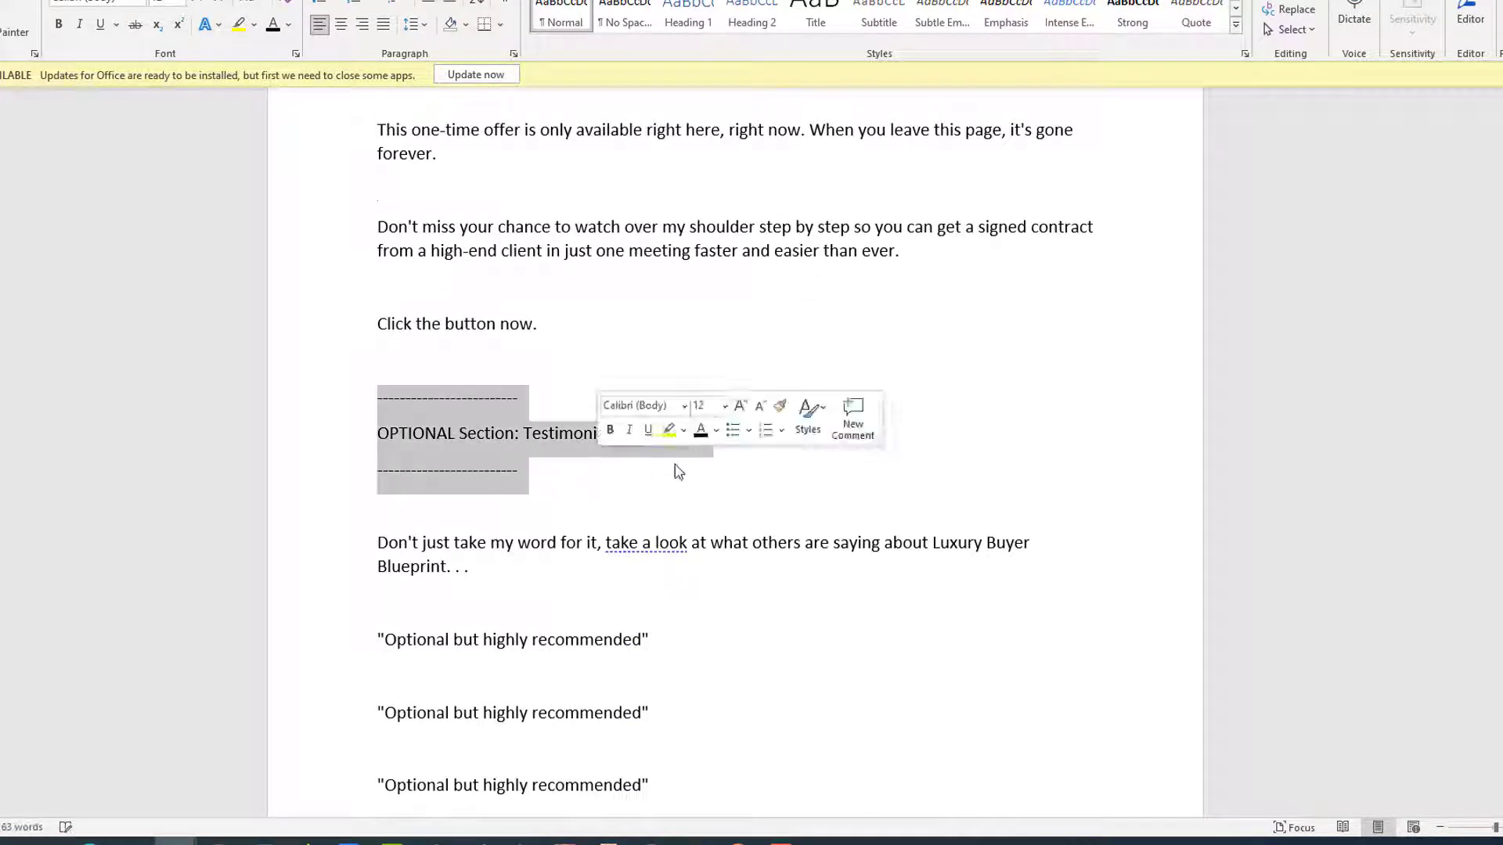
pyautogui.click(468, 359)
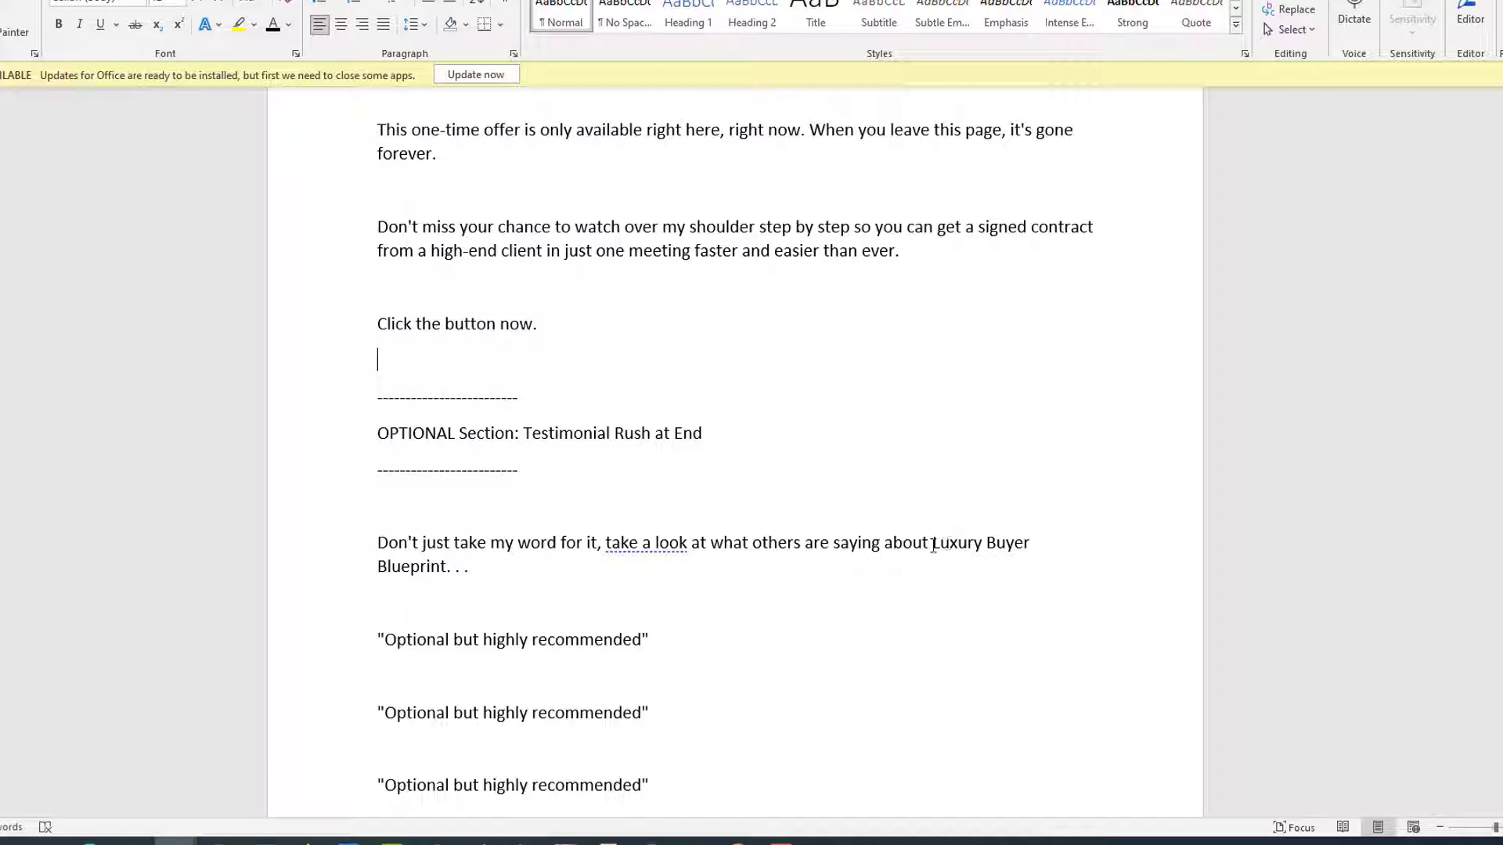
pyautogui.scroll(-3, 376, 564)
pyautogui.click(361, 438)
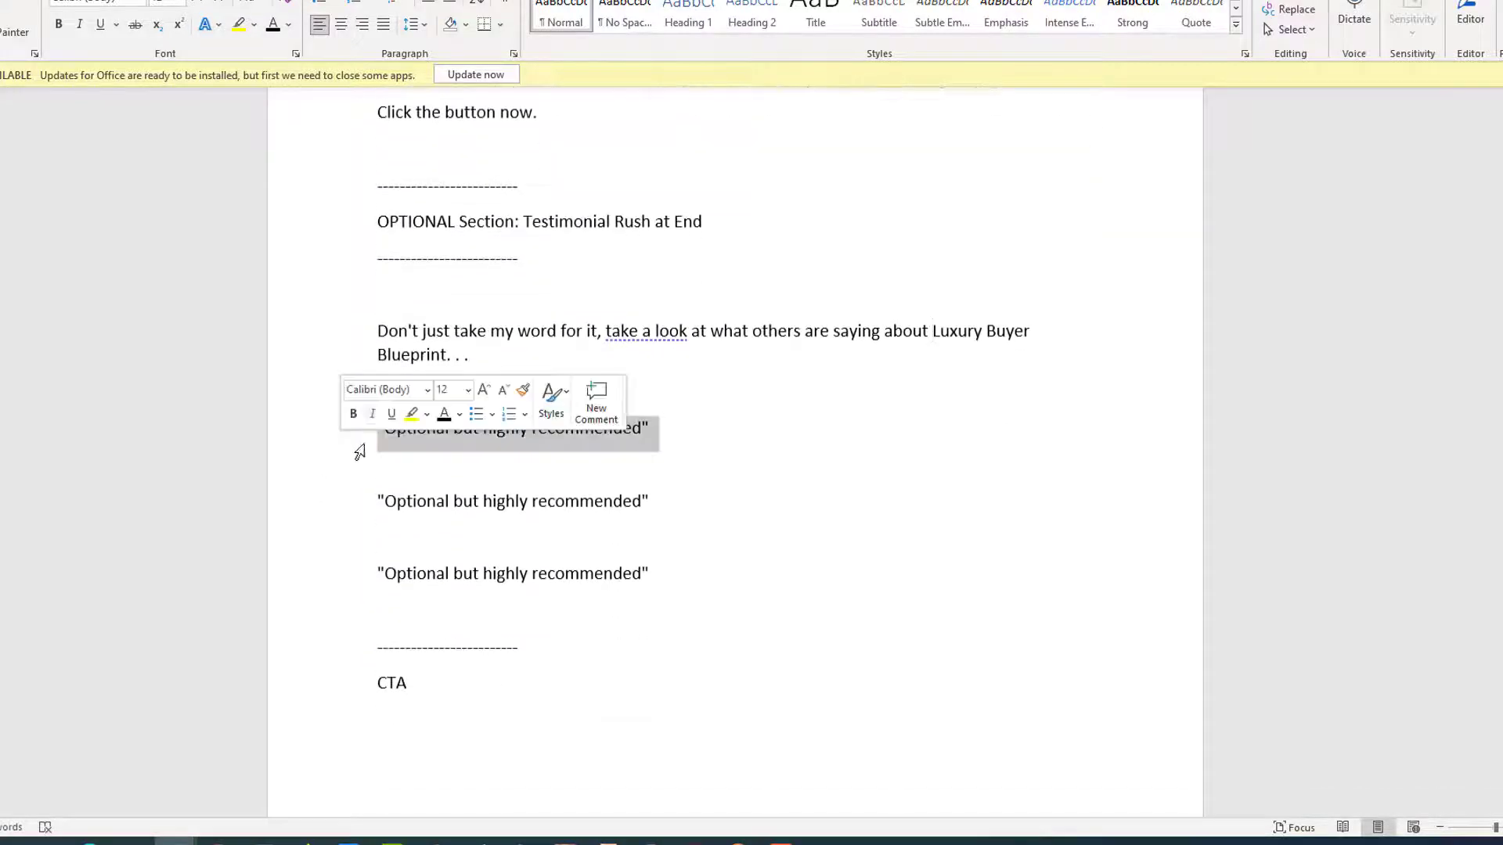
pyautogui.click(374, 415)
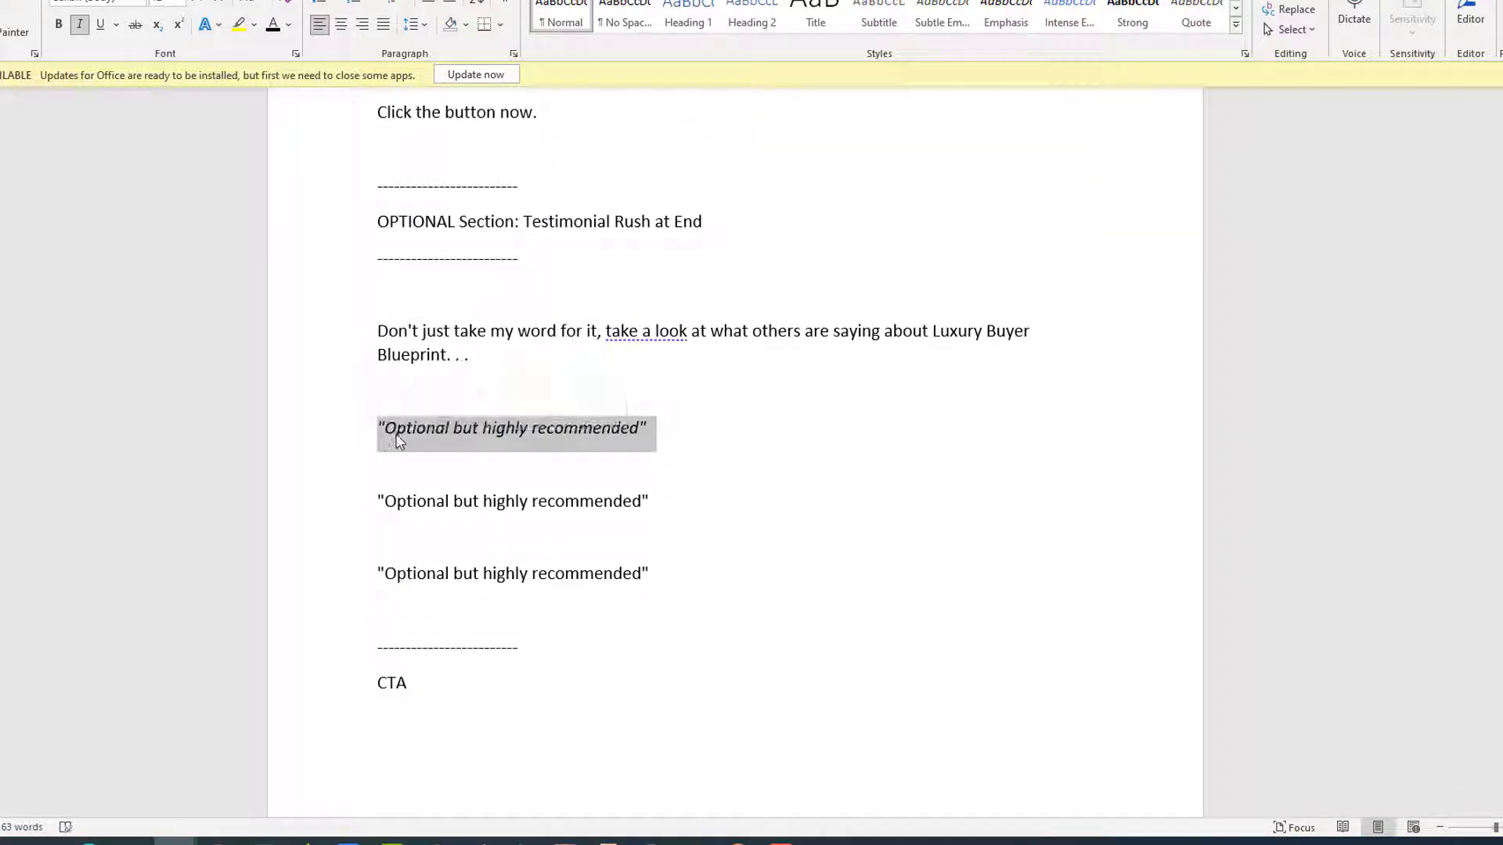
pyautogui.hotkey('ctrl', 'i')
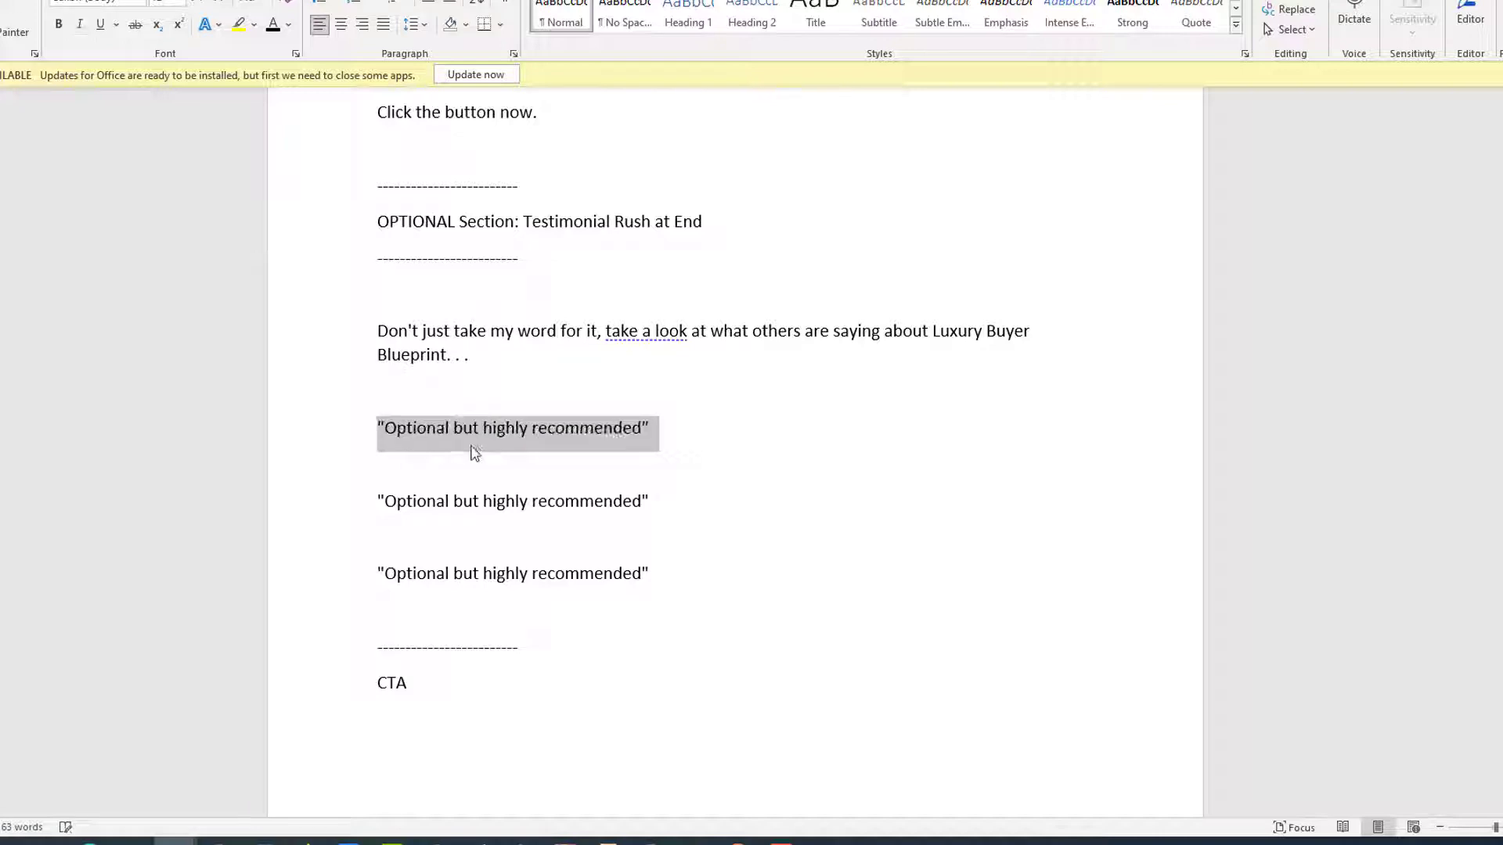
pyautogui.click(384, 429)
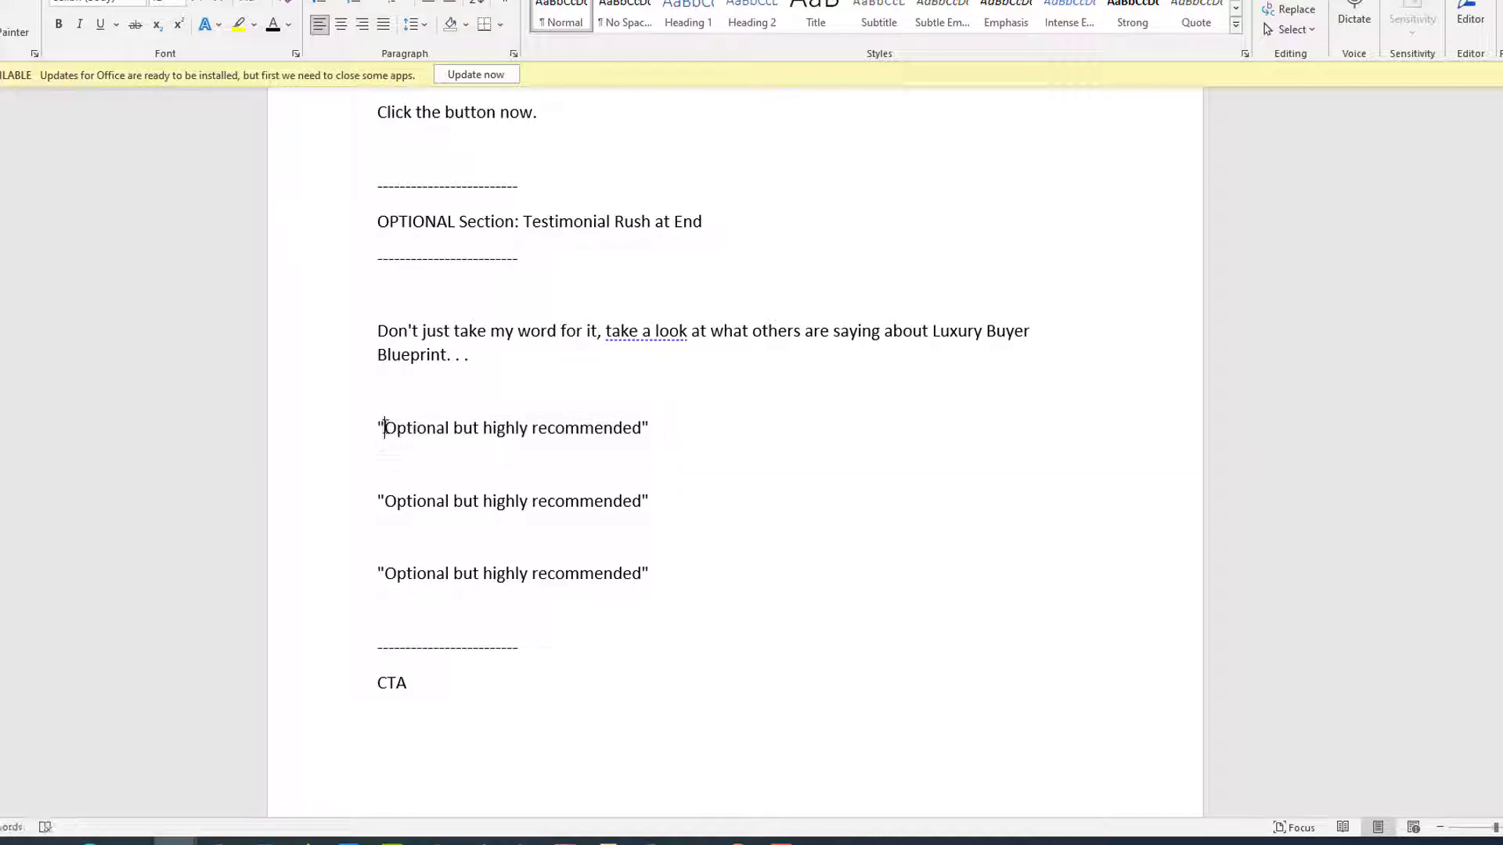
# - Copy "YES! I Want To Find More Luxury Home Buyers Online Easily" from Funnel Scripts and paste it over the final CTA label in Word, on its own line
pyautogui.click(377, 684)
pyautogui.press('super+Down')
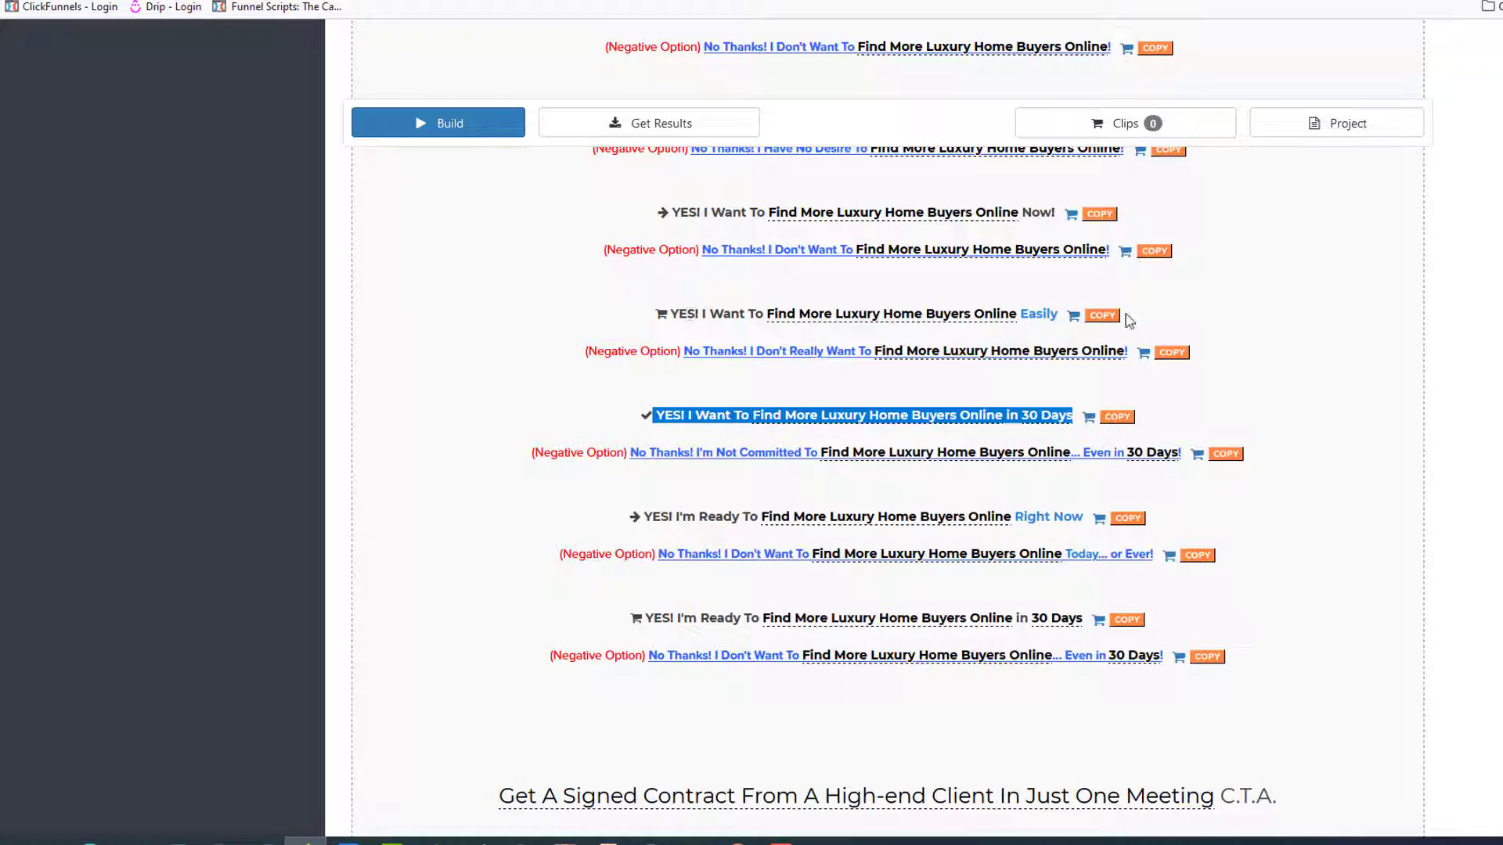
pyautogui.click(1102, 315)
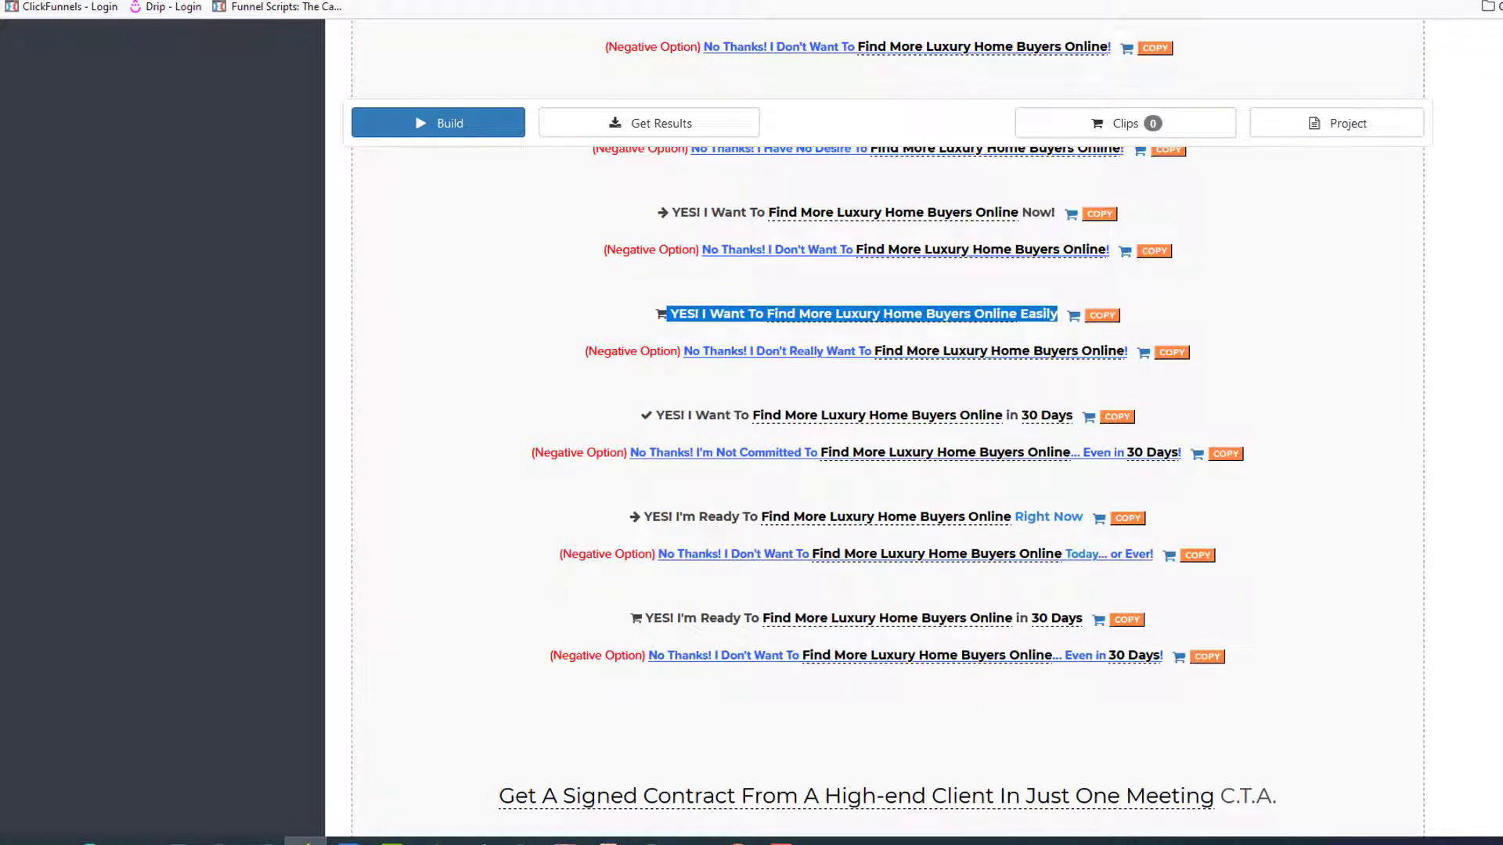
pyautogui.click(177, 841)
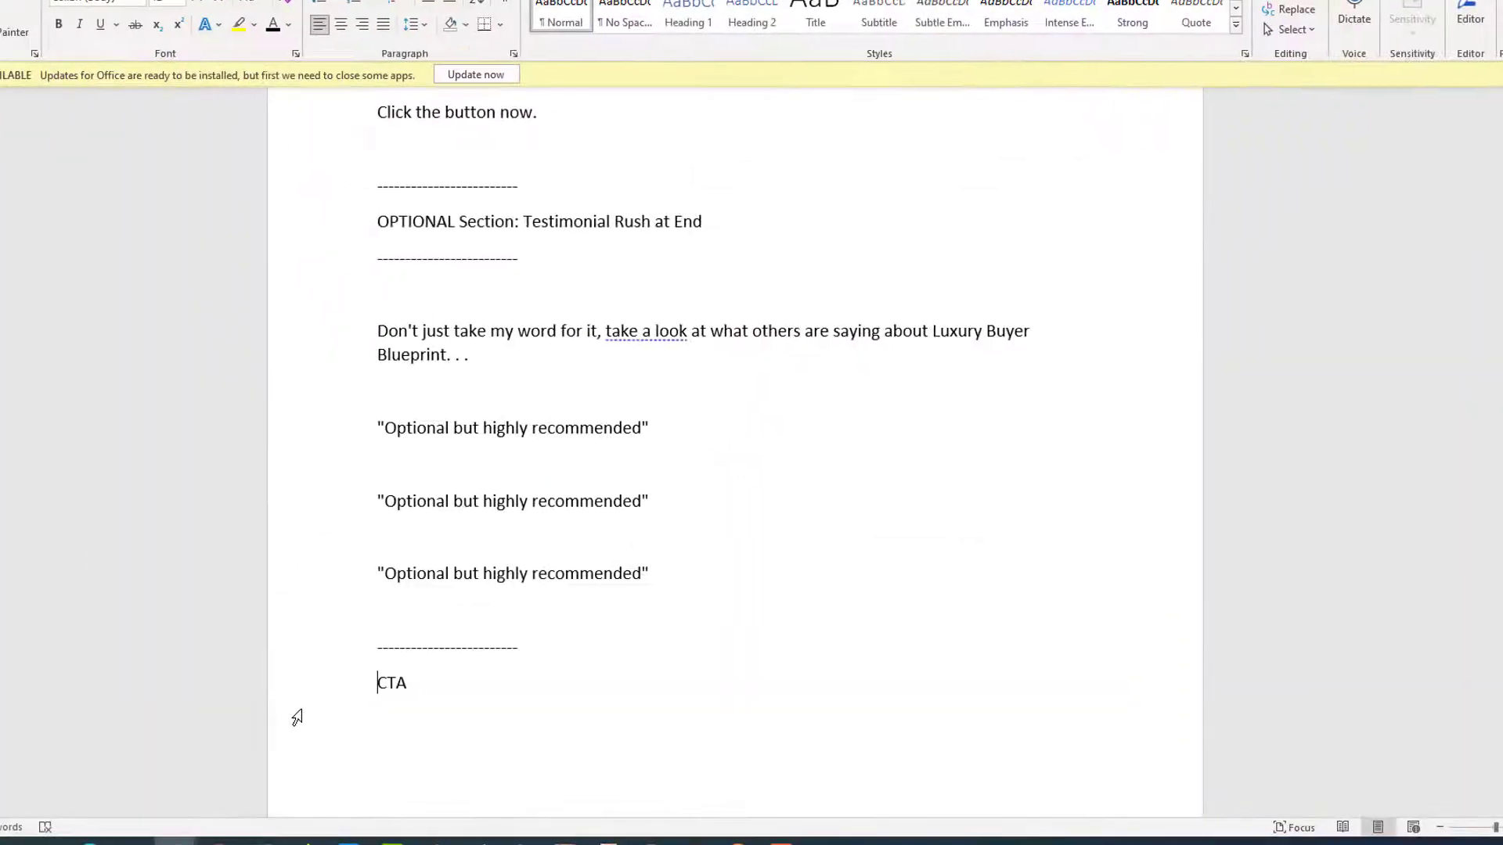
pyautogui.moveTo(377, 683); pyautogui.dragTo(422, 685)
pyautogui.hotkey('ctrl', 'v')
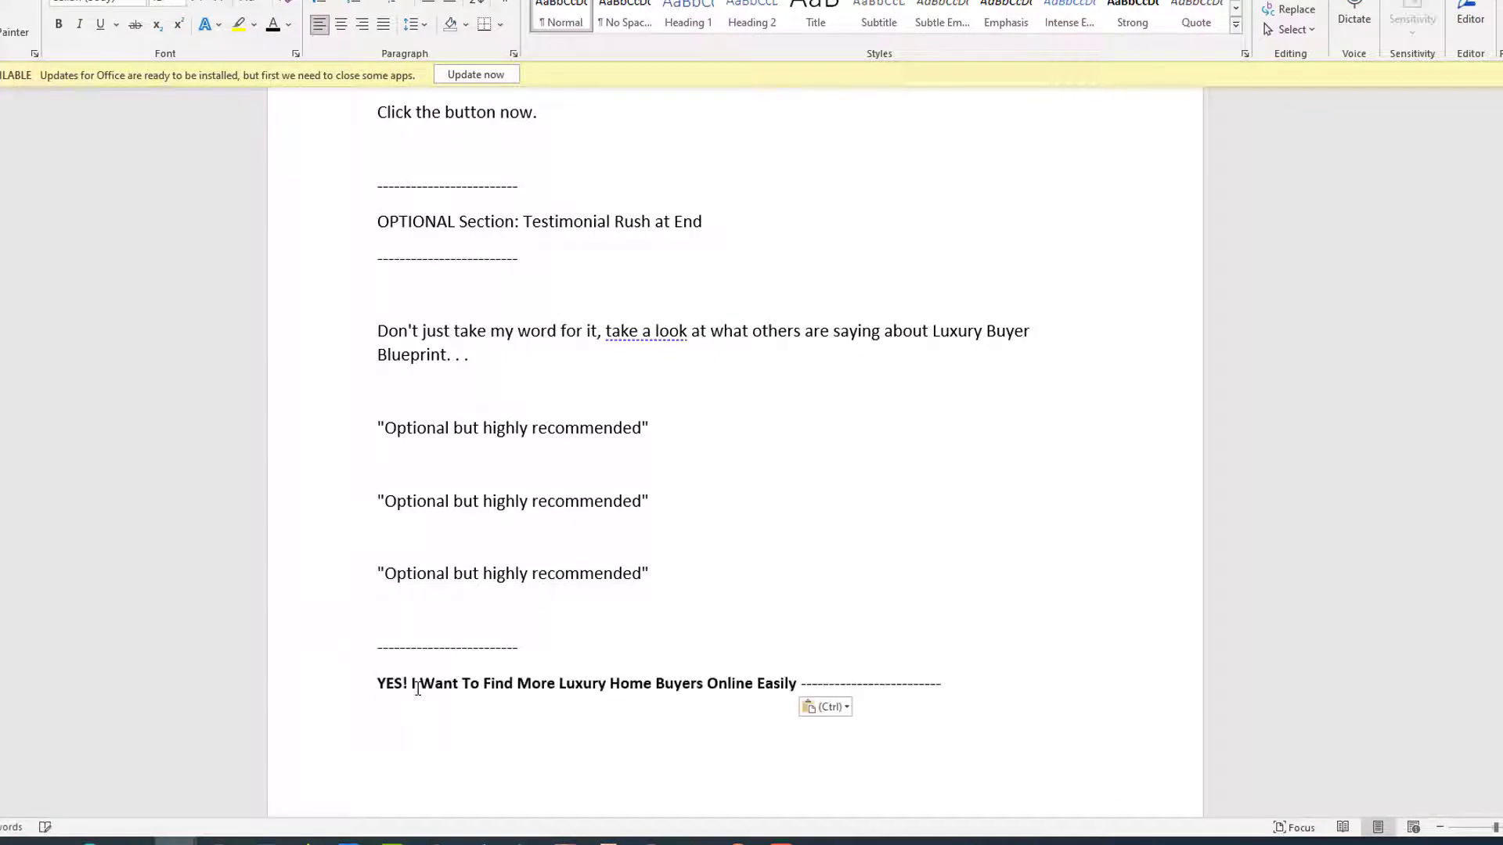
pyautogui.press('Return')
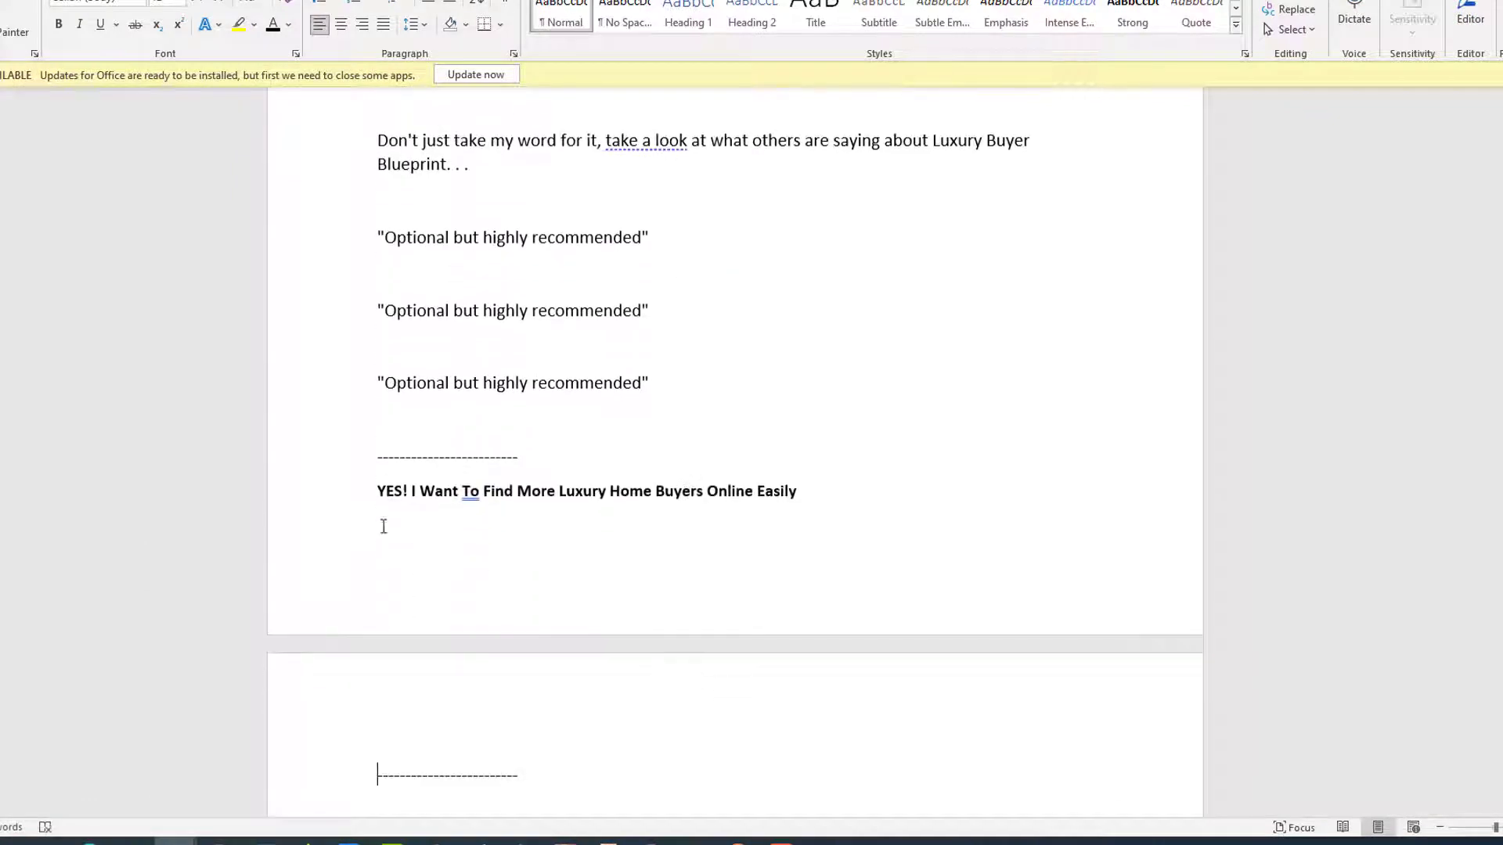
# - Reword the pasted call to action as "YES! I Want To Get 2x Results In Less Than Half The Time"
pyautogui.click(515, 492)
pyautogui.click(482, 491)
pyautogui.moveTo(486, 491); pyautogui.dragTo(777, 486)
pyautogui.write('Get @')
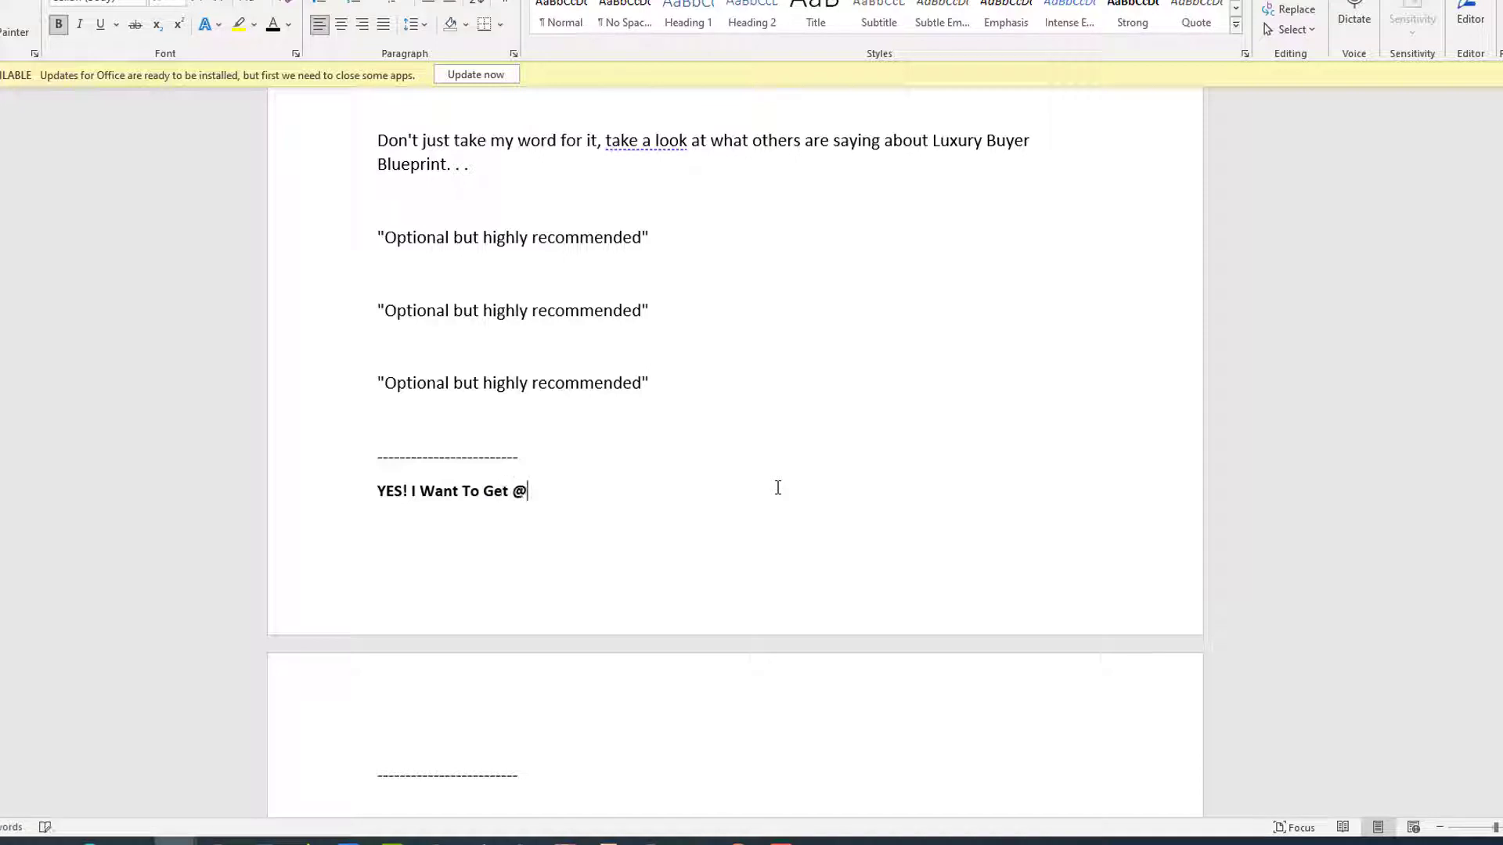
pyautogui.press('BackSpace')
pyautogui.write('2x Resu')
pyautogui.press('BackSpace')
pyautogui.write('sults I')
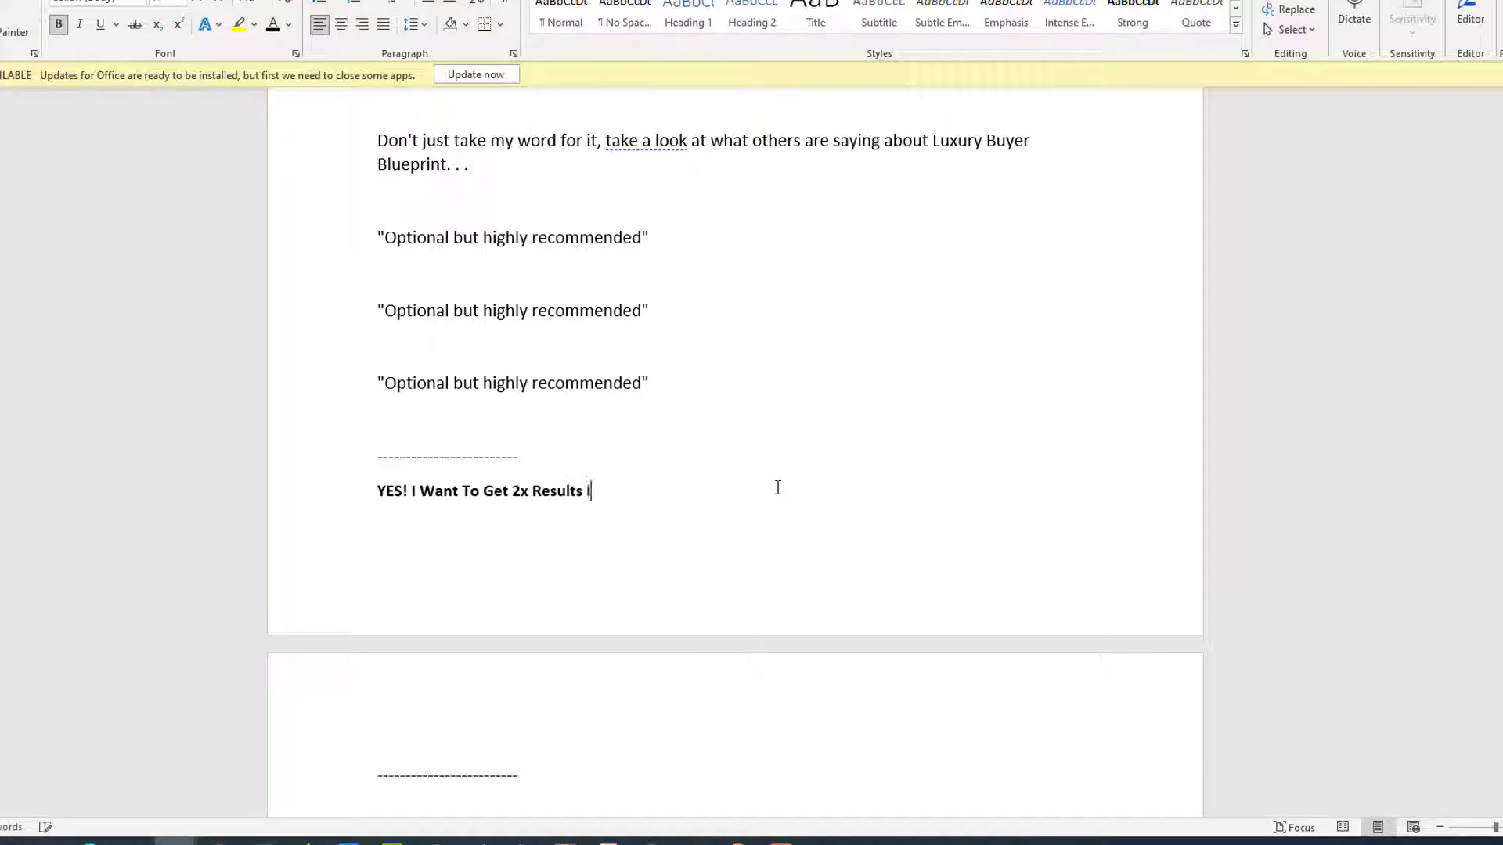
pyautogui.write('n Less Than Half The Time')
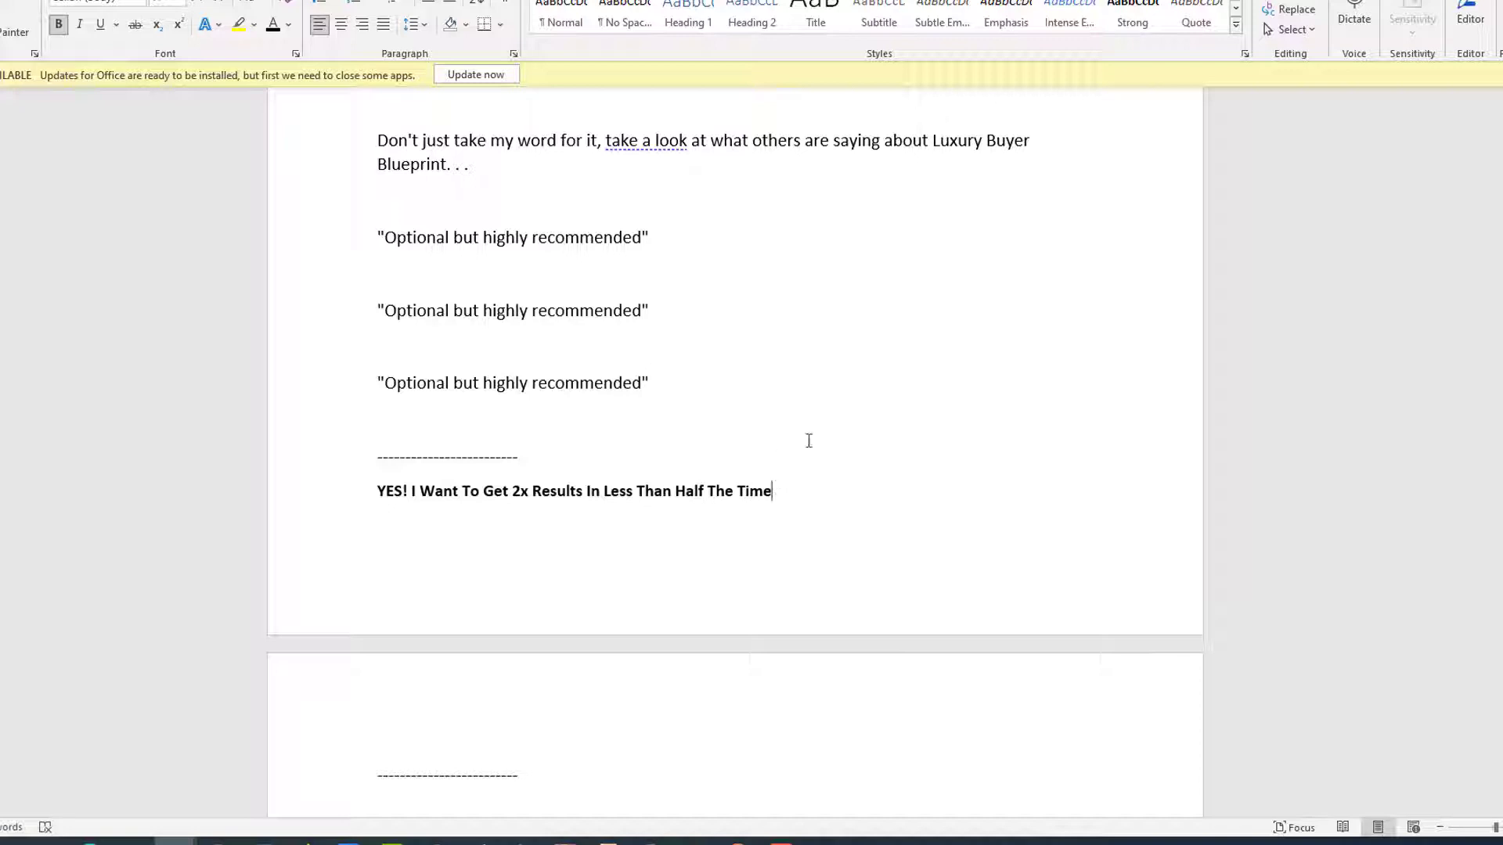
pyautogui.click(773, 447)
# - Delete the "OPTIONAL Section: Testimonial Rush at End" label and its dashed lines above the testimonials intro
pyautogui.scroll(5, 751, 450)
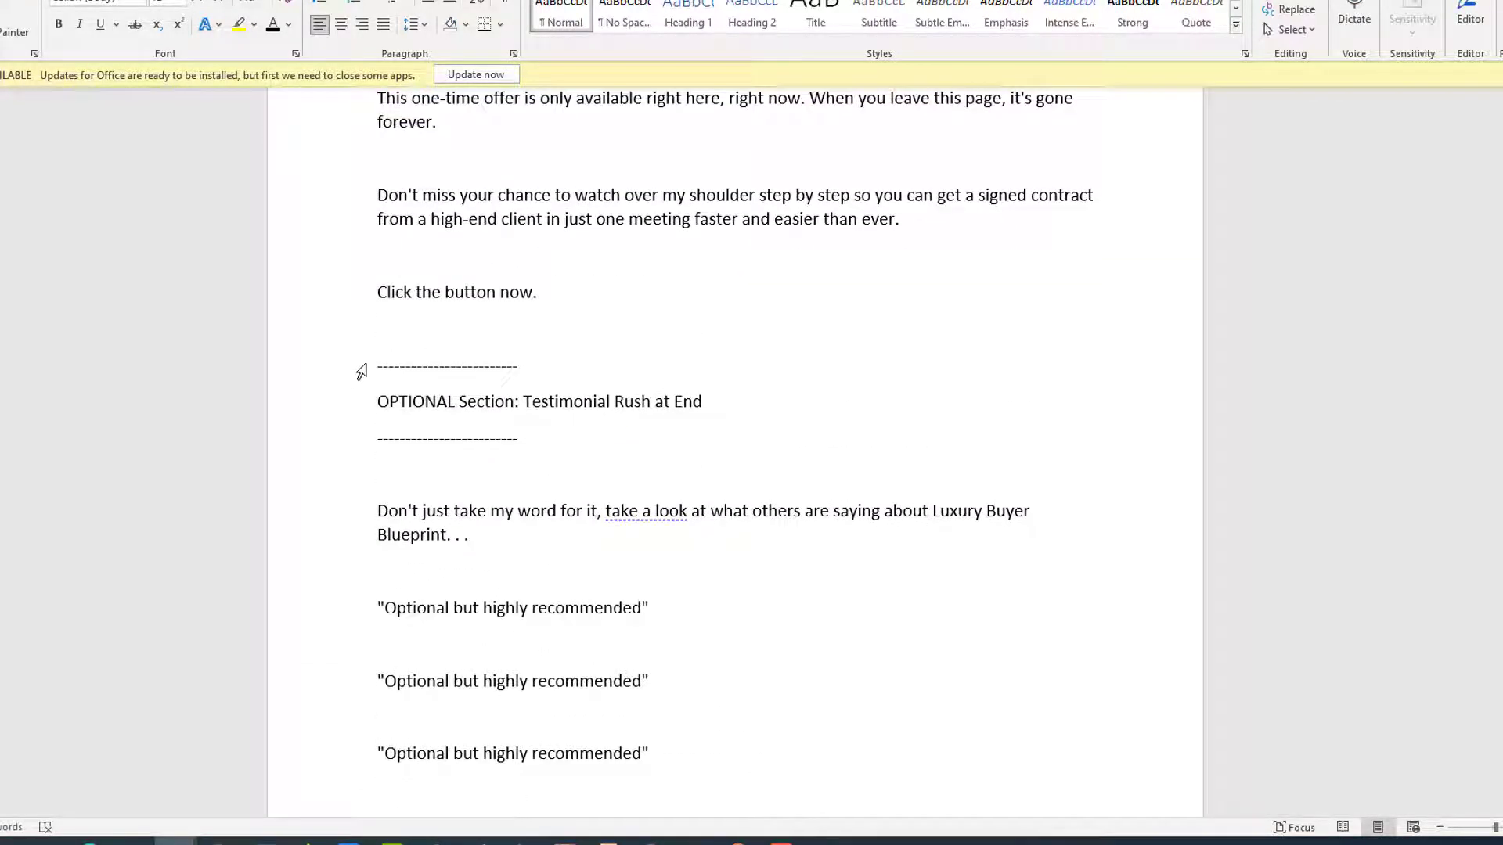
pyautogui.moveTo(362, 371); pyautogui.dragTo(547, 464)
pyautogui.press('Delete')
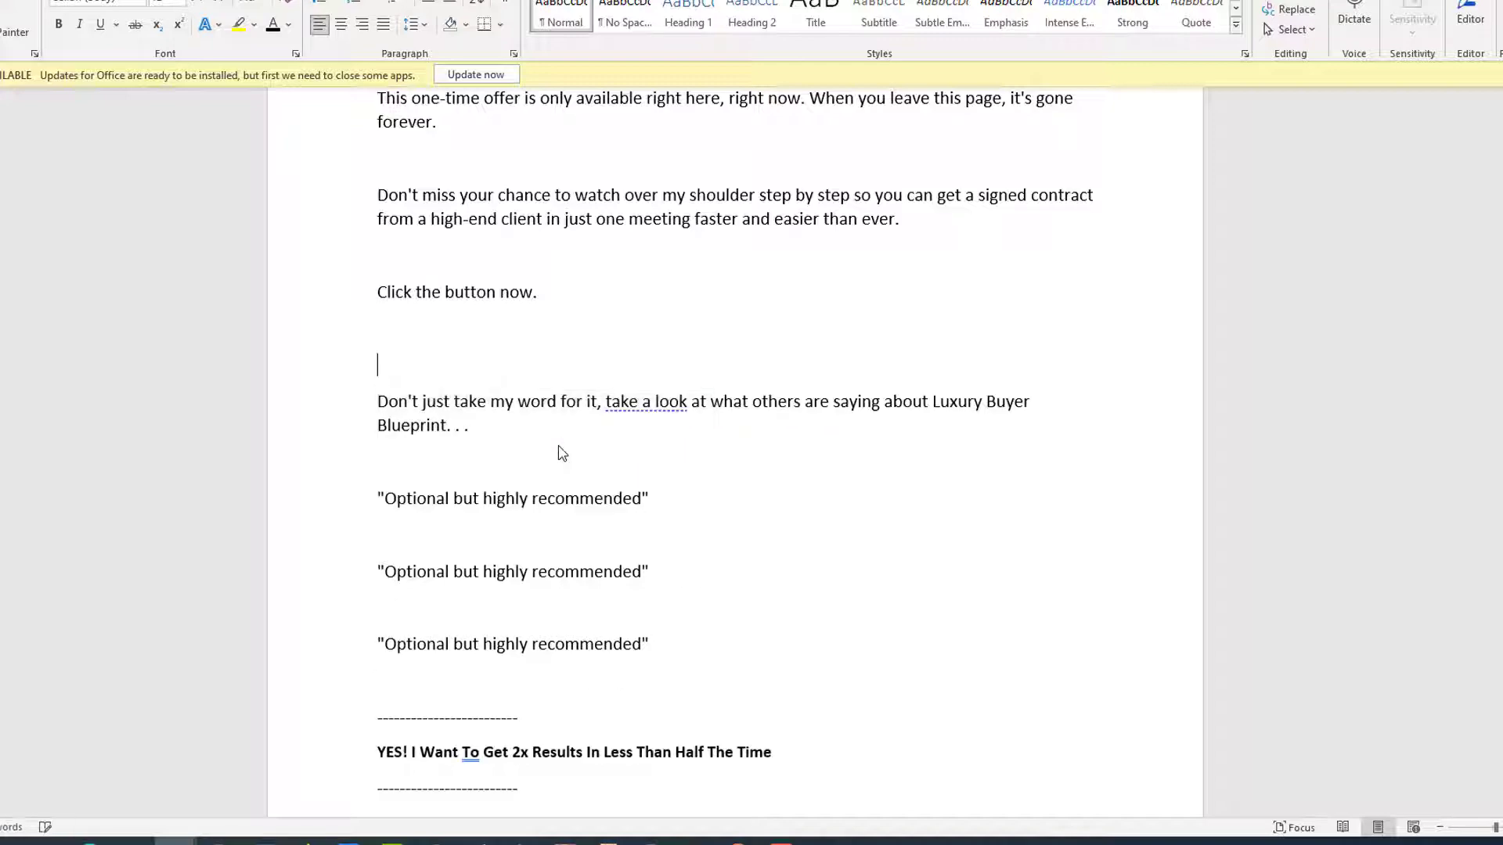
pyautogui.scroll(10, 523, 352)
pyautogui.scroll(20, 518, 329)
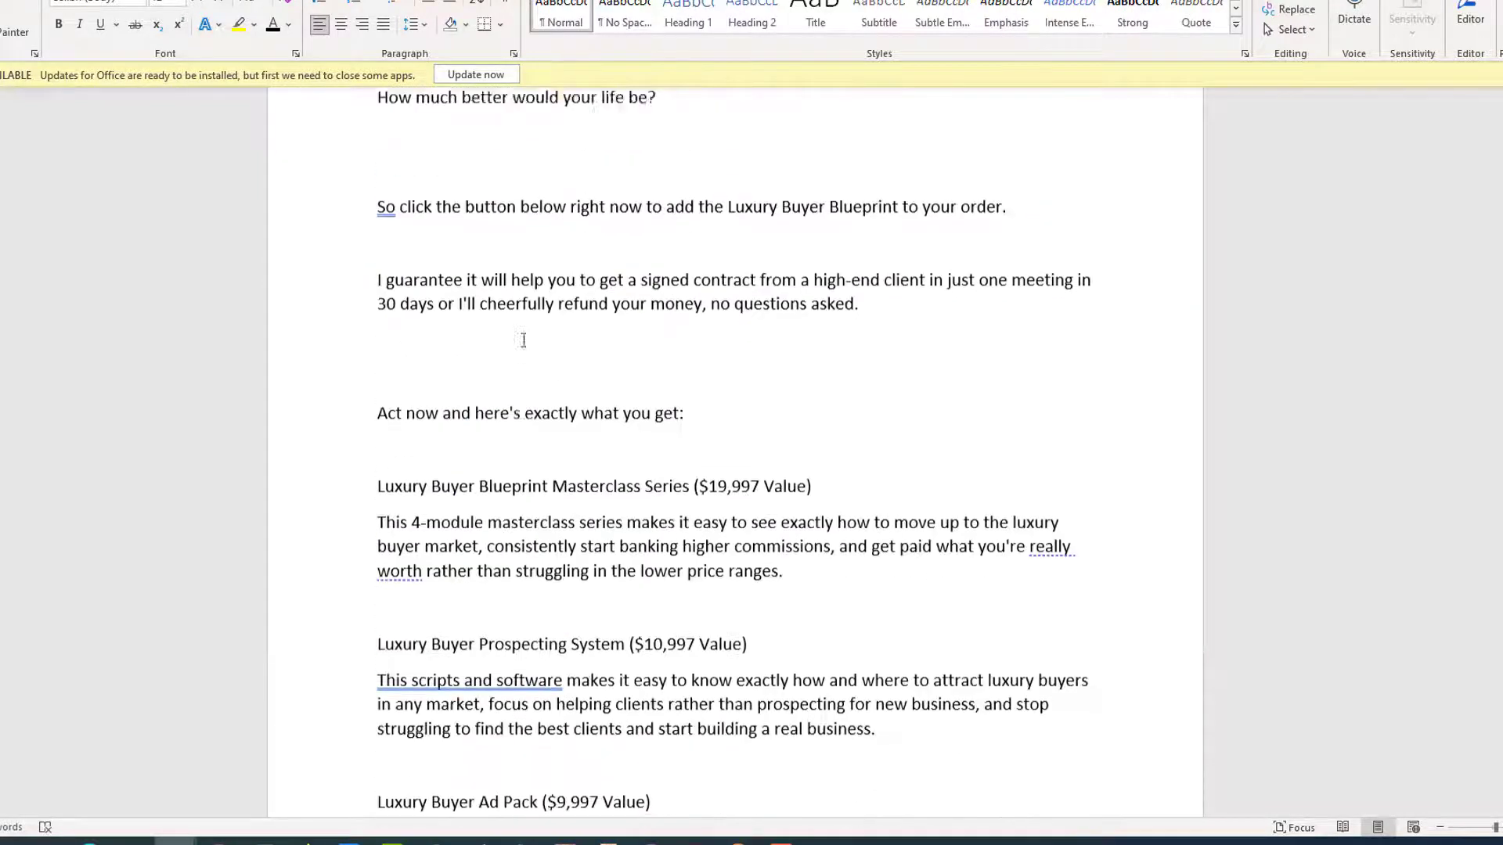
pyautogui.scroll(1, 771, 179)
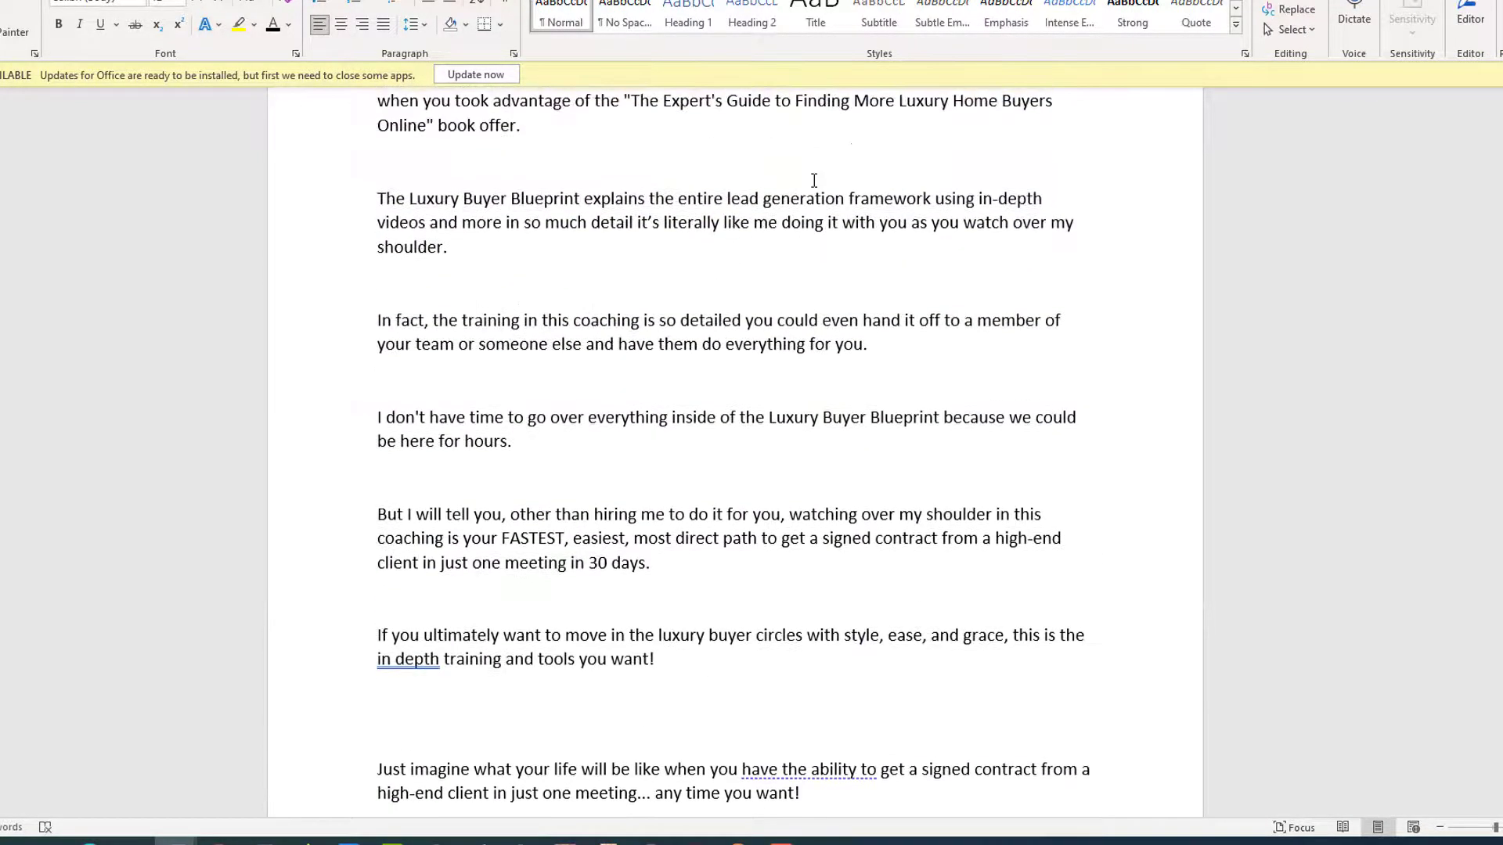
# - Switch to the browser and look over the Book Funnels checklist, including the Avatar, Headline and Title scripts
pyautogui.moveTo(782, 2); pyautogui.dragTo(0, 55)
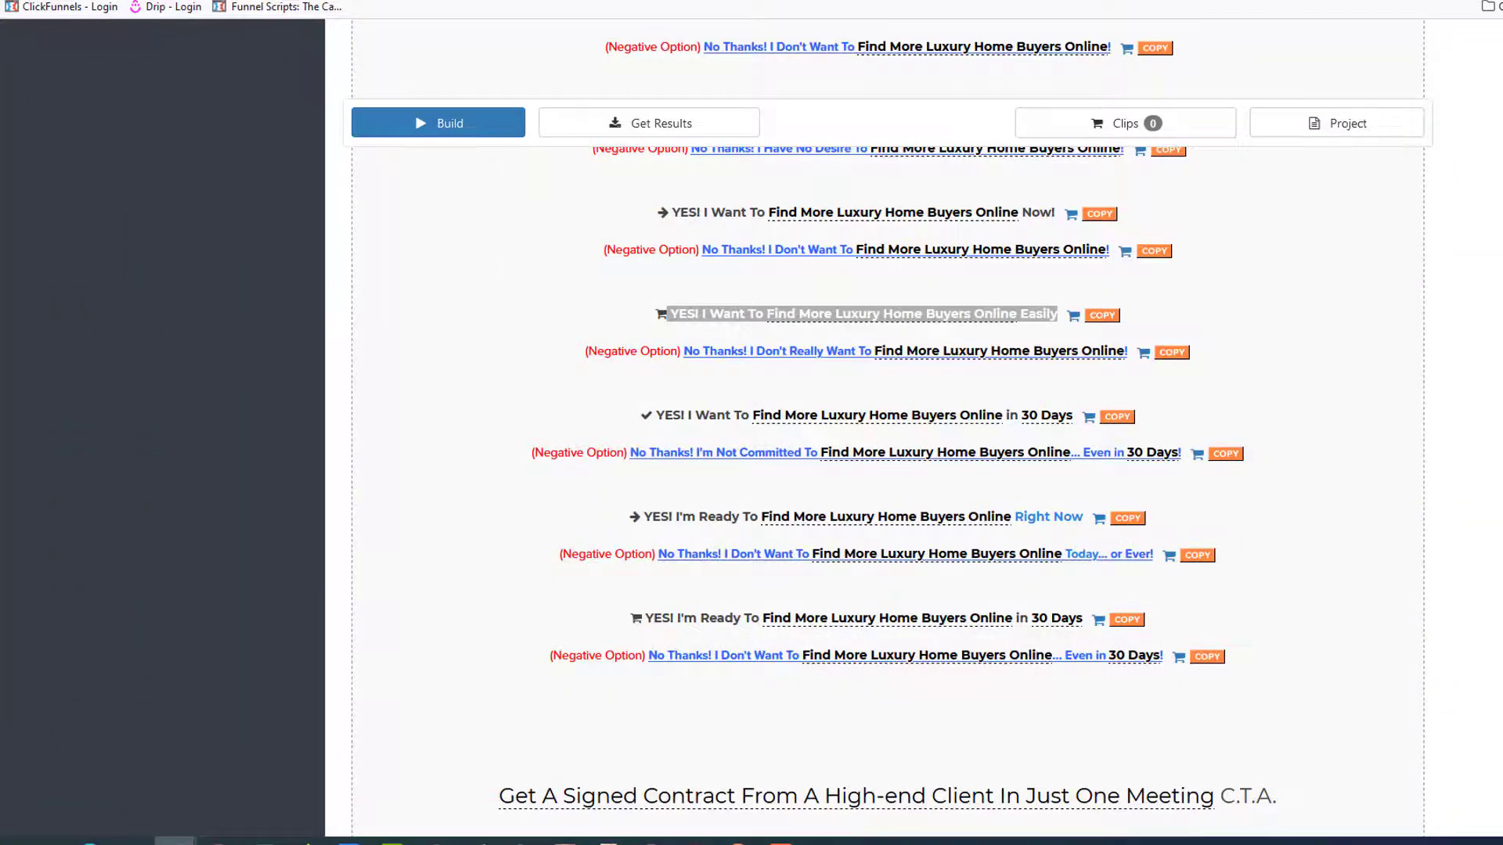
pyautogui.click(548, 1)
pyautogui.scroll(10, 820, 291)
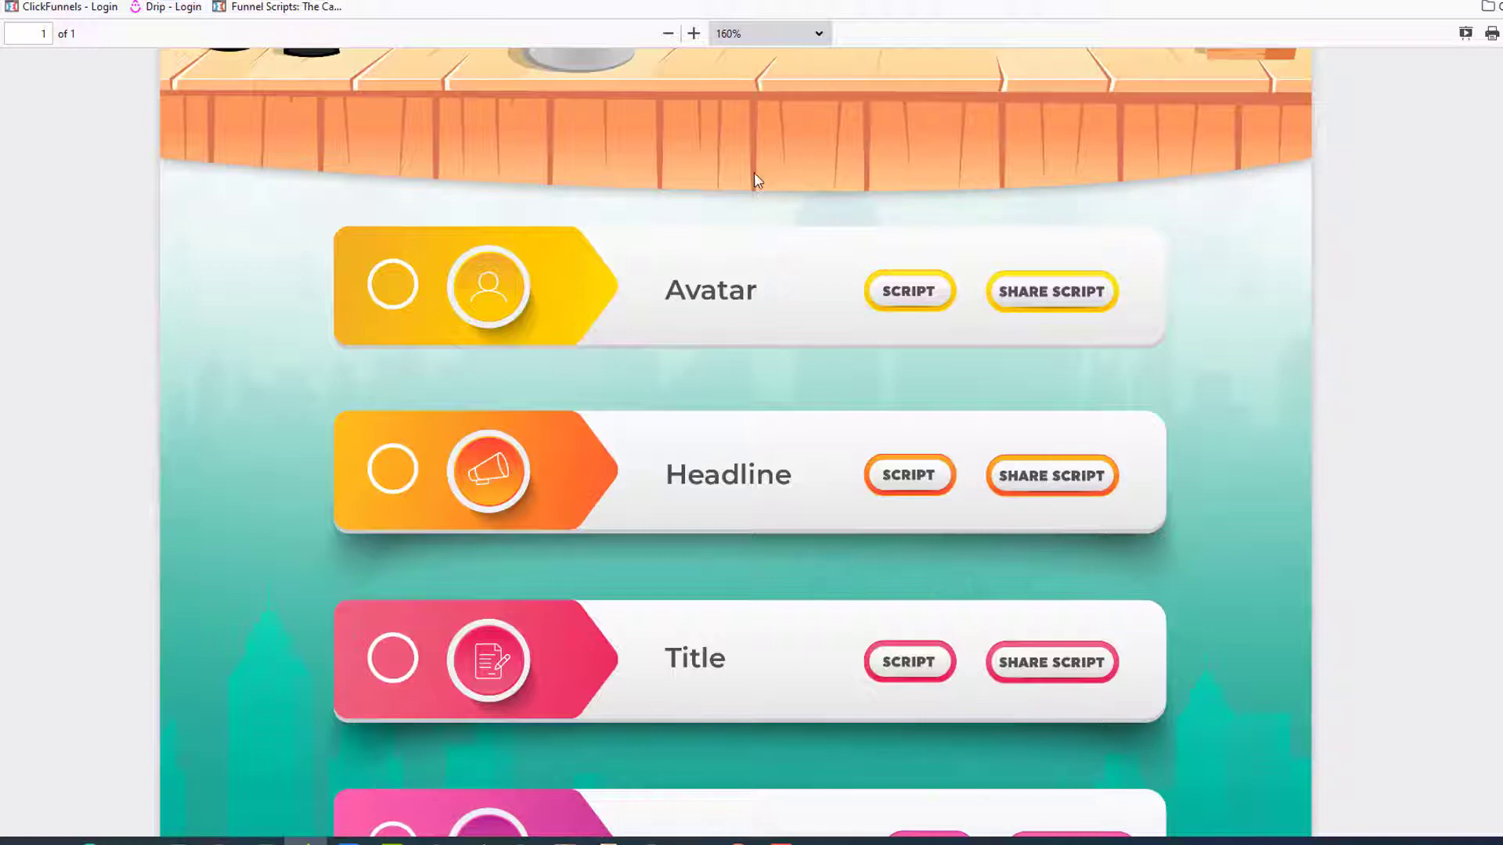
pyautogui.scroll(5, 753, 172)
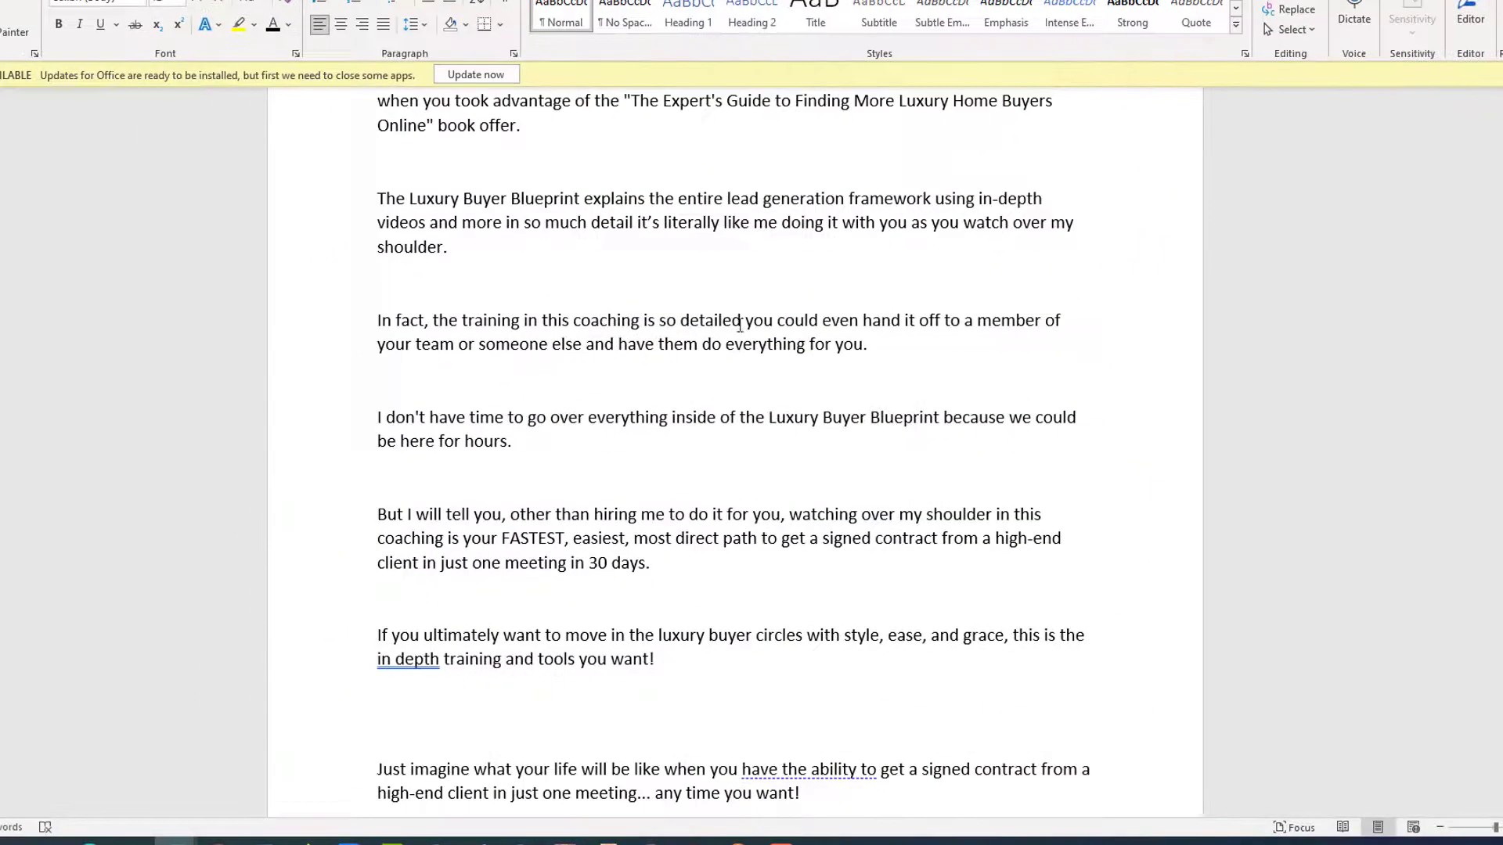
# - Switch to Word and review the compiled copy from the opening headline, book title and bullets through the Order Bump section
pyautogui.scroll(5, 409, 373)
pyautogui.scroll(20, 409, 373)
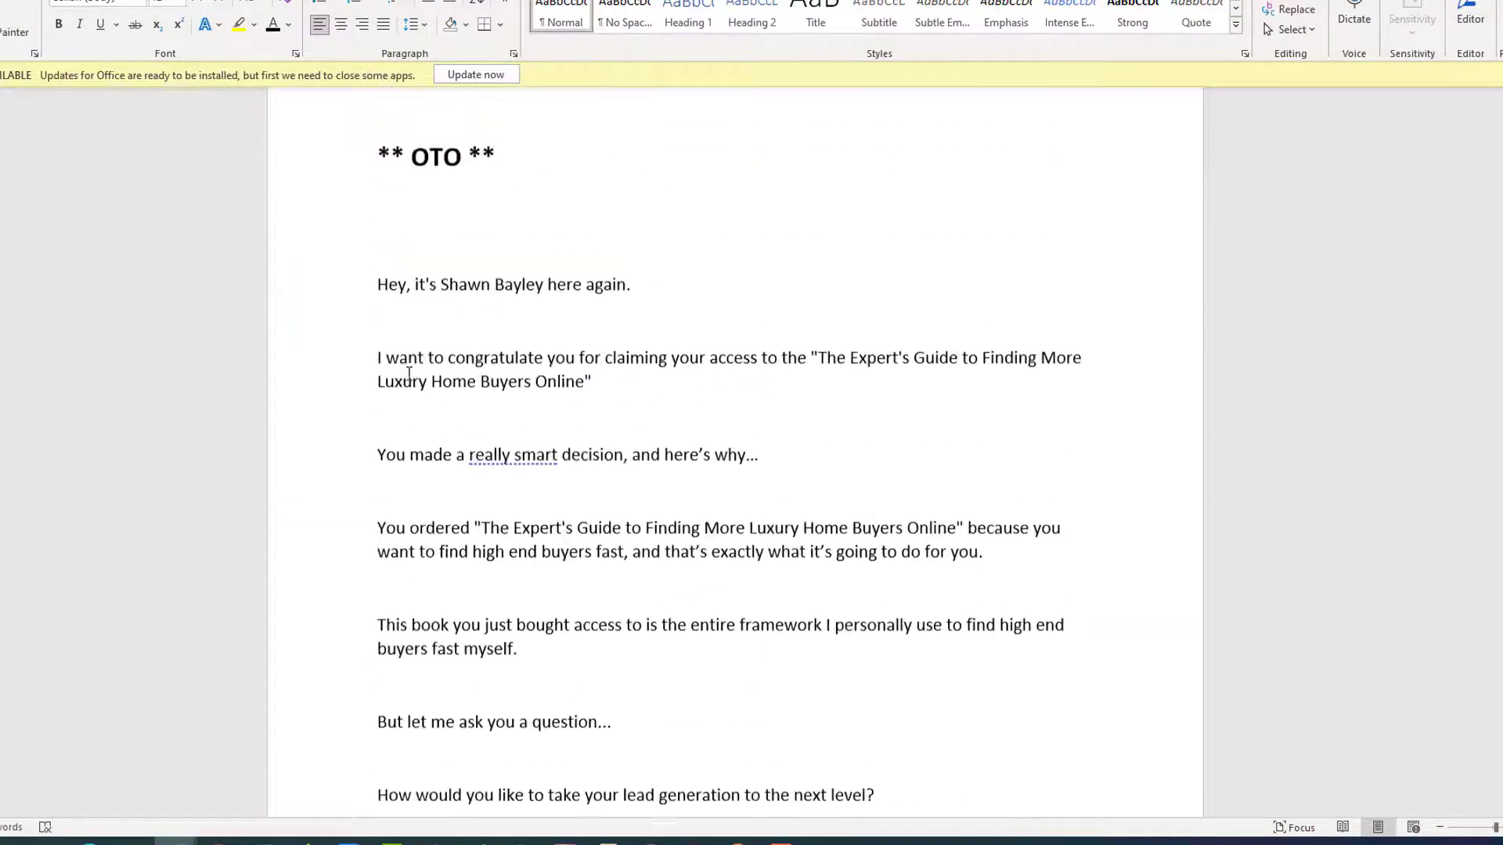
pyautogui.scroll(3, 409, 373)
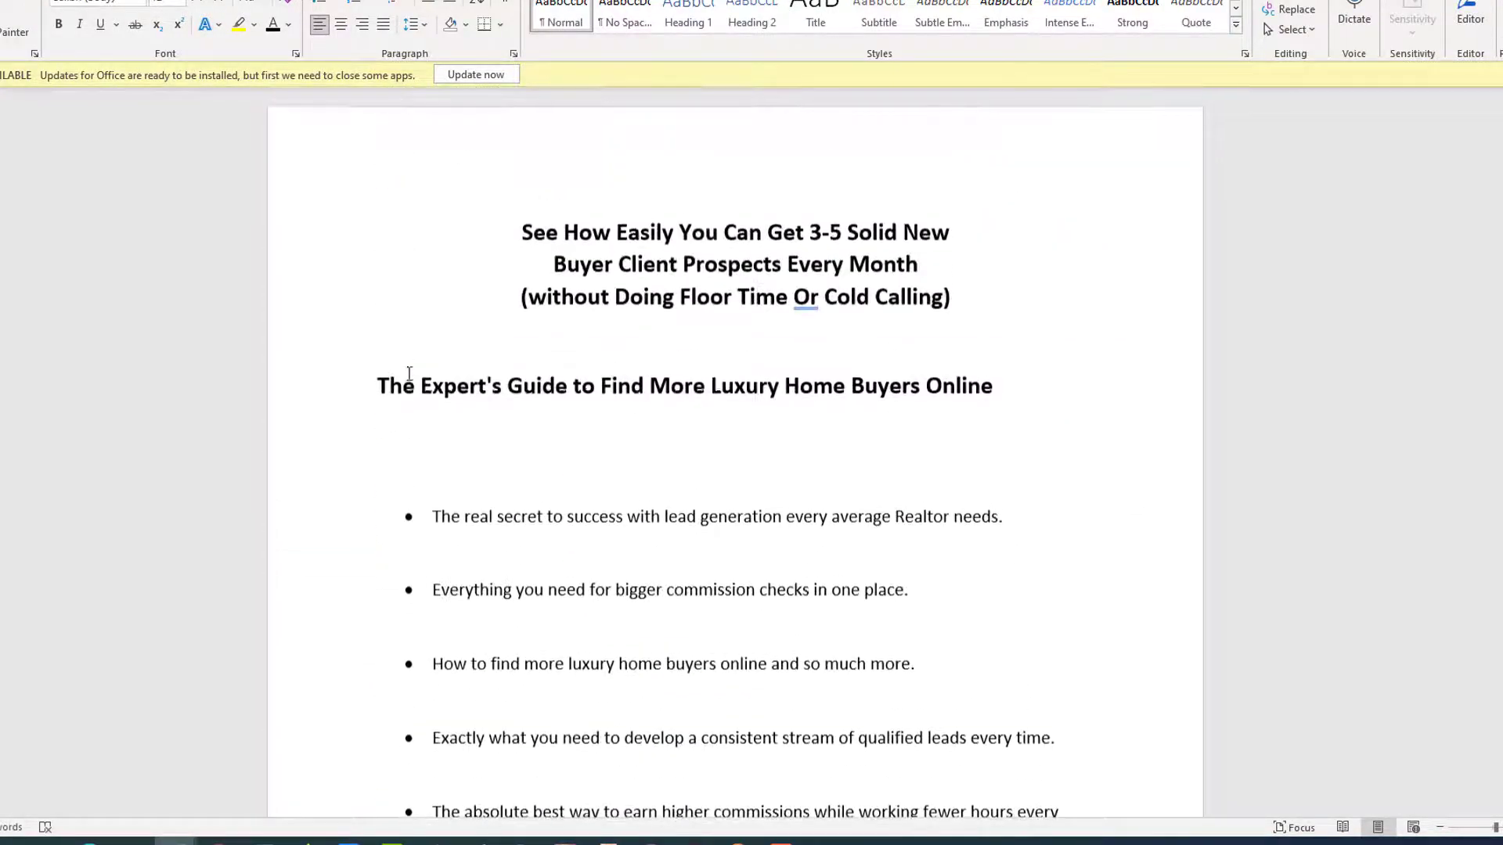
pyautogui.click(535, 233)
pyautogui.scroll(-3, 376, 389)
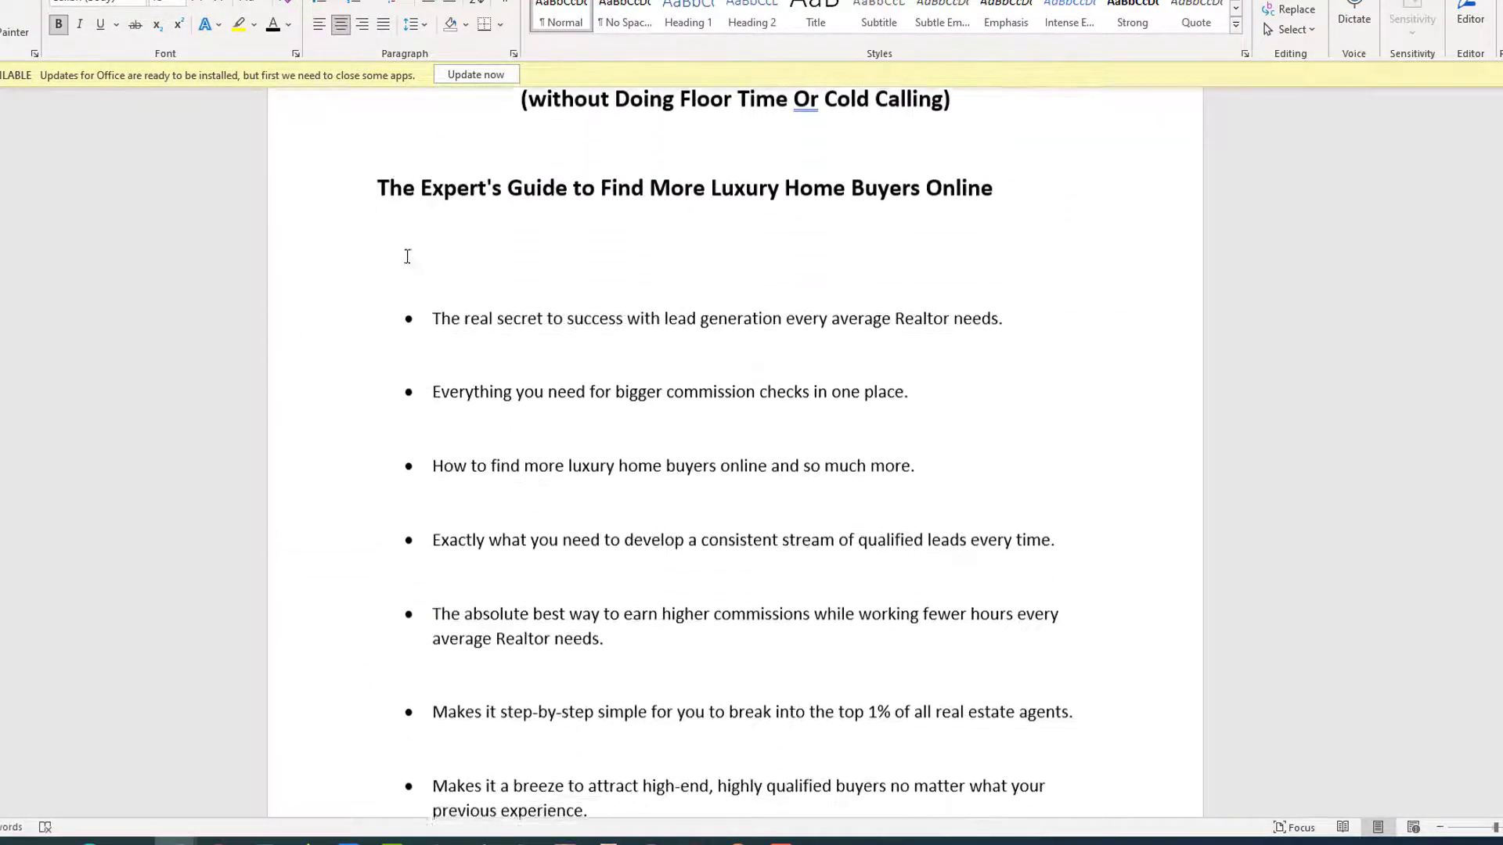
pyautogui.click(581, 175)
pyautogui.scroll(-20, 333, 313)
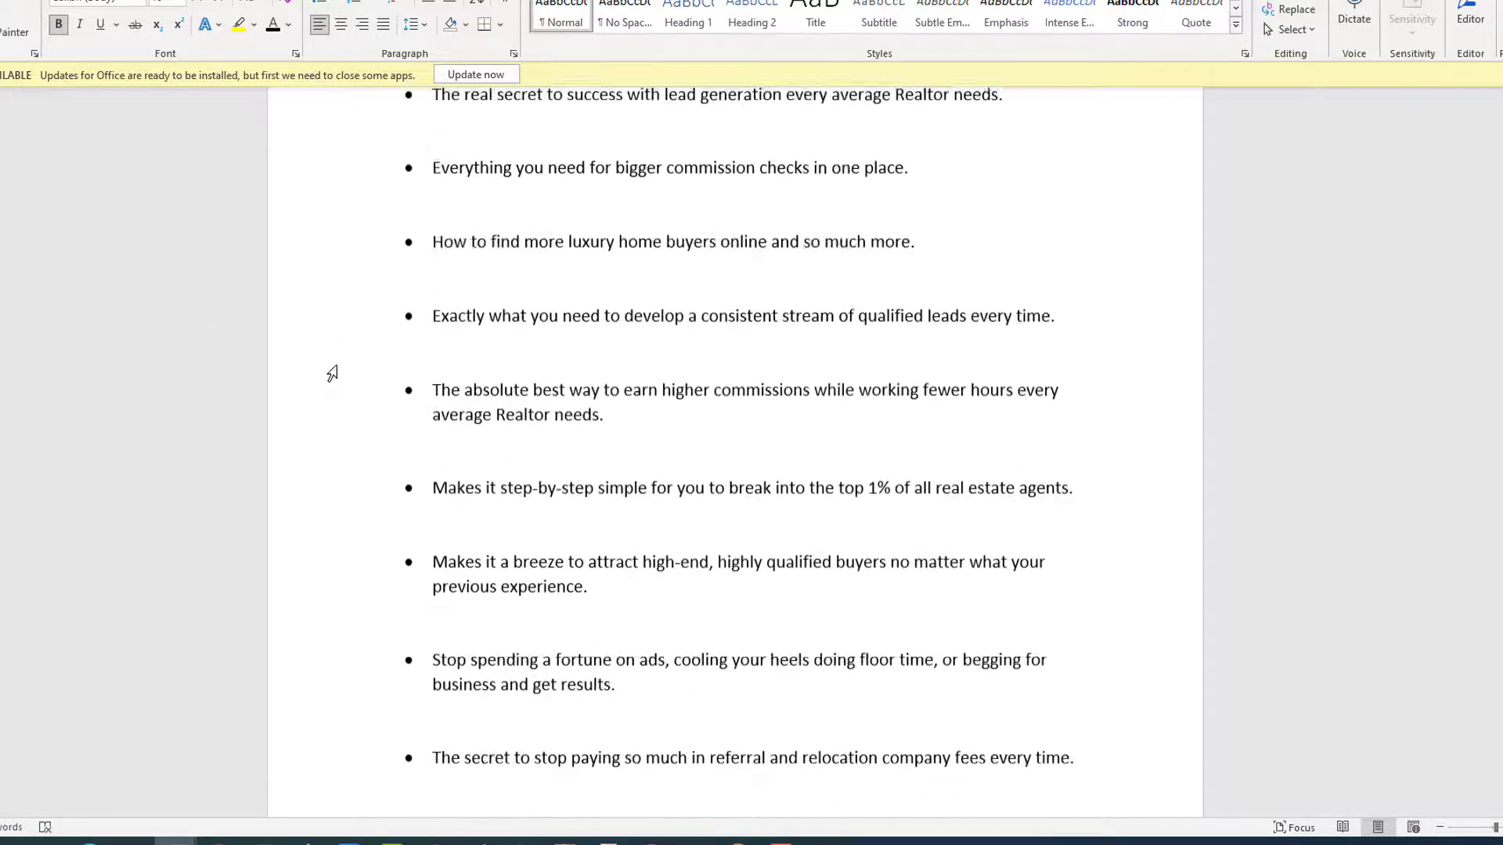
pyautogui.scroll(2, 350, 348)
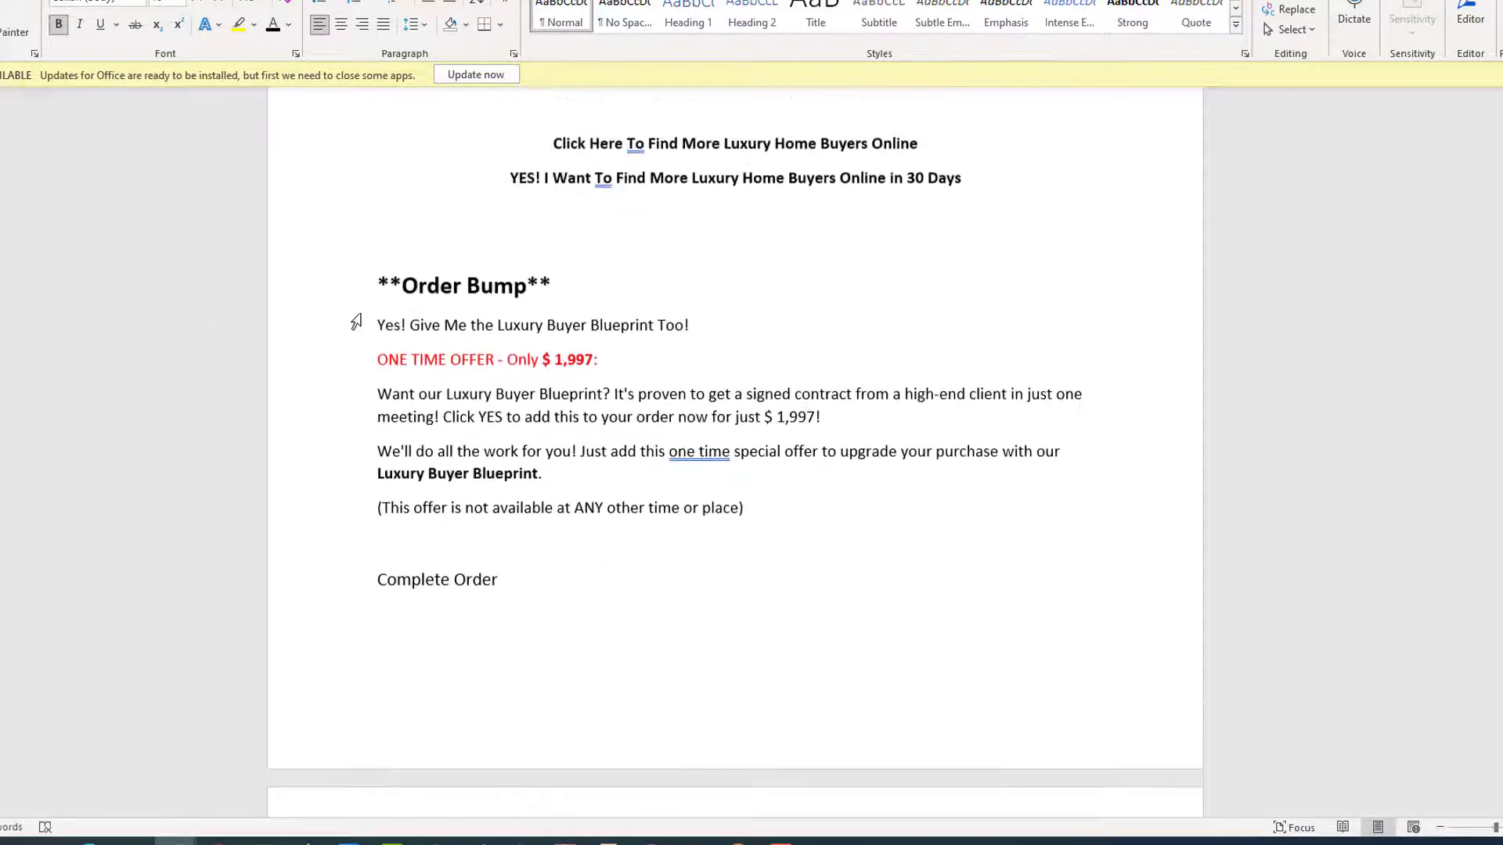
# - Review the OTO script from its greeting through the offer stack, pricing, testimonial placeholders and closing call to action
pyautogui.scroll(-18, 387, 336)
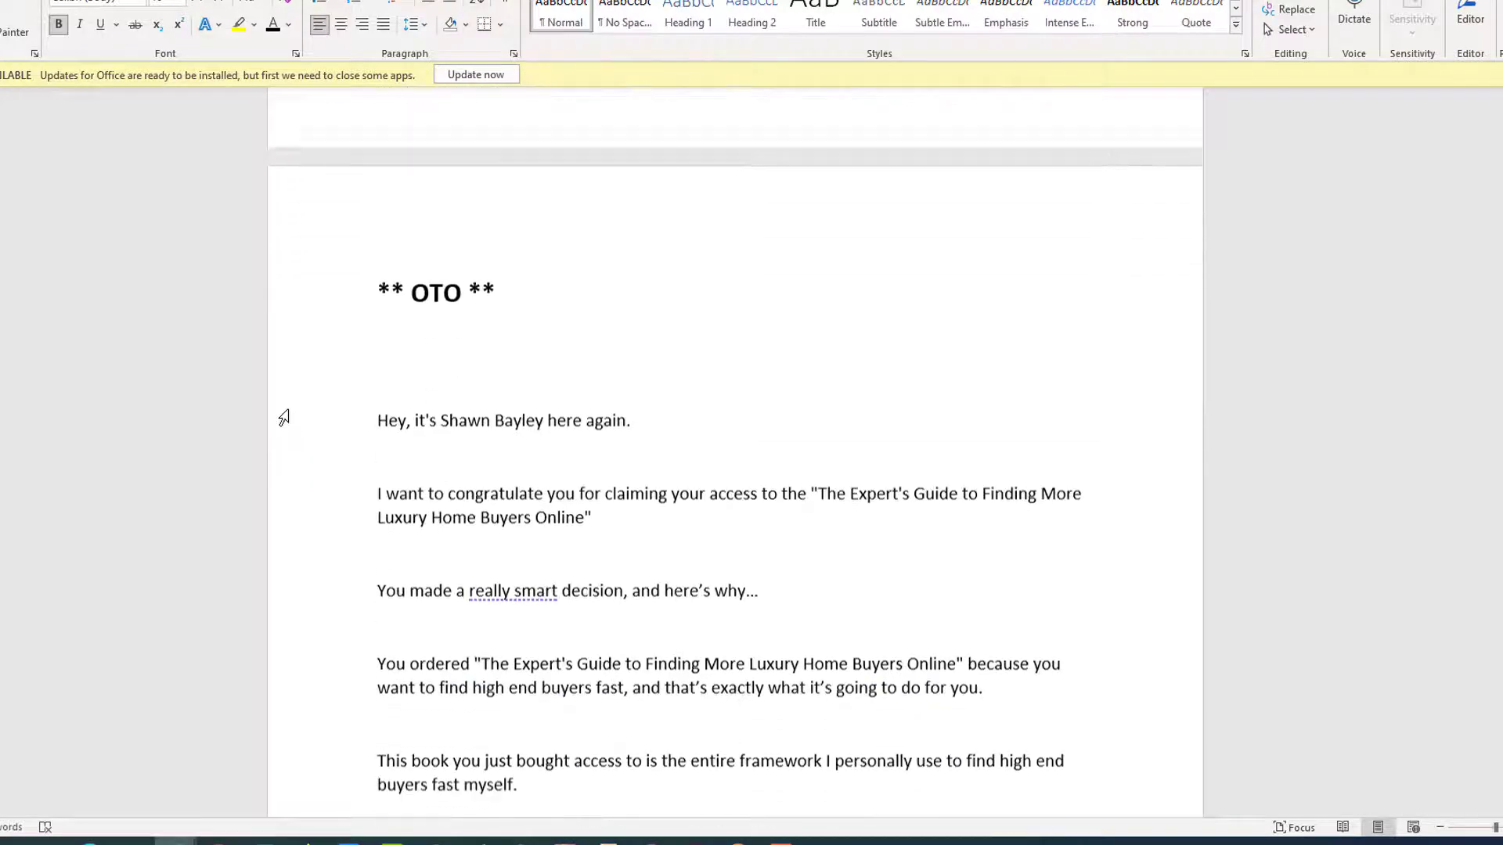
pyautogui.scroll(-16, 347, 412)
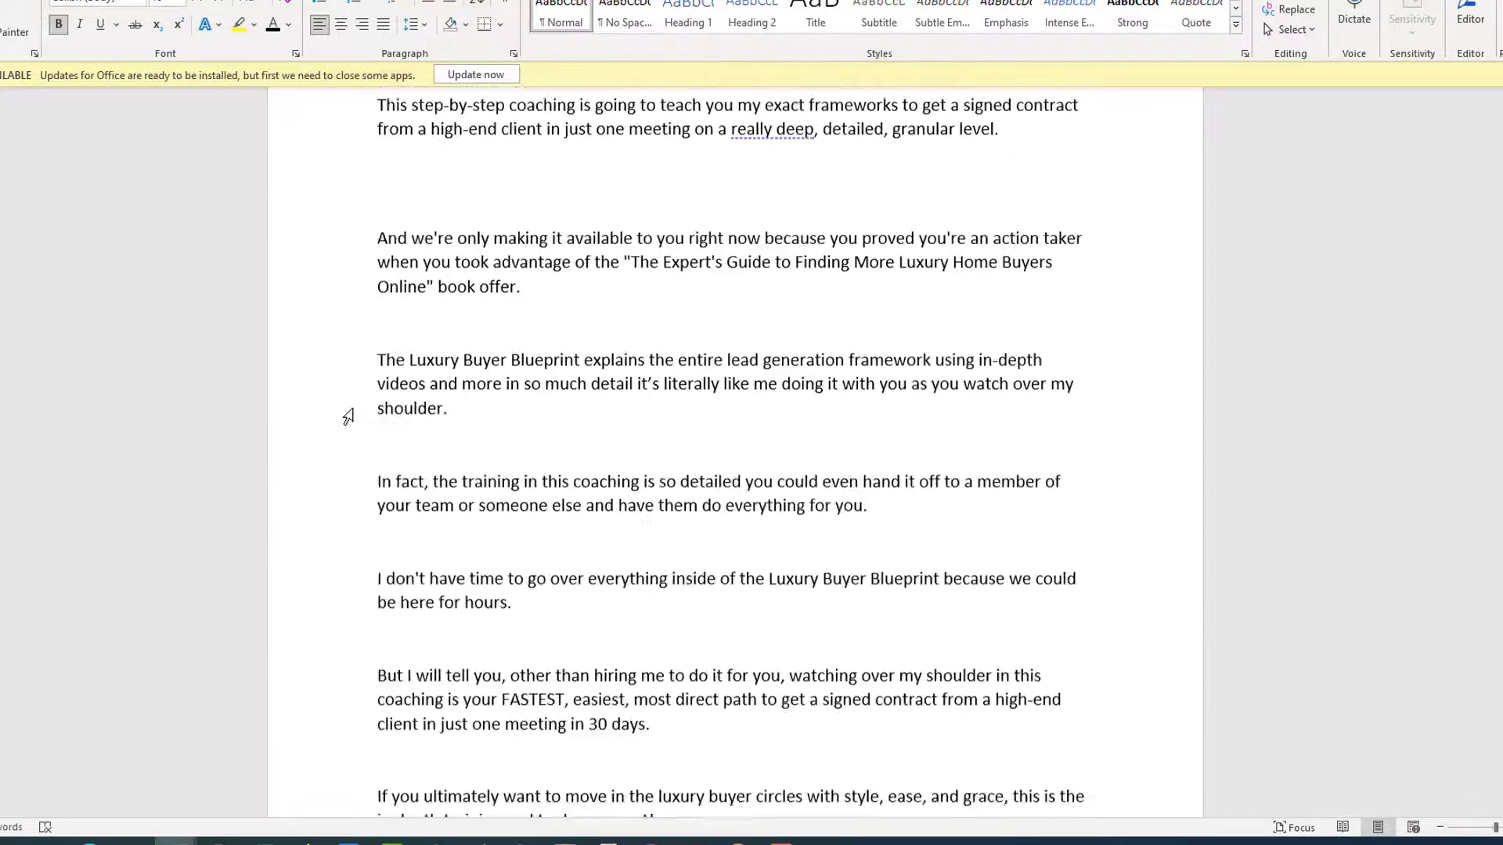
pyautogui.scroll(-16, 350, 415)
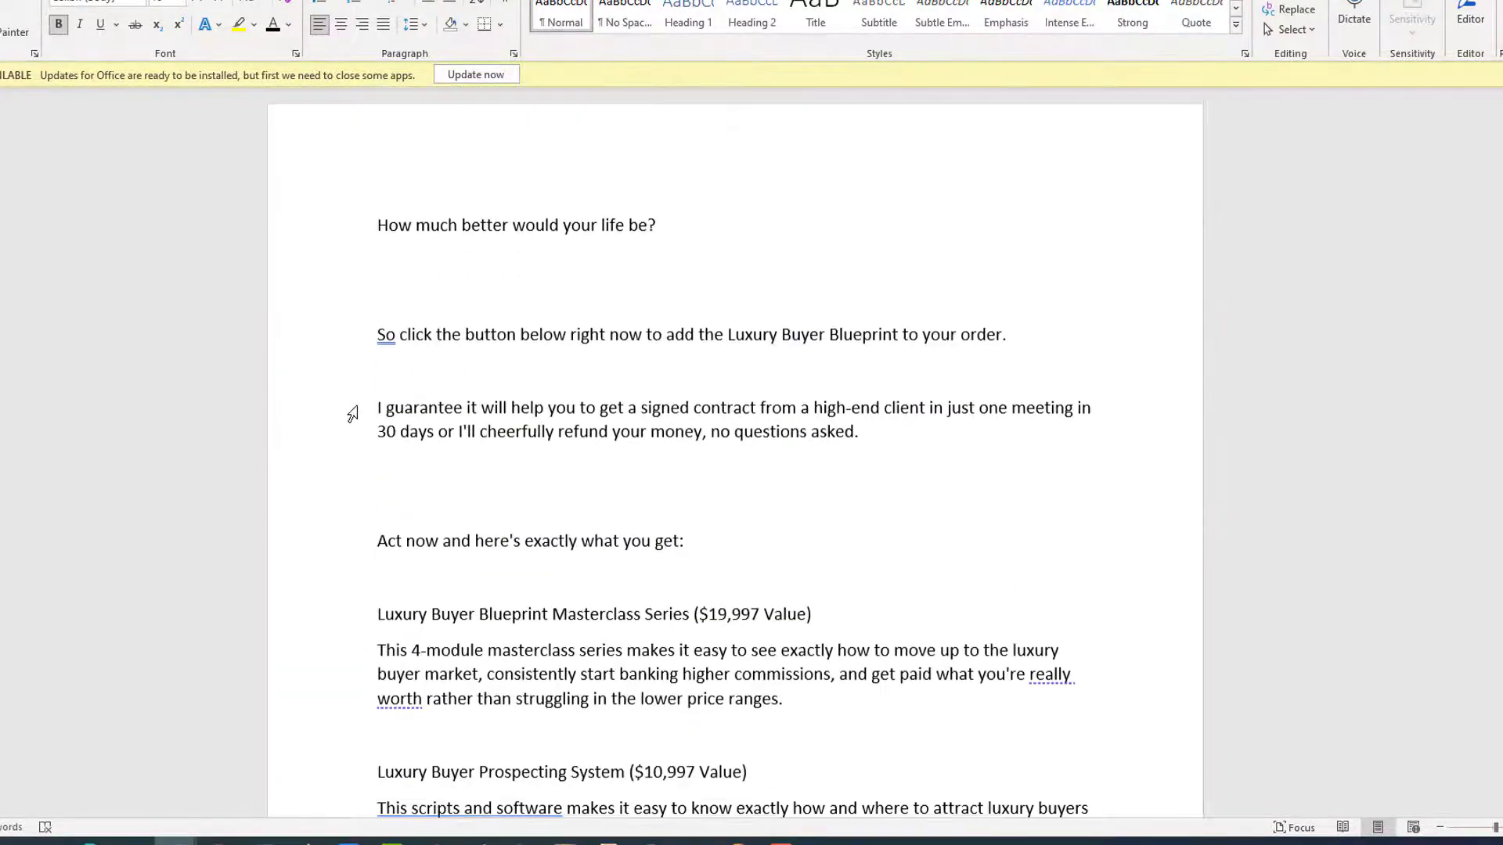
pyautogui.scroll(-2, 349, 423)
pyautogui.scroll(4, 349, 423)
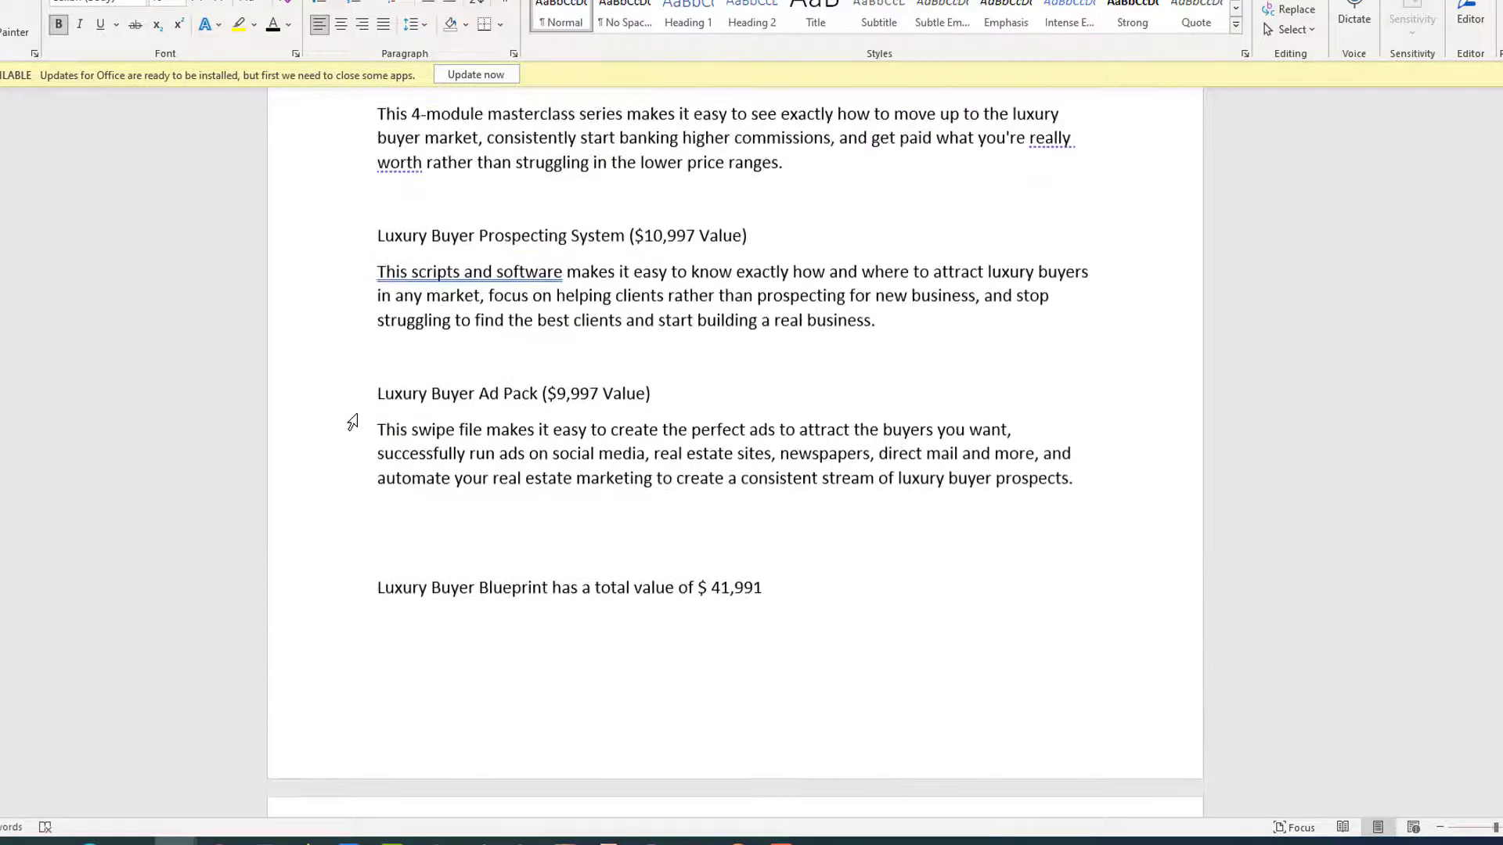
pyautogui.scroll(-12, 344, 465)
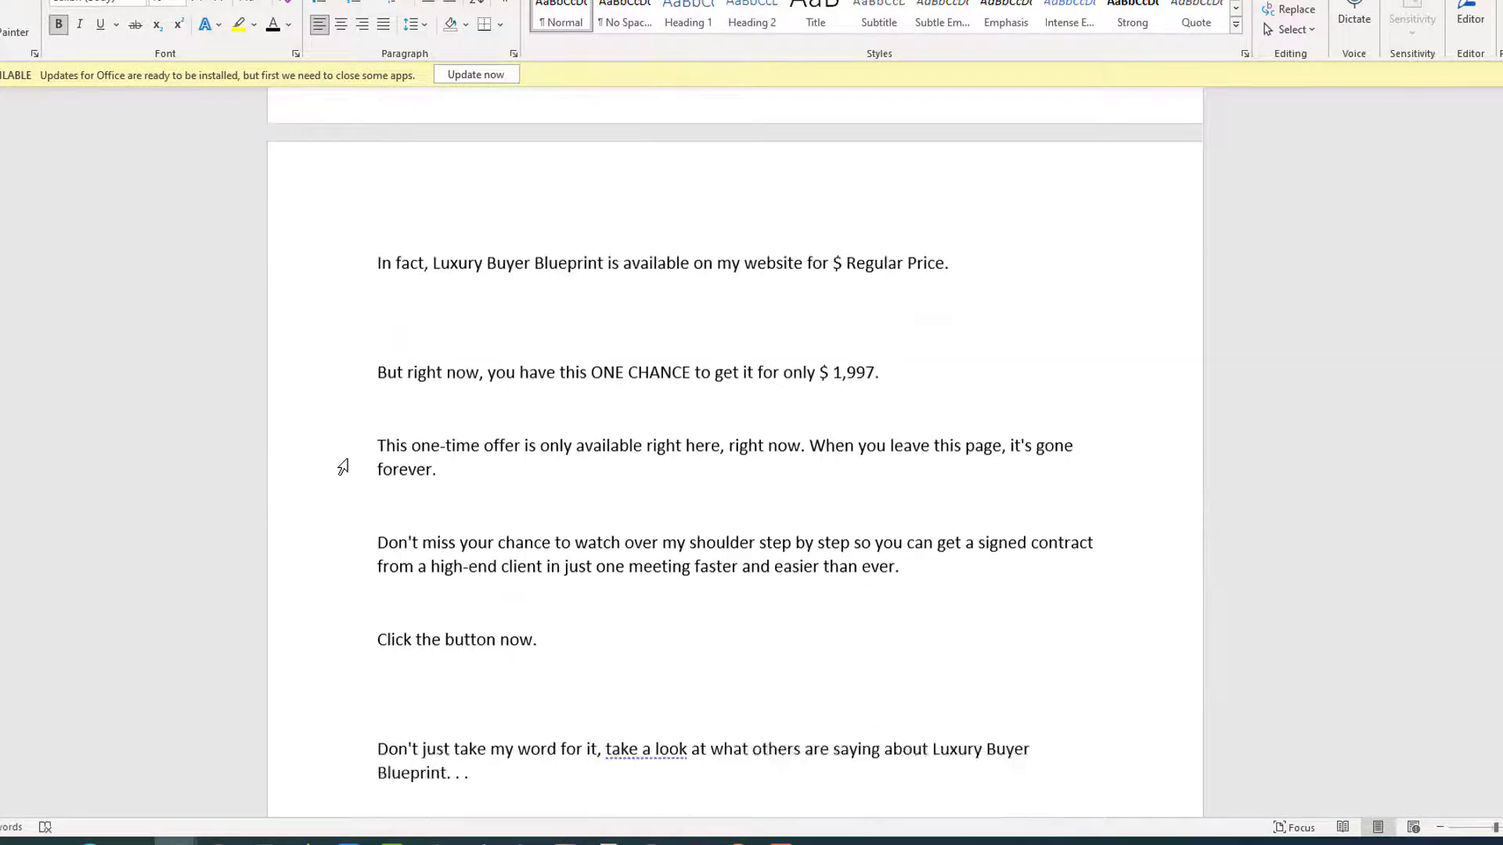
pyautogui.scroll(-5, 374, 471)
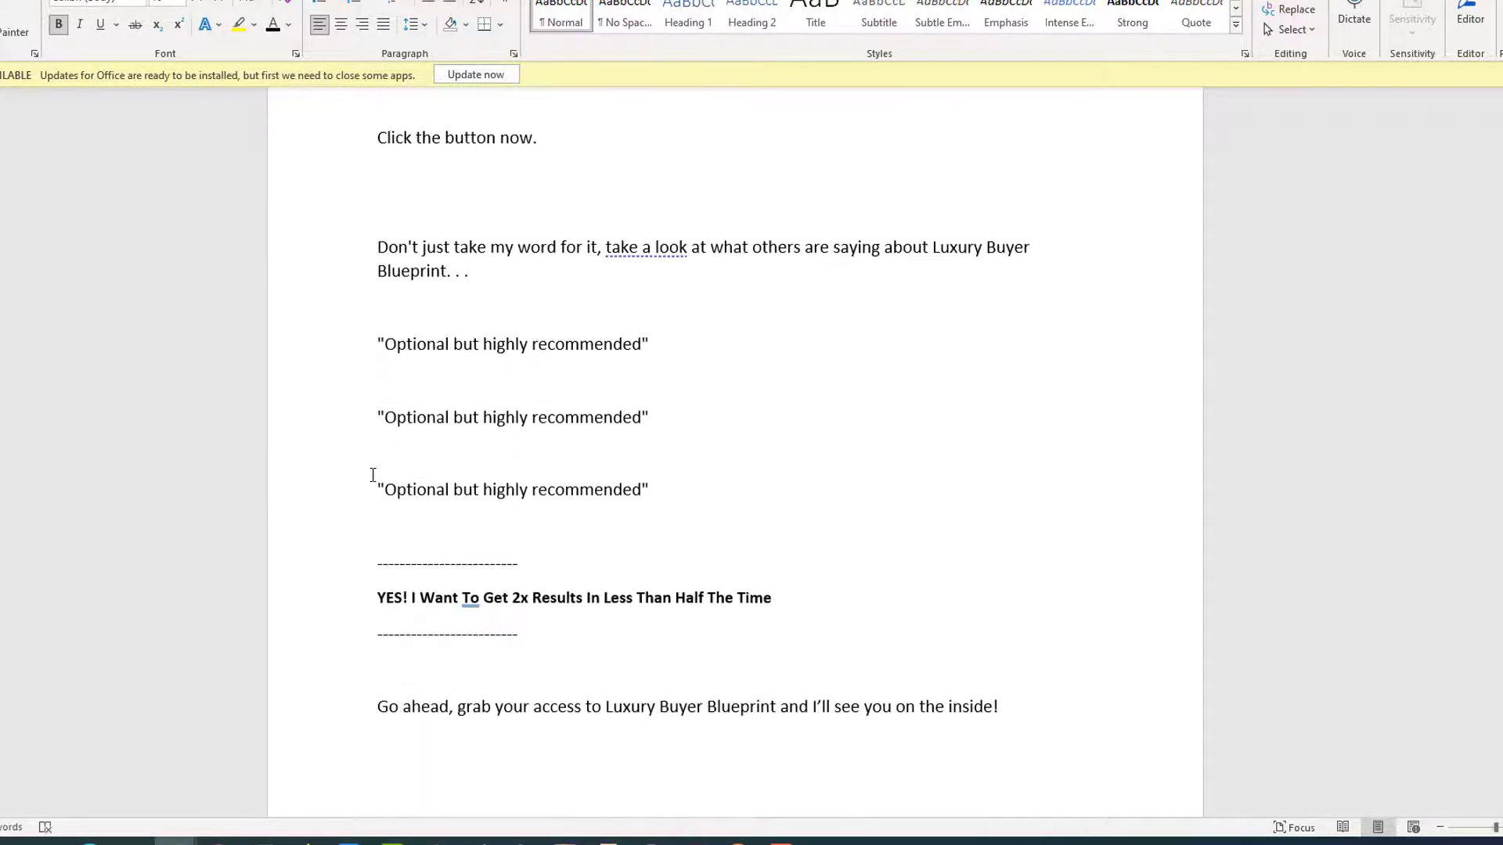
pyautogui.scroll(5, 373, 471)
pyautogui.scroll(1, 793, 326)
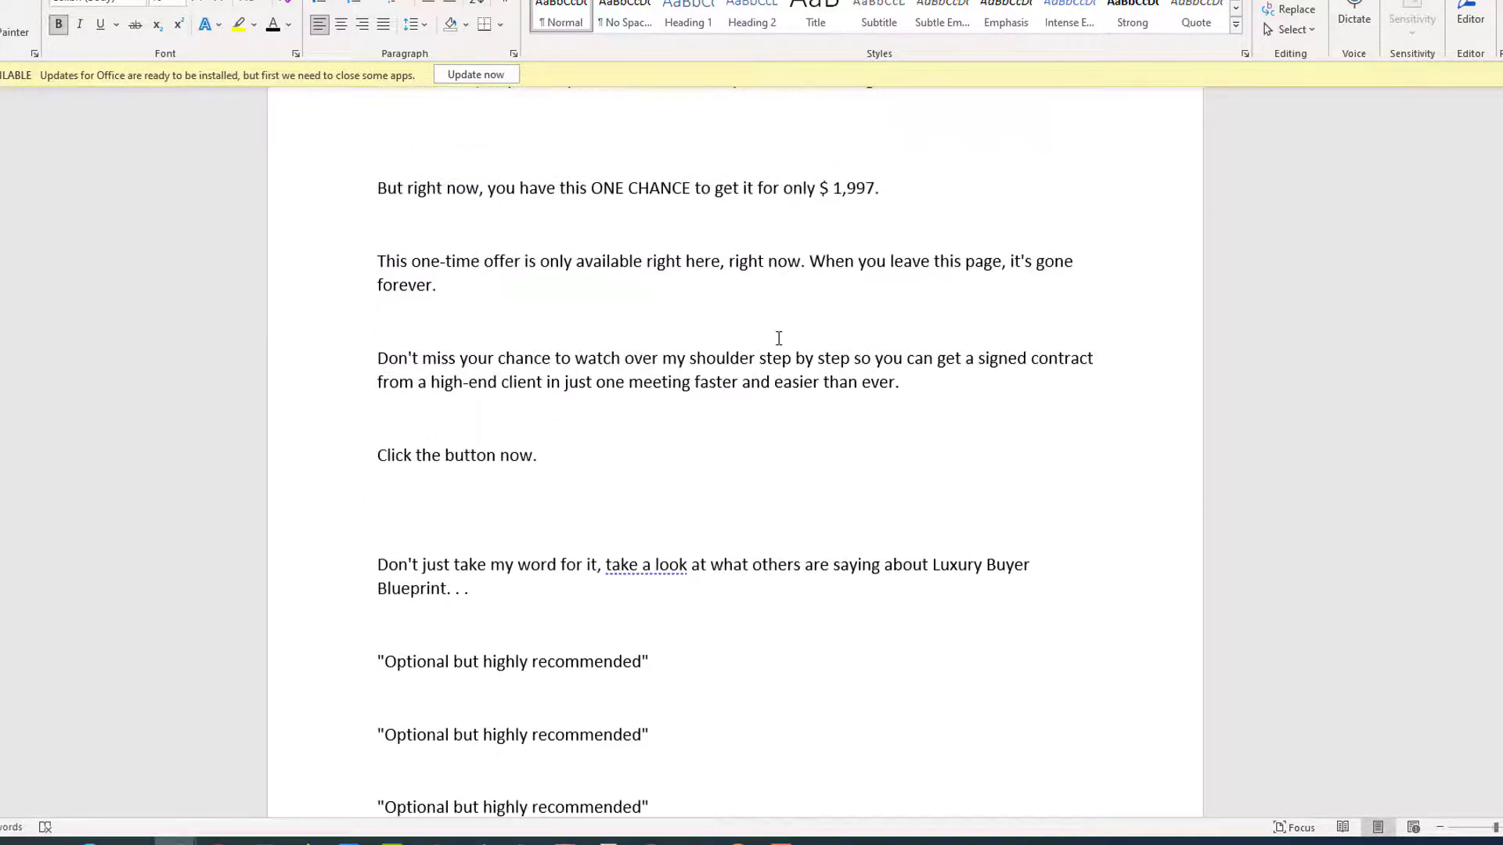